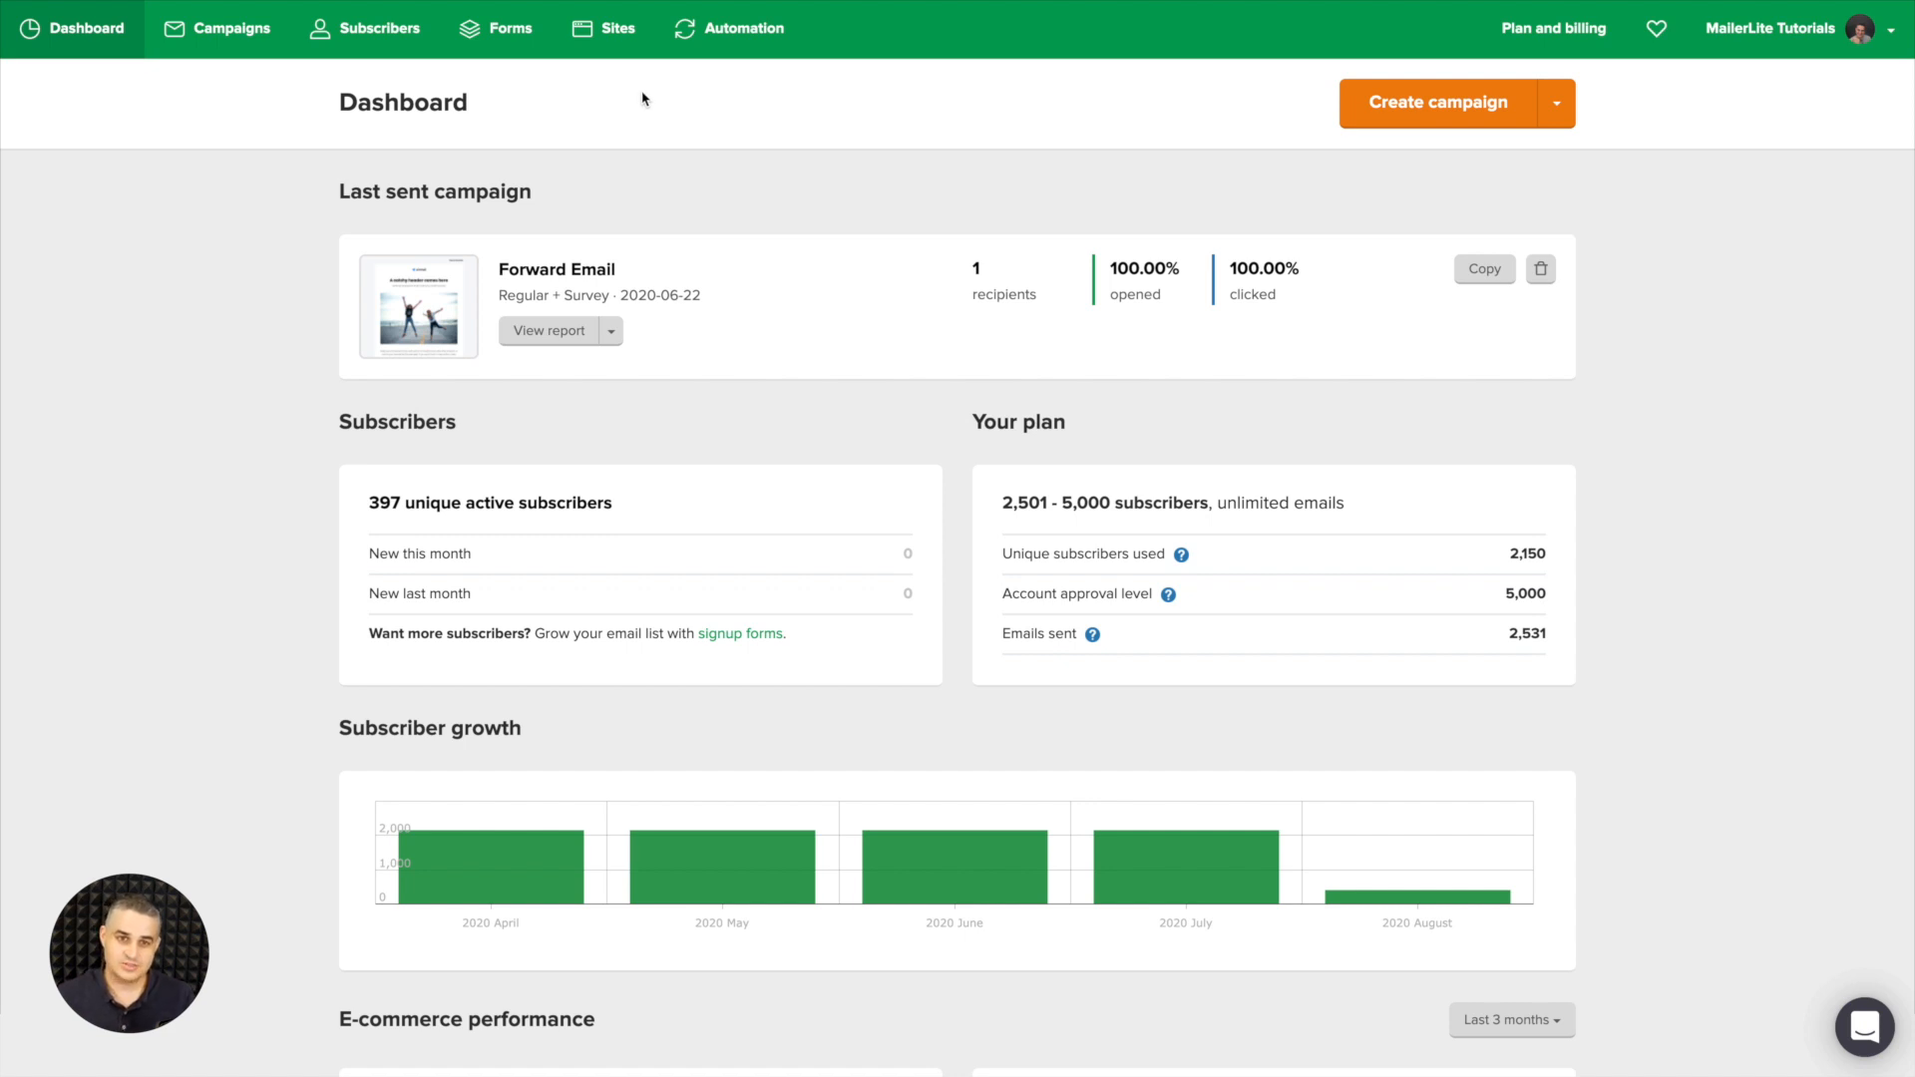
- Open the "Pop-up with automation" form and review its double opt-in email and thank-you page
click(459, 20)
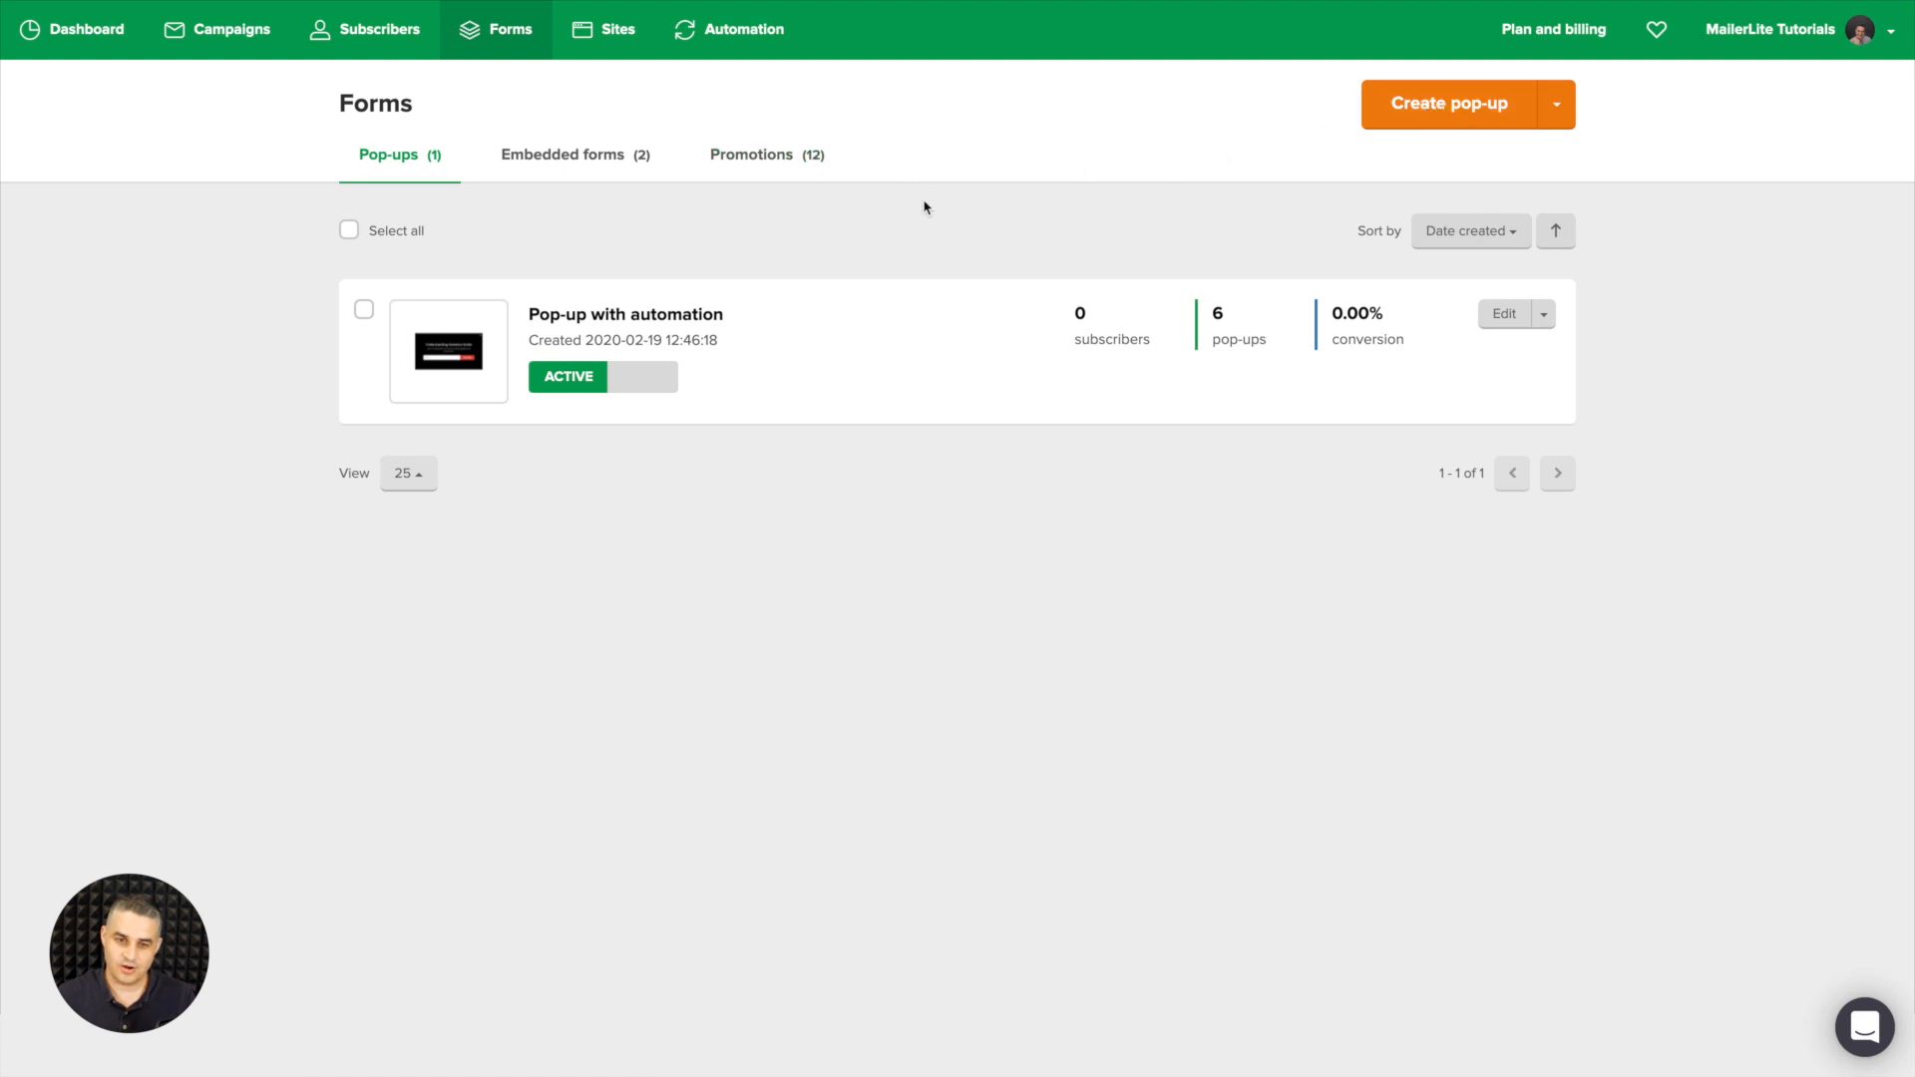
click(615, 318)
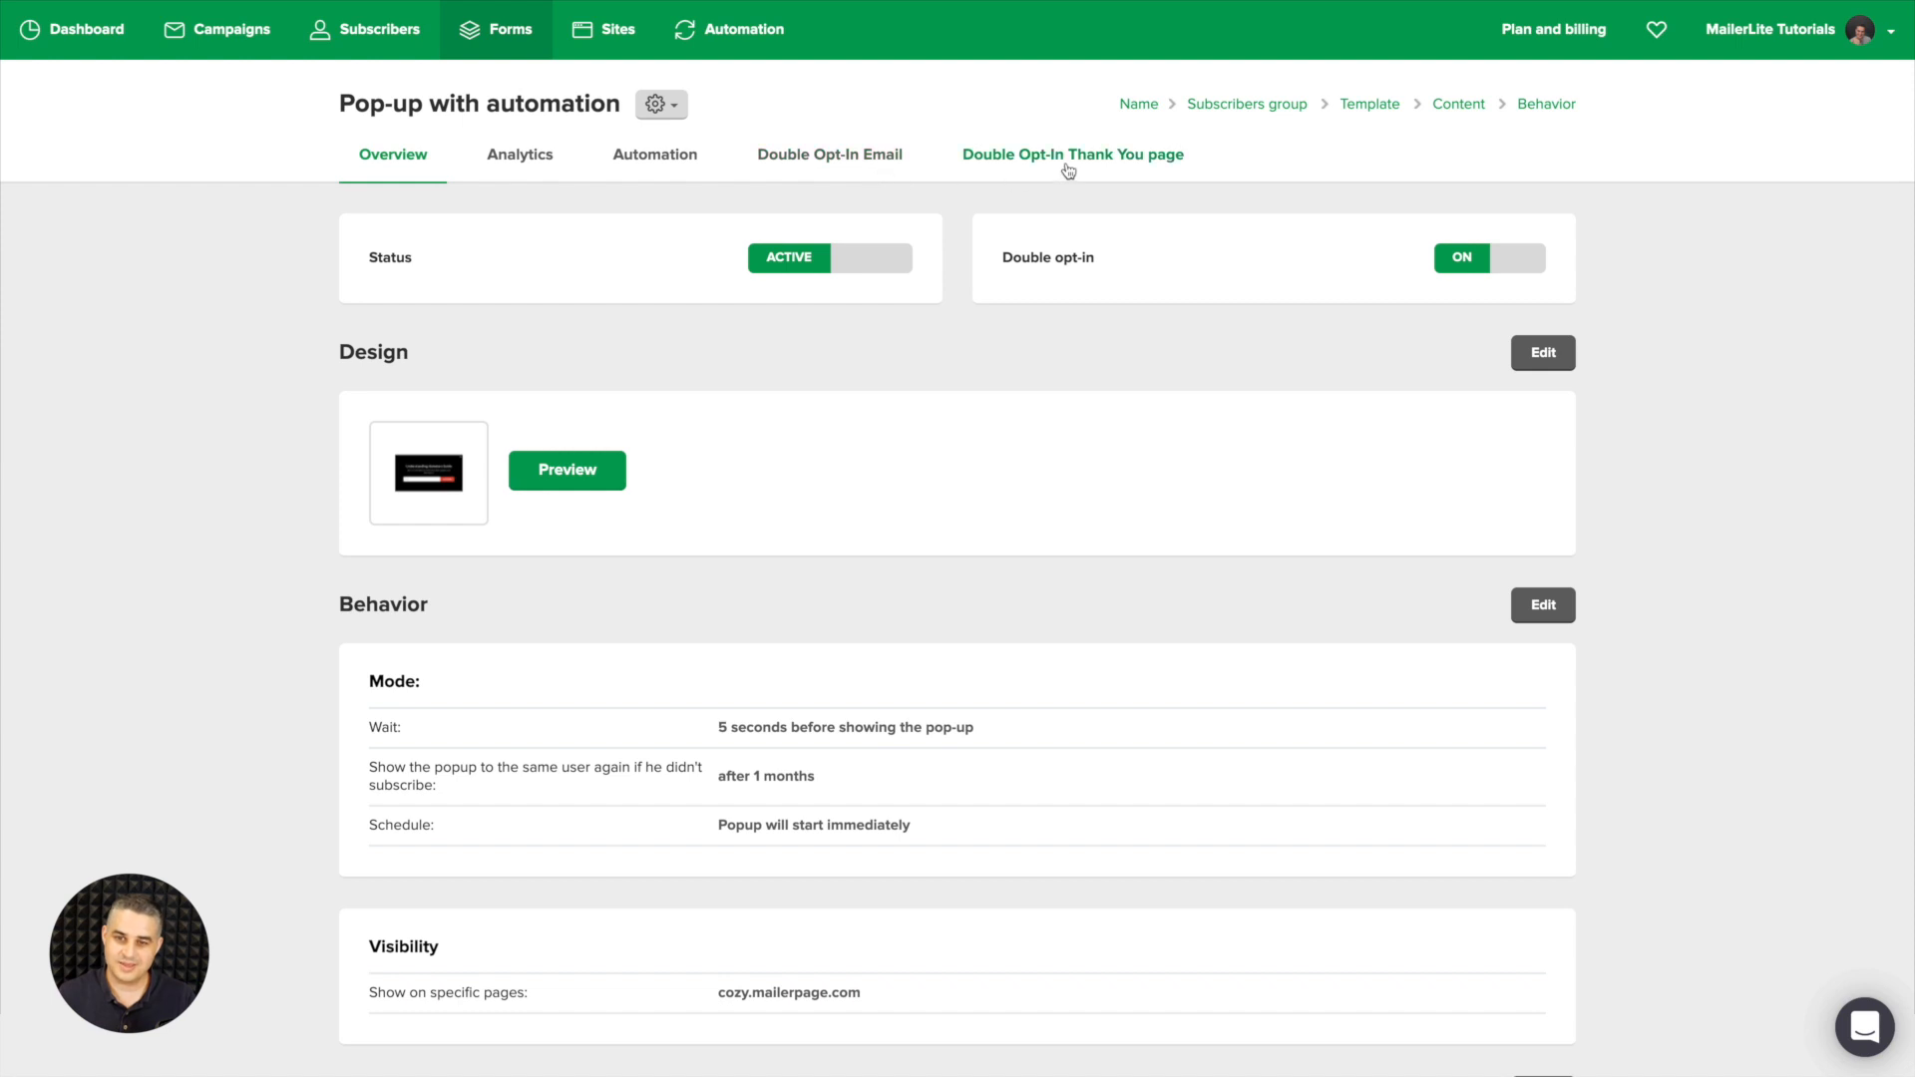
click(849, 160)
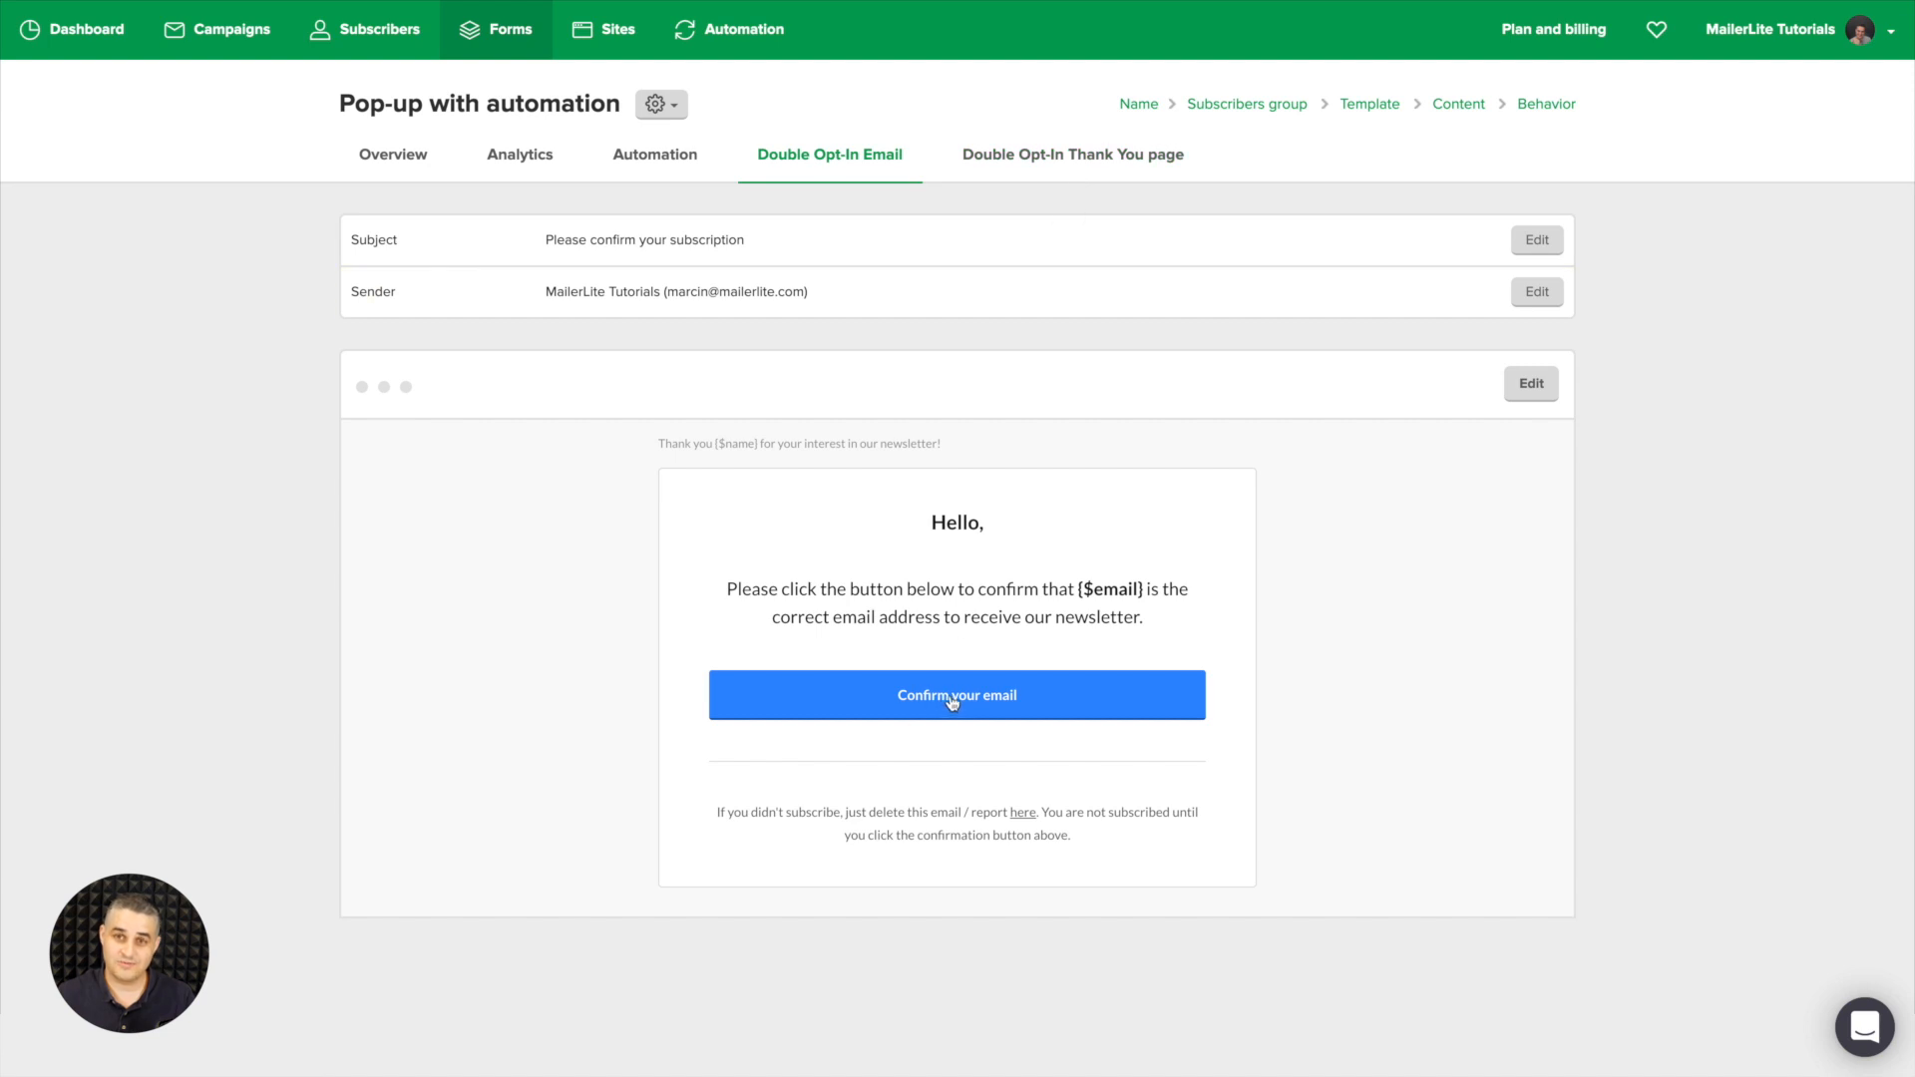
click(1066, 163)
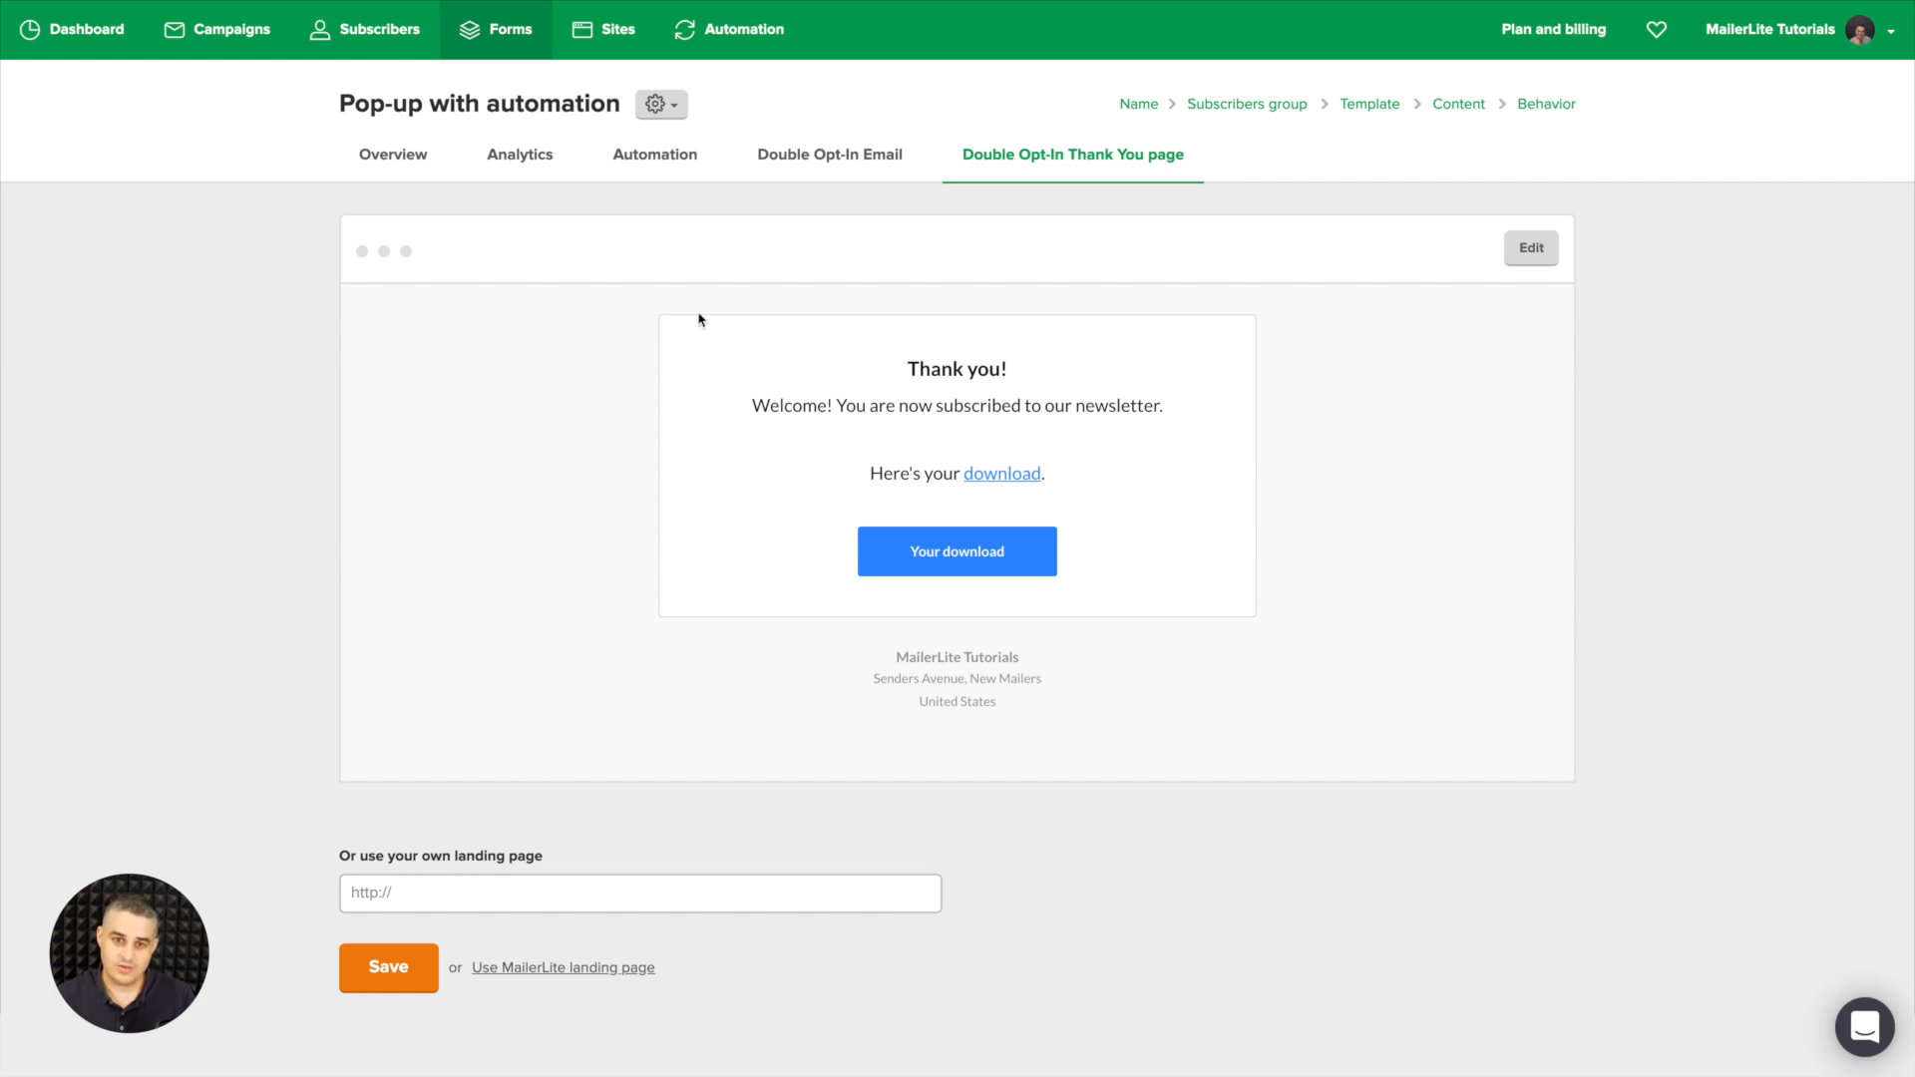
- Create a new automation connected to the pop-up form and open its trigger settings
click(664, 166)
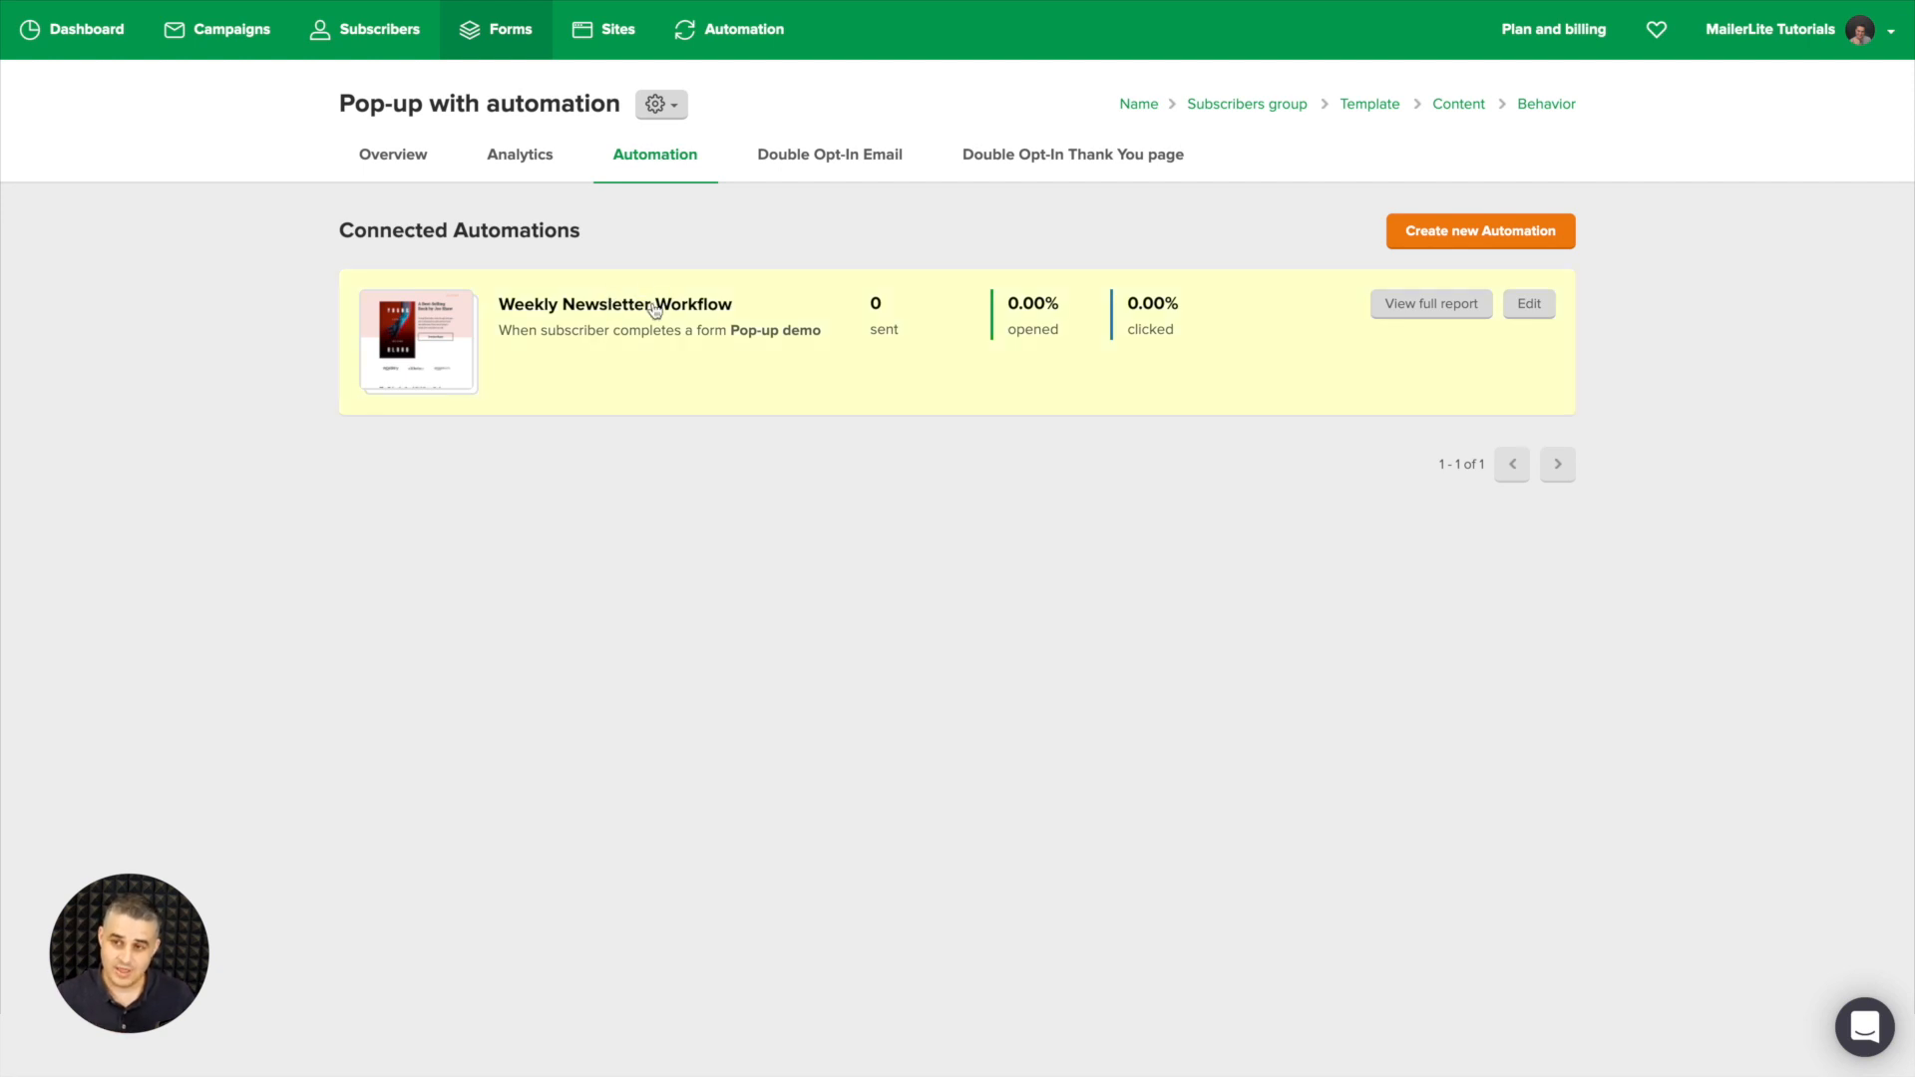
click(1480, 233)
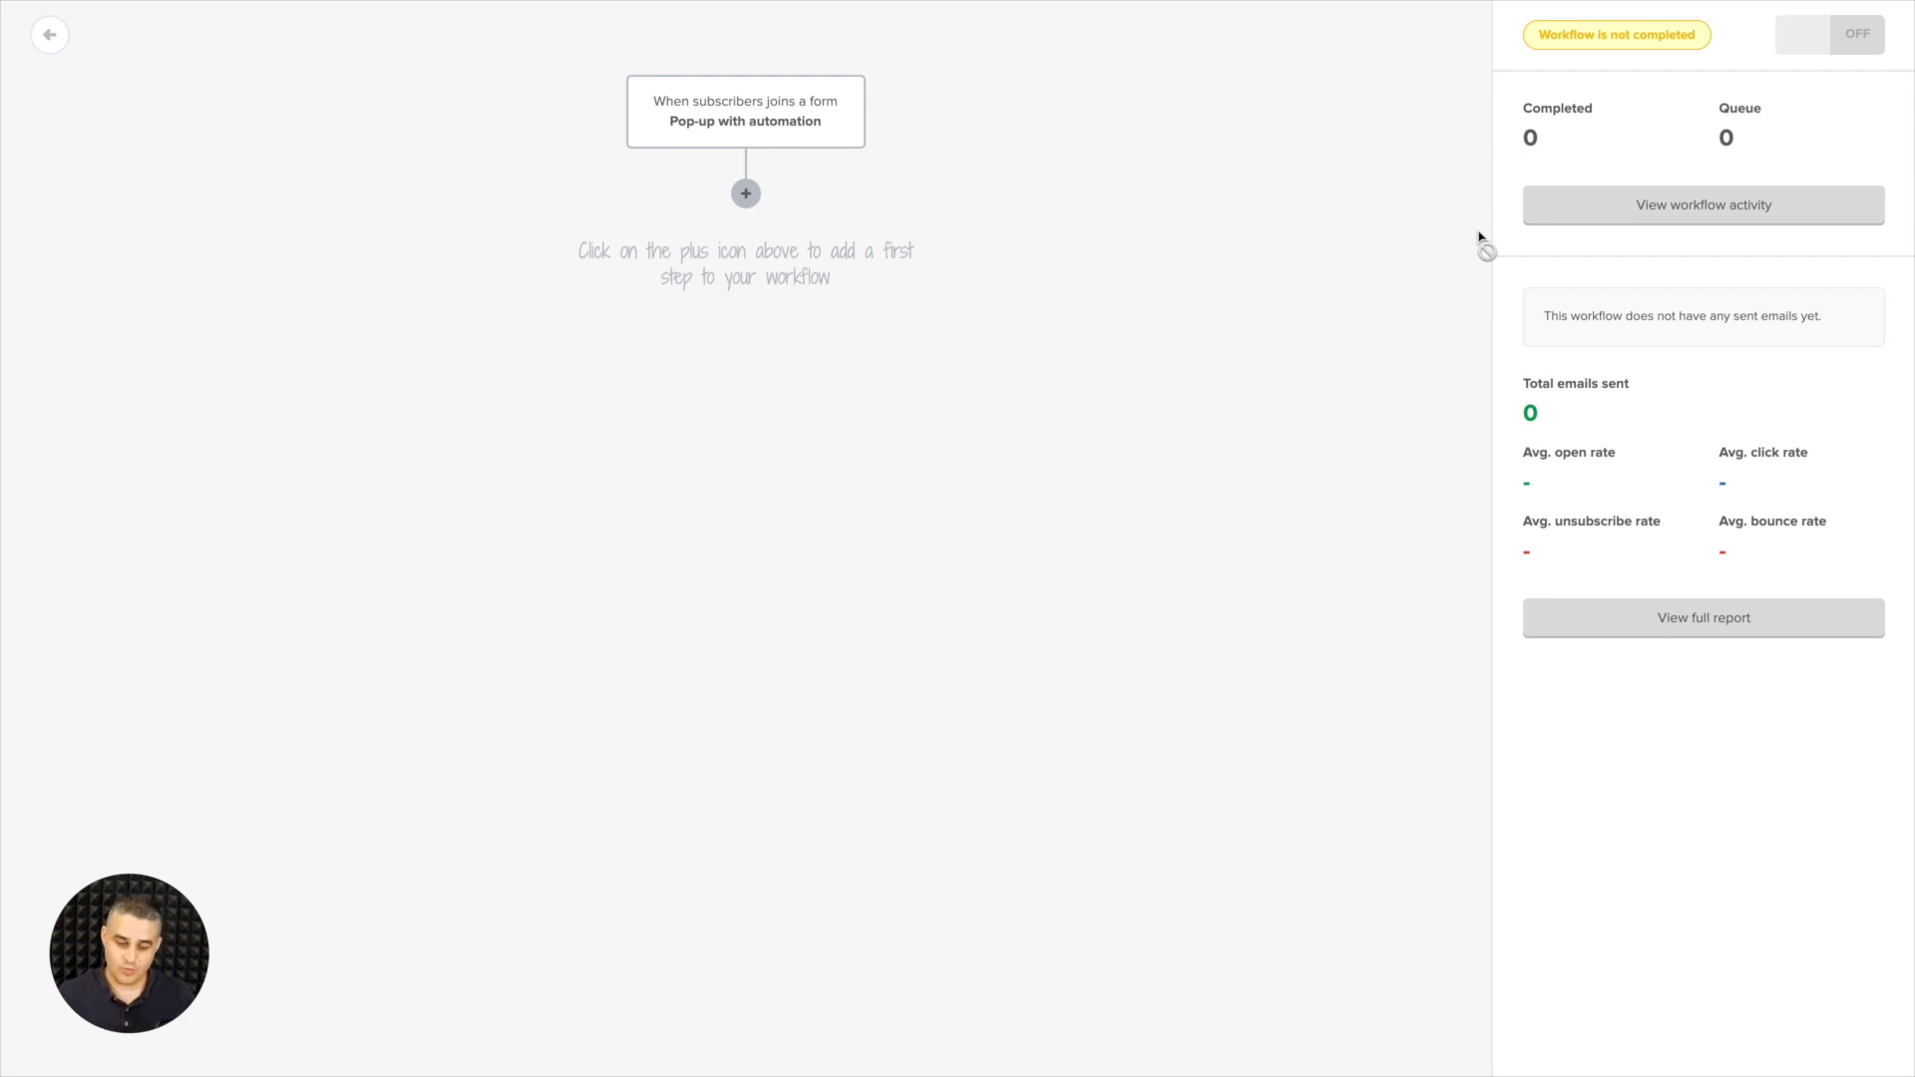
click(760, 113)
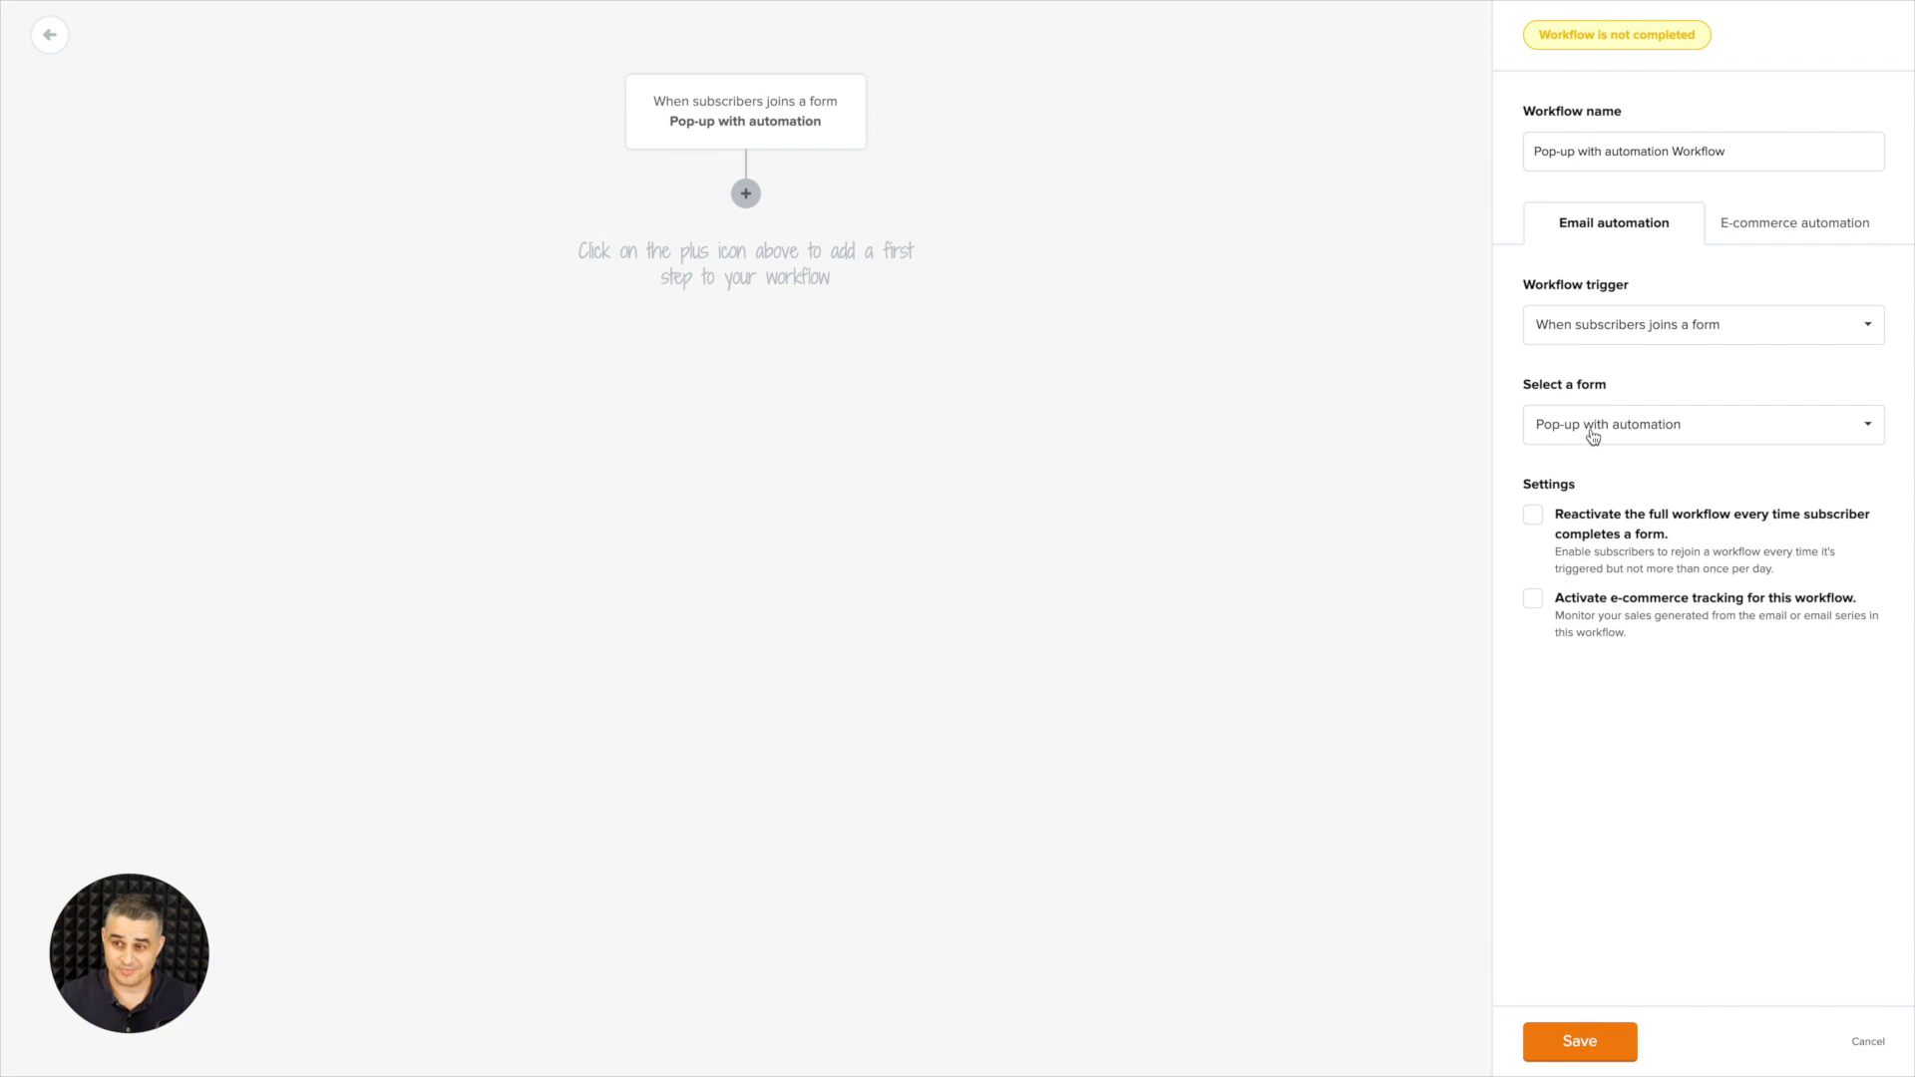
click(1692, 329)
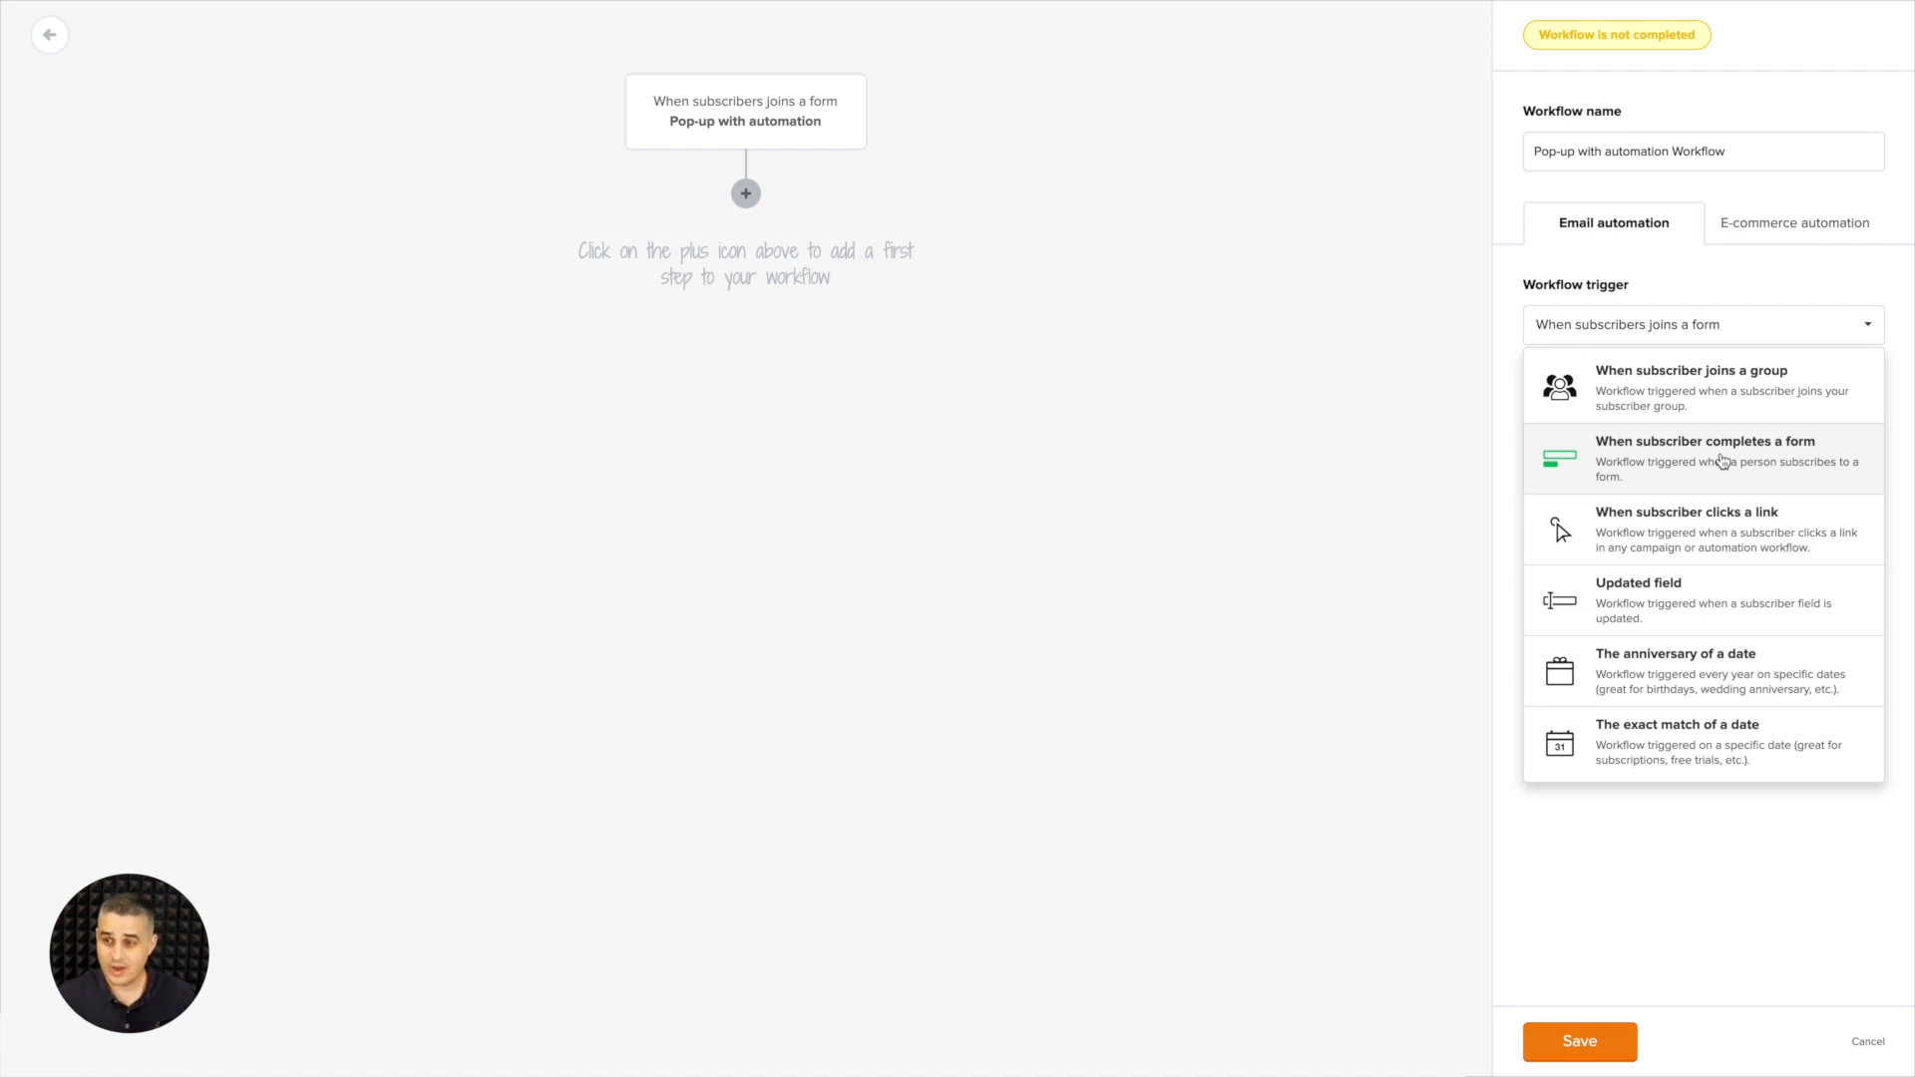
click(1689, 528)
click(1625, 431)
text(ww)
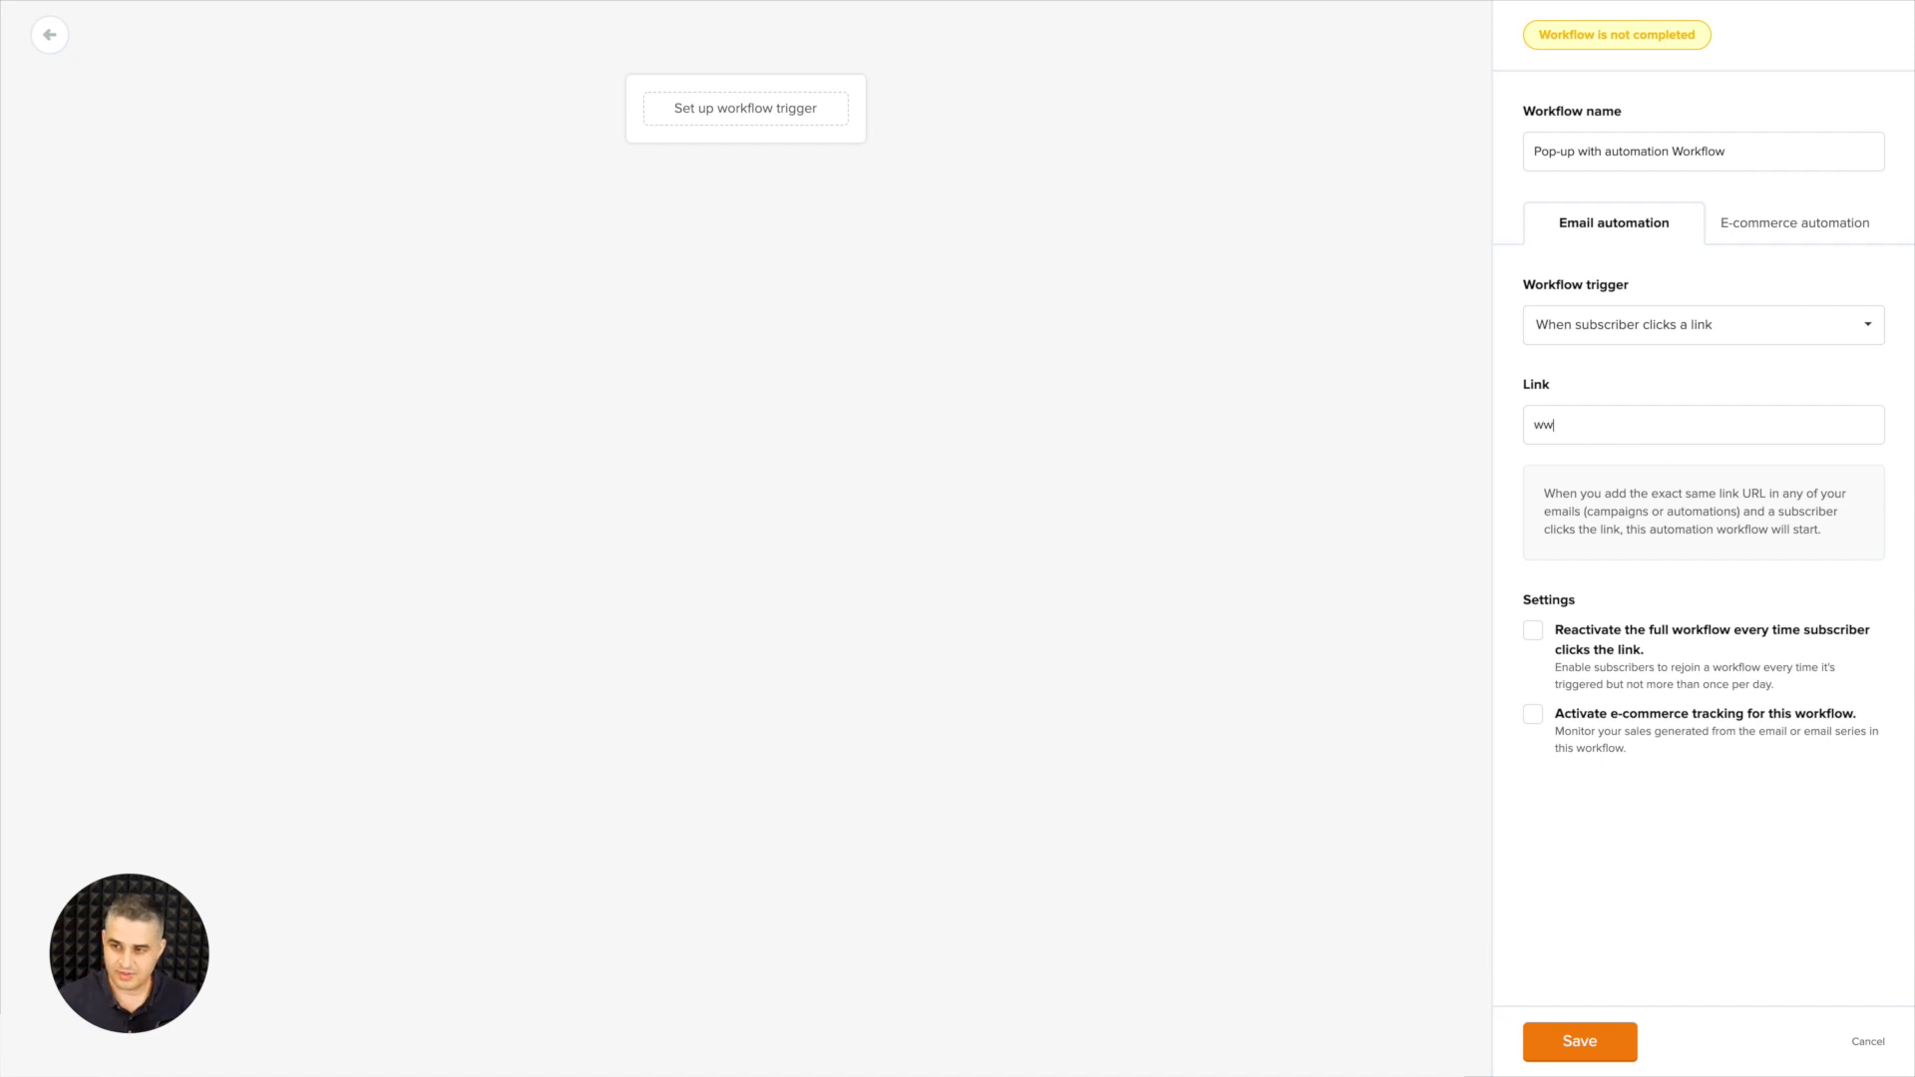
text(w.mailerlite.com)
click(1650, 470)
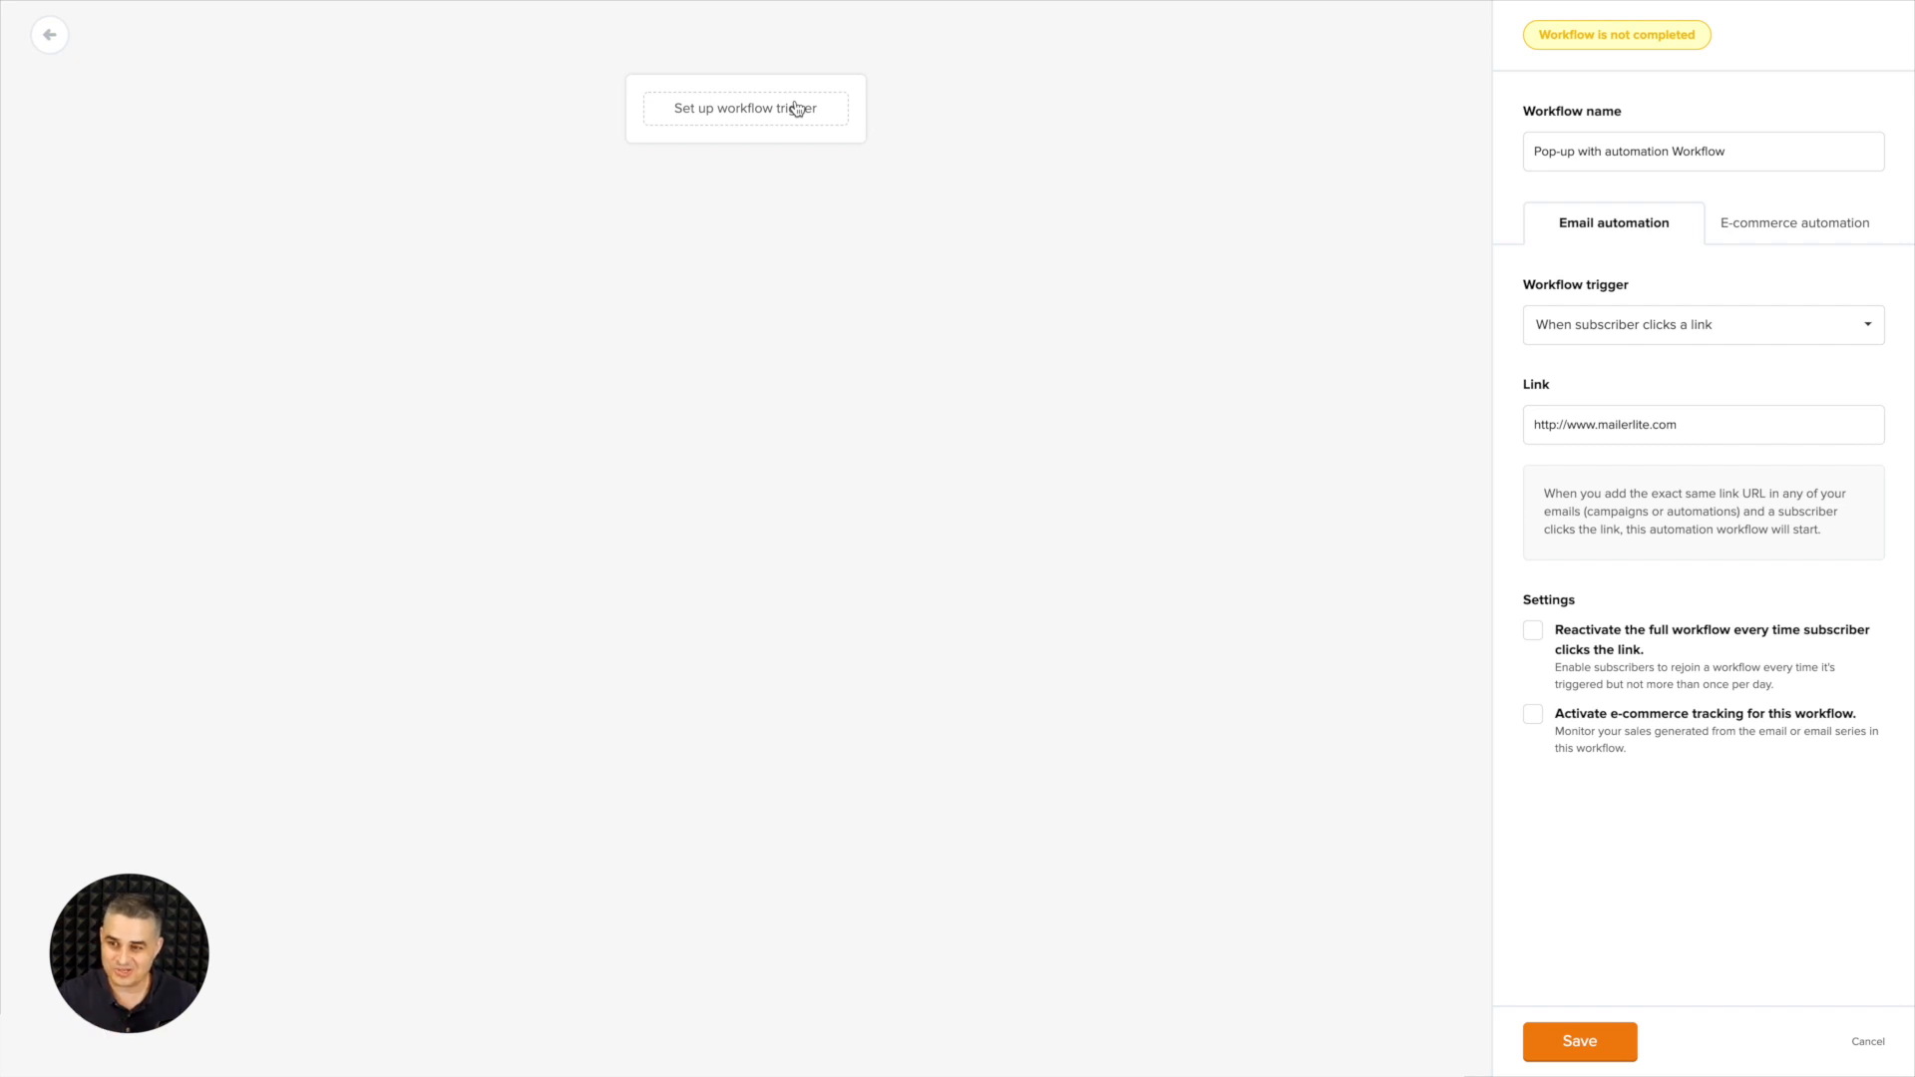
- Switch the workflow trigger to "Updated field" with the condition Country contains United States
click(1673, 330)
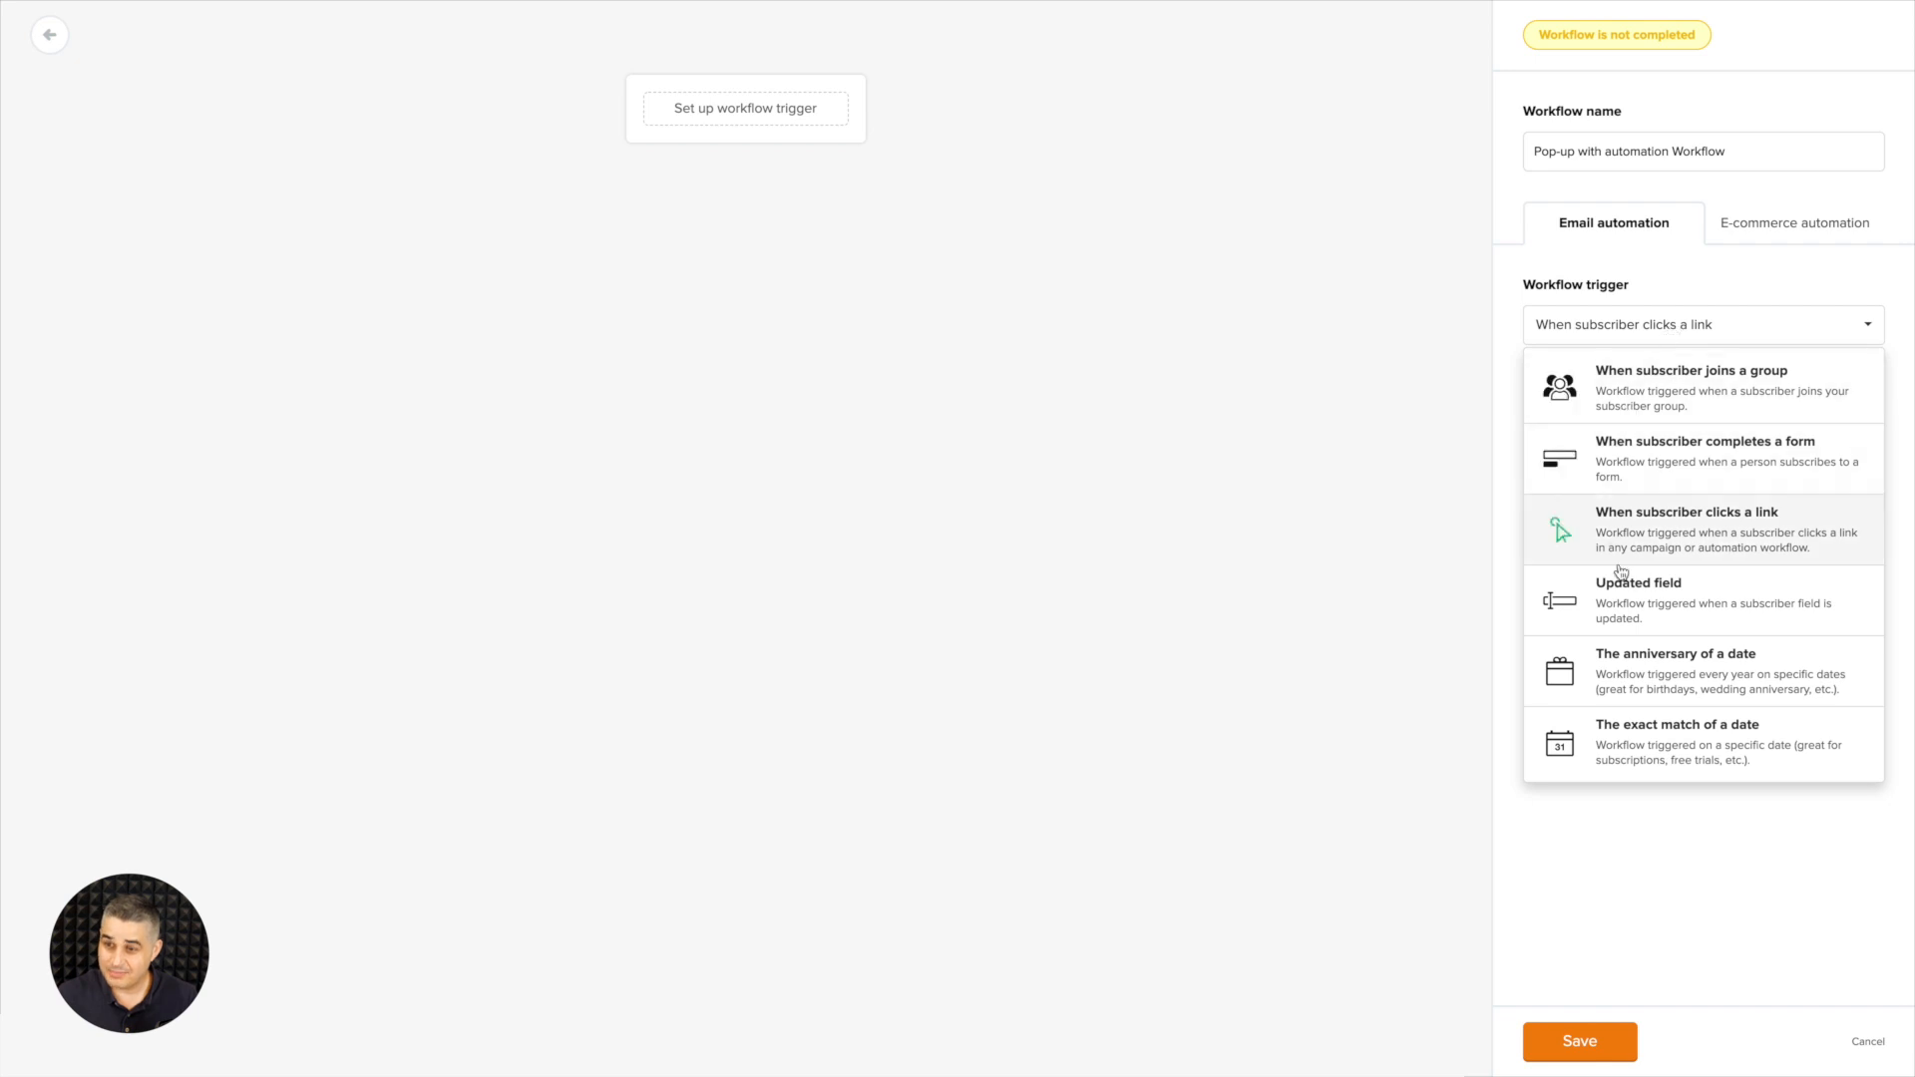
click(1643, 607)
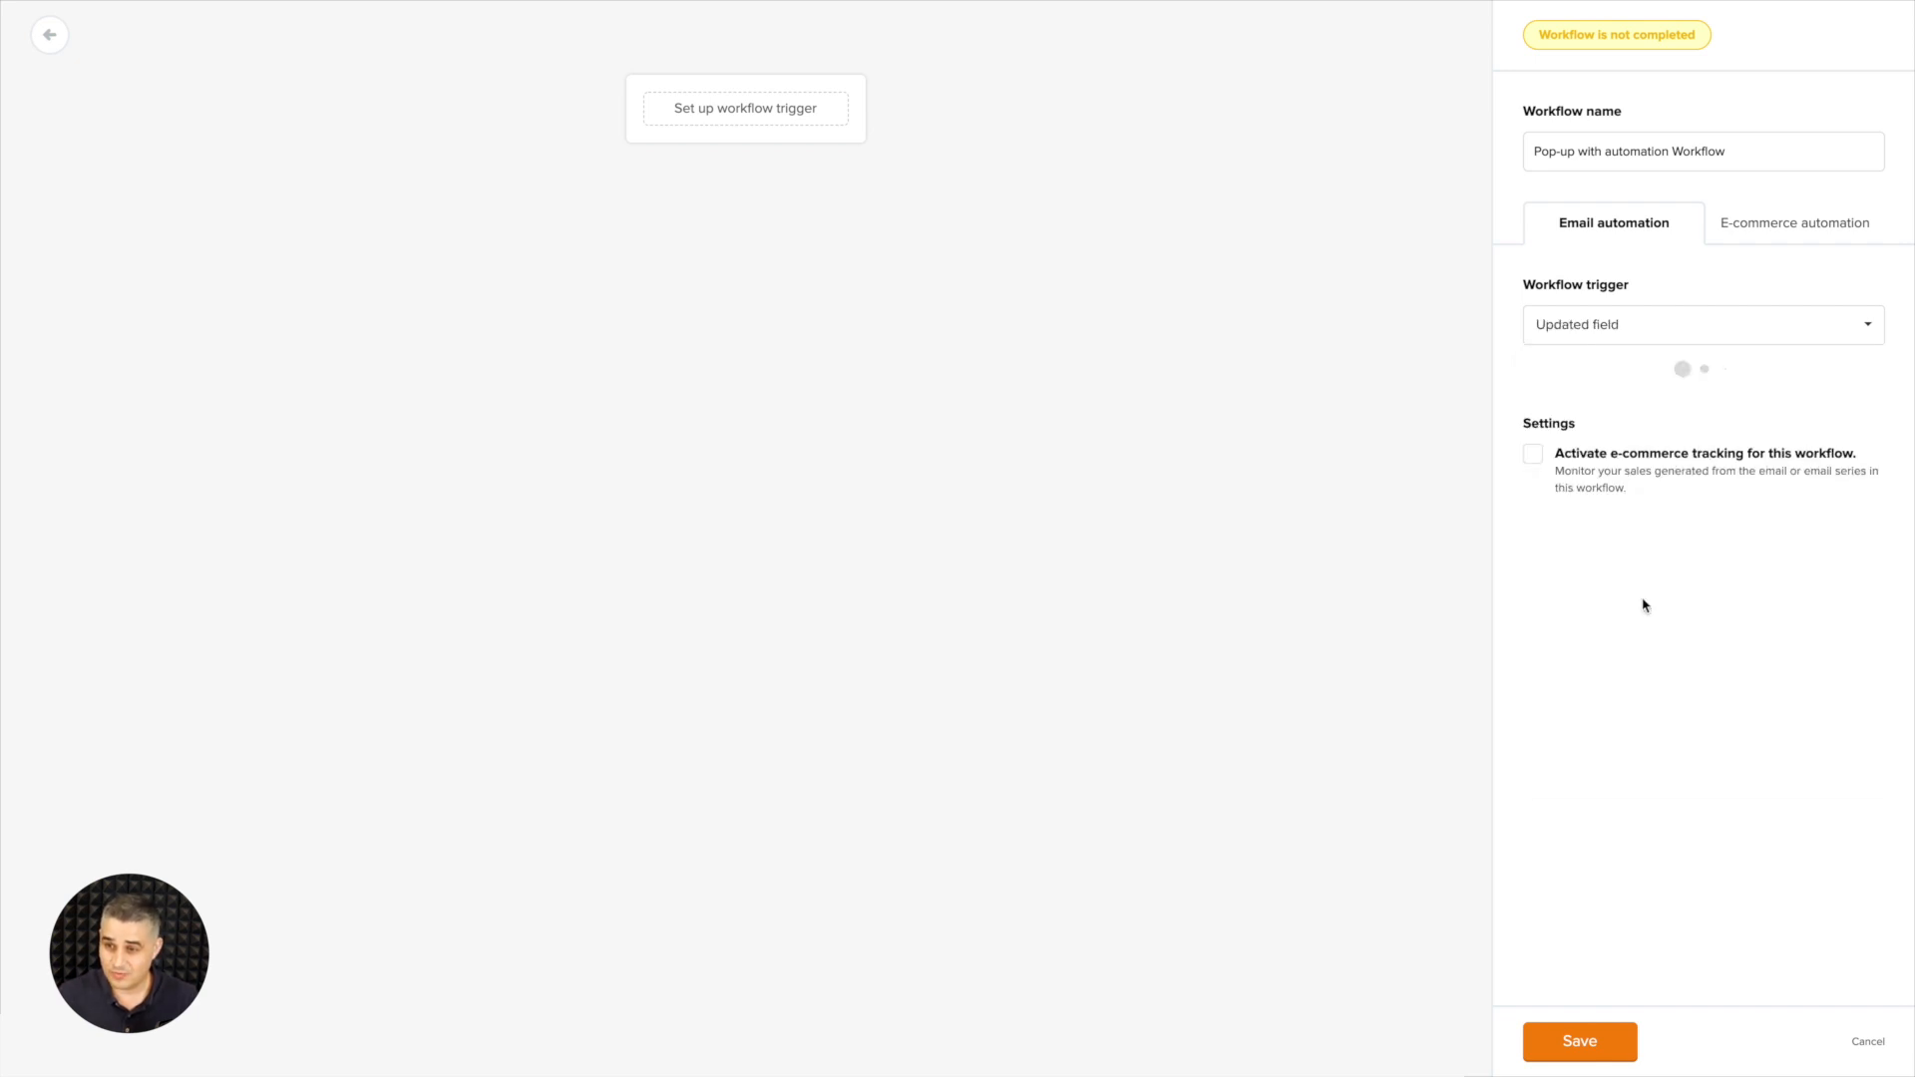
click(1664, 424)
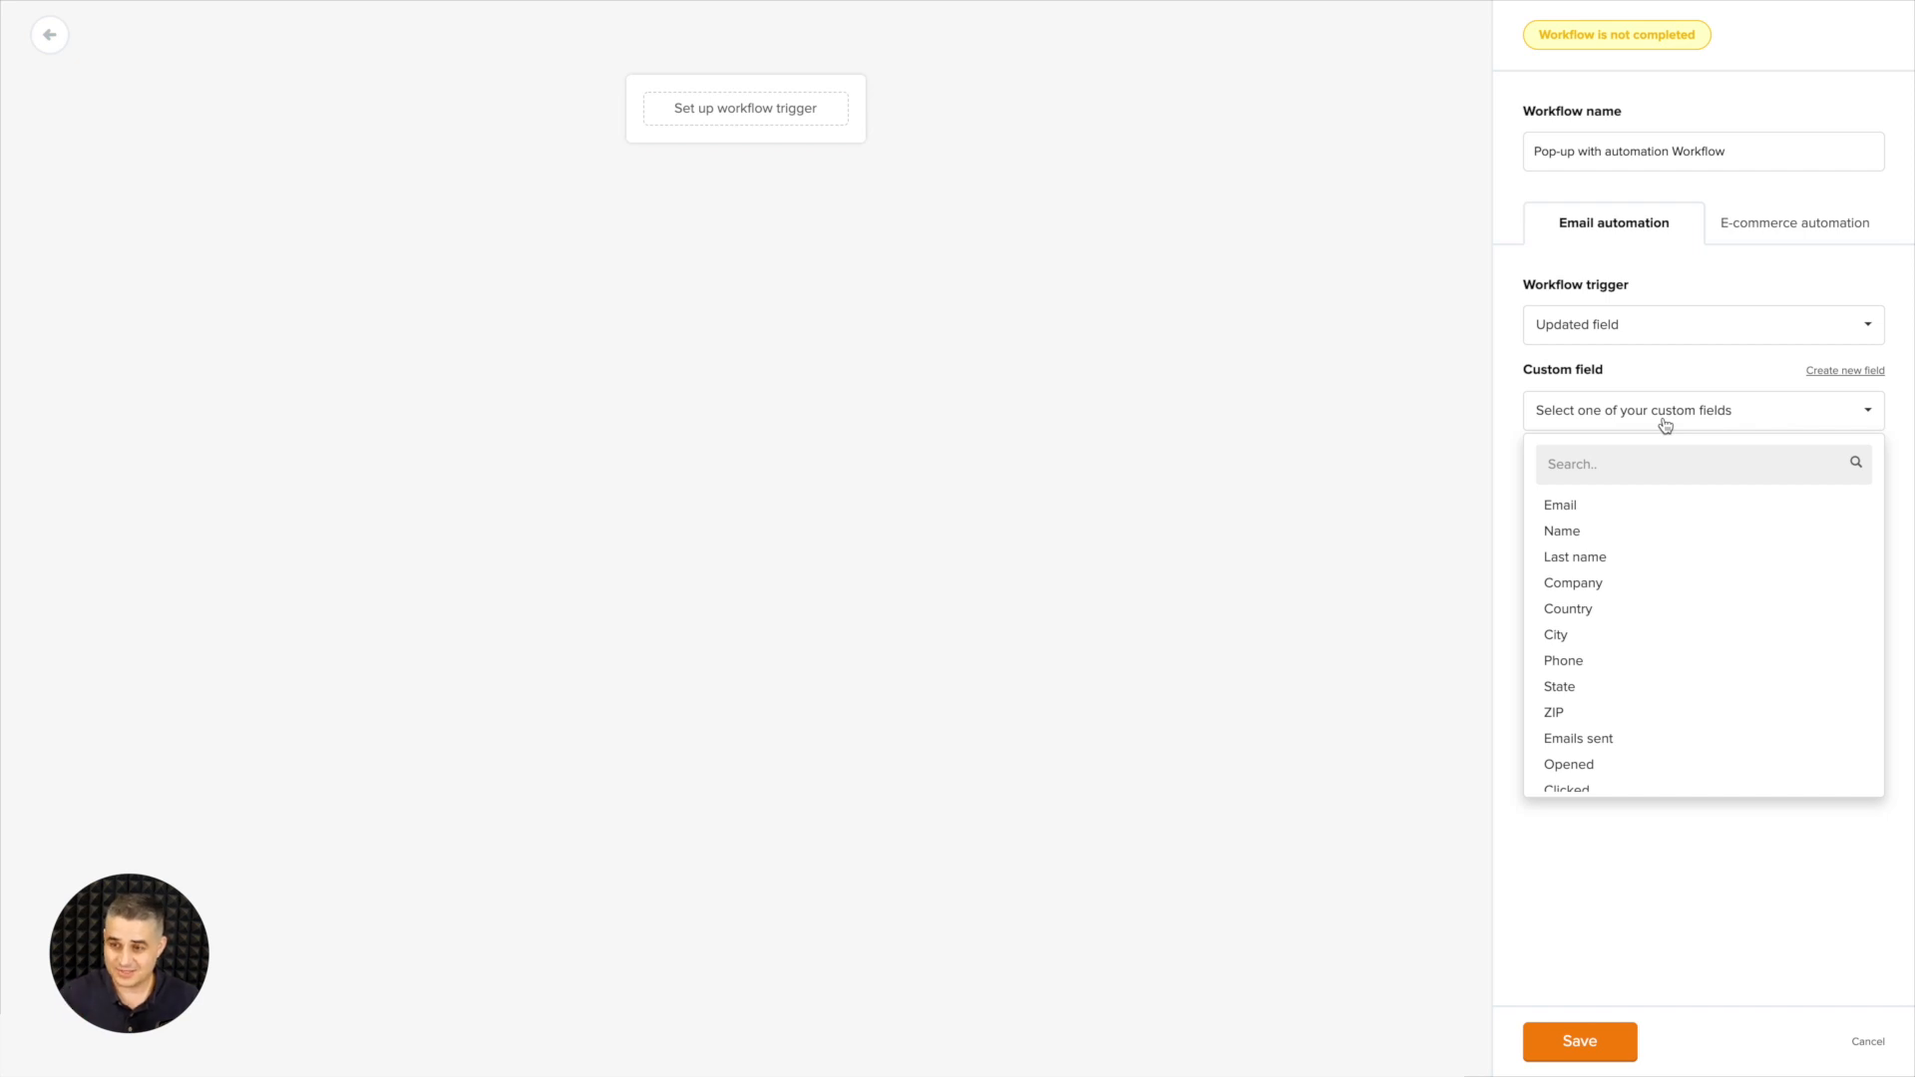
click(1613, 605)
click(1642, 478)
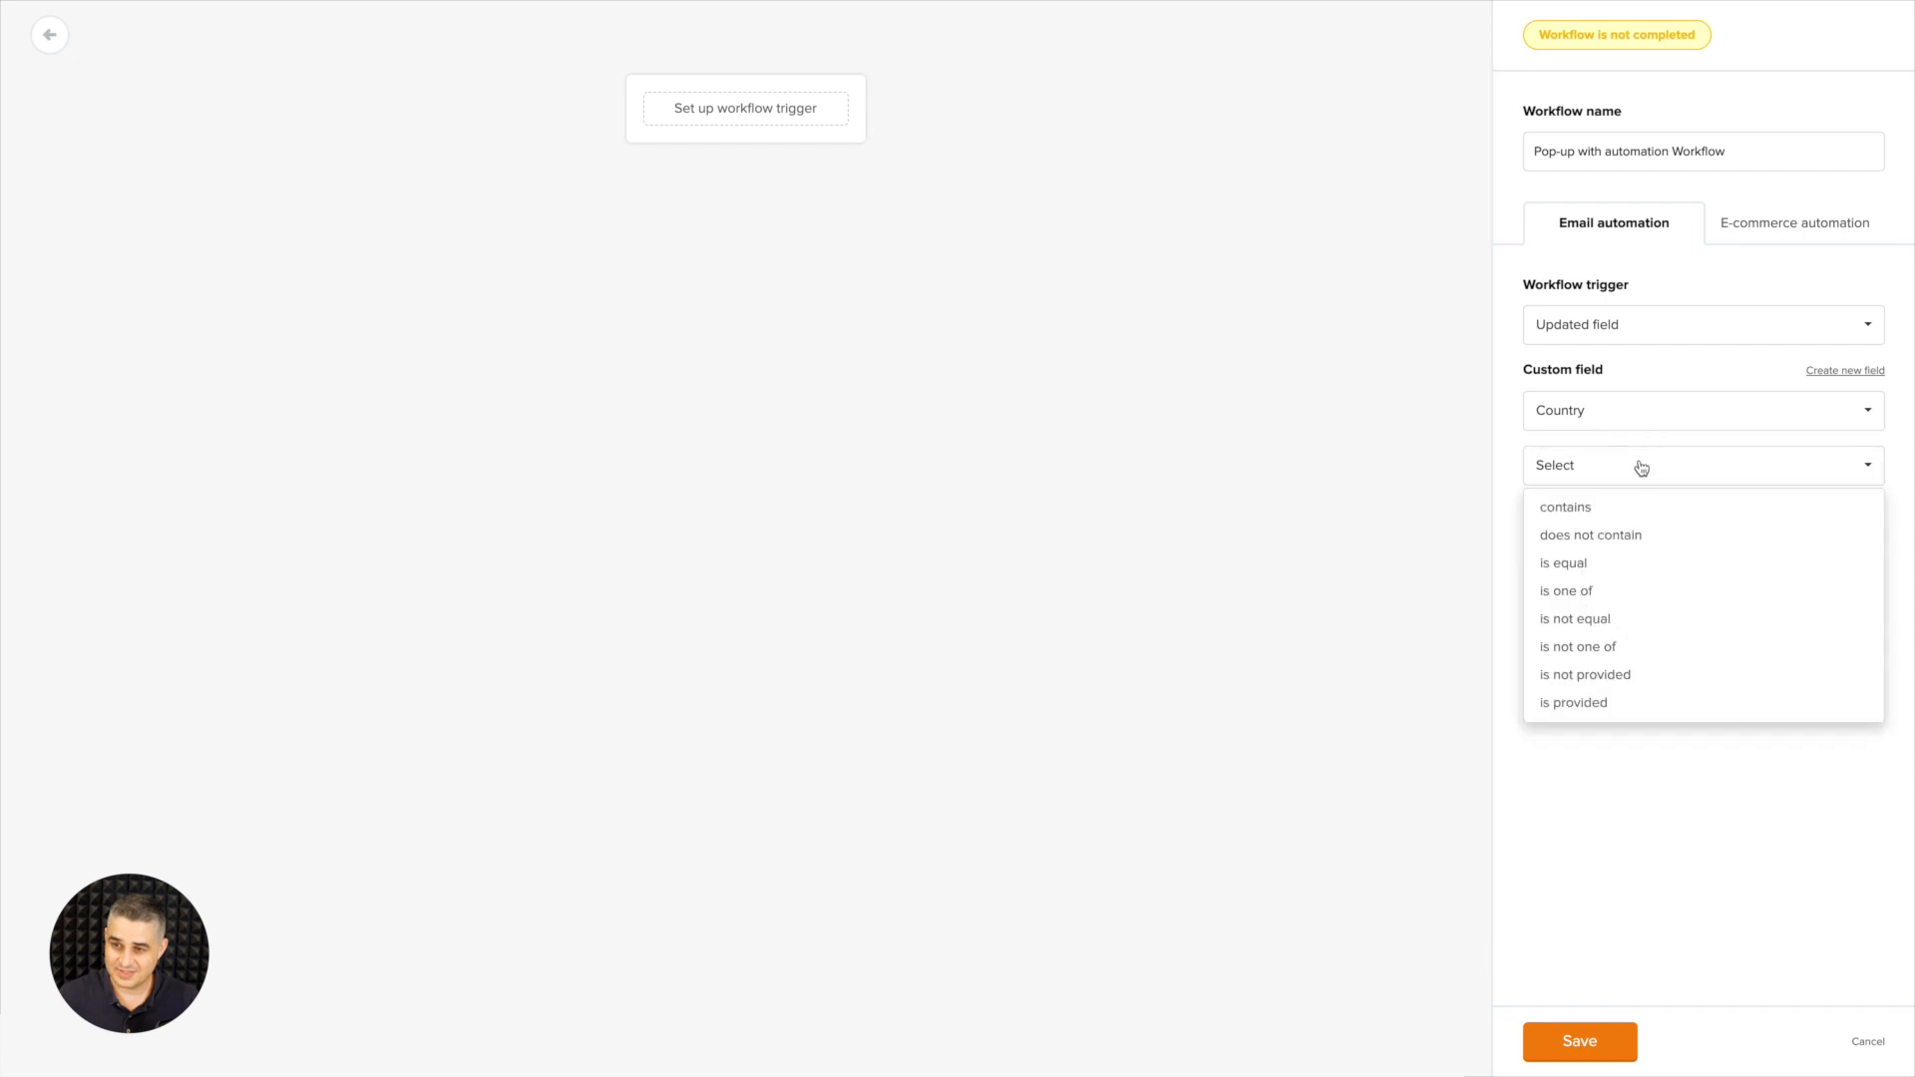
click(1598, 508)
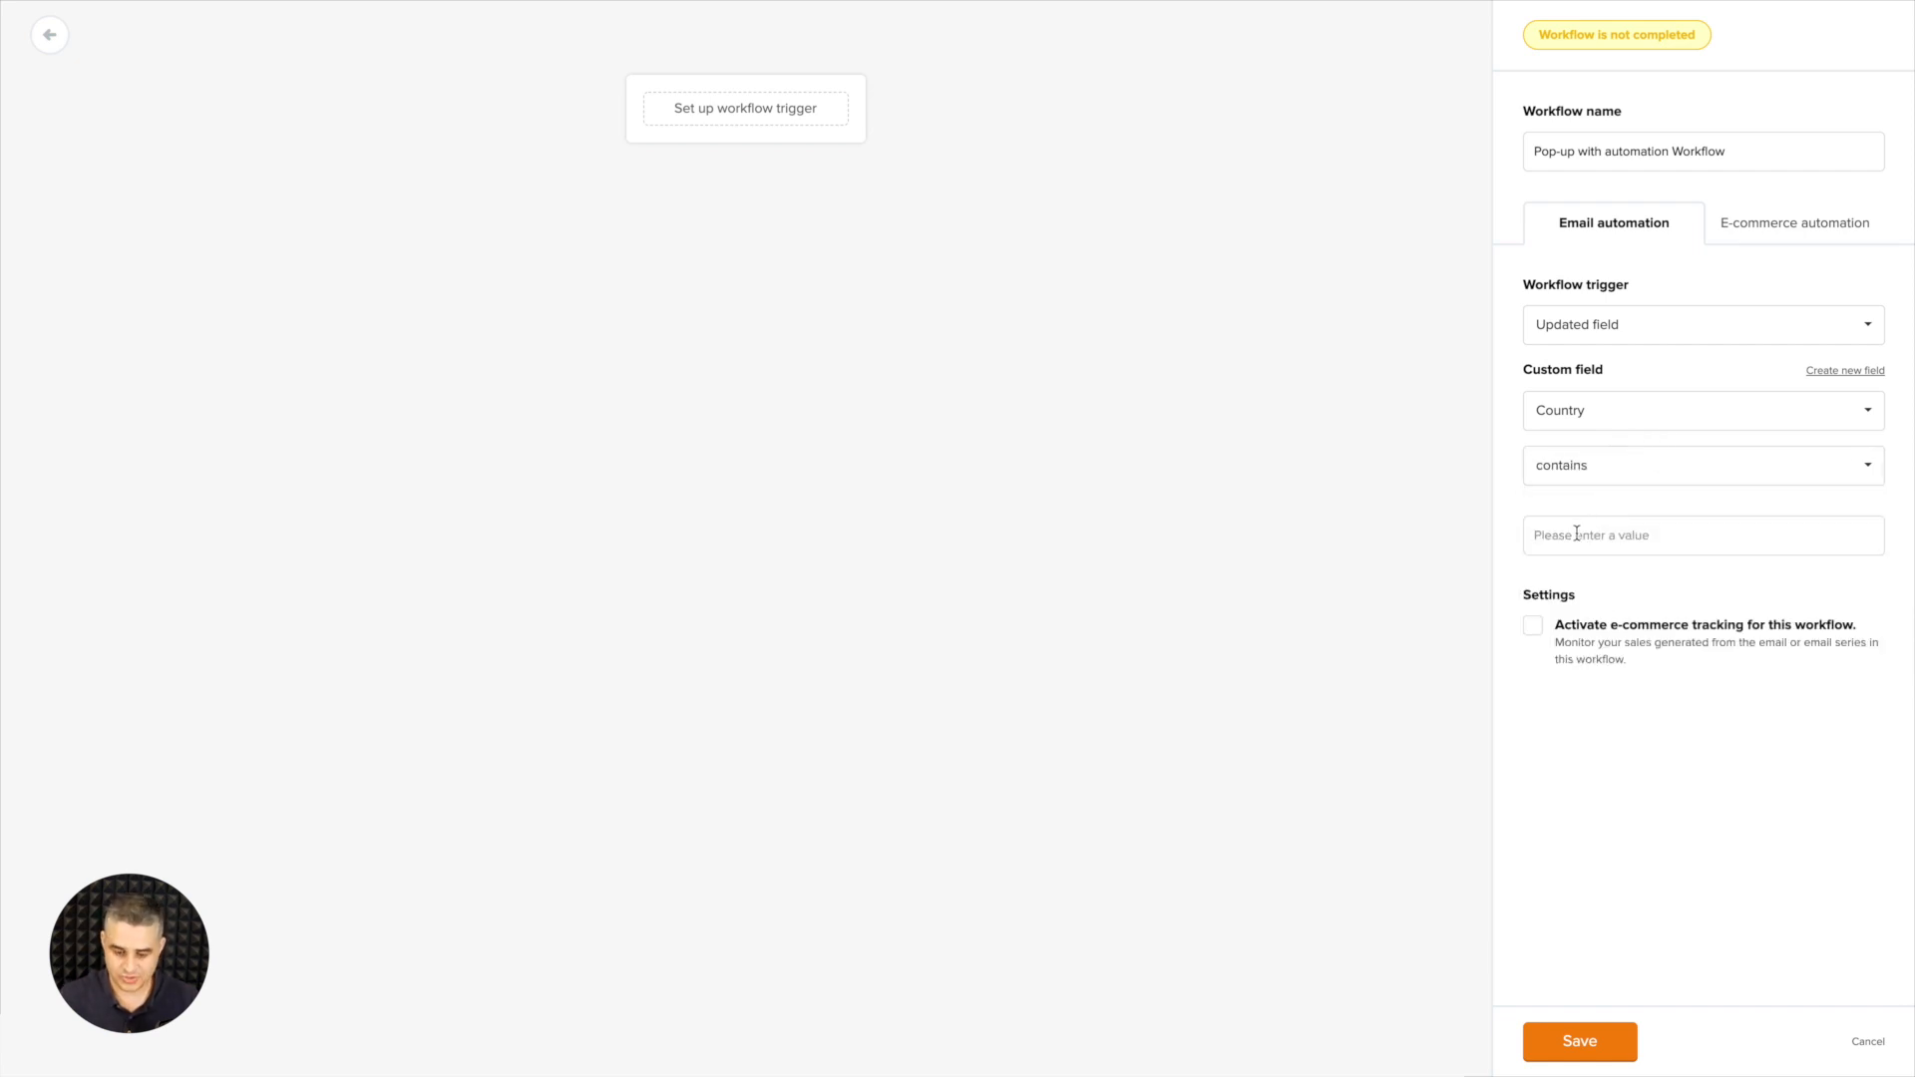
text(United )
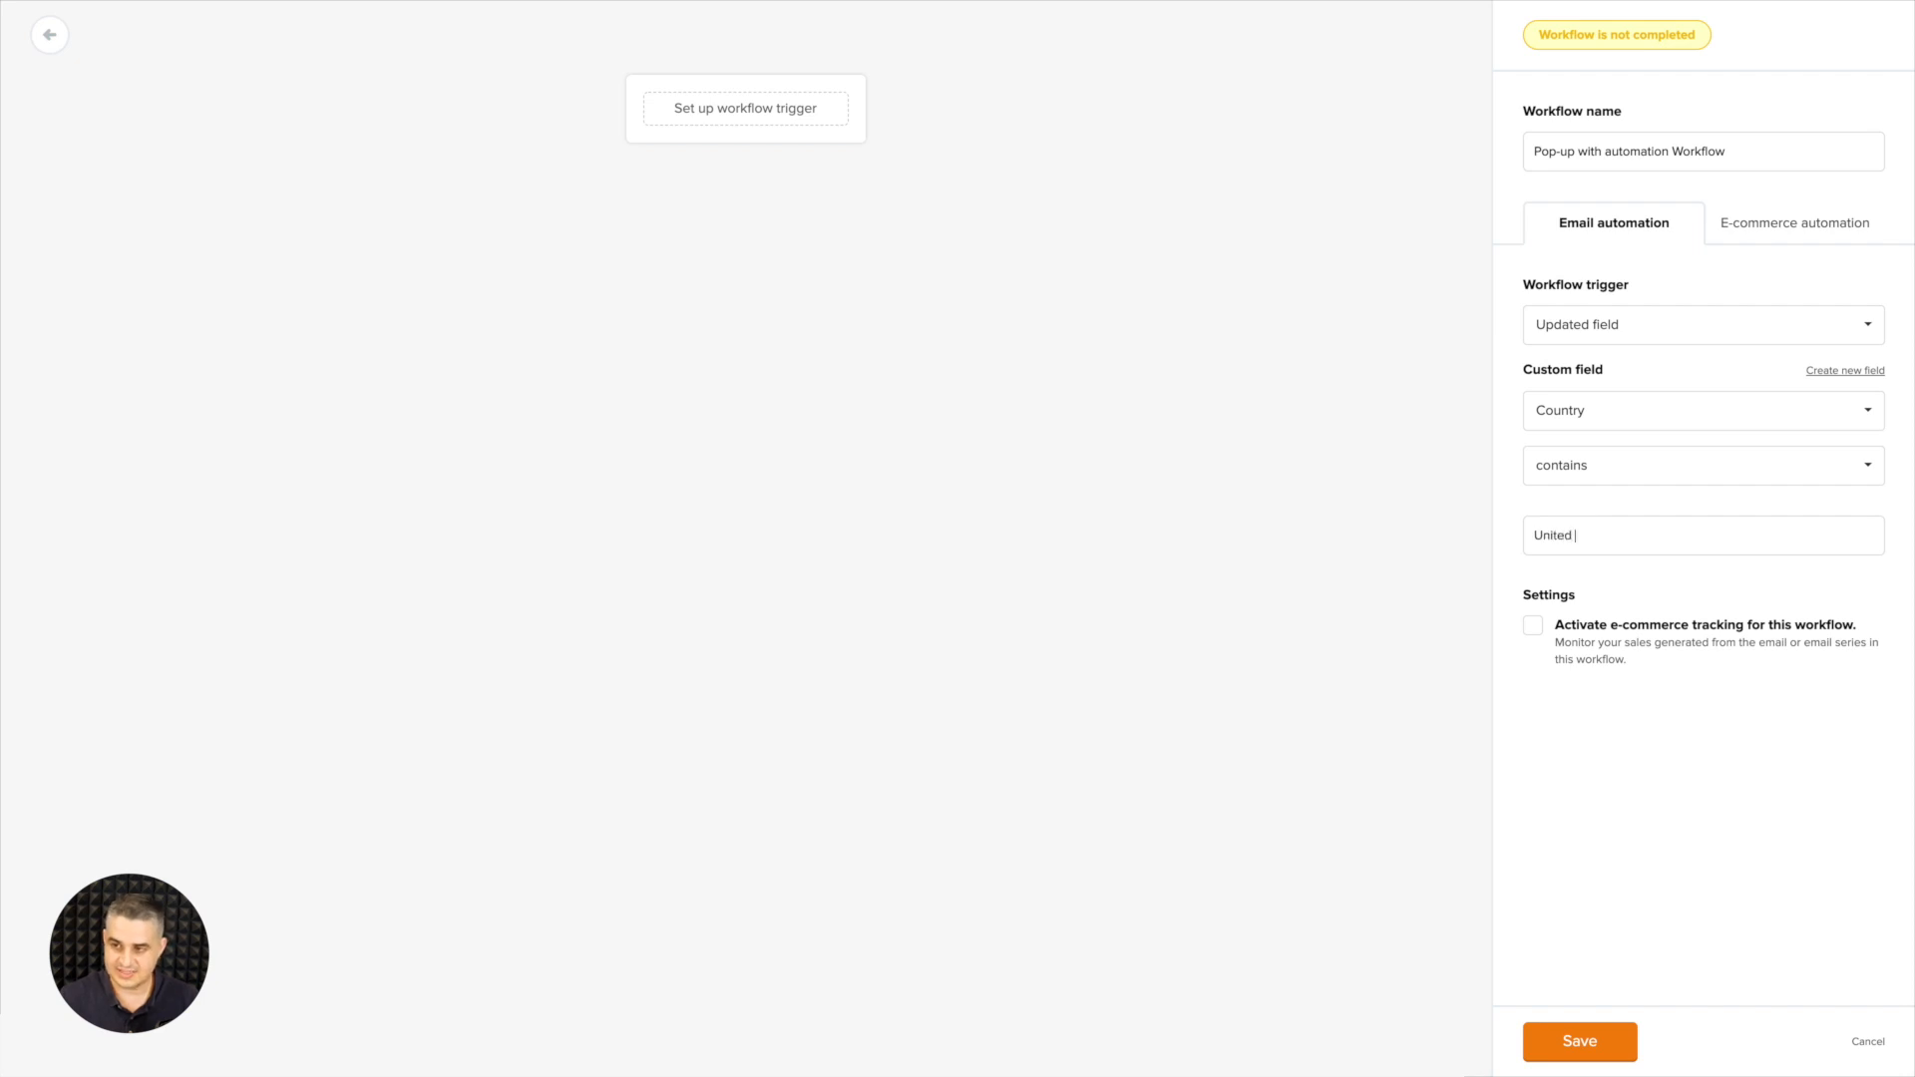
text(States)
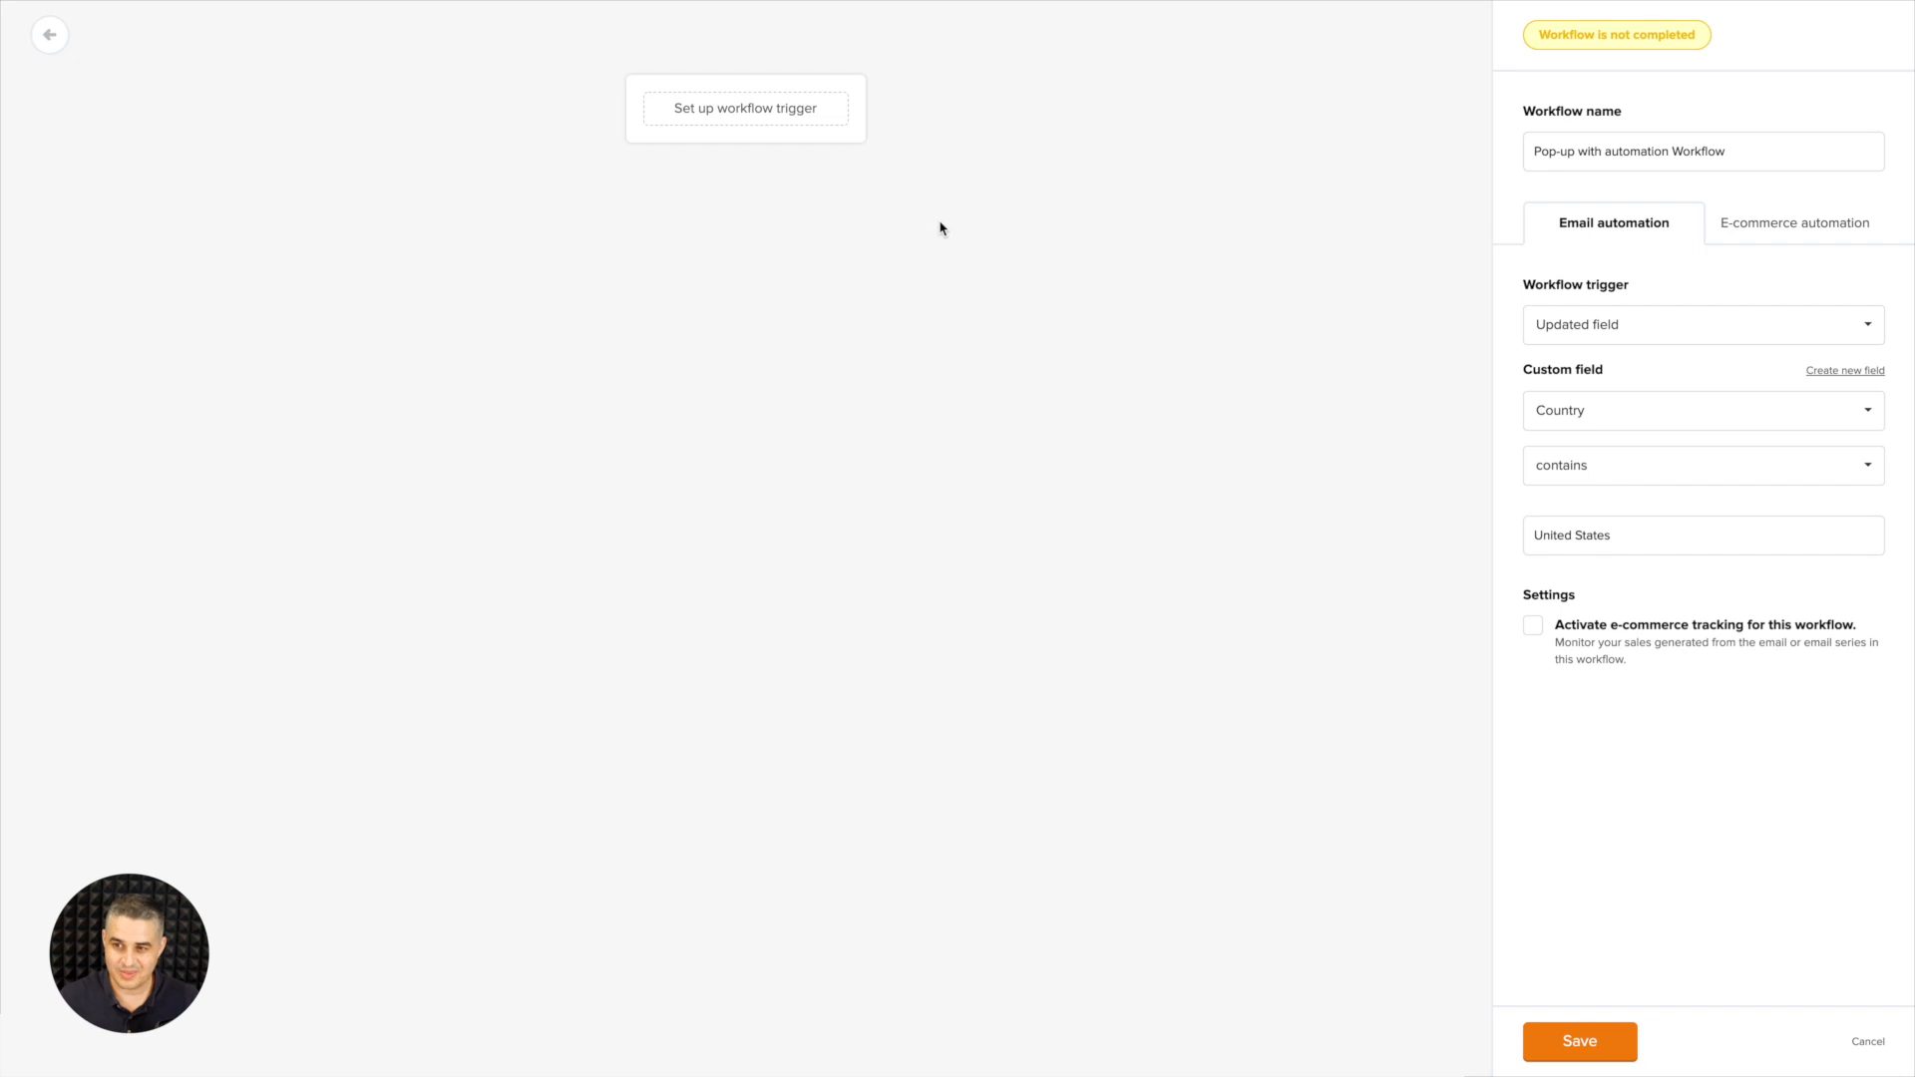
click(1628, 424)
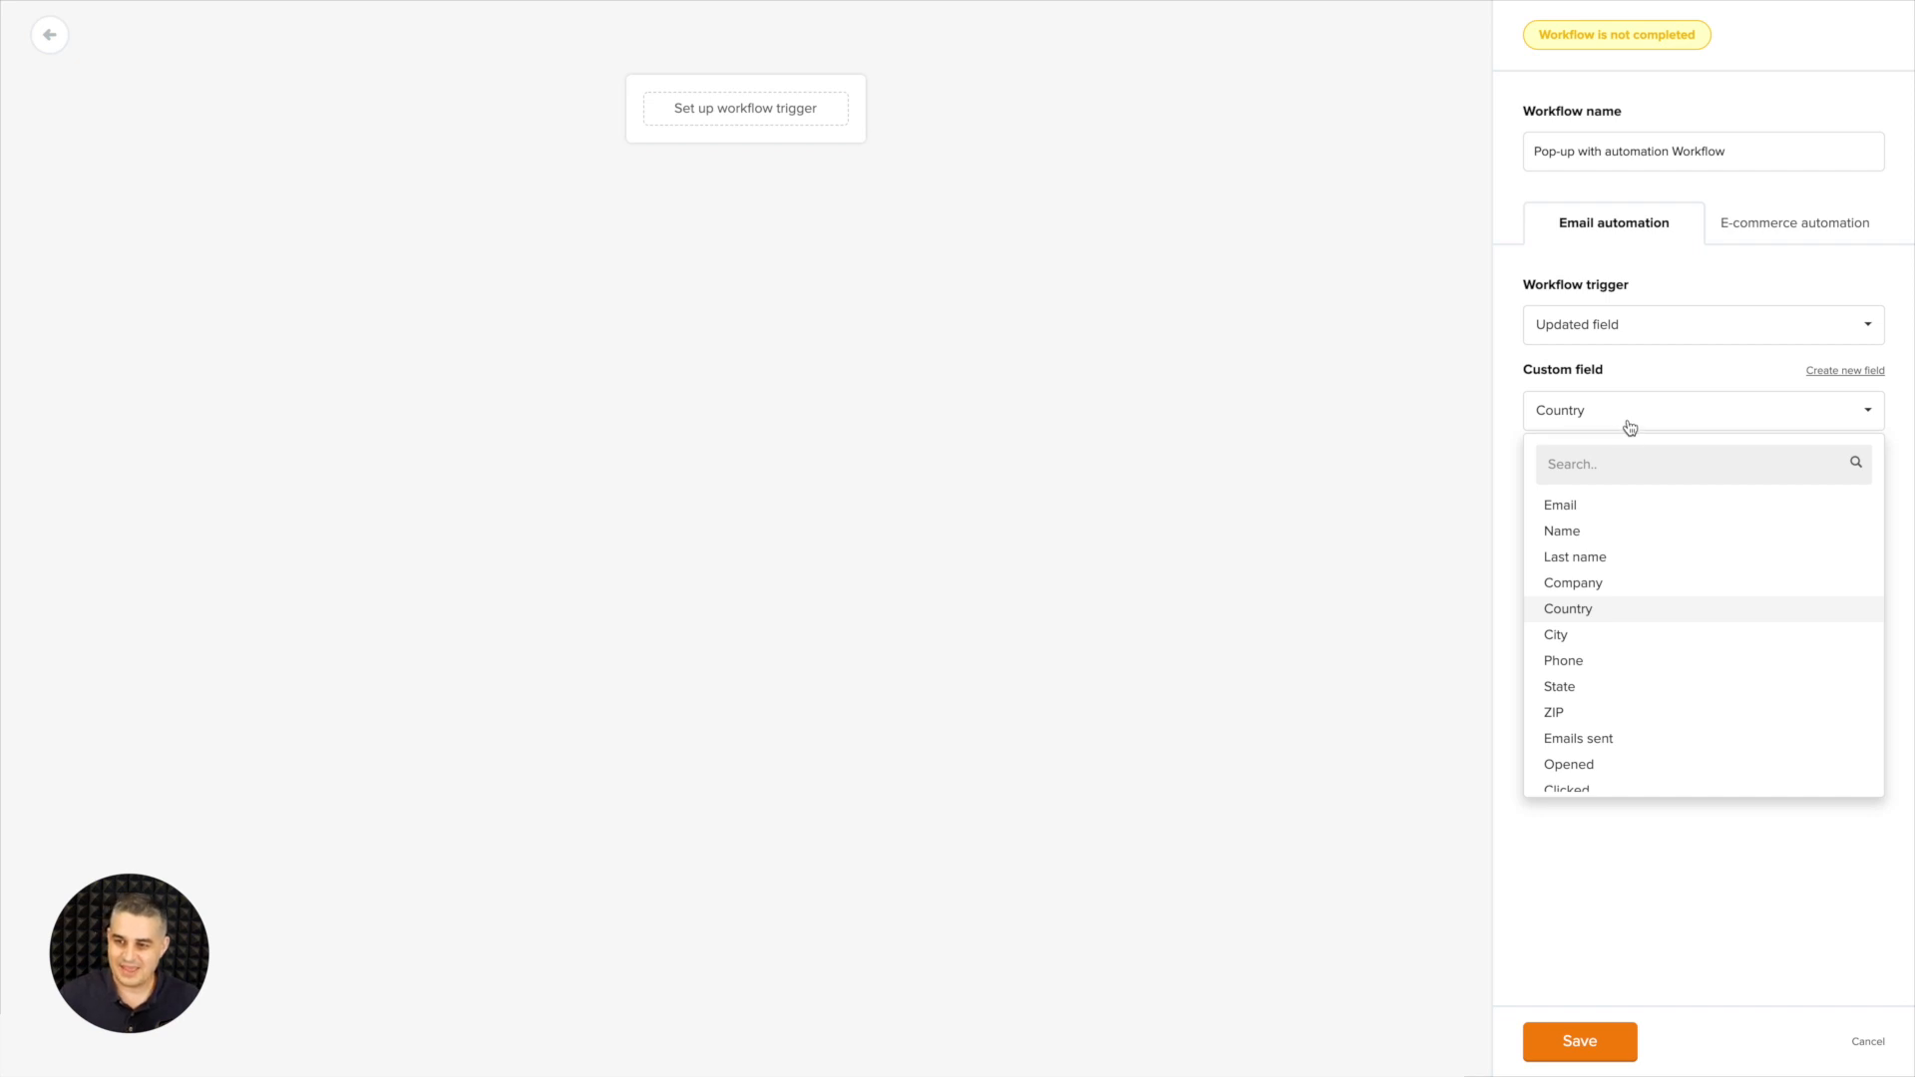
scroll(1624, 554, down, 3)
scroll(1623, 554, up, 2)
click(1620, 392)
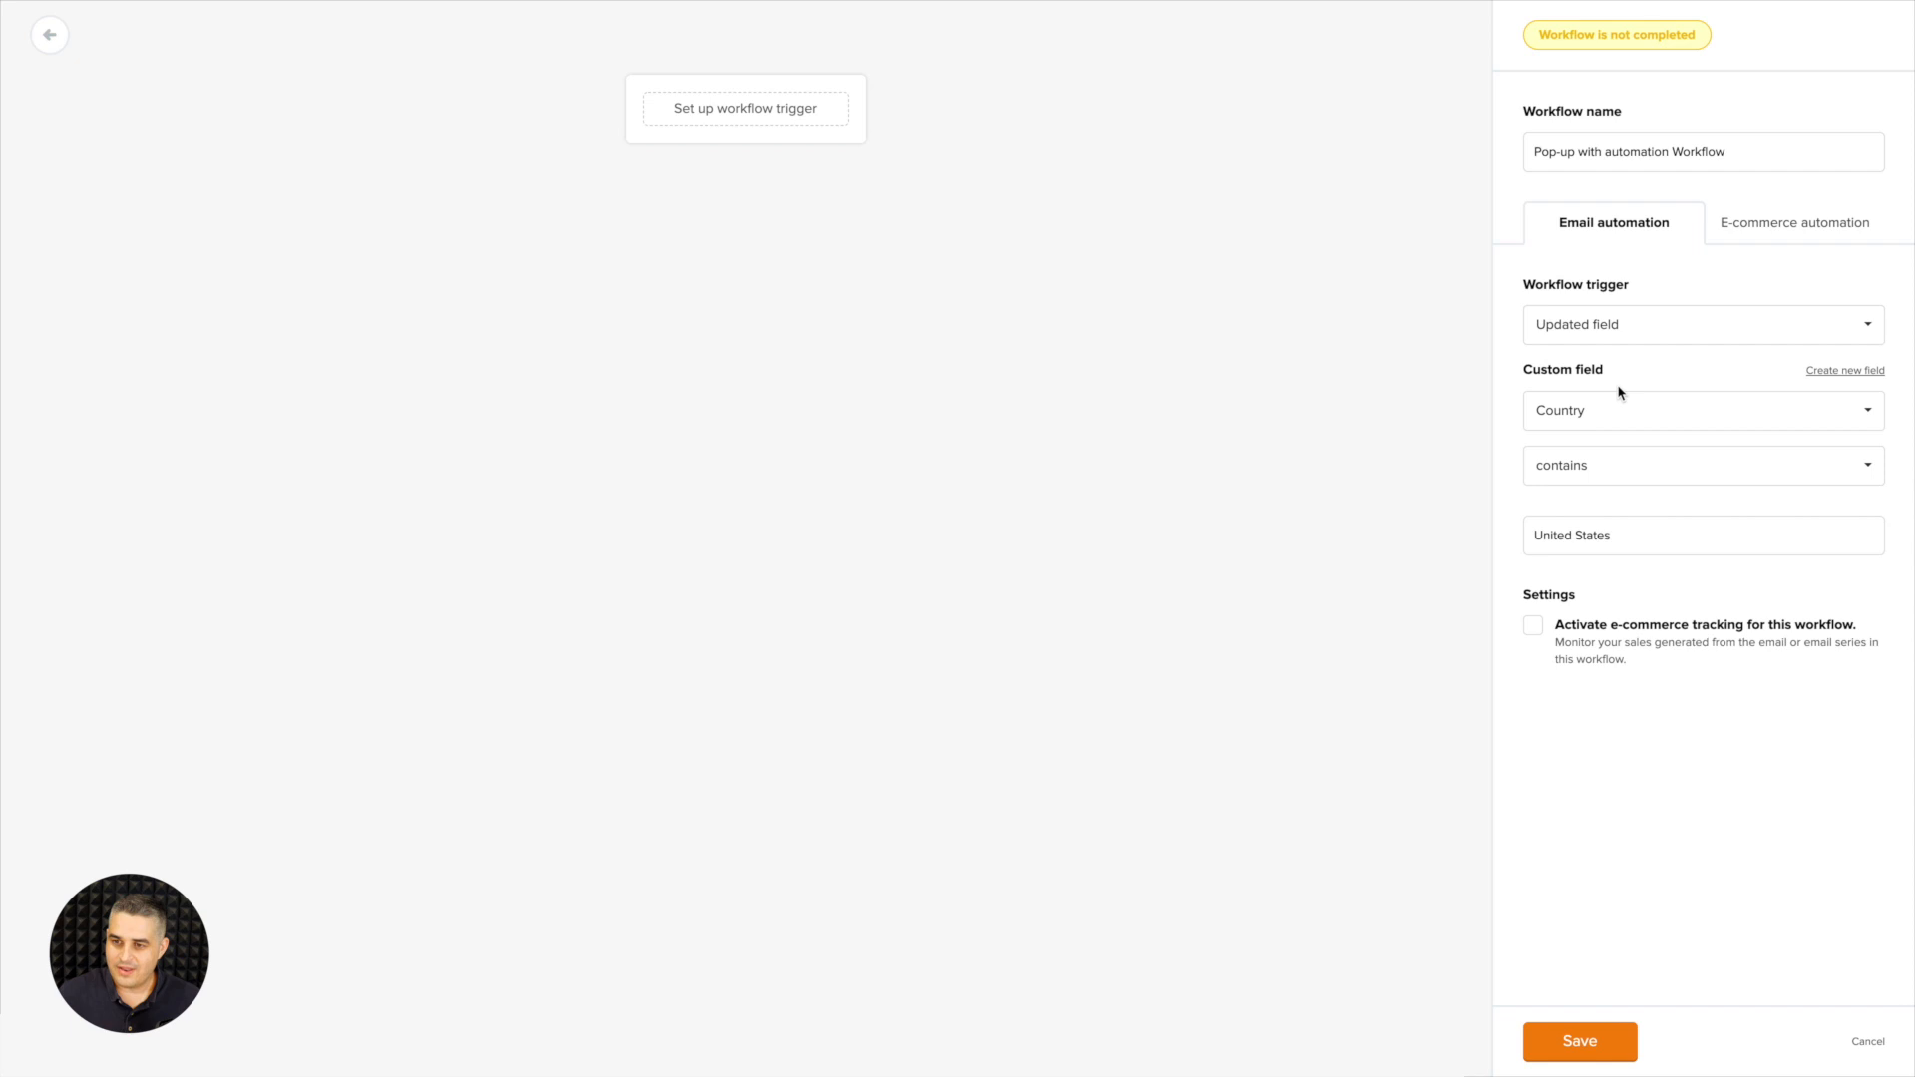
- Set the workflow trigger to "The anniversary of a date" for the subscriber group "Secret Landing Page (MailerCheck results)"
click(1624, 333)
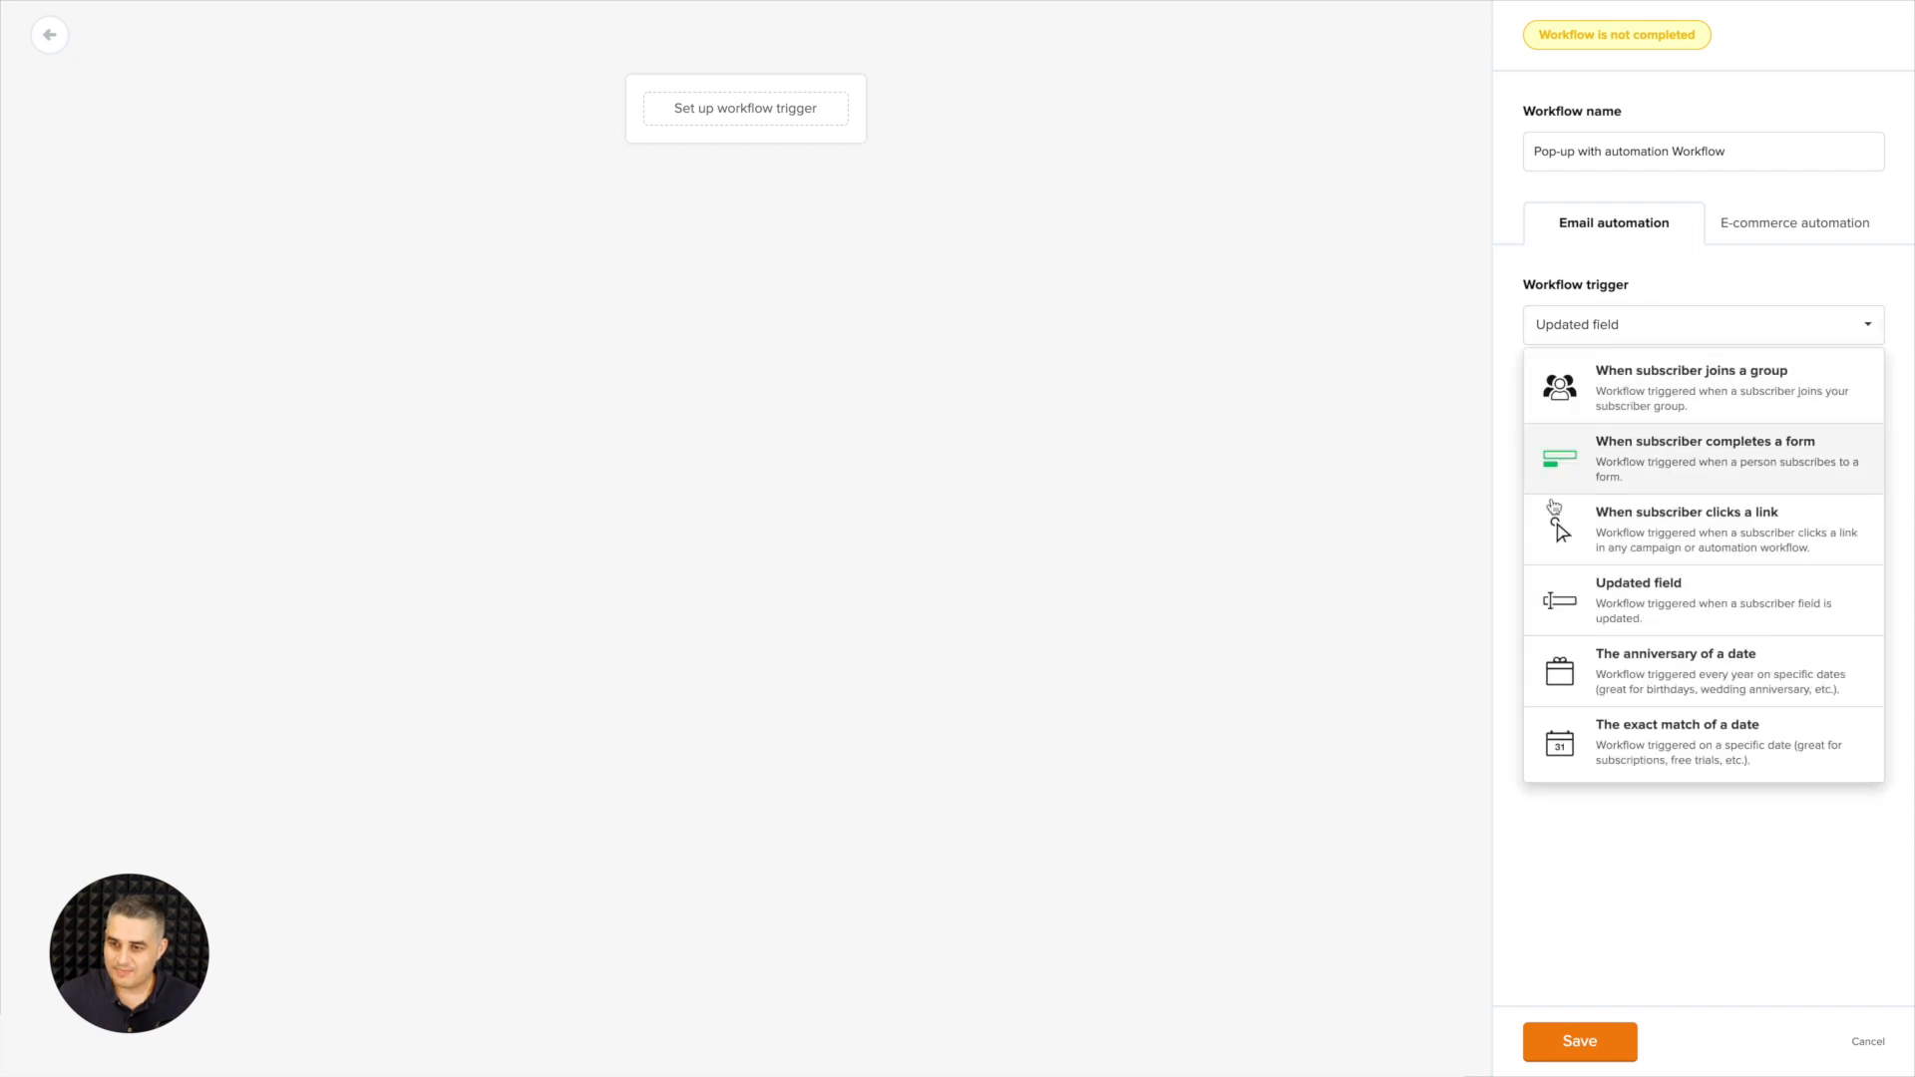
click(1657, 681)
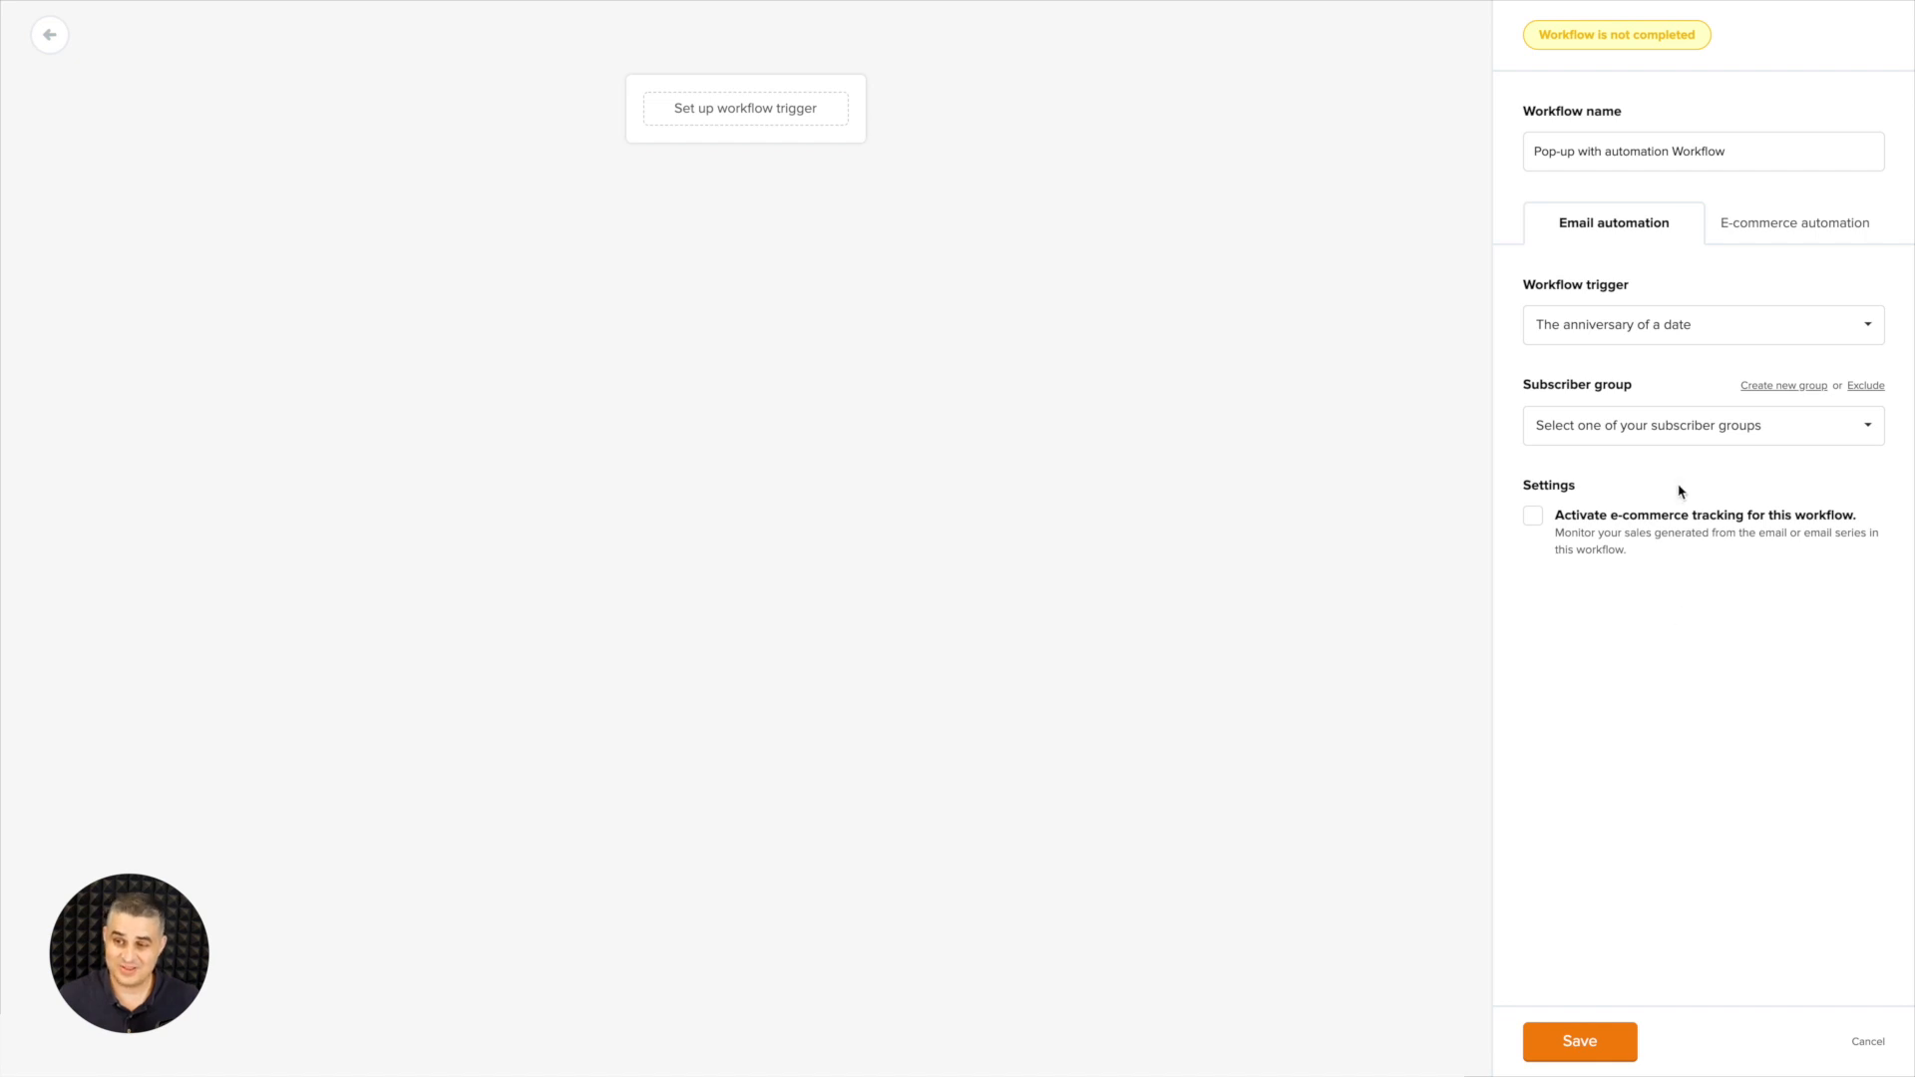
click(1677, 431)
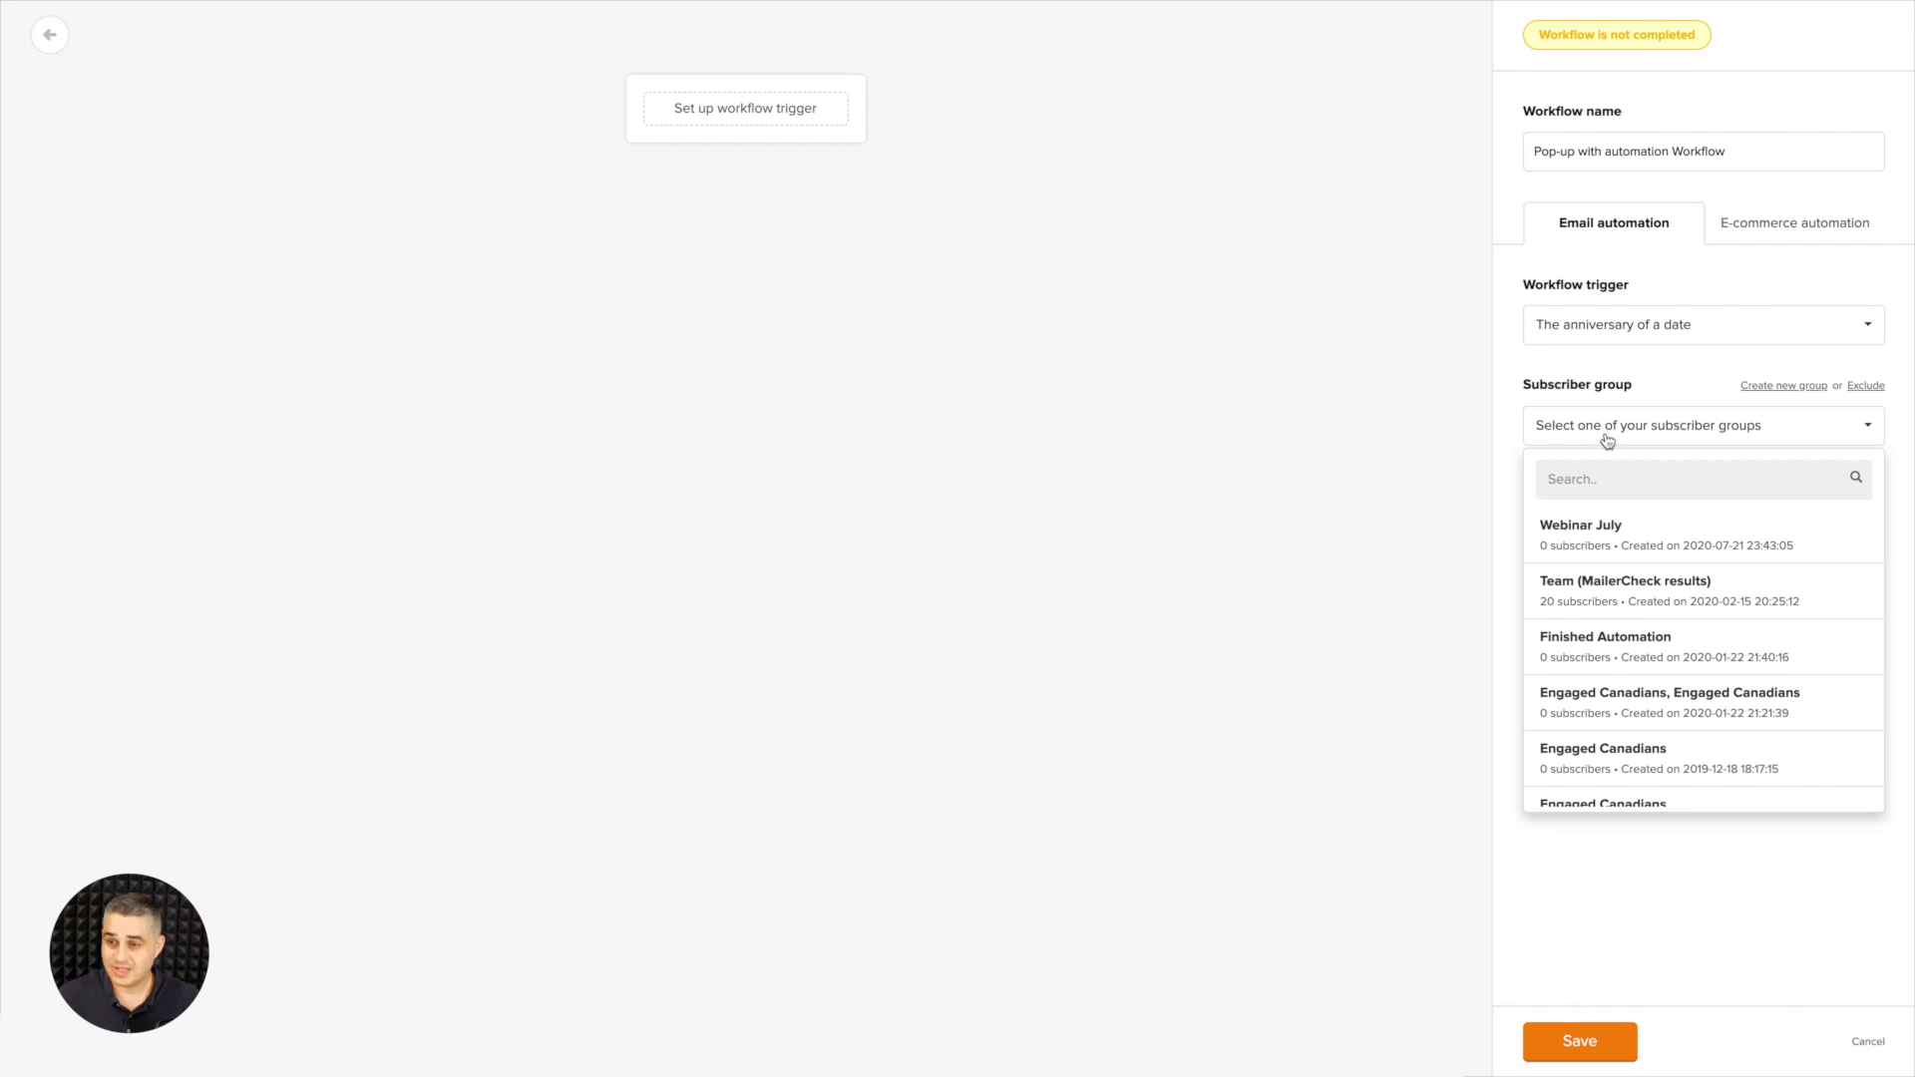
scroll(1628, 542, down, 3)
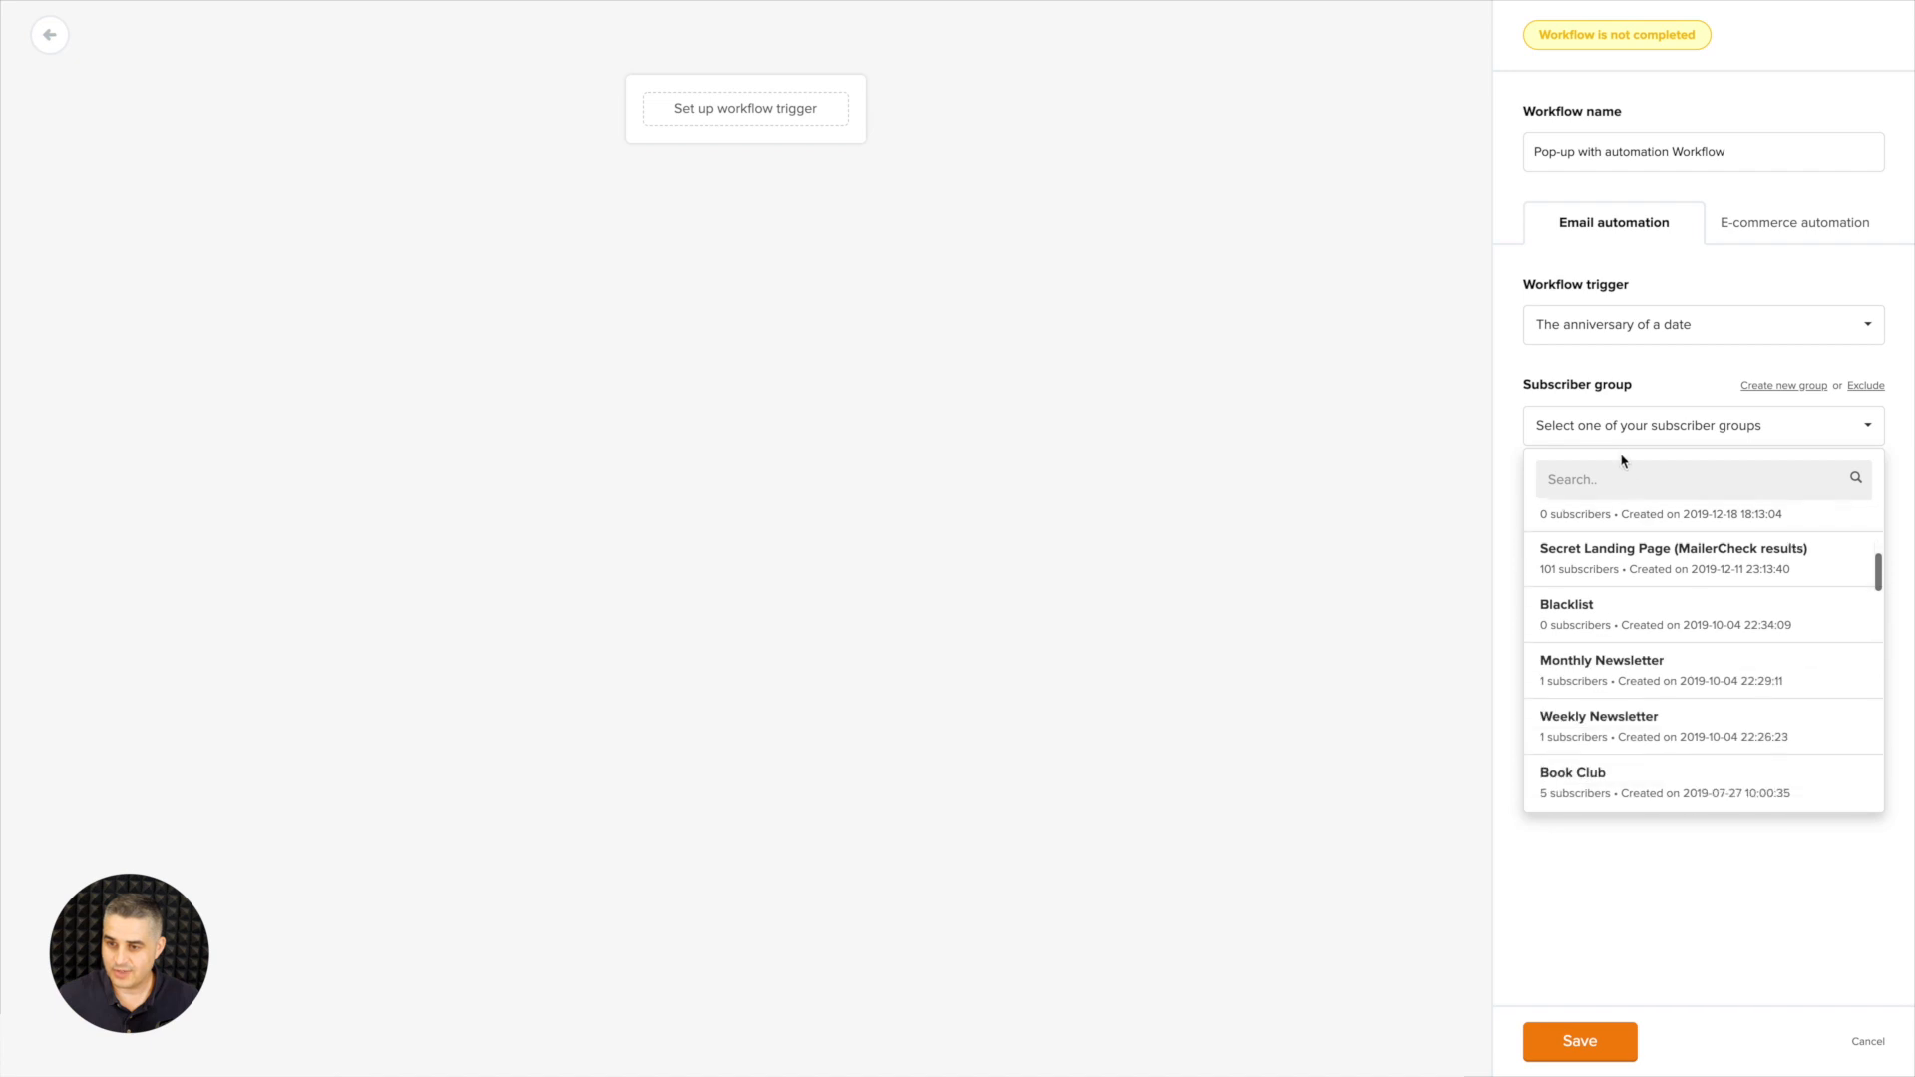
text(se)
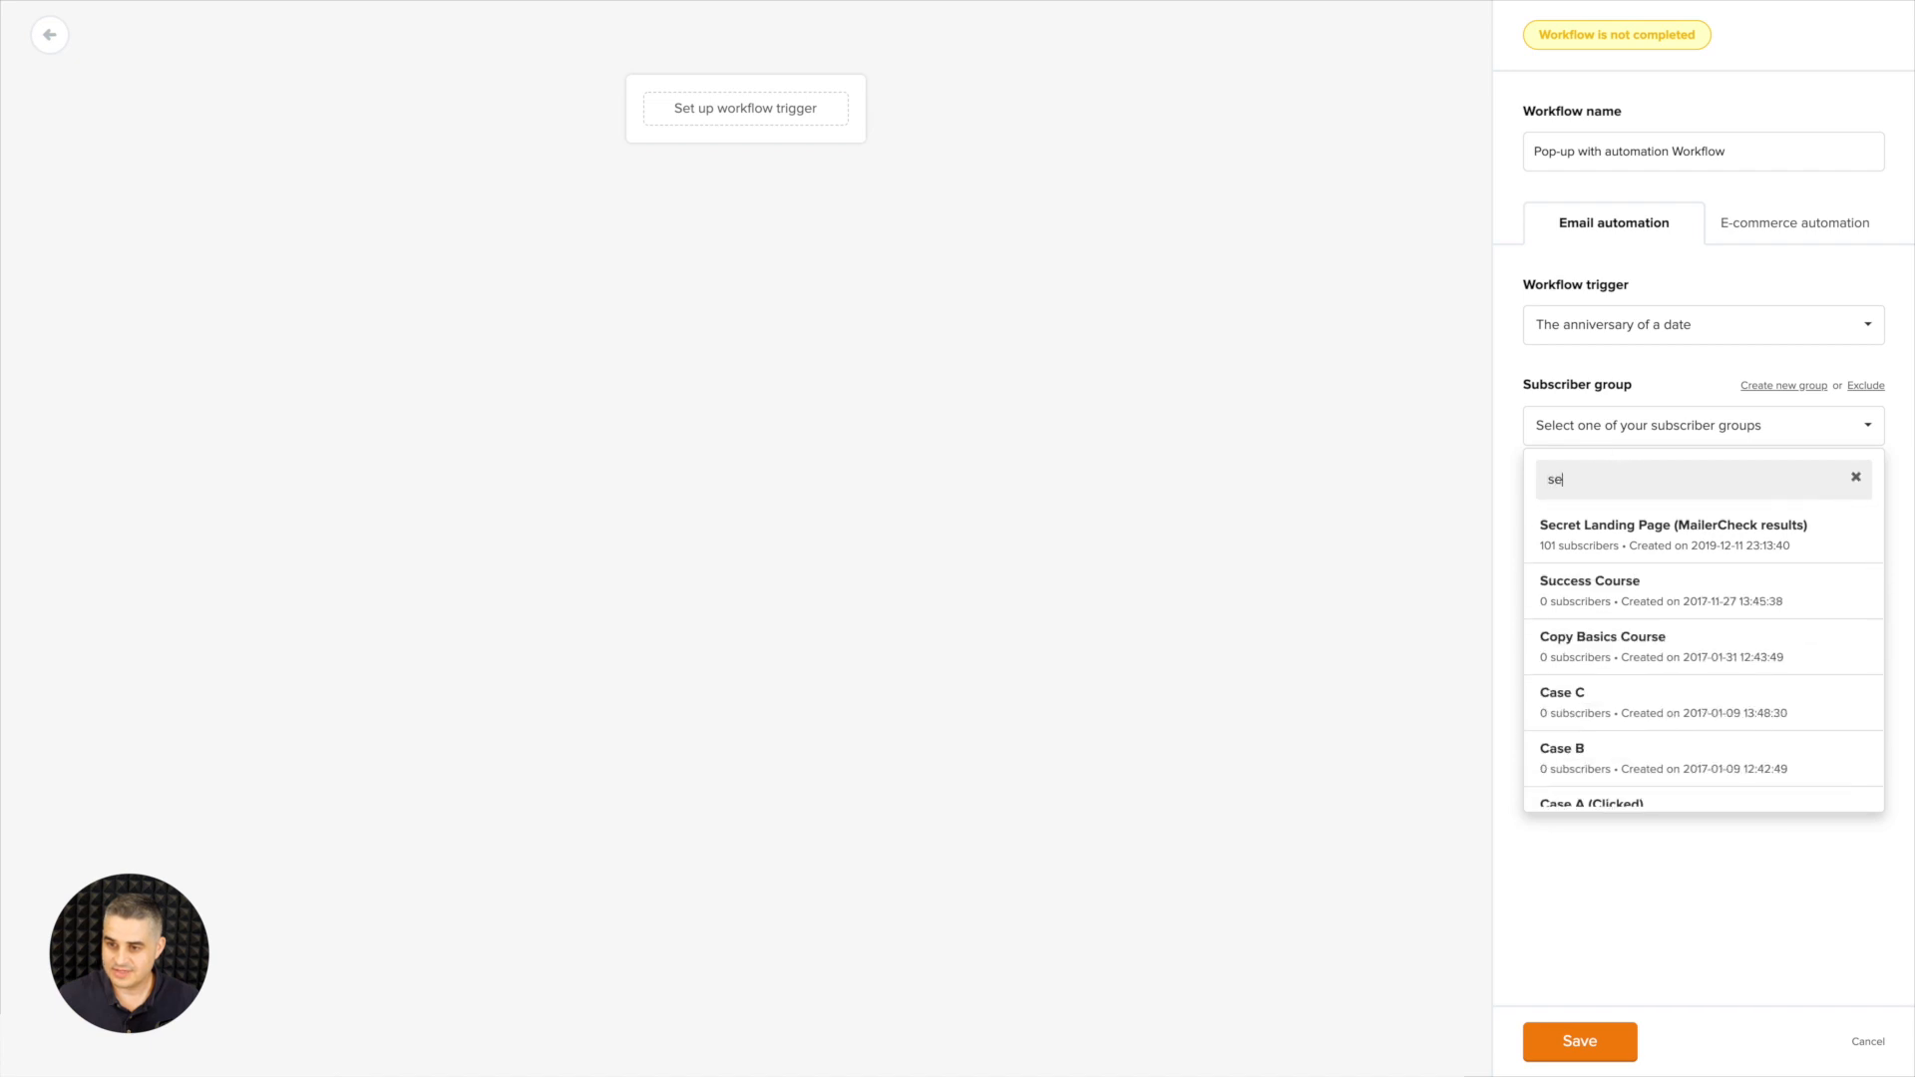
click(1609, 532)
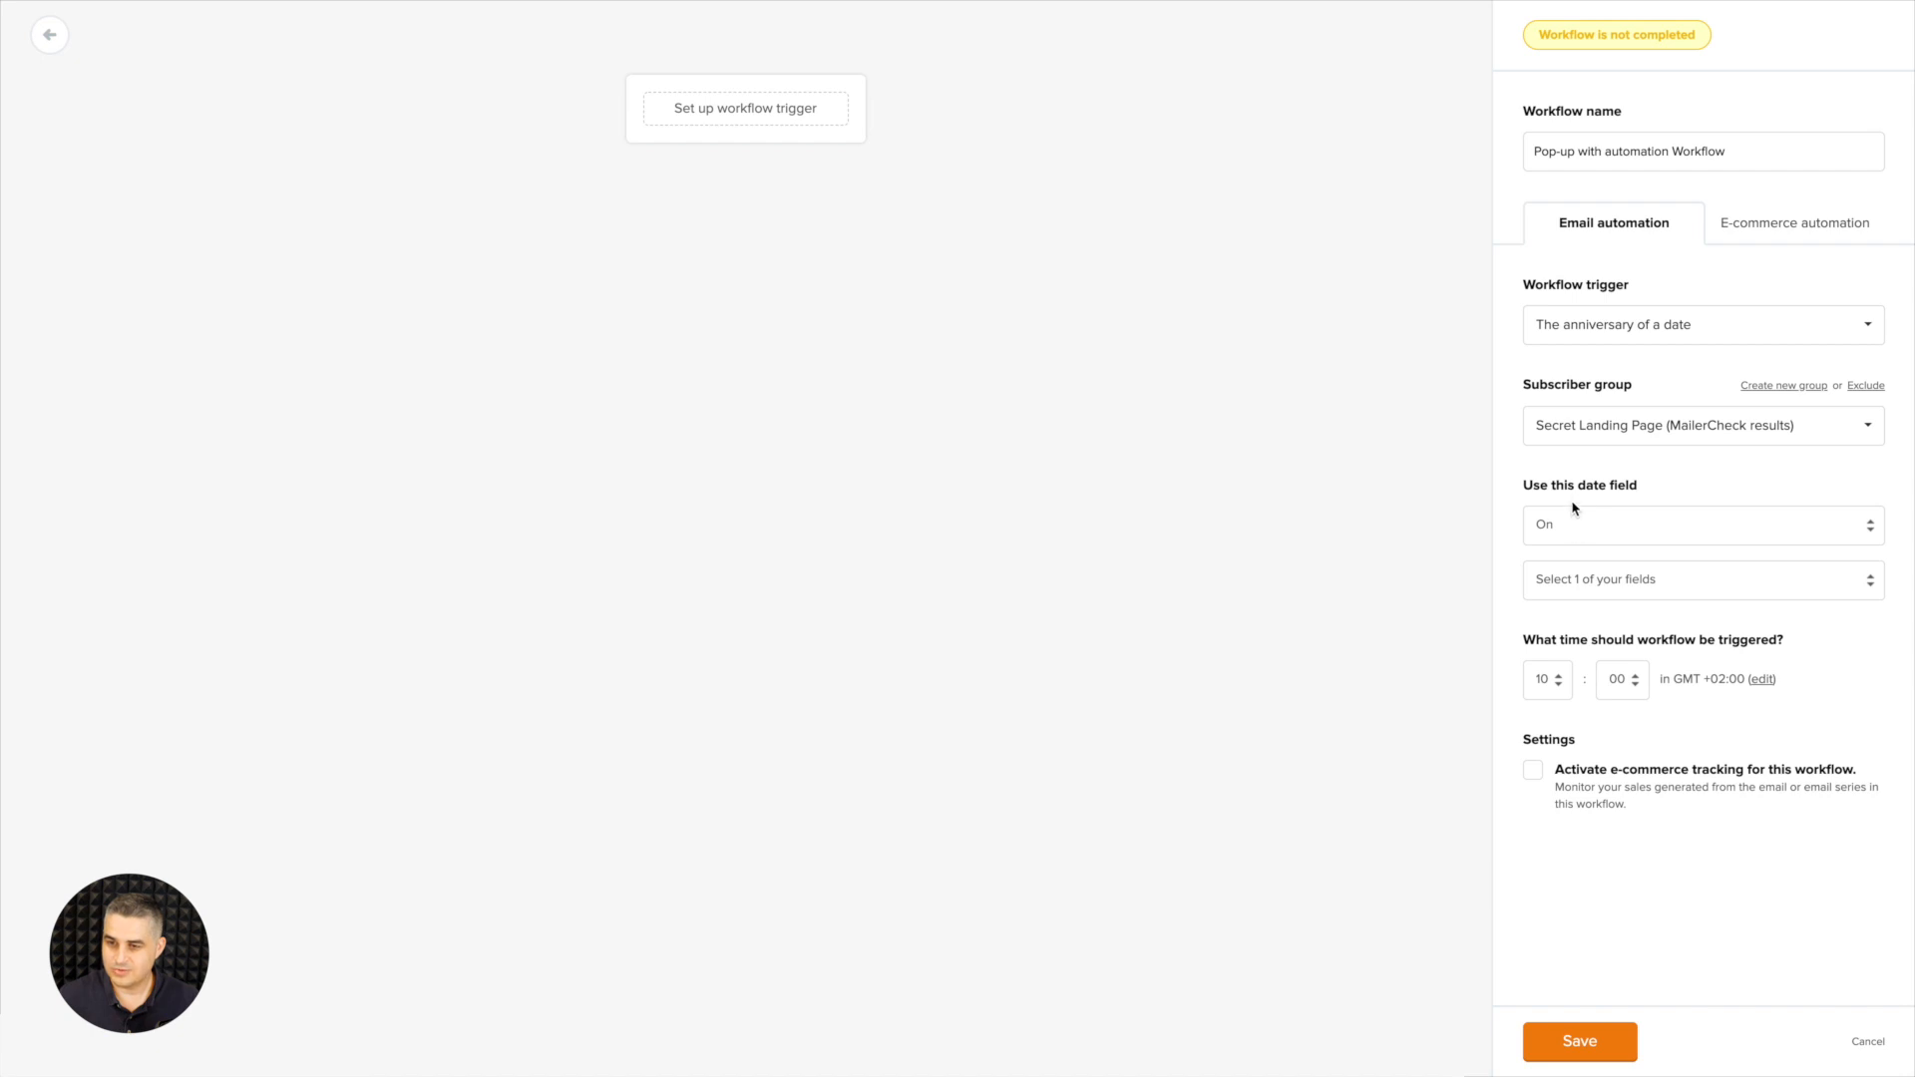
- Time the anniversary trigger 1 day before the Birthday field and save the workflow trigger
click(1597, 526)
click(1578, 541)
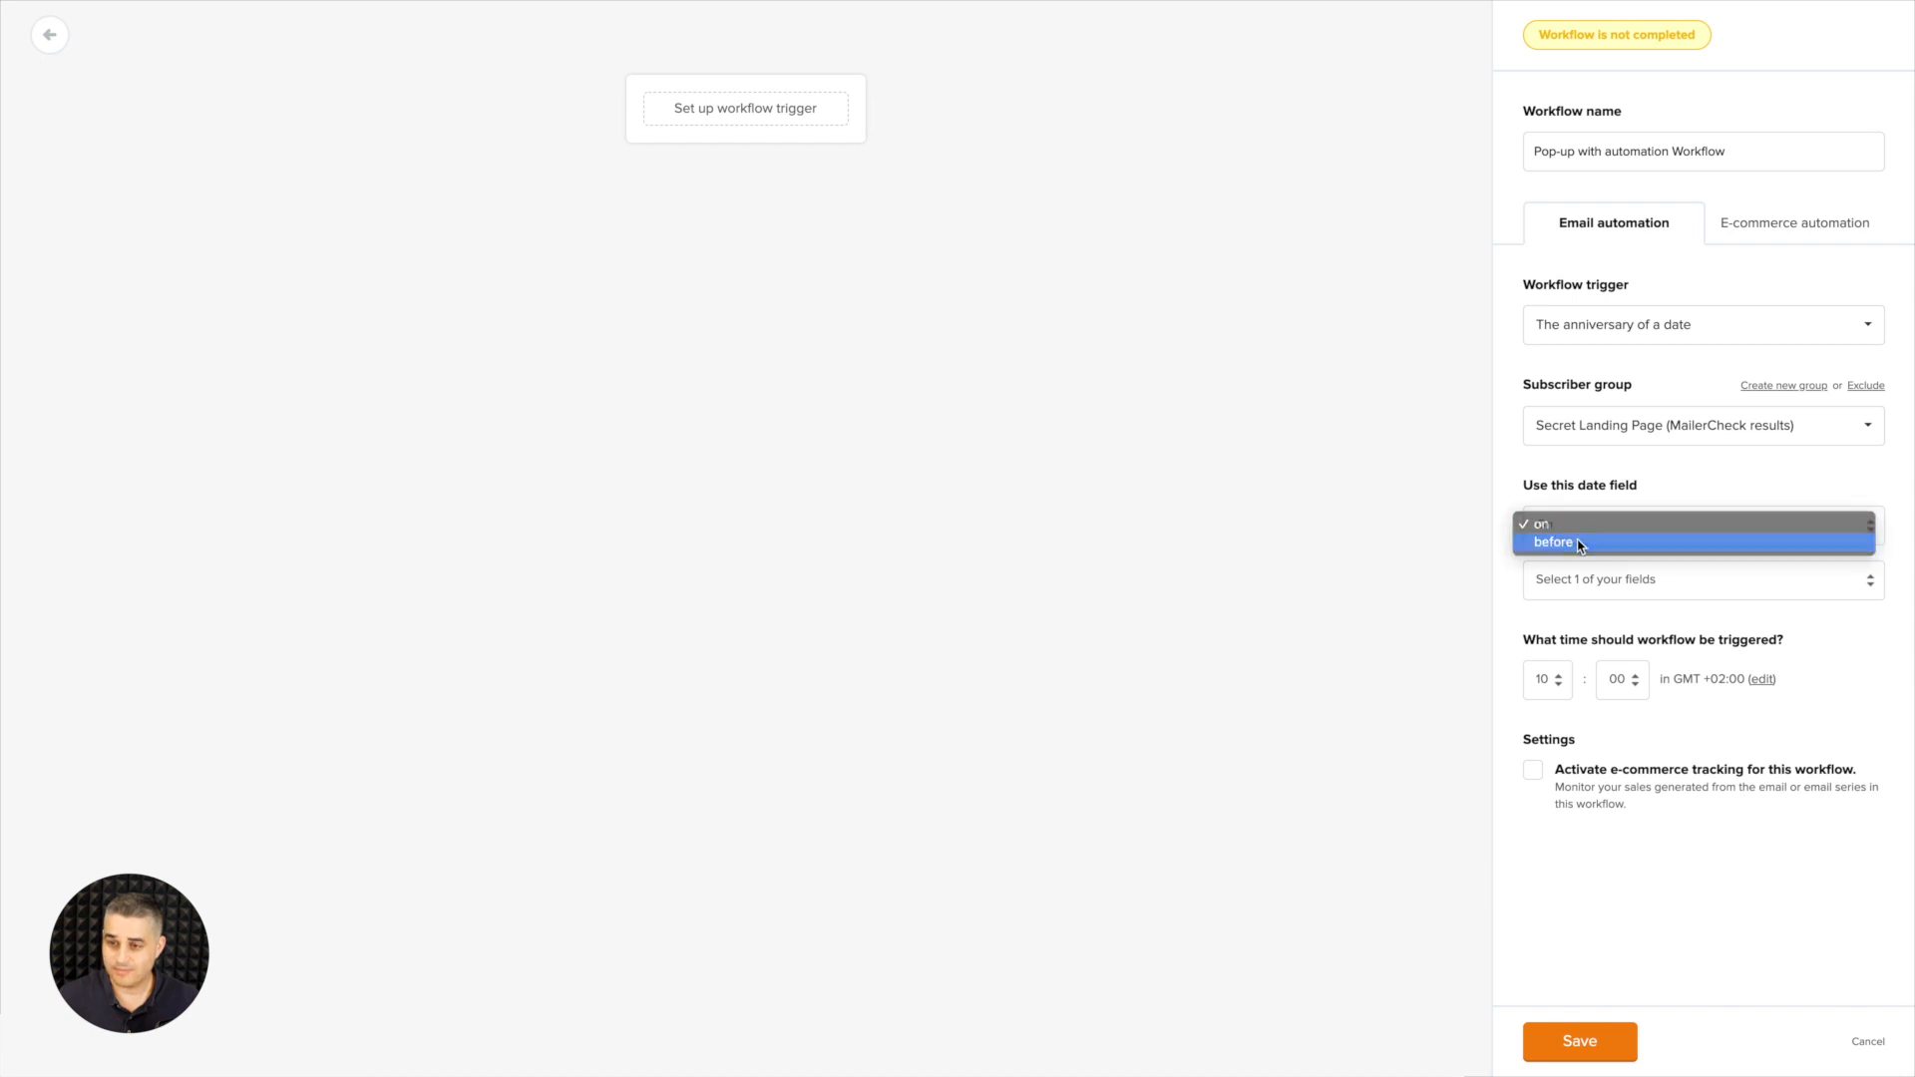
click(1578, 537)
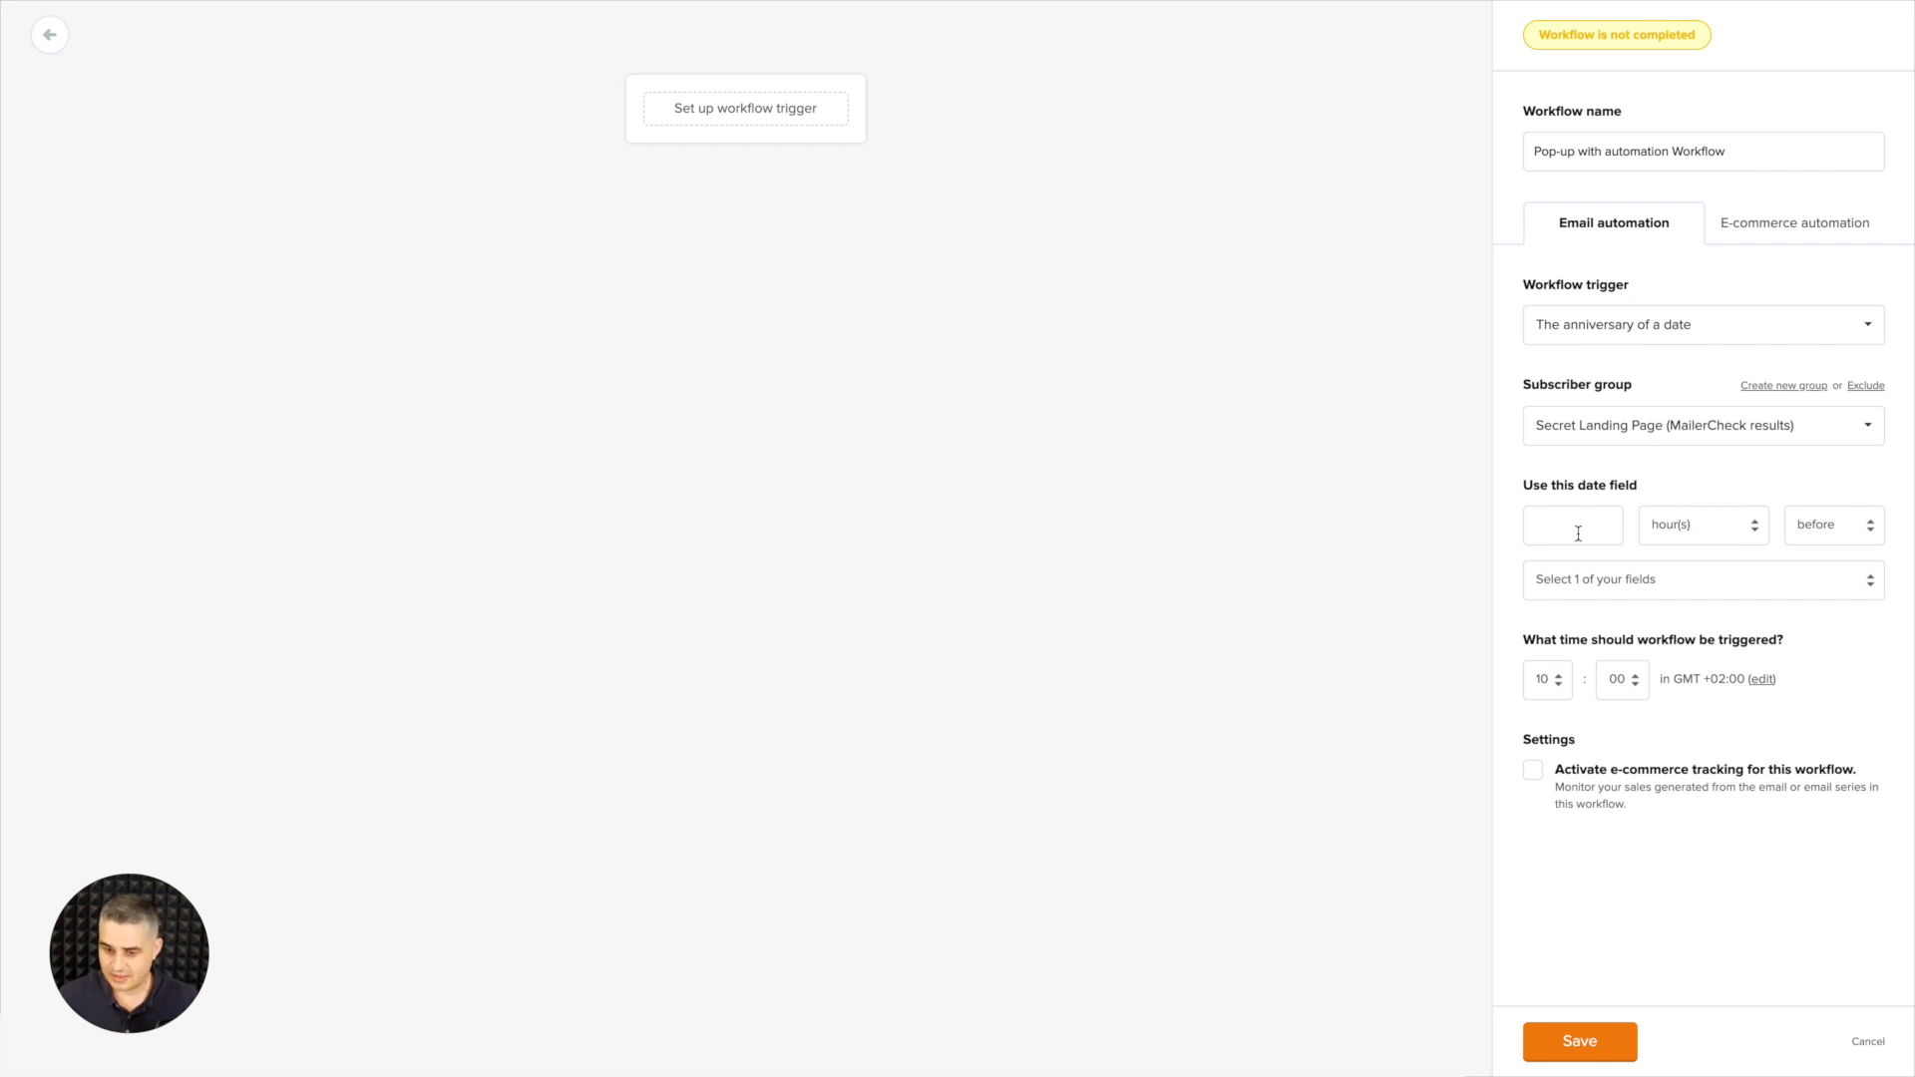
text(1)
click(1661, 526)
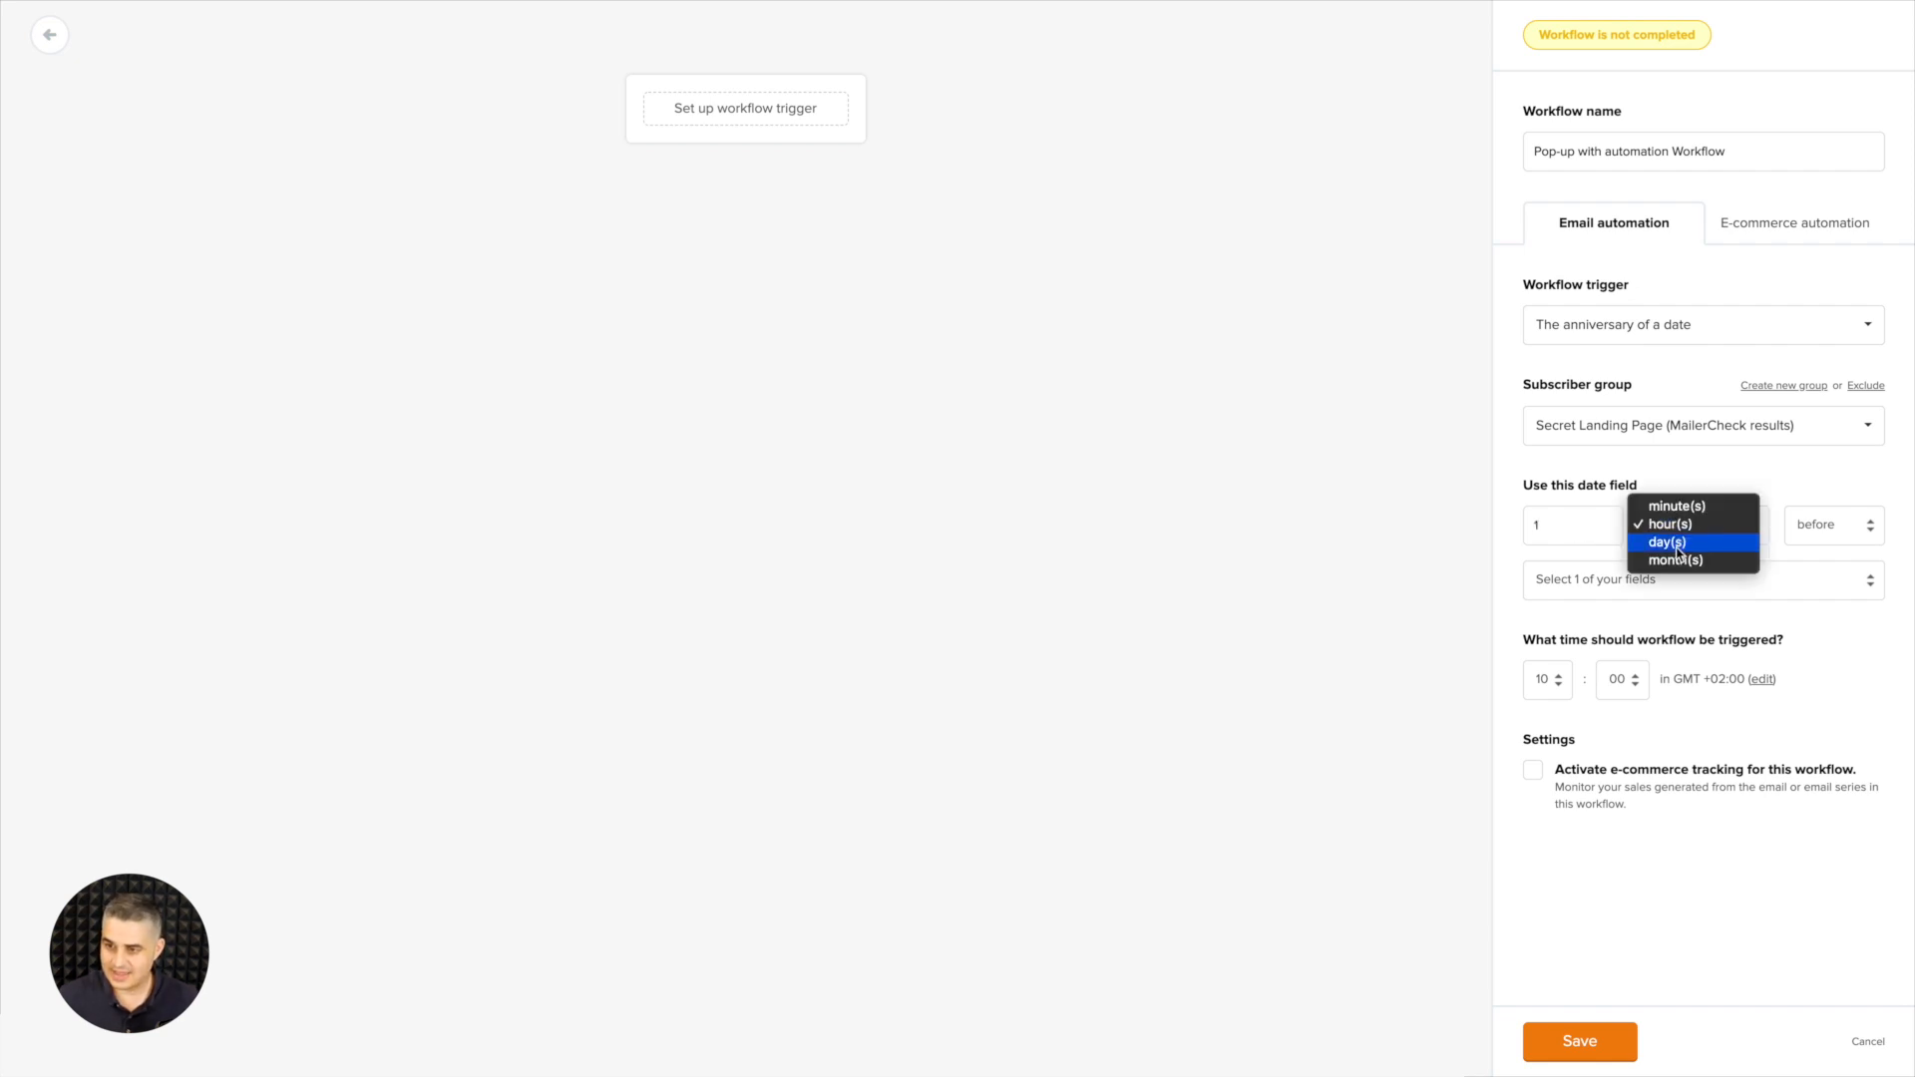
click(1675, 545)
click(1647, 584)
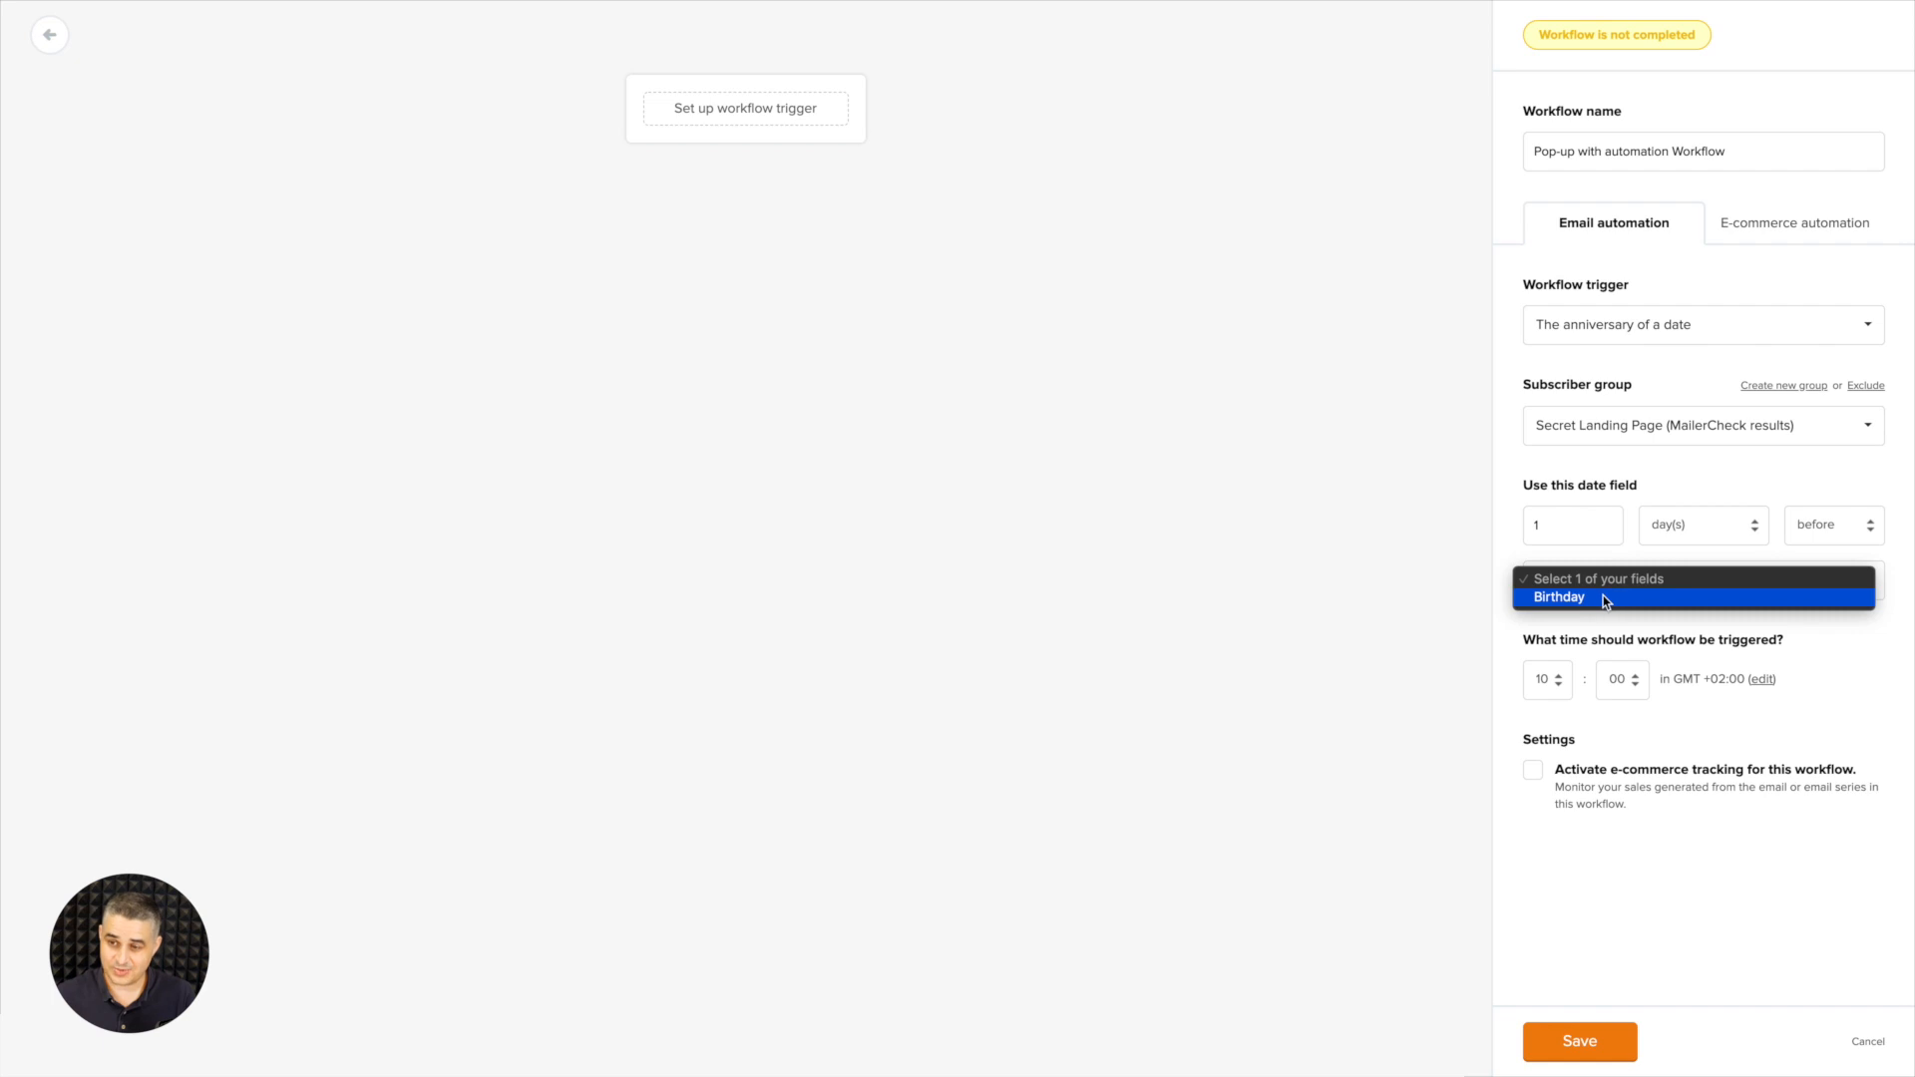
click(1601, 595)
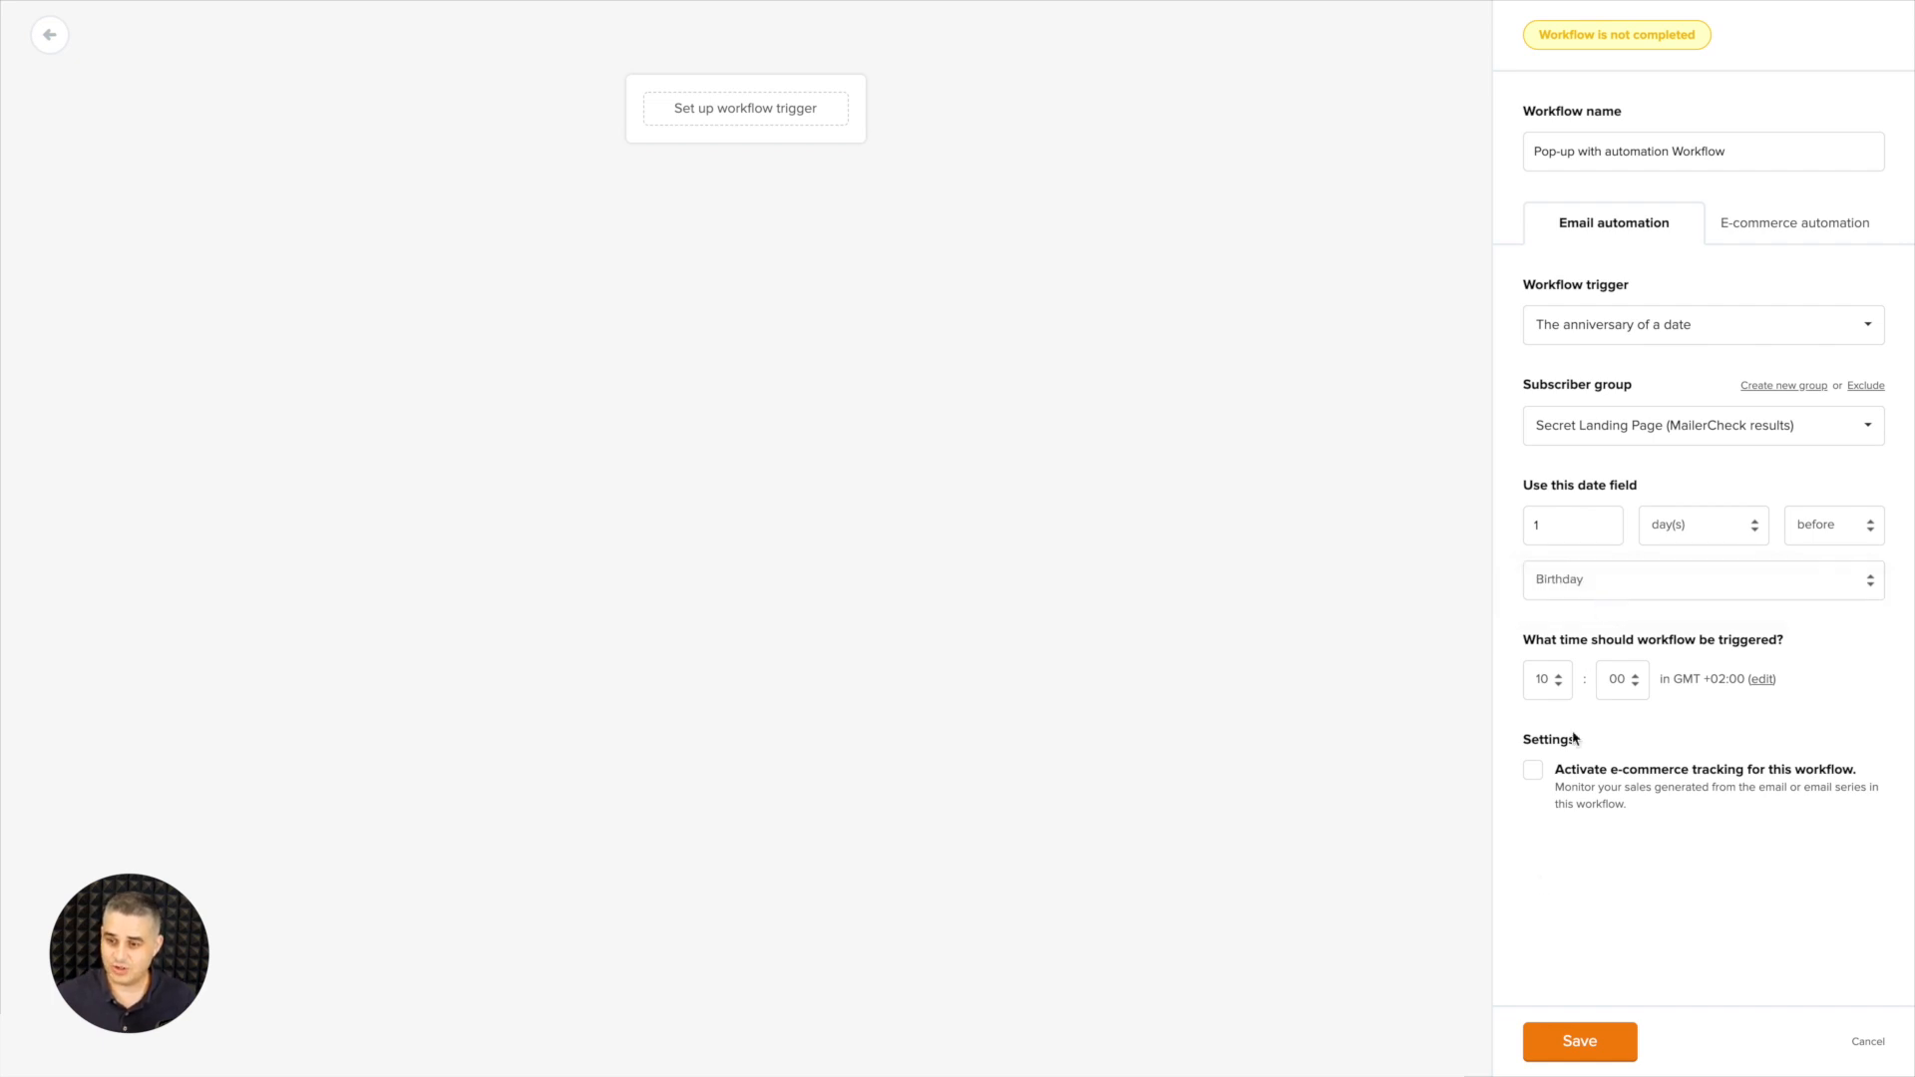
click(1564, 1031)
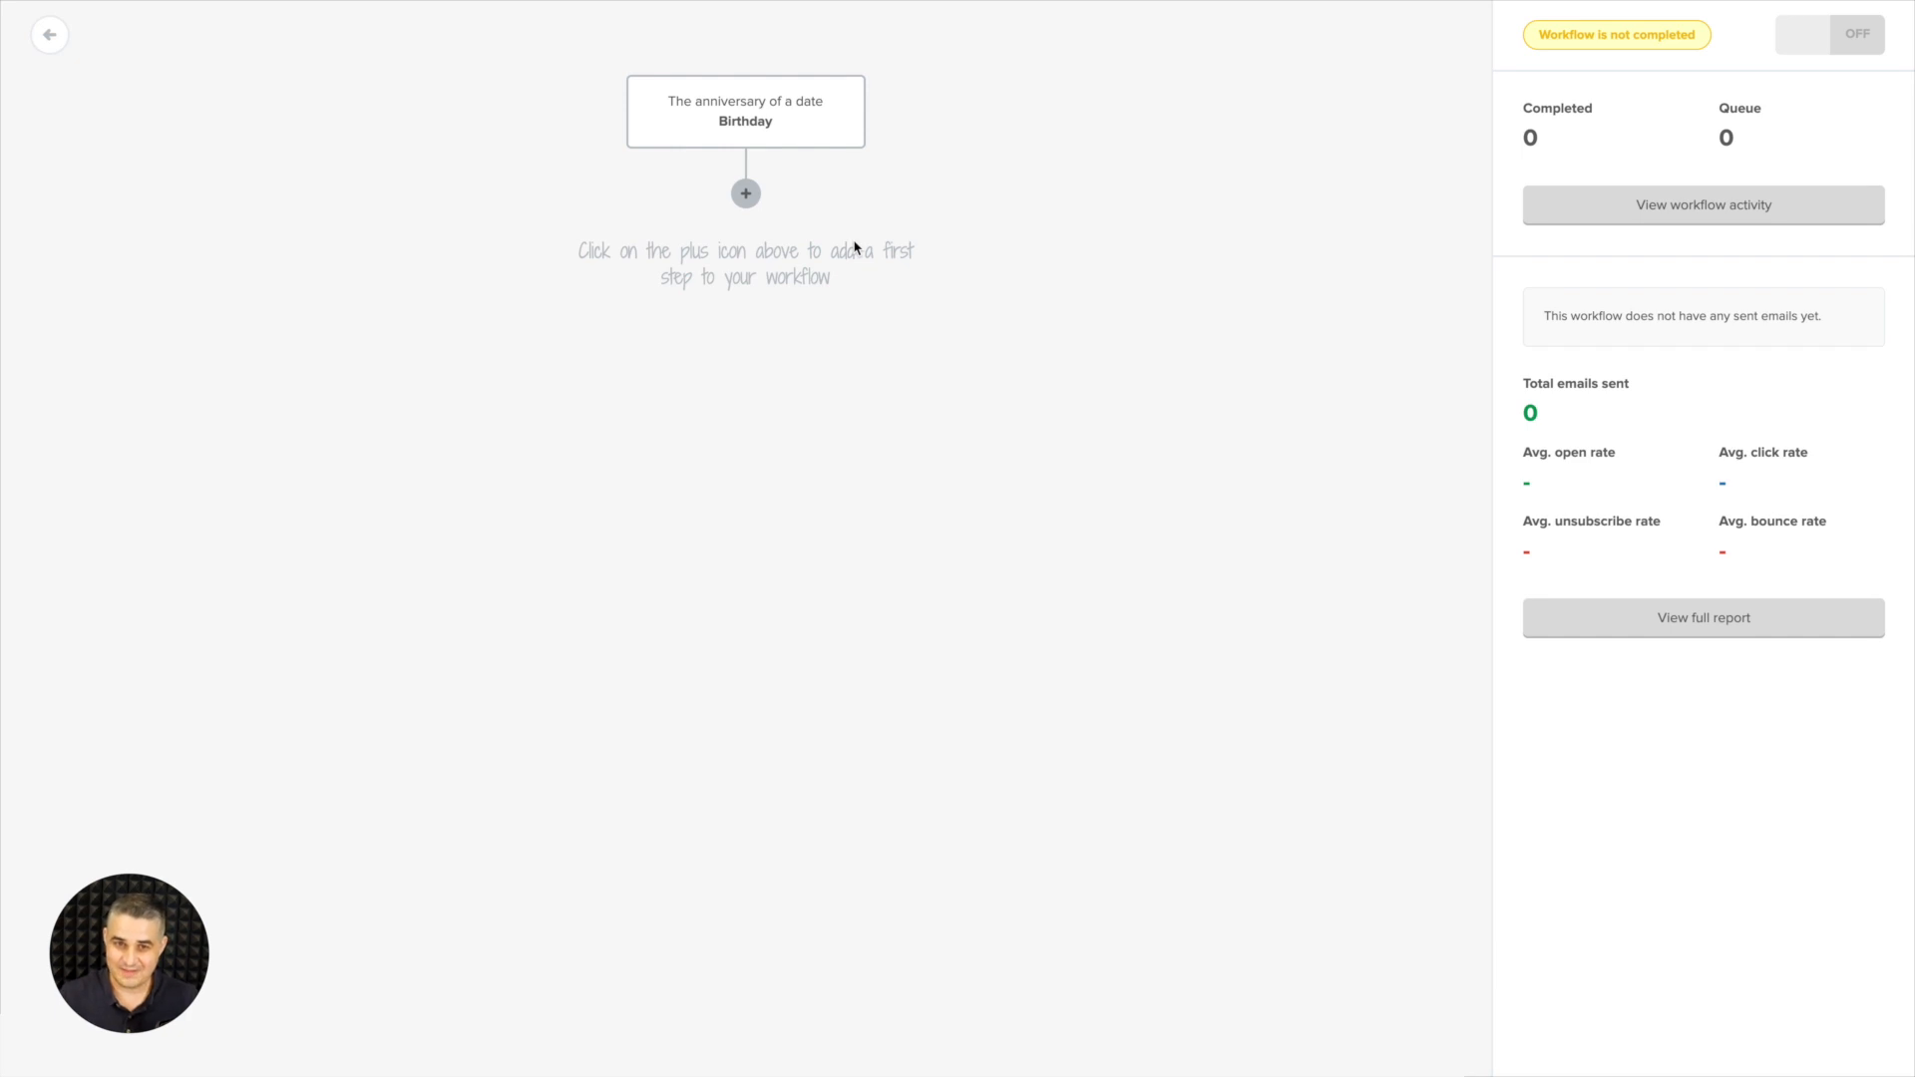
- Change the workflow trigger to "The exact match of a date" for the subscriber group "Webinar July"
click(797, 127)
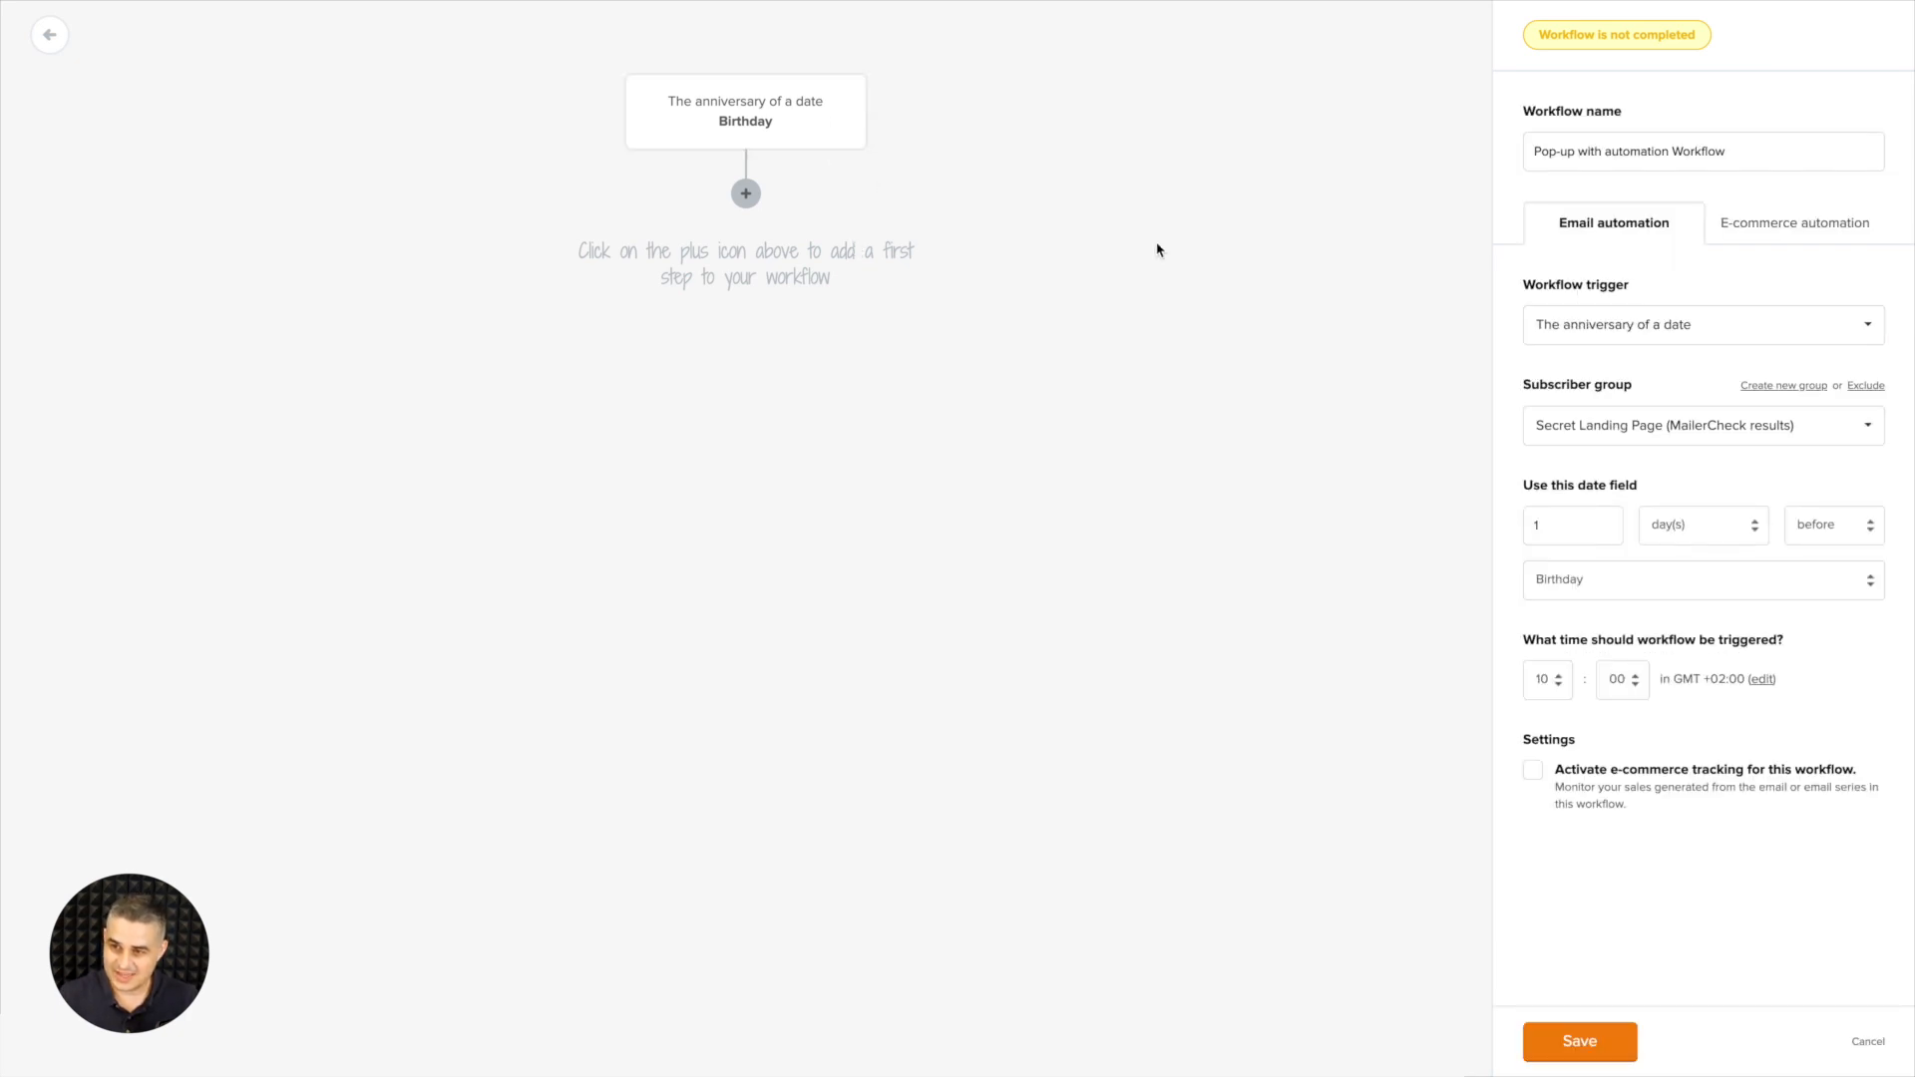
click(1635, 325)
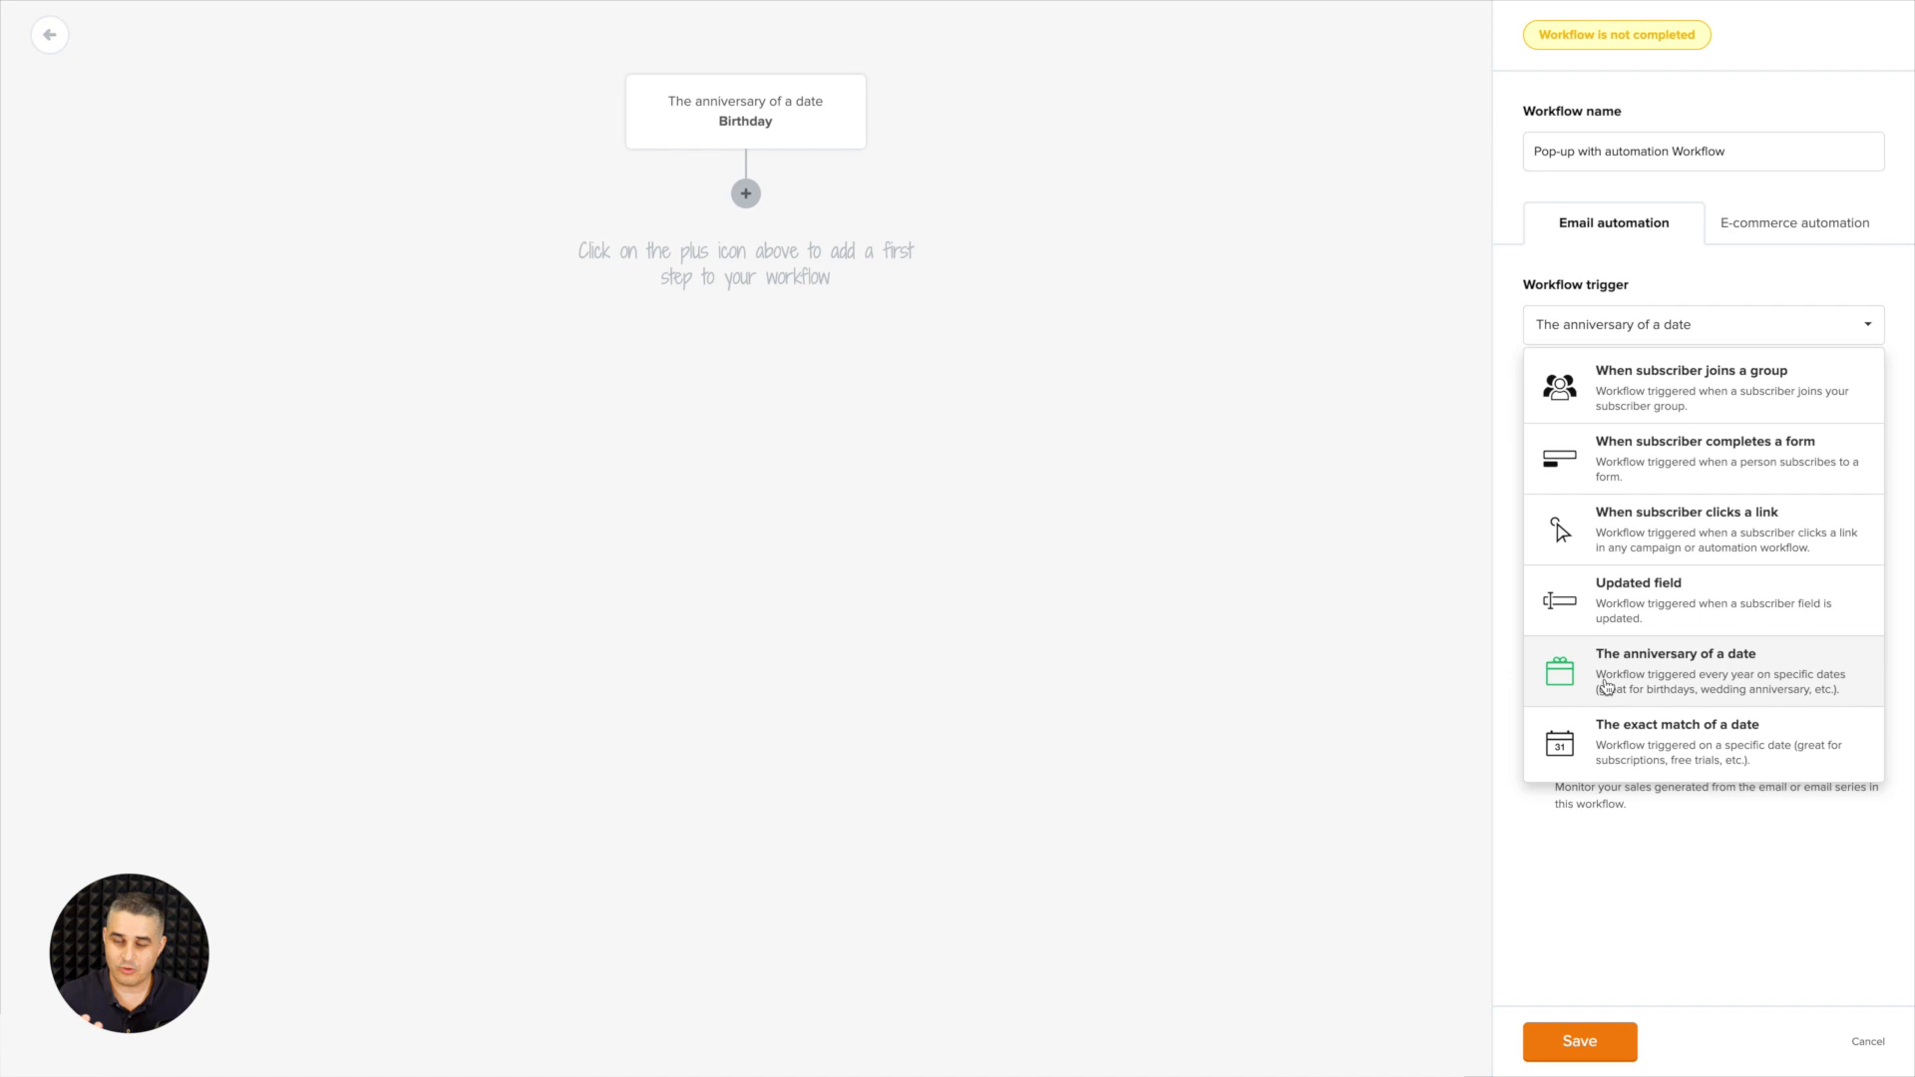
click(1644, 743)
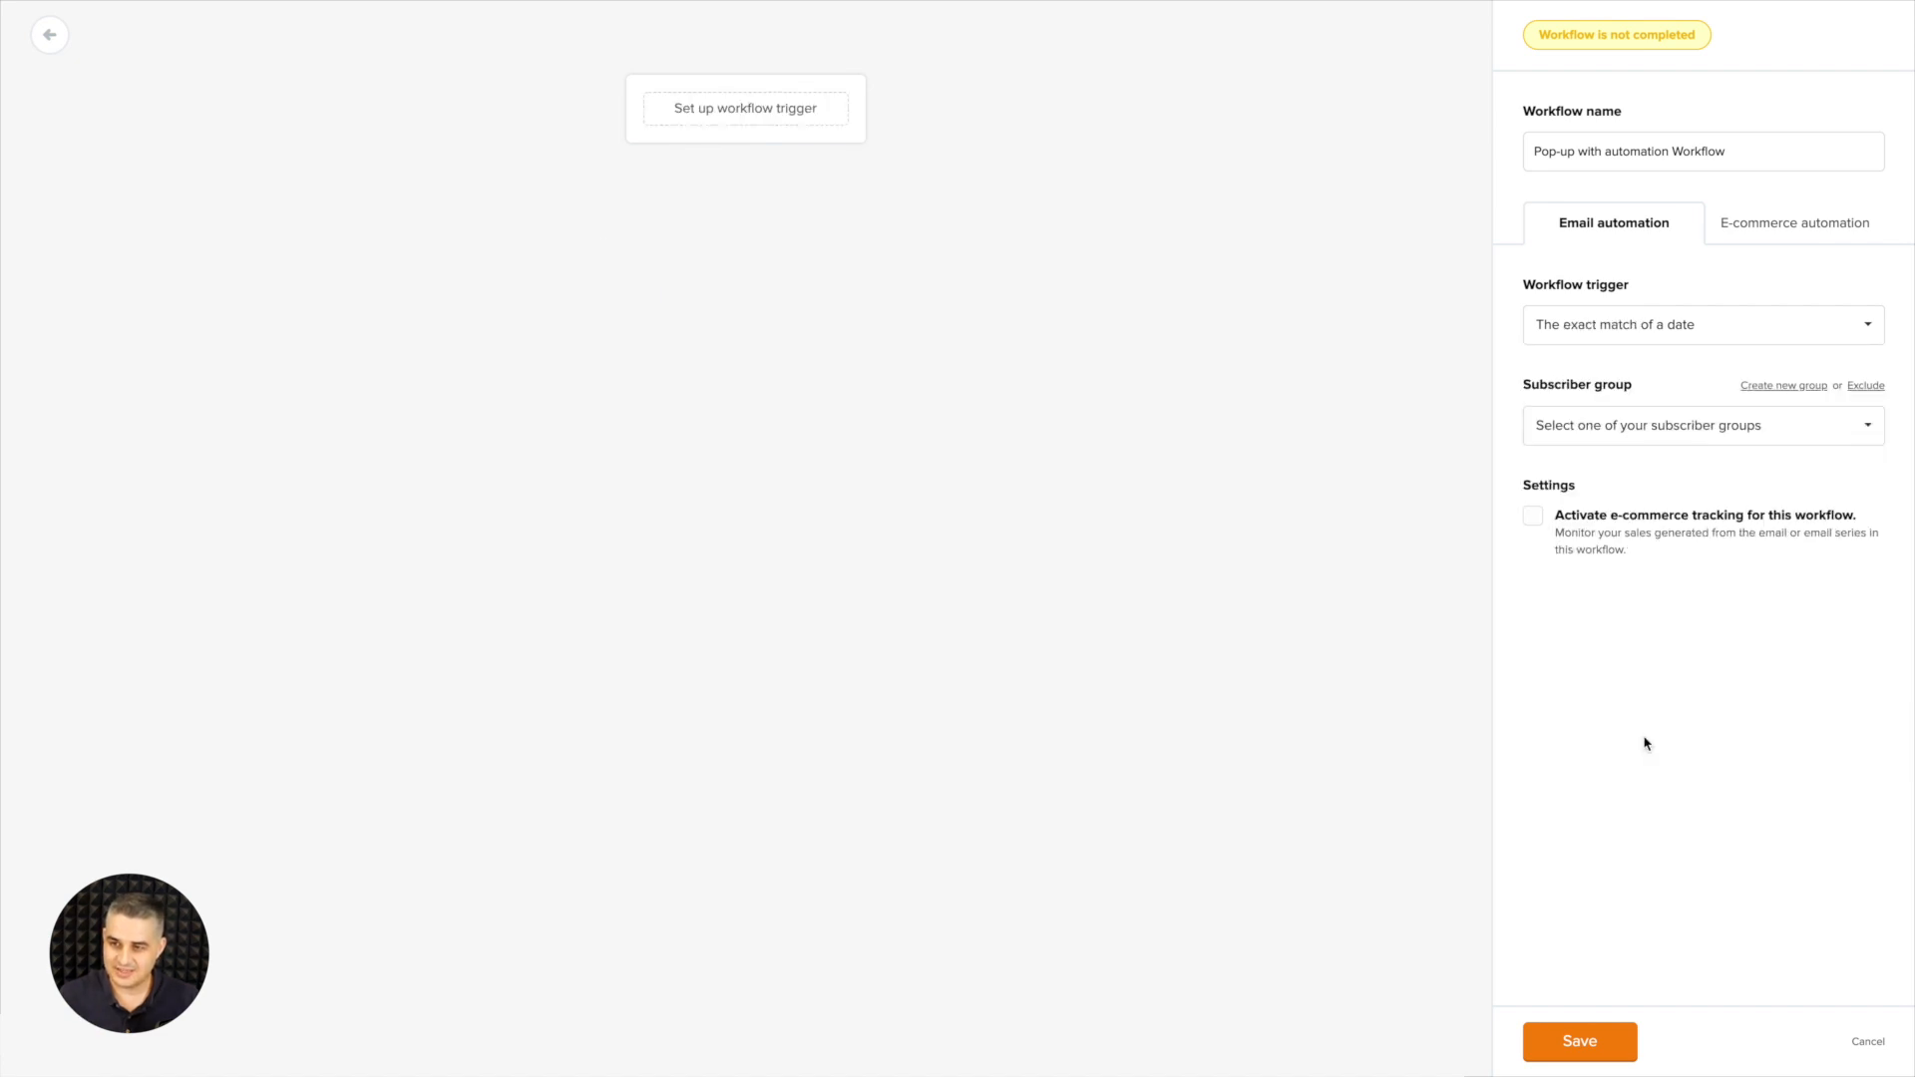
click(1696, 427)
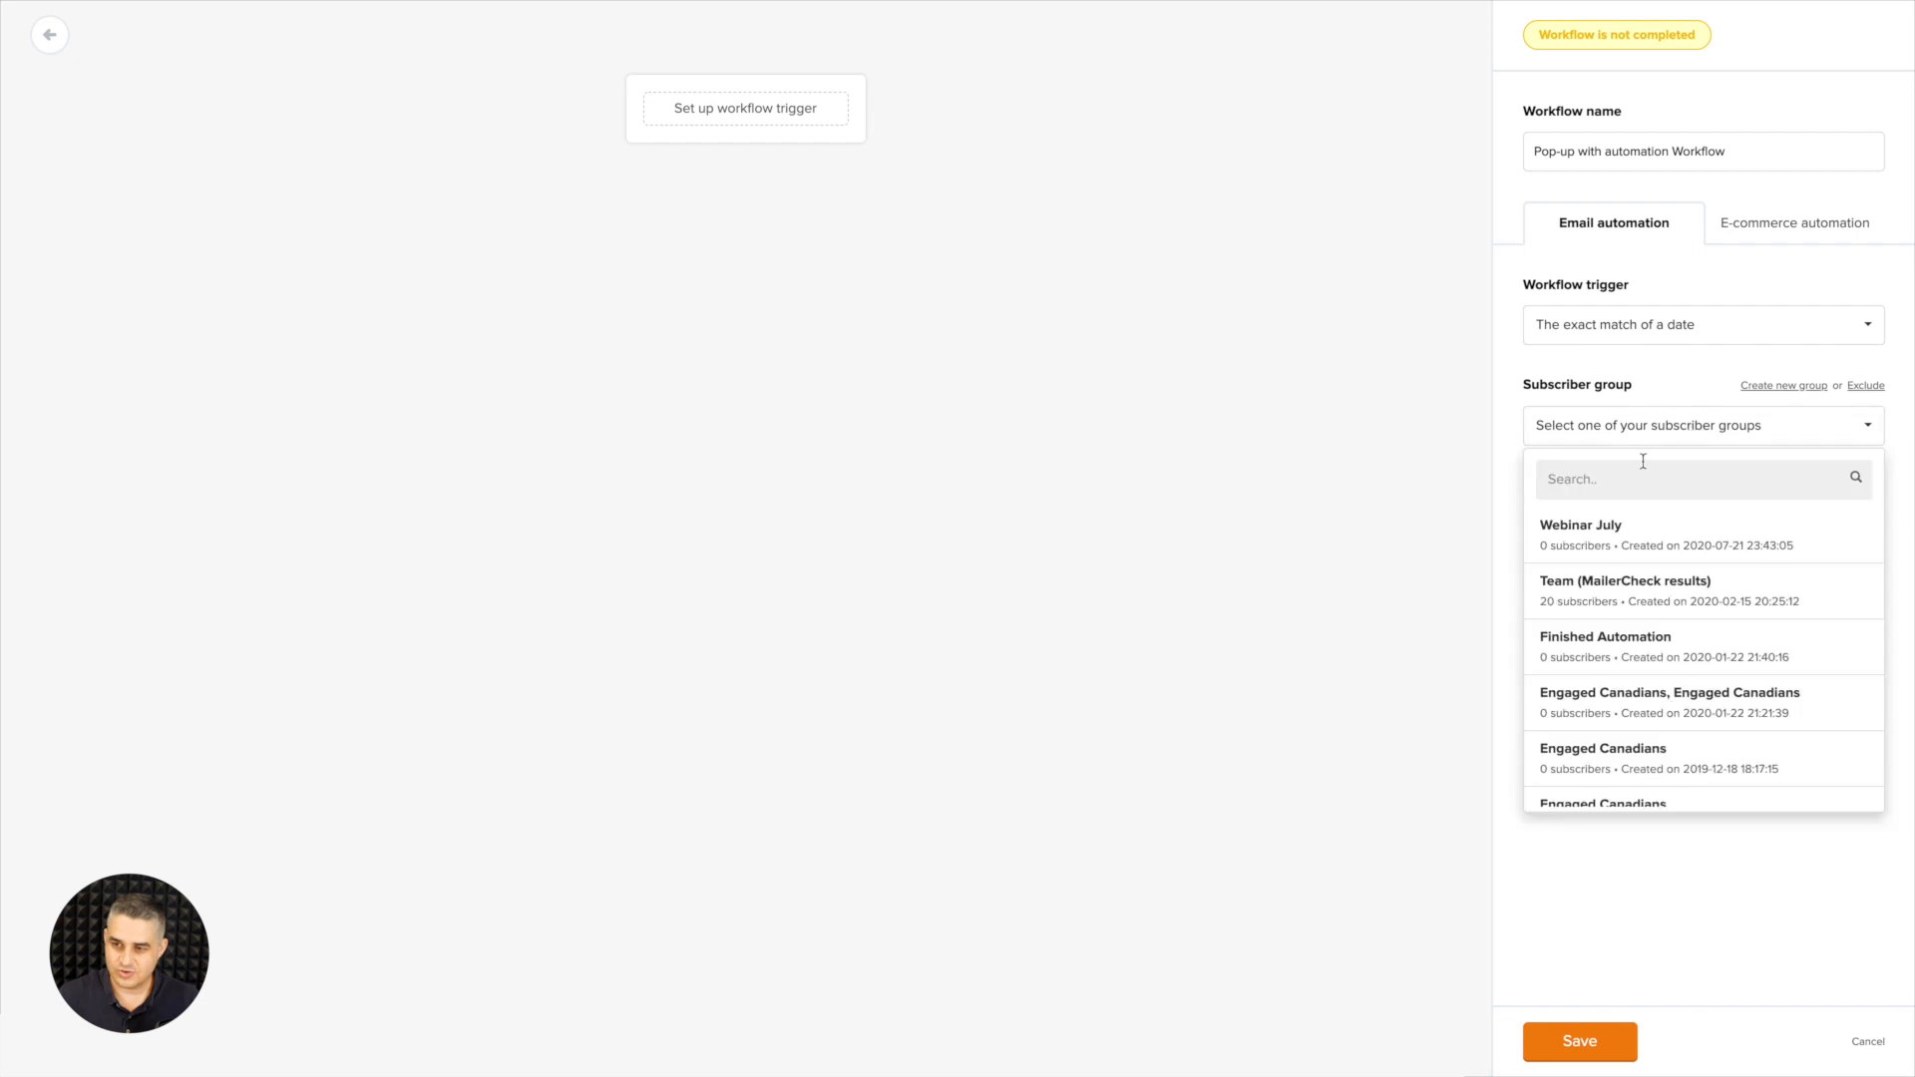
click(1598, 533)
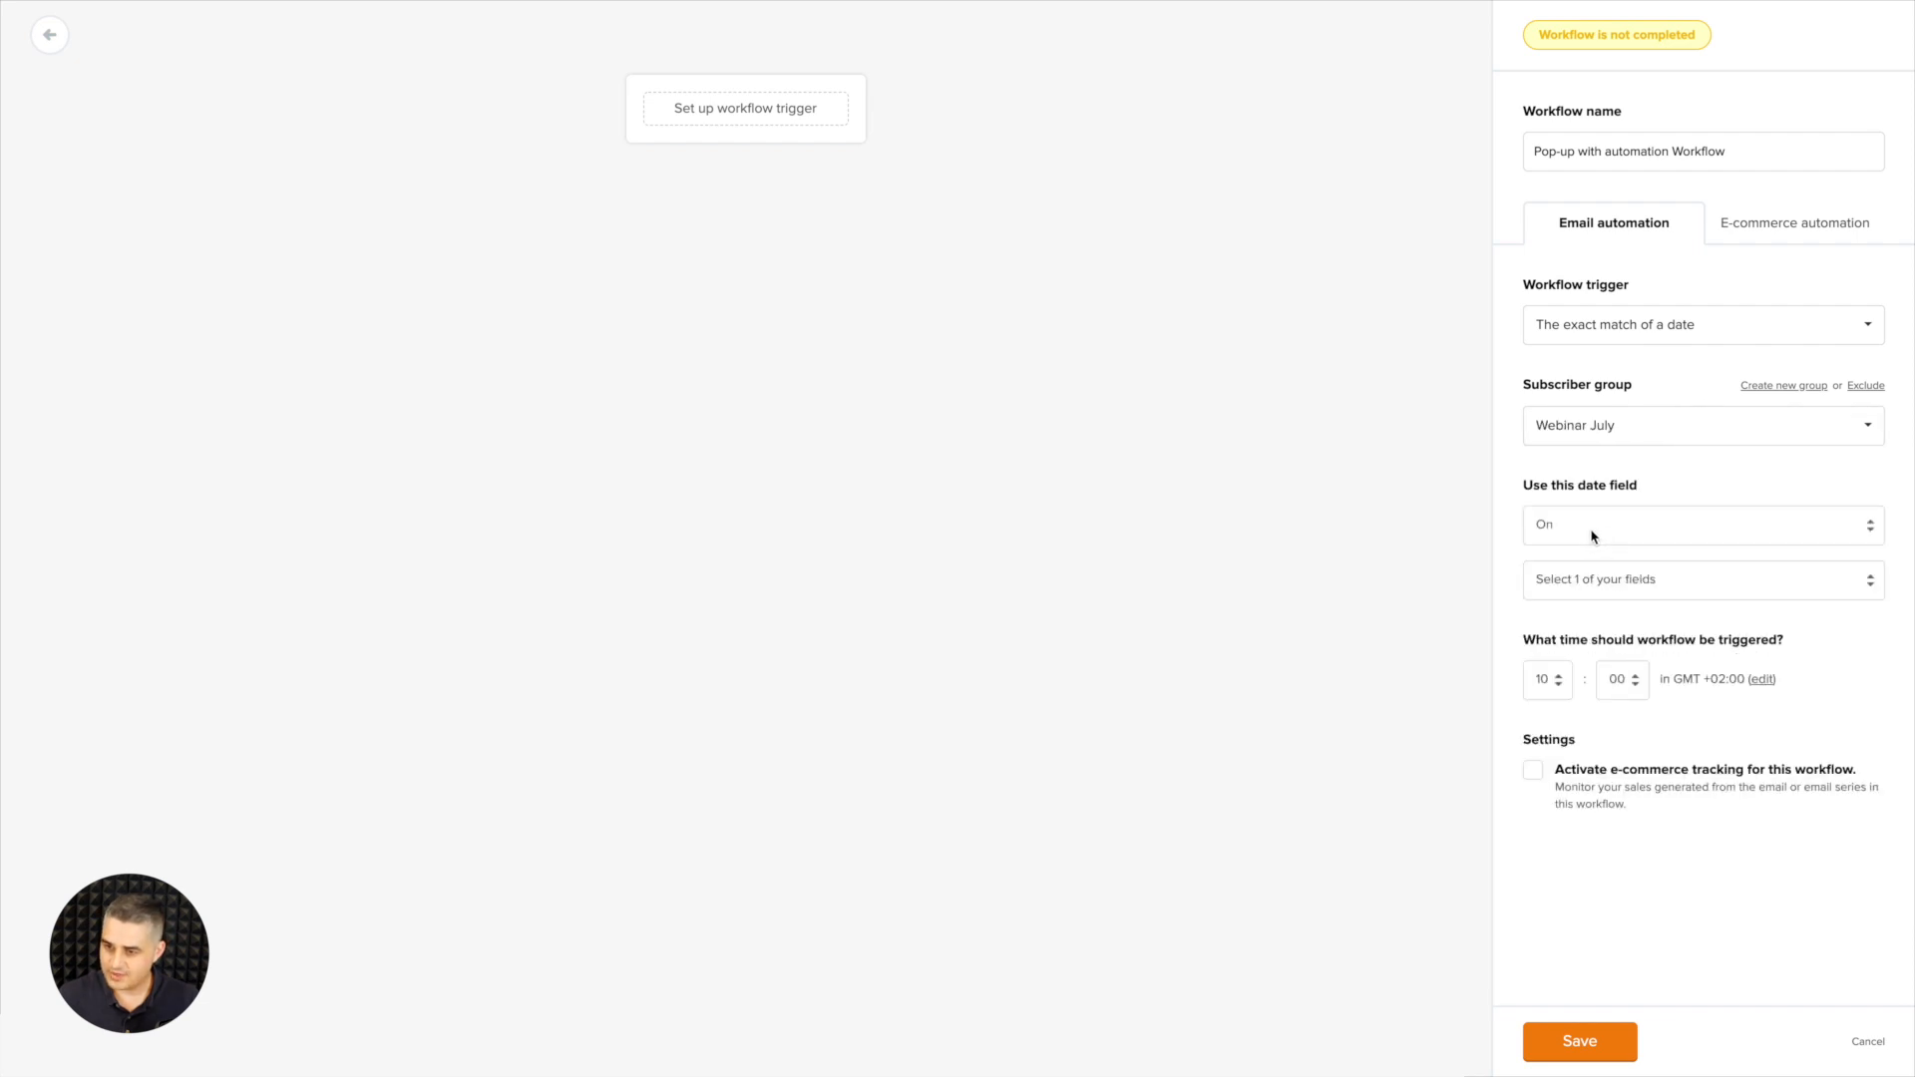
- Time the exact-date trigger 3 hours before the Birthday field
click(1622, 532)
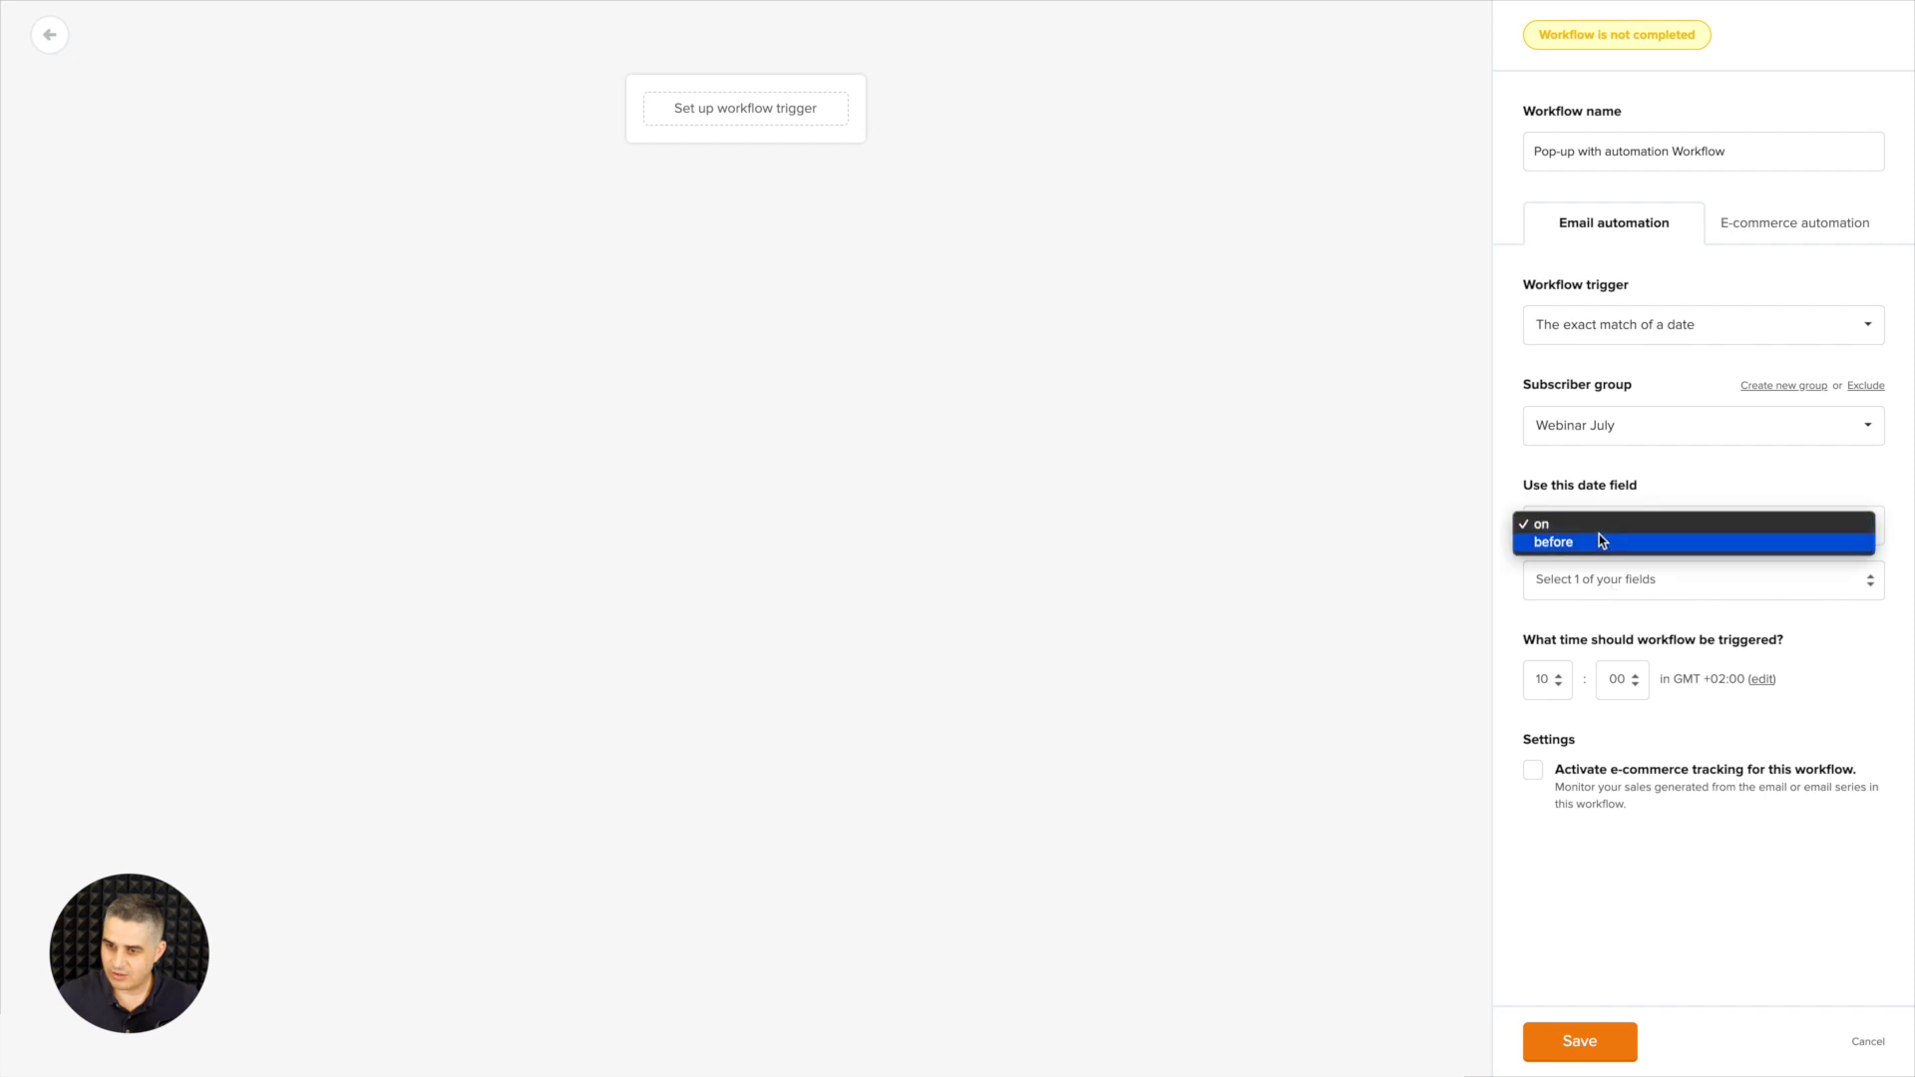
click(1597, 536)
click(1578, 520)
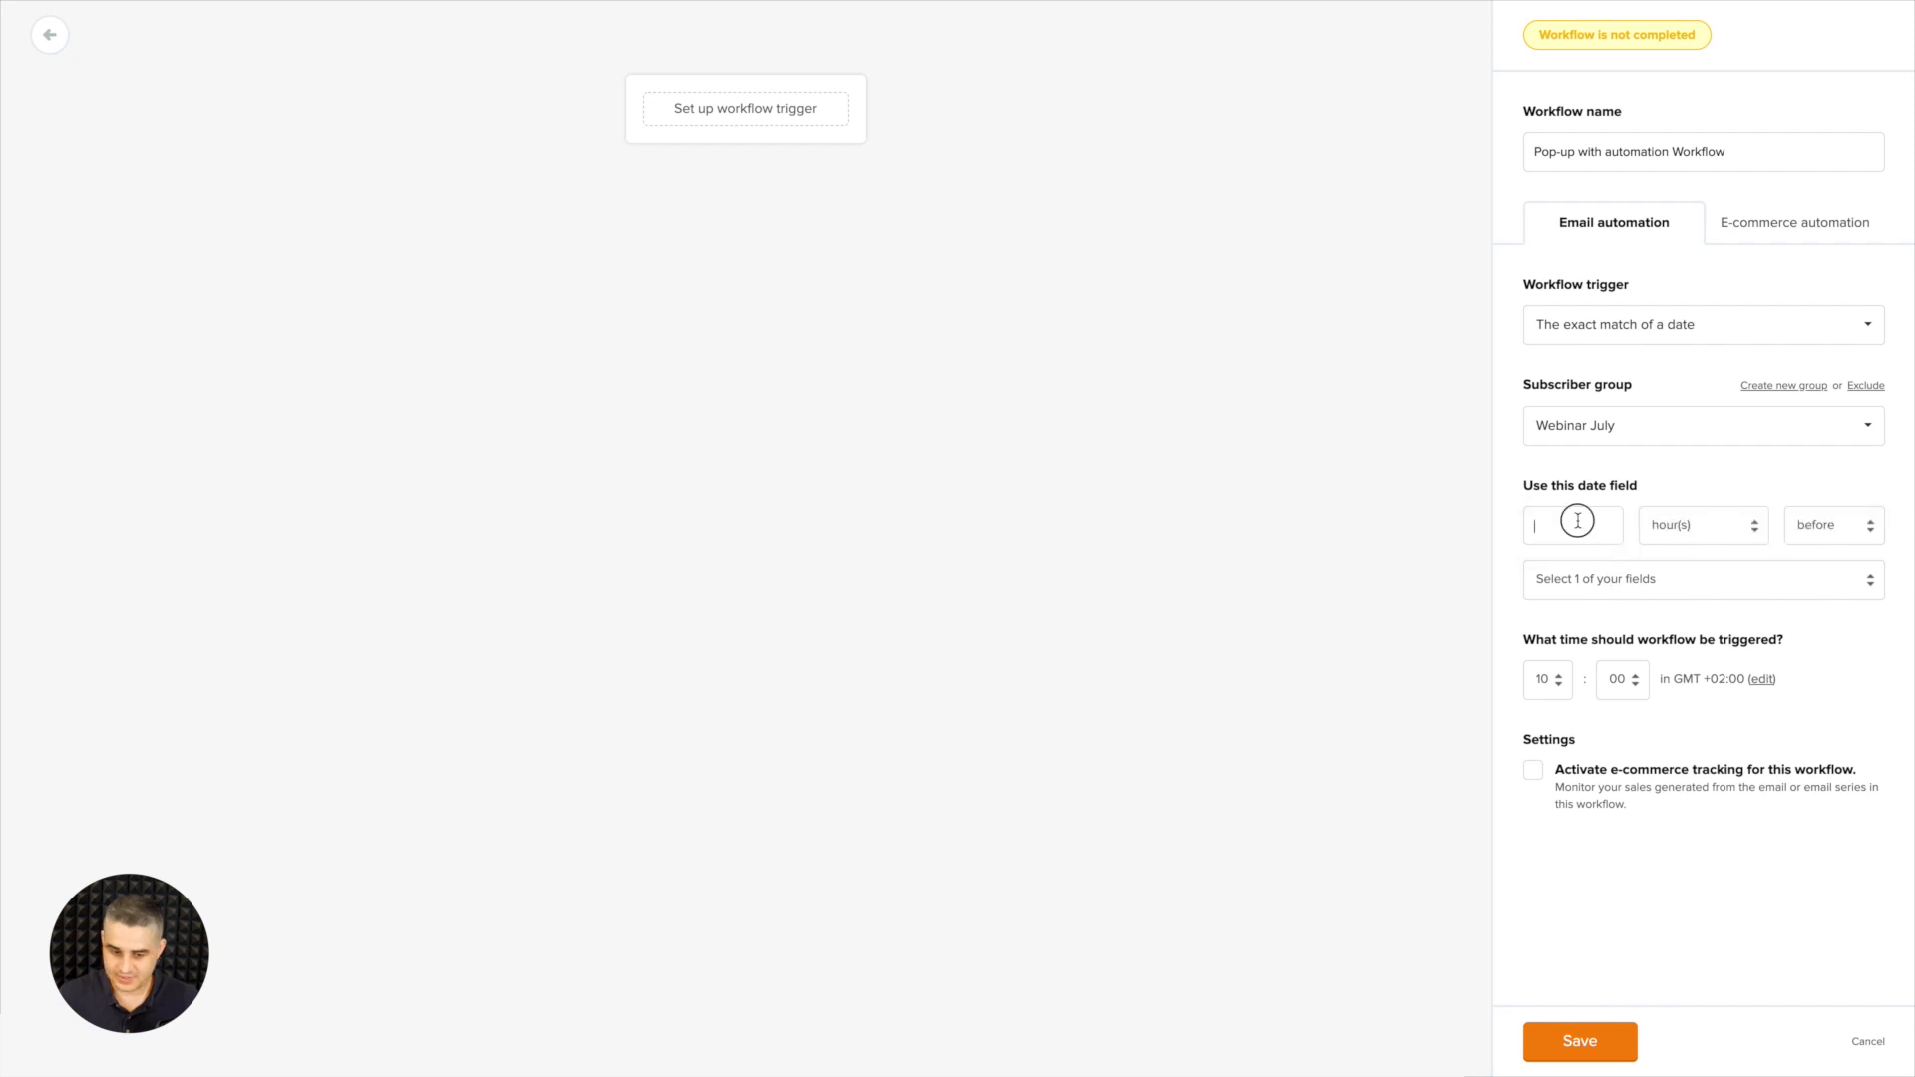
text(3)
click(1585, 567)
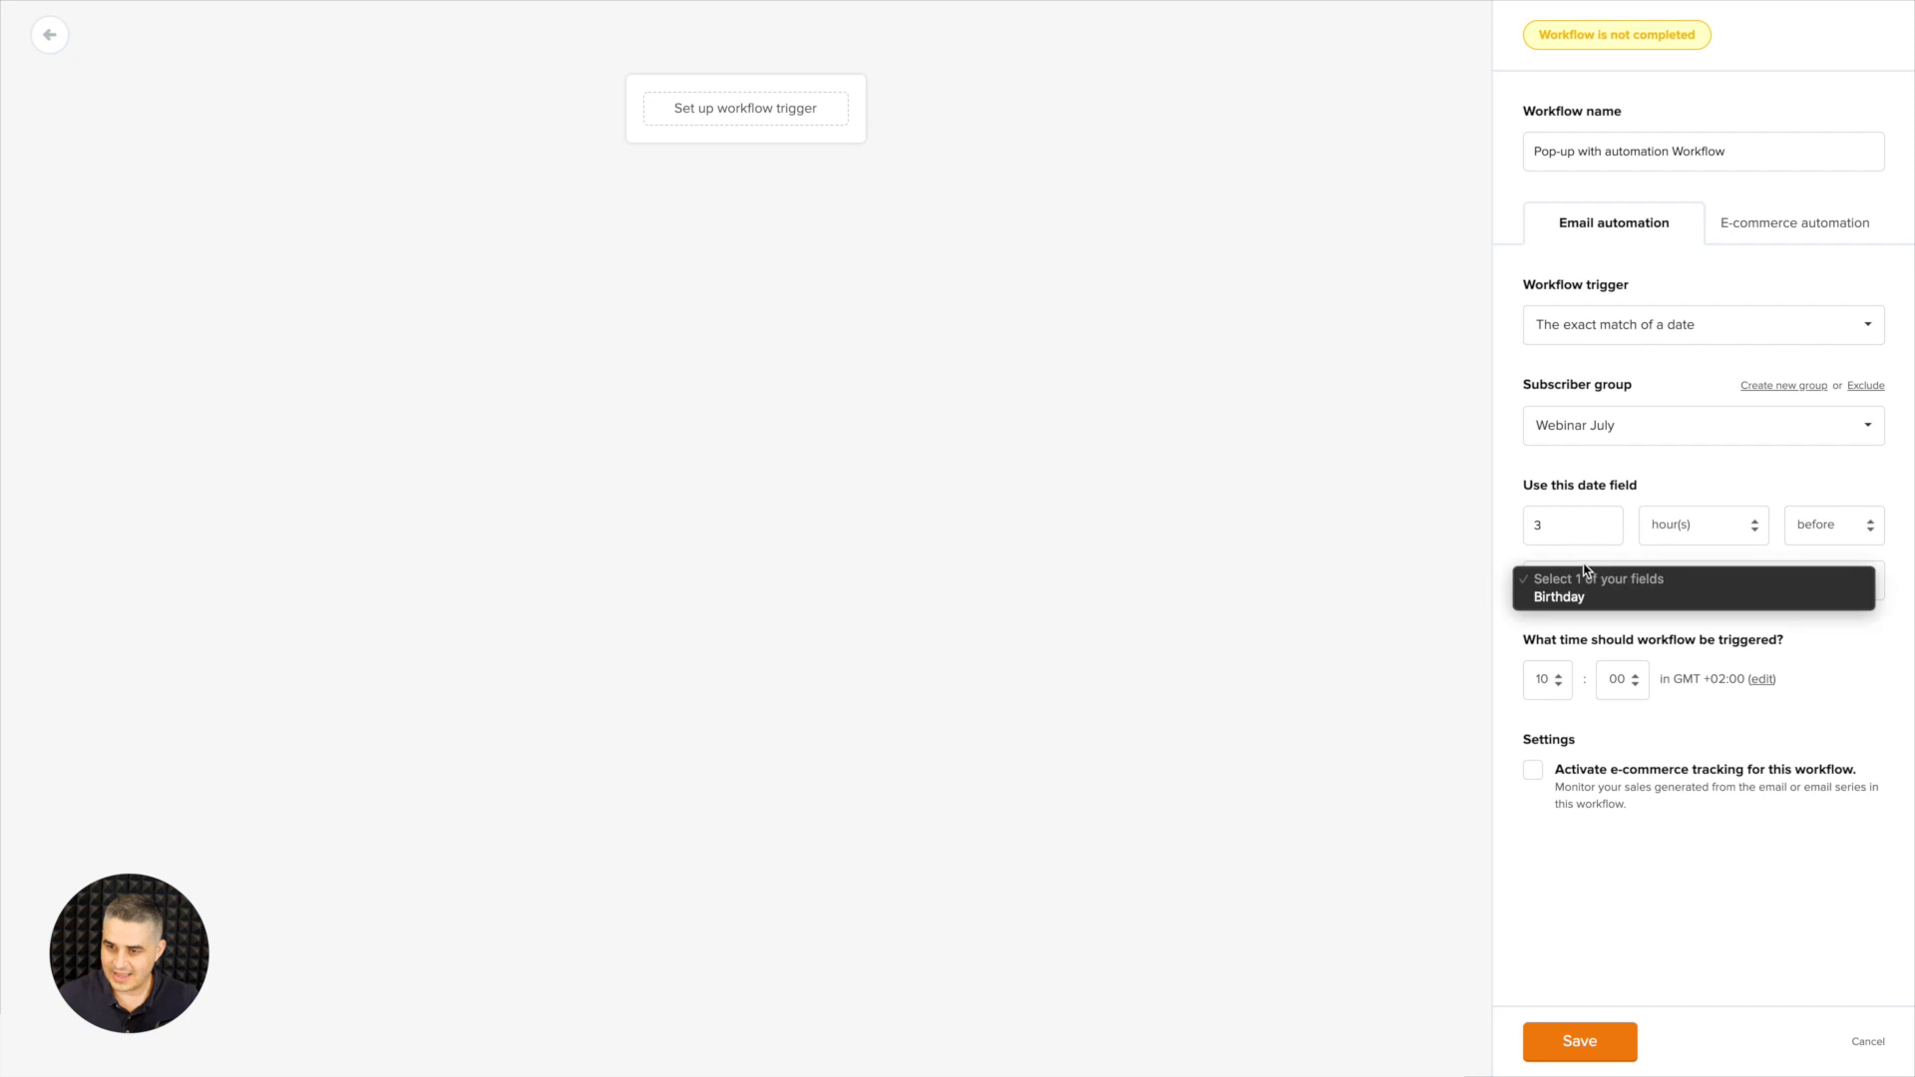
click(1566, 595)
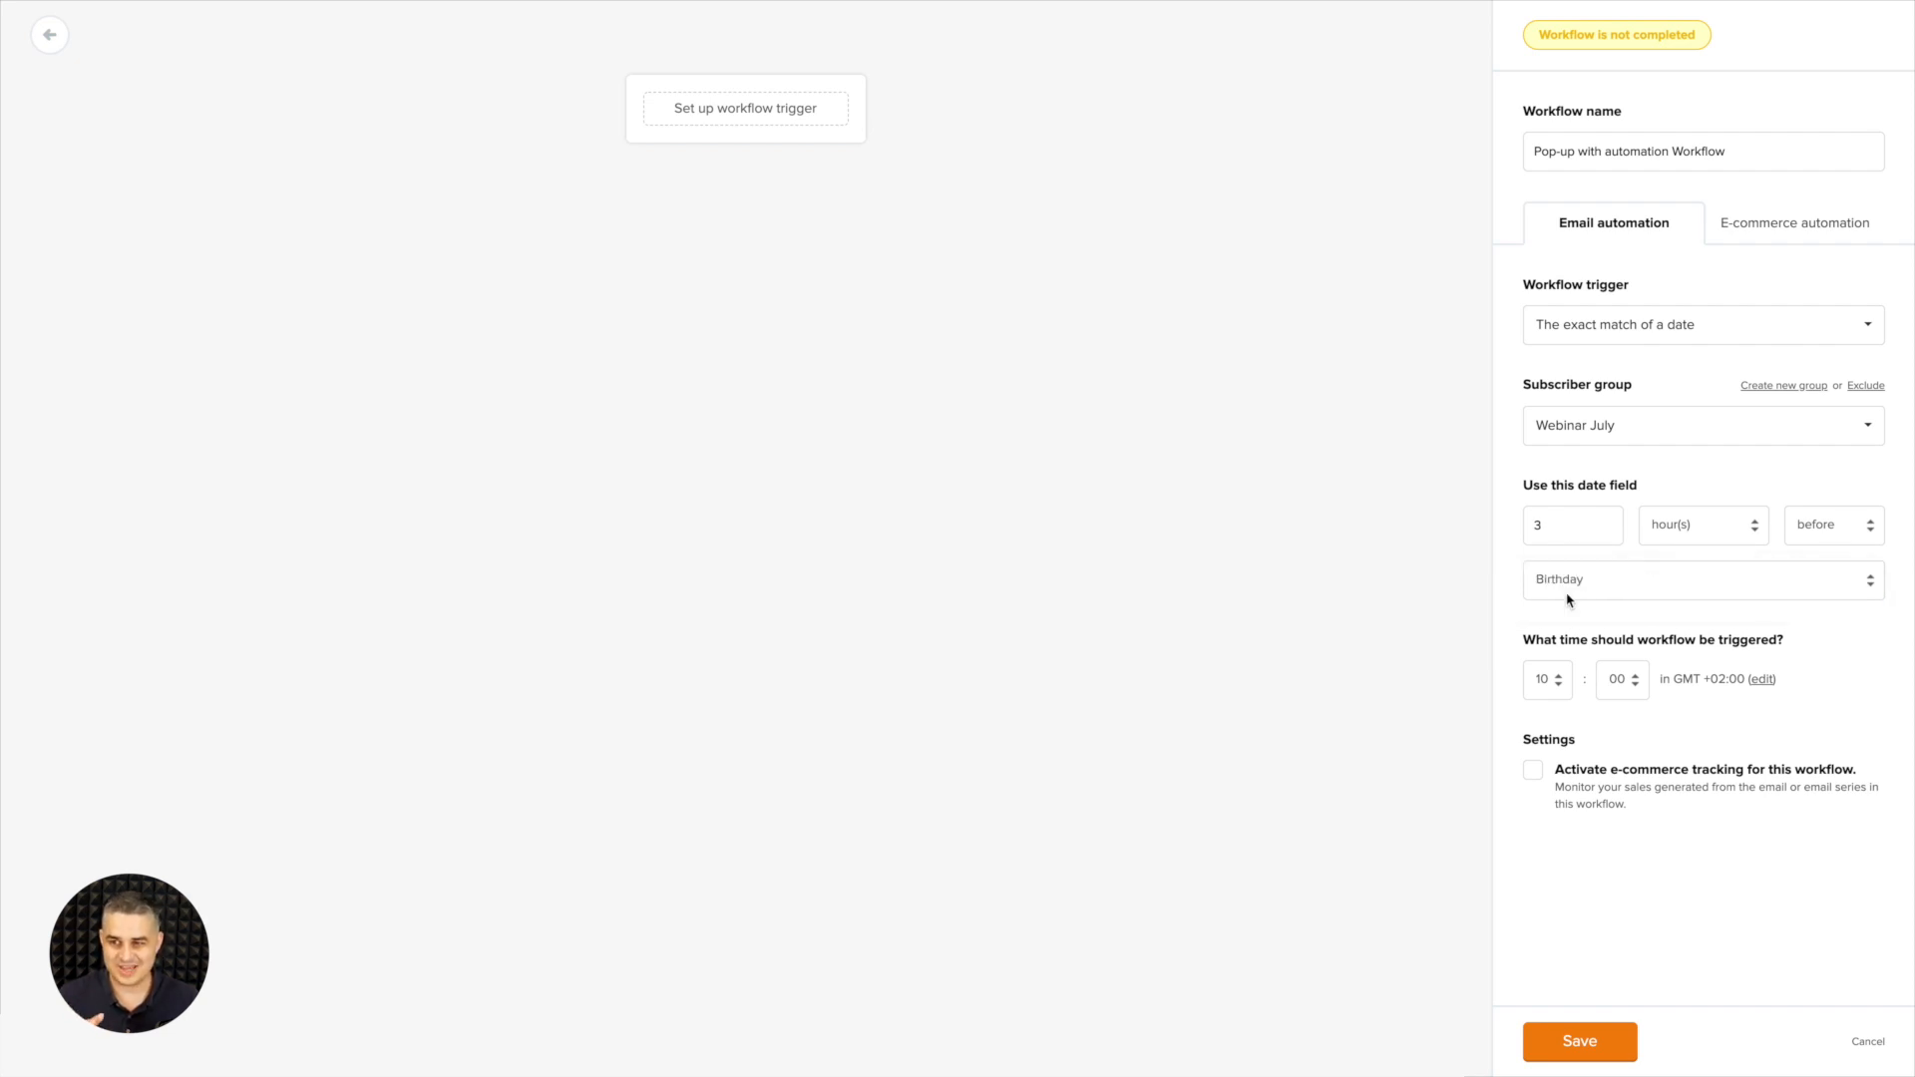
- Set the workflow trigger to "When subscriber completes a form" with the form "Pop-up with automation" and save it
click(1698, 329)
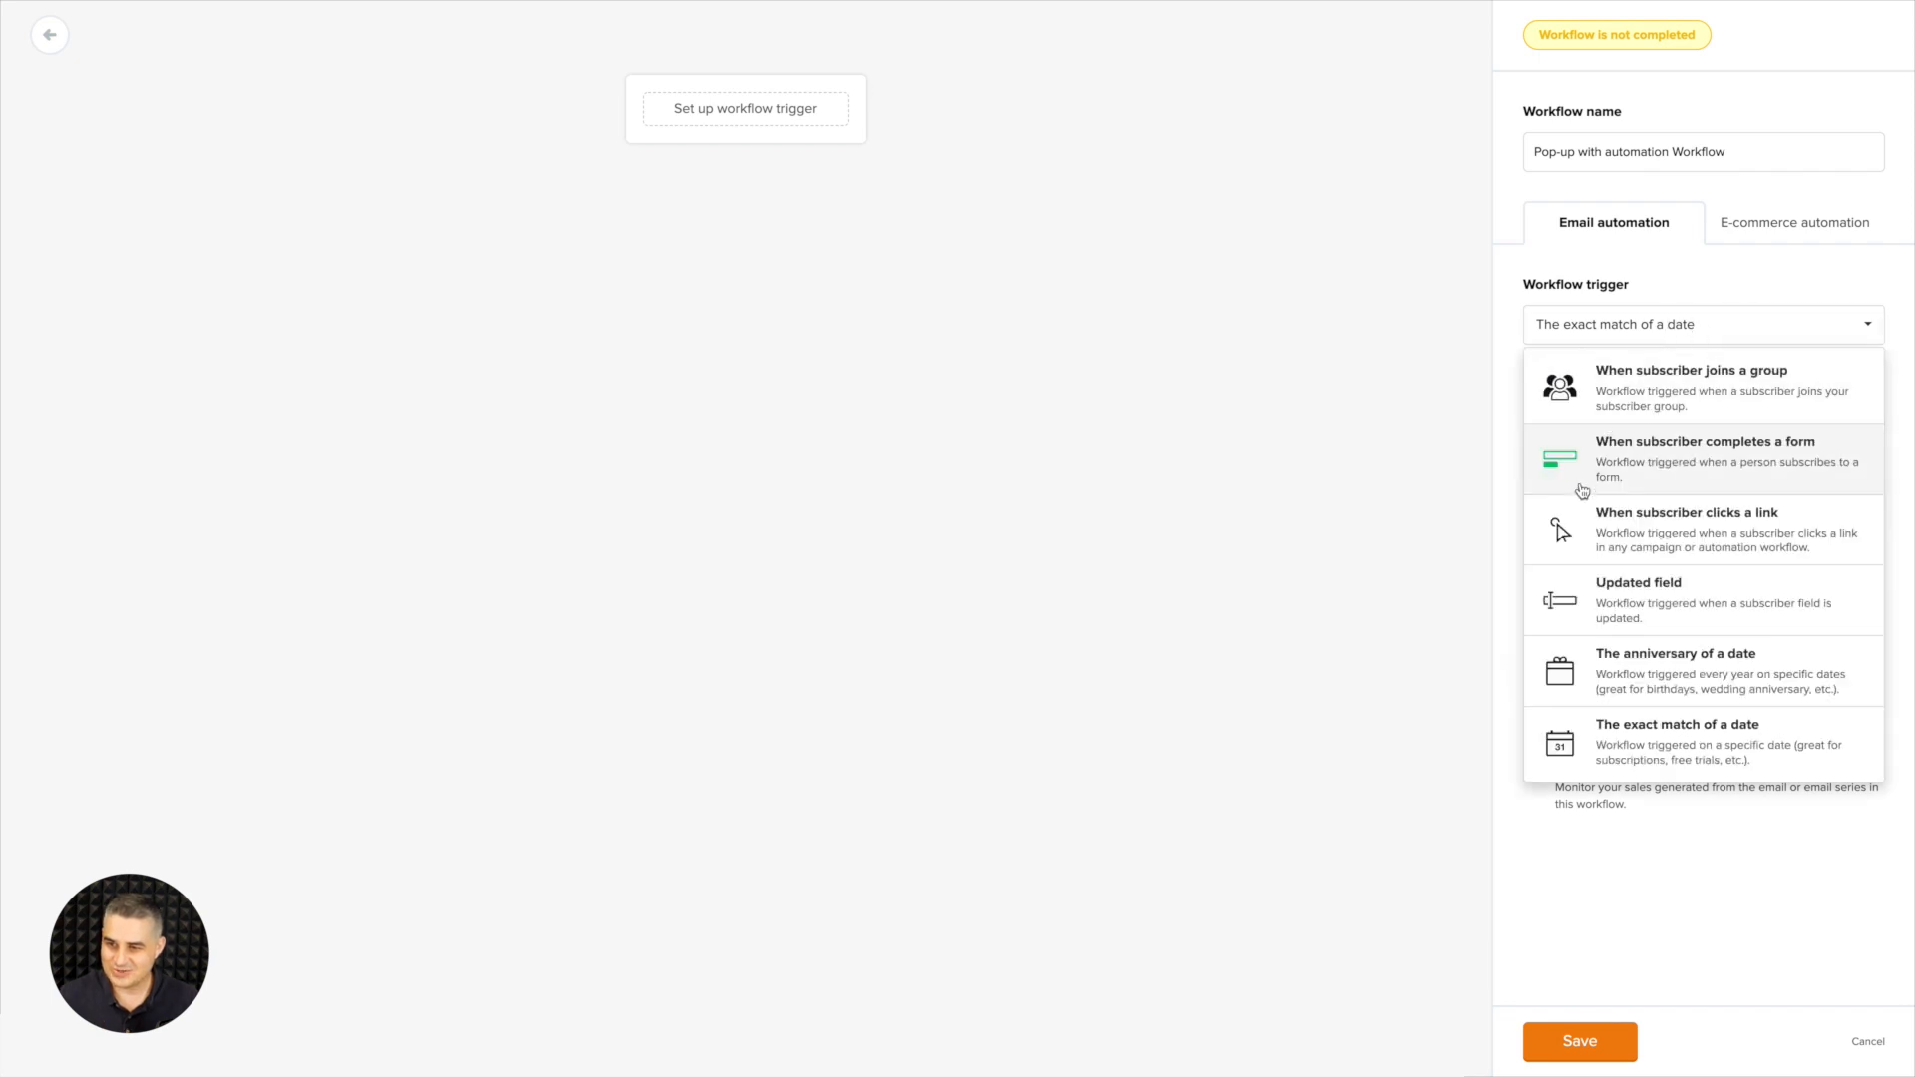
click(1679, 475)
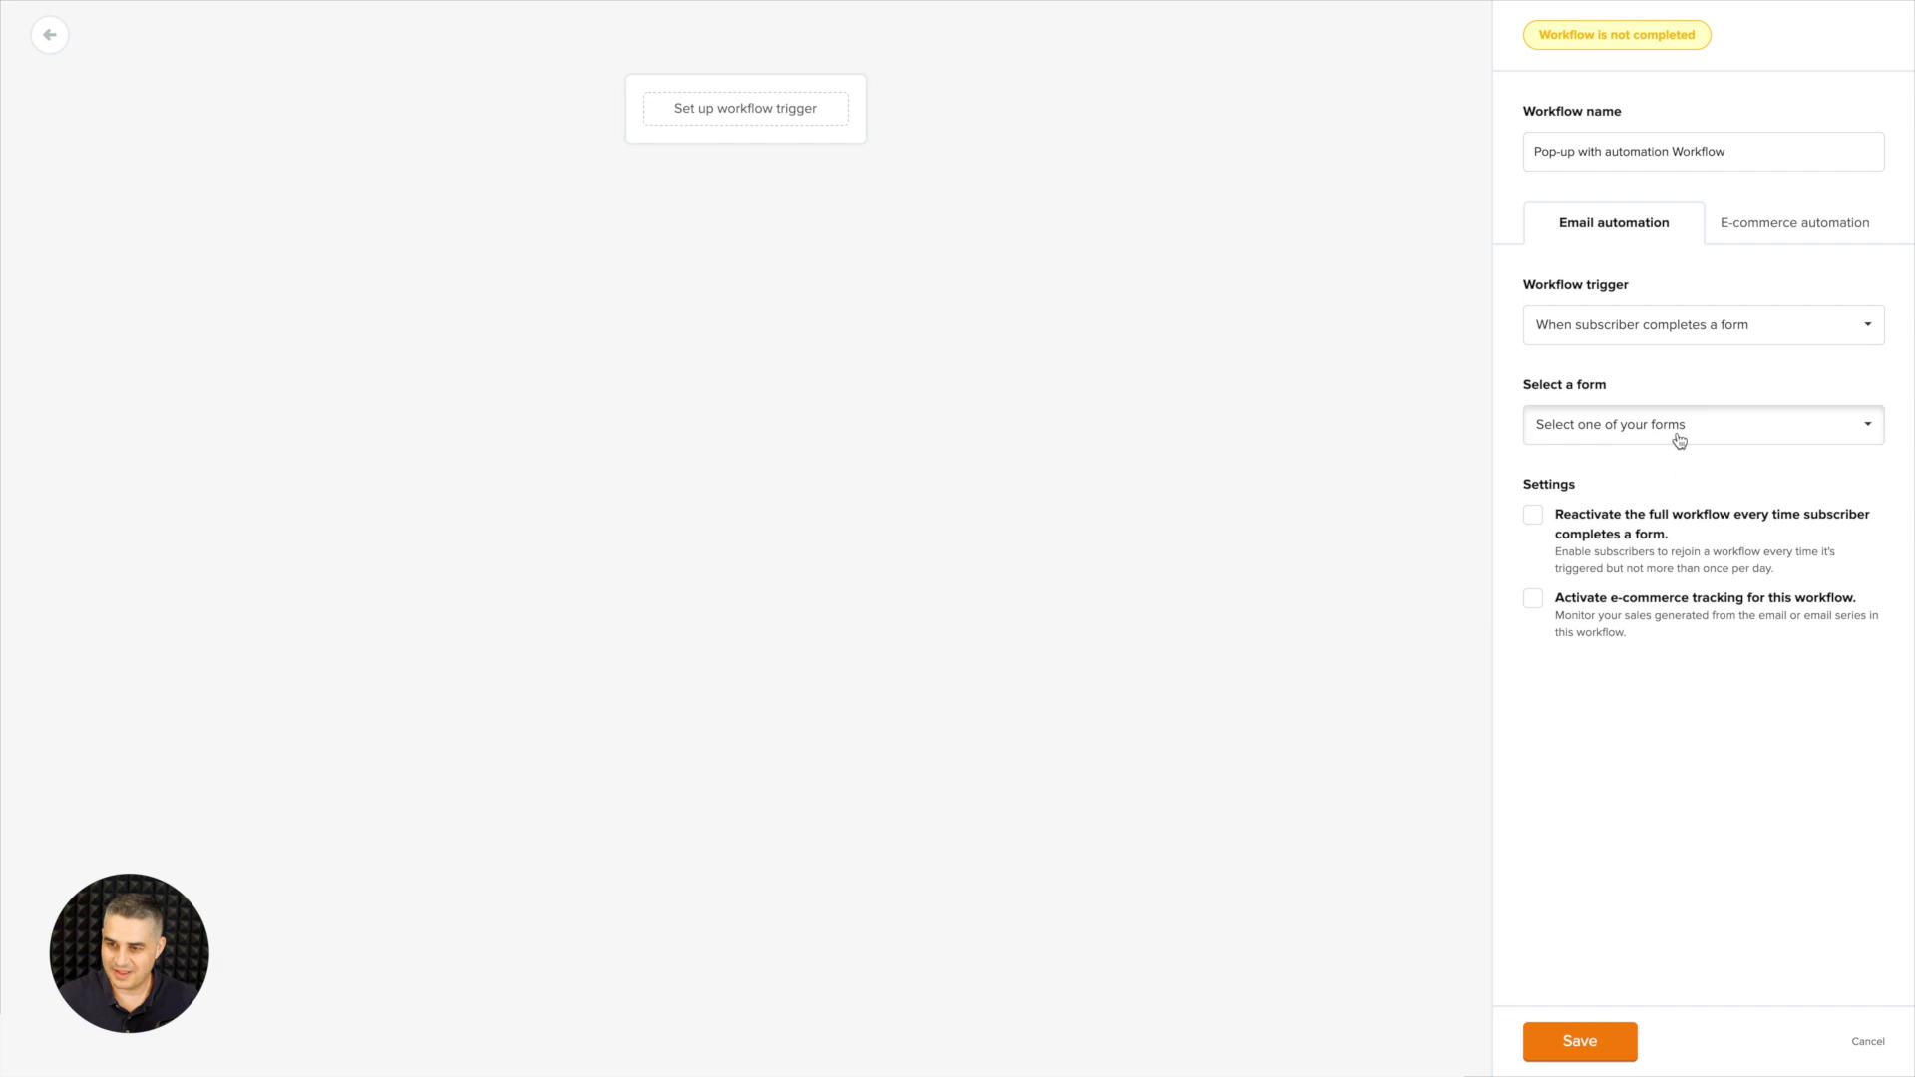
click(1679, 440)
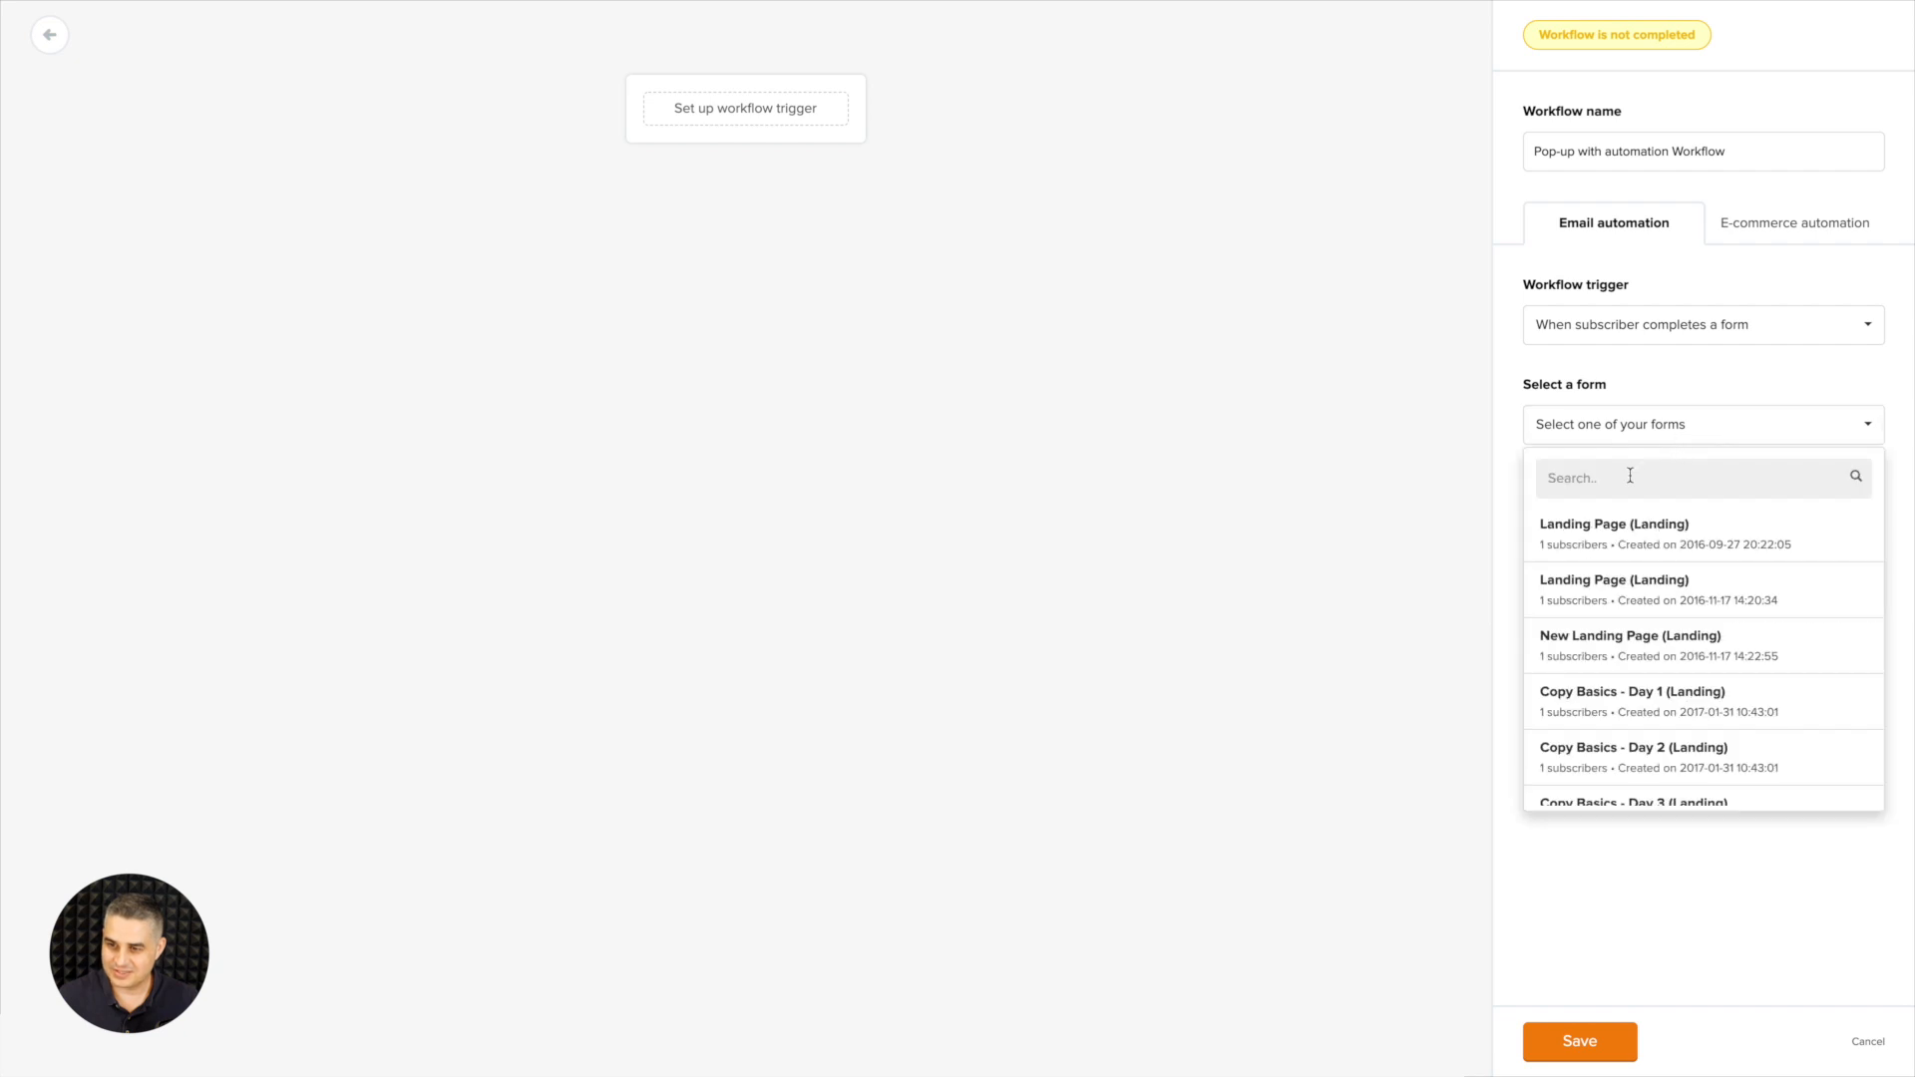
text(pop)
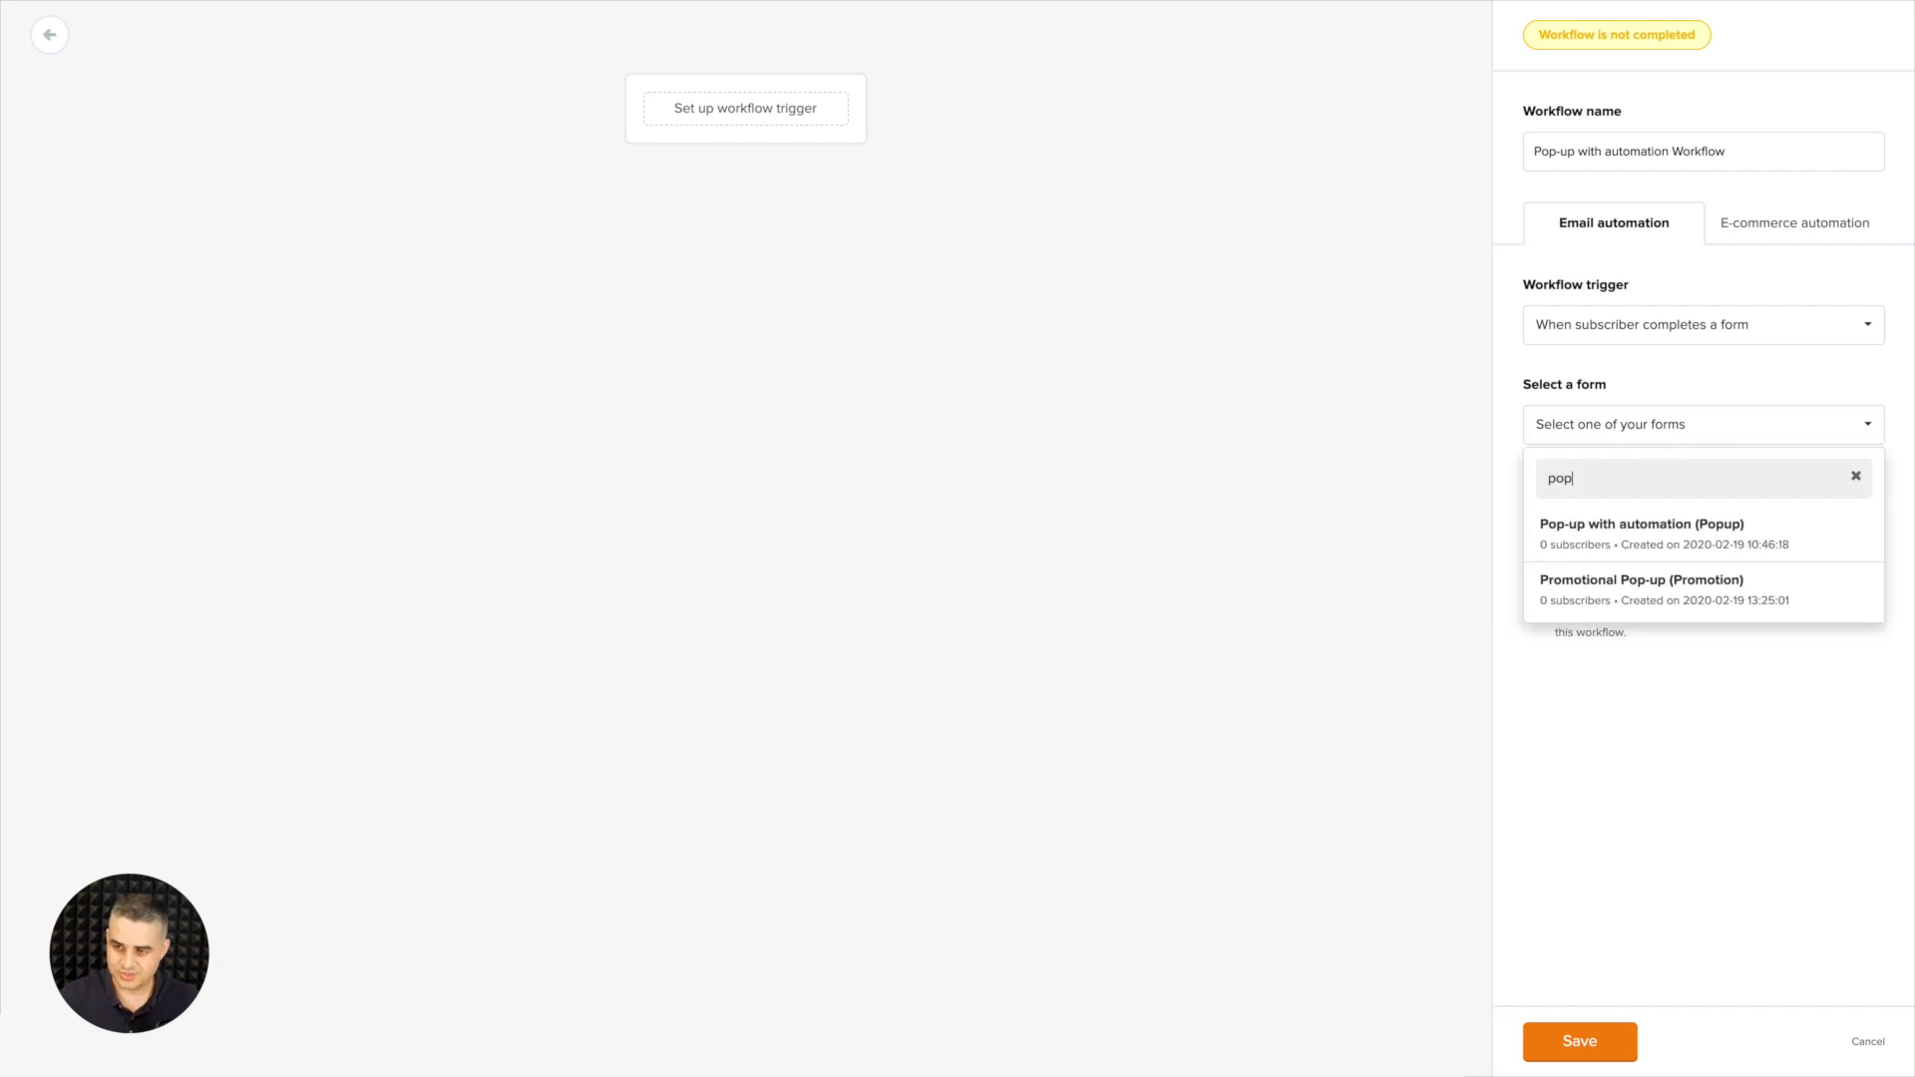
click(1638, 545)
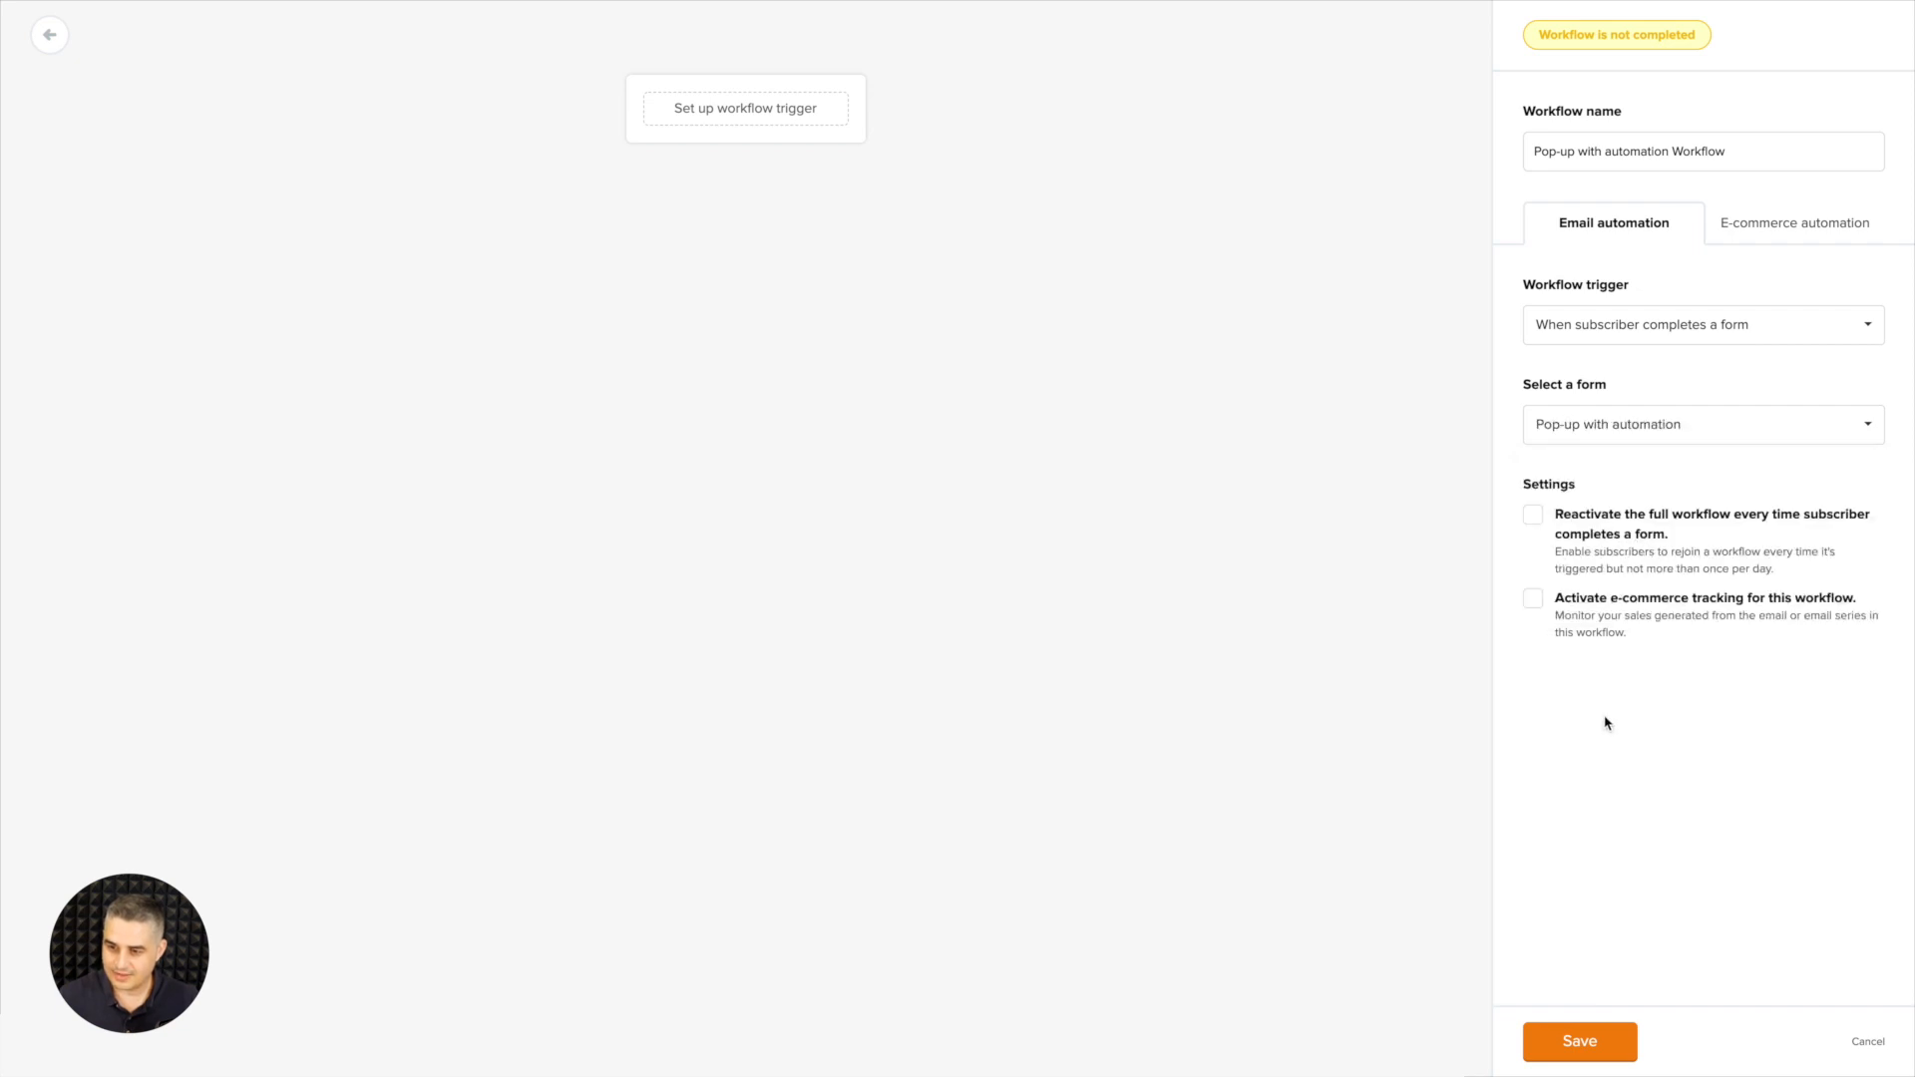
click(1575, 1040)
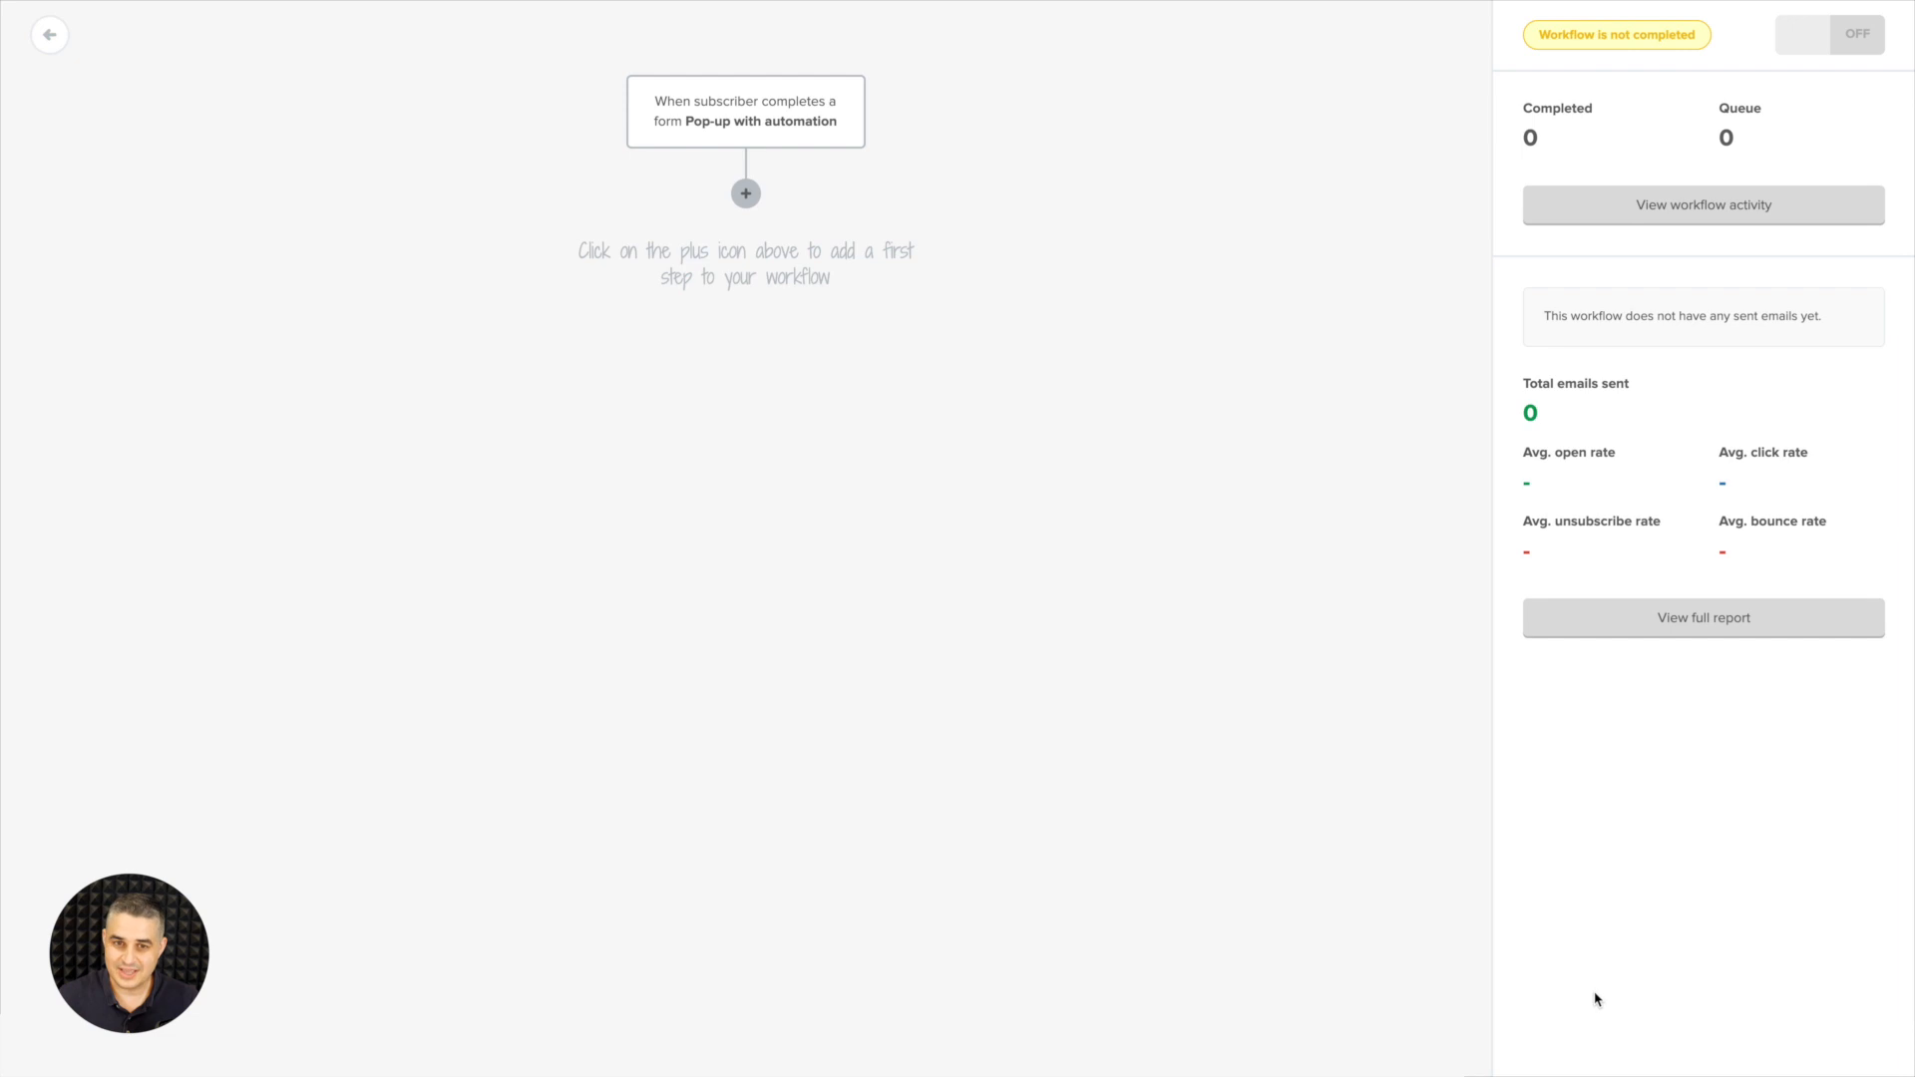
- Add an email step below the trigger with the subject "Your pdf file"
click(747, 195)
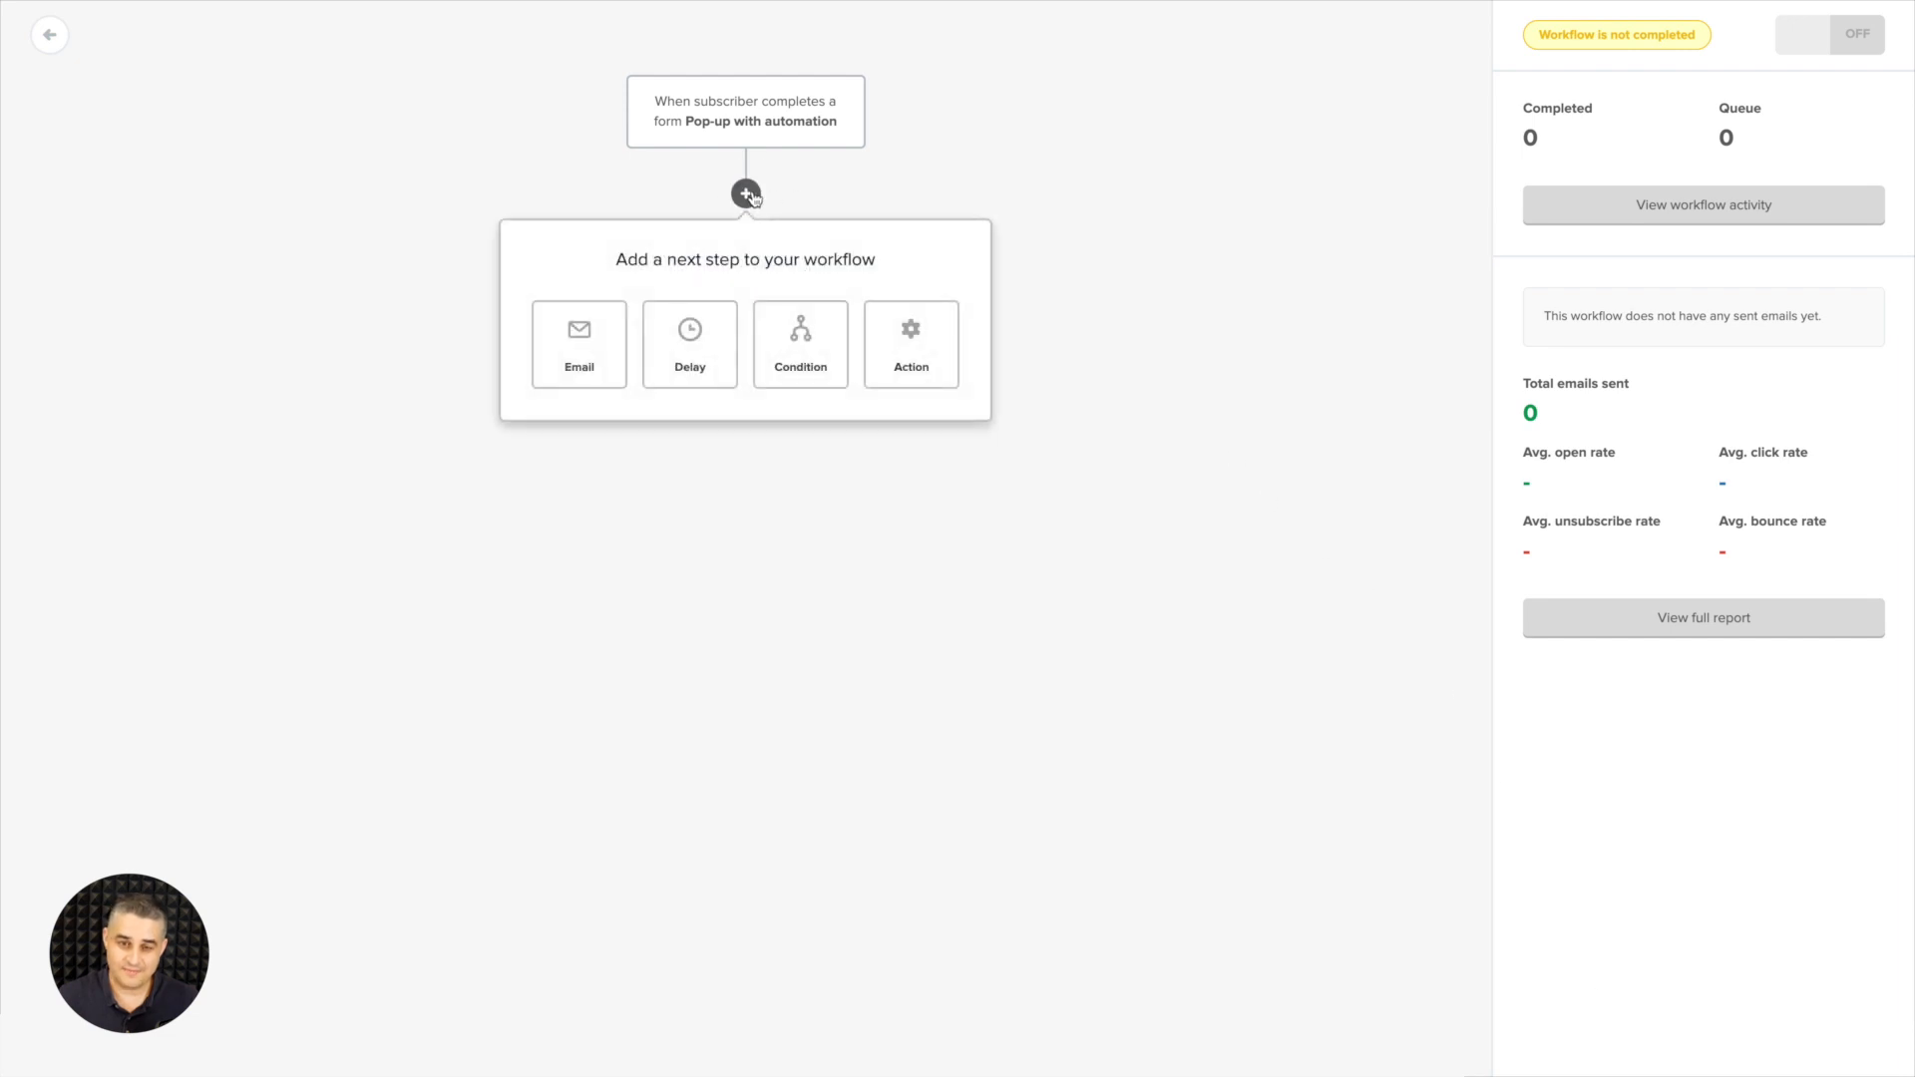
click(576, 339)
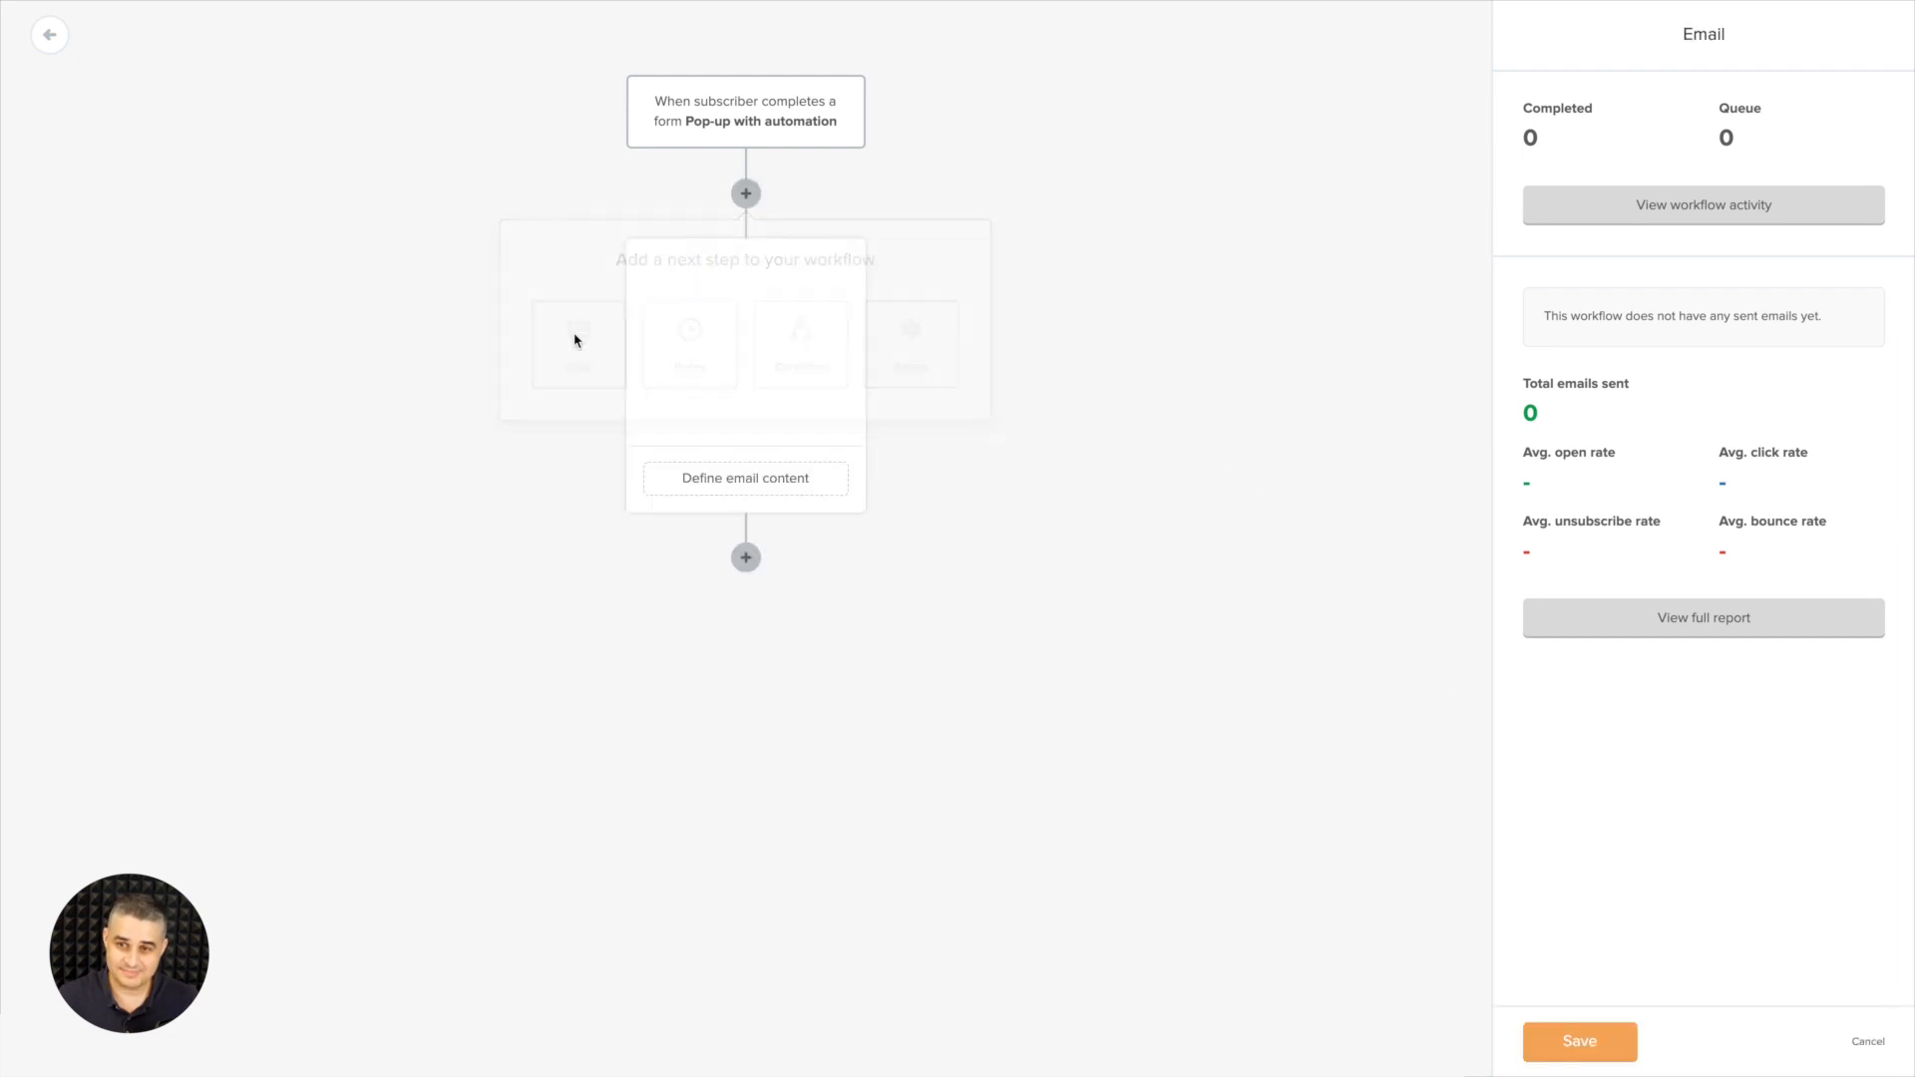
click(1562, 154)
text(Your pdf file)
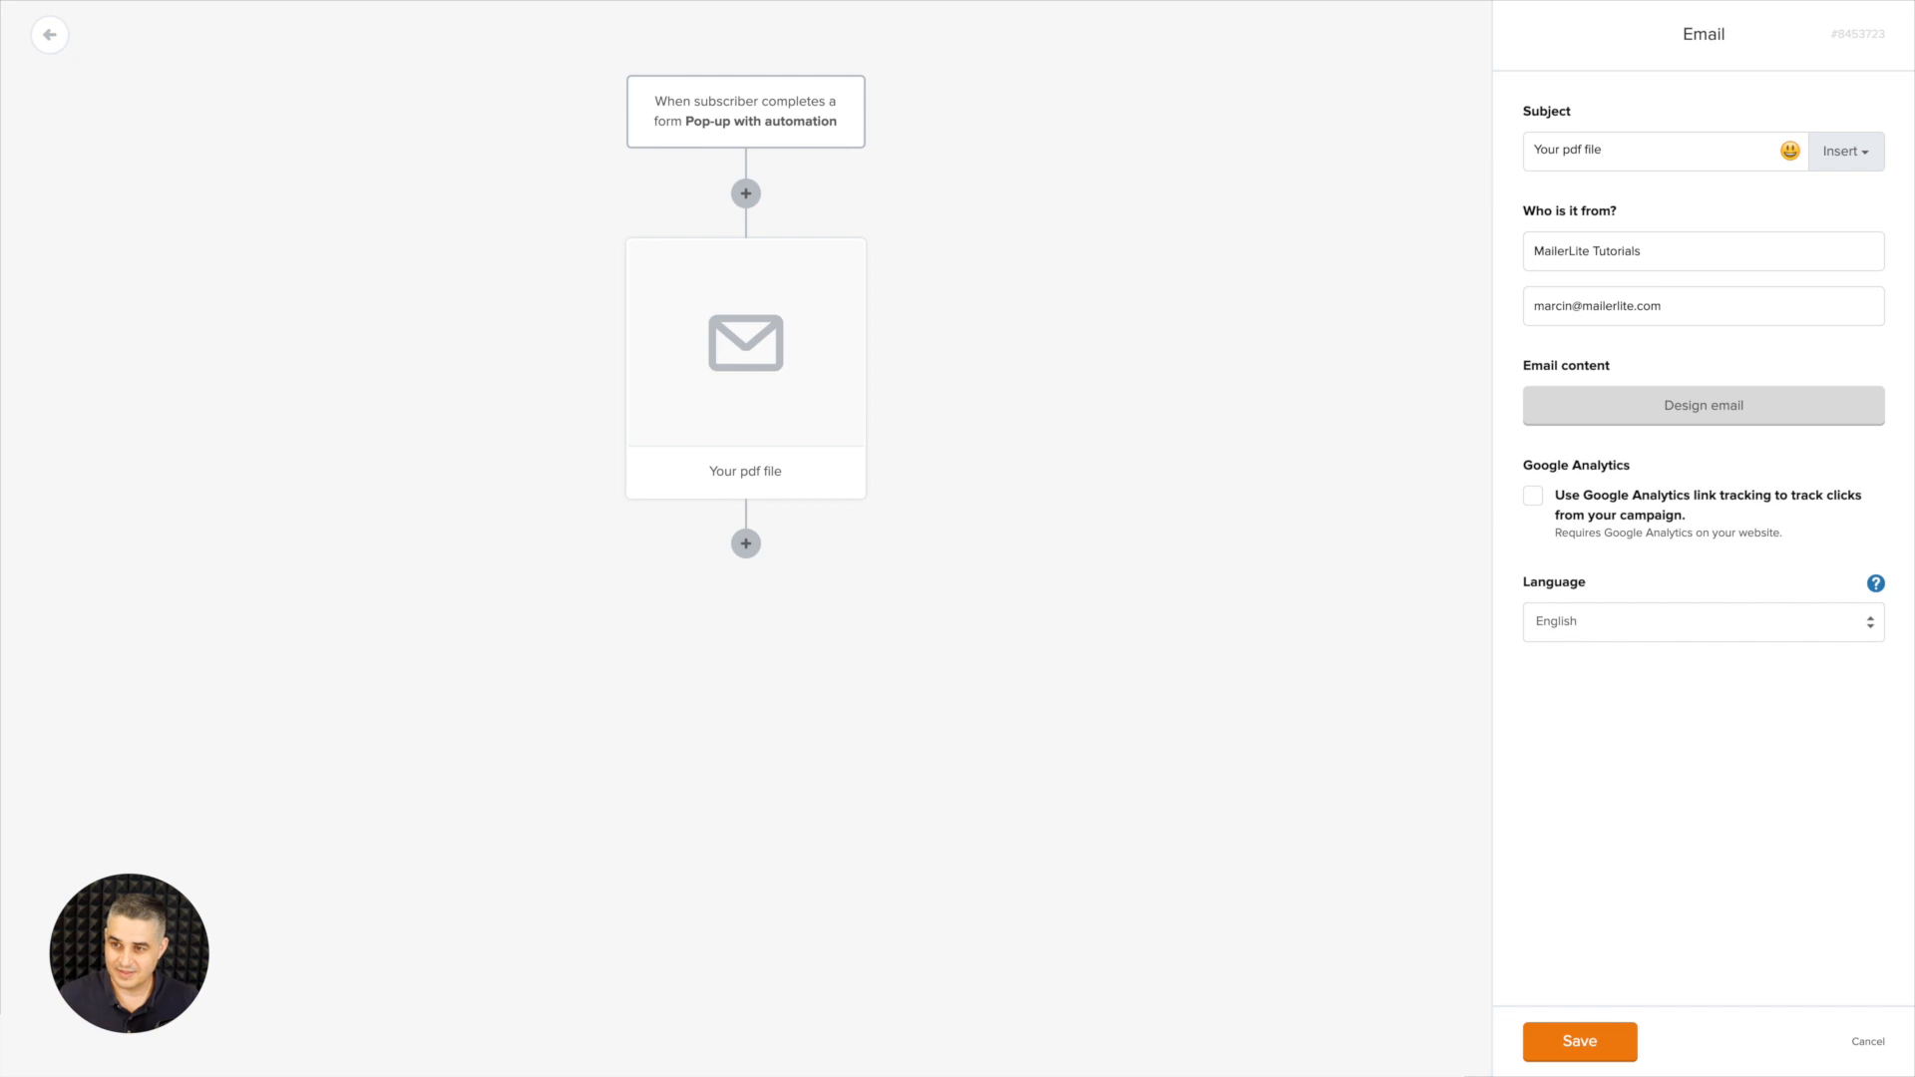
- Create the email's content in the Drag & drop editor, open the call-to-action button's link settings, and finish editing
click(1615, 406)
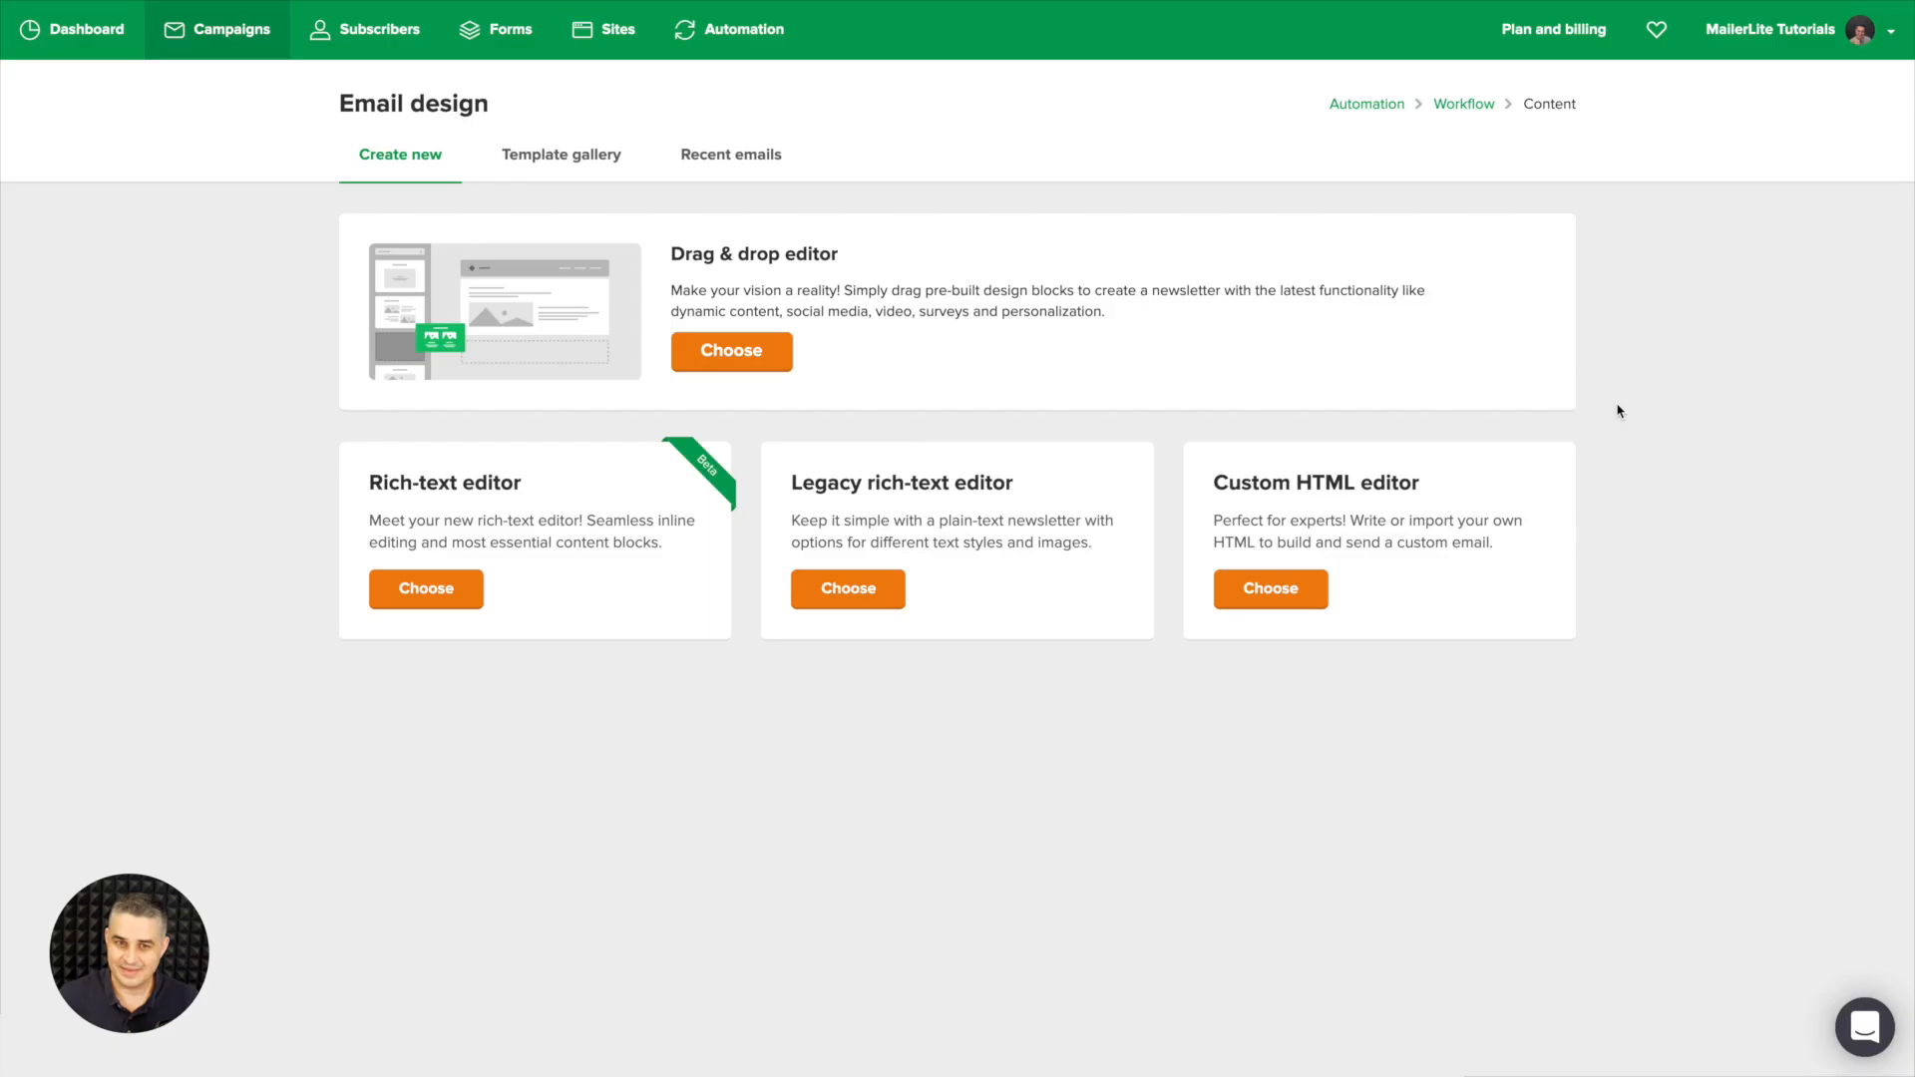
click(745, 351)
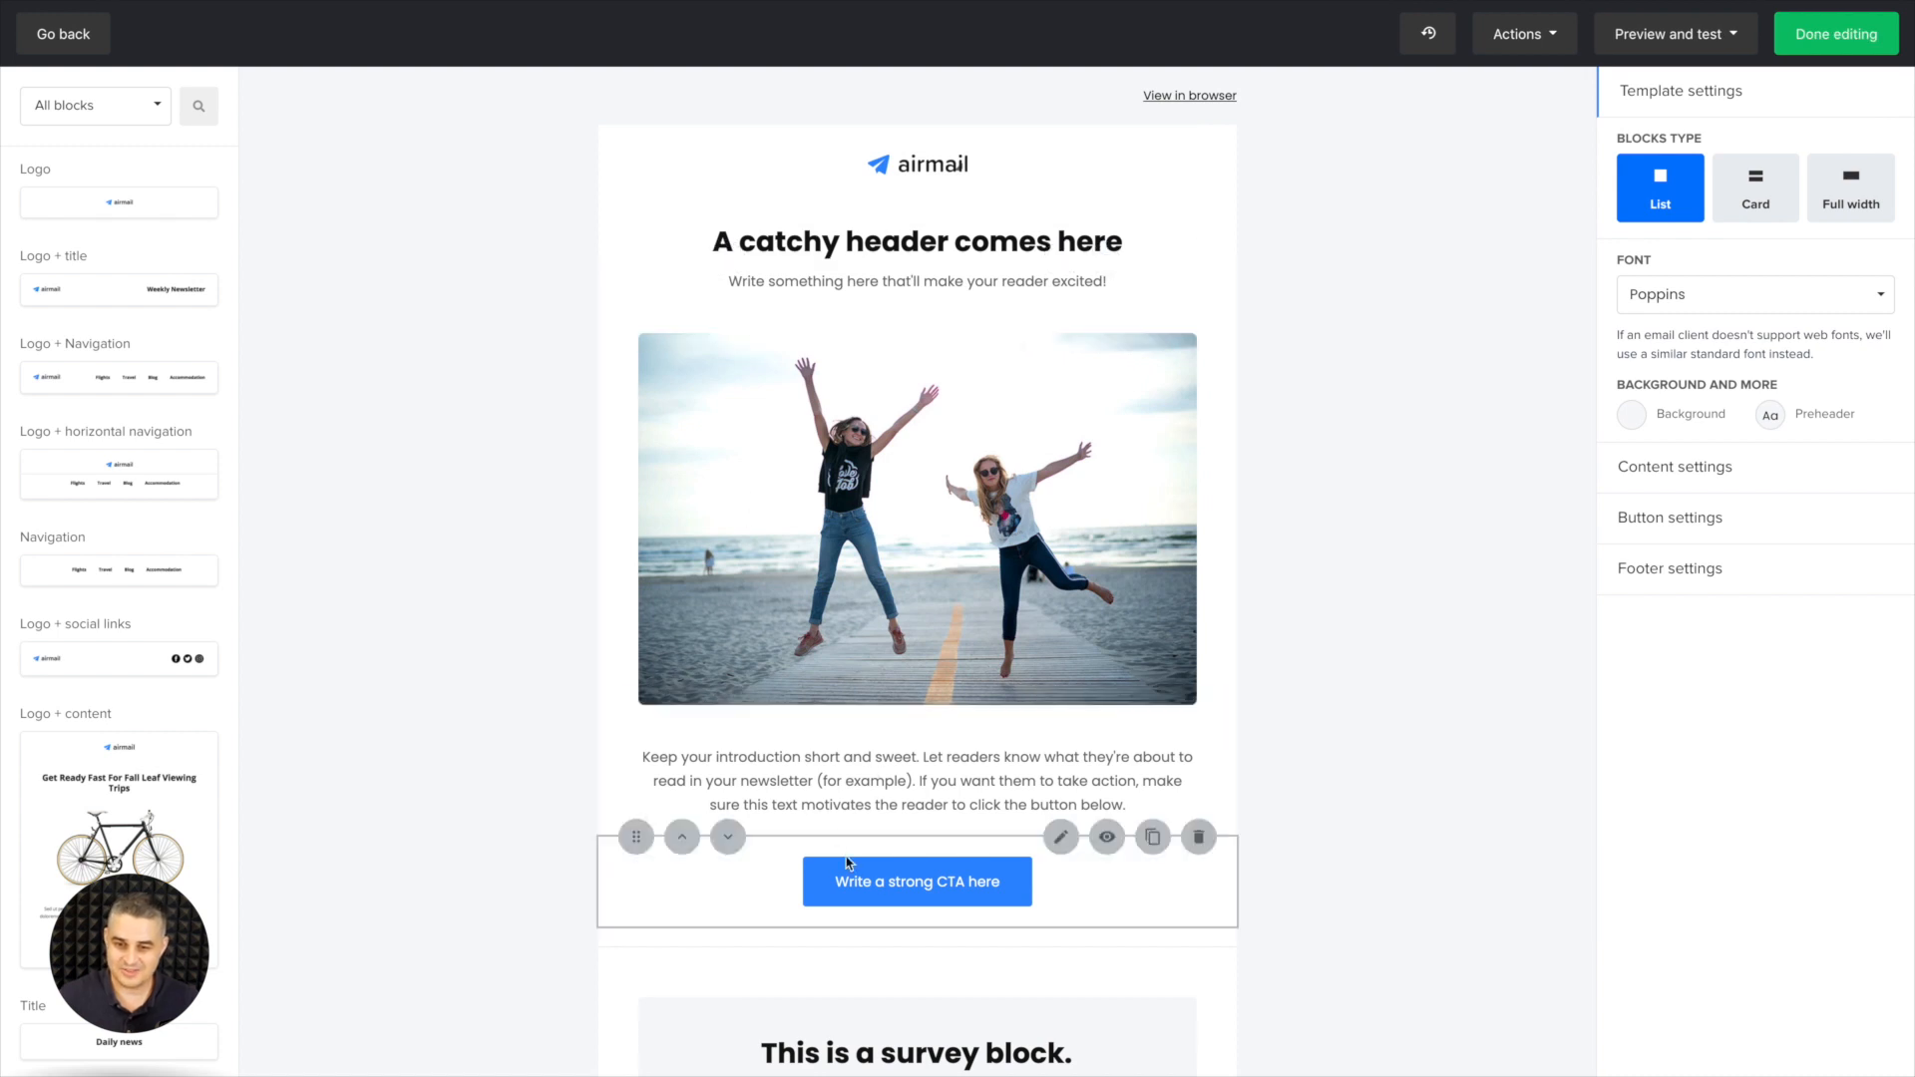
click(911, 884)
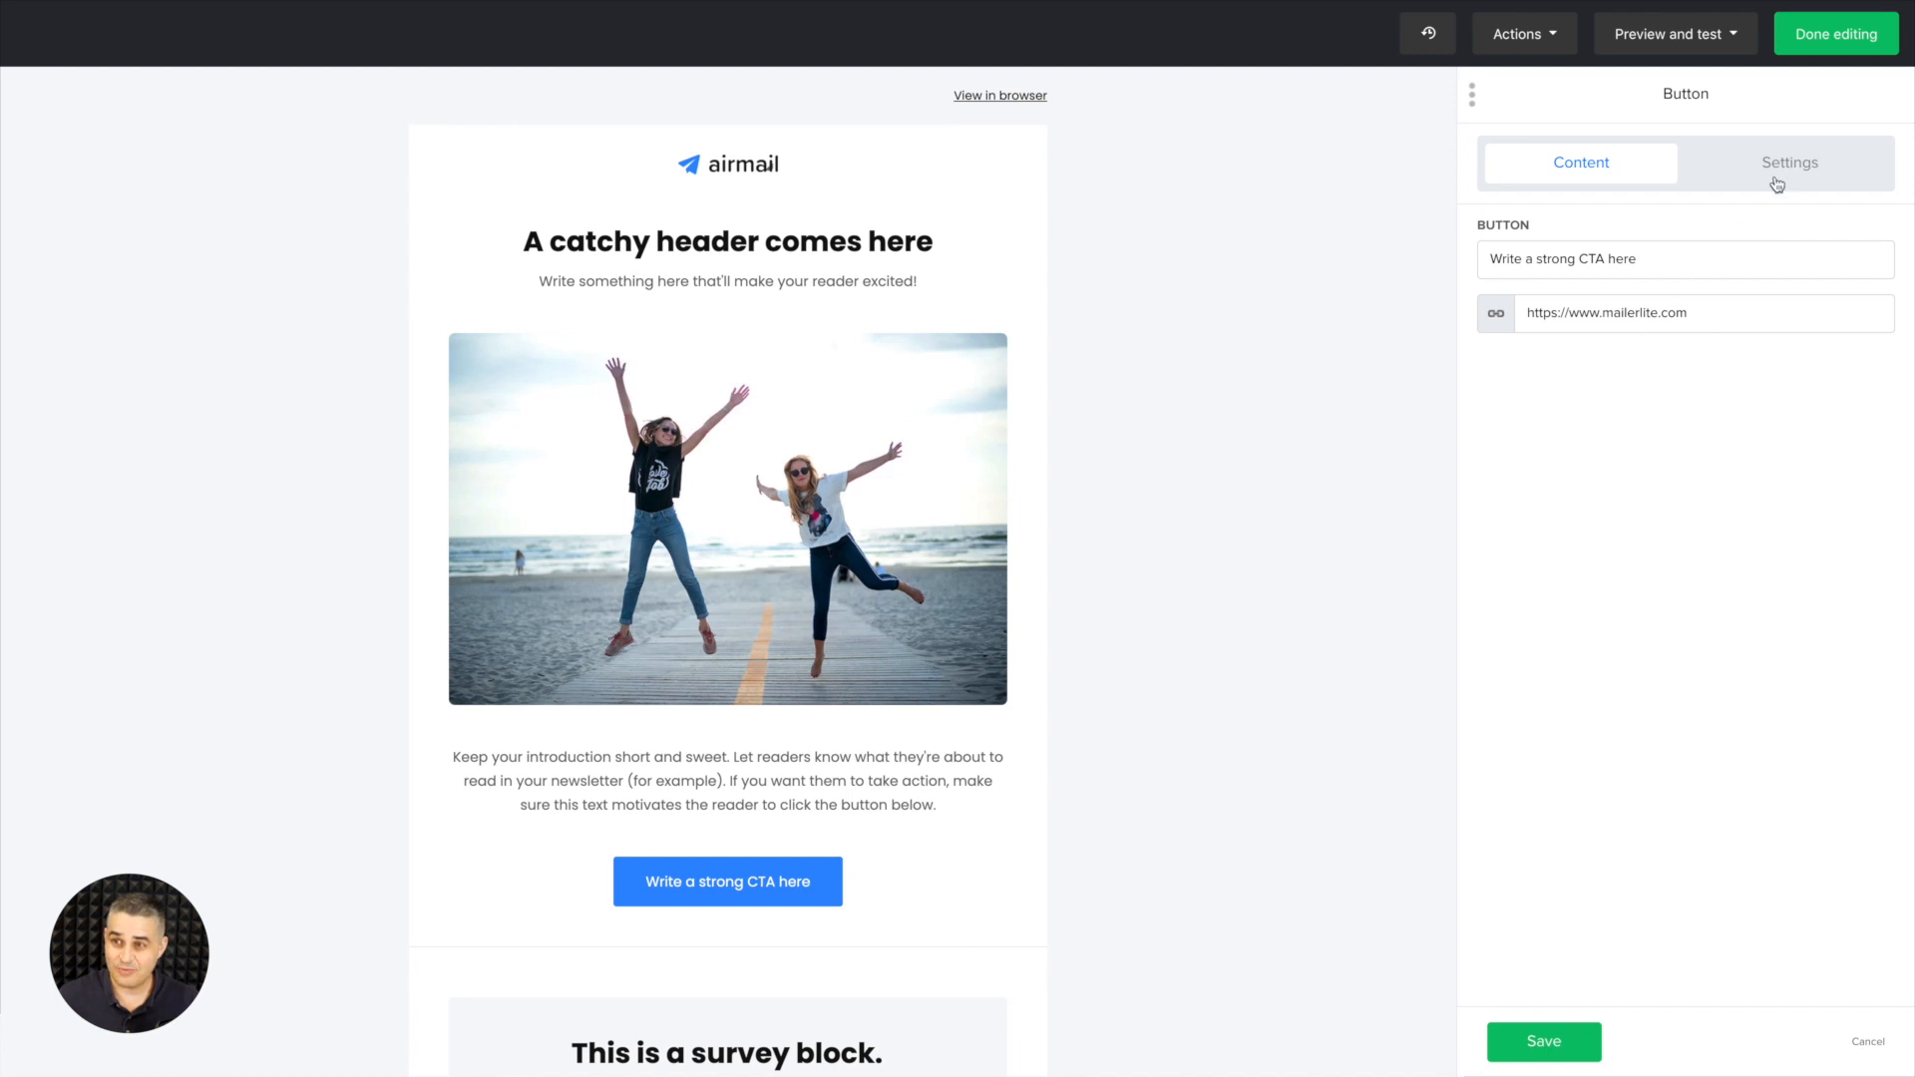
click(1829, 40)
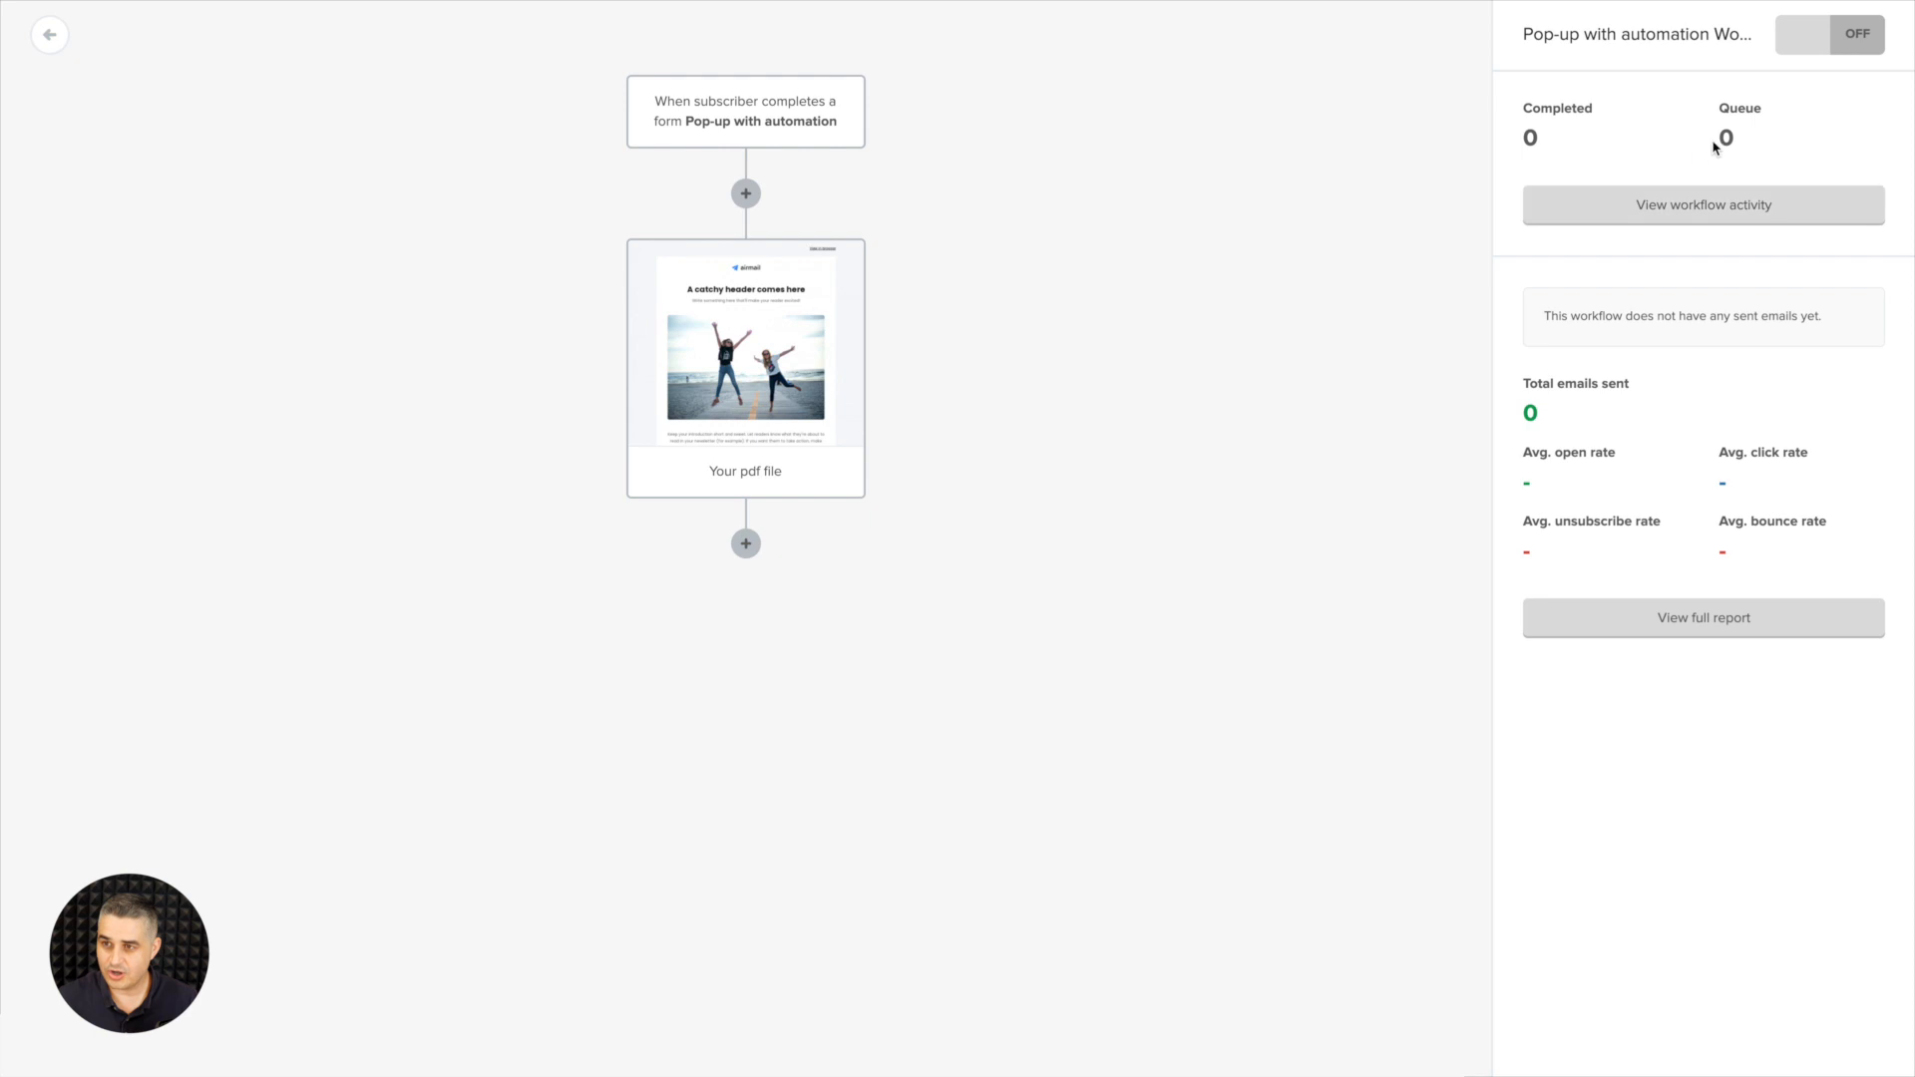
- Turn on the pop-up workflow and return to the automation overview
click(1813, 41)
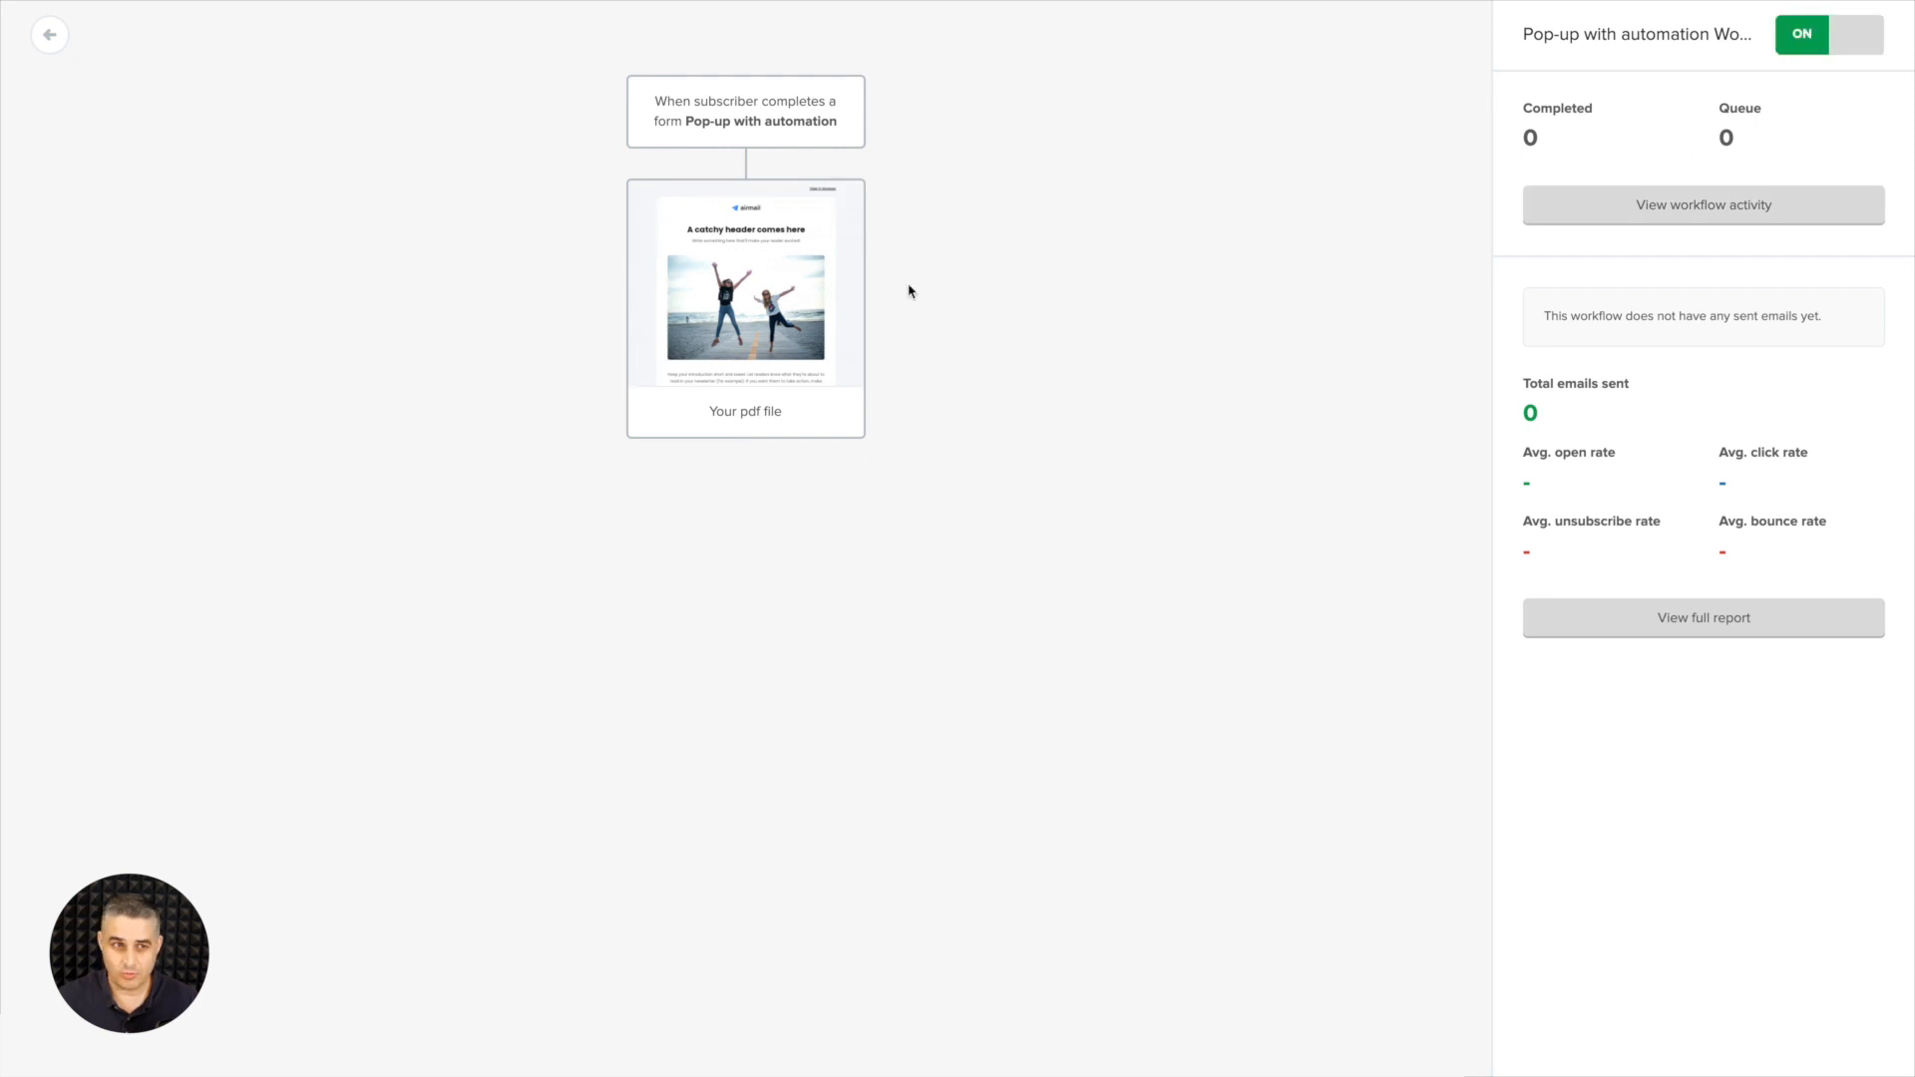
click(61, 50)
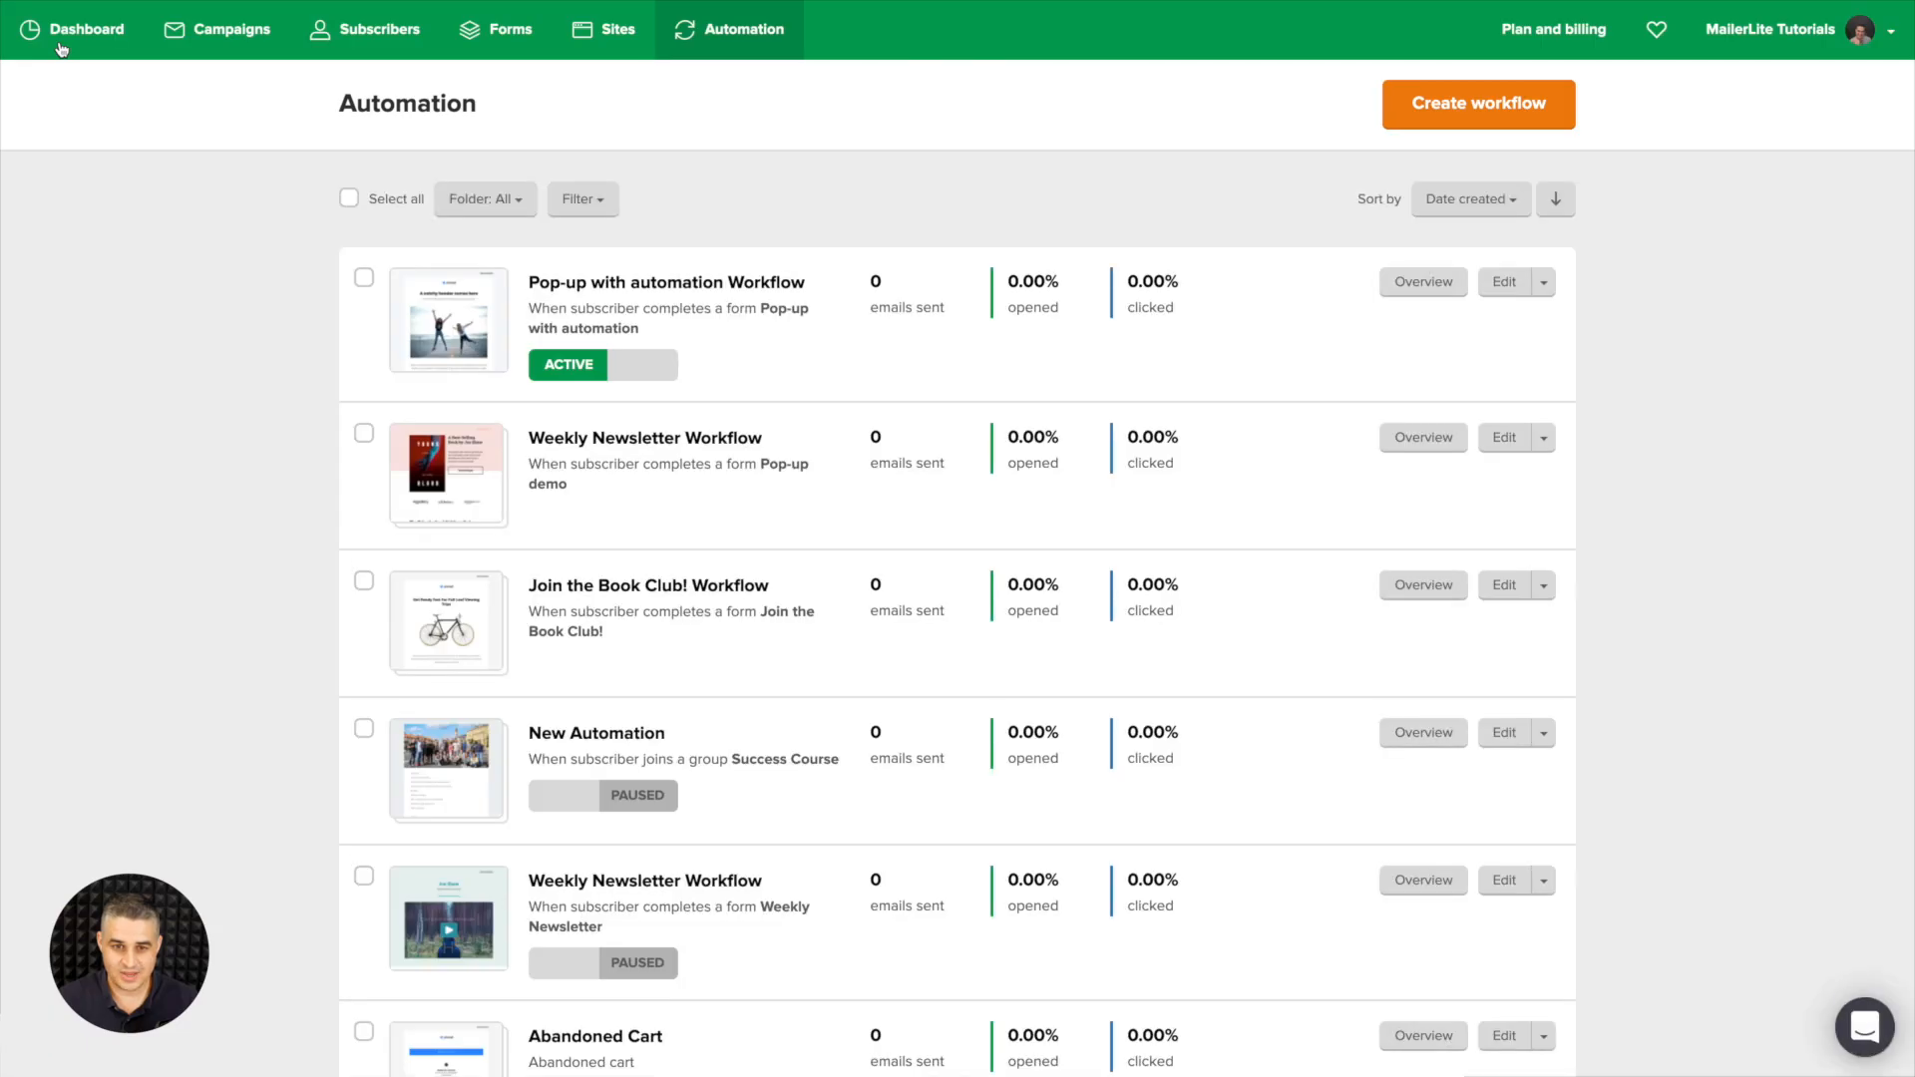
- Open the automations connected to the "Pop-up with automation" form and pause "Pop-up with automation Workflow"
click(509, 39)
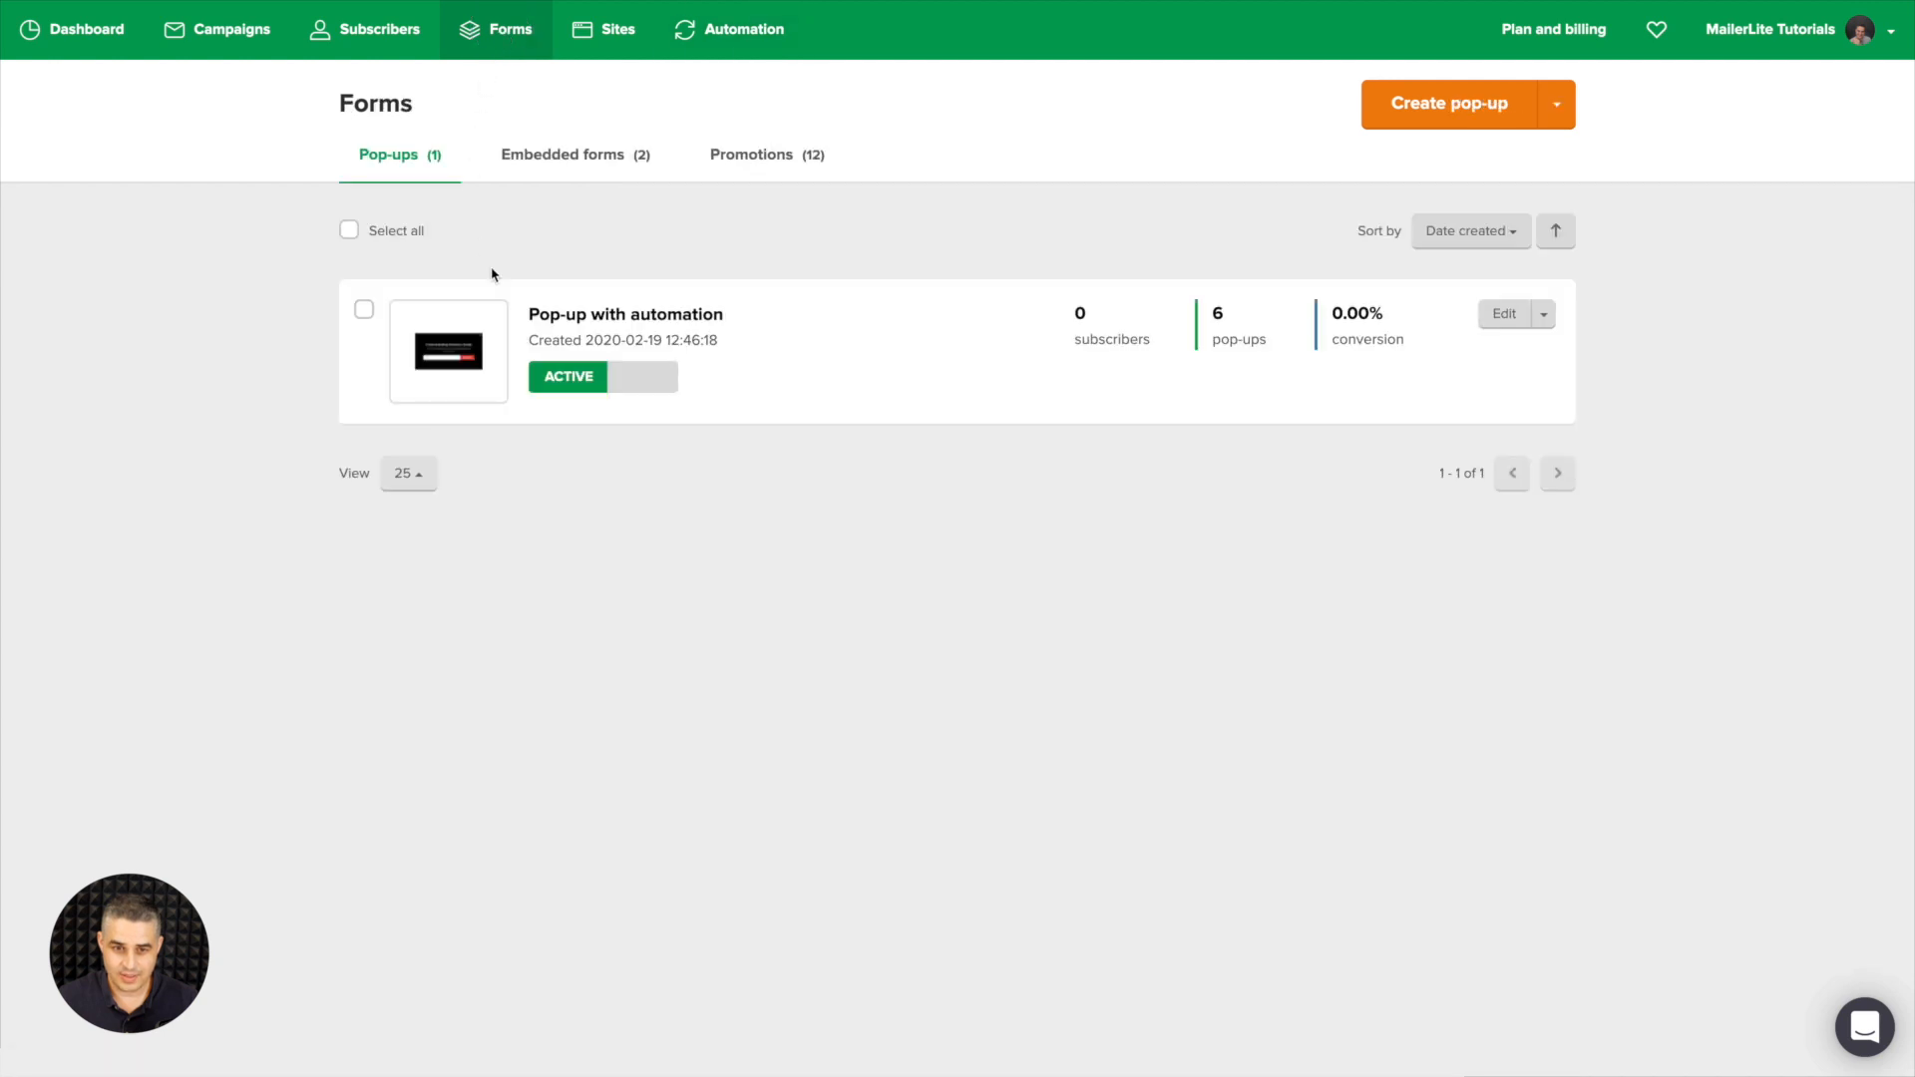
click(634, 311)
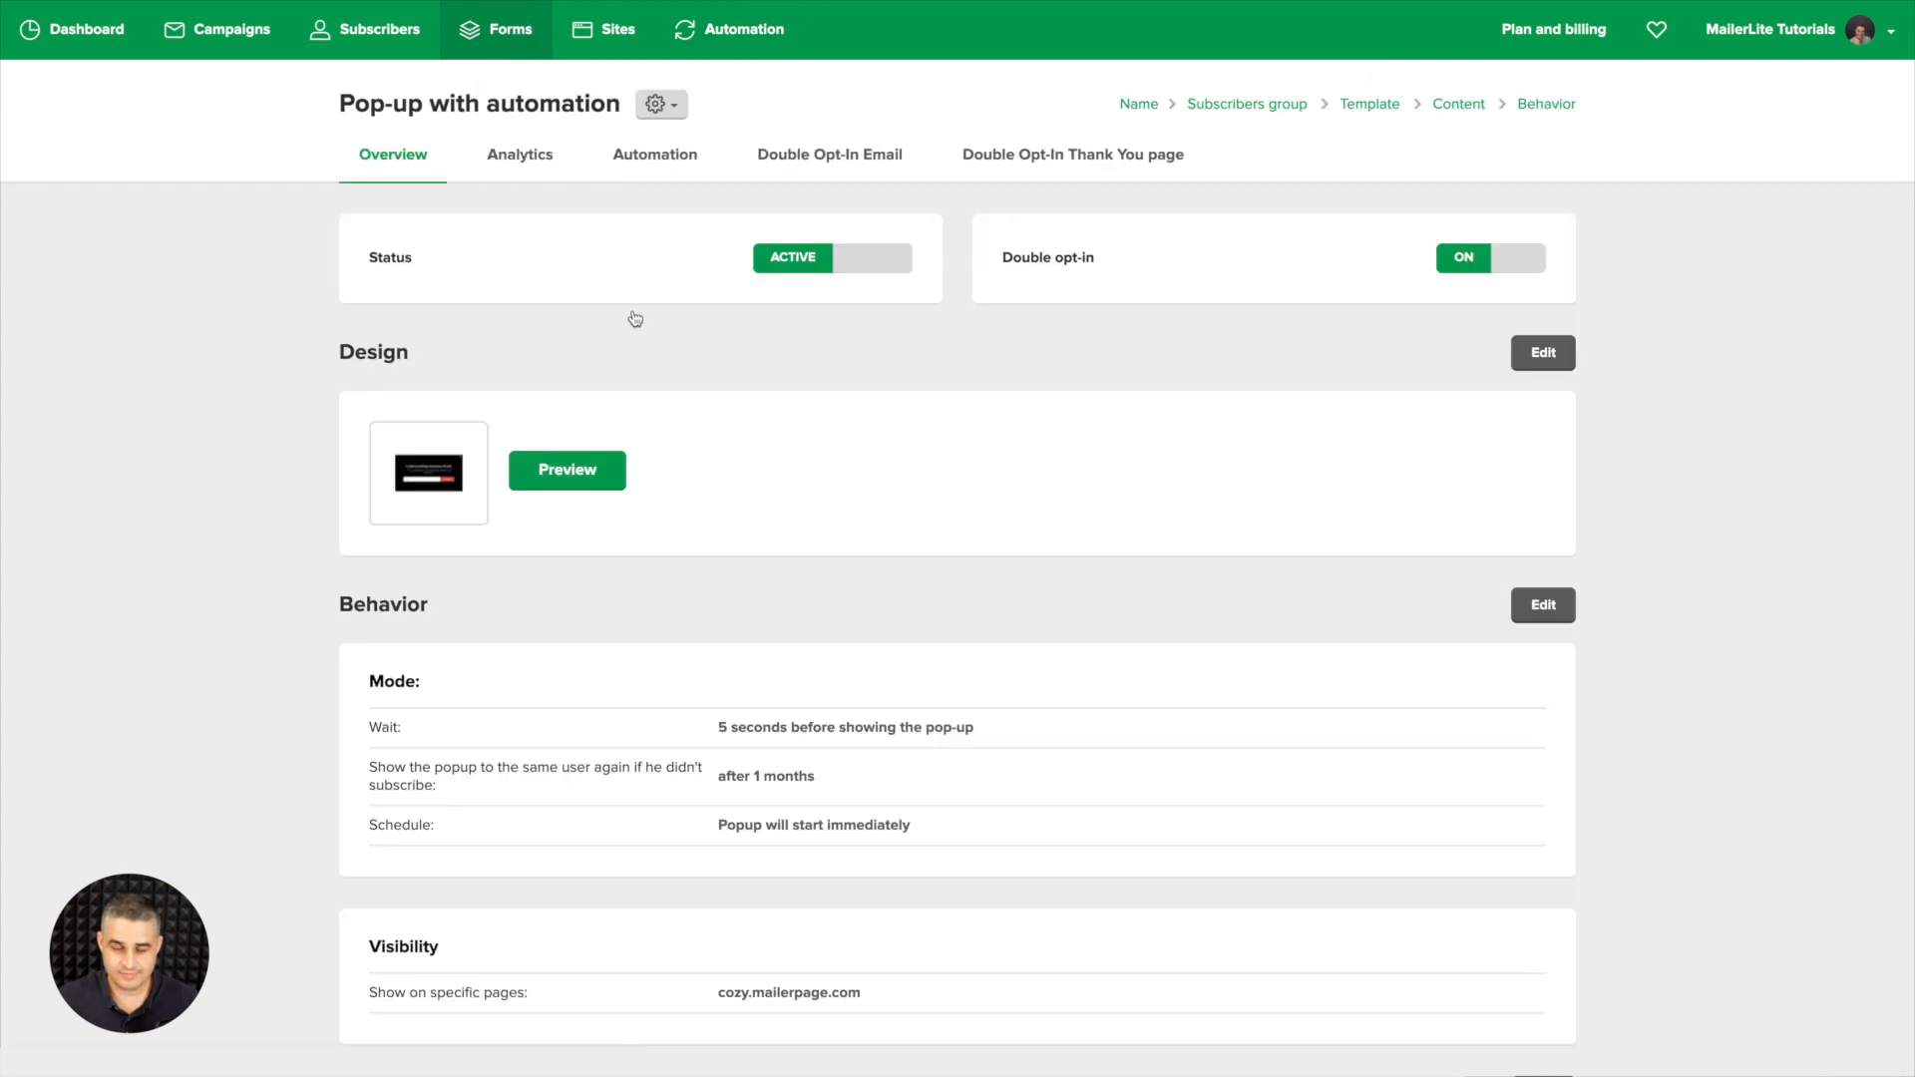
click(681, 167)
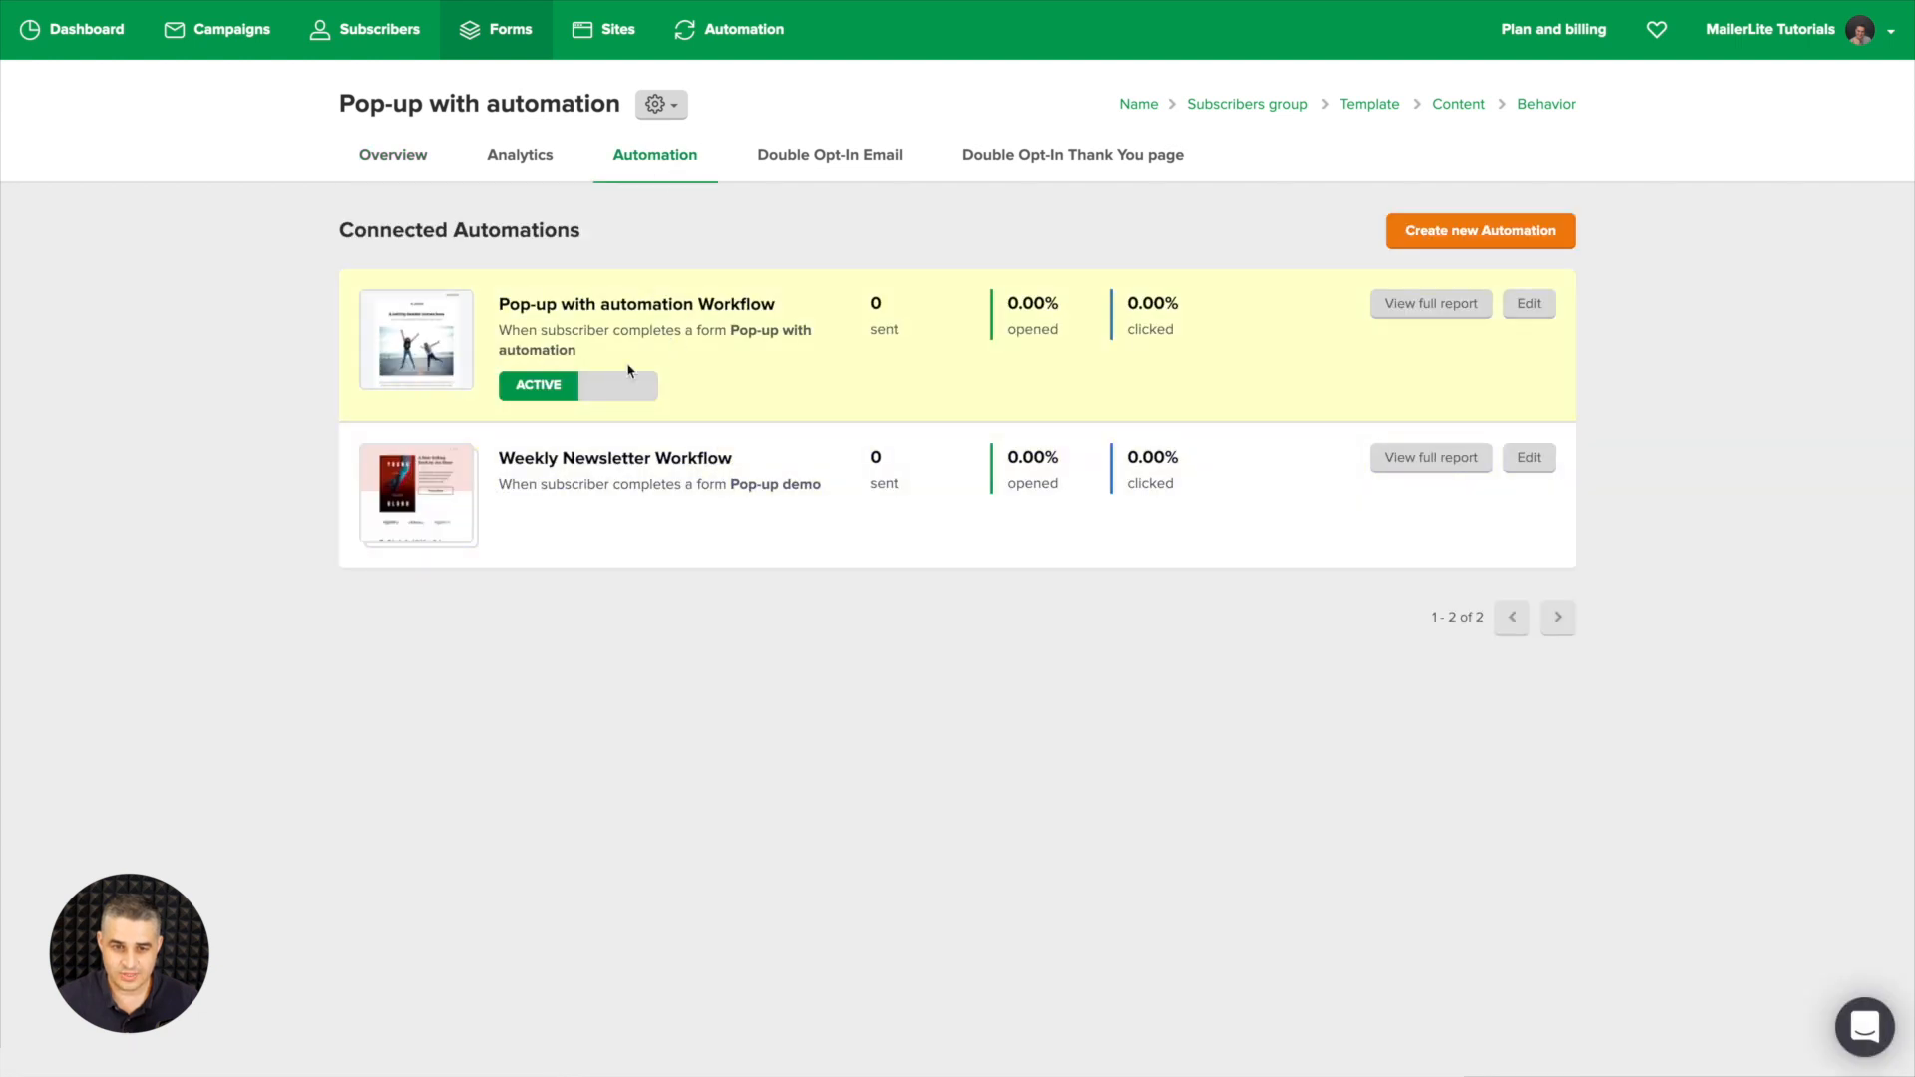
click(592, 392)
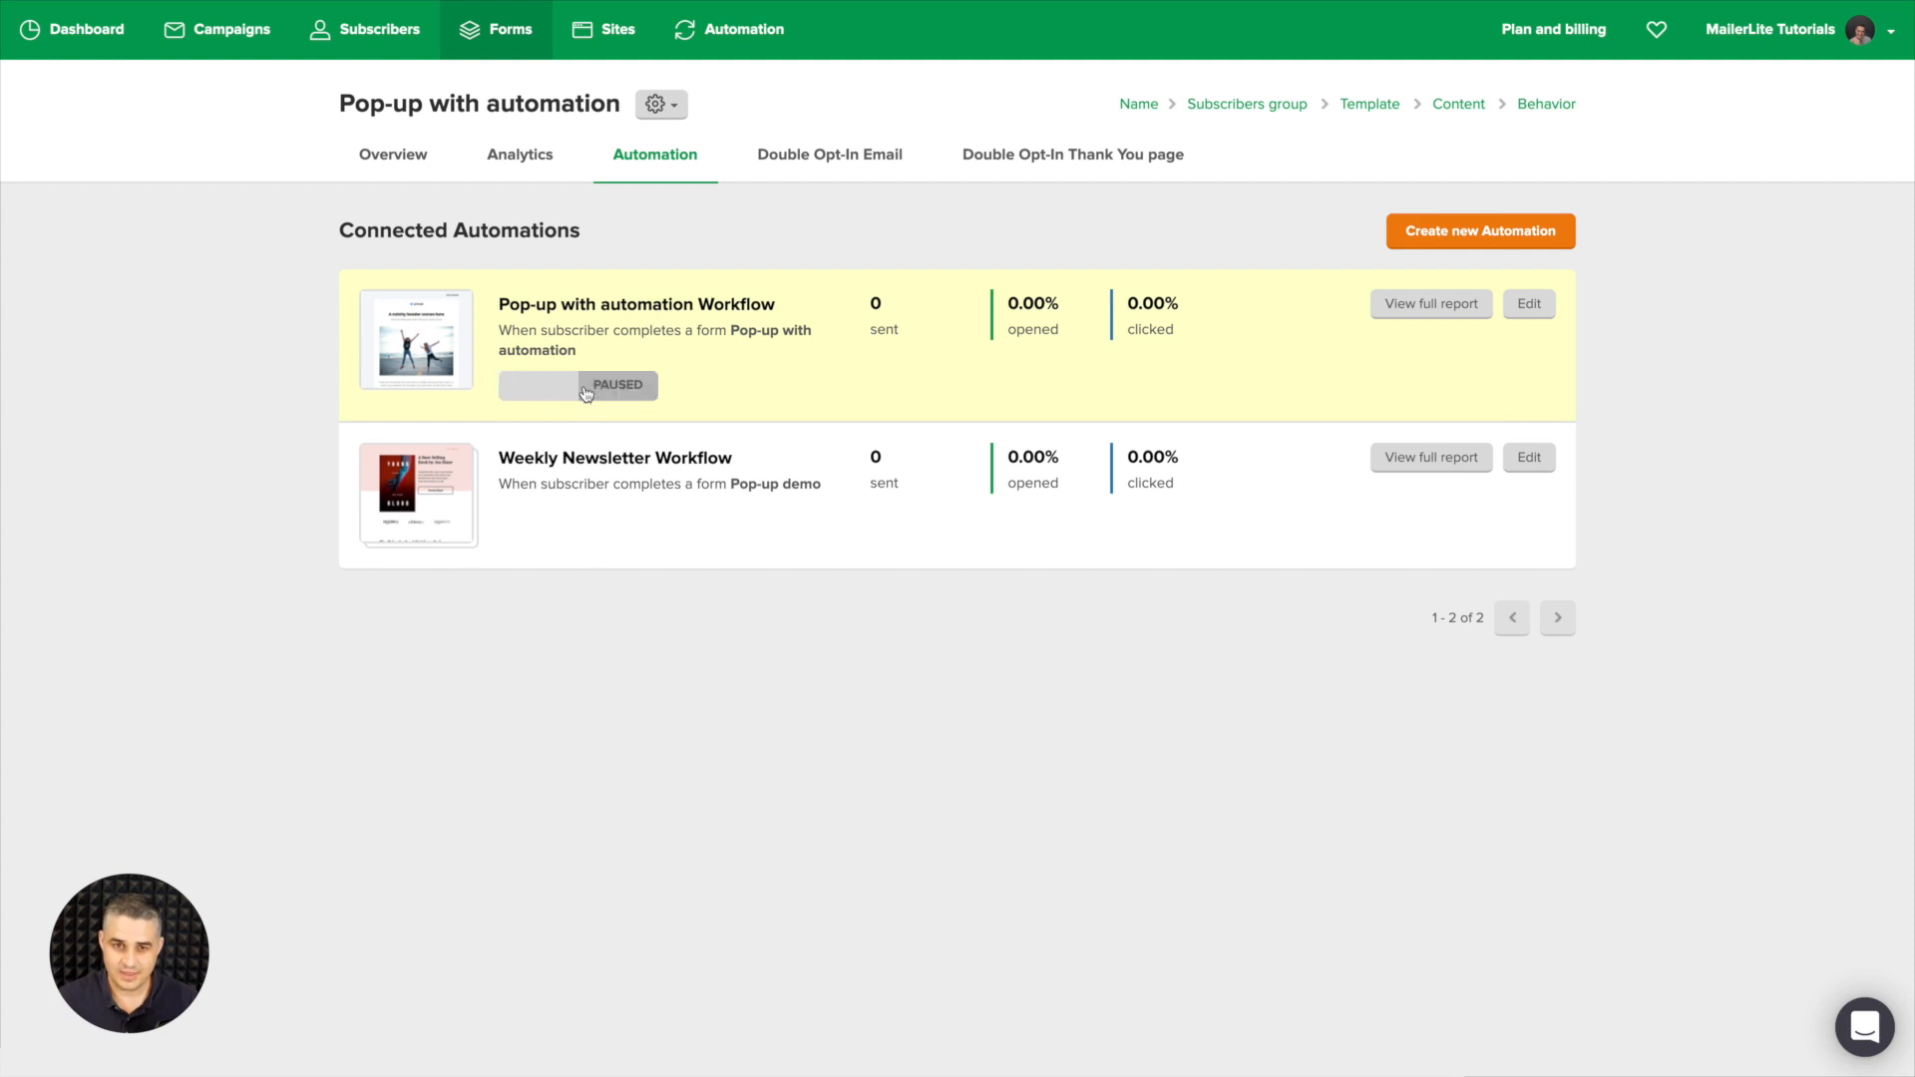
- Look through the list of all automation workflows and the folders available for organizing them
click(730, 37)
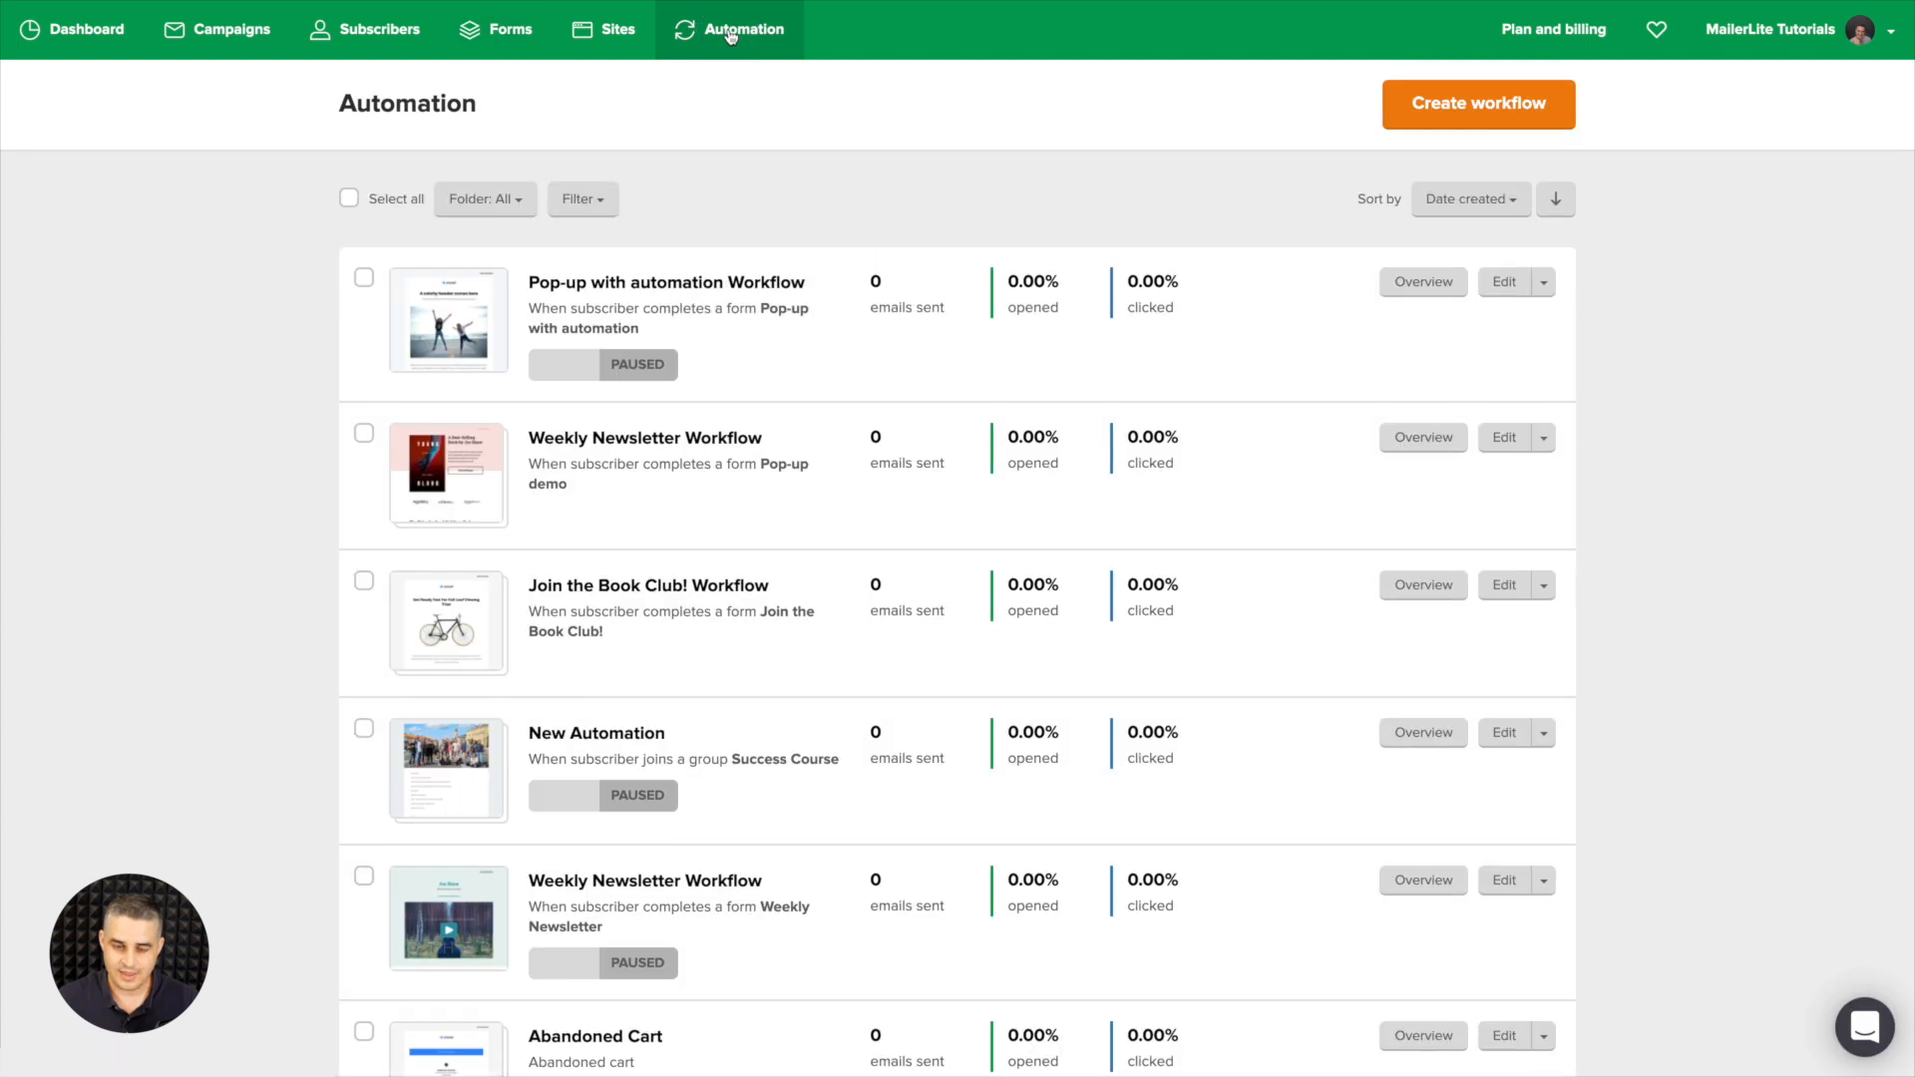
scroll(838, 225, down, 5)
scroll(838, 227, down, 4)
scroll(838, 228, up, 10)
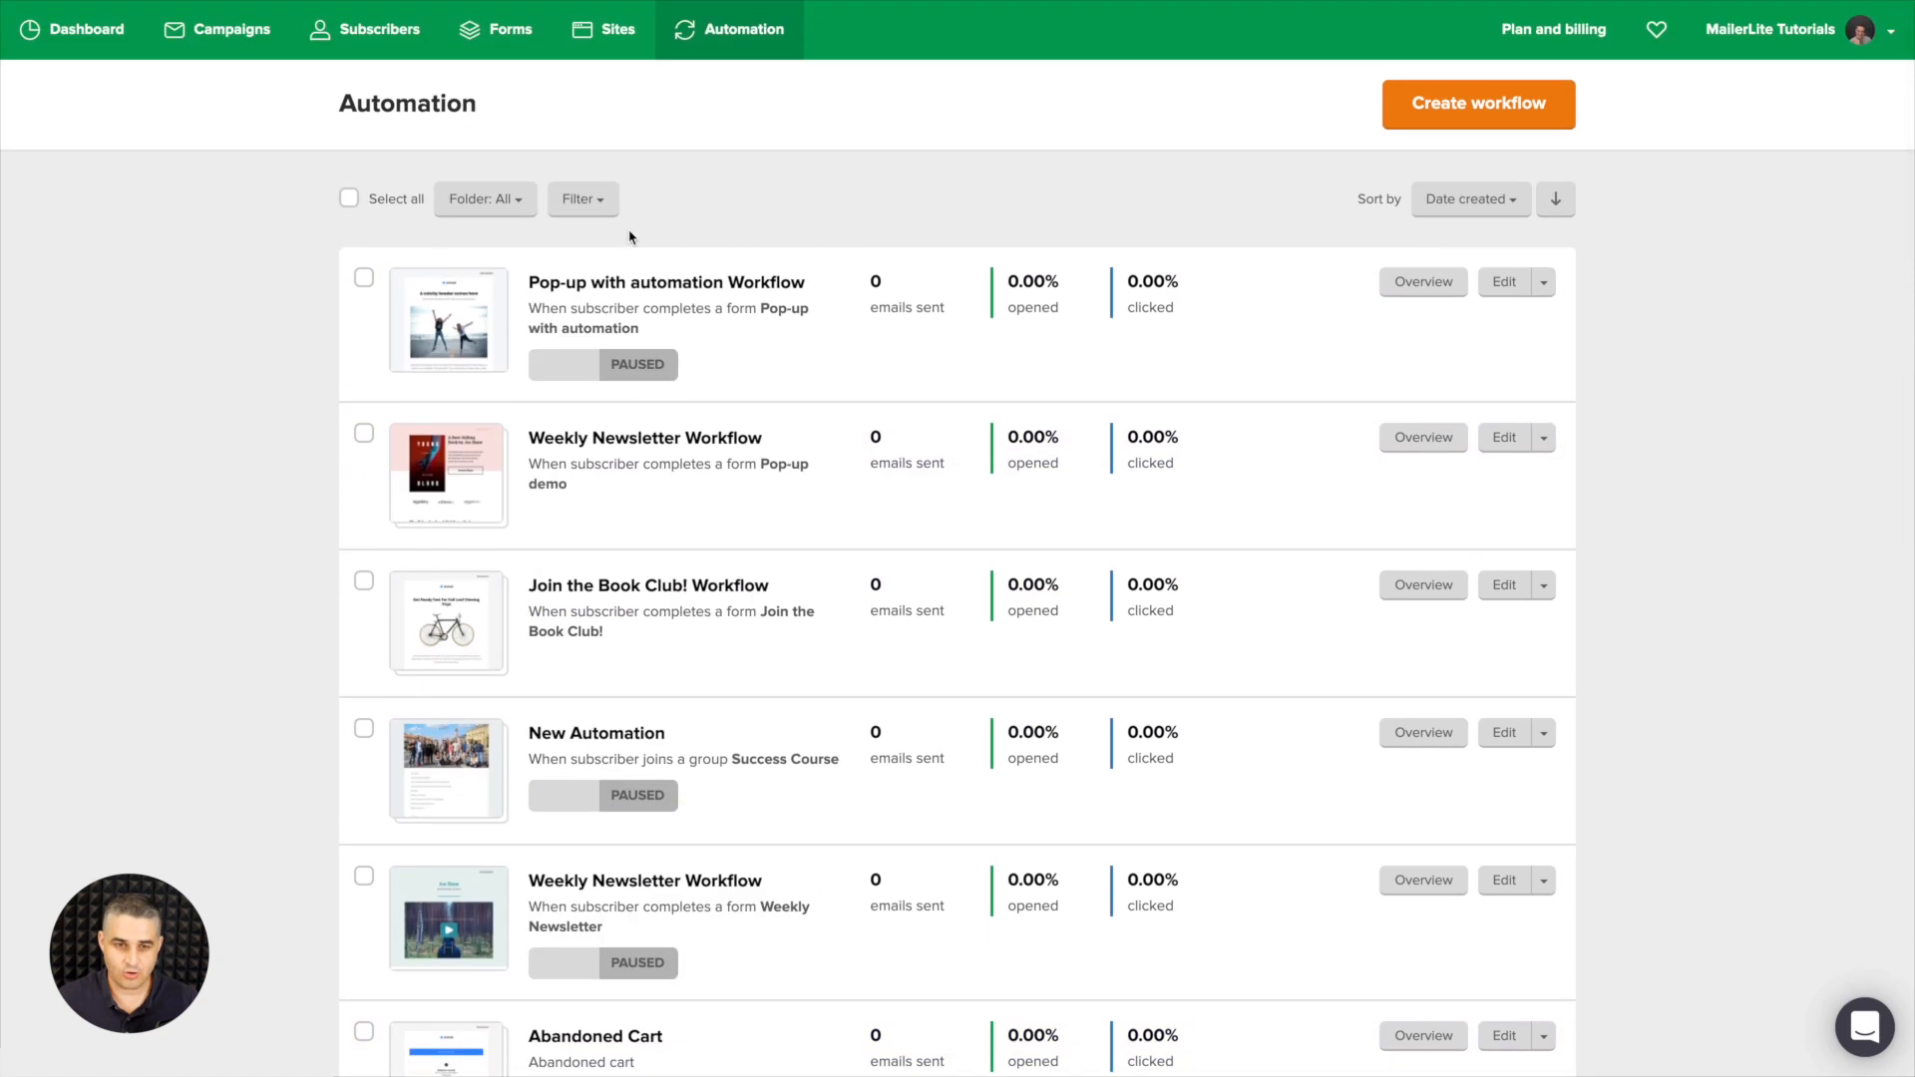
click(481, 205)
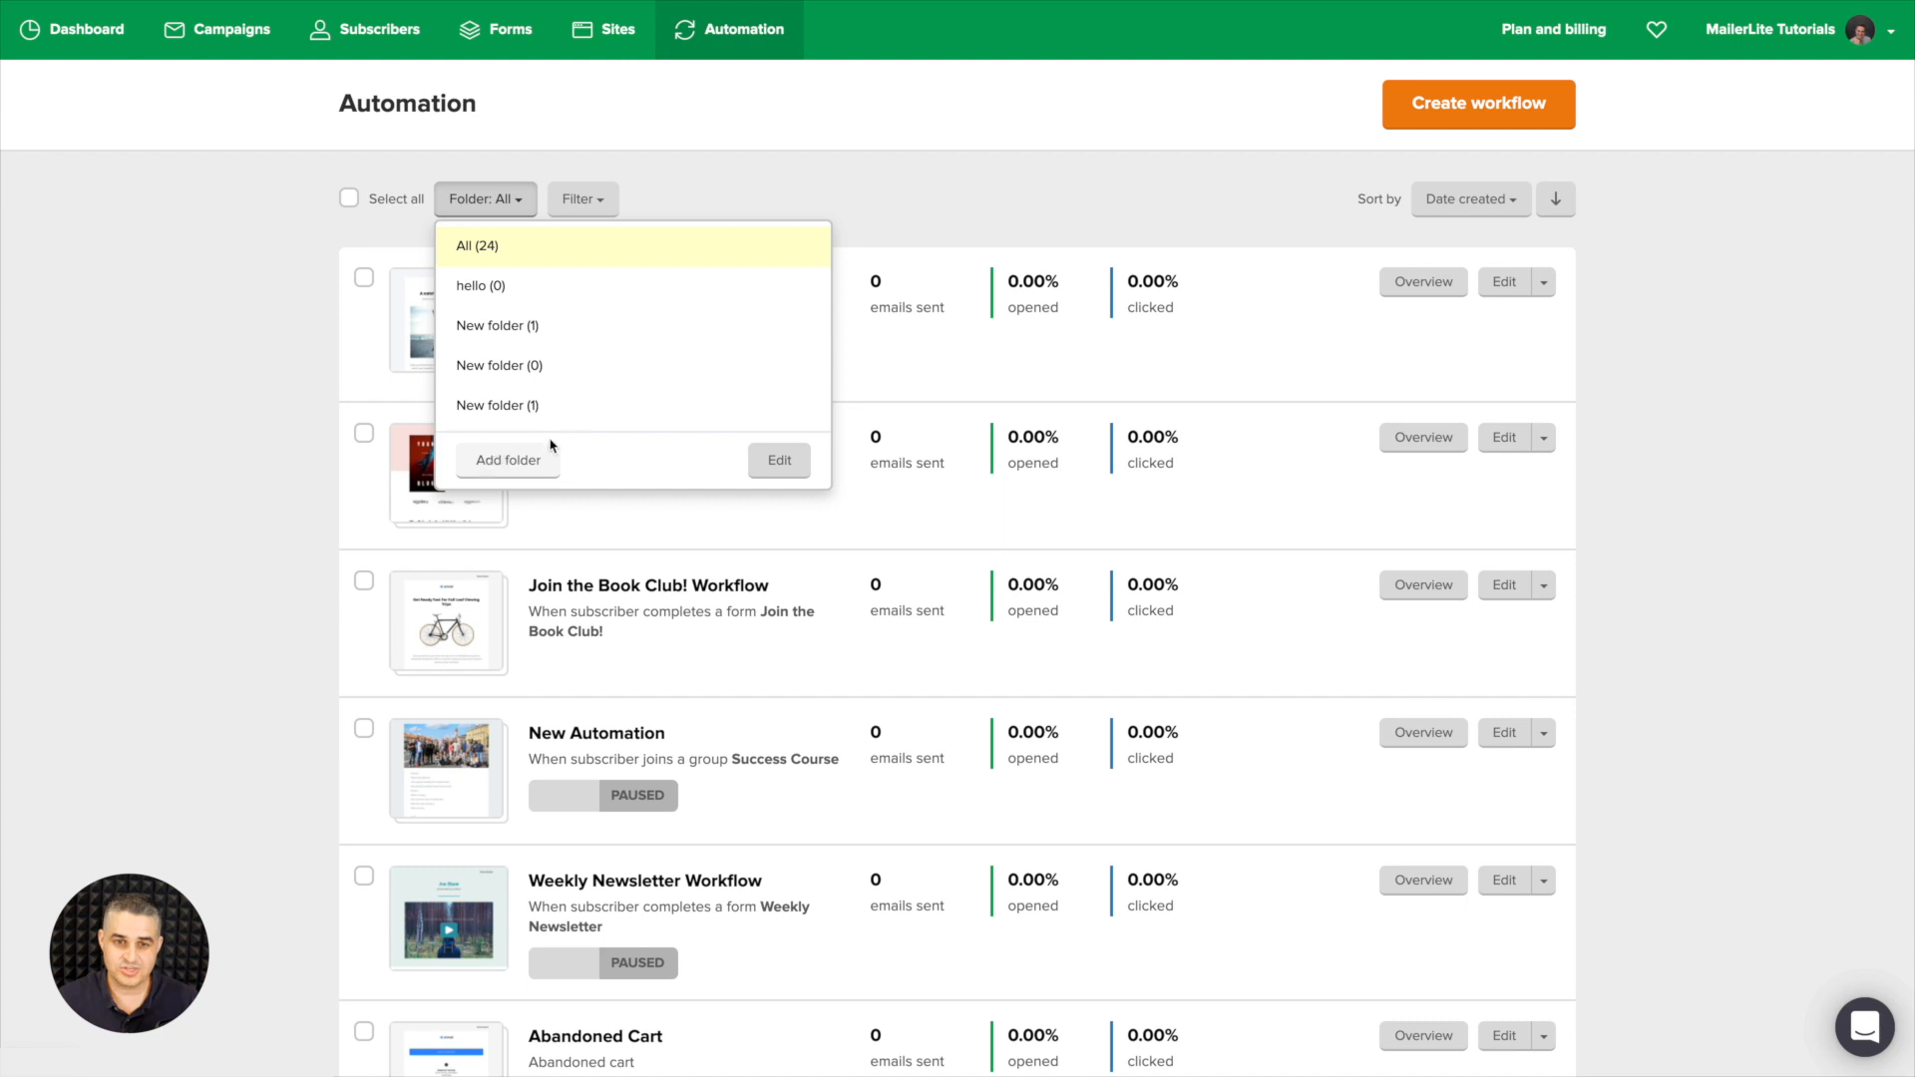
click(623, 203)
- Examine the subscriber group and status options for filtering the automation workflows
click(599, 203)
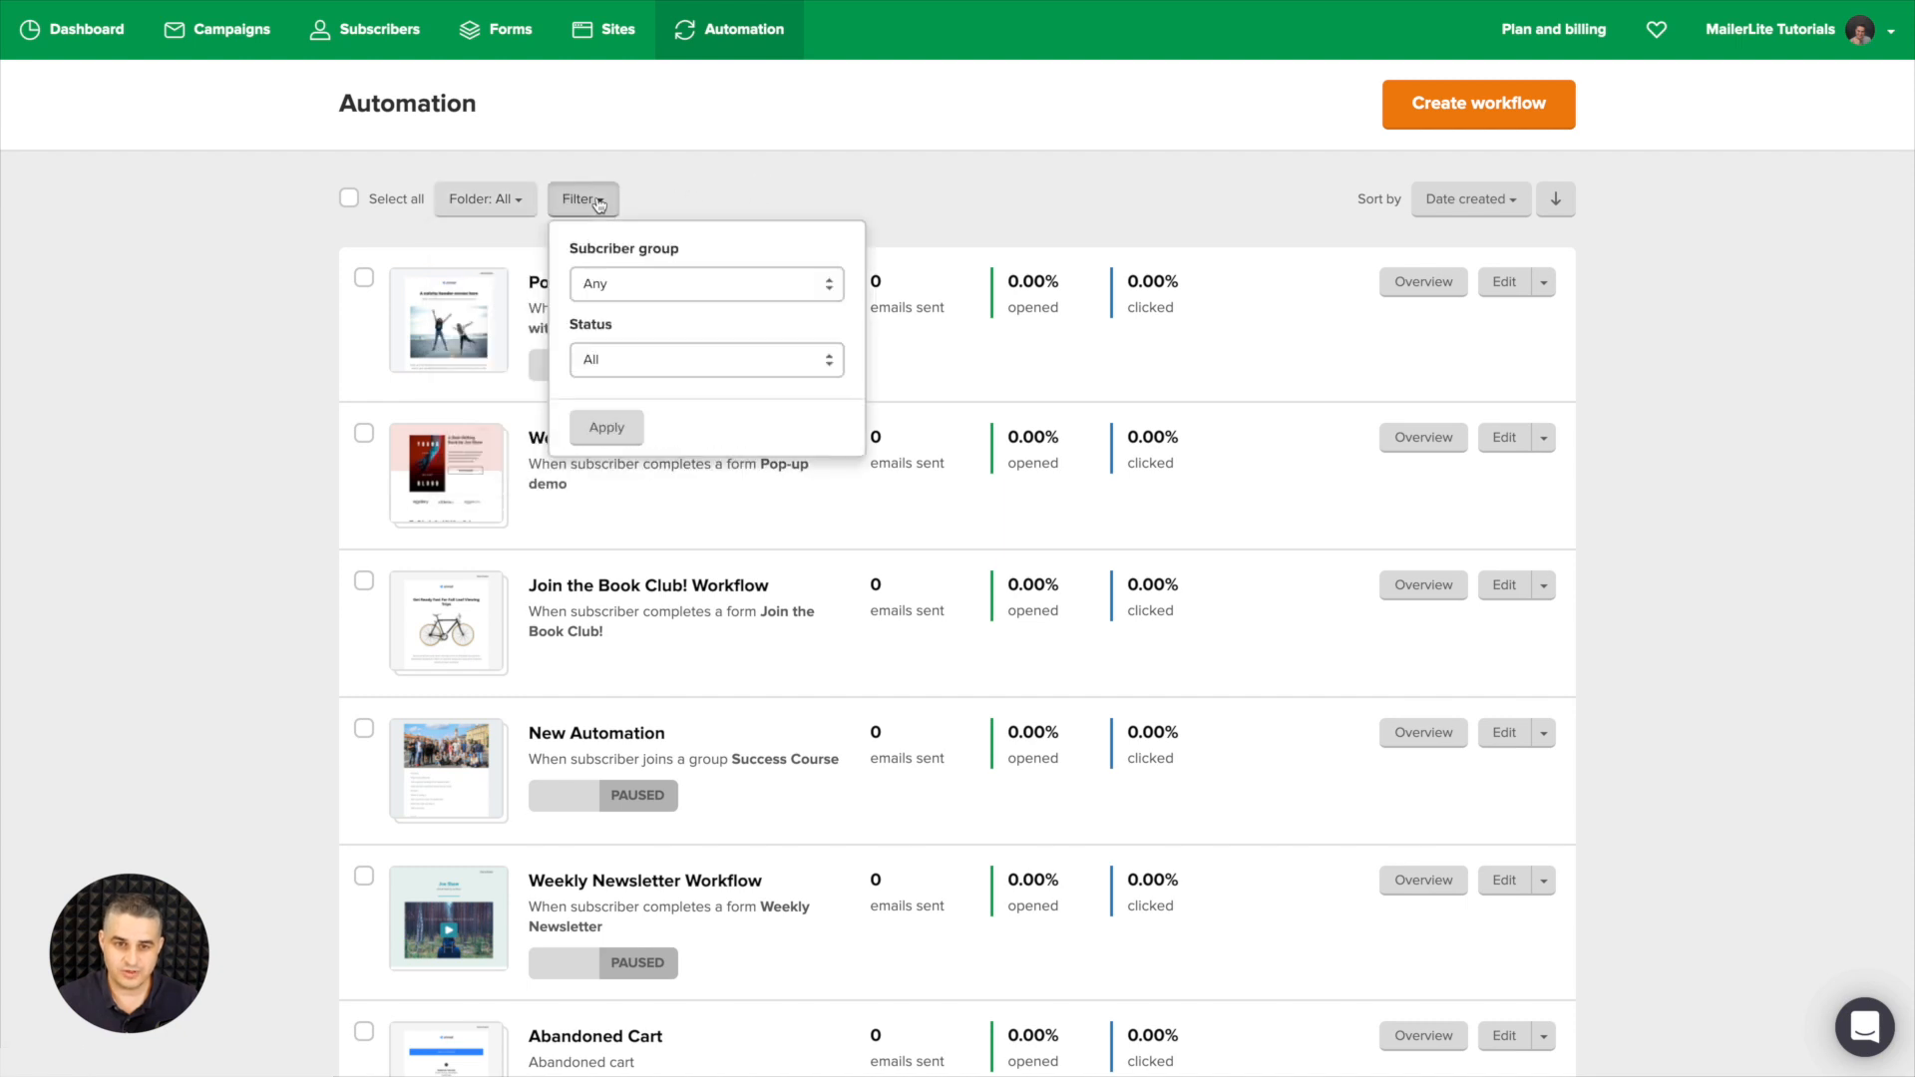
click(626, 286)
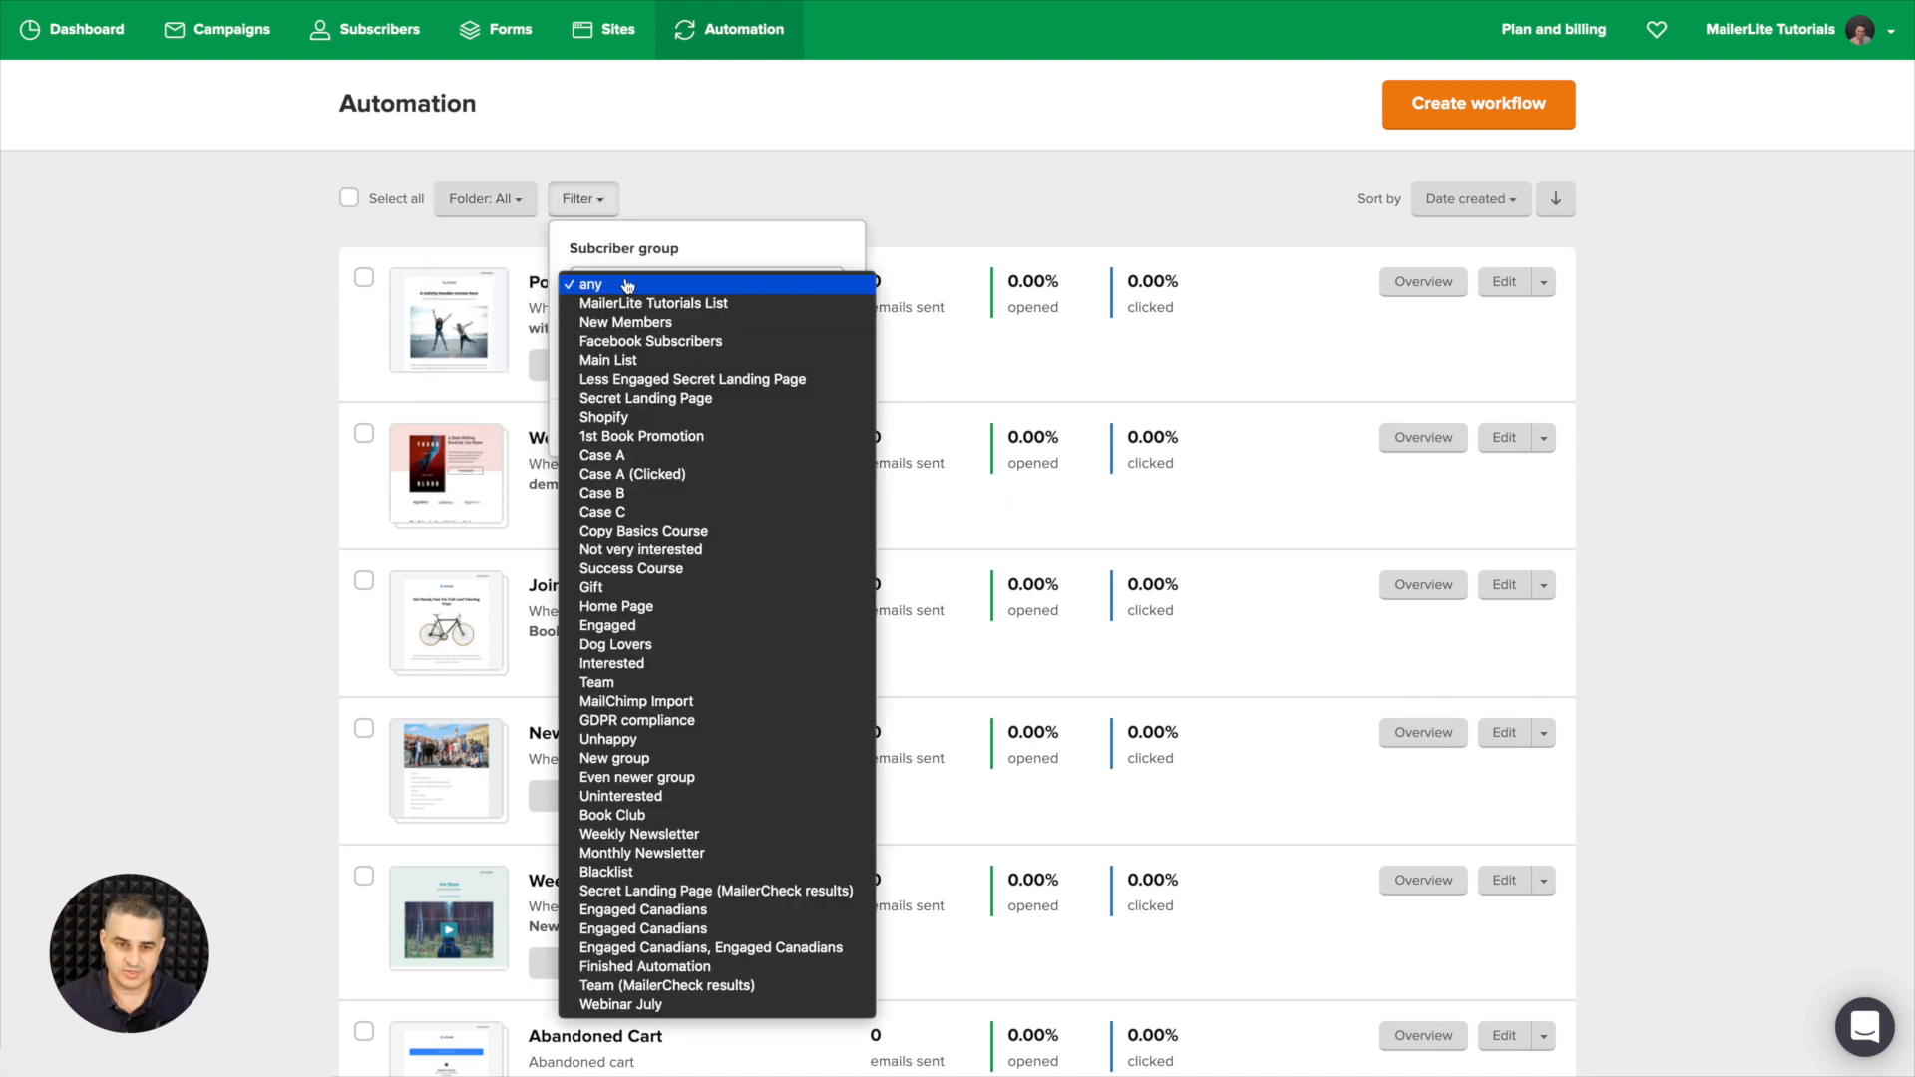
click(698, 267)
click(632, 371)
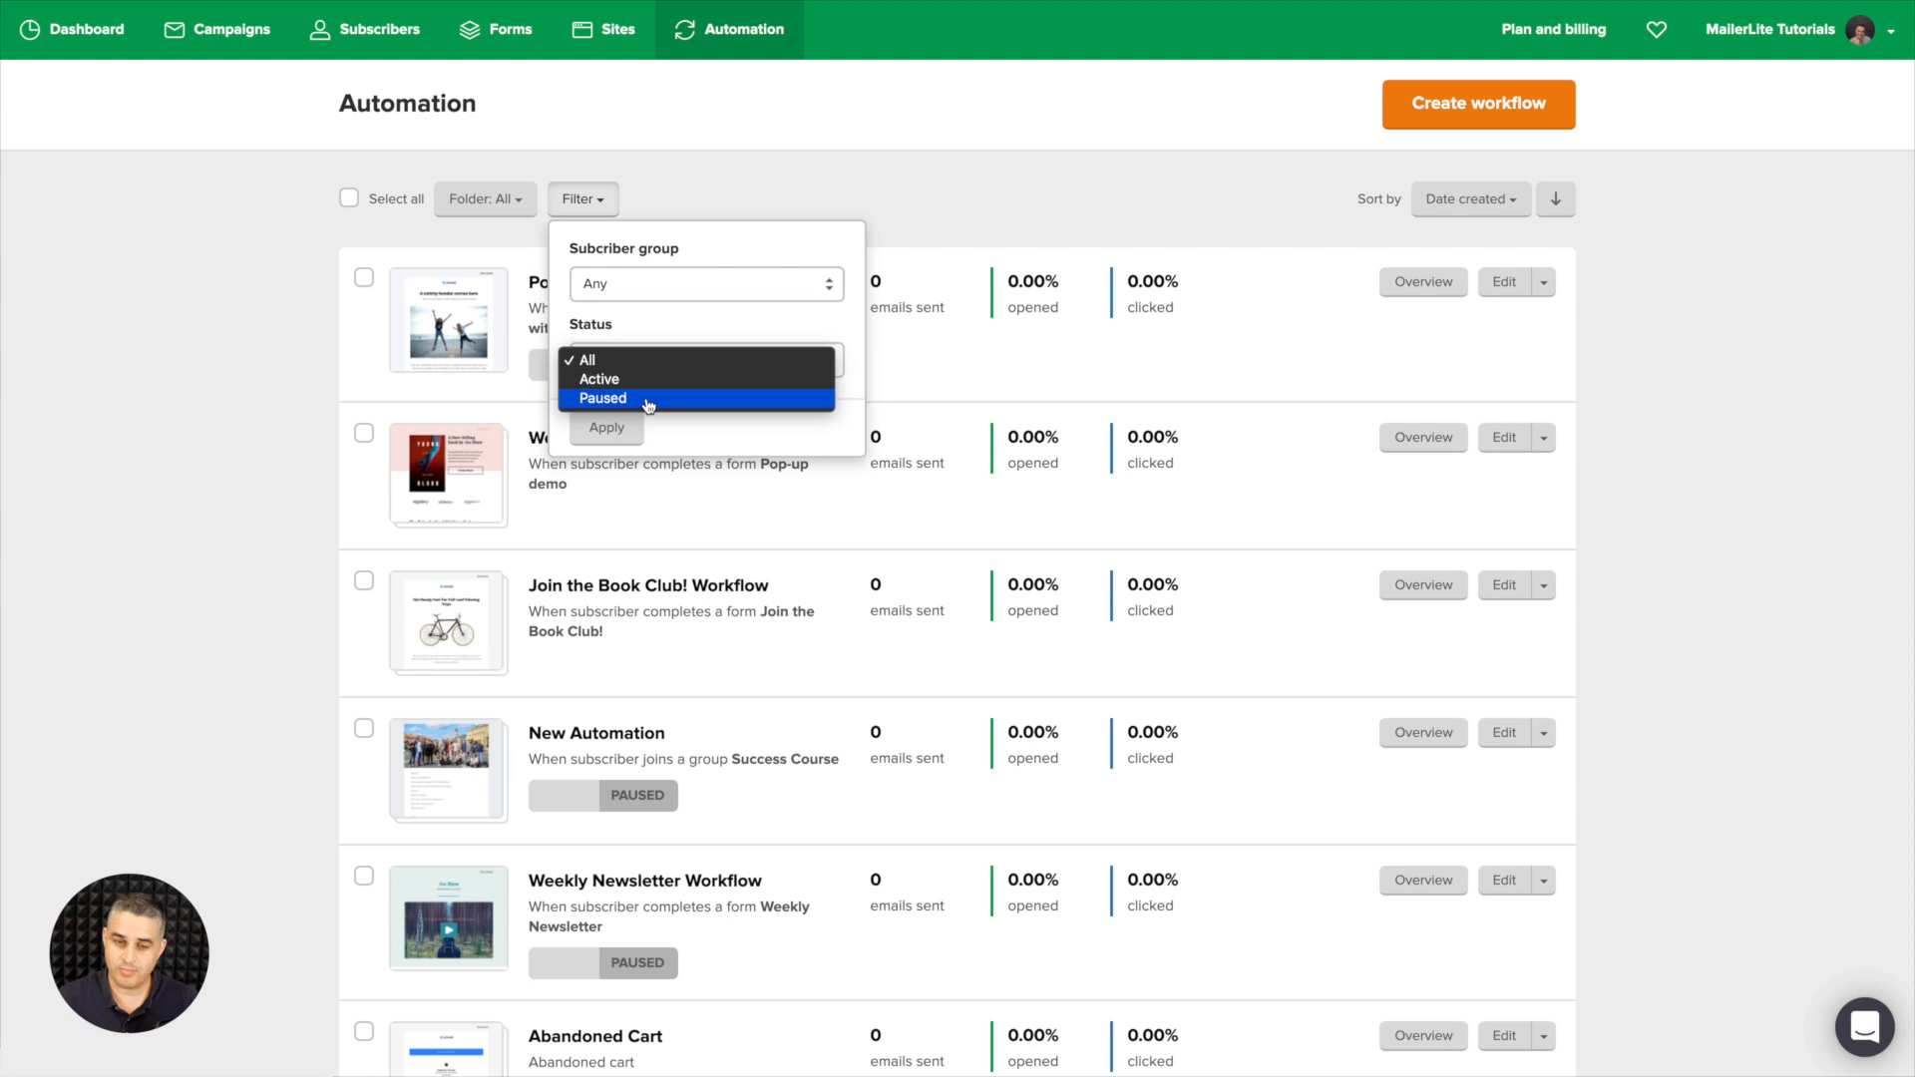
click(1069, 206)
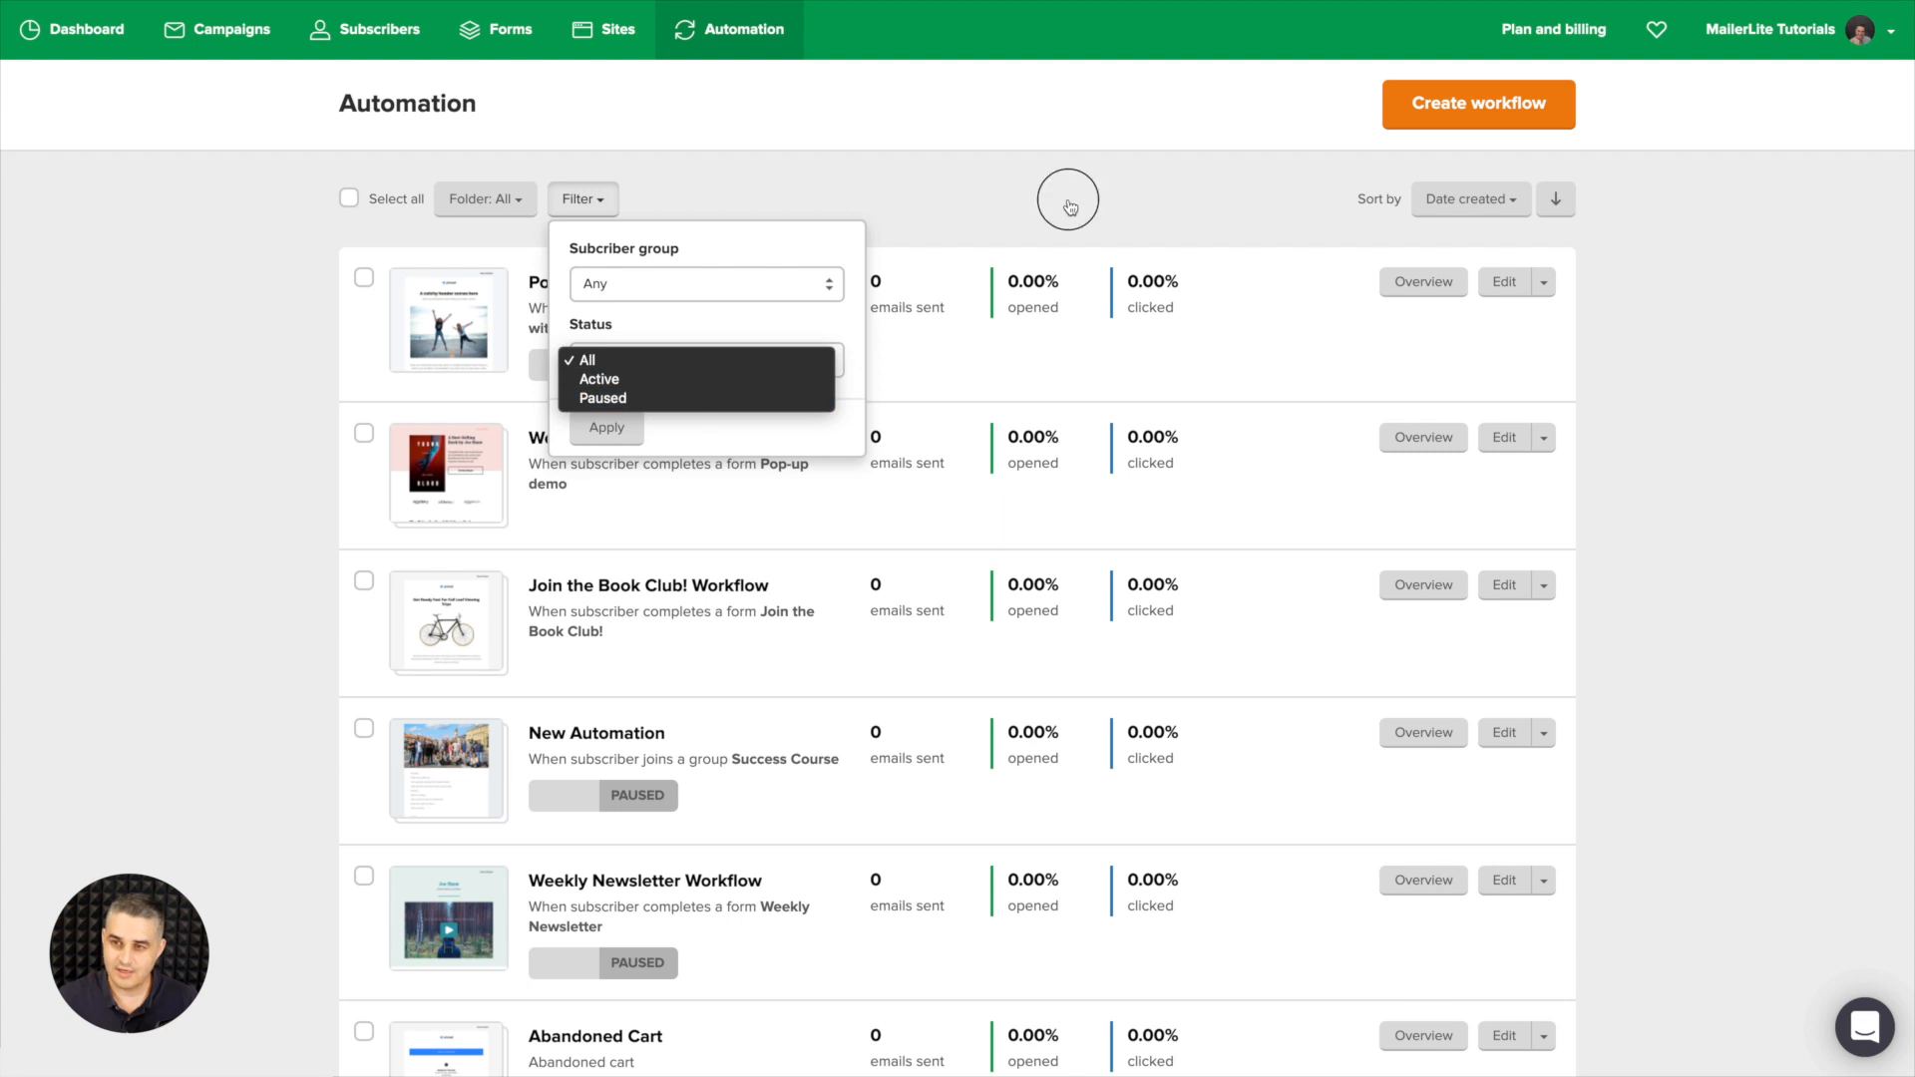
- Examine the sort criteria for the automation workflows, browse the list, and compare its order by date created in both directions
click(1493, 209)
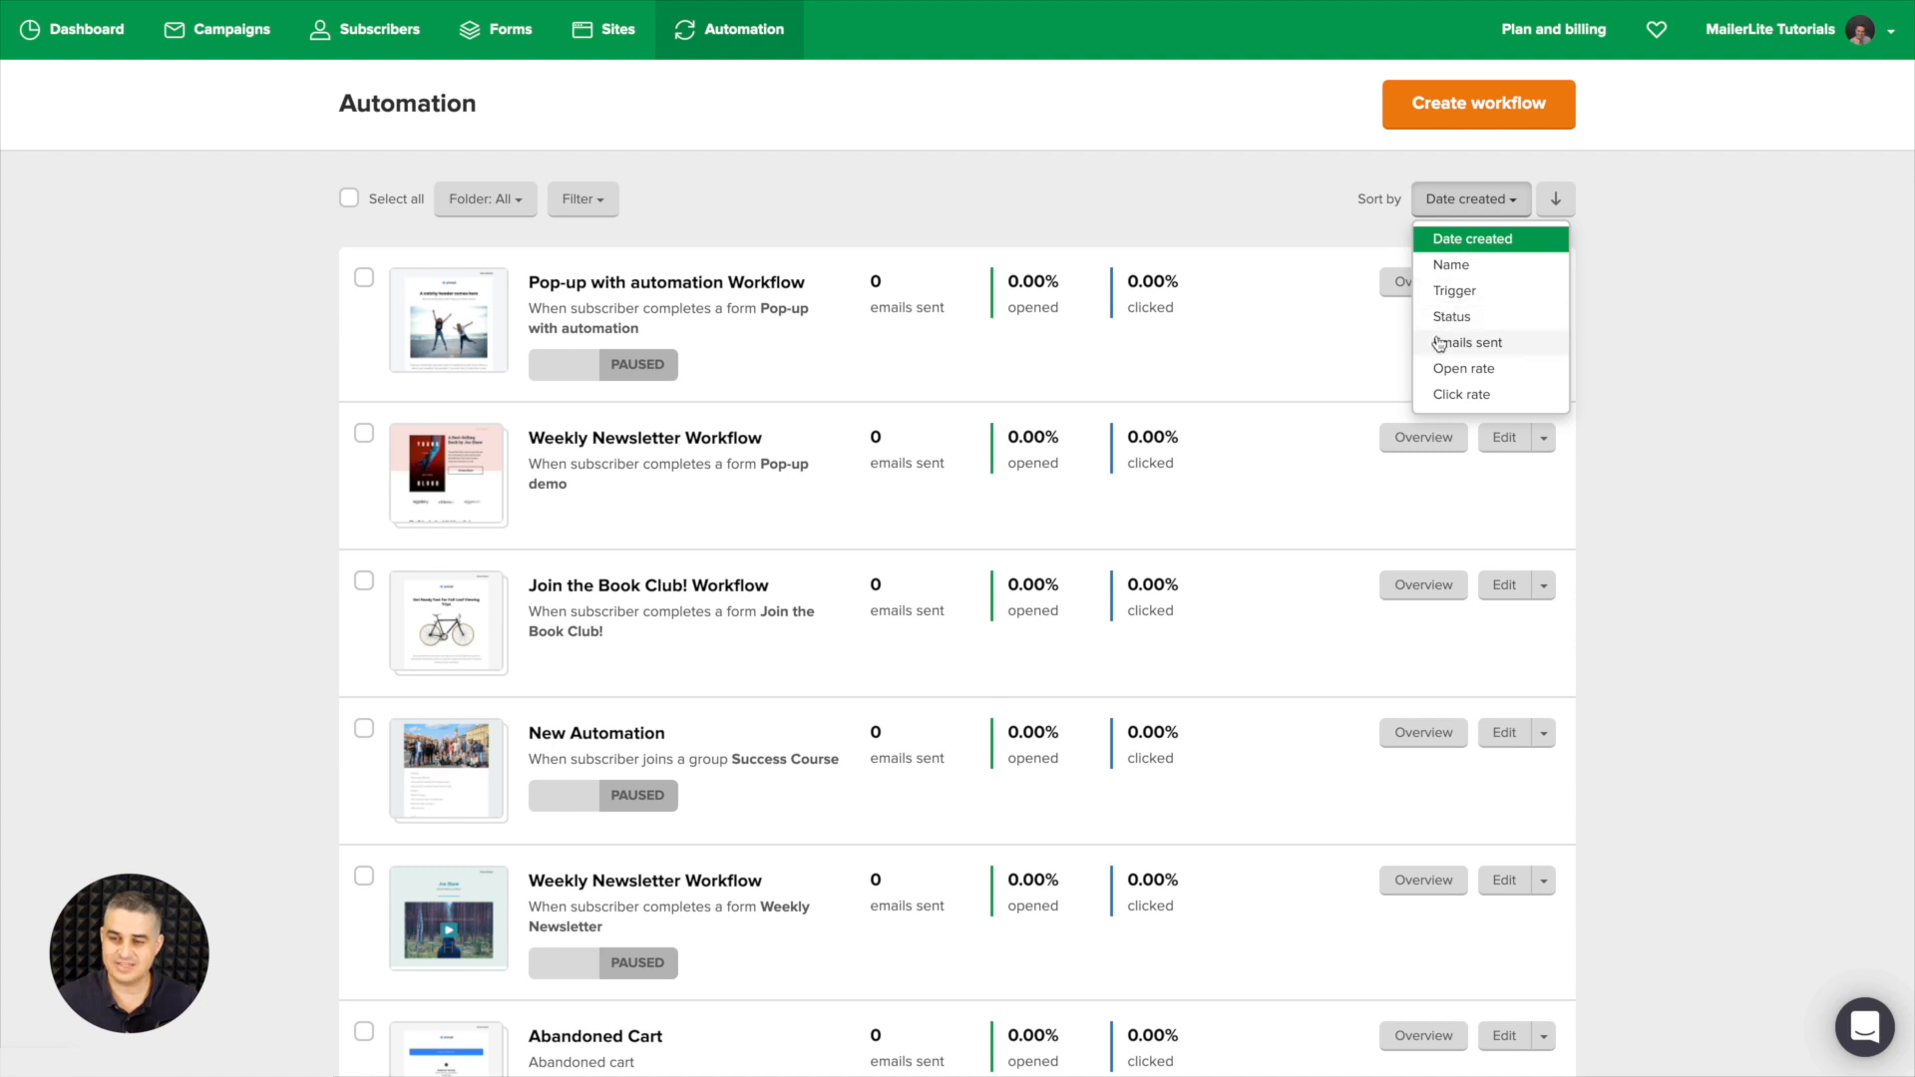
scroll(1445, 387, down, 1)
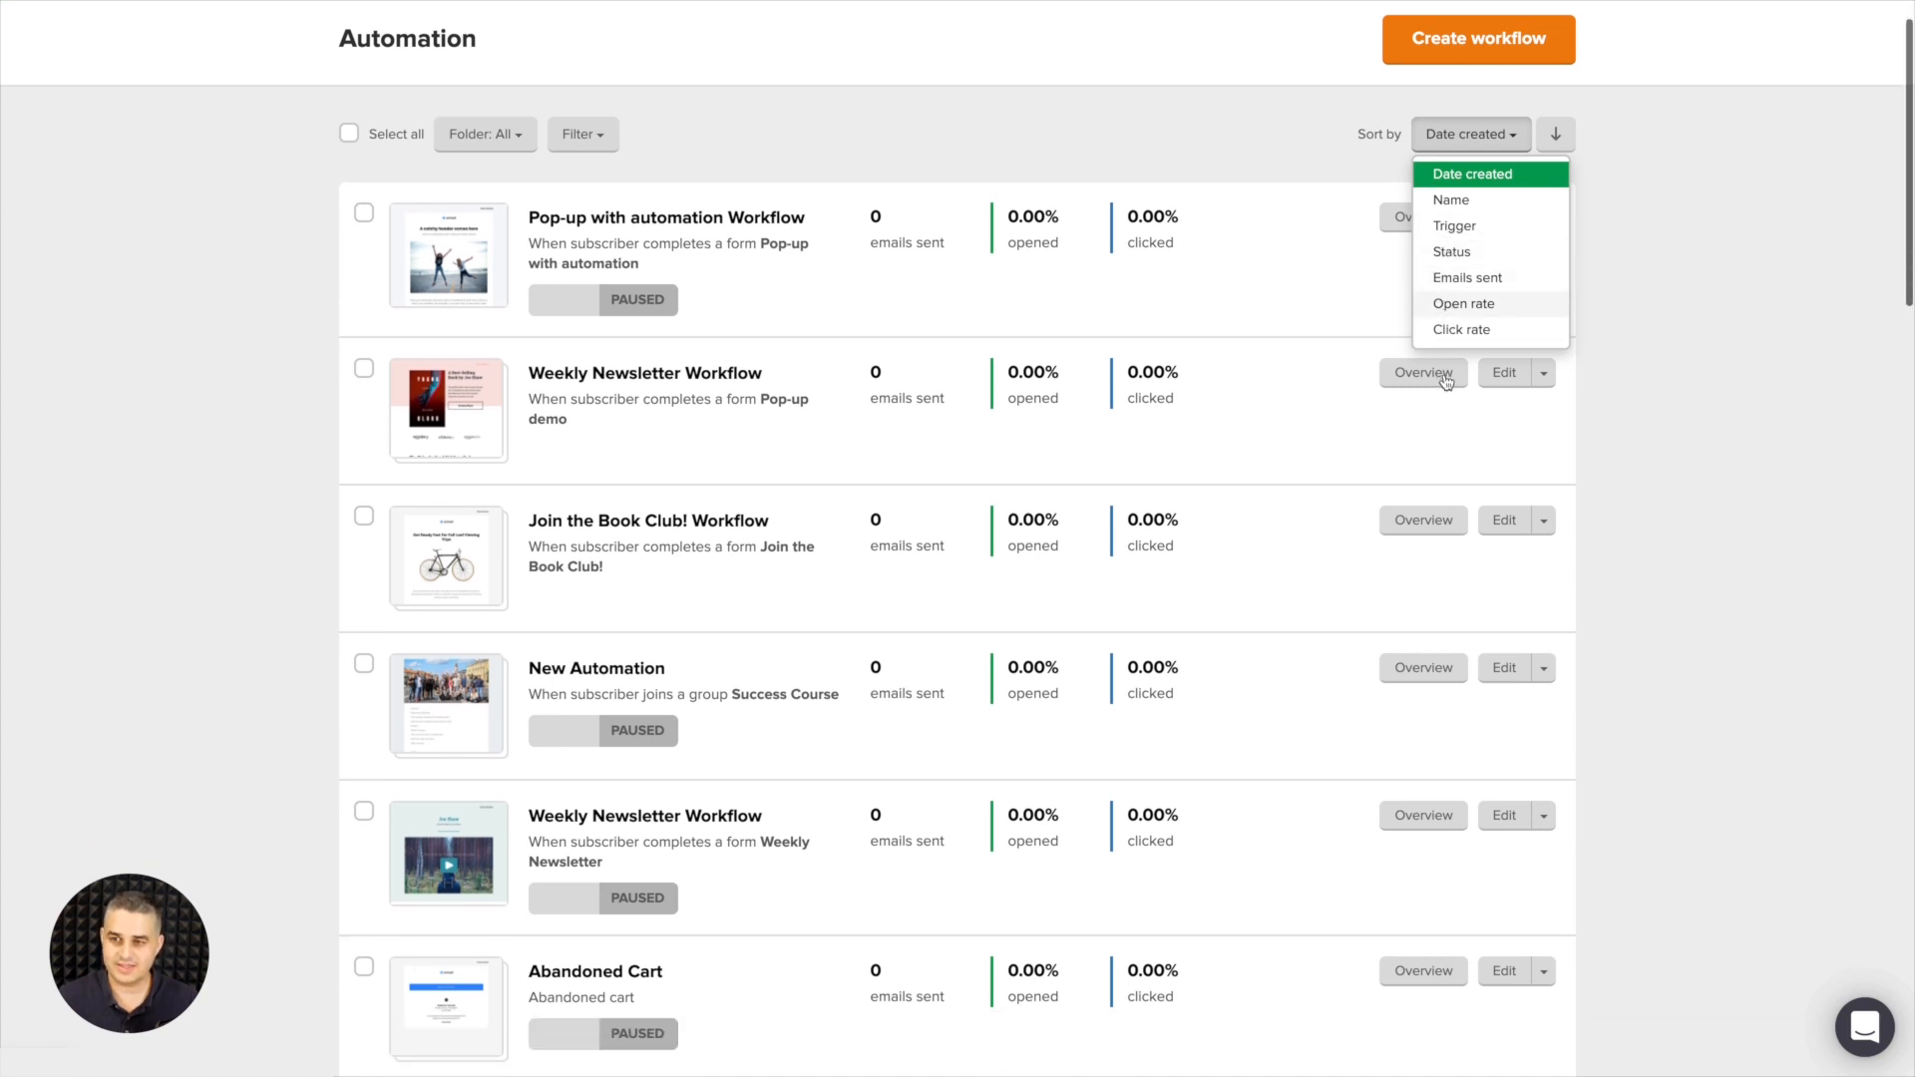
scroll(1445, 387, up, 1)
click(1474, 220)
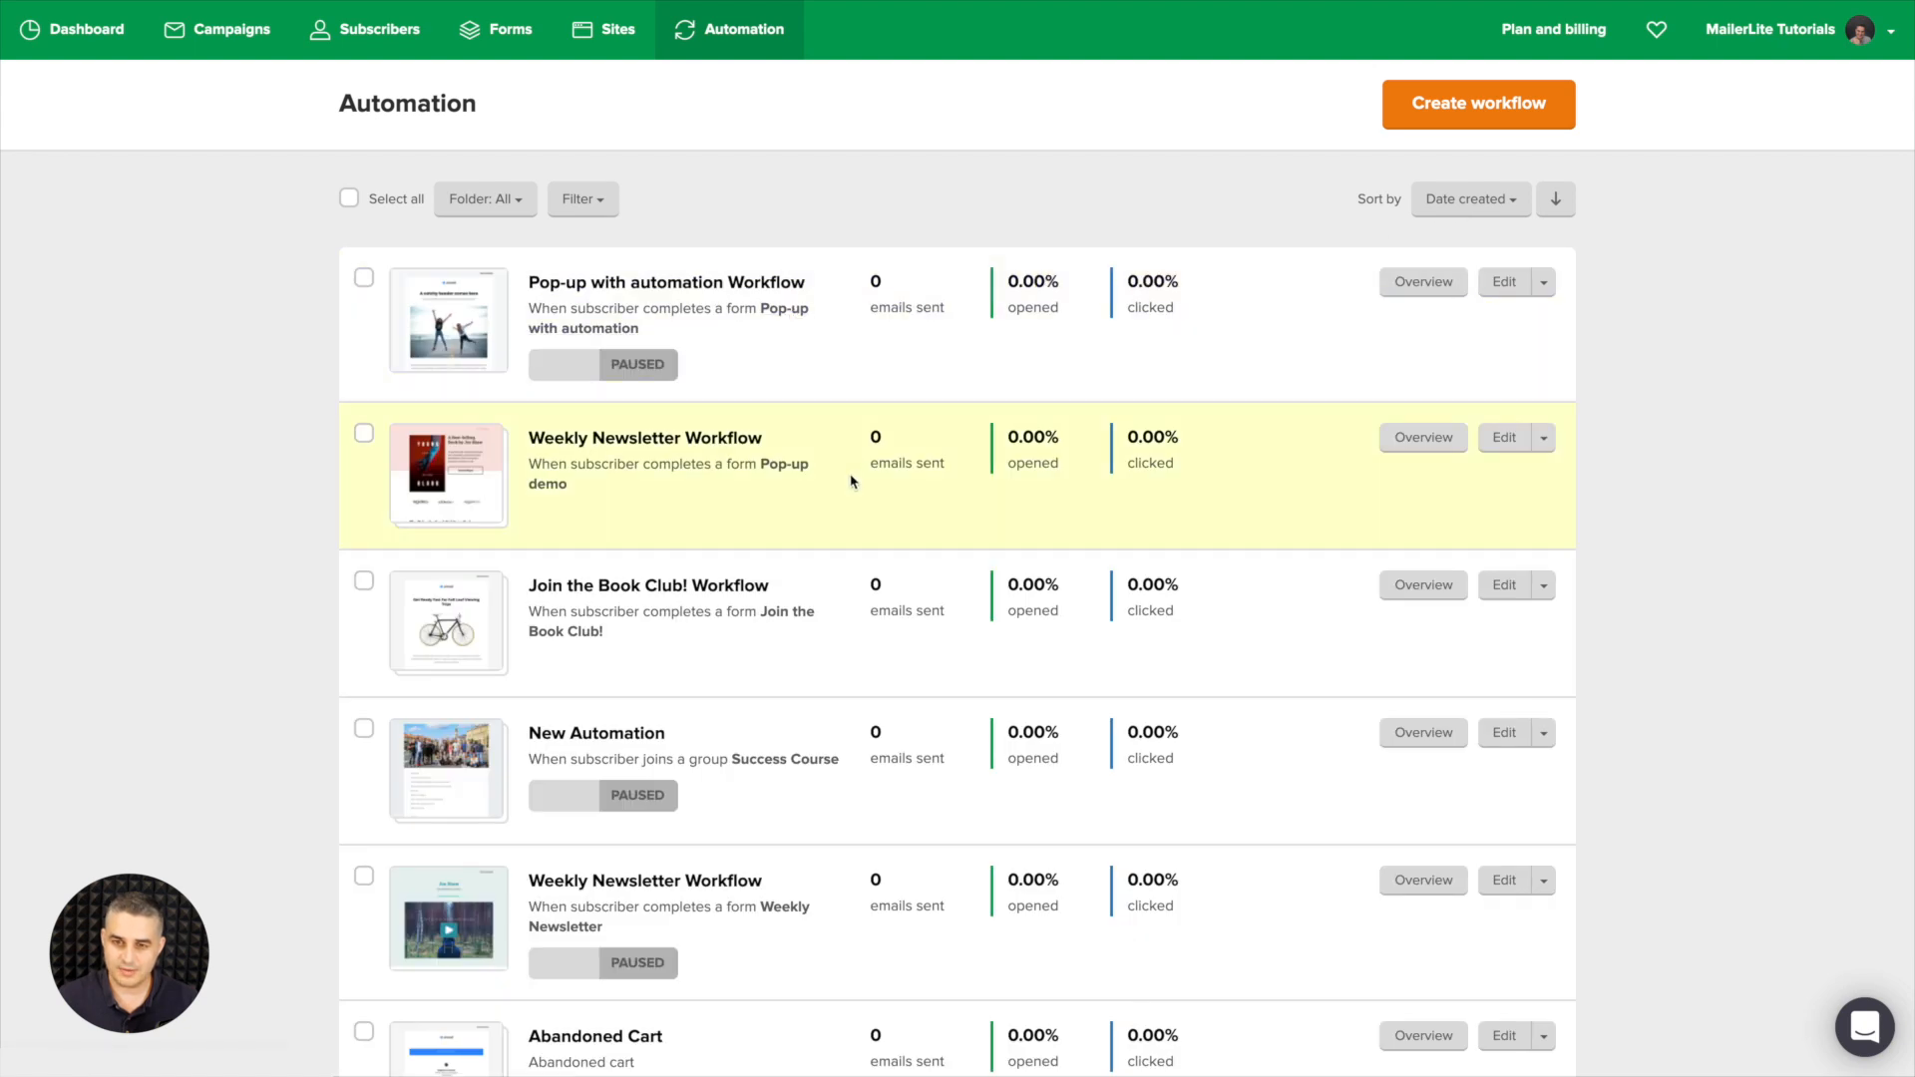
scroll(939, 424, down, 3)
scroll(939, 427, up, 3)
scroll(939, 427, down, 10)
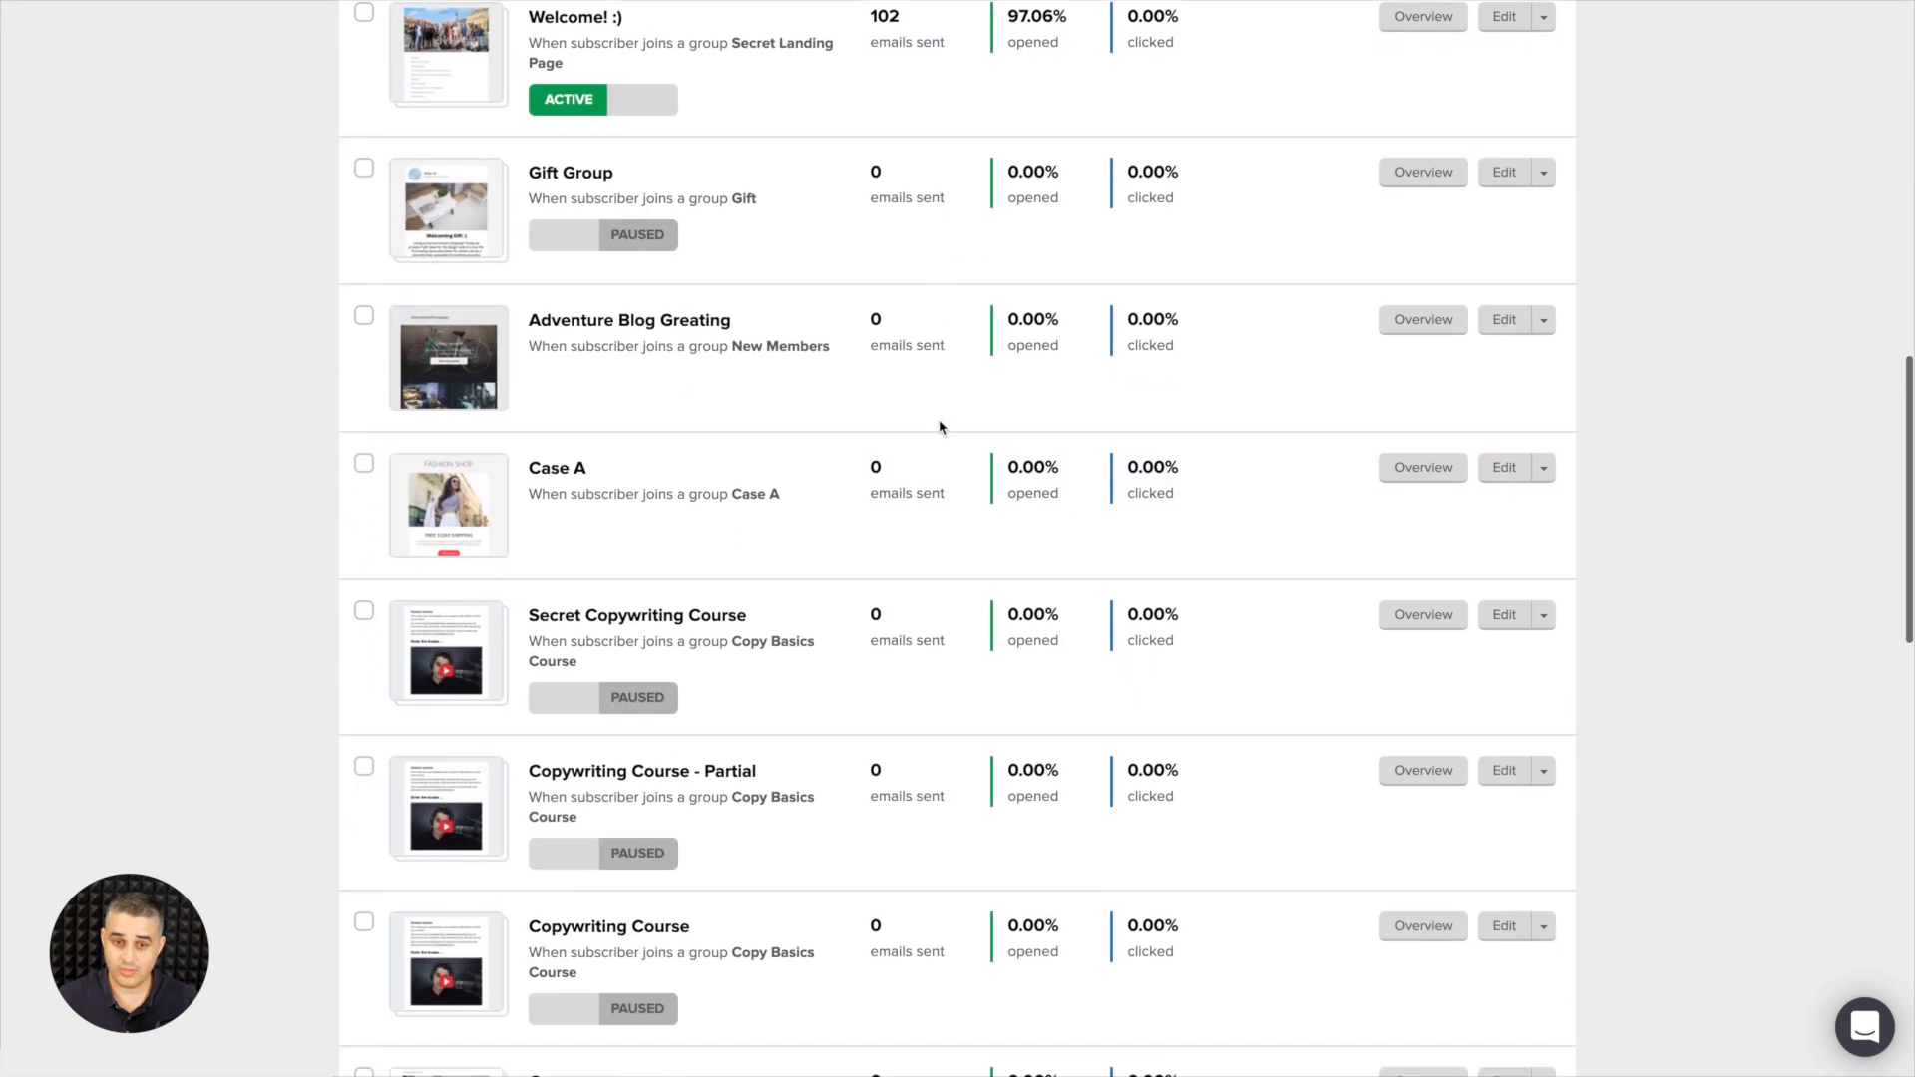
scroll(939, 426, up, 10)
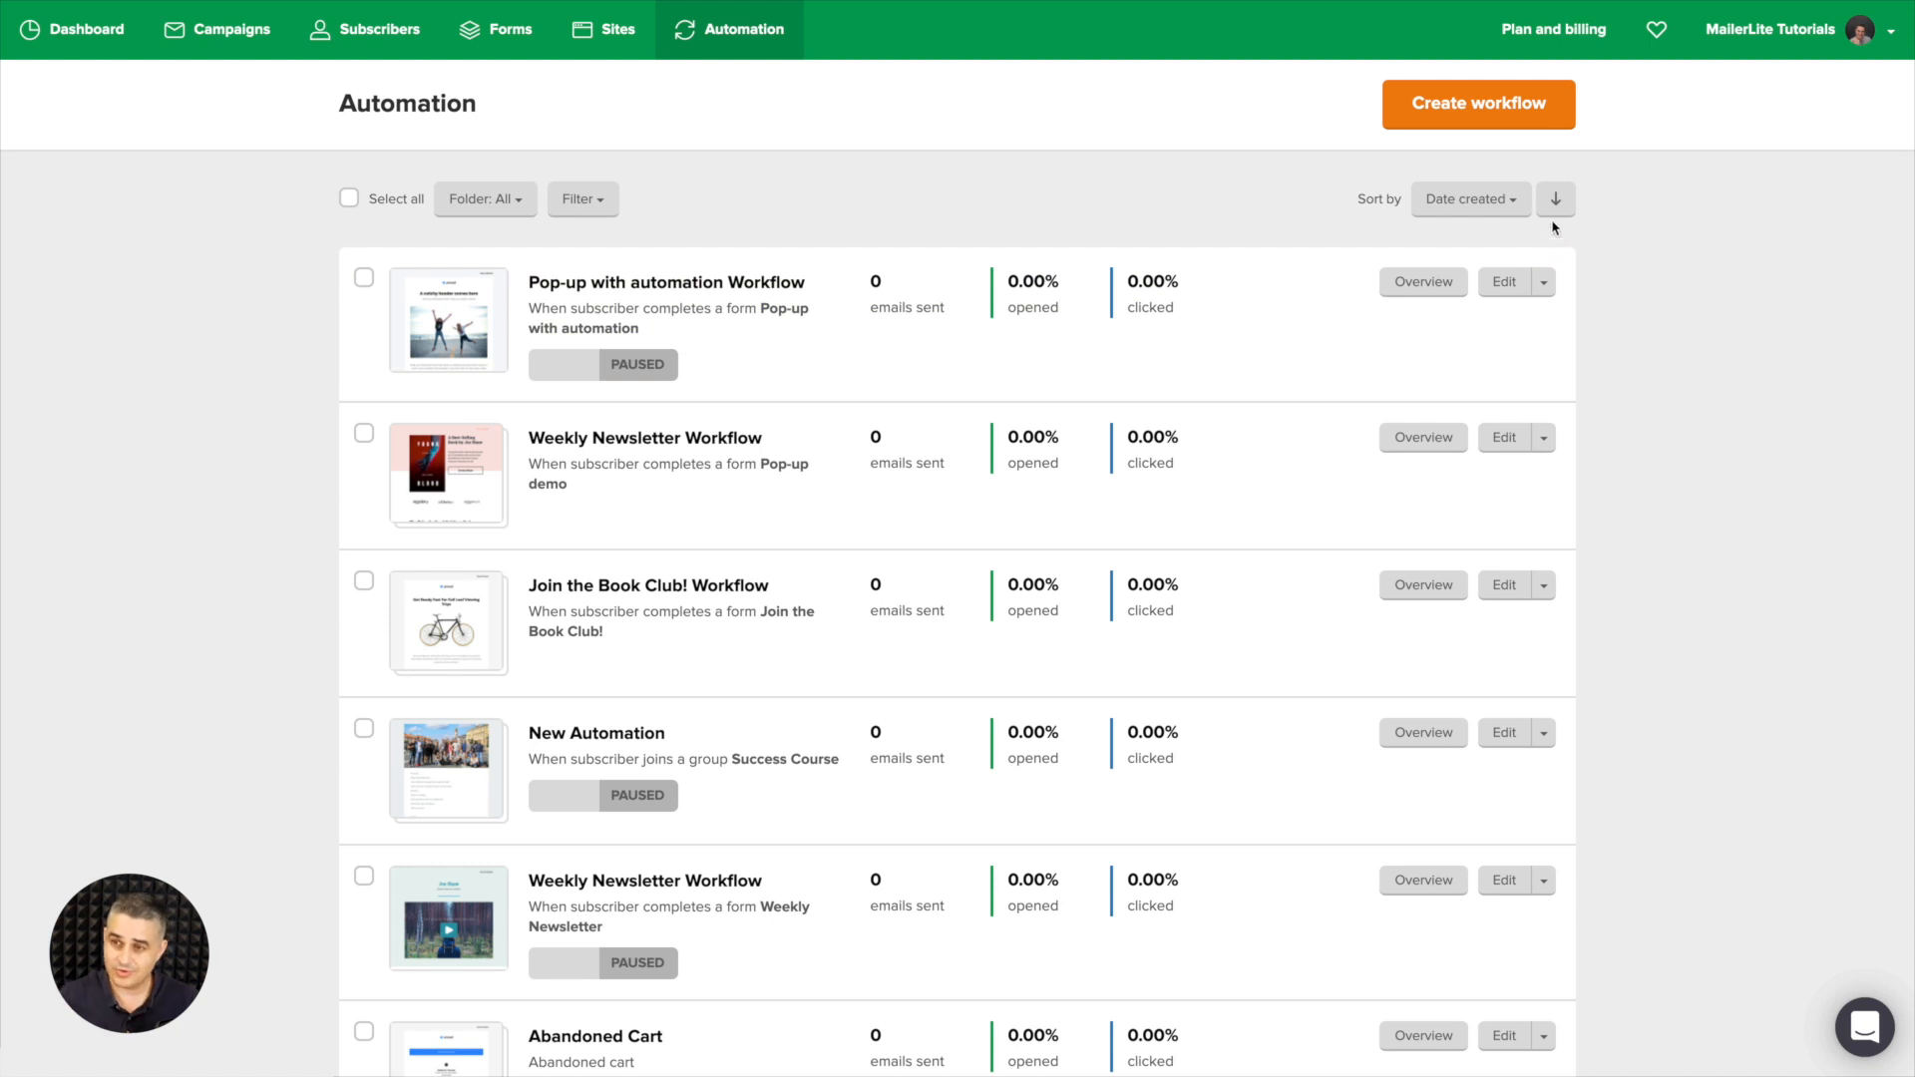
click(1555, 203)
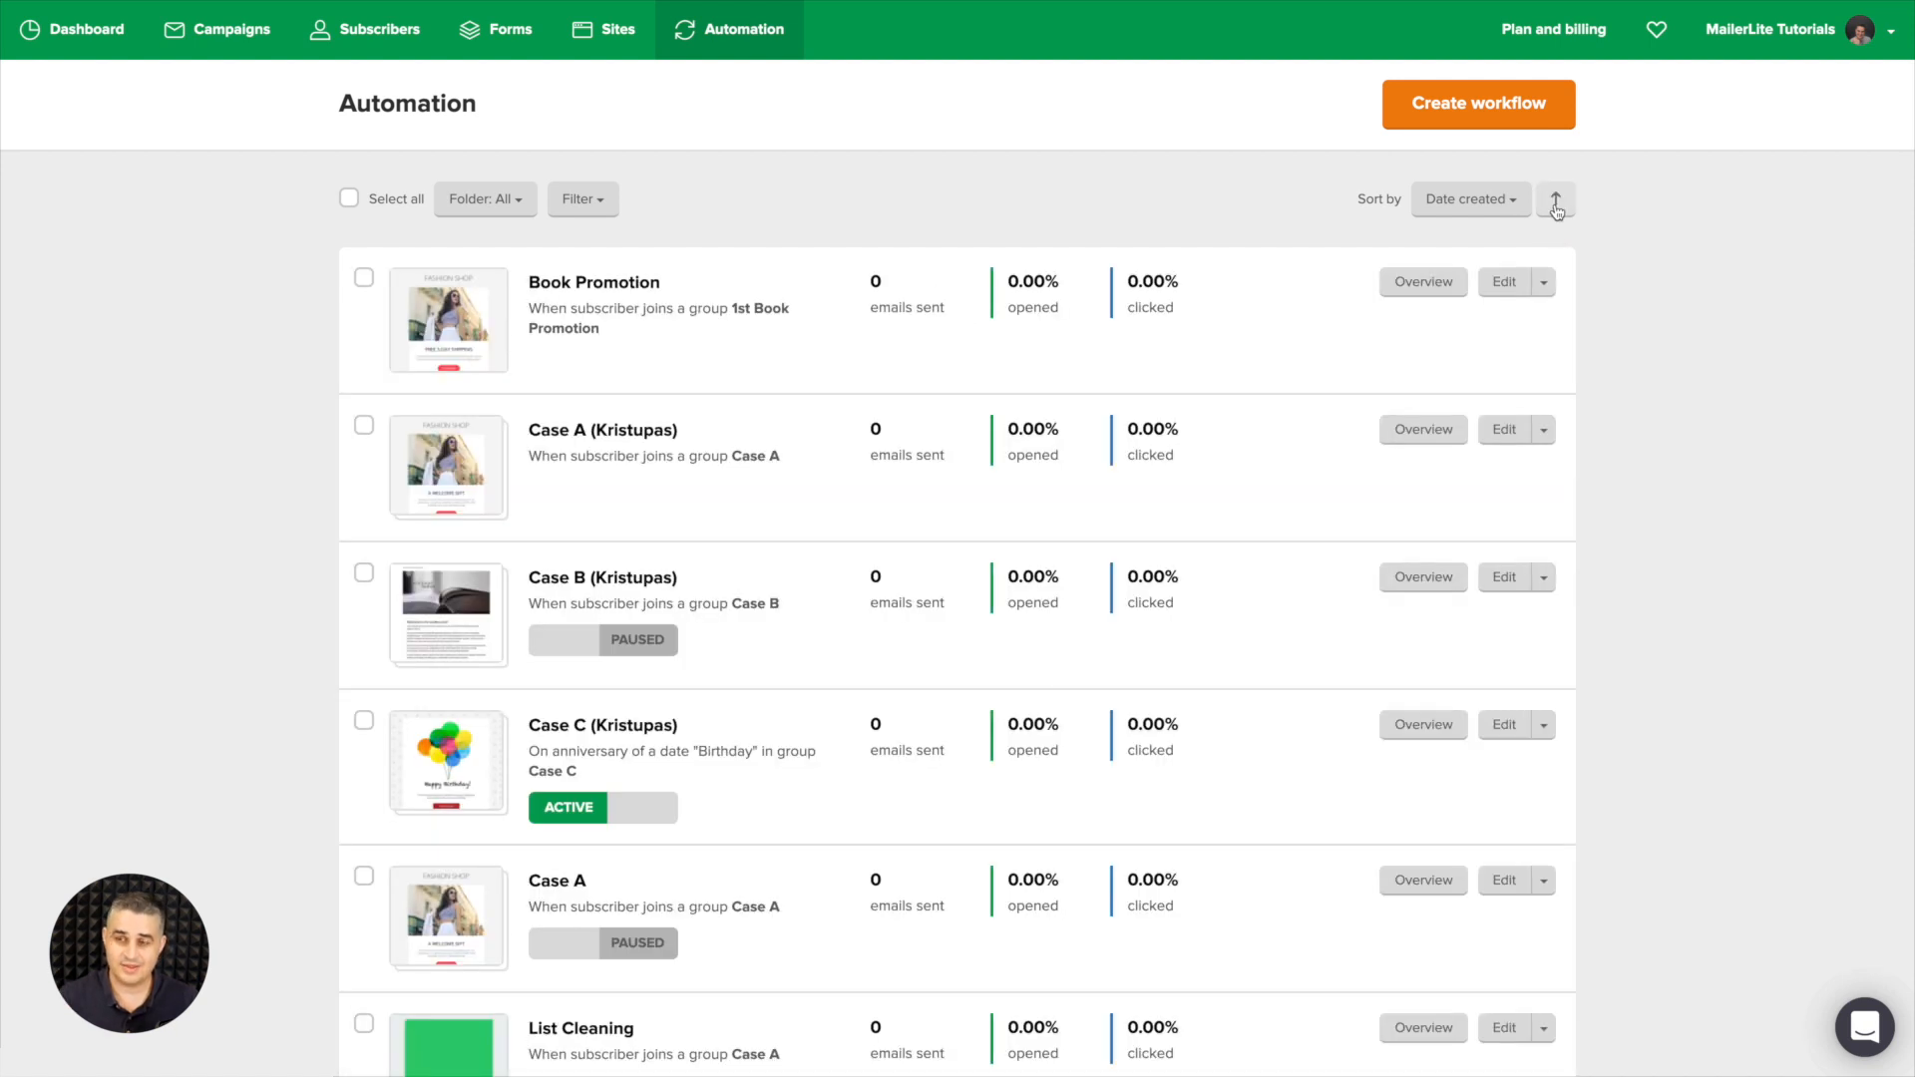
click(1554, 203)
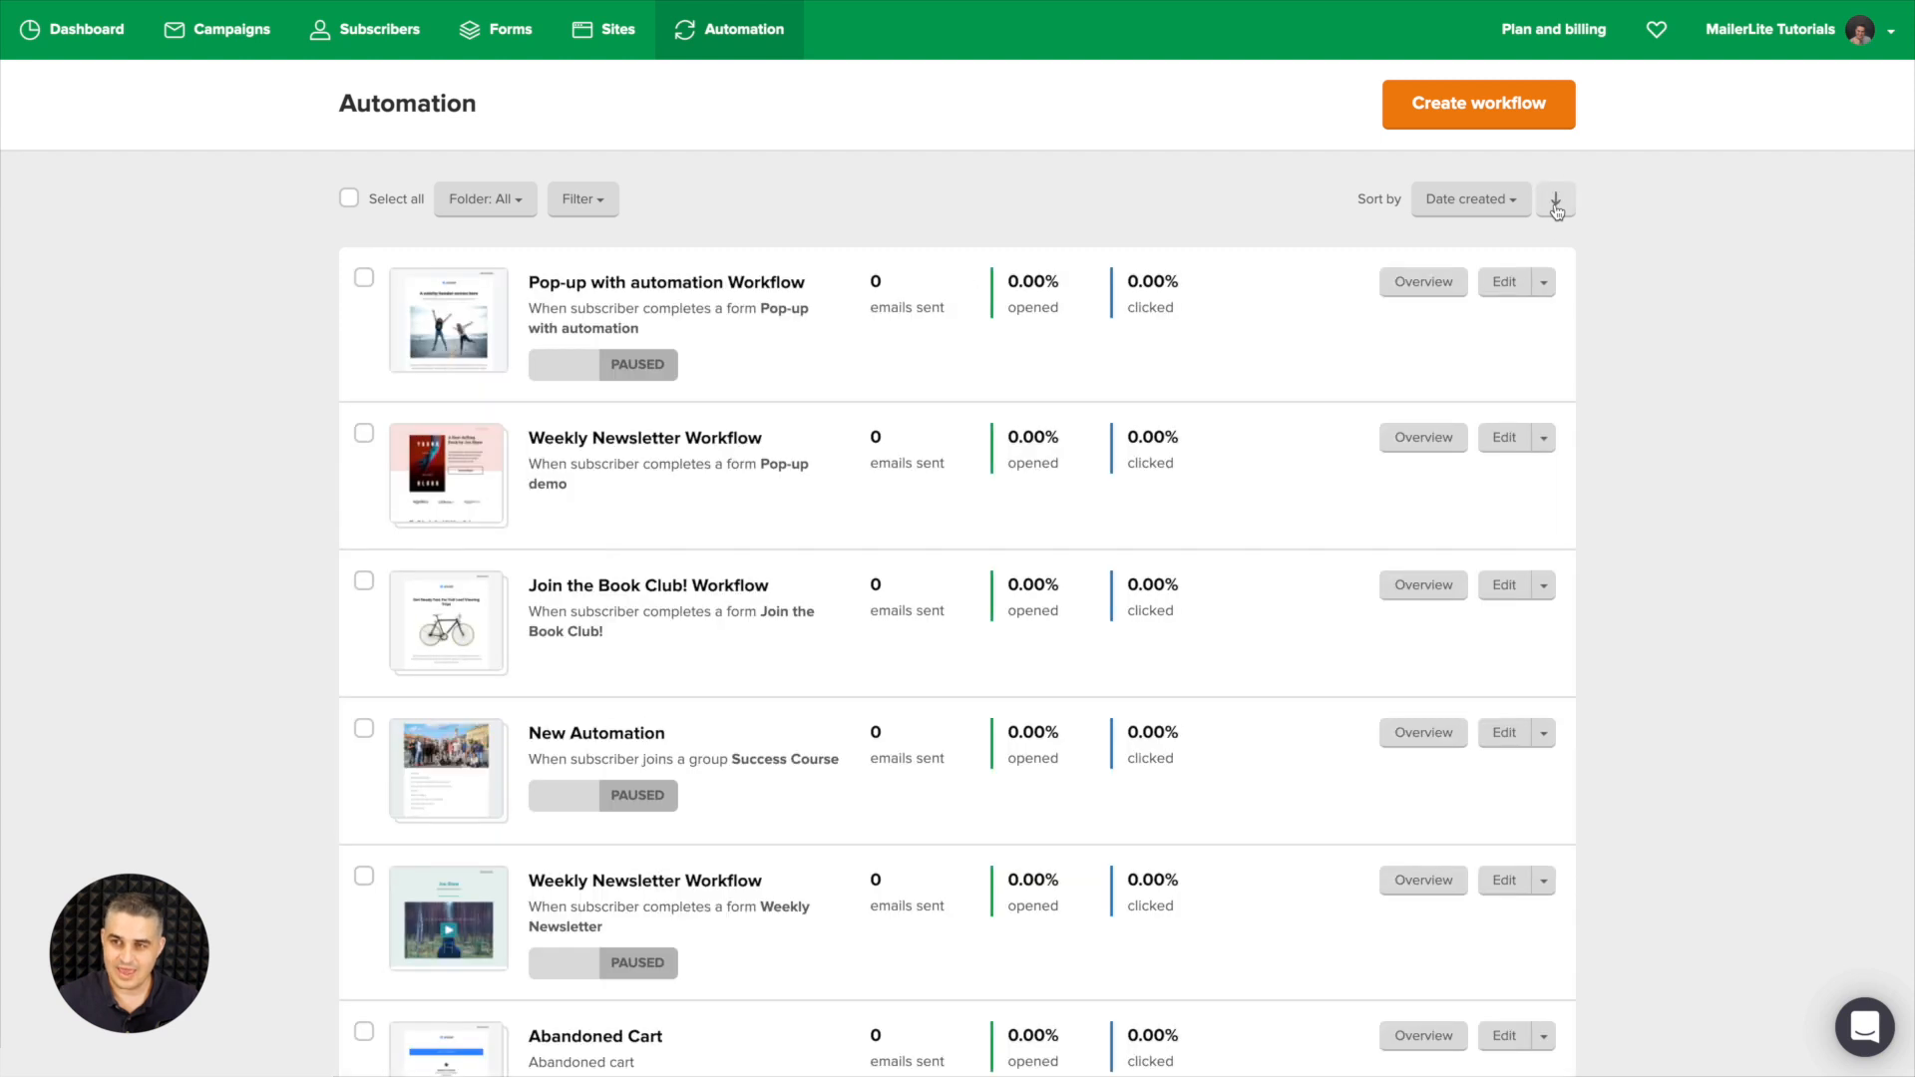
- Create a new workflow that is triggered when a subscriber joins a group
click(1483, 121)
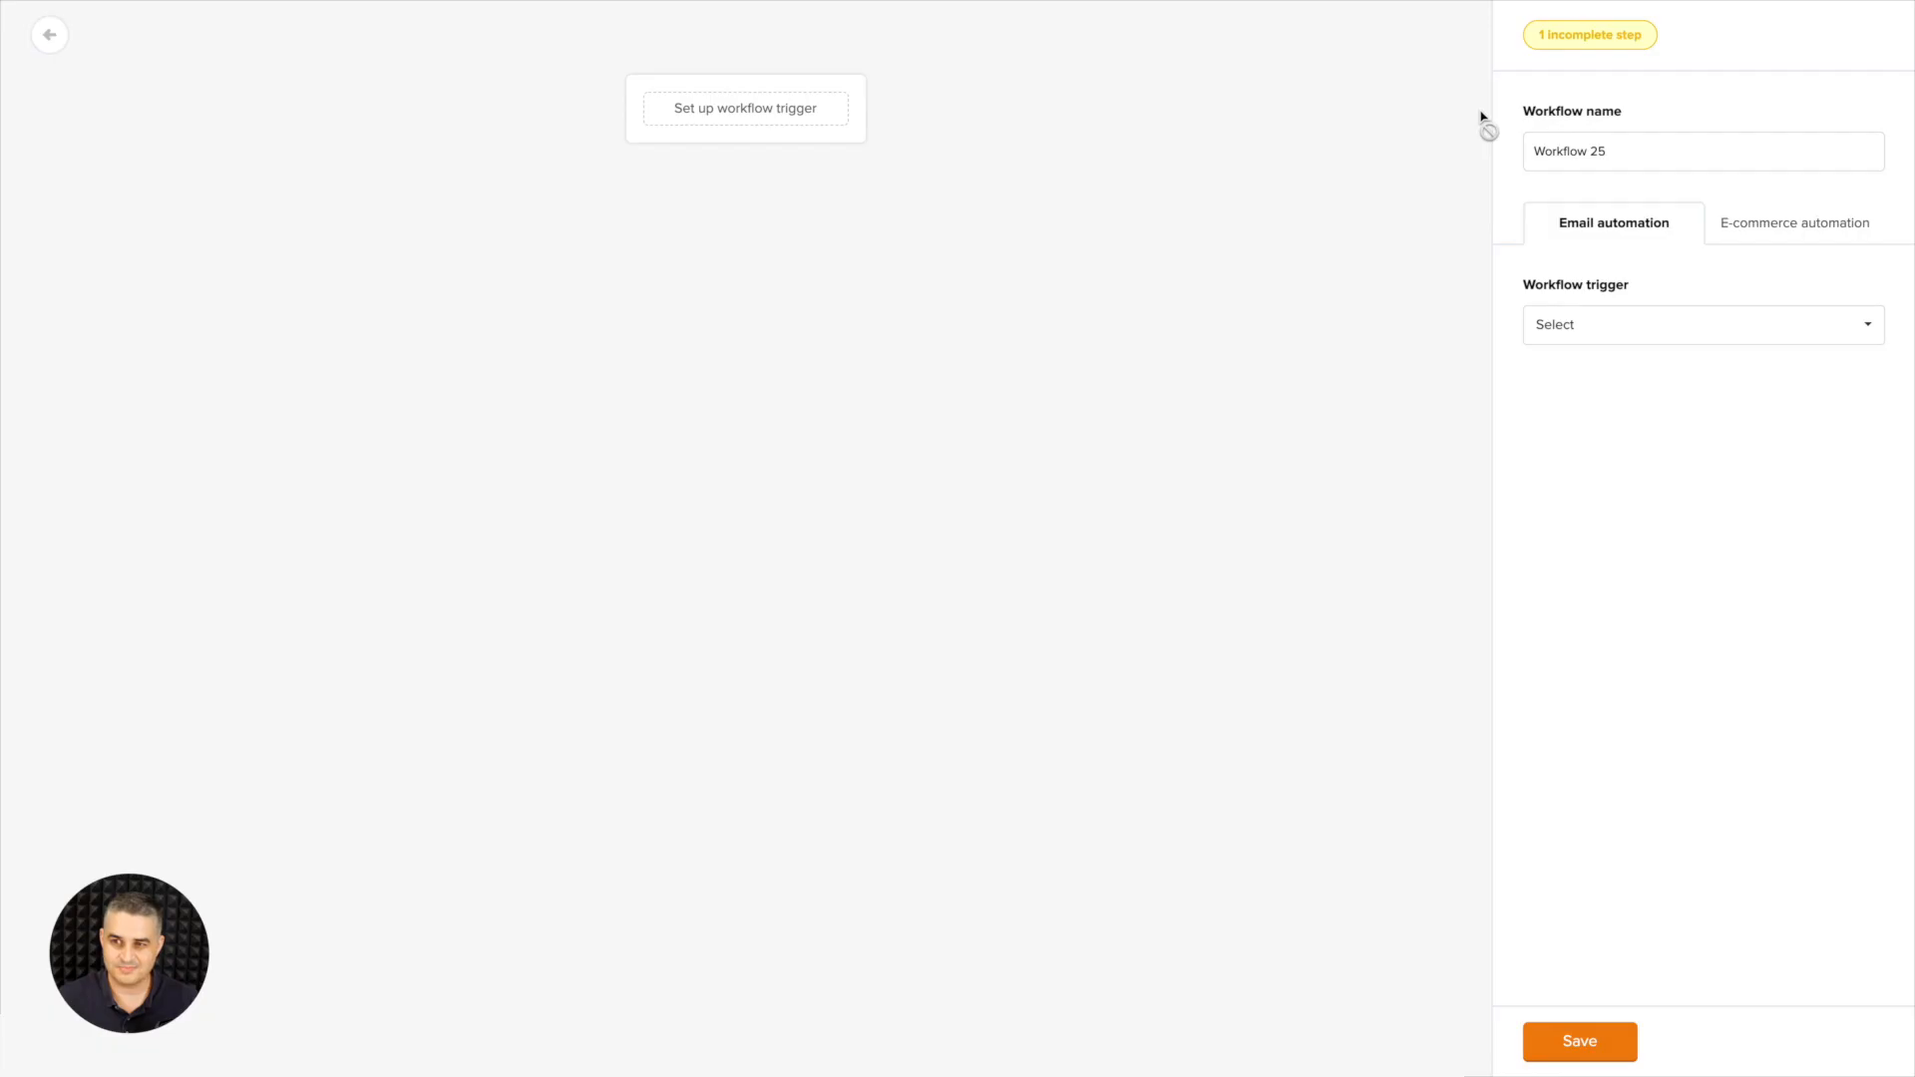
click(1584, 331)
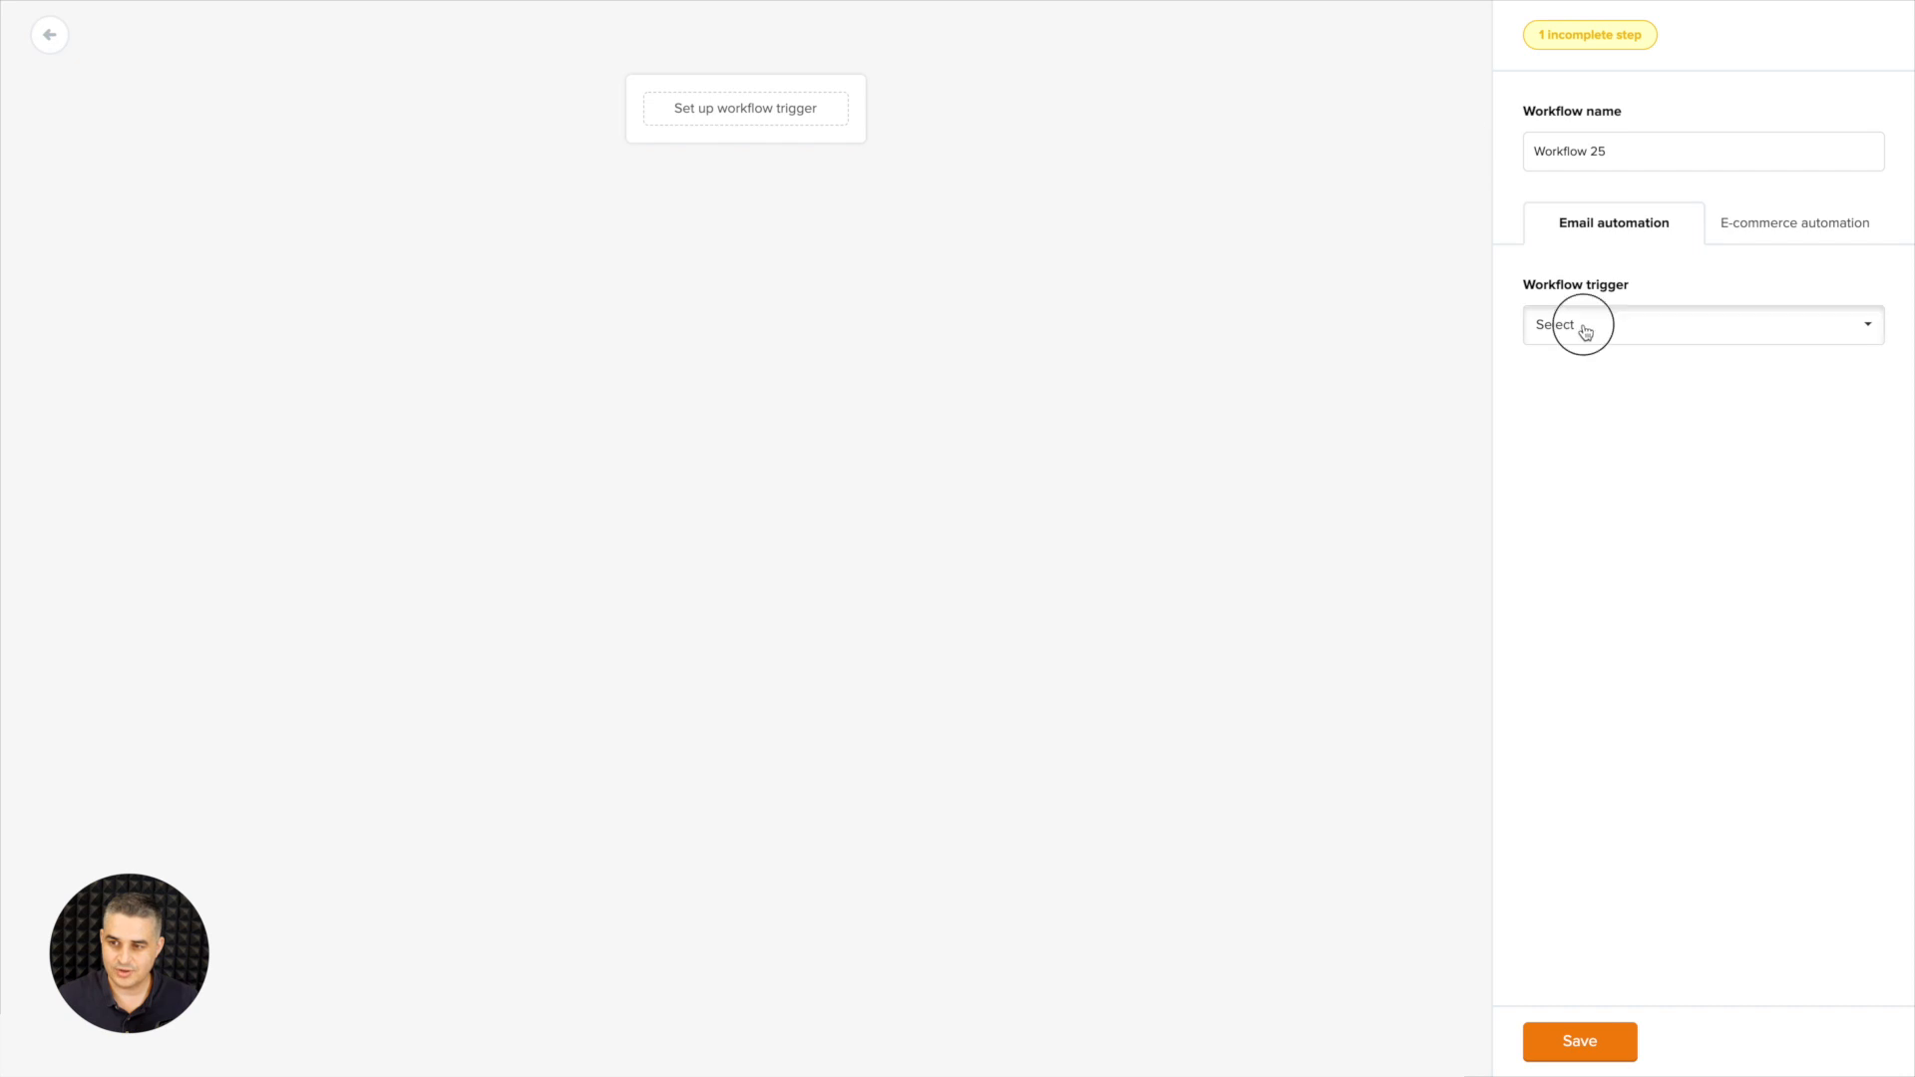
click(1640, 389)
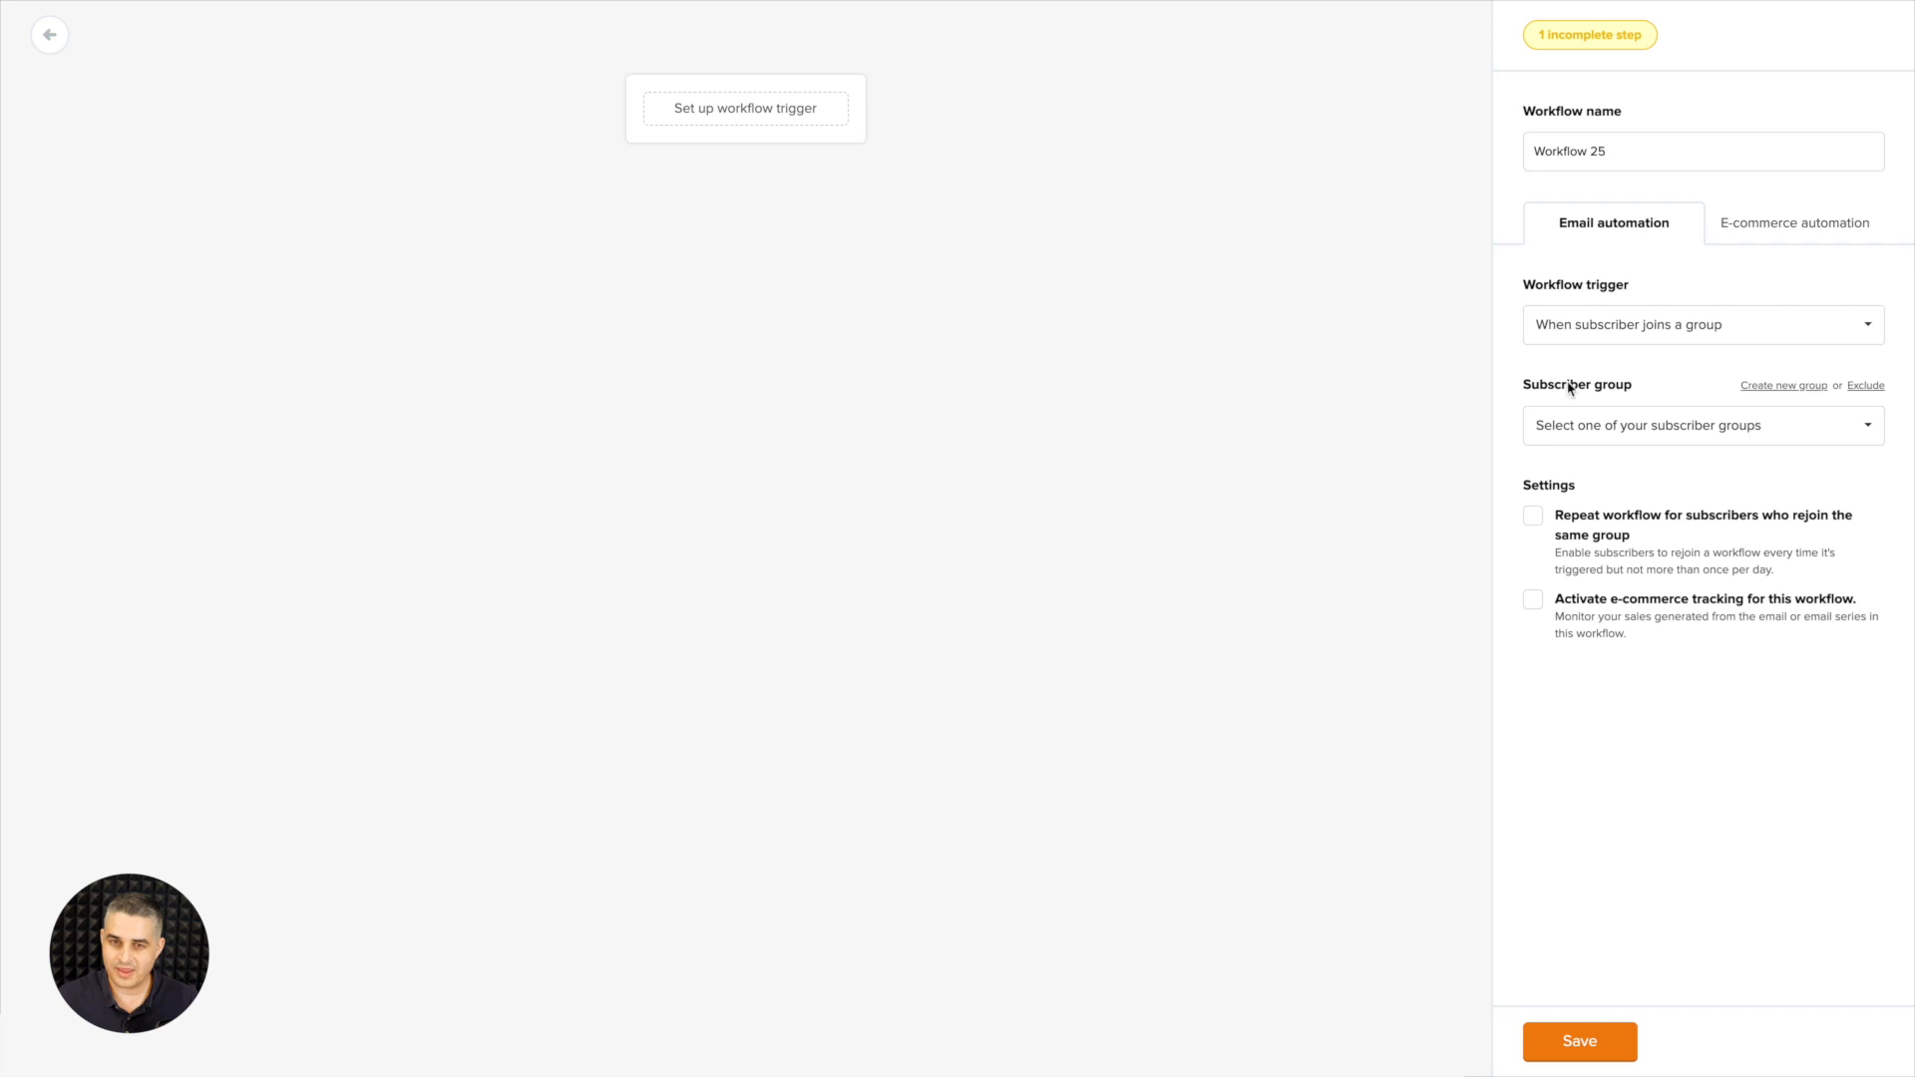
- Examine the e-commerce automation triggers available for the workflow and return to the email automation settings
click(1780, 228)
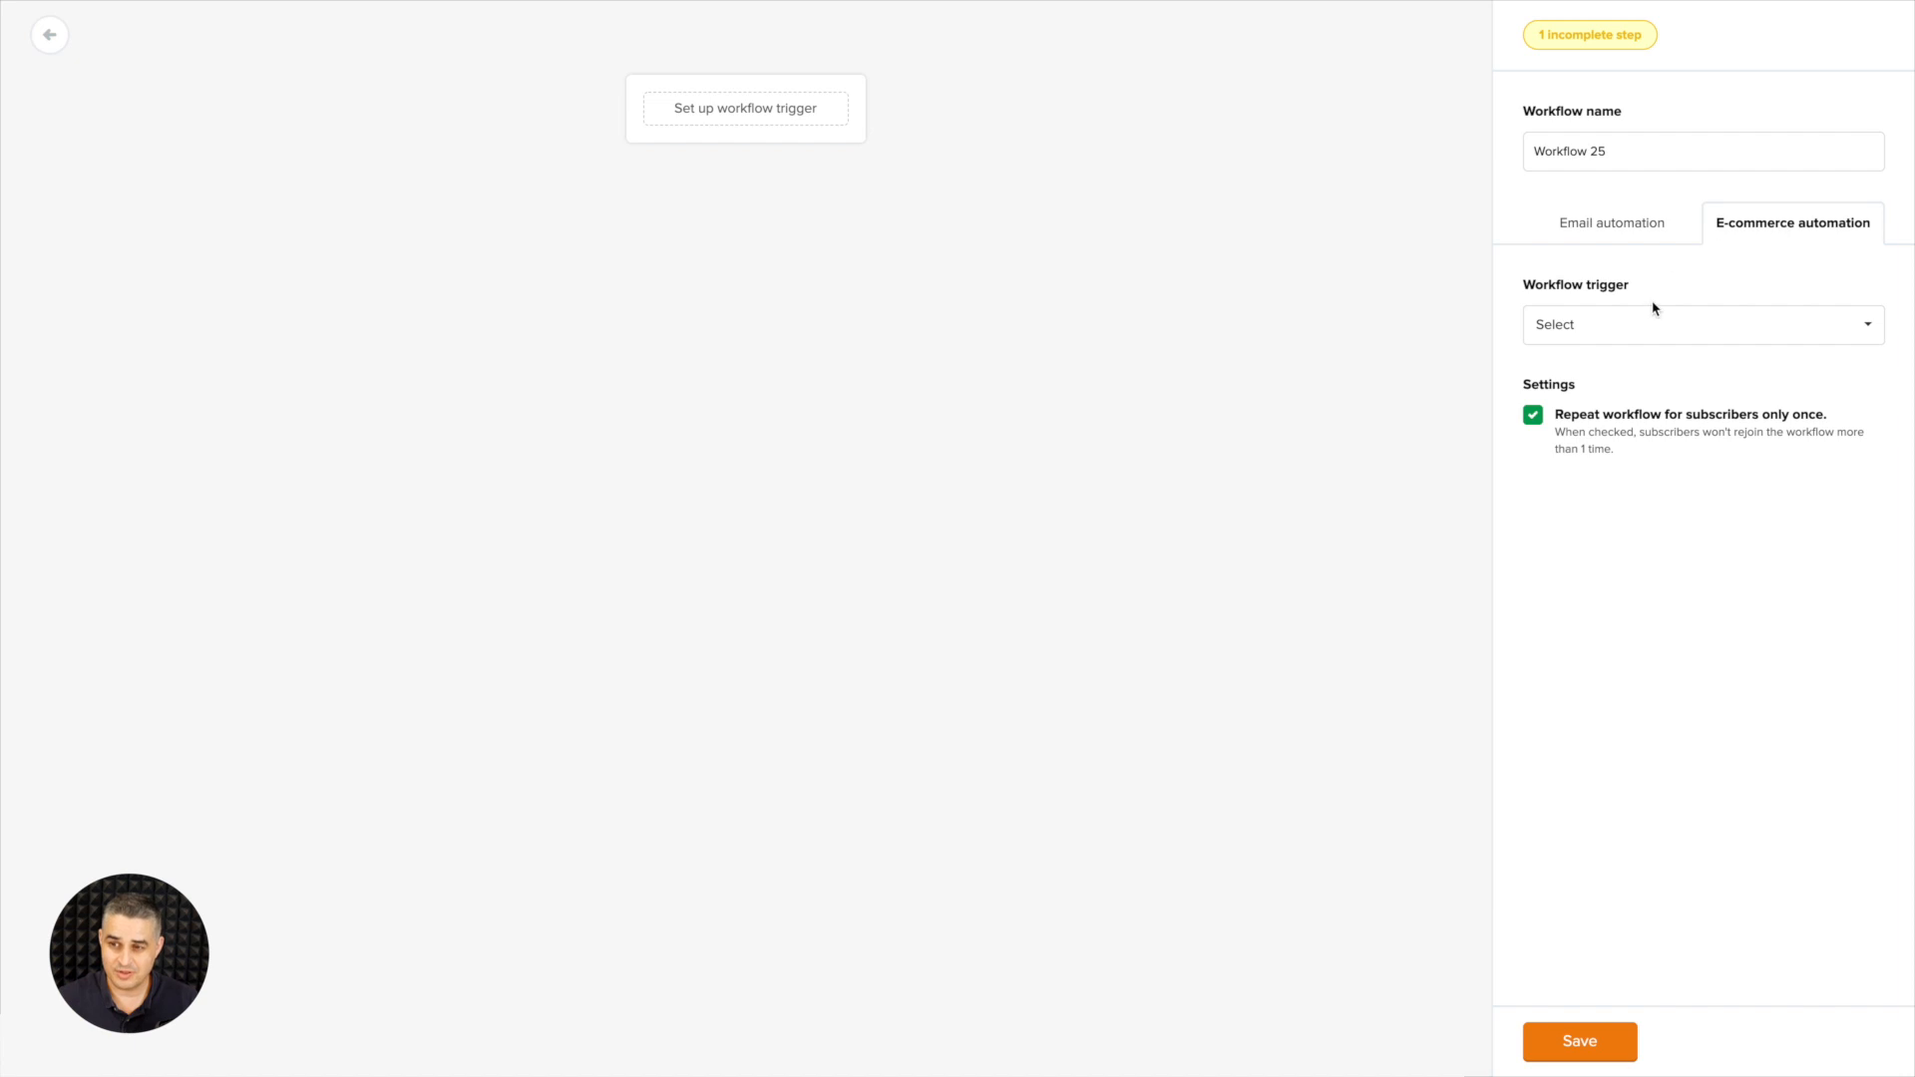
click(1645, 337)
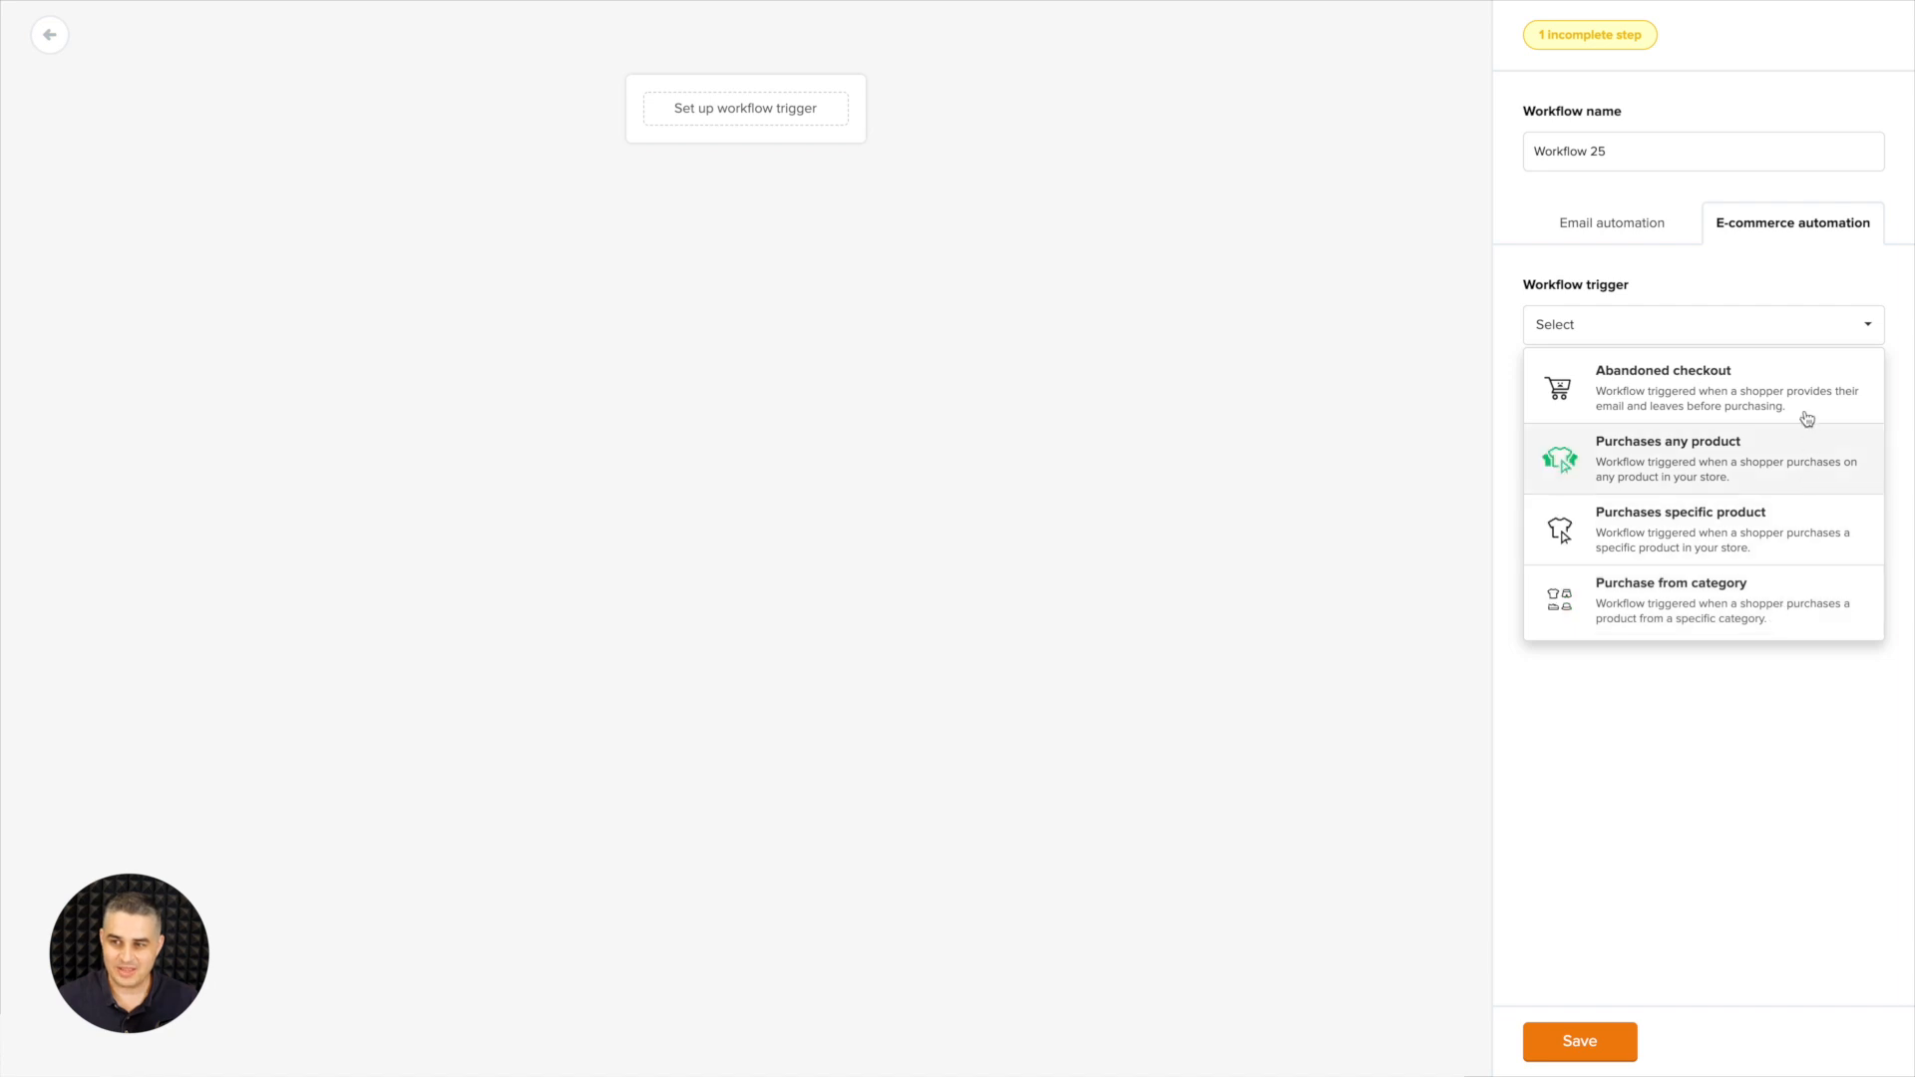
click(1731, 283)
click(1606, 230)
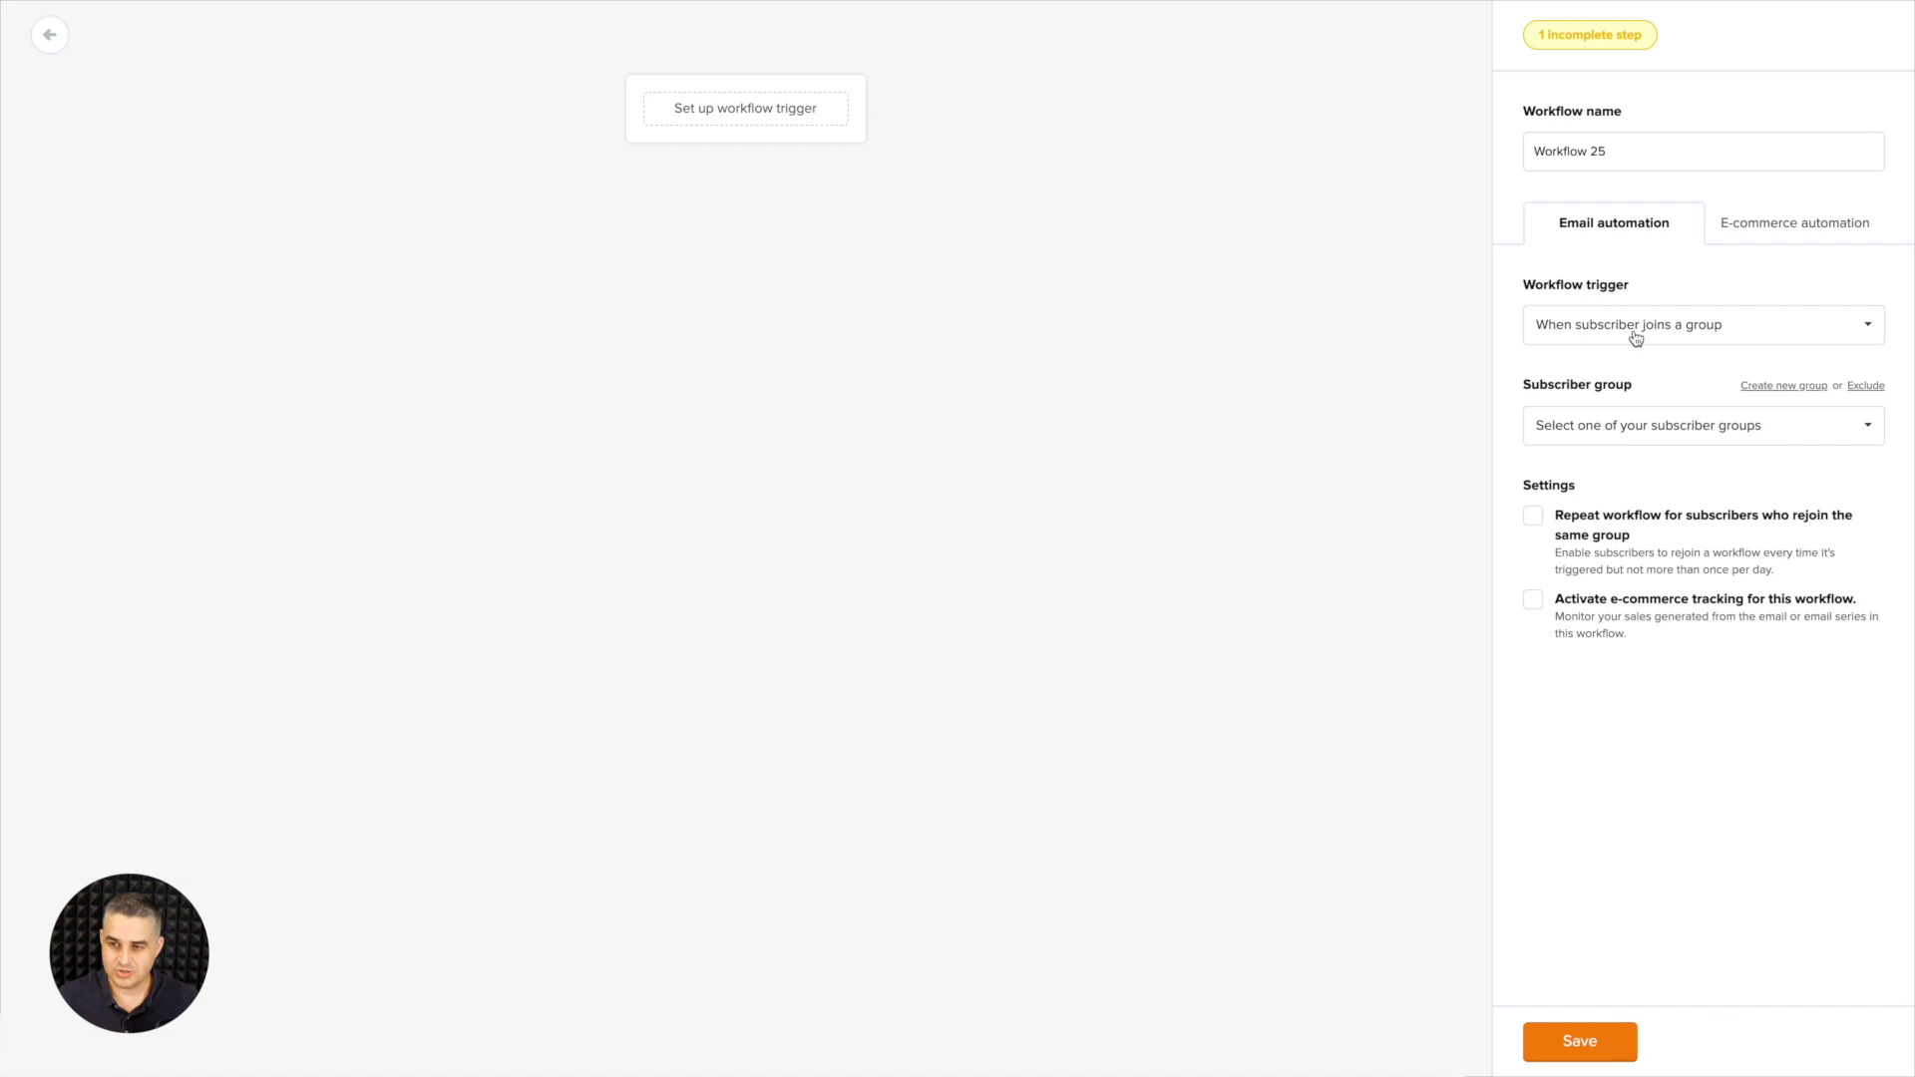
- Search the subscriber groups for "sec" and choose "Secret Landing Page (MailerCheck results)" as the trigger's group
click(1617, 432)
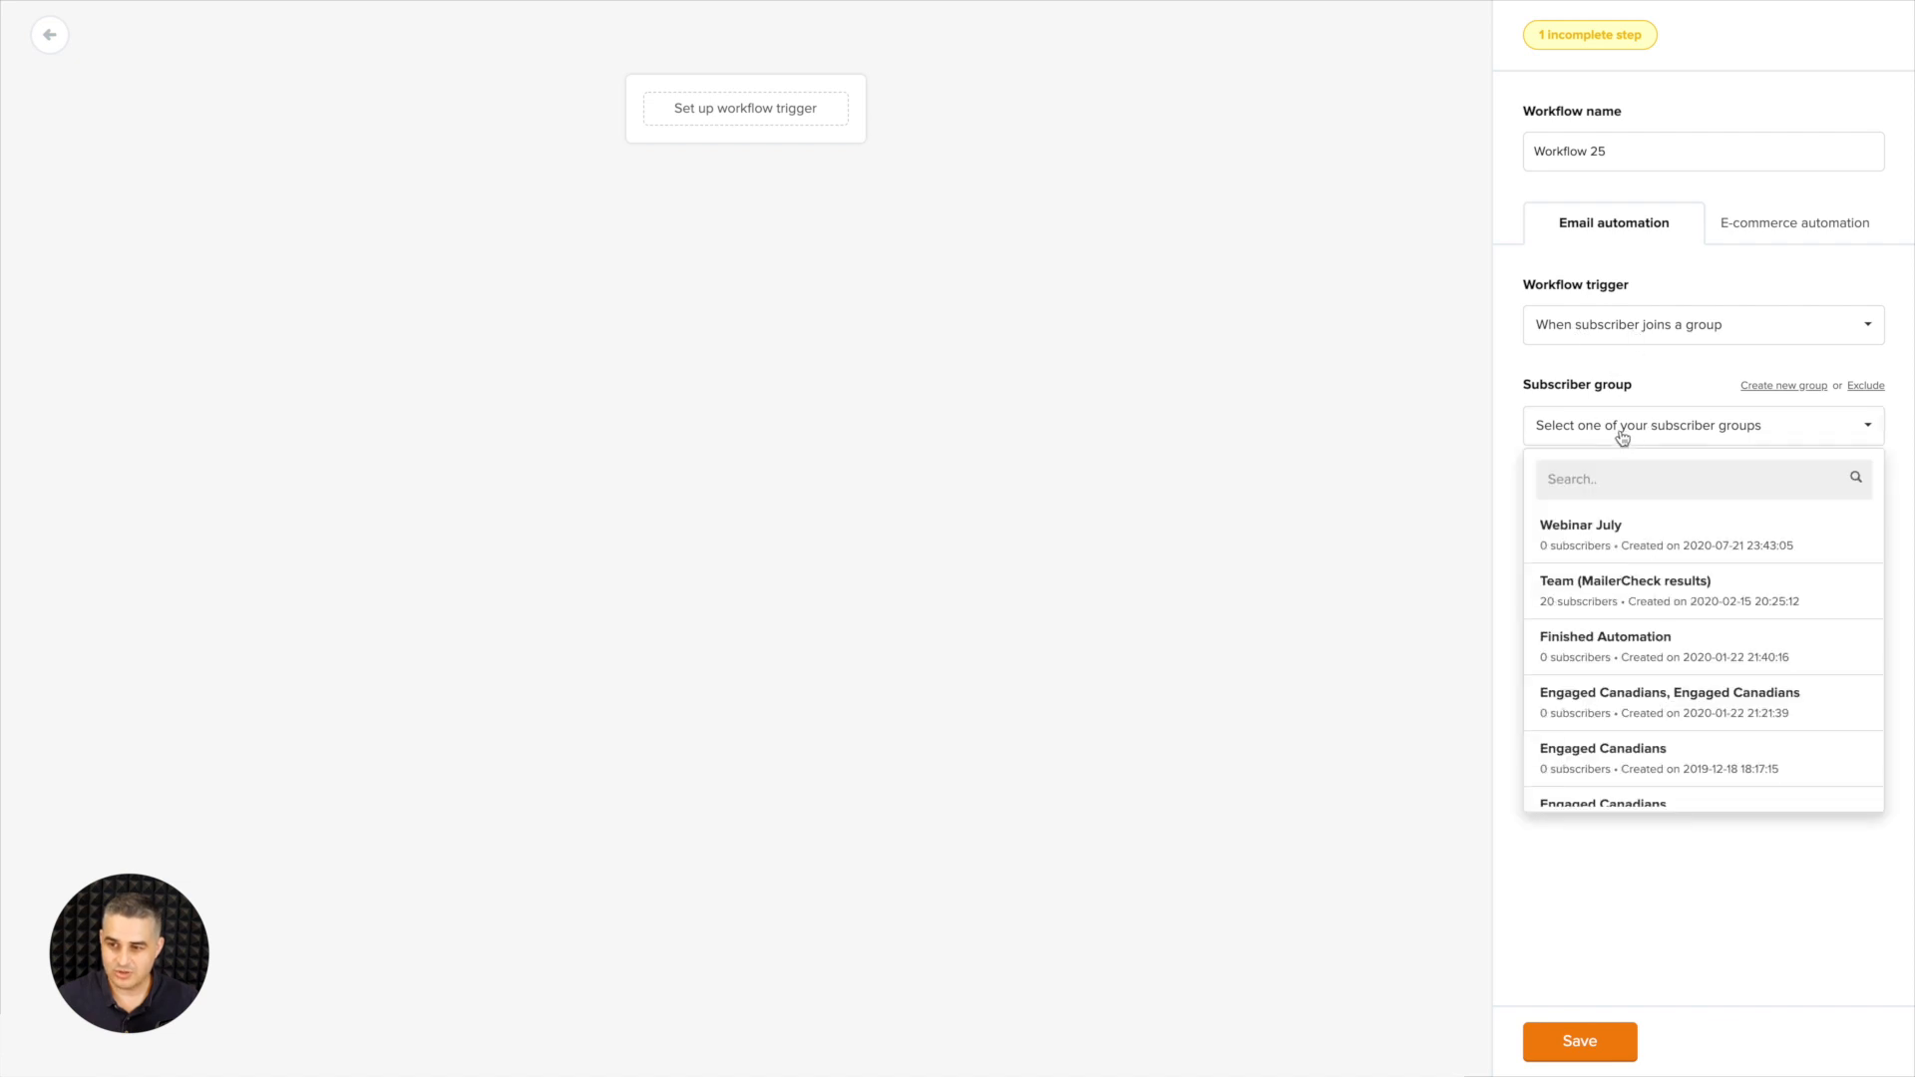
text(sec)
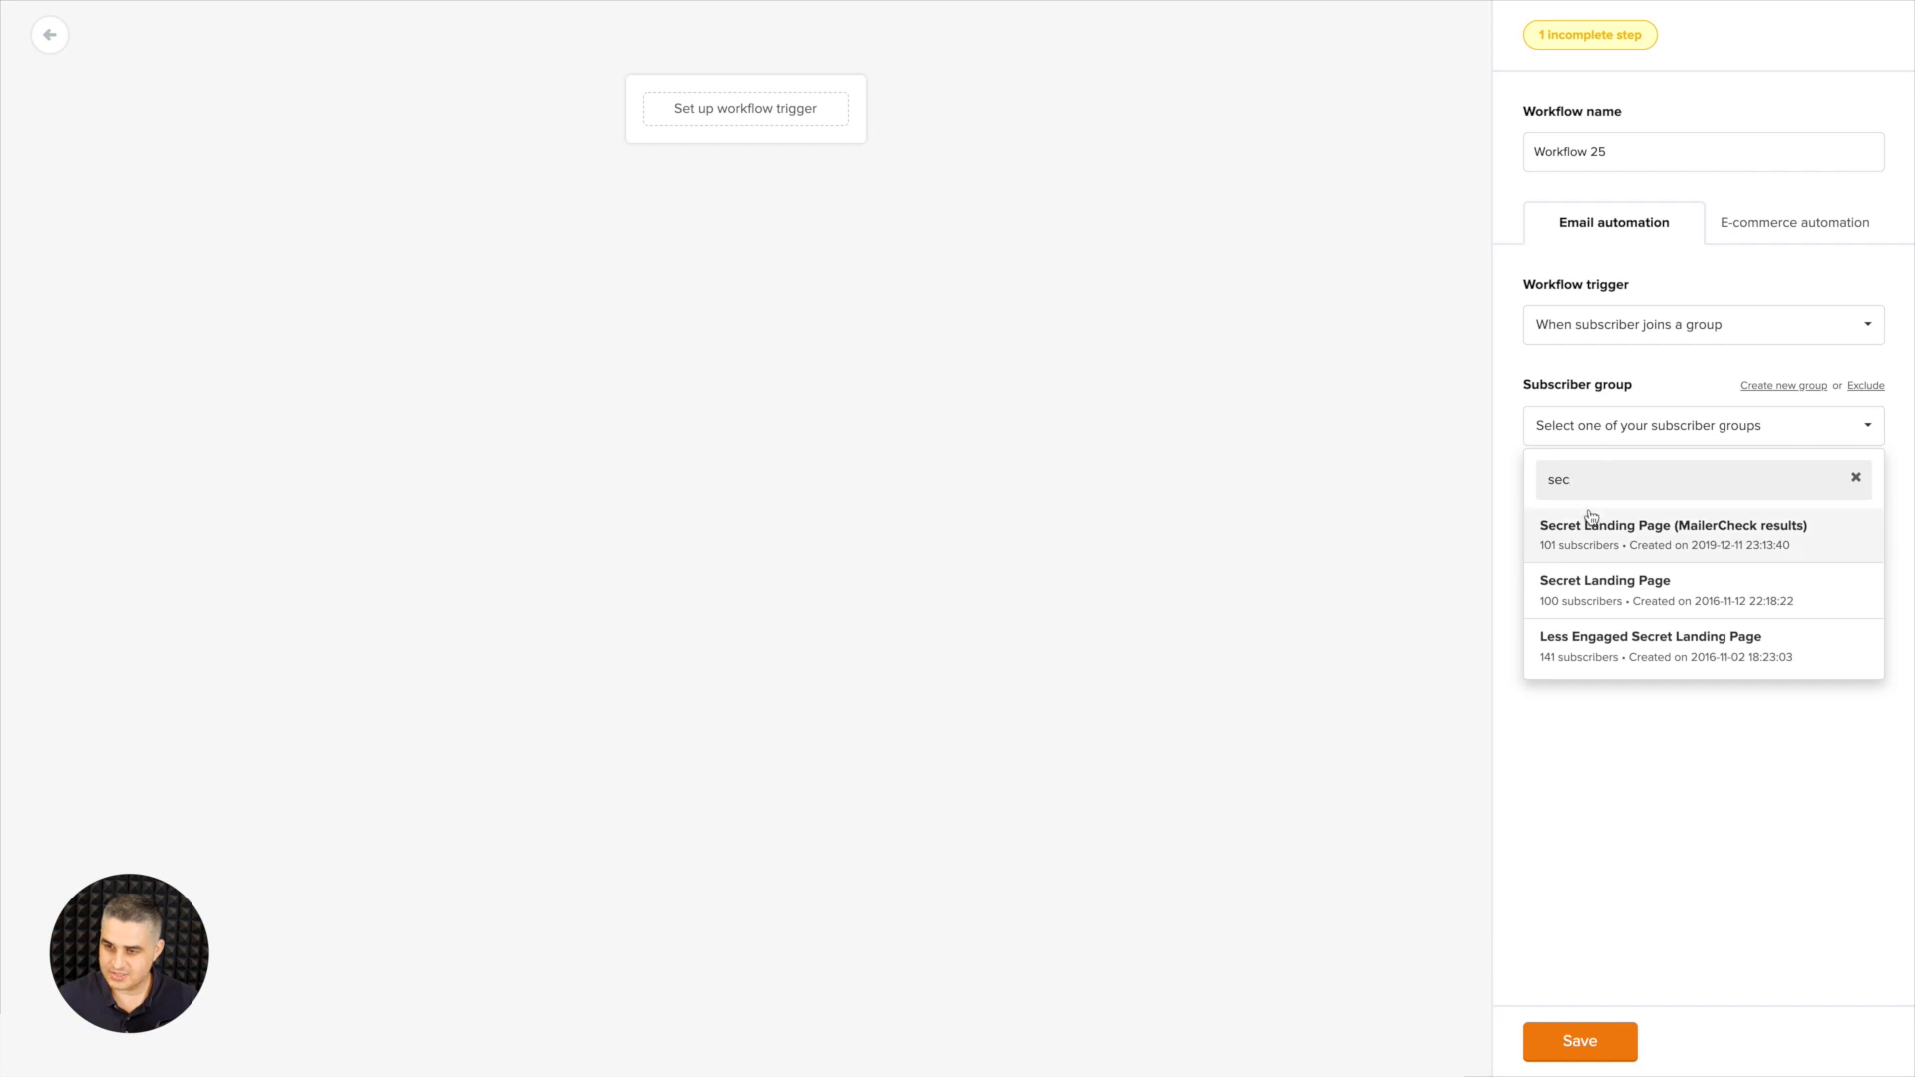
click(1635, 534)
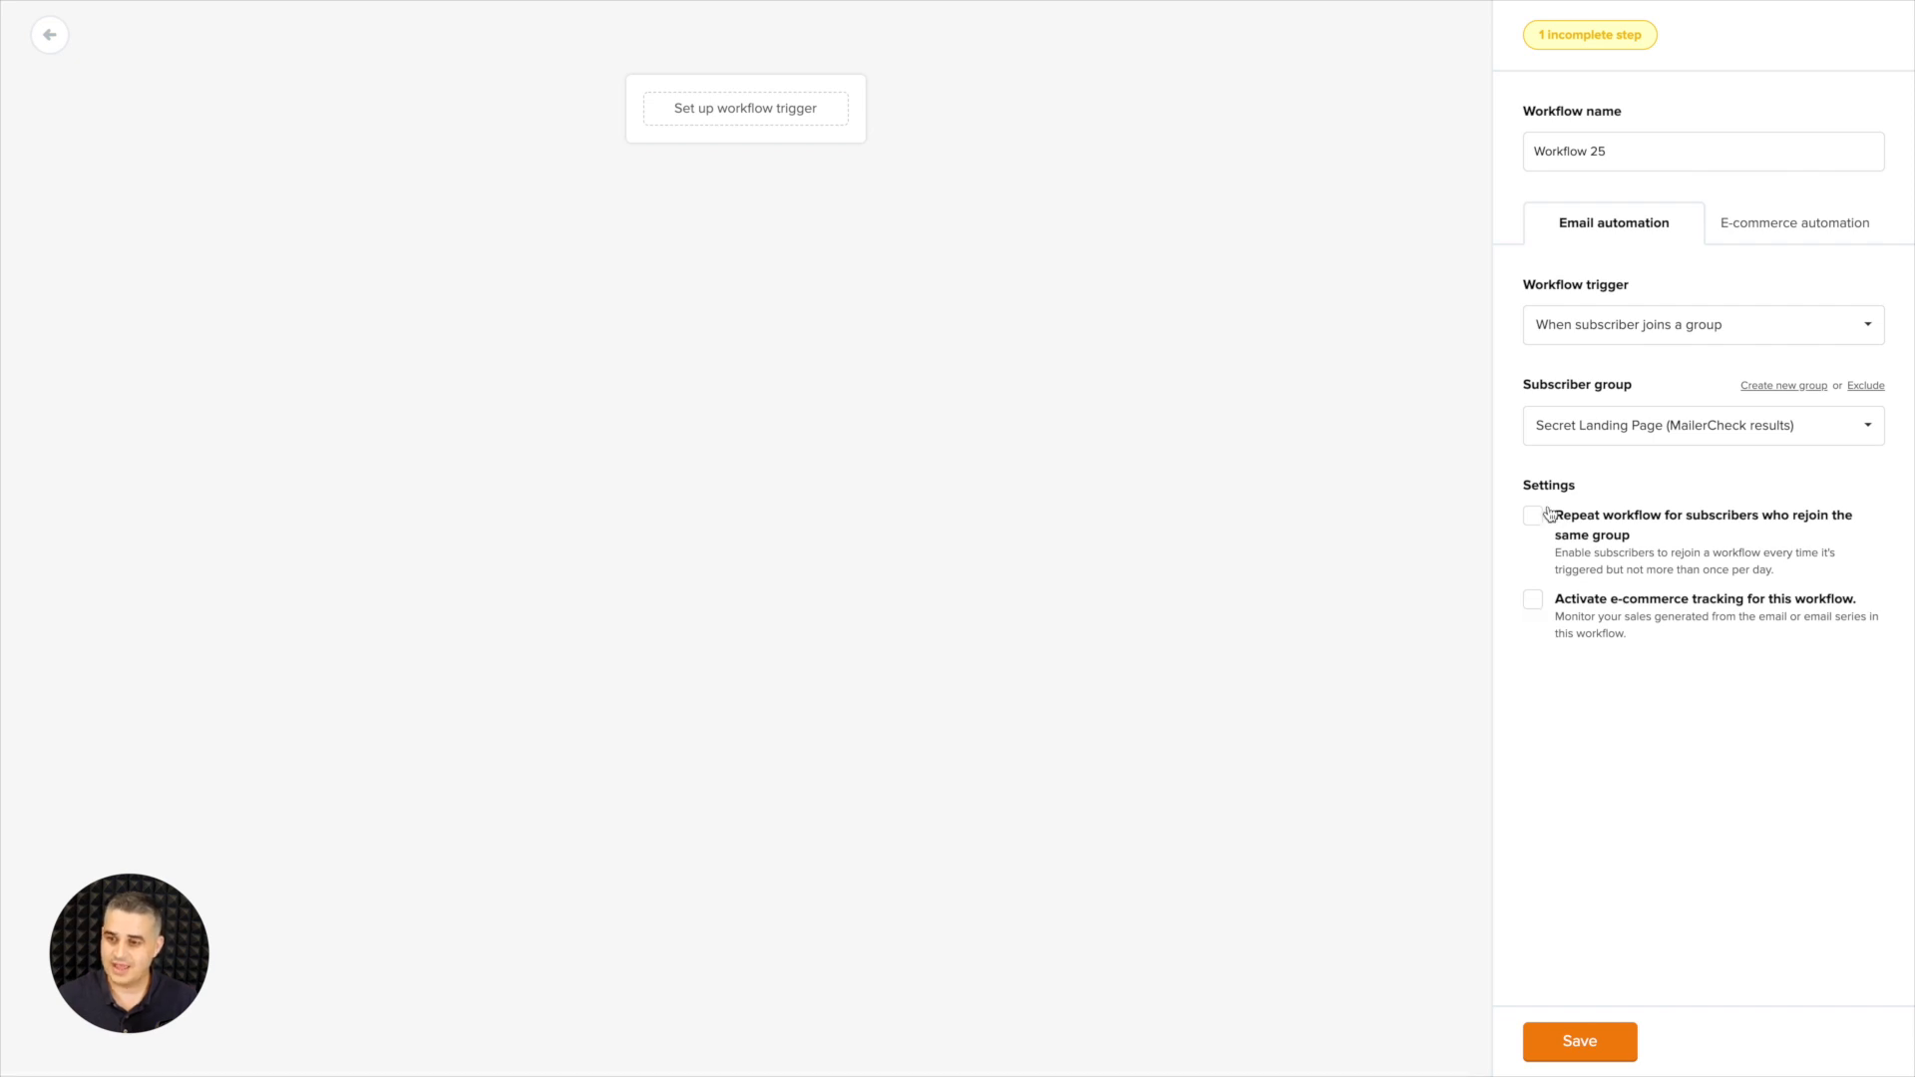
- Name the workflow "Secret workflow" and save its trigger settings
drag(1608, 150, 1479, 150)
key(BackSpace)
text(Secret wor)
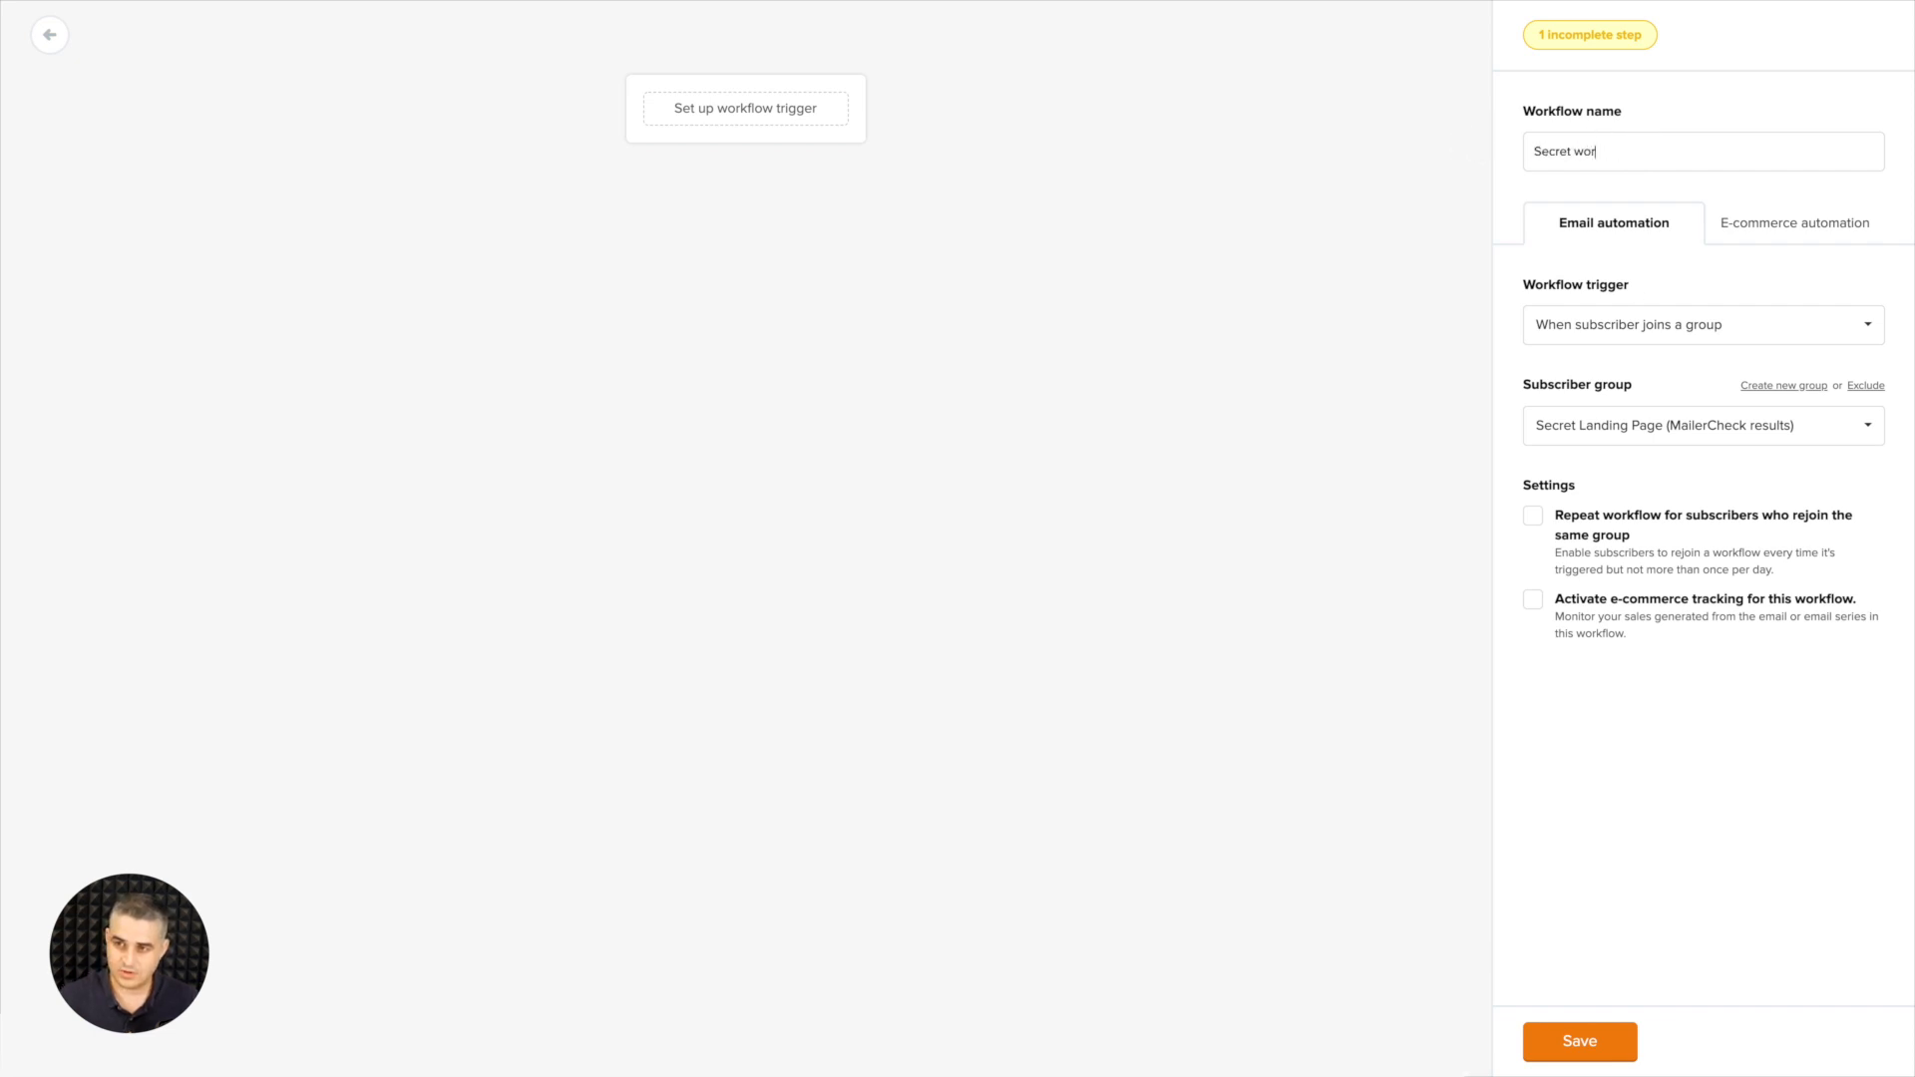
text(kflow)
click(1553, 1037)
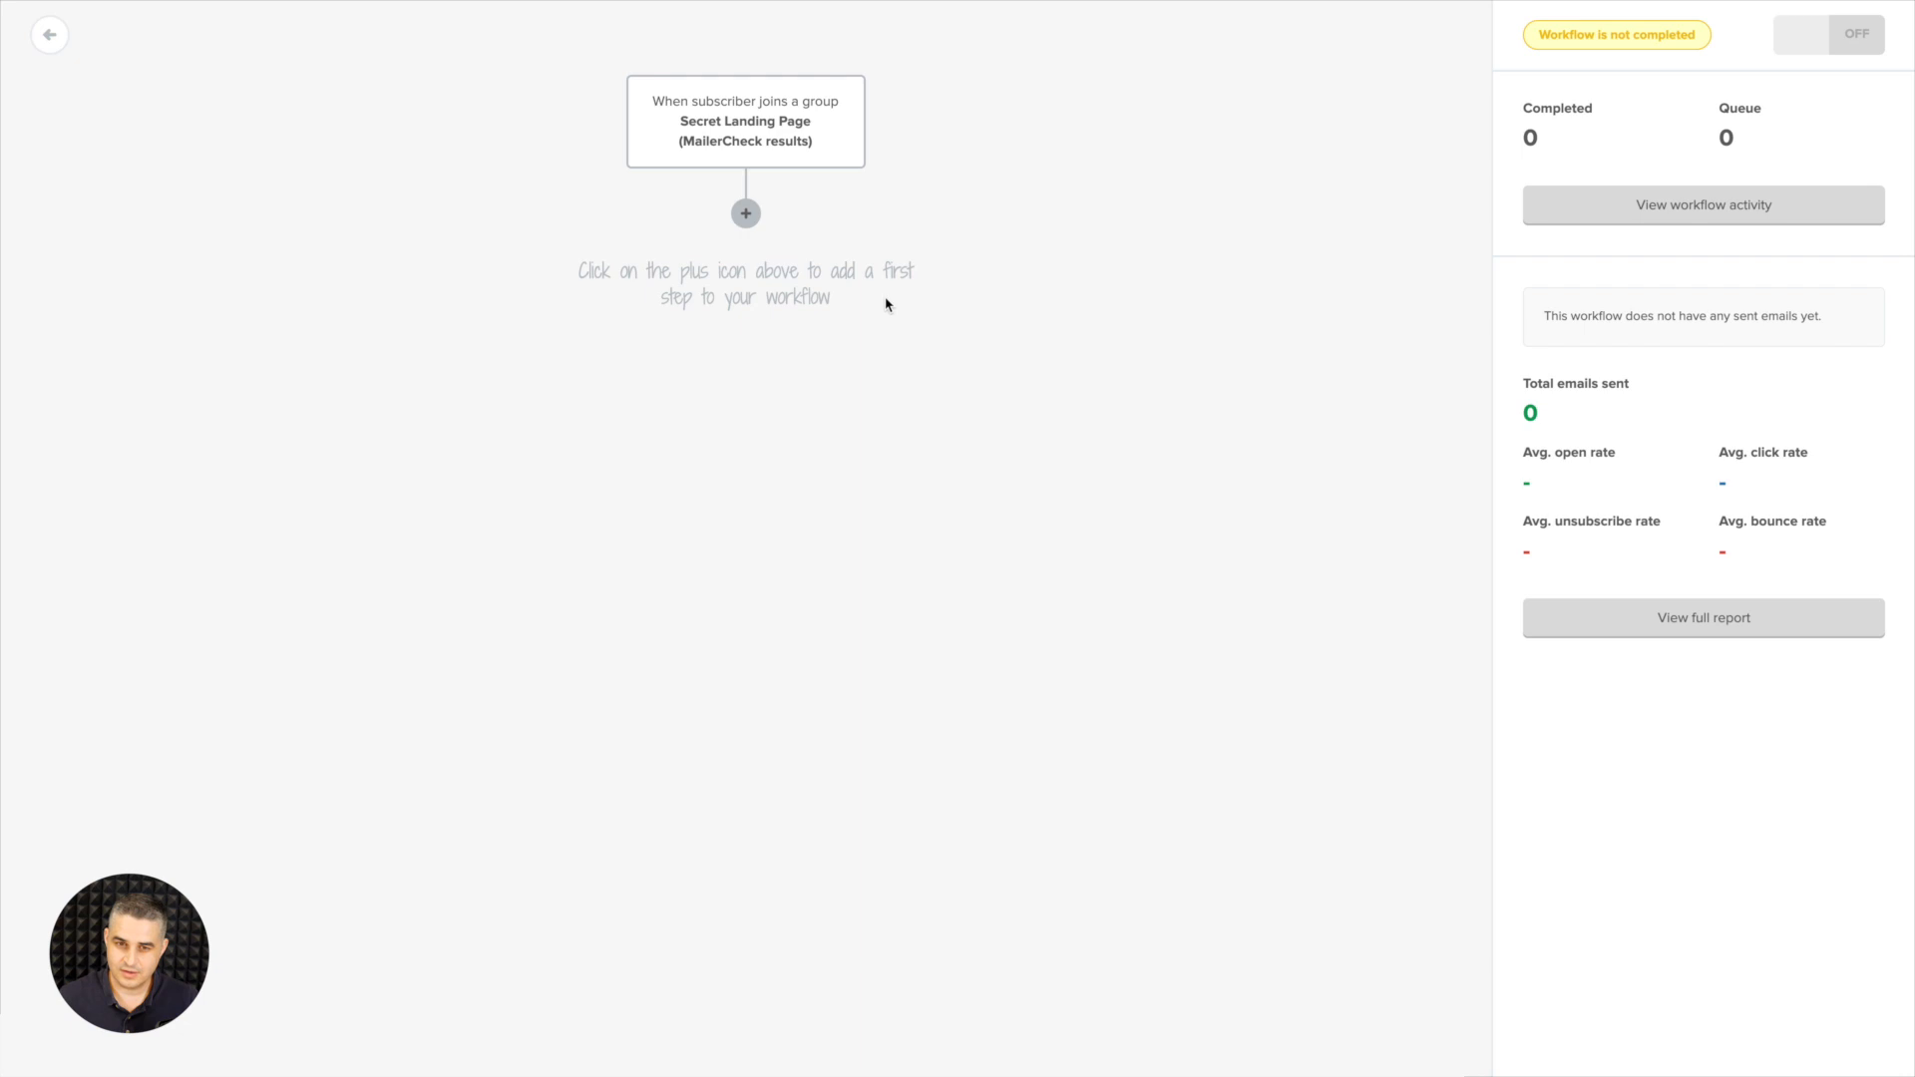
- Add an email as the workflow's first step and give it the subject "1st"
click(746, 213)
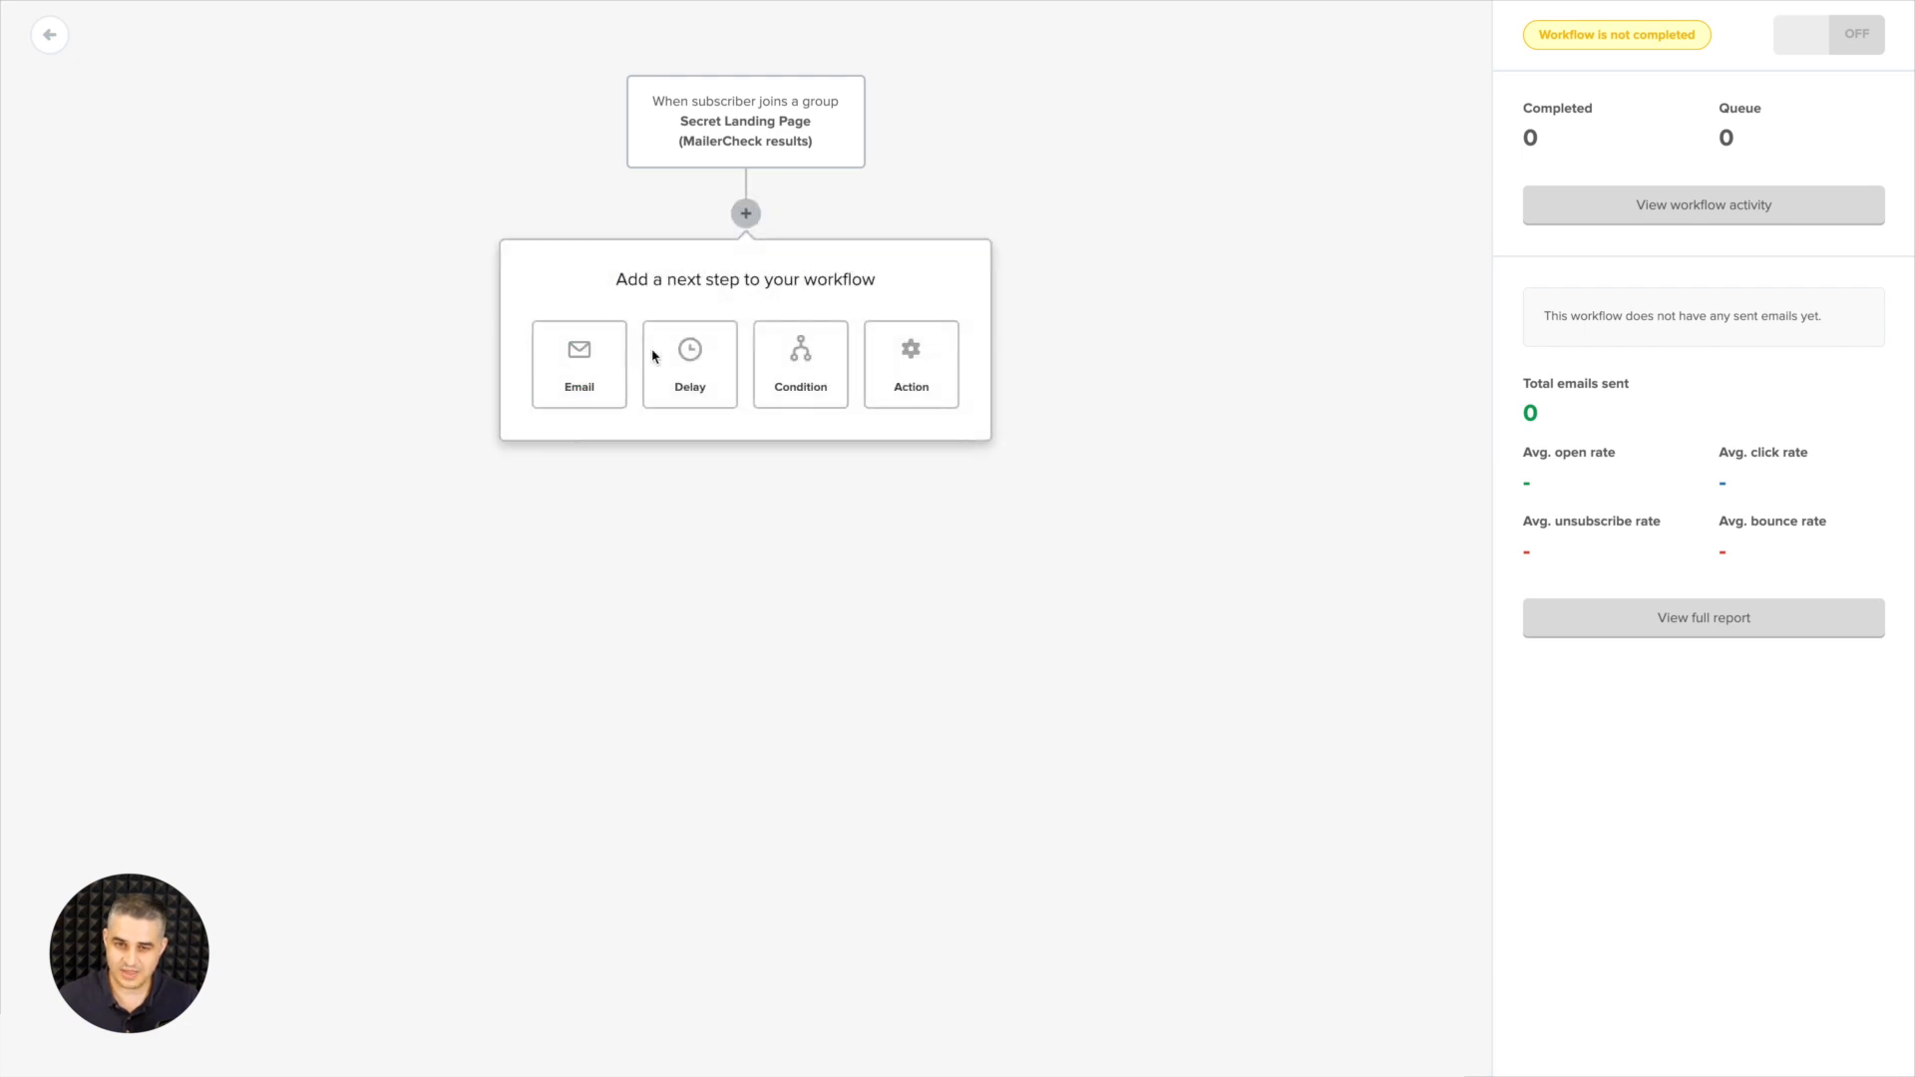
click(598, 363)
click(1547, 152)
text(1st)
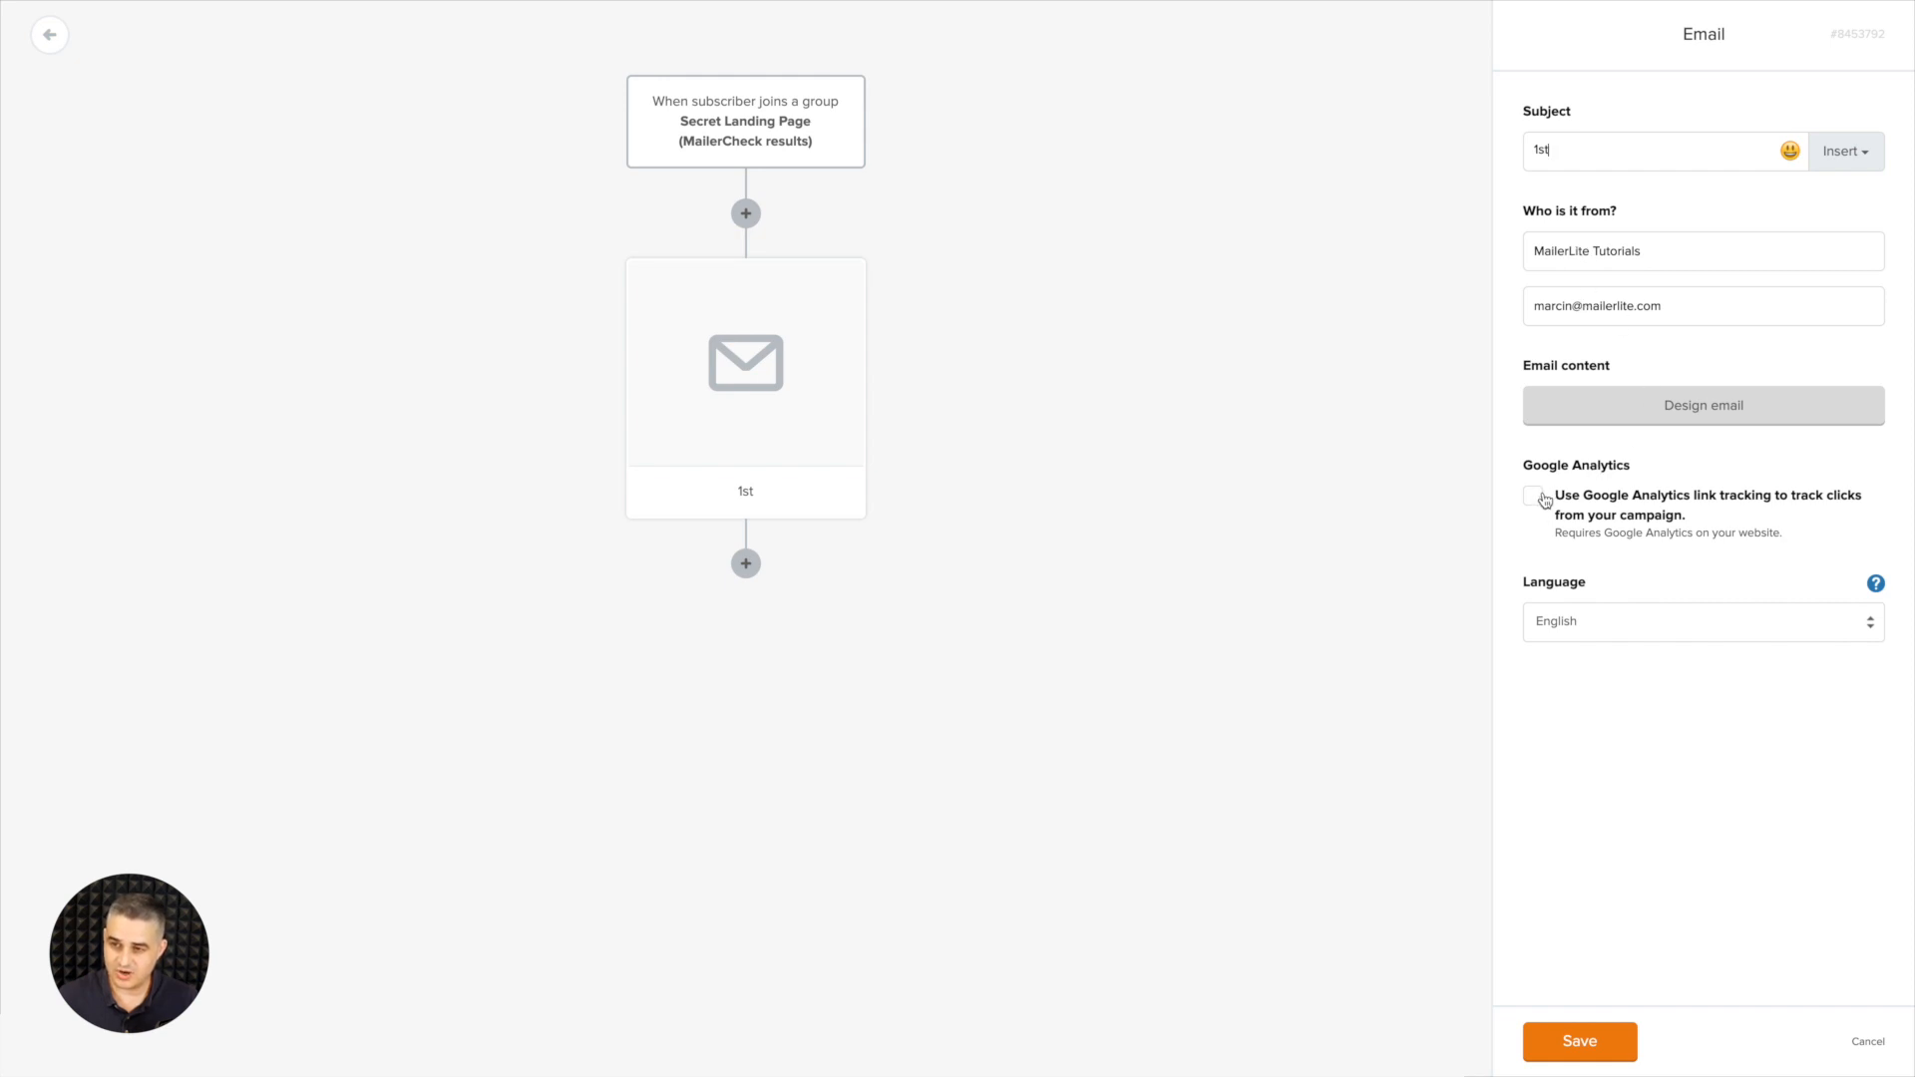
- Design the "1st" email by reusing the recent automation email "Your pdf file" and finish editing it
click(1696, 417)
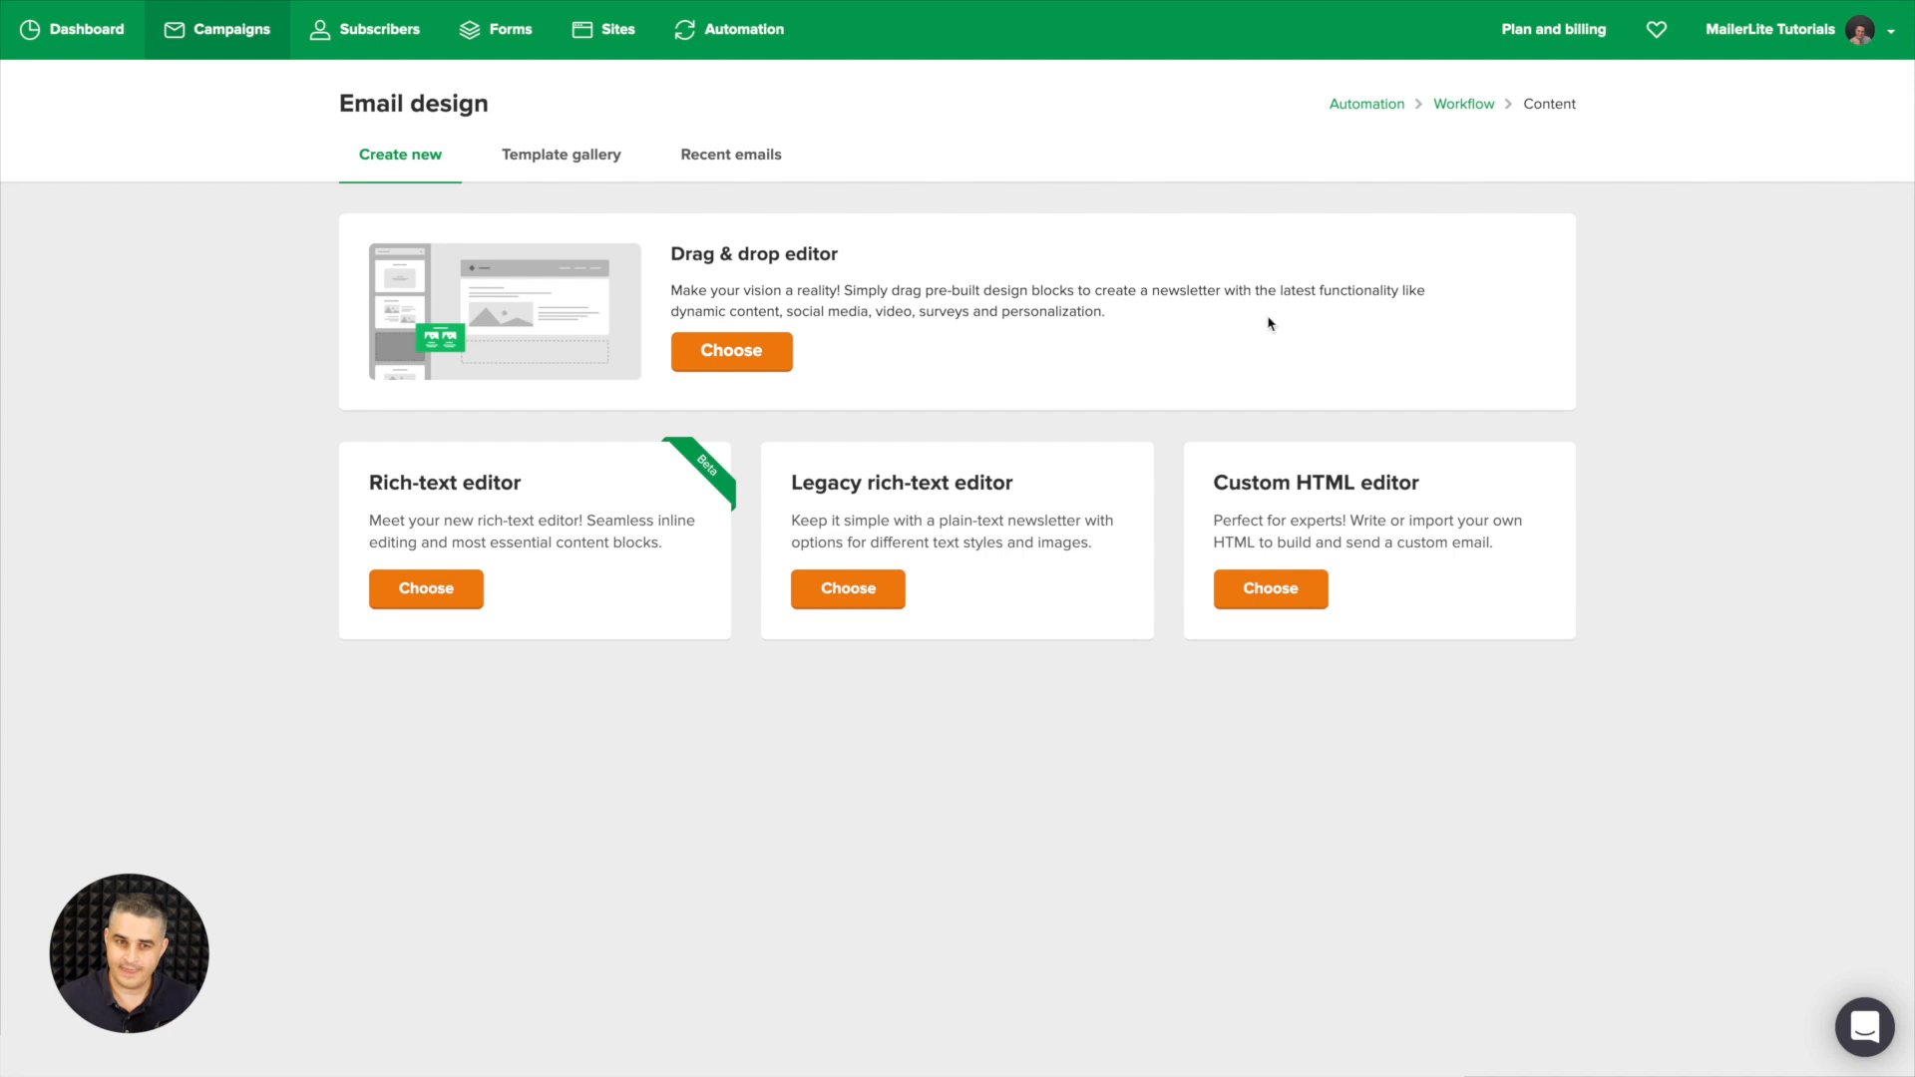
click(752, 160)
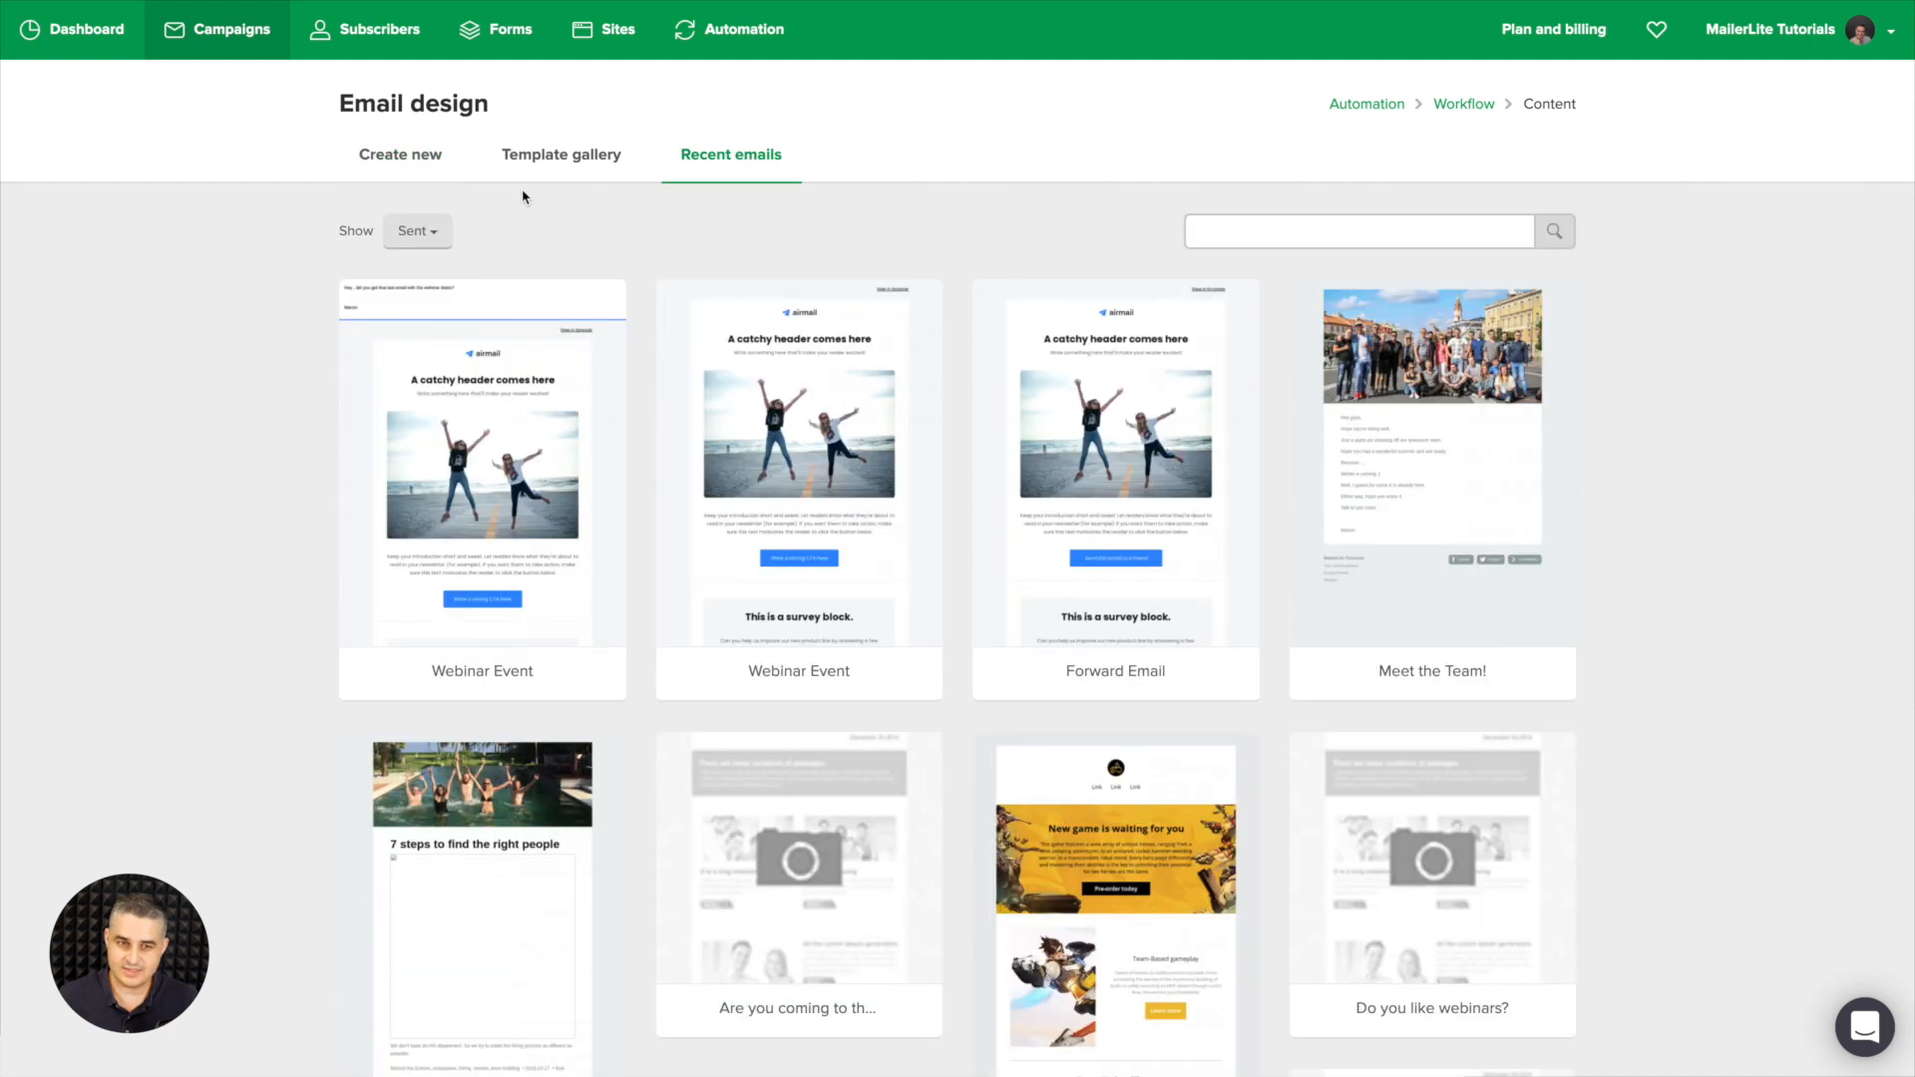
click(409, 235)
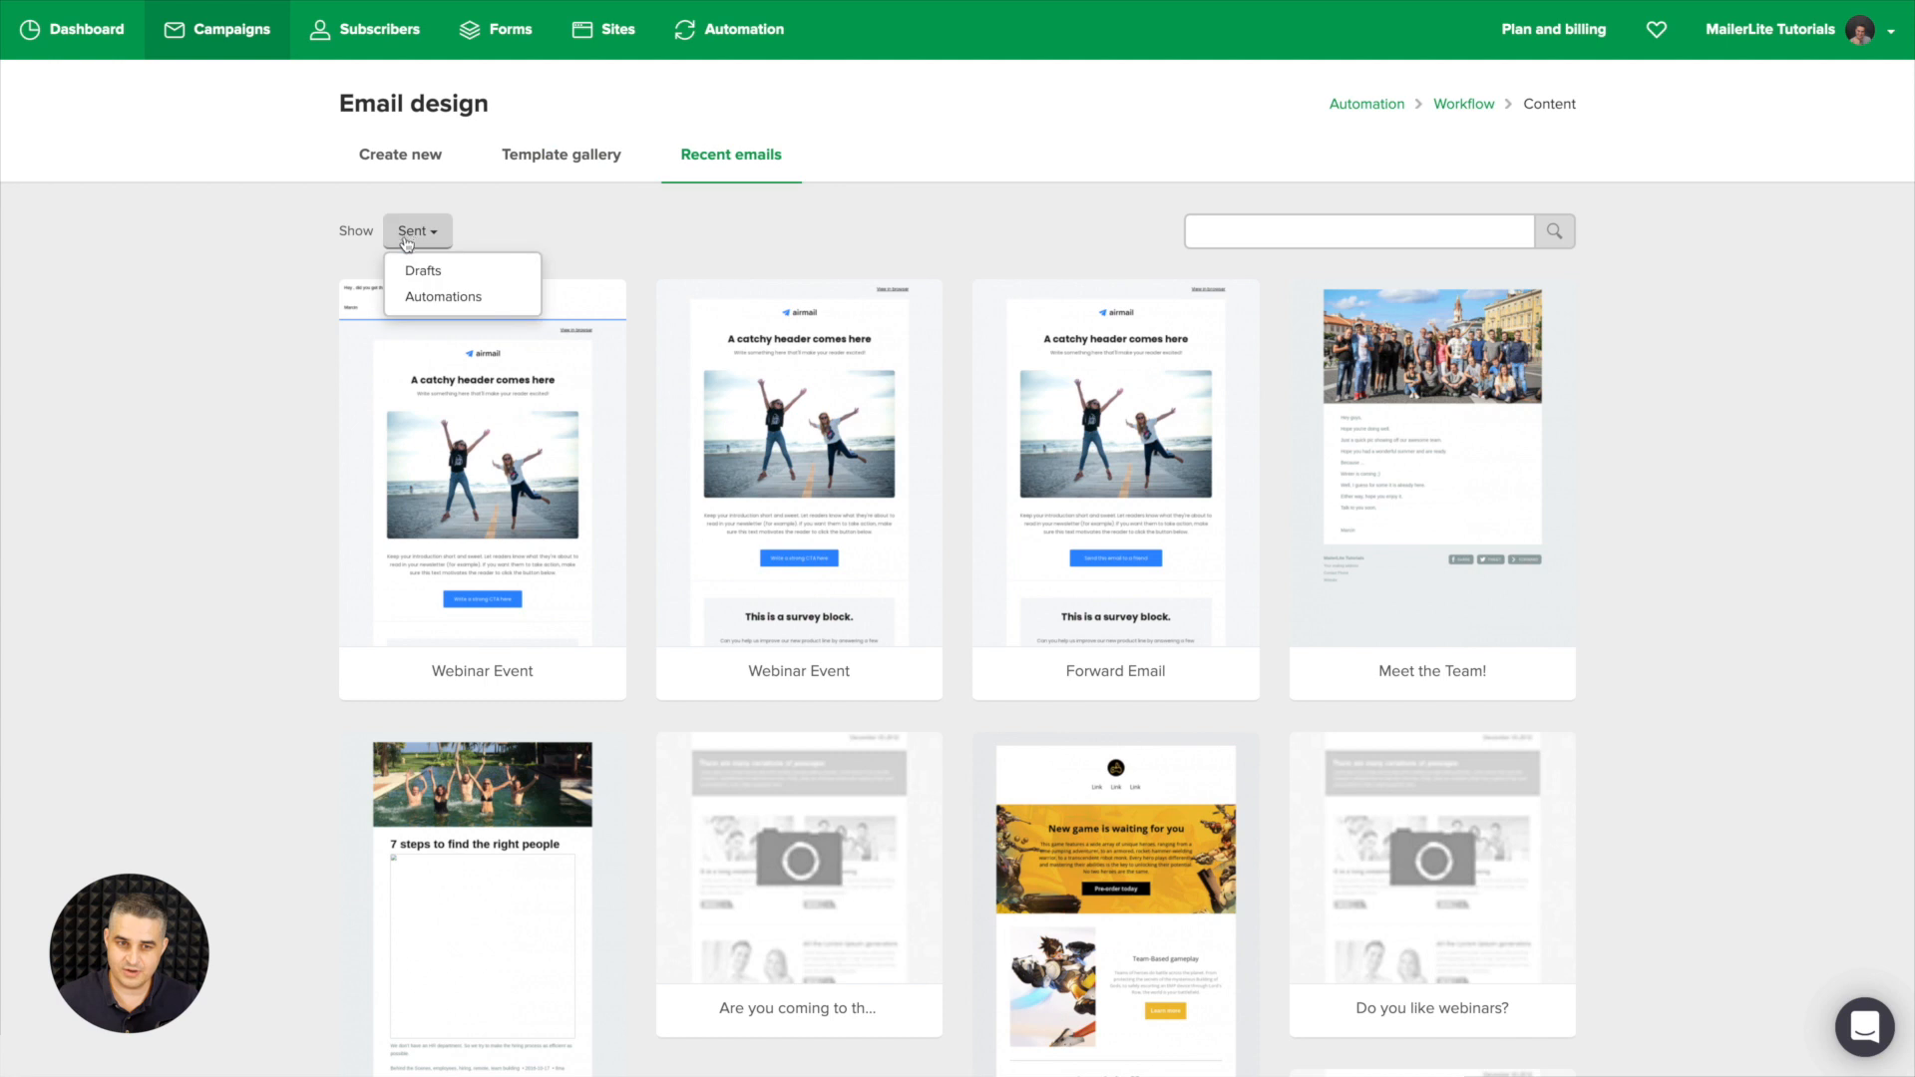
click(445, 297)
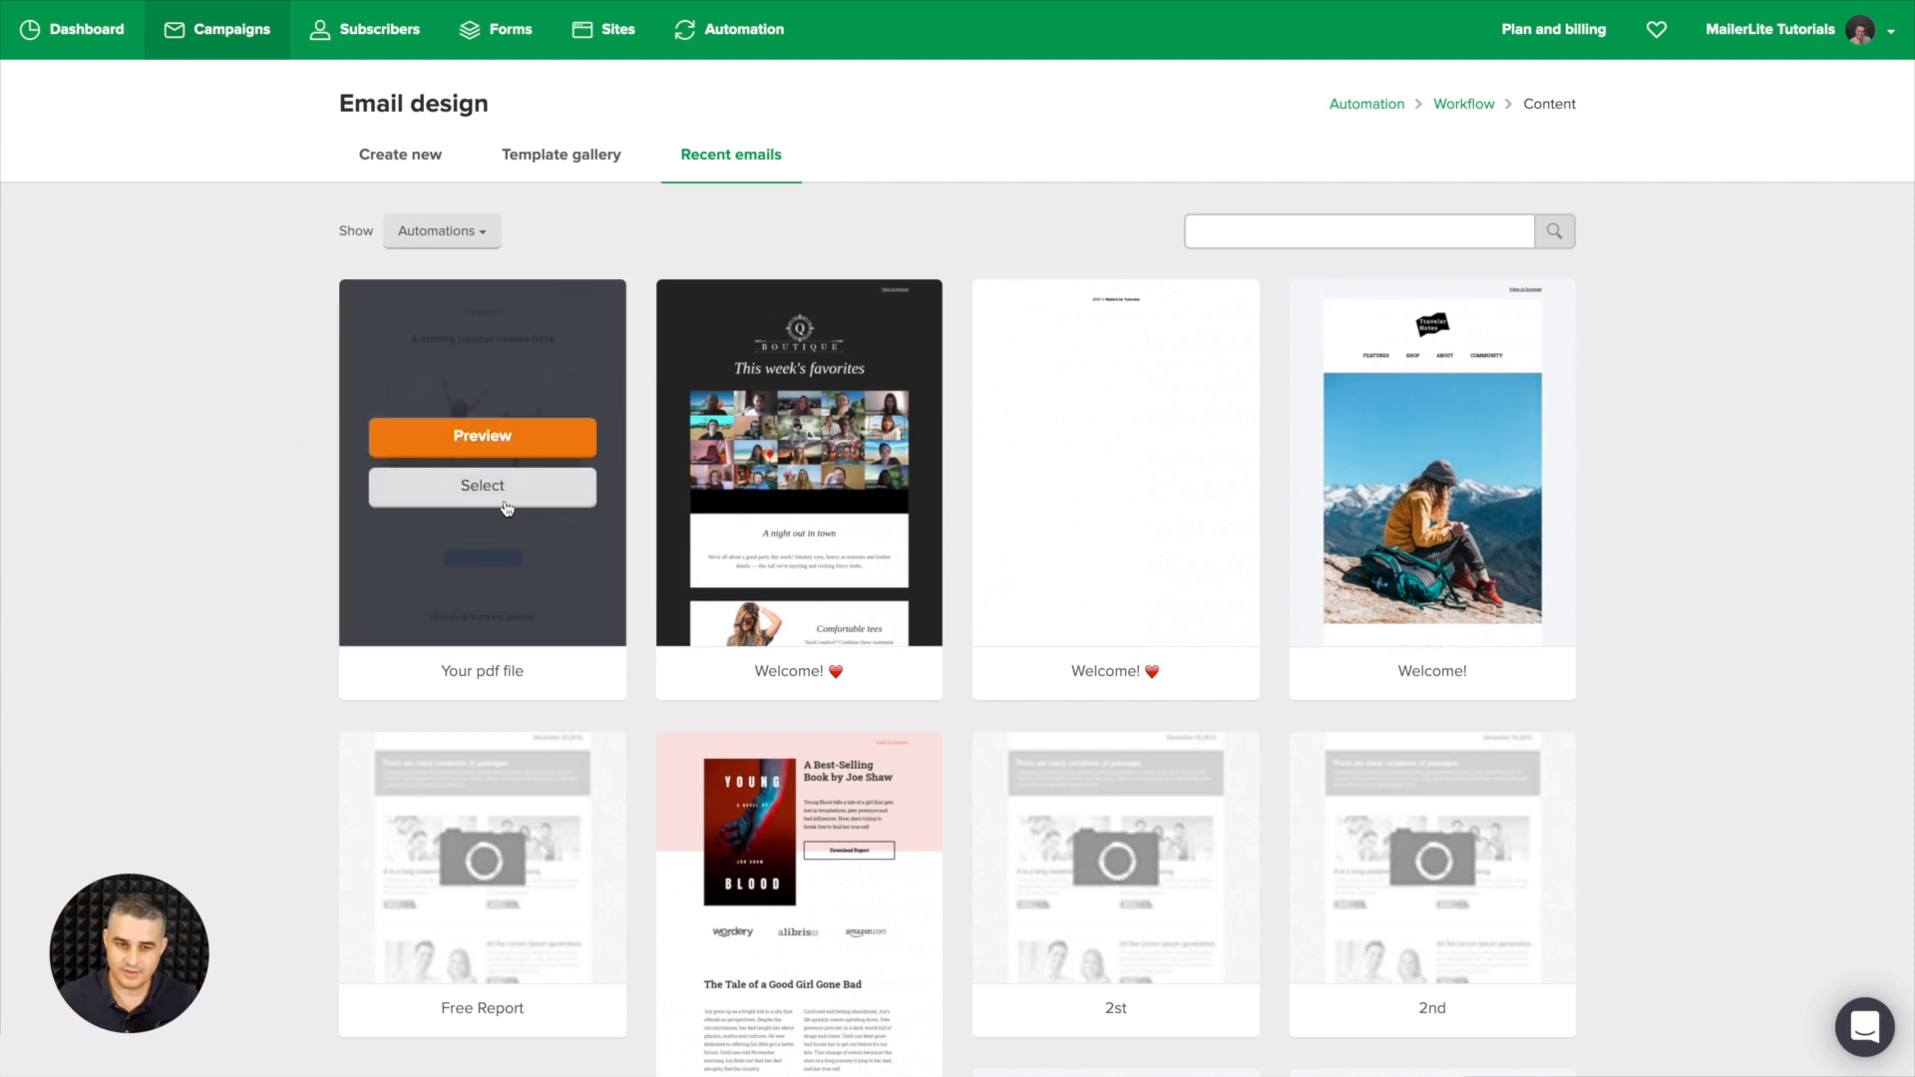
click(509, 489)
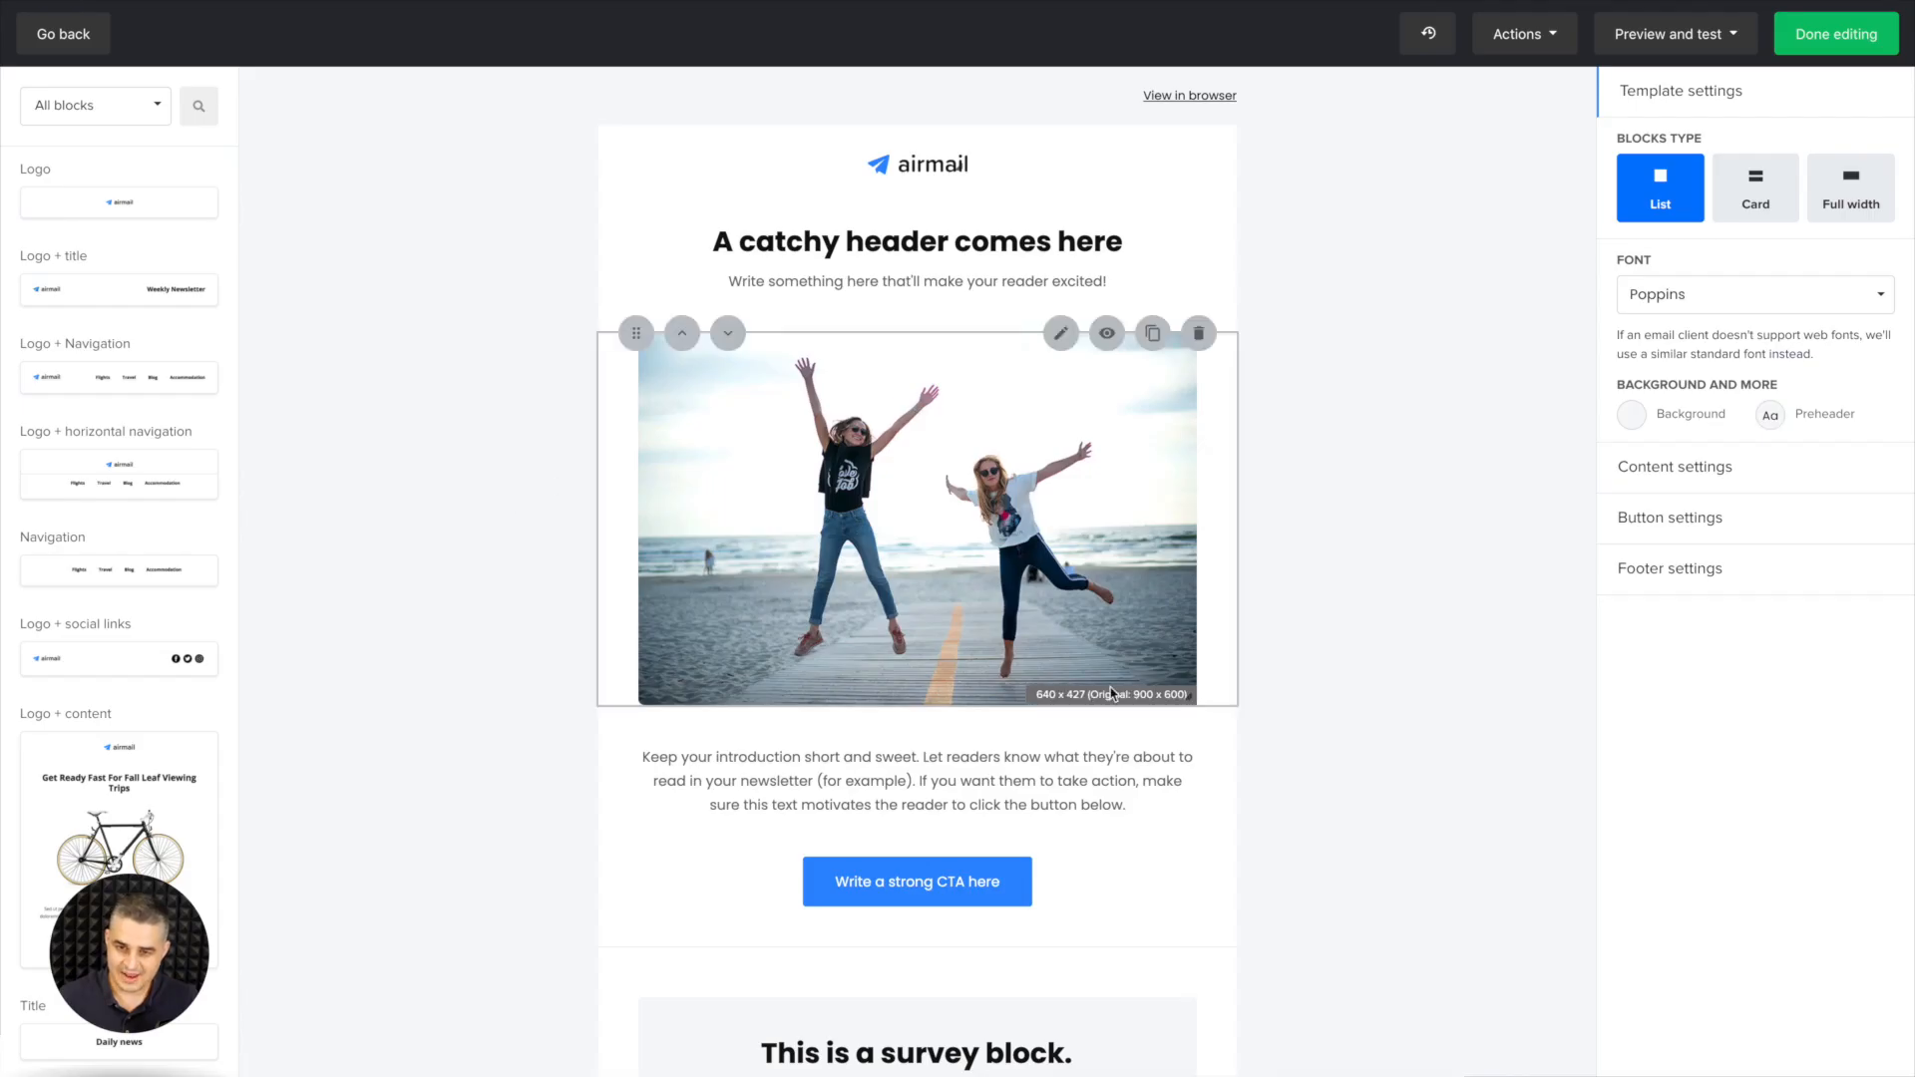
click(1840, 36)
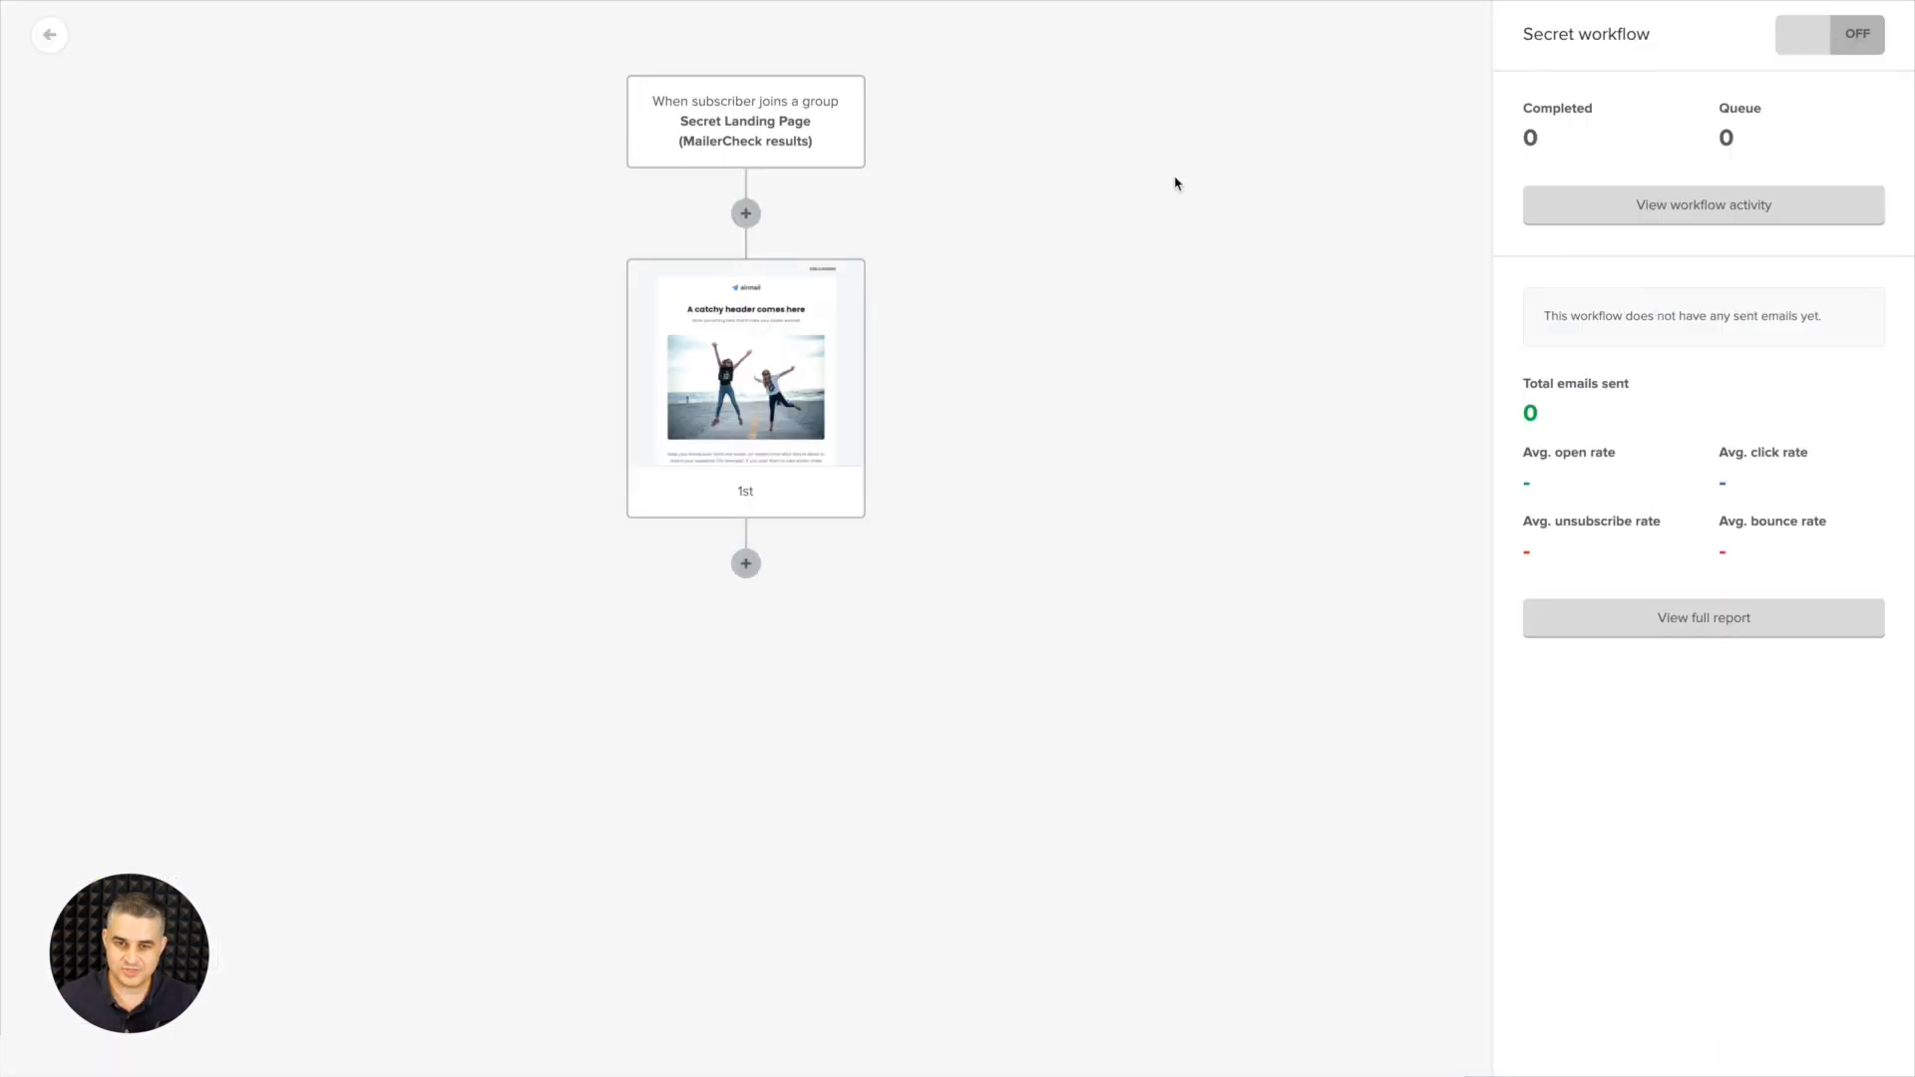
- Duplicate the "1st" email twice, set the middle email's subject to "2st" and save it
click(803, 281)
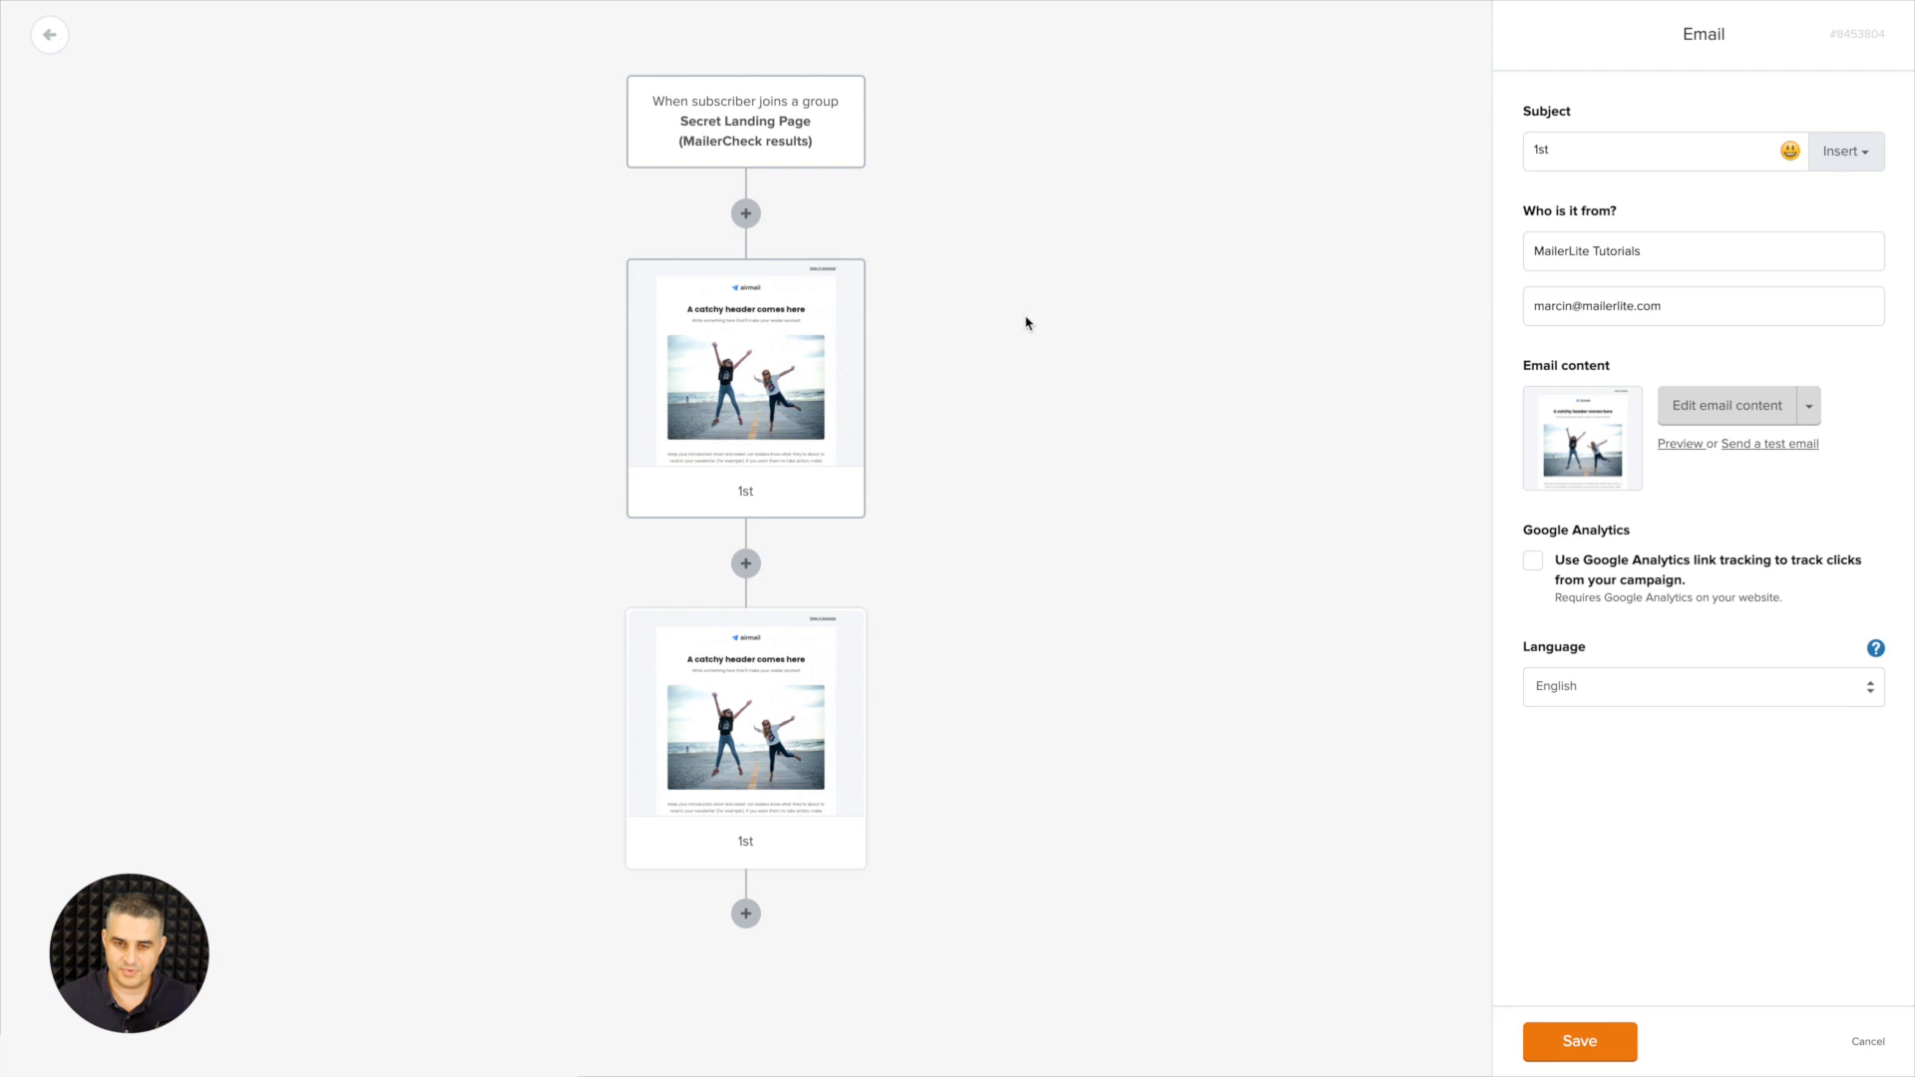
click(808, 632)
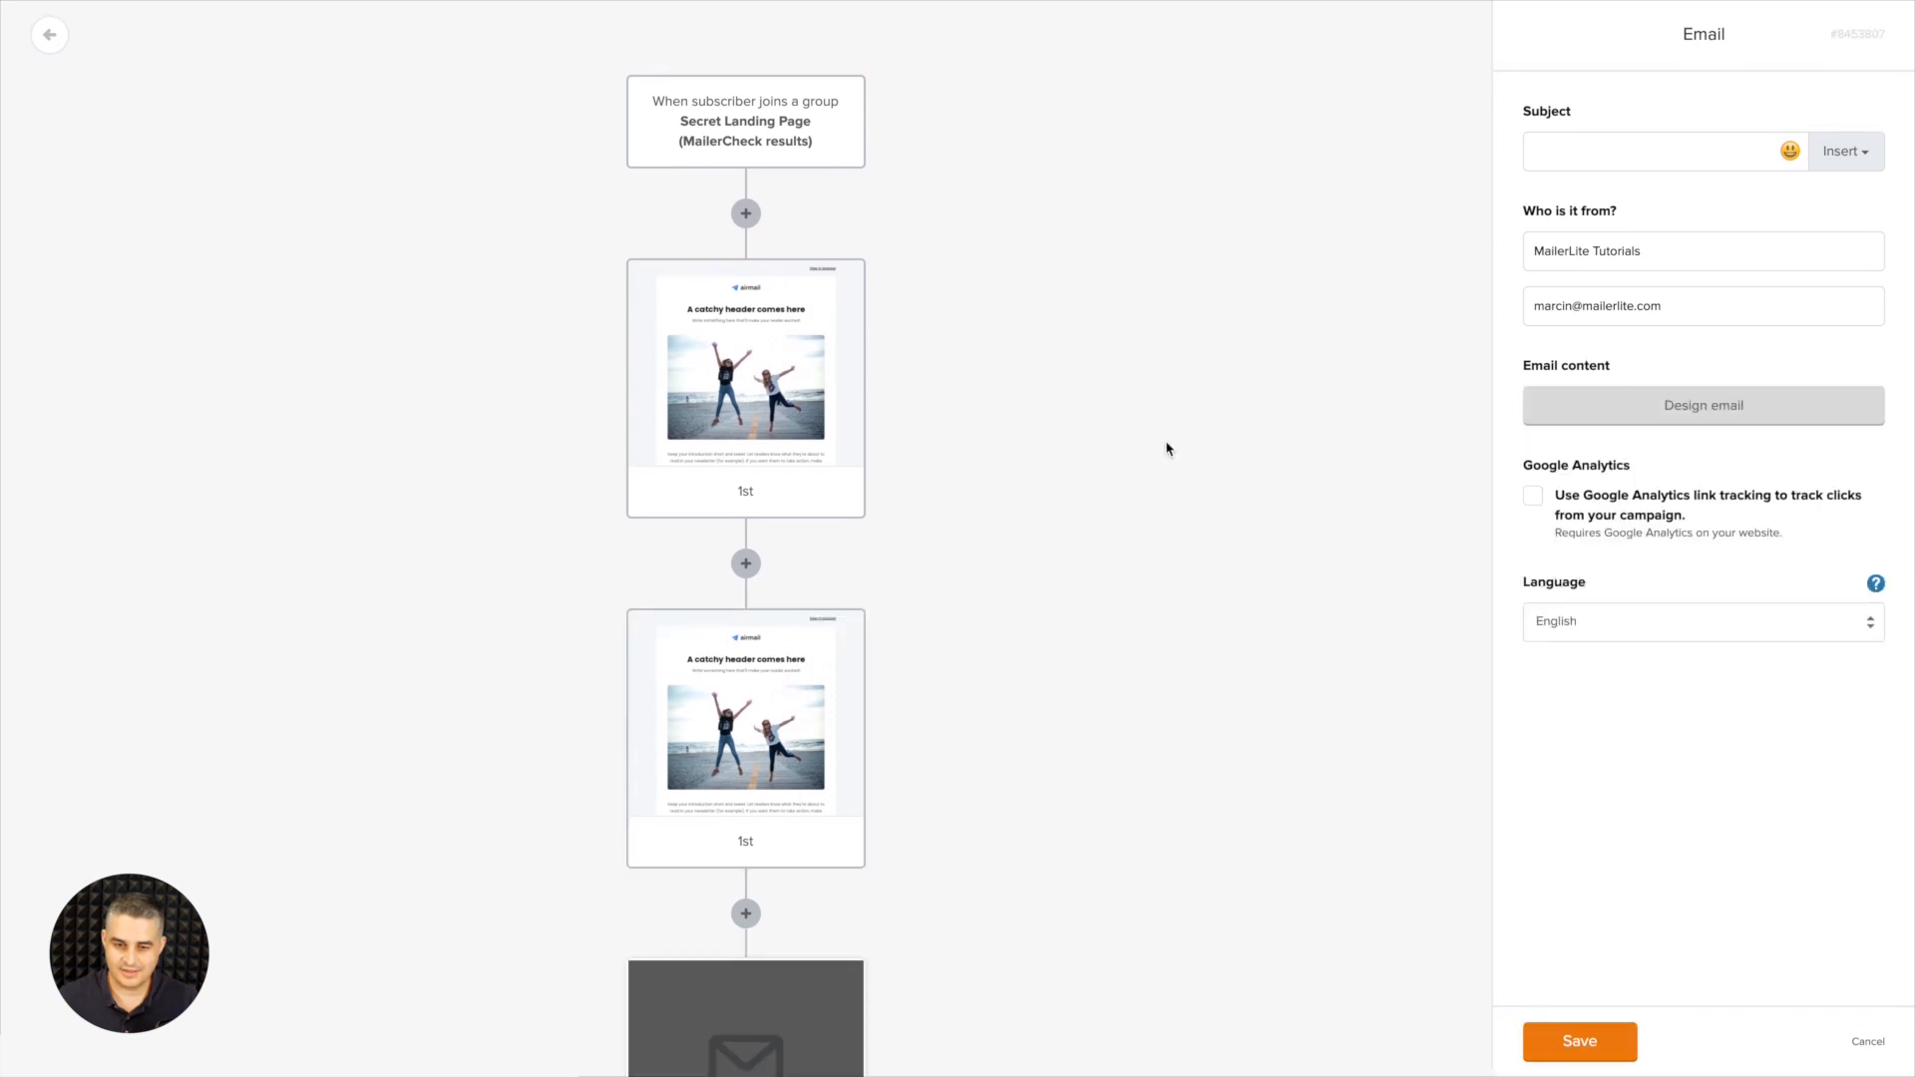
scroll(1167, 448, down, 3)
mouse_move(784, 453)
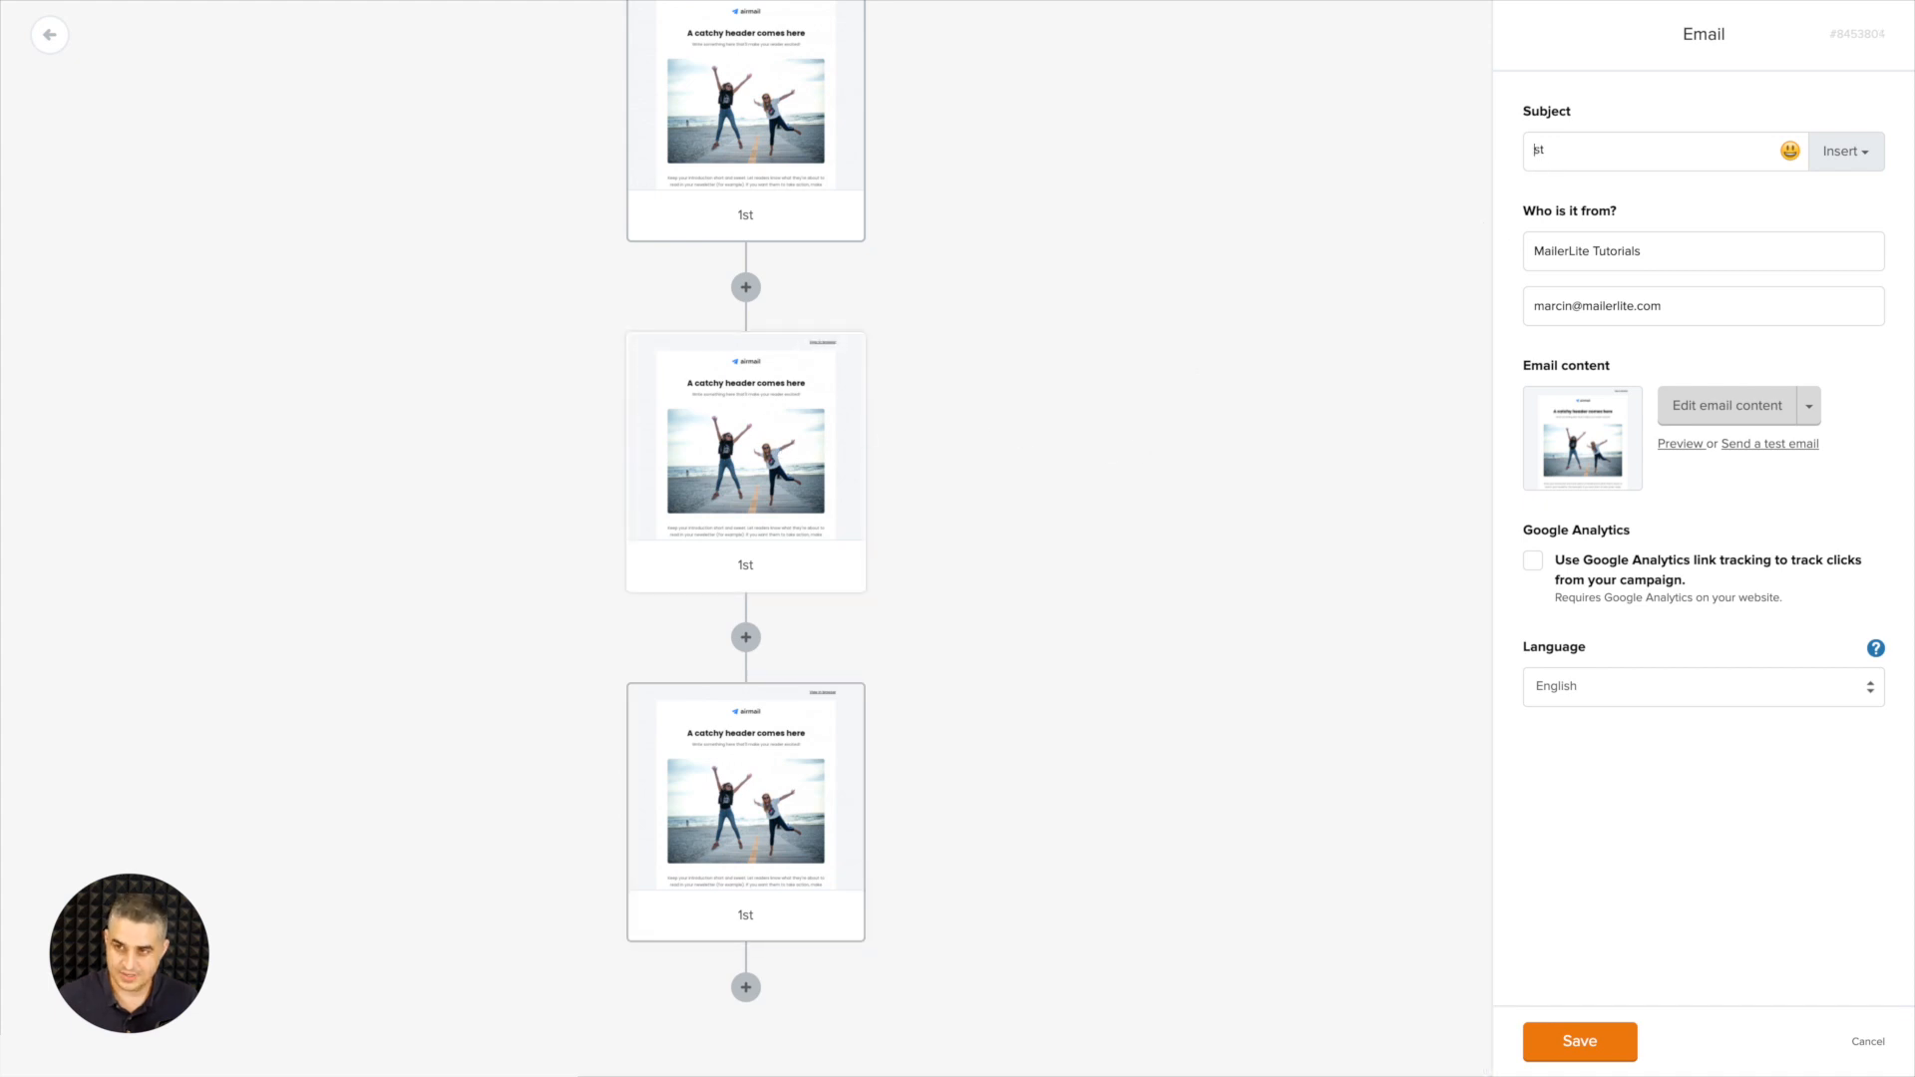
text(2)
click(1557, 1043)
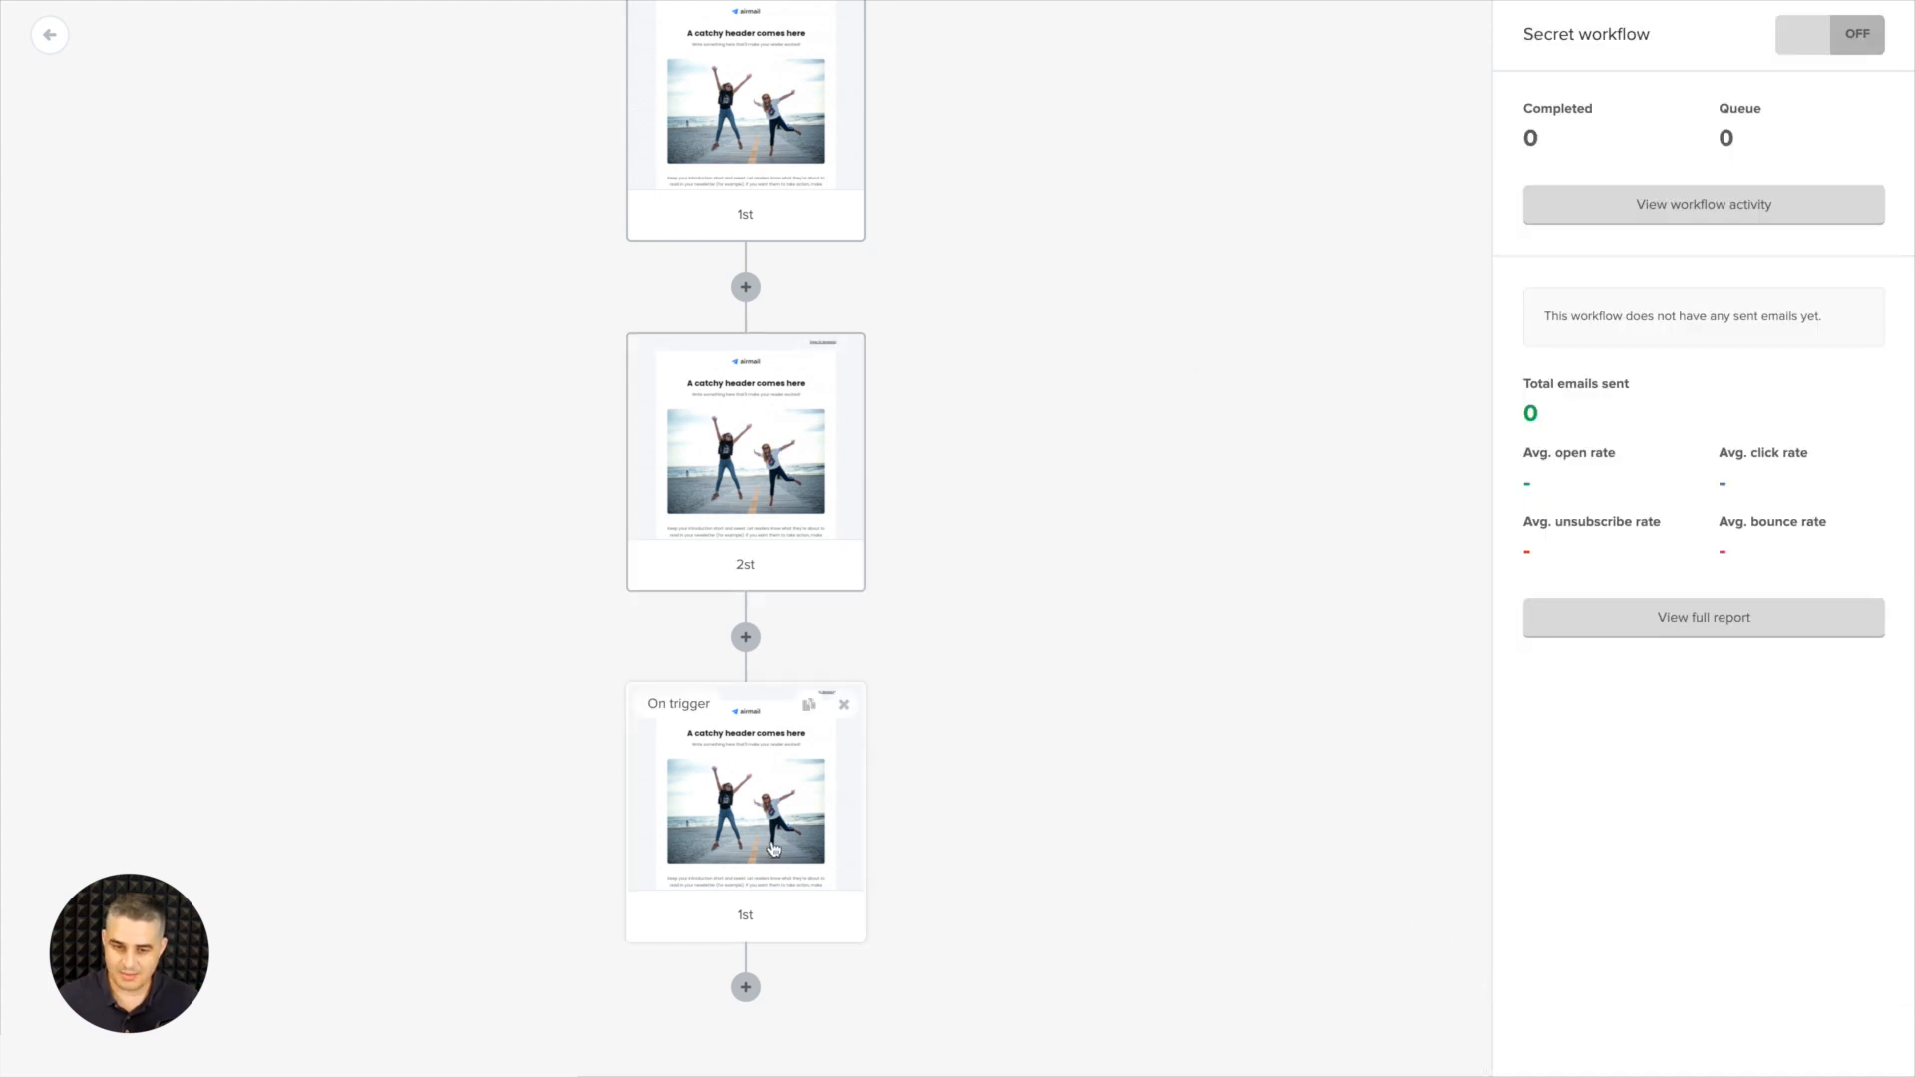
- Change the subject of the last email in the workflow to "3rd" and save it
click(774, 849)
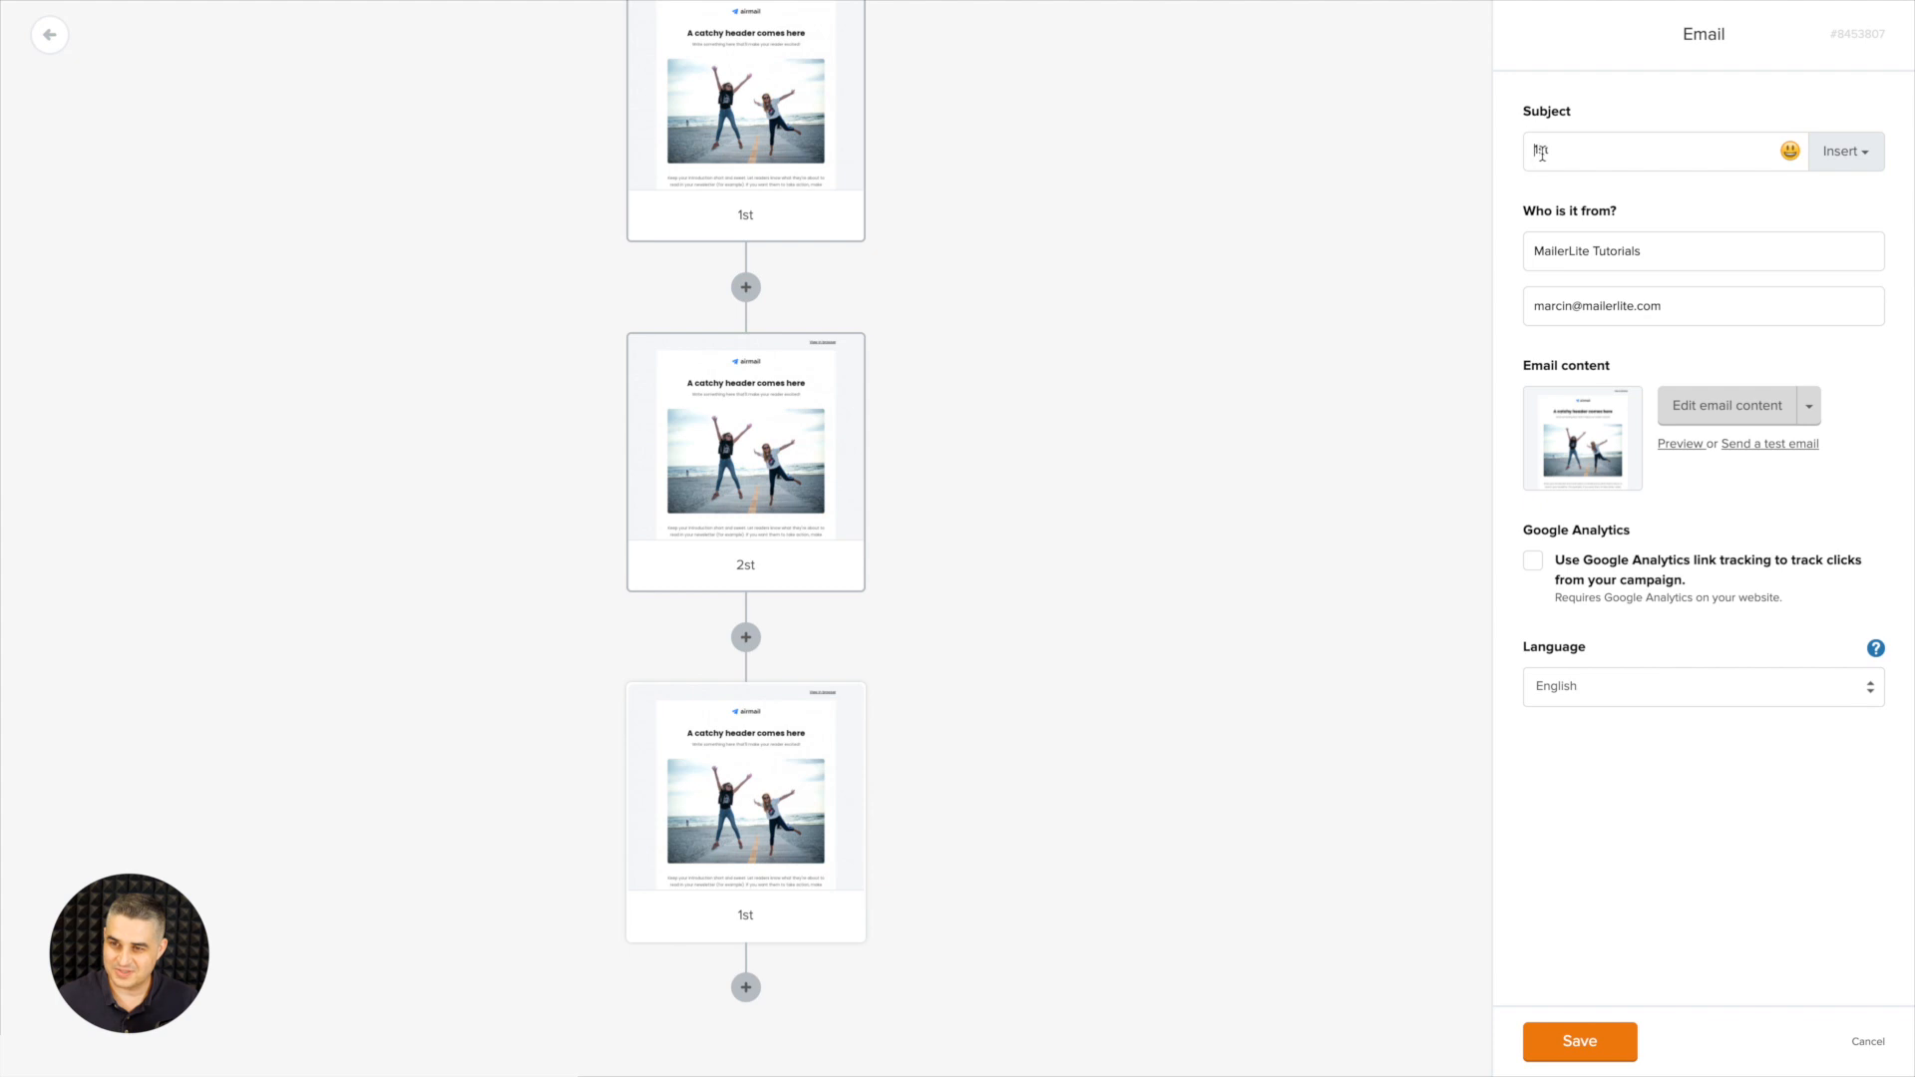
key(BackSpace)
text(3rd)
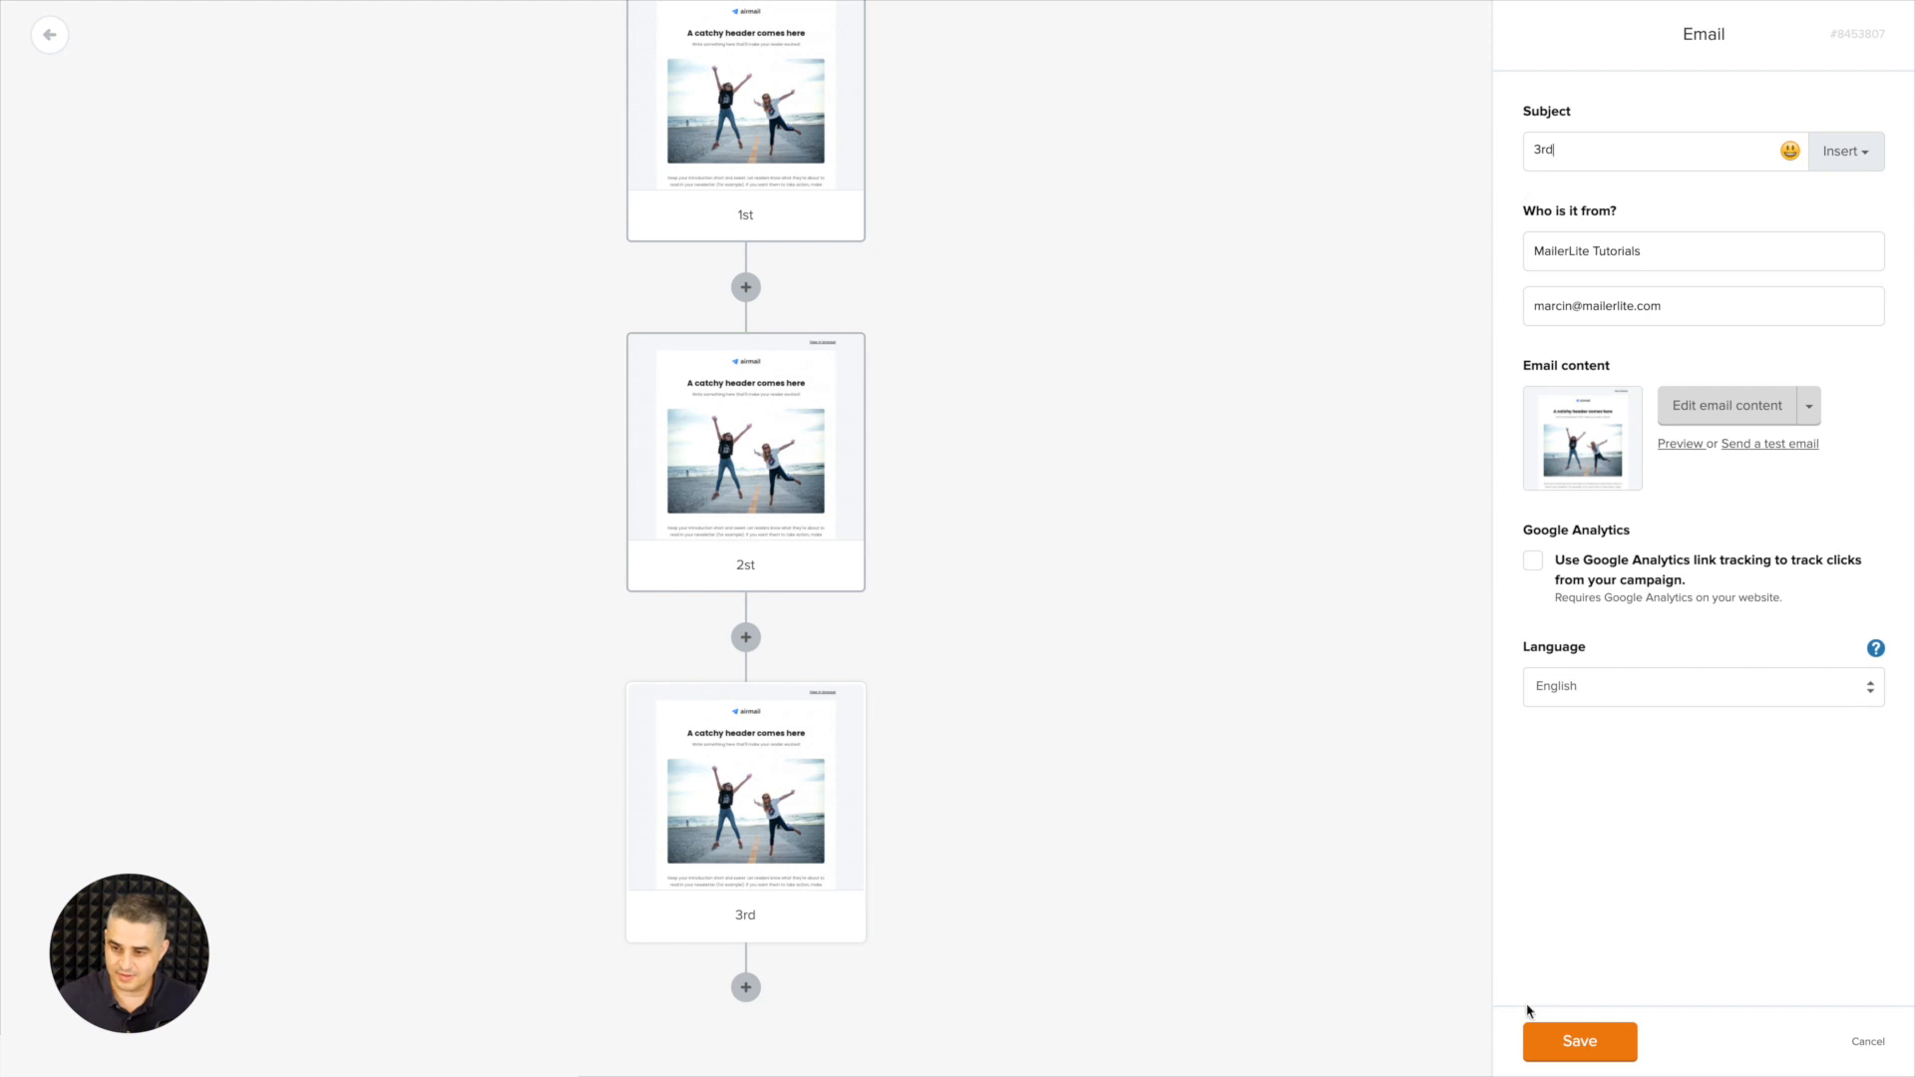
click(1576, 1029)
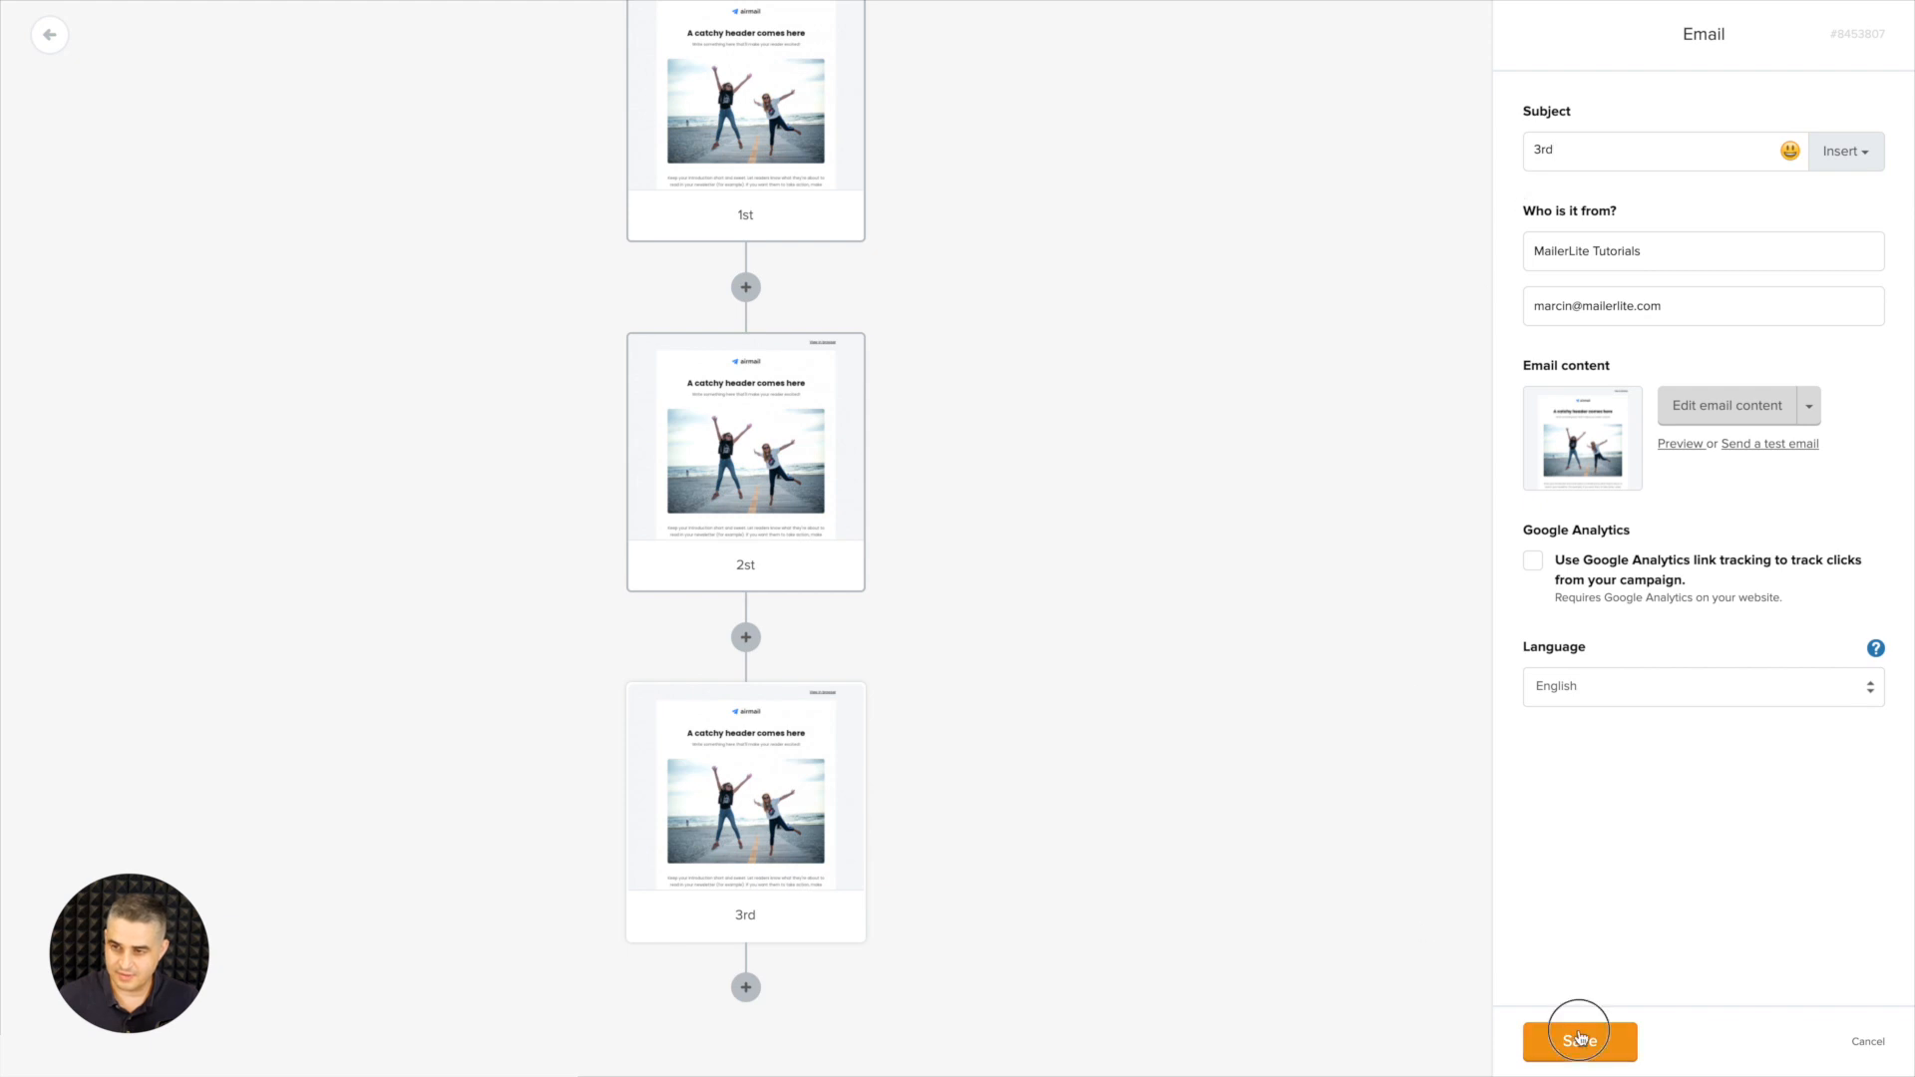
- Correct the middle email's subject to "2nd" and save it
click(815, 526)
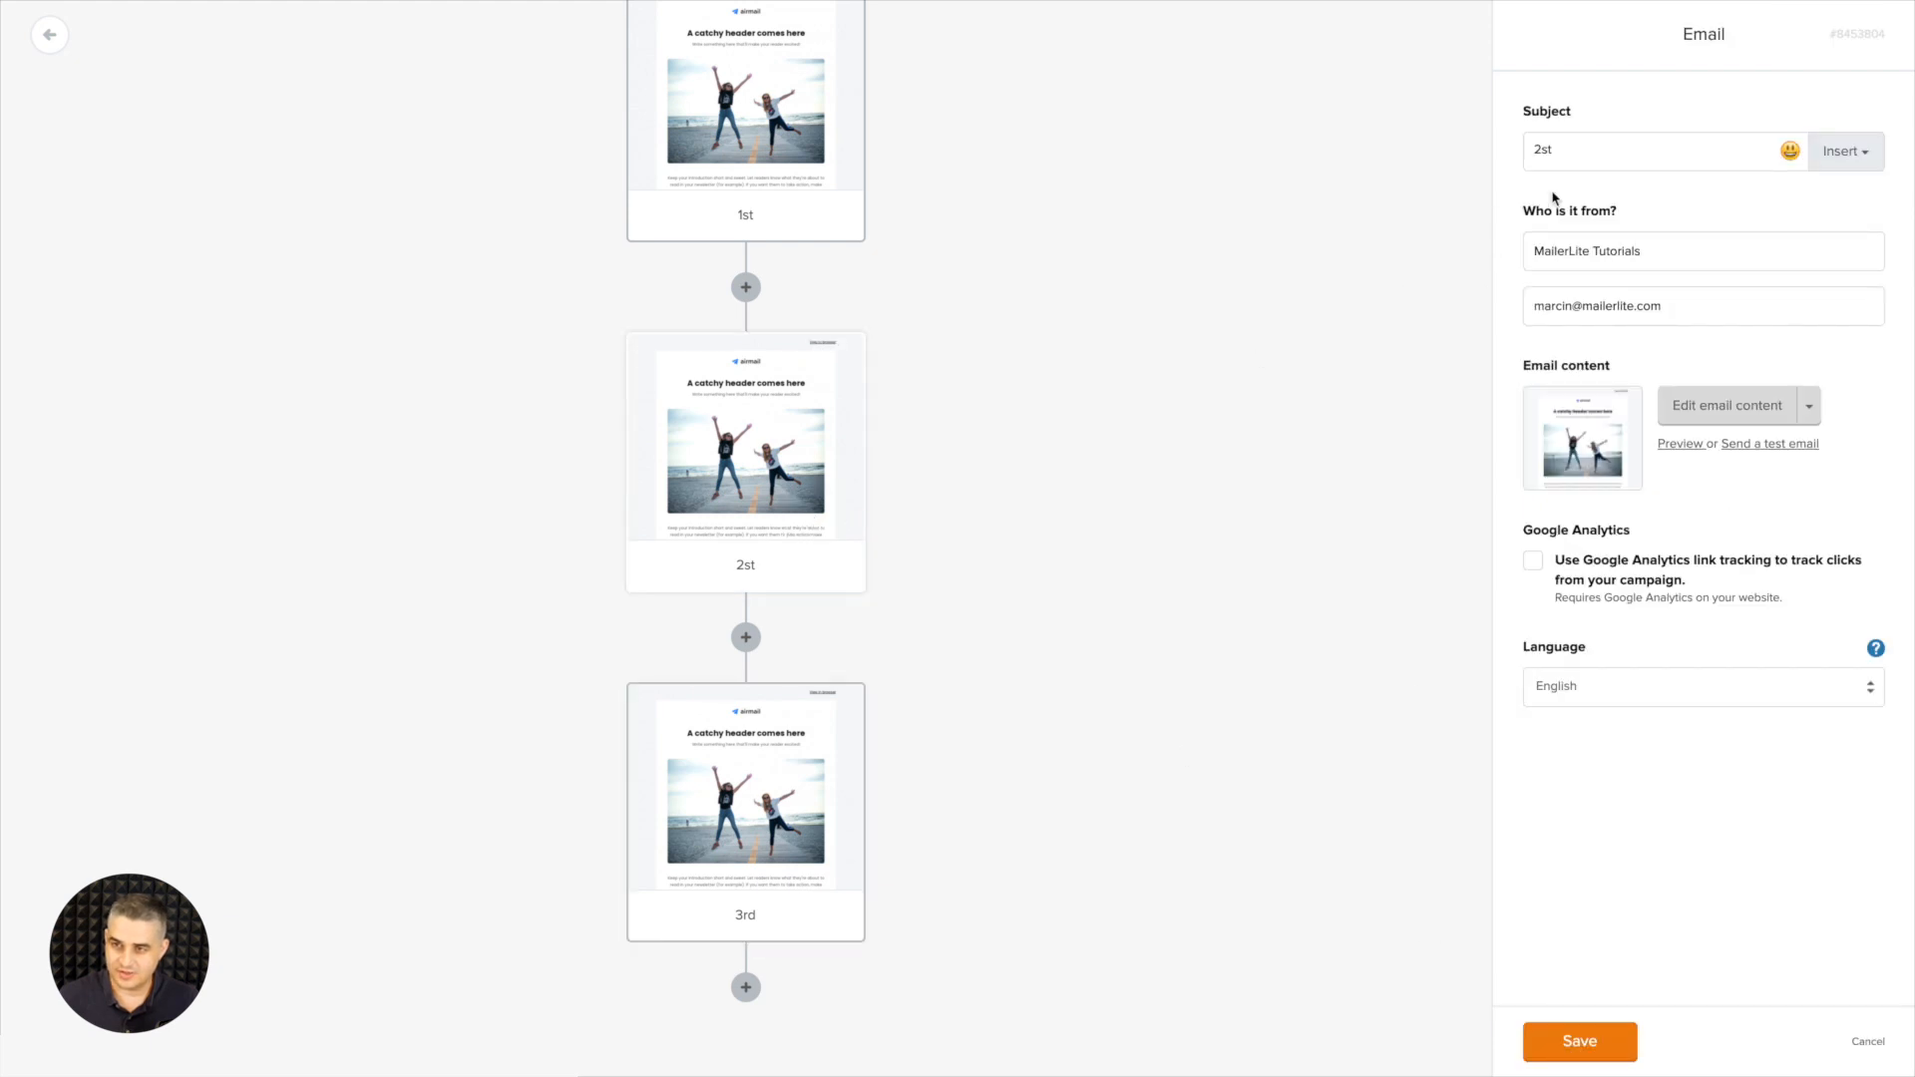
click(1599, 150)
key(BackSpace)
key(BackSpace)
text(nd)
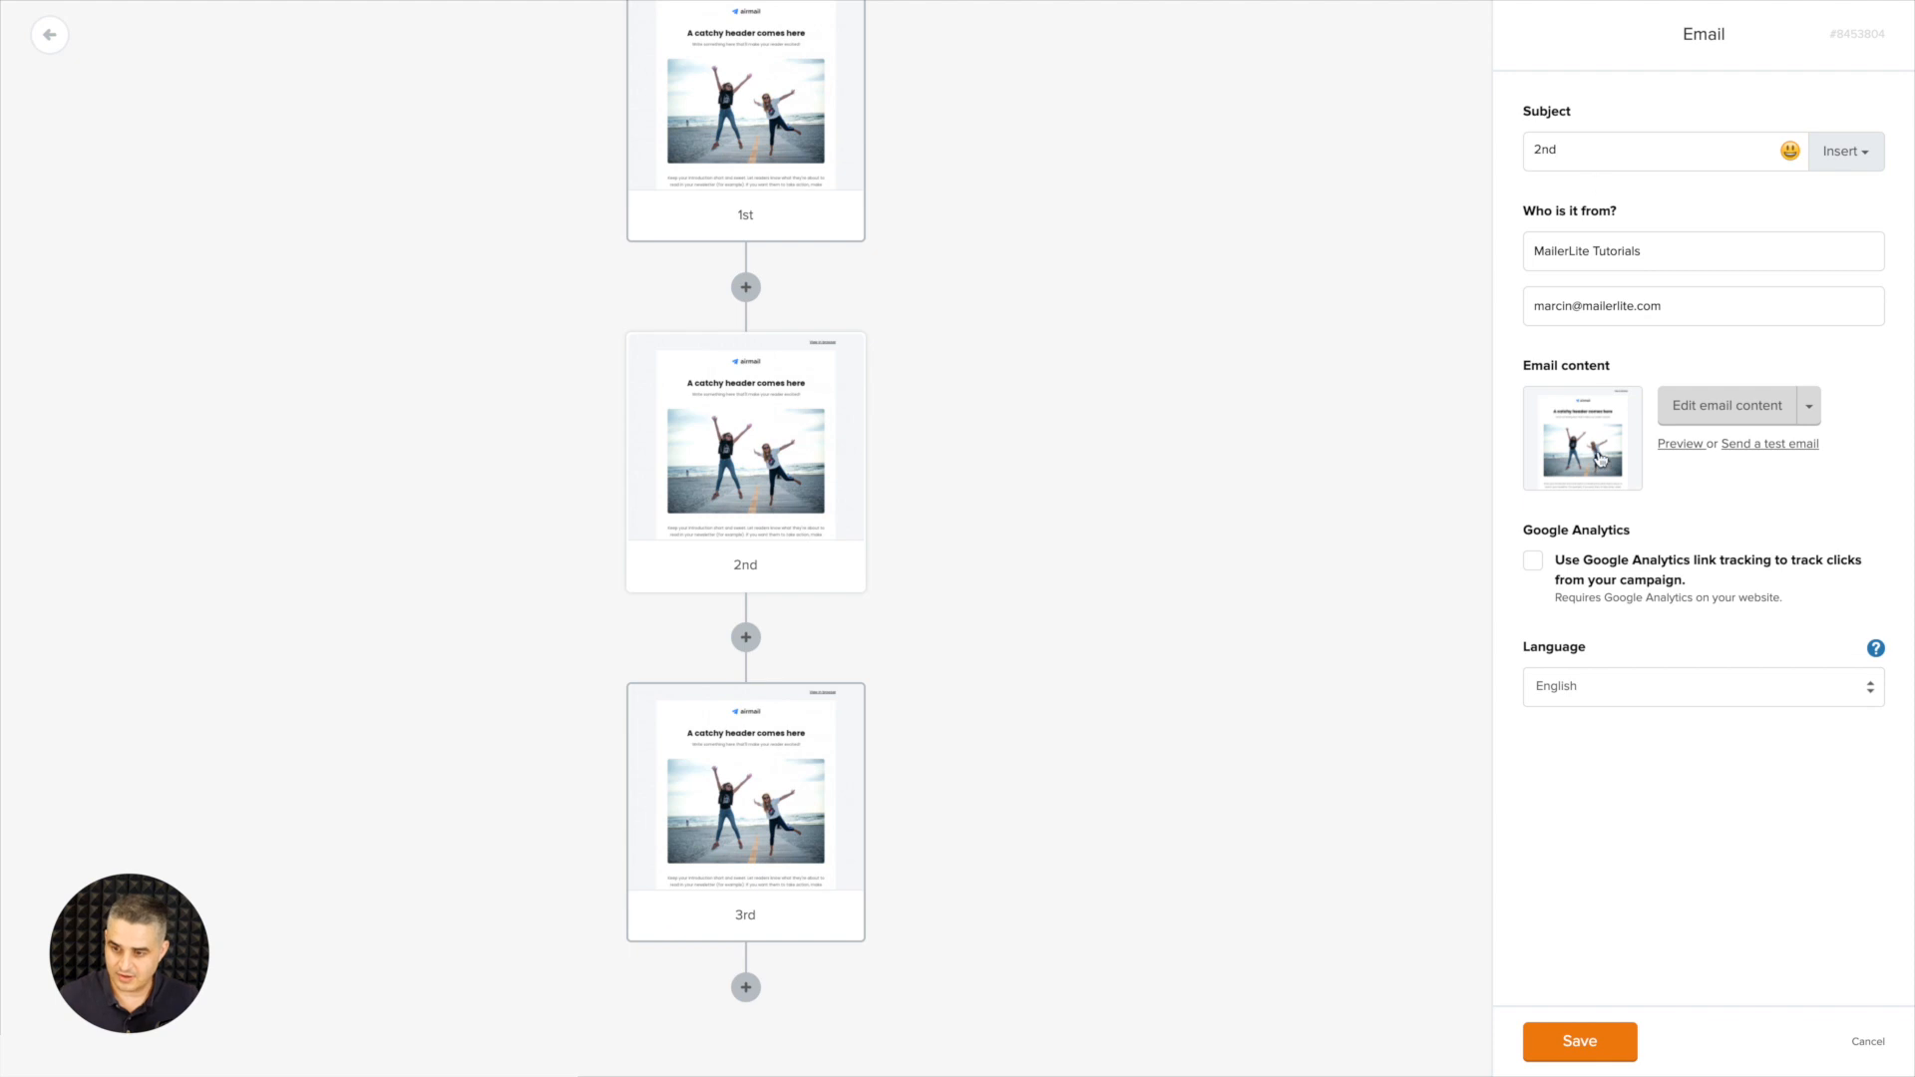
click(1581, 1037)
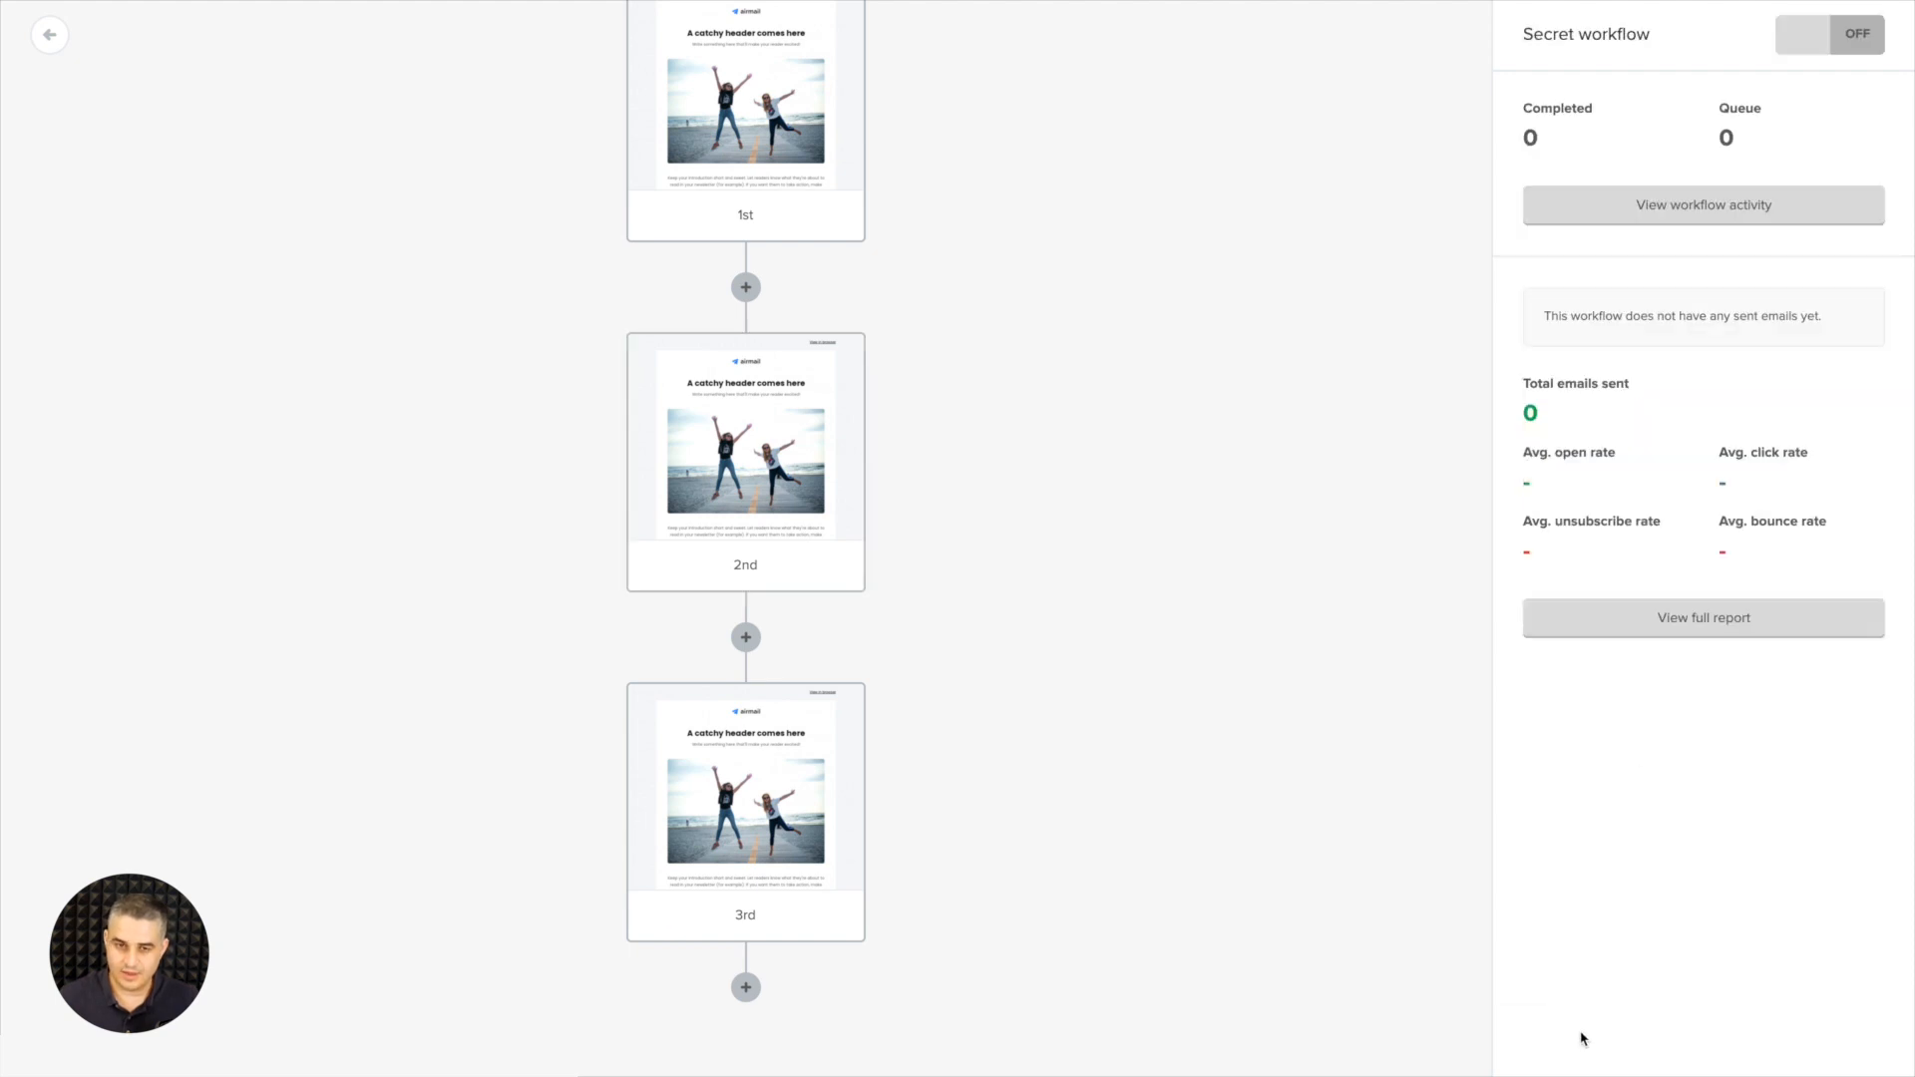
- Insert a delay of 1 day between the trigger and the "1st" email and save it
scroll(1098, 663, up, 3)
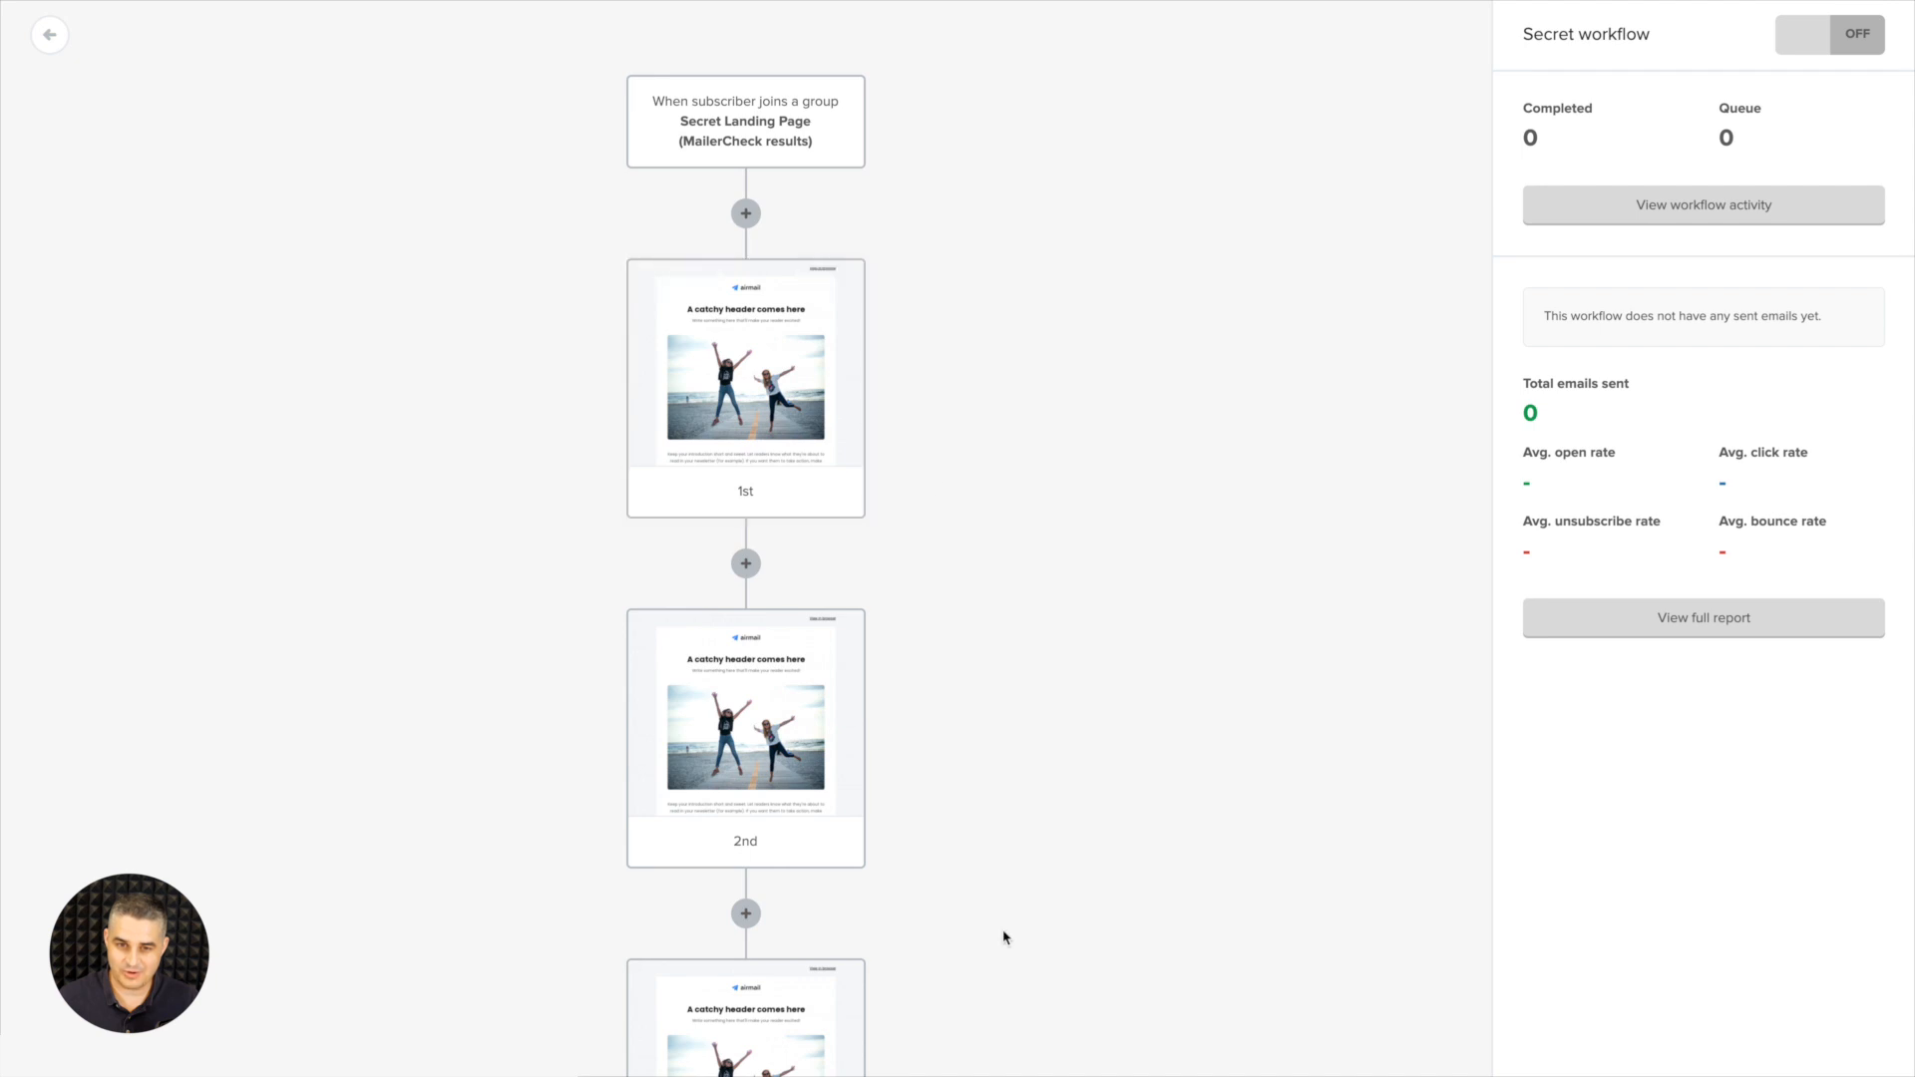
click(746, 214)
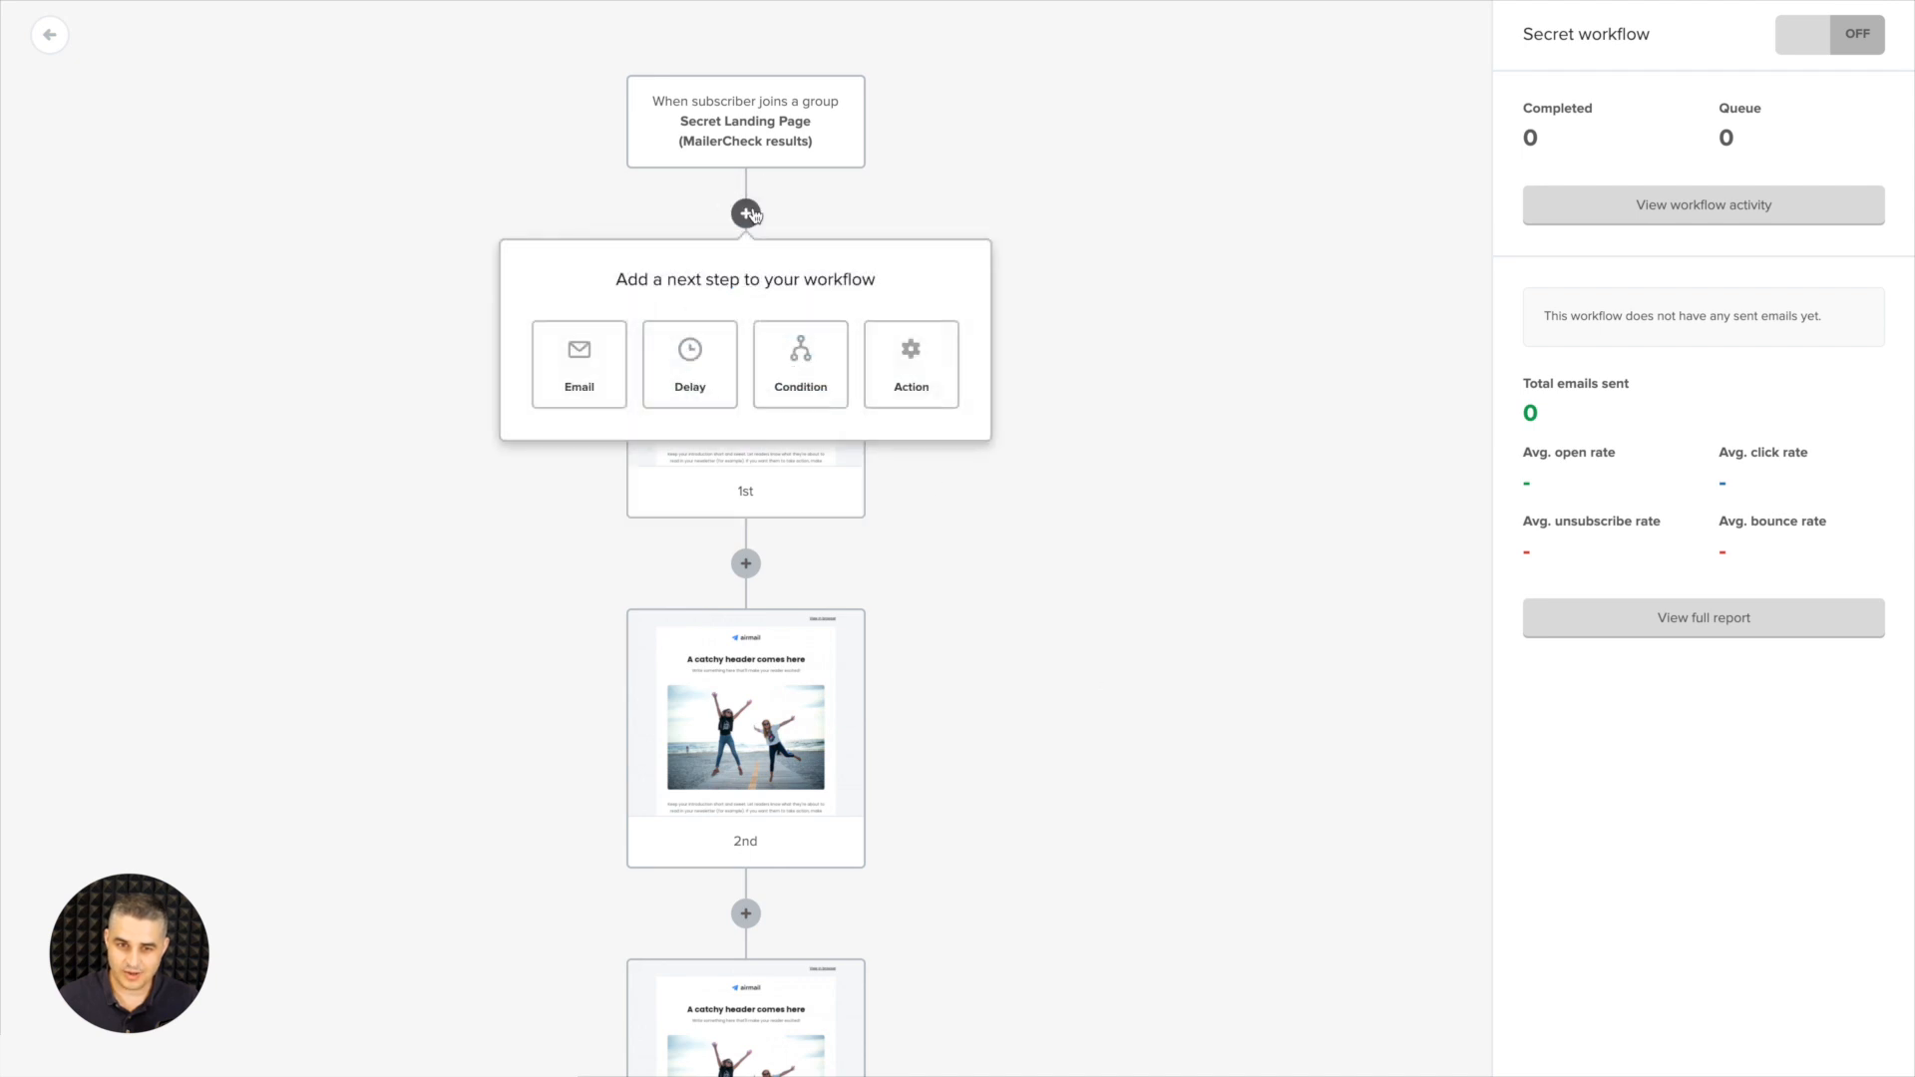
click(690, 375)
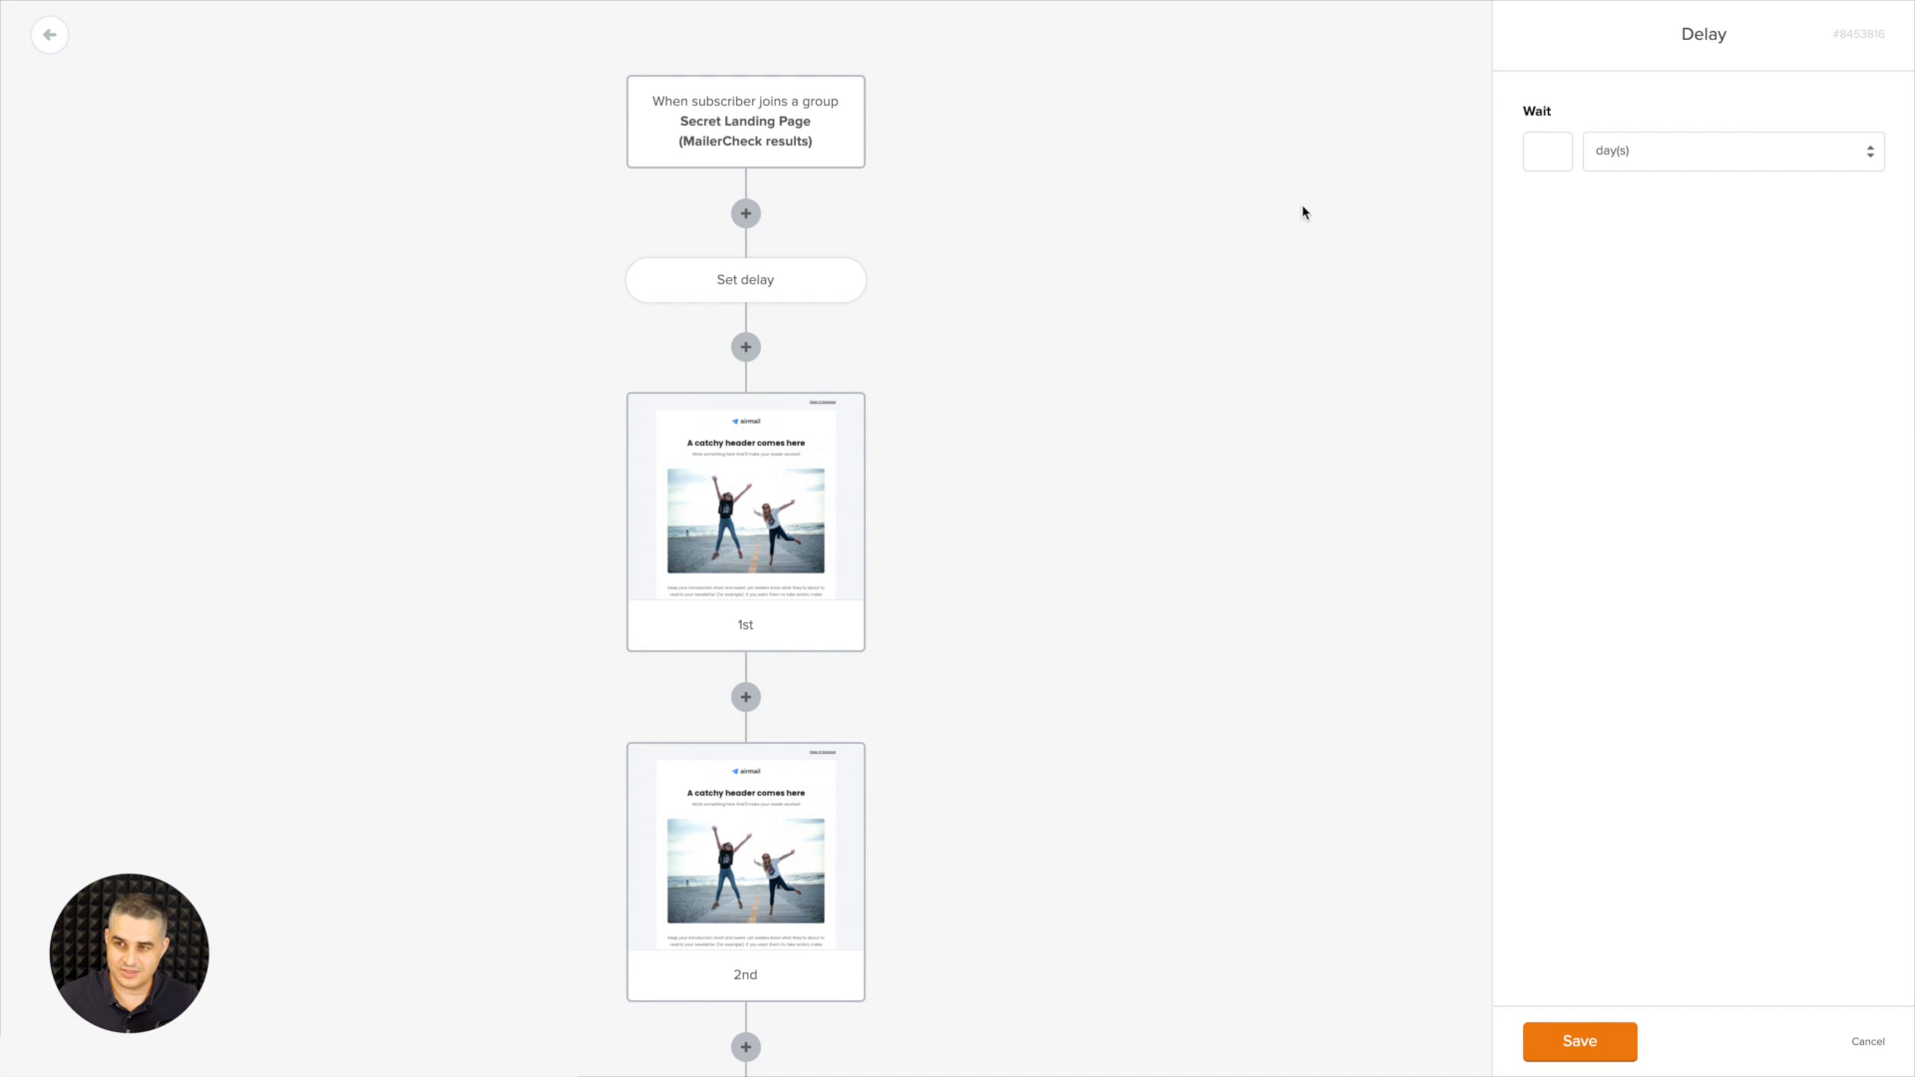
click(1525, 157)
text(1)
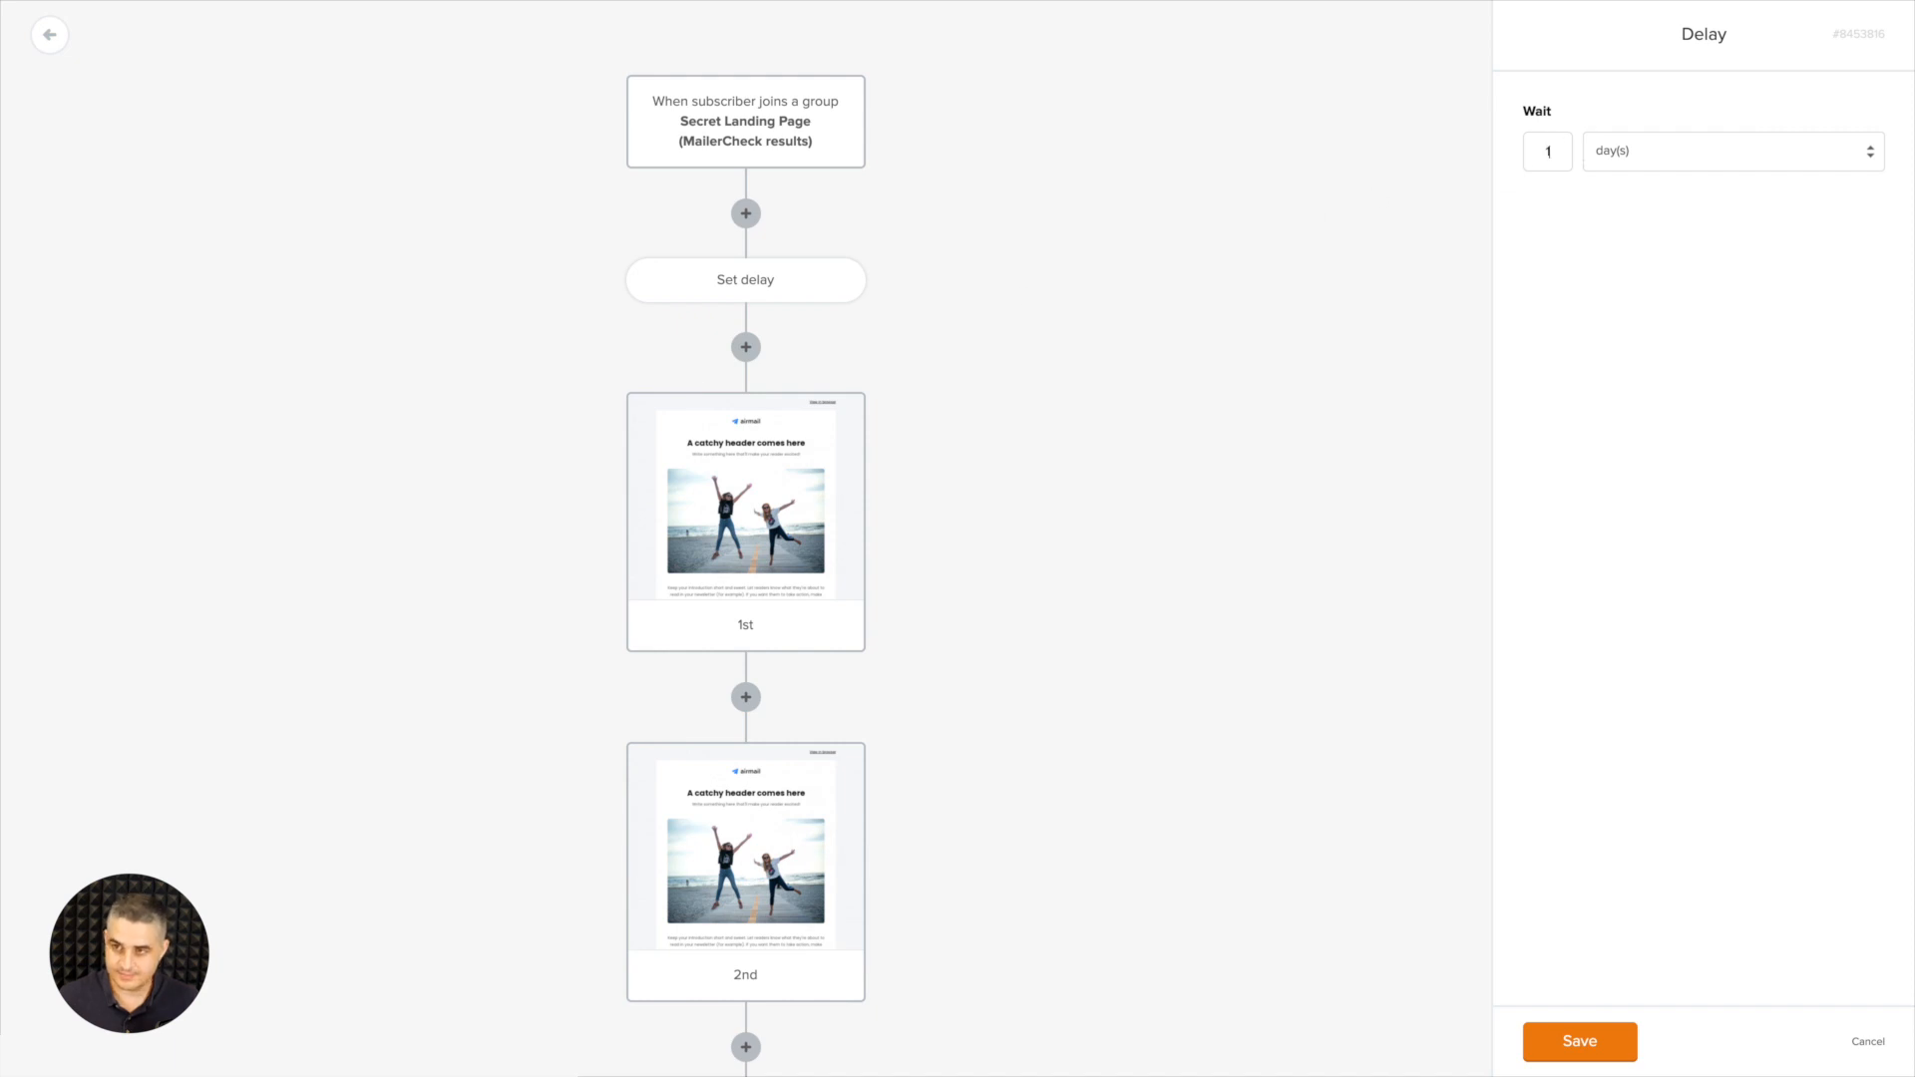
click(1576, 1040)
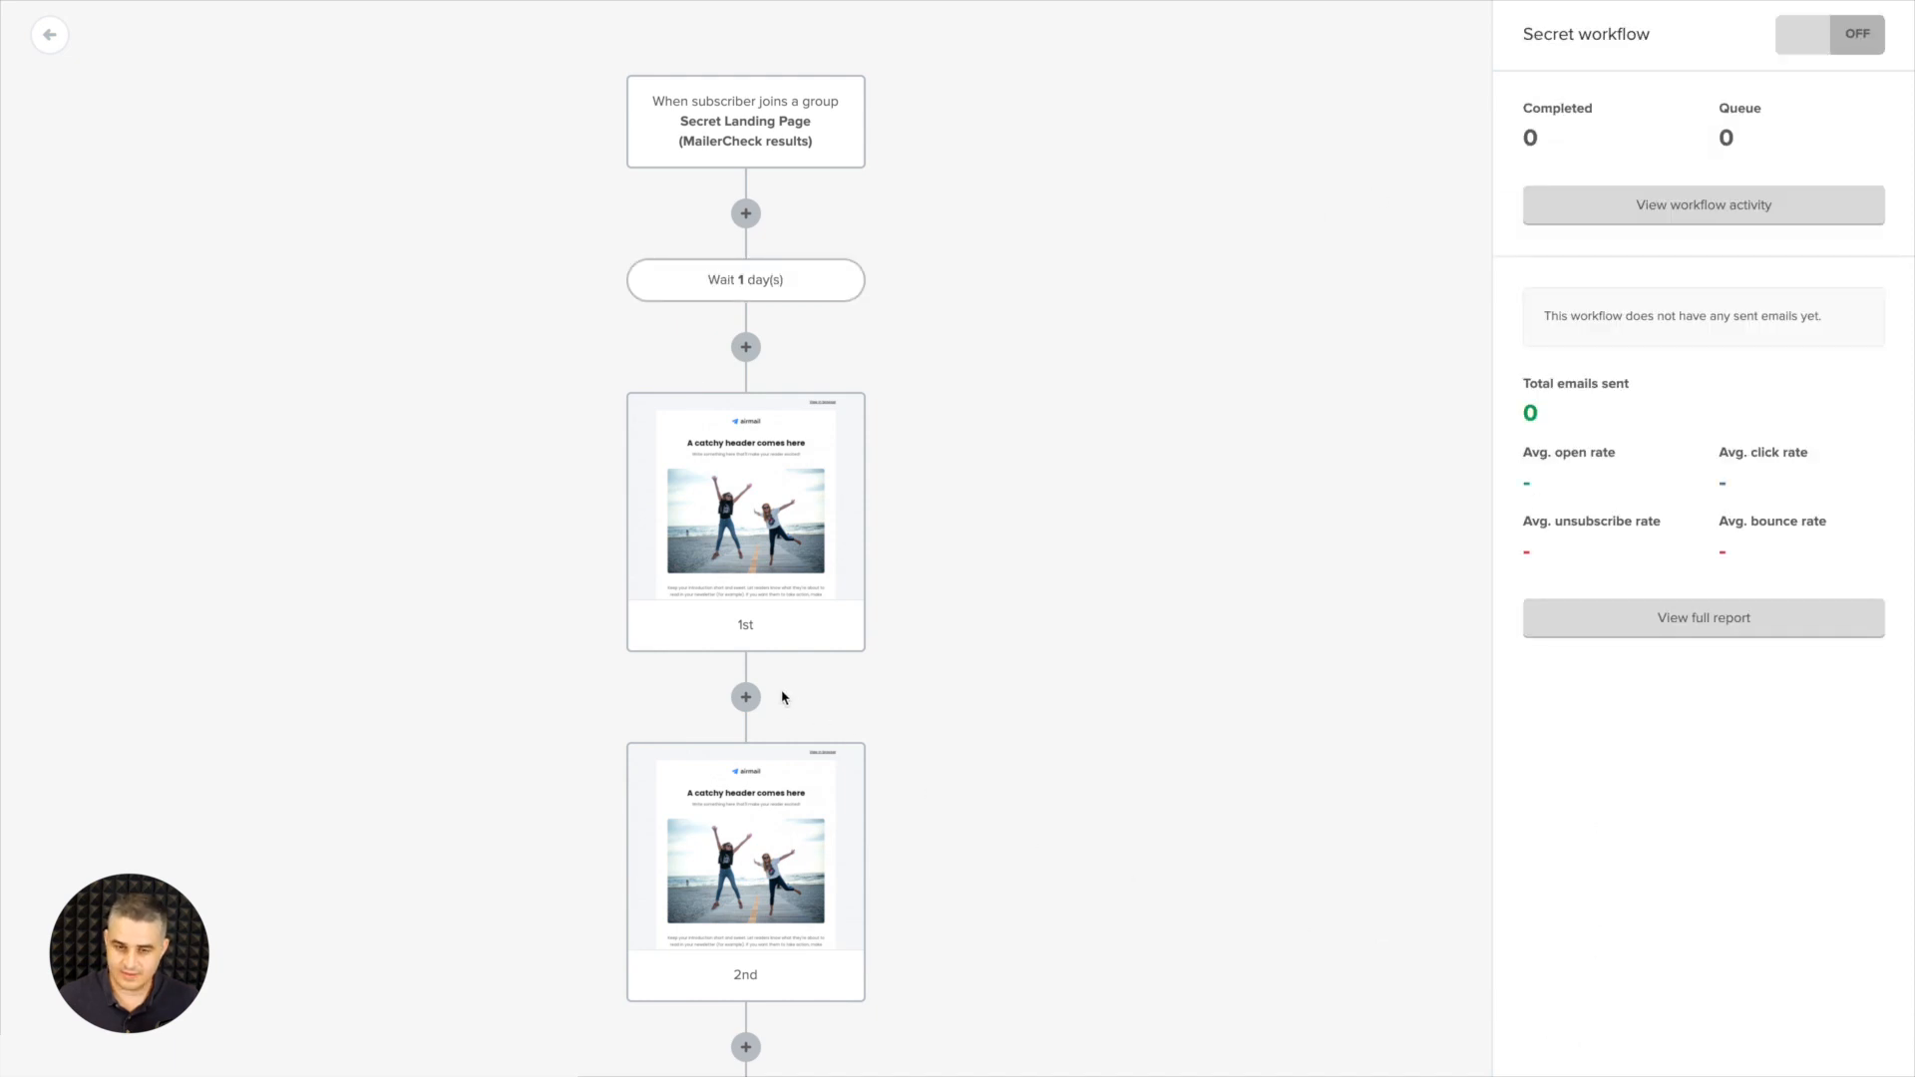
- Insert a delay of 2 days between the "1st" and "2nd" emails and save it
click(745, 697)
click(690, 613)
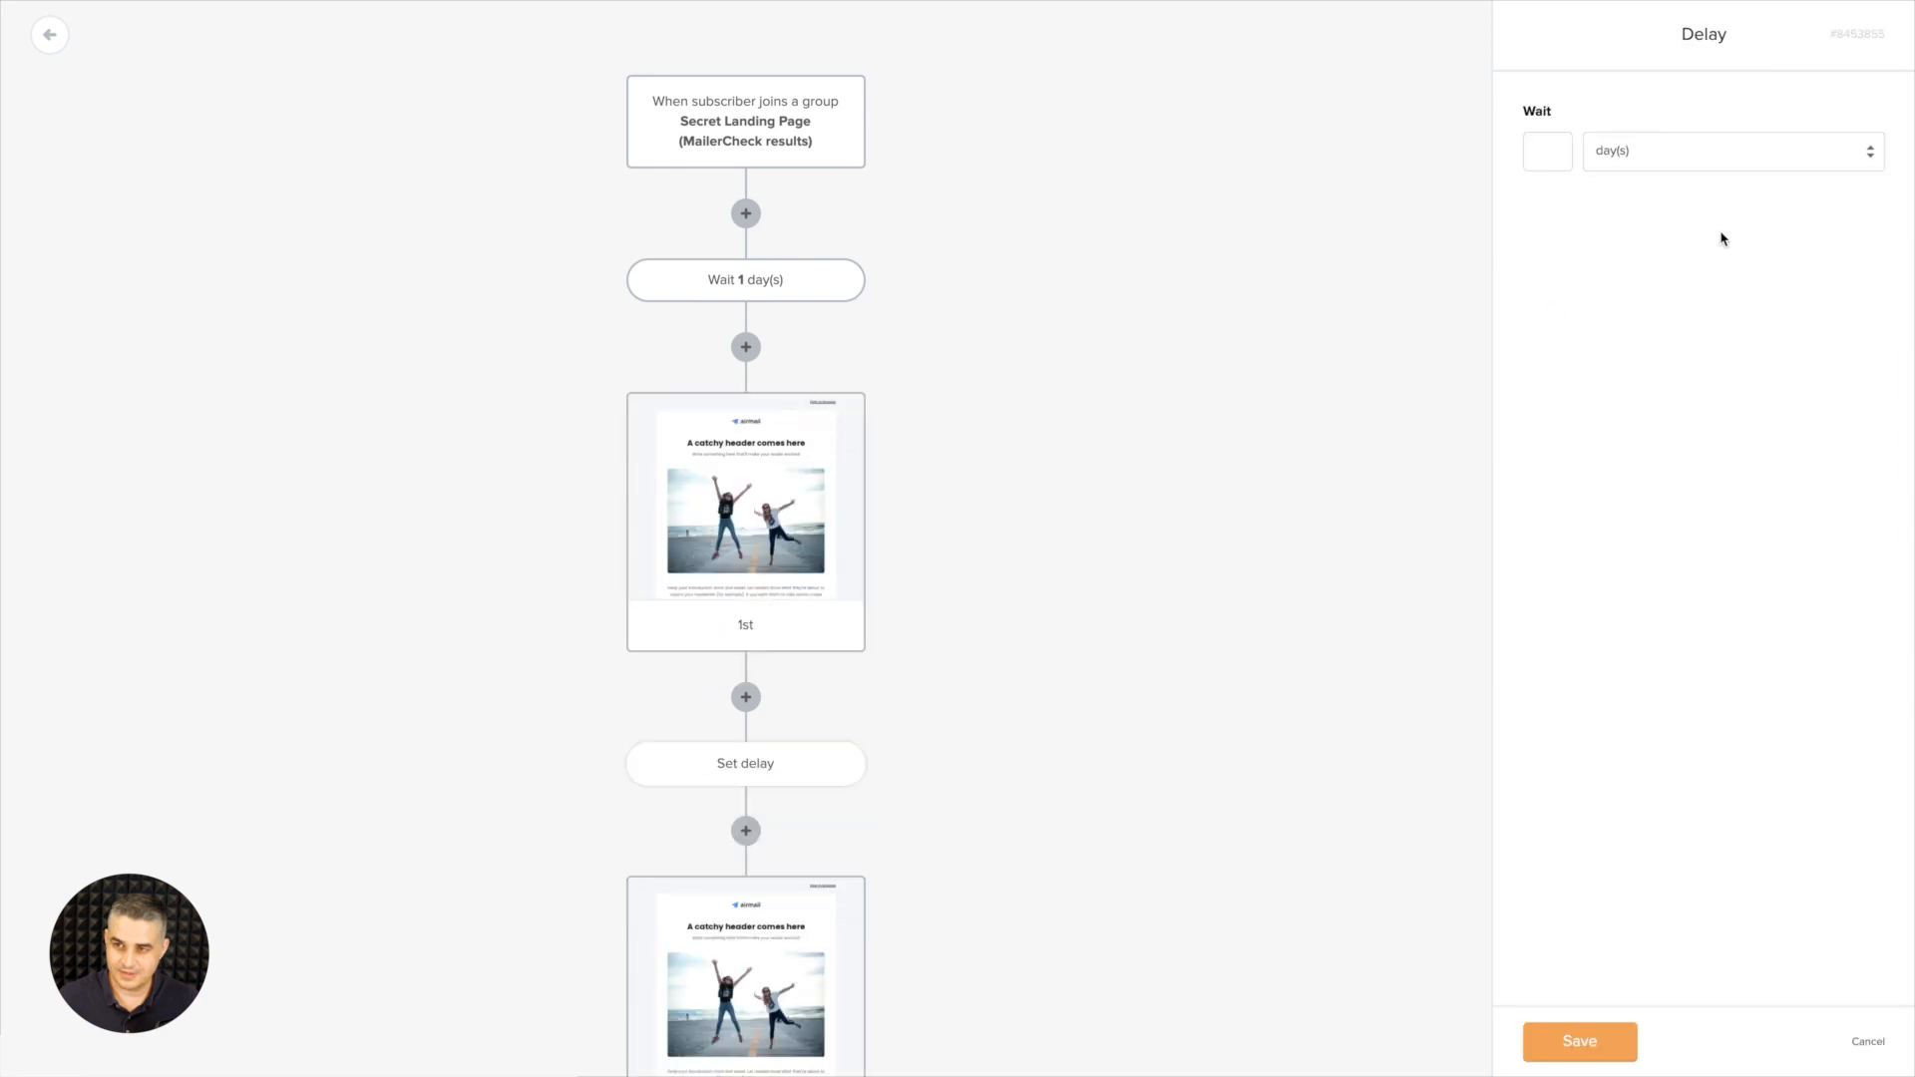
click(1600, 1047)
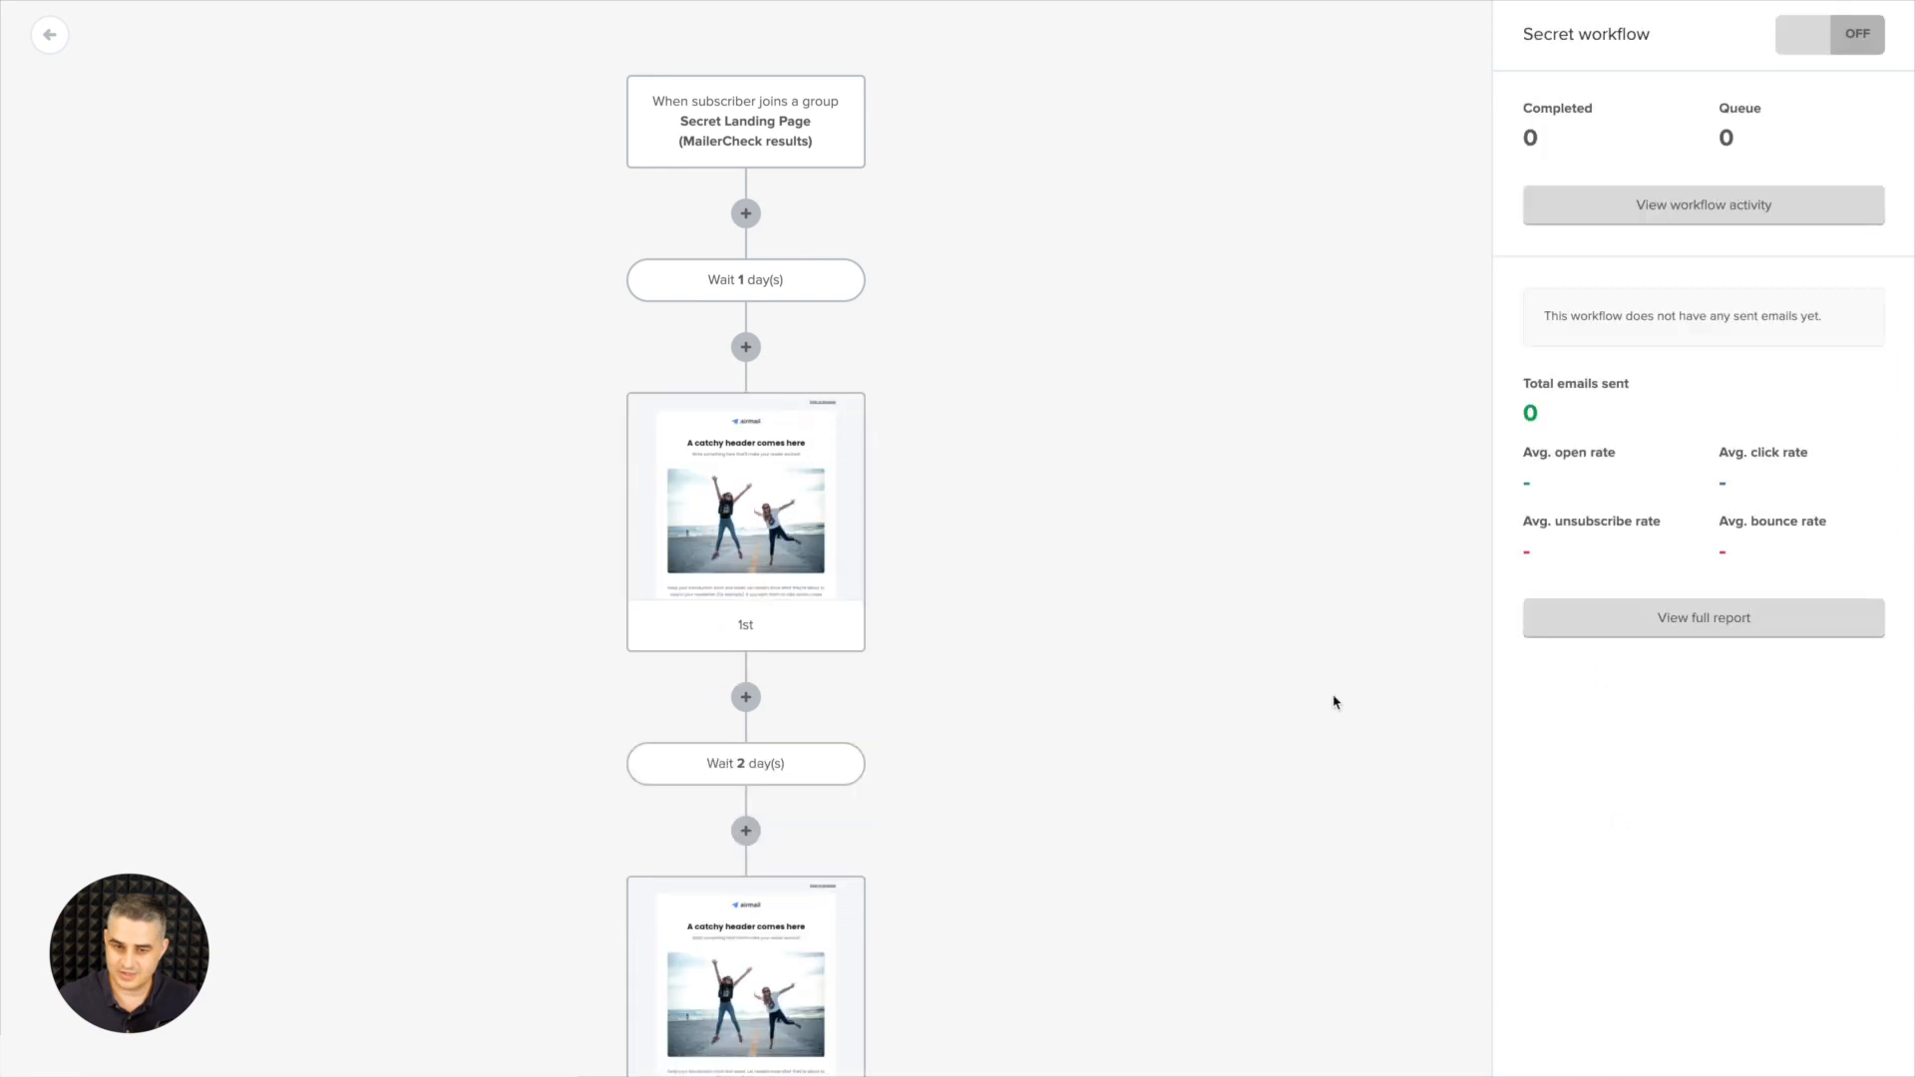
- Insert a delay of 2 days between the "2nd" and "3rd" emails and save it
scroll(898, 787, down, 4)
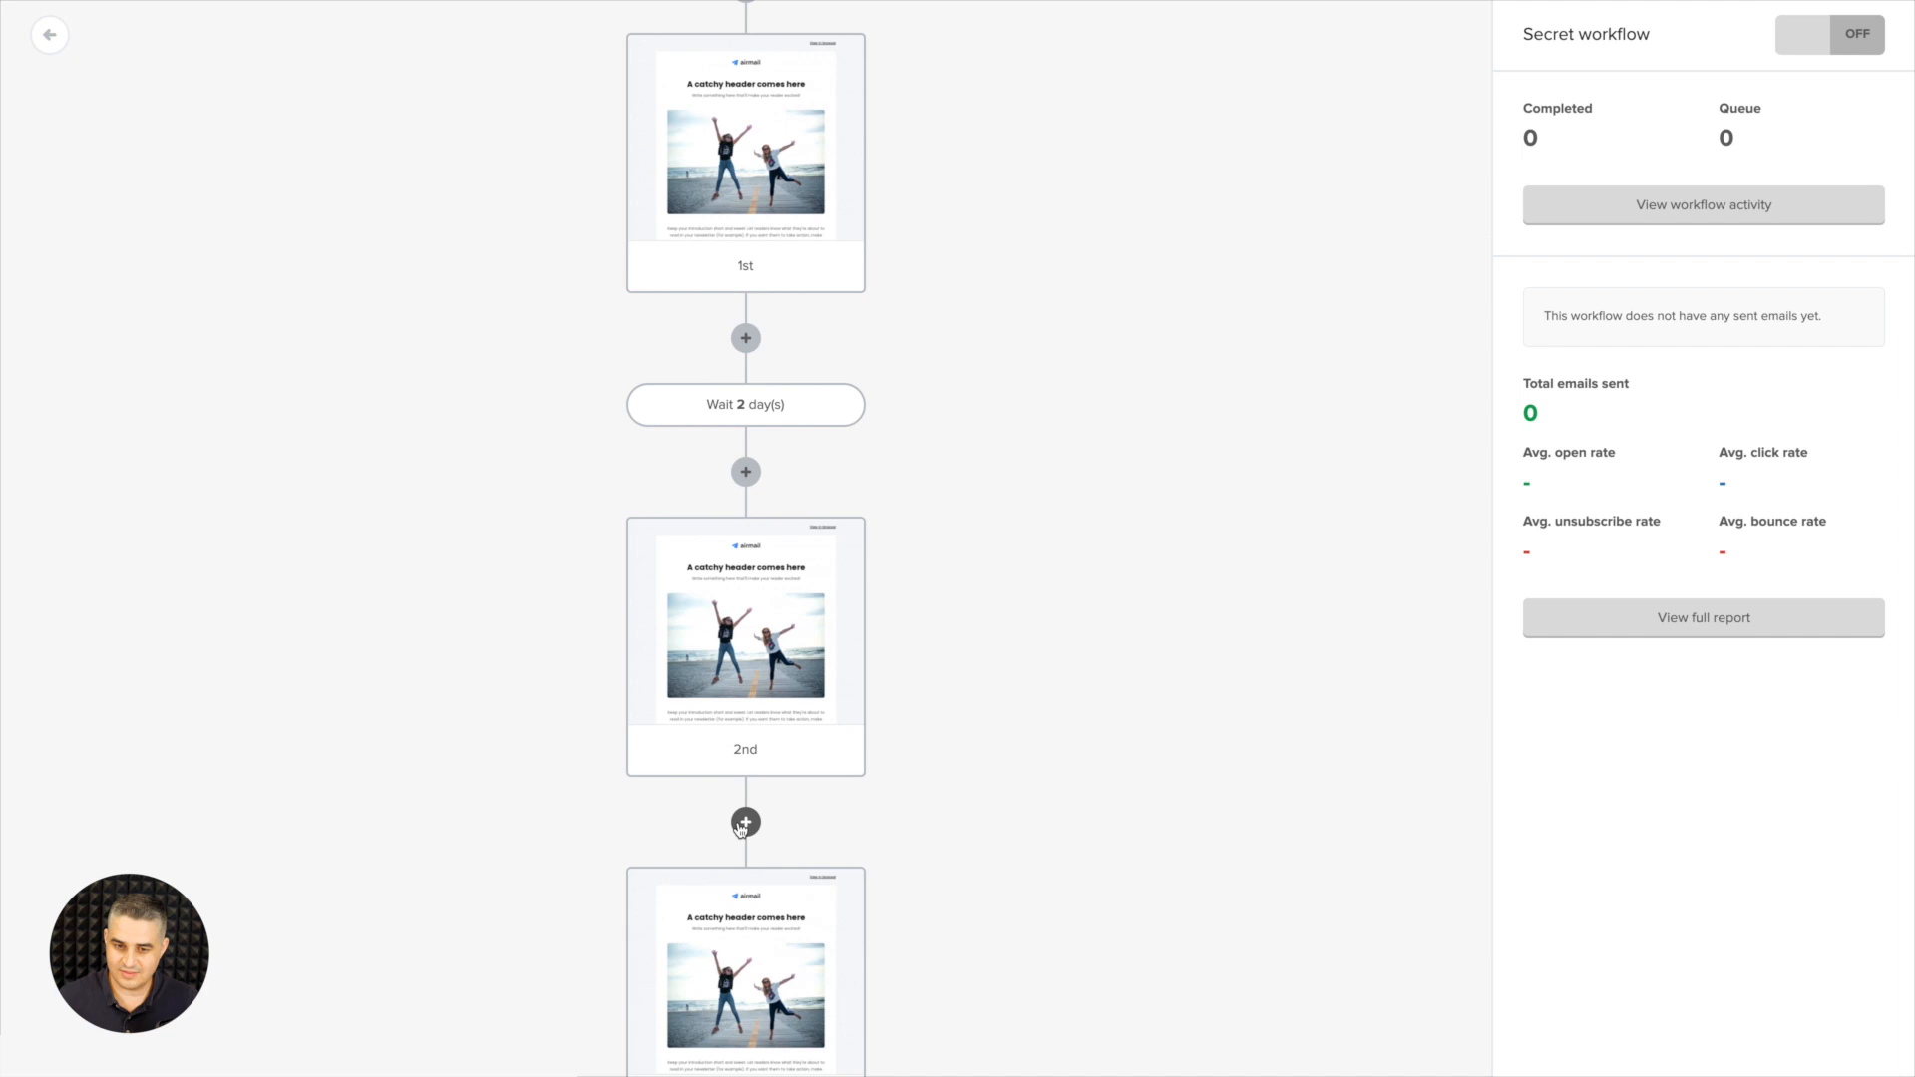
click(744, 824)
click(689, 718)
click(1548, 154)
text(2)
click(1573, 1041)
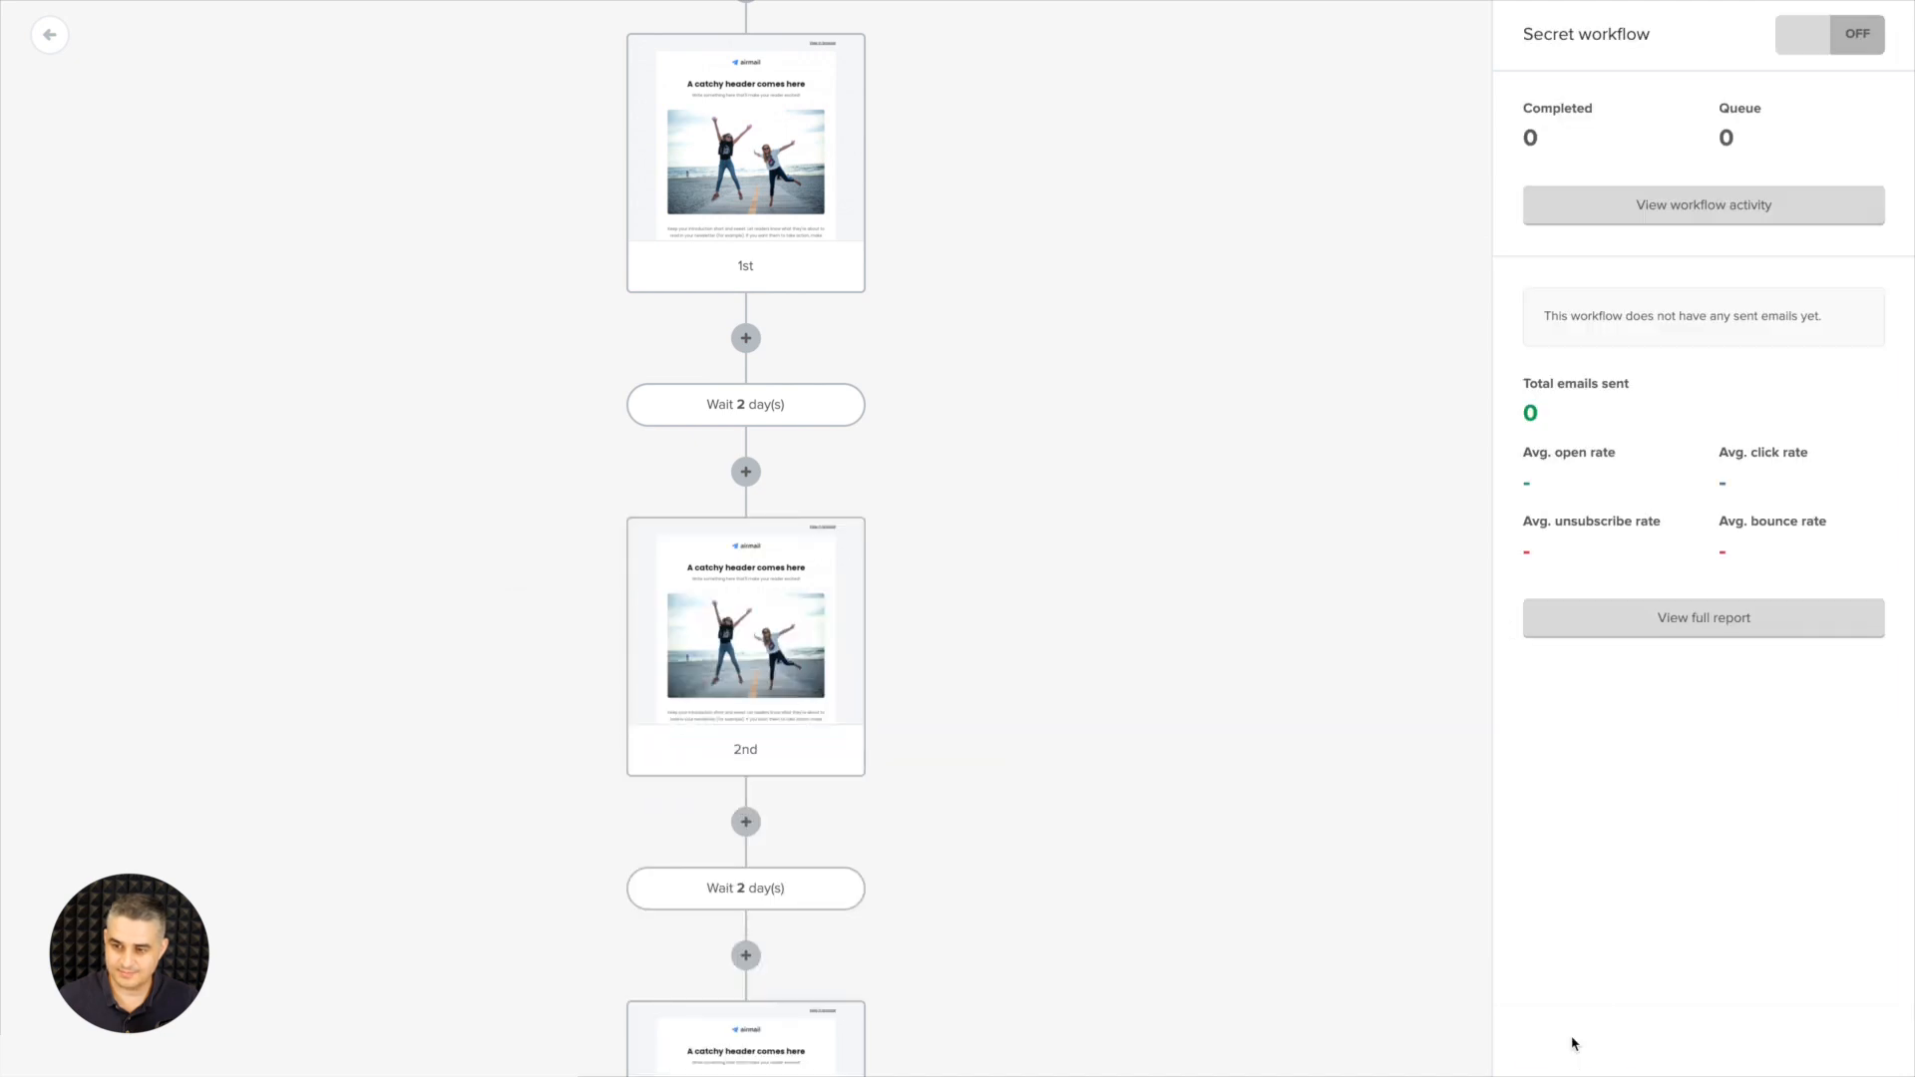
- Add a condition step after the "3rd" email at the end of the workflow
scroll(1247, 846, down, 3)
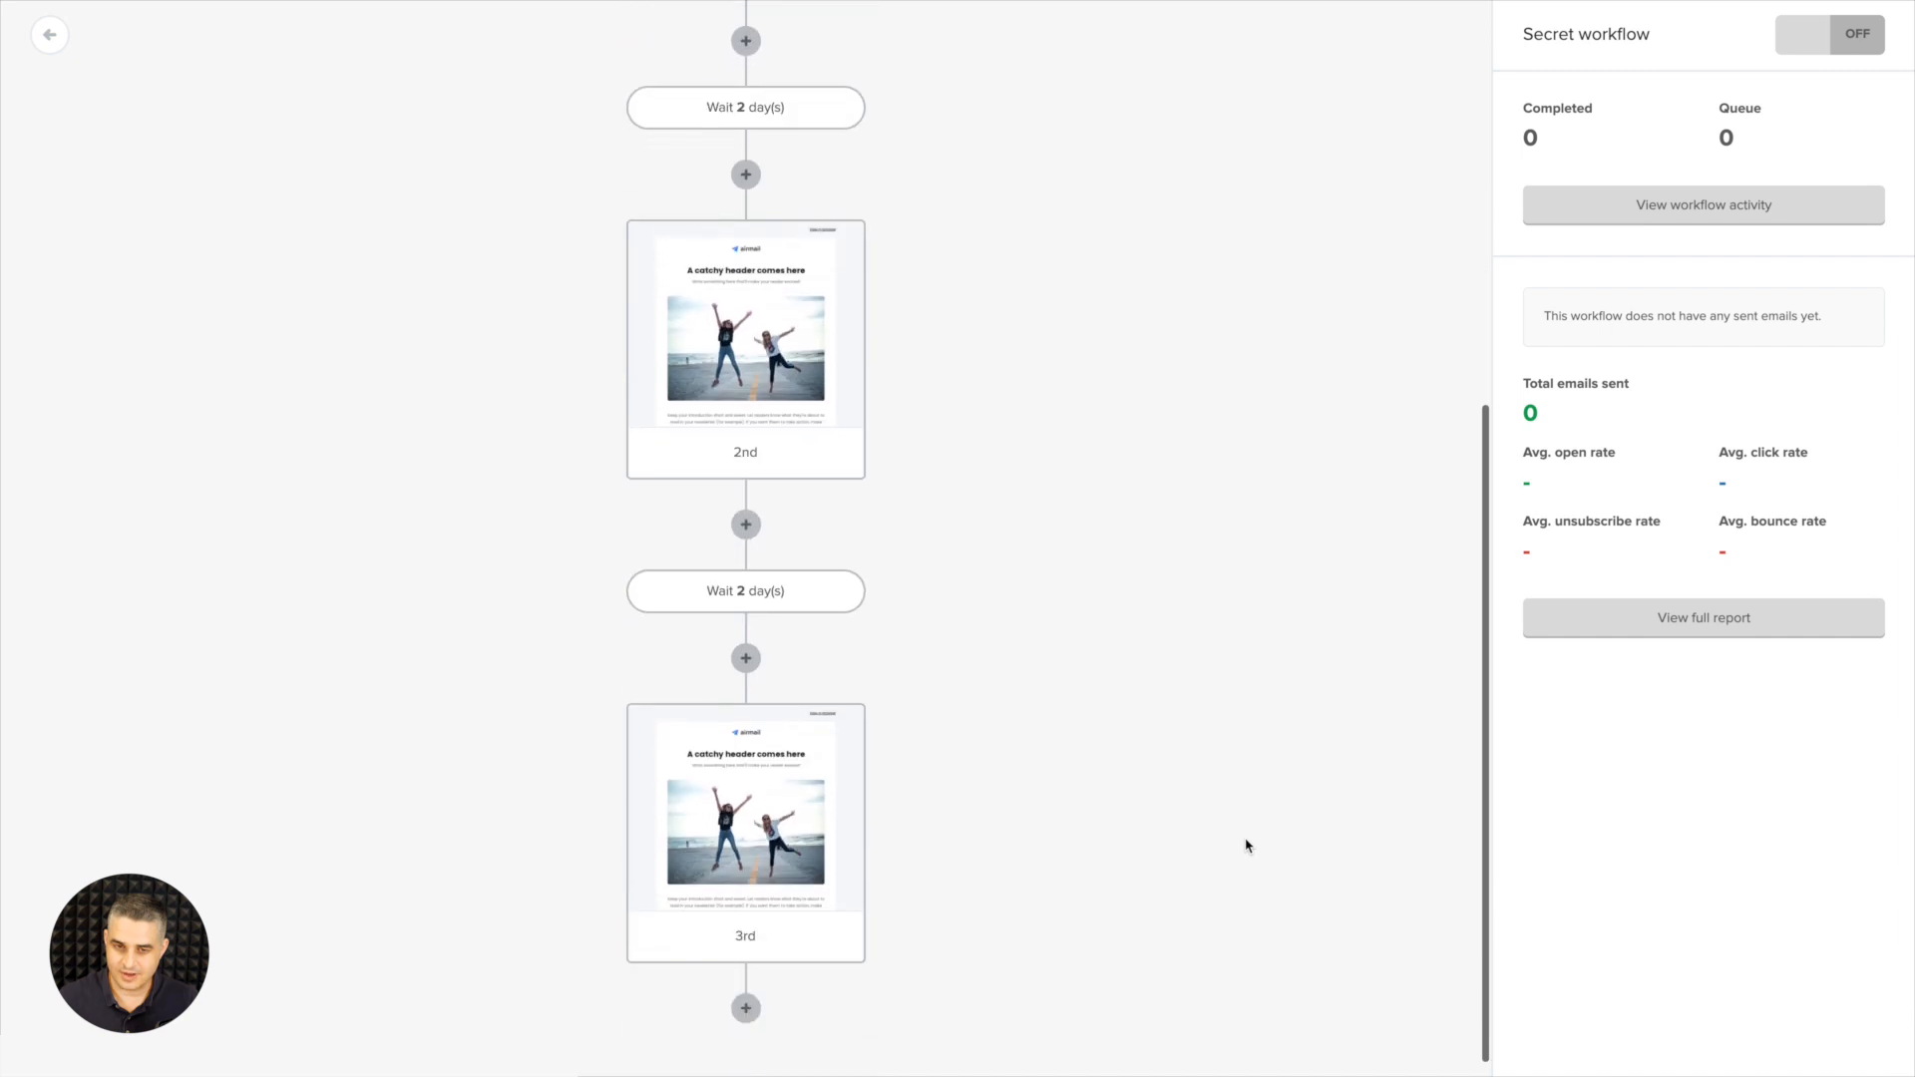
scroll(1248, 842, up, 6)
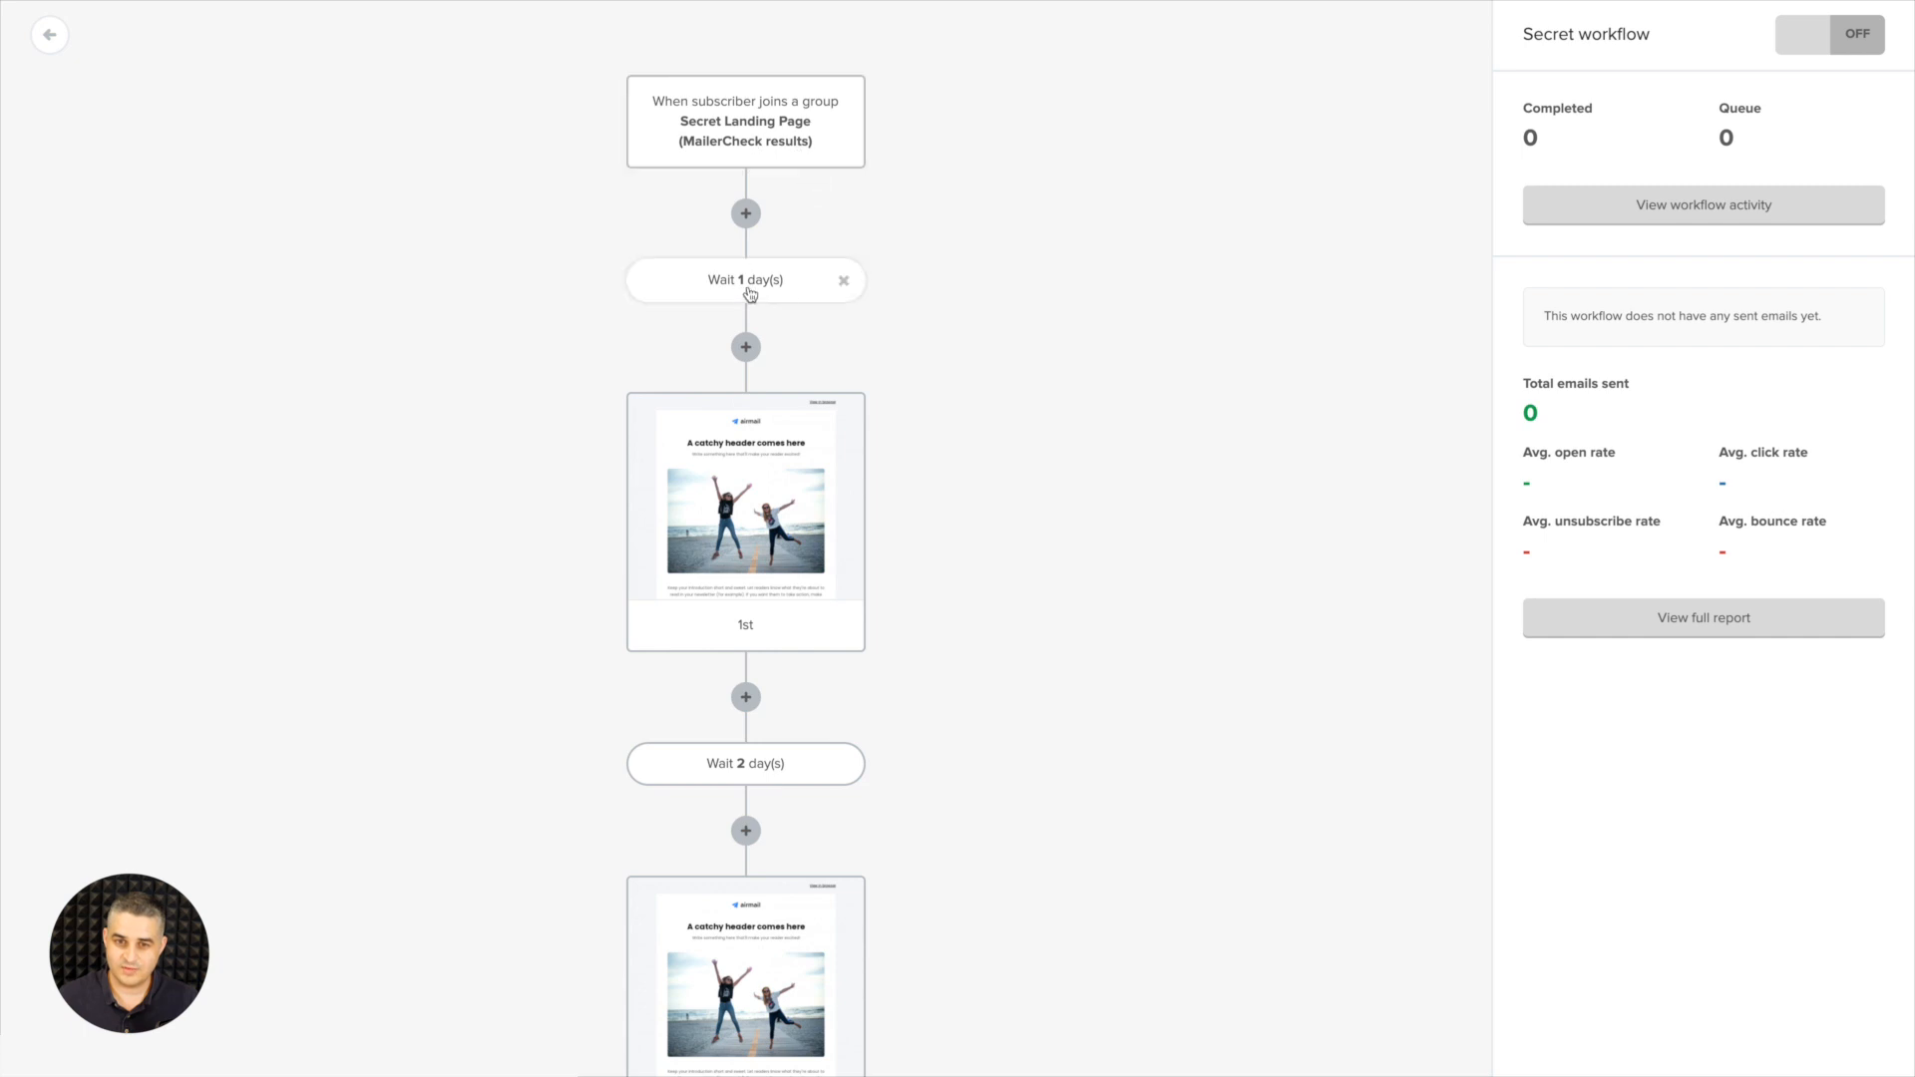
scroll(1077, 363, down, 2)
scroll(978, 355, down, 2)
scroll(1051, 373, down, 2)
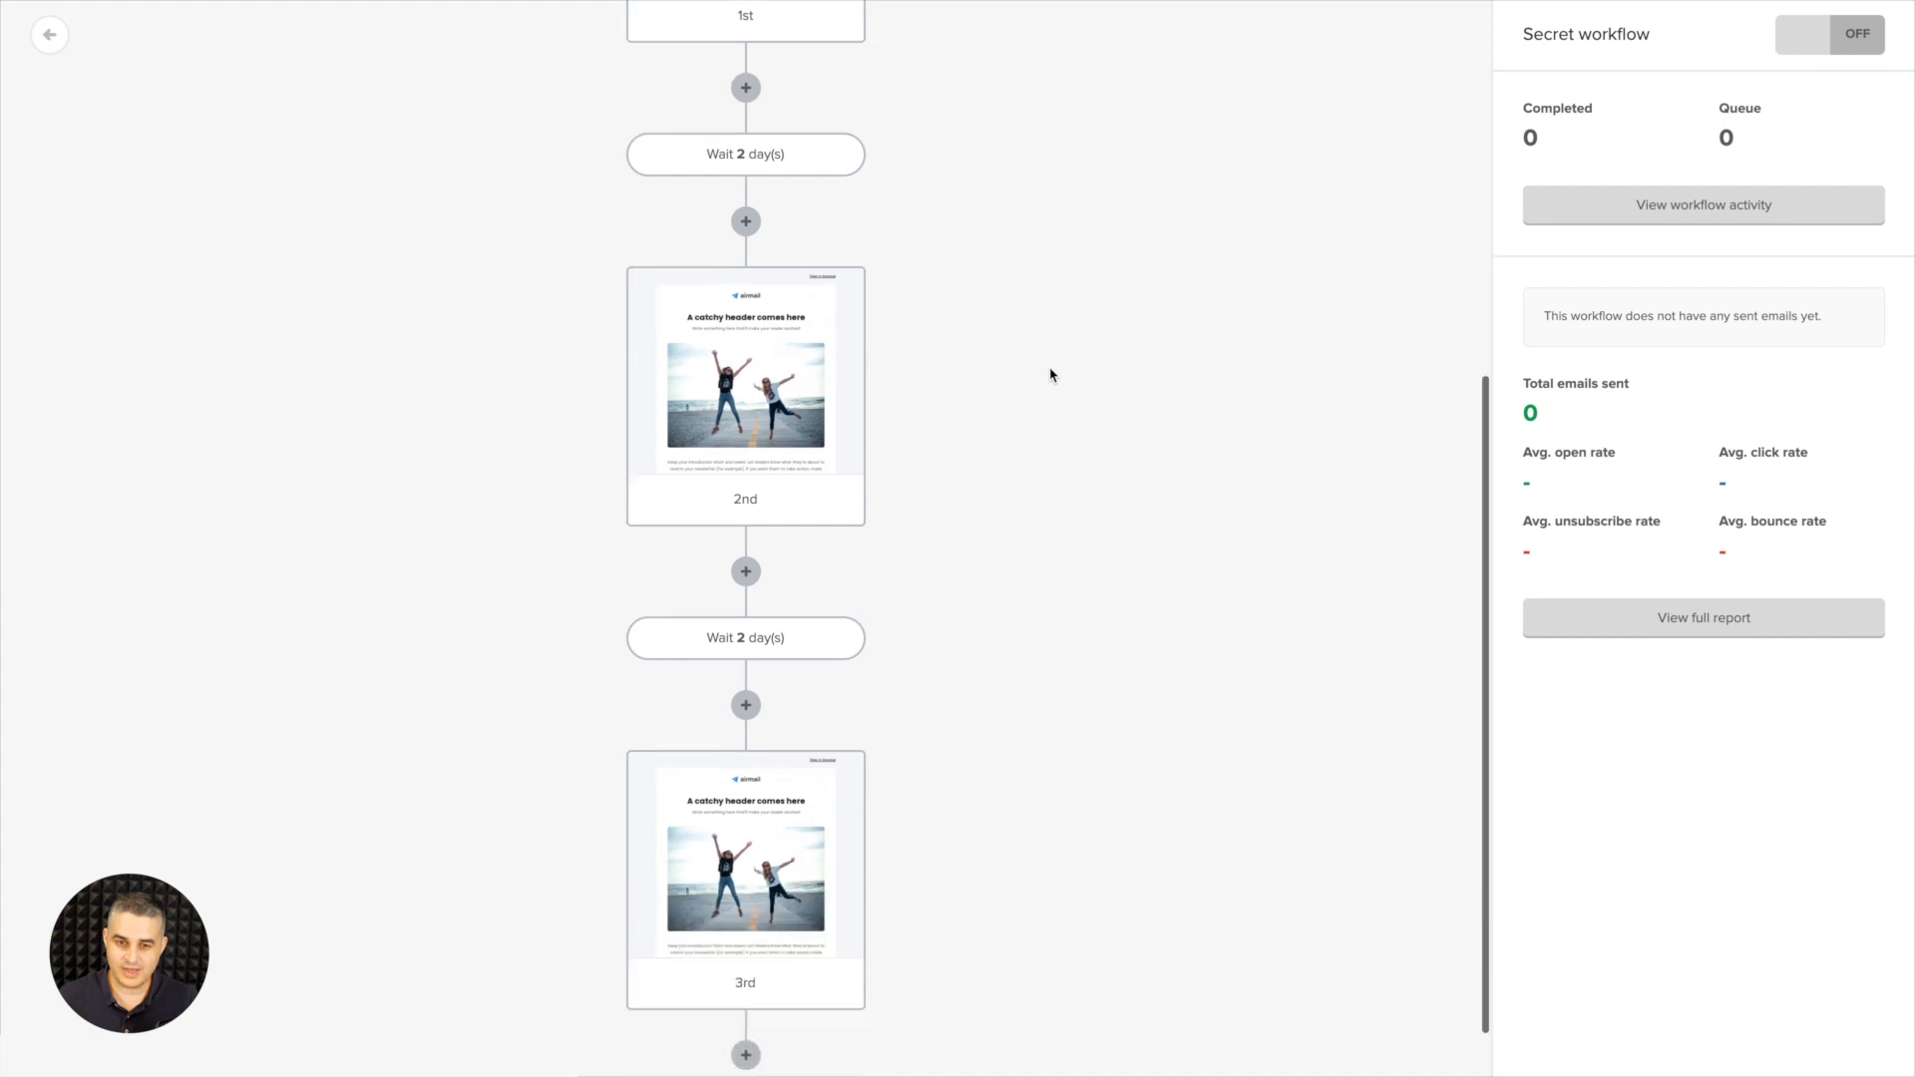
scroll(1047, 419, down, 1)
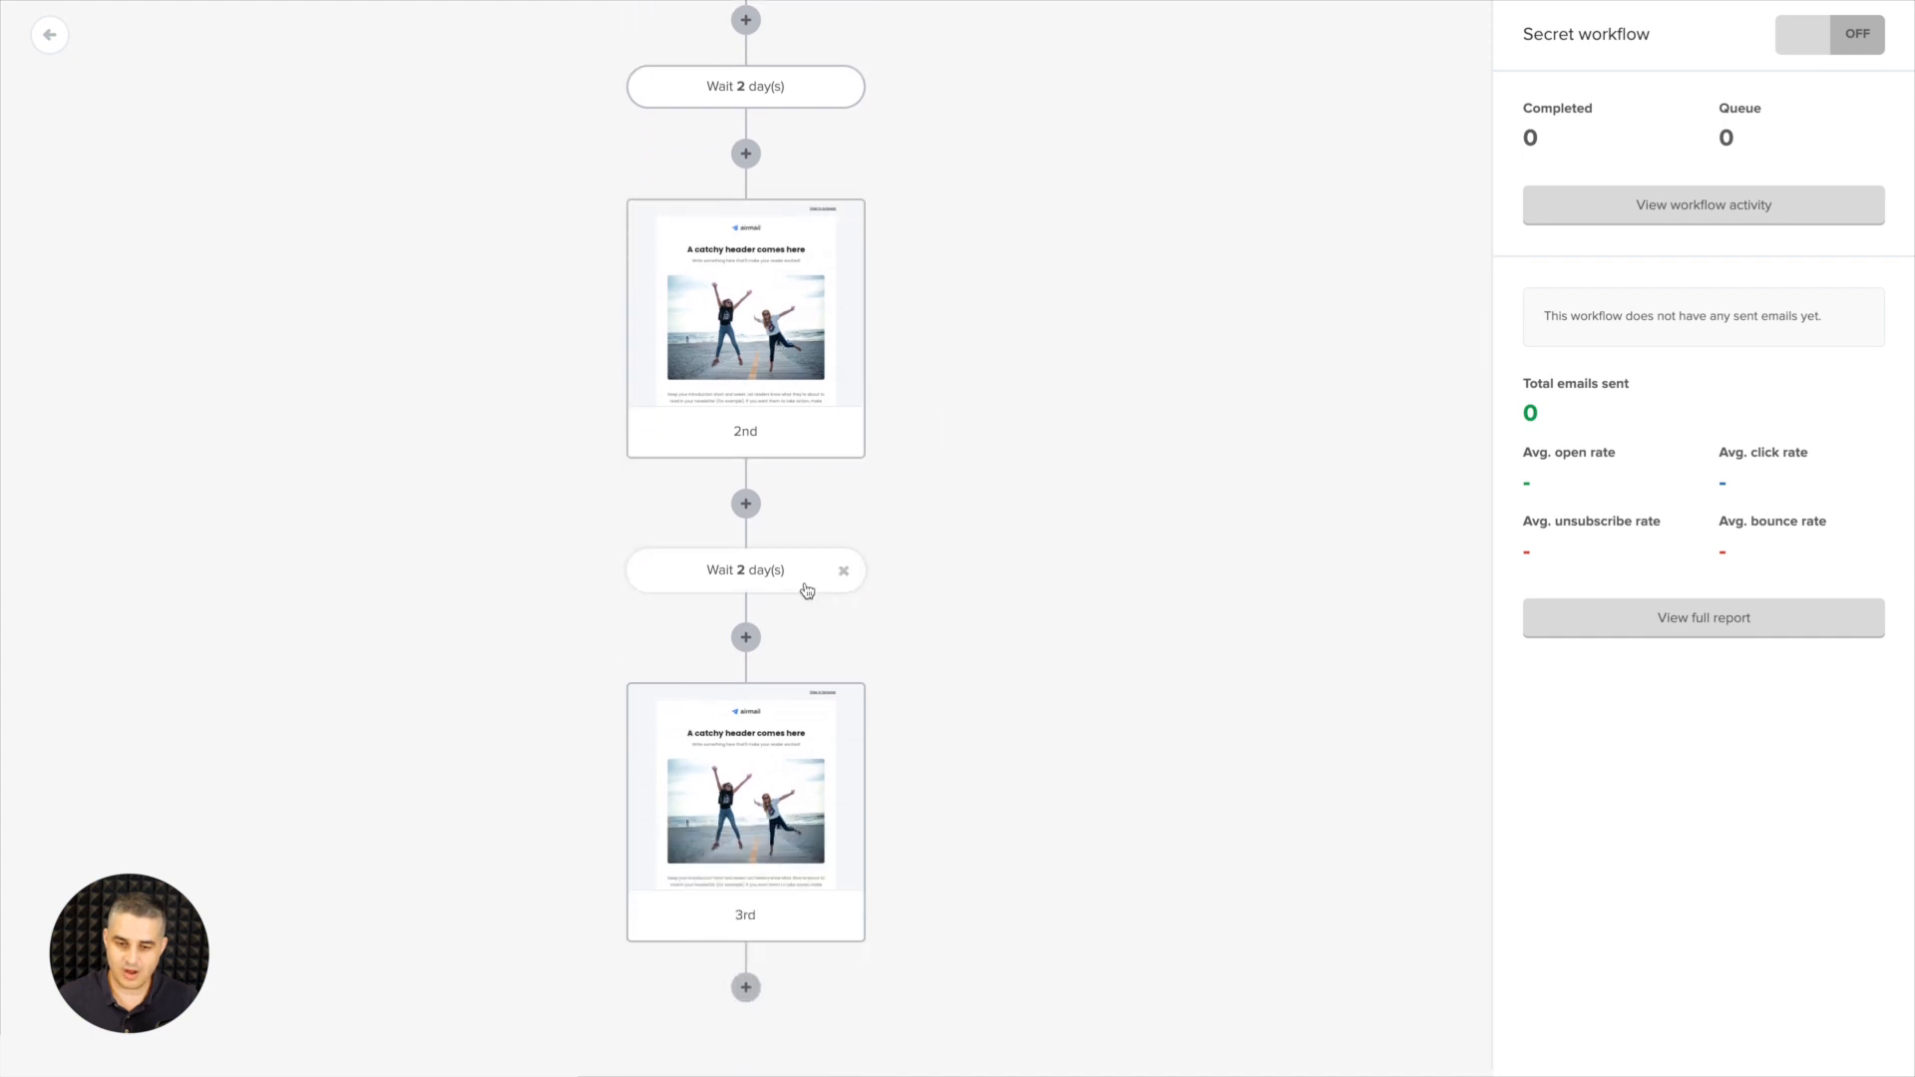
click(746, 987)
click(838, 874)
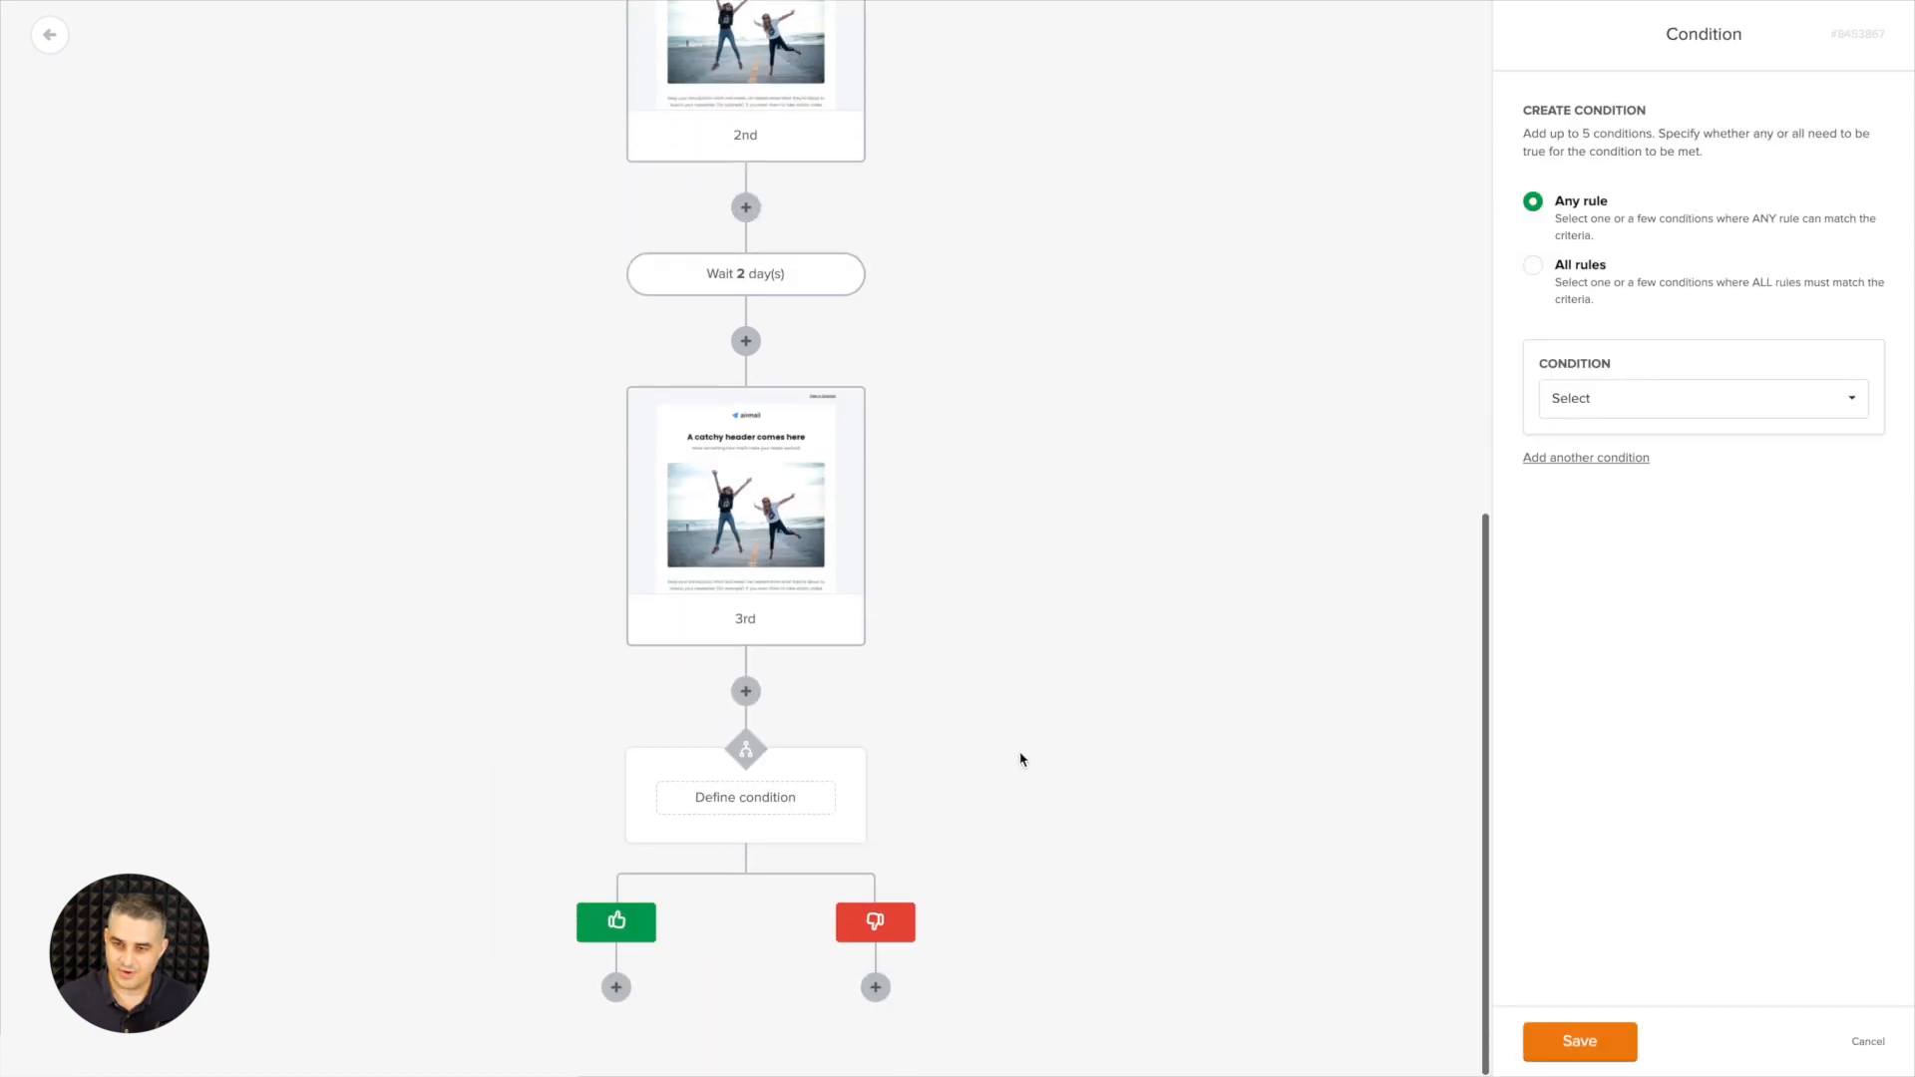
- Define the condition as campaign activity where the "Meet the Team!" regular campaign was opened
click(1695, 415)
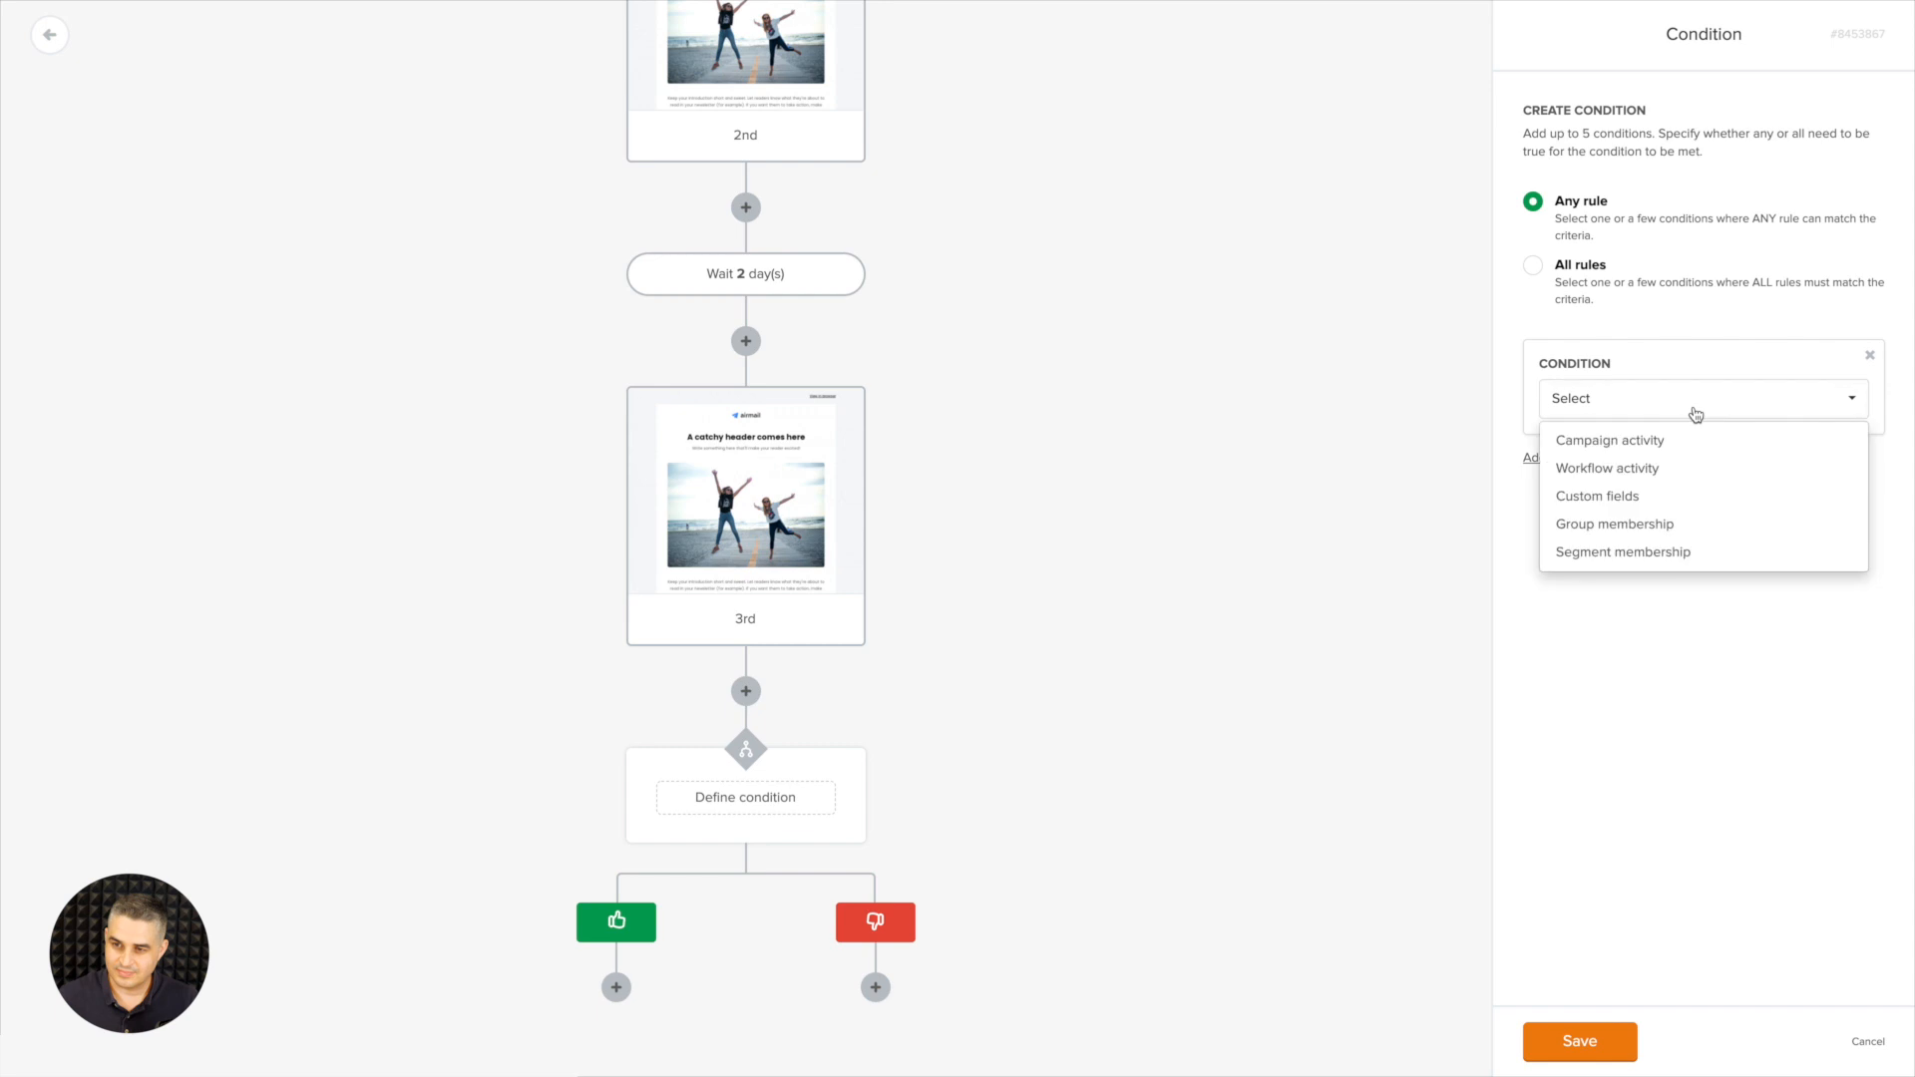
click(1628, 446)
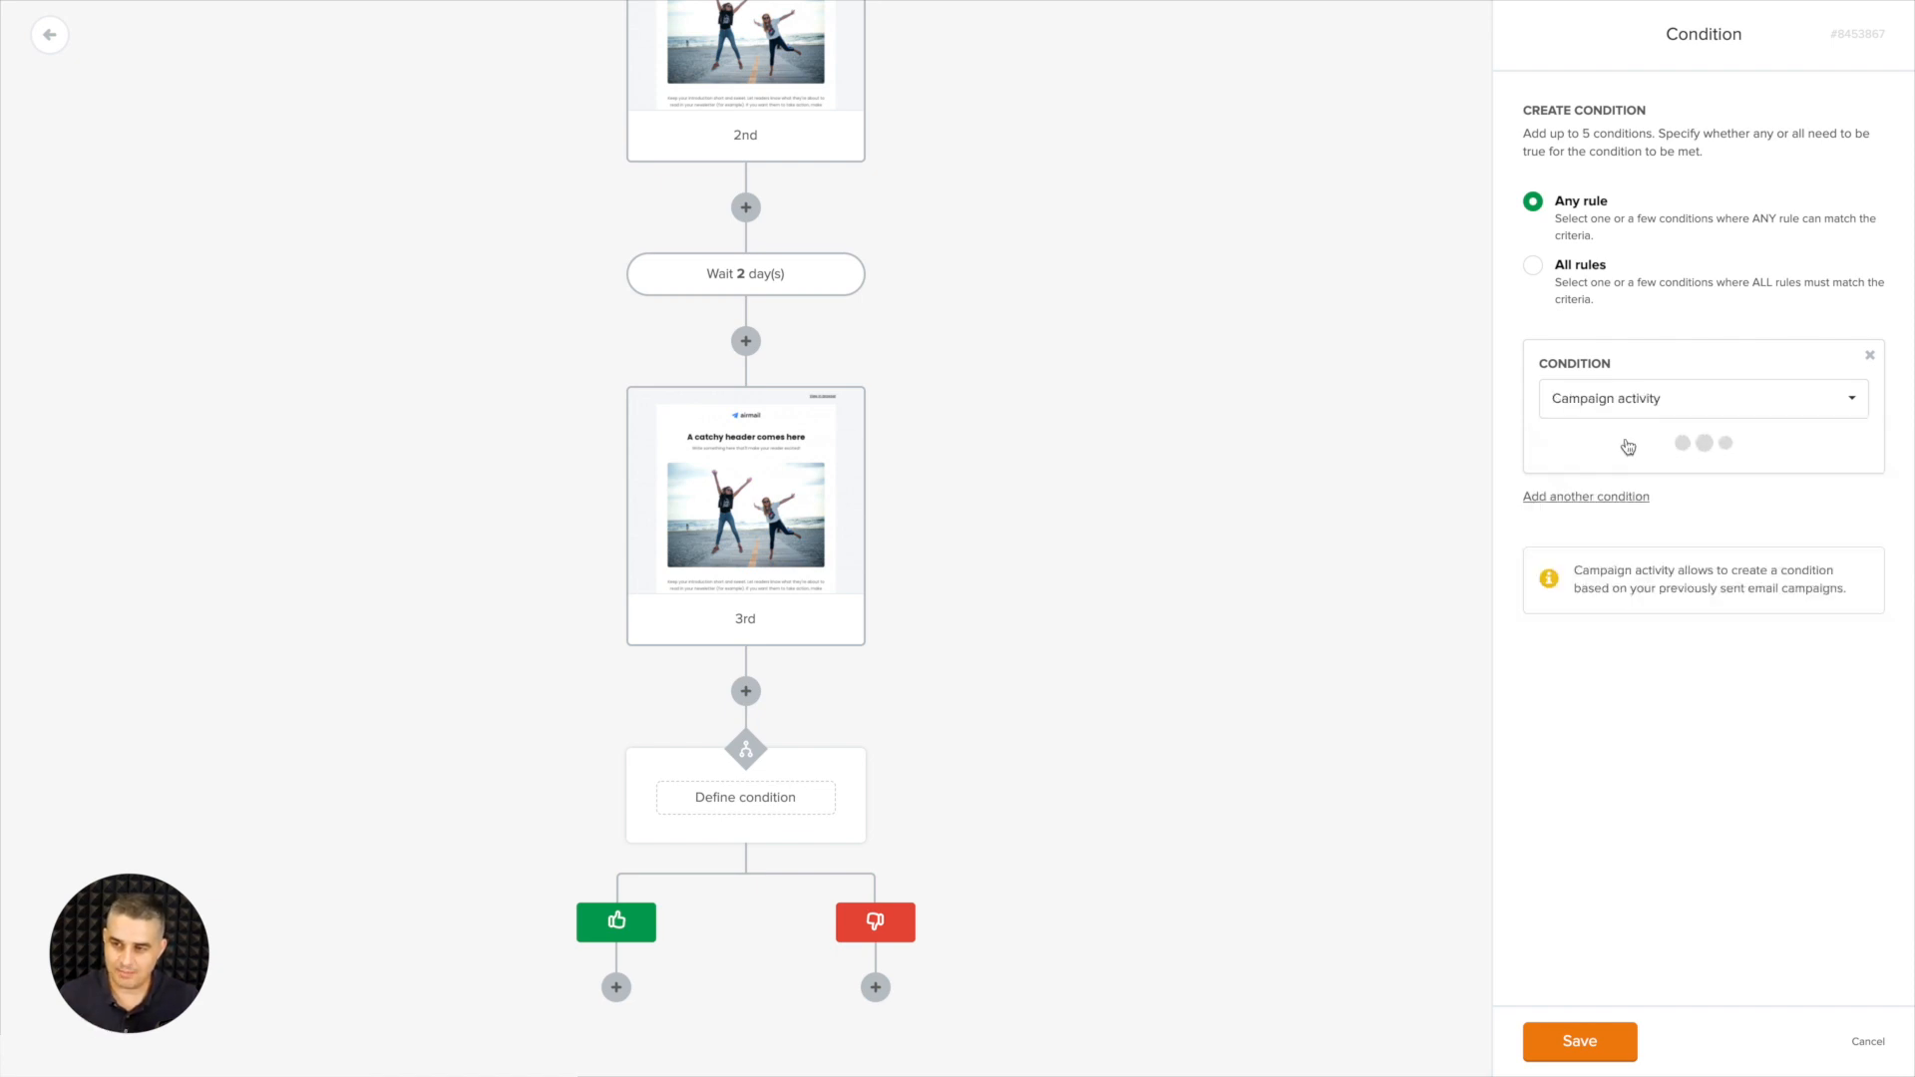
click(1641, 457)
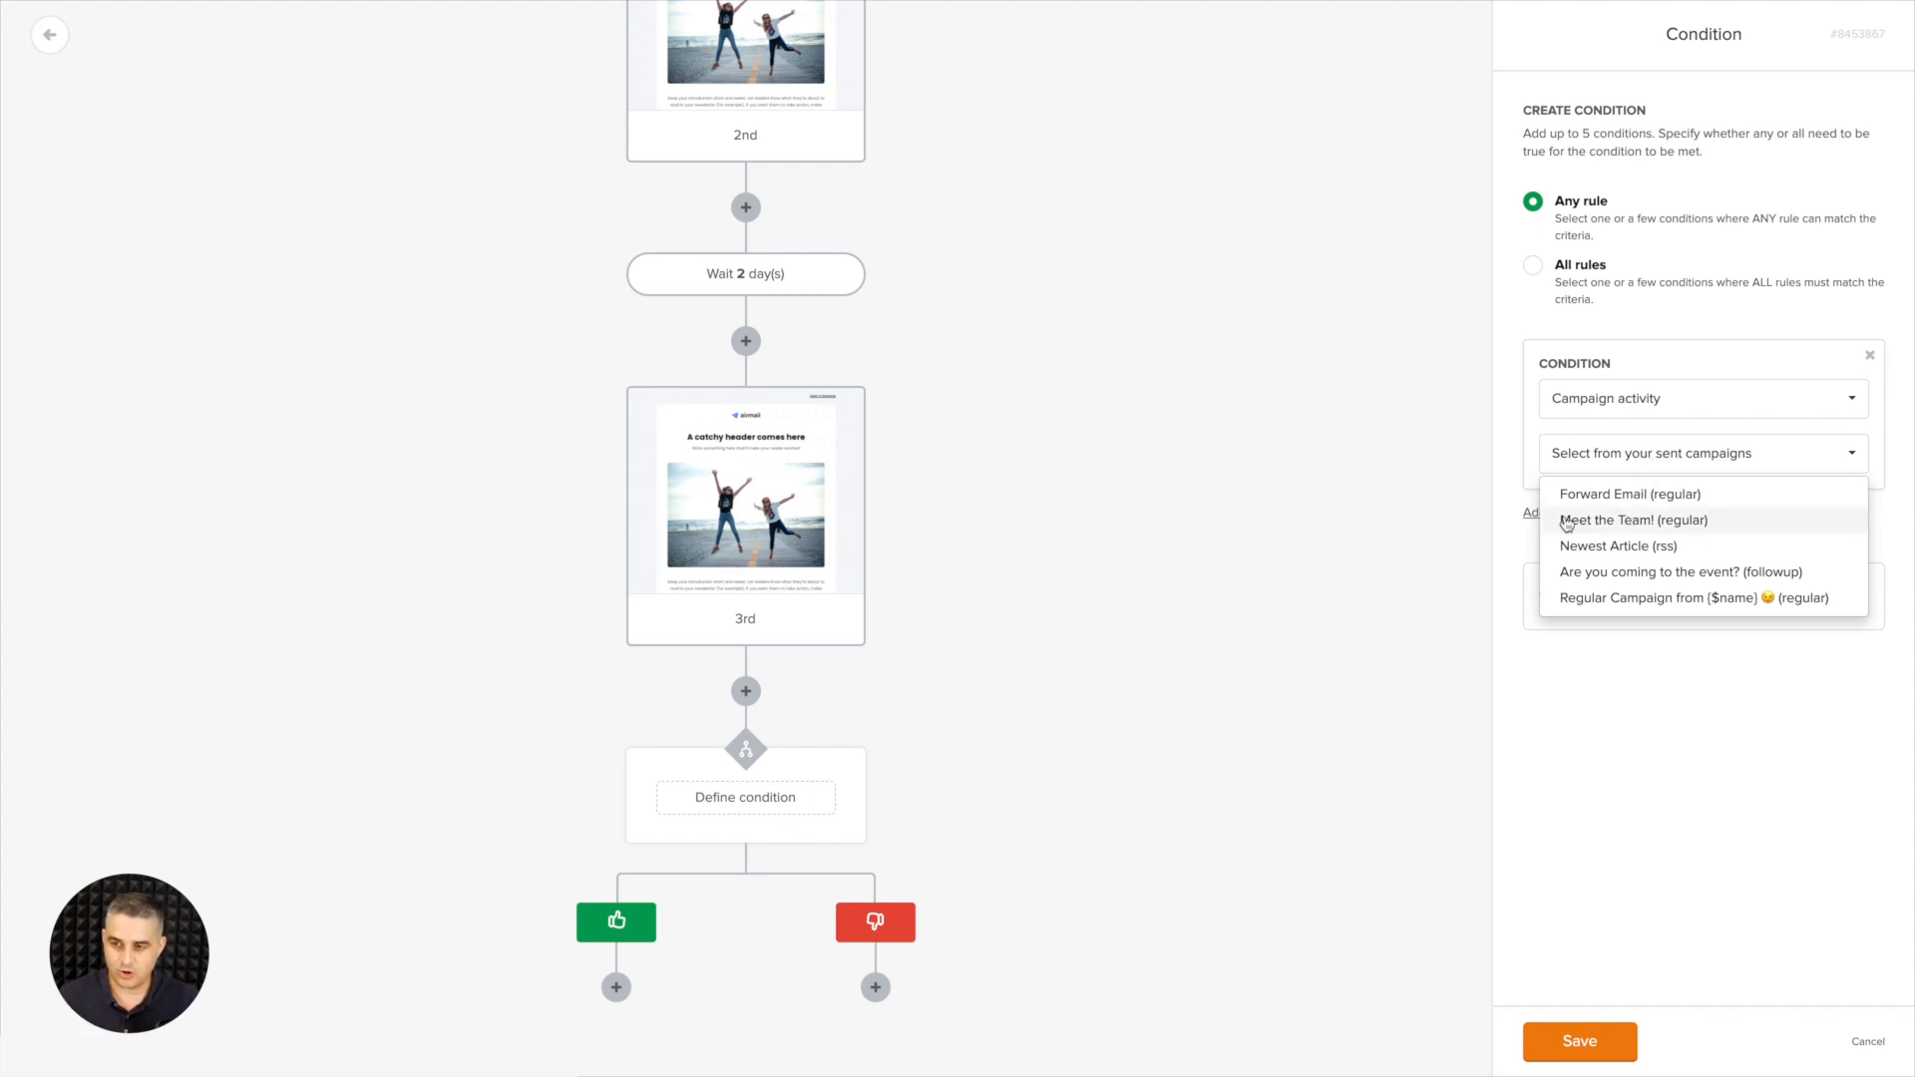
click(1595, 520)
click(1612, 519)
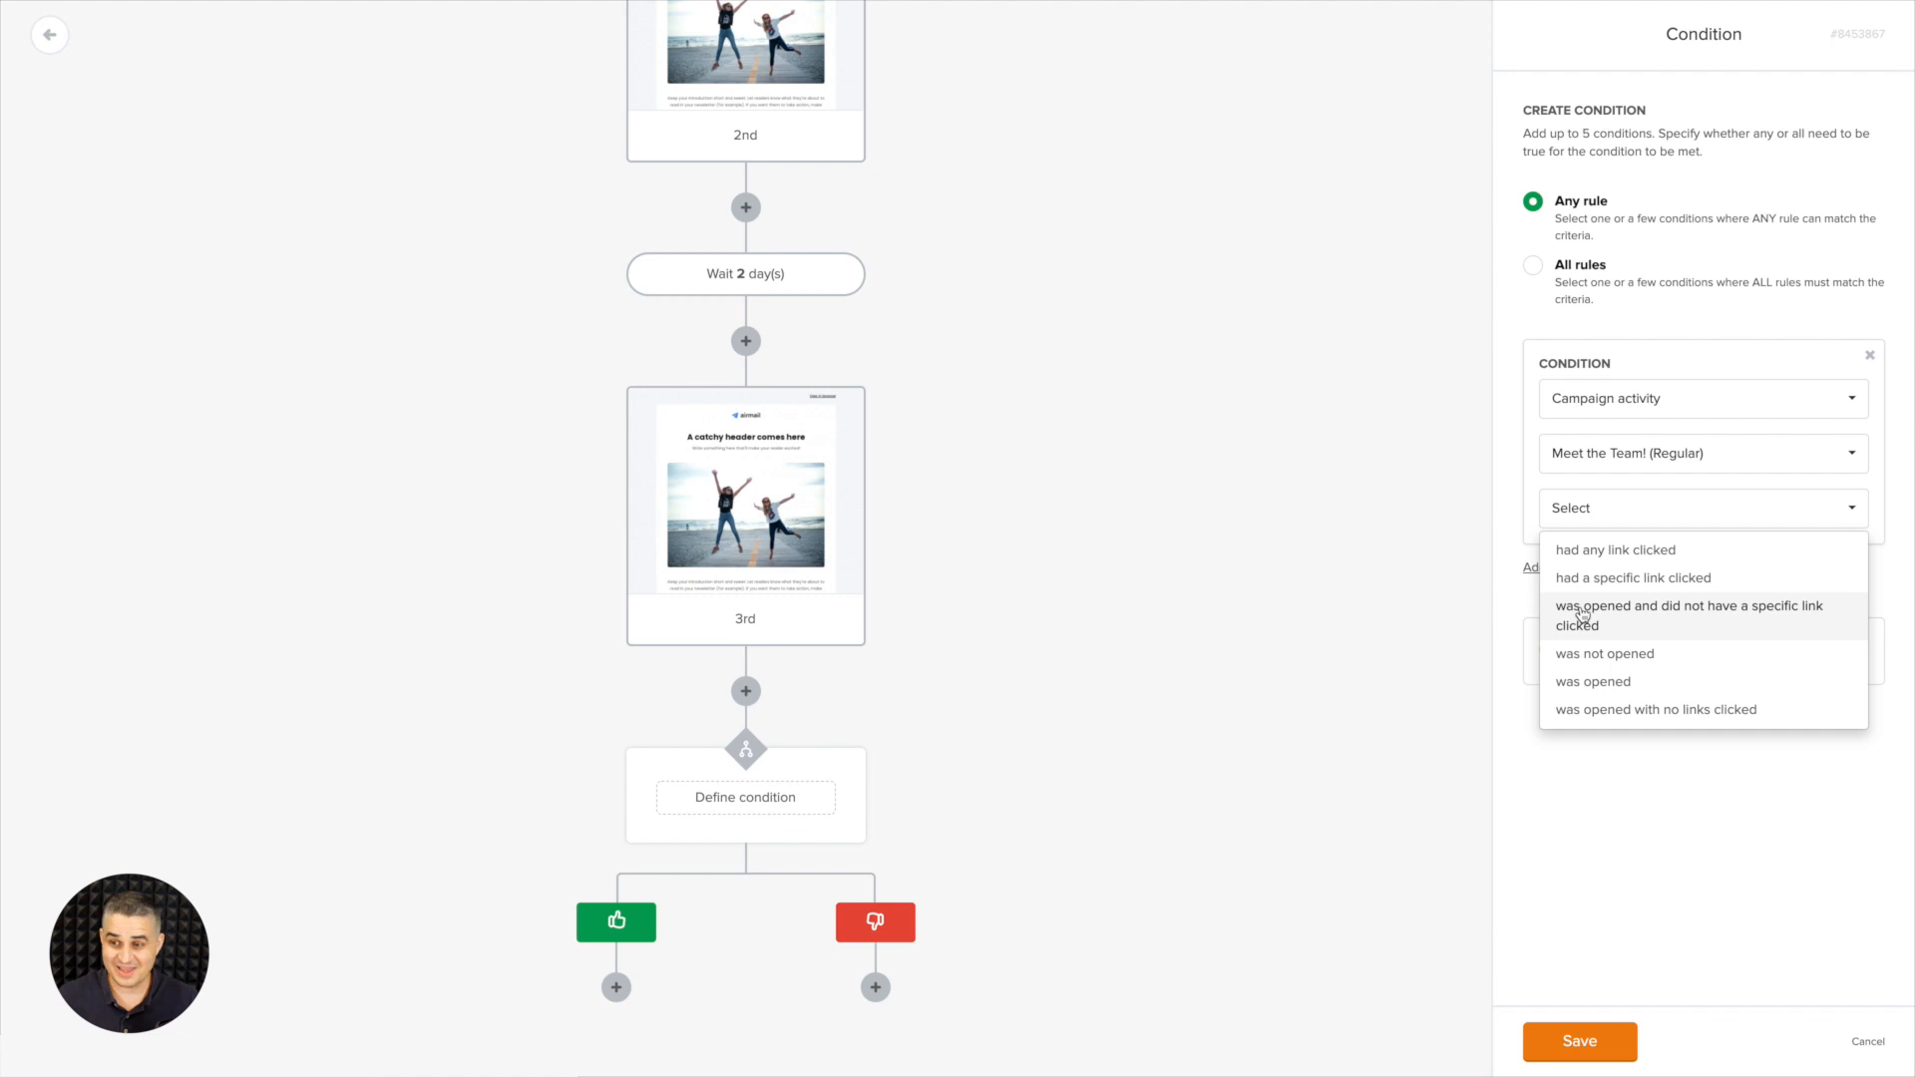
click(1585, 687)
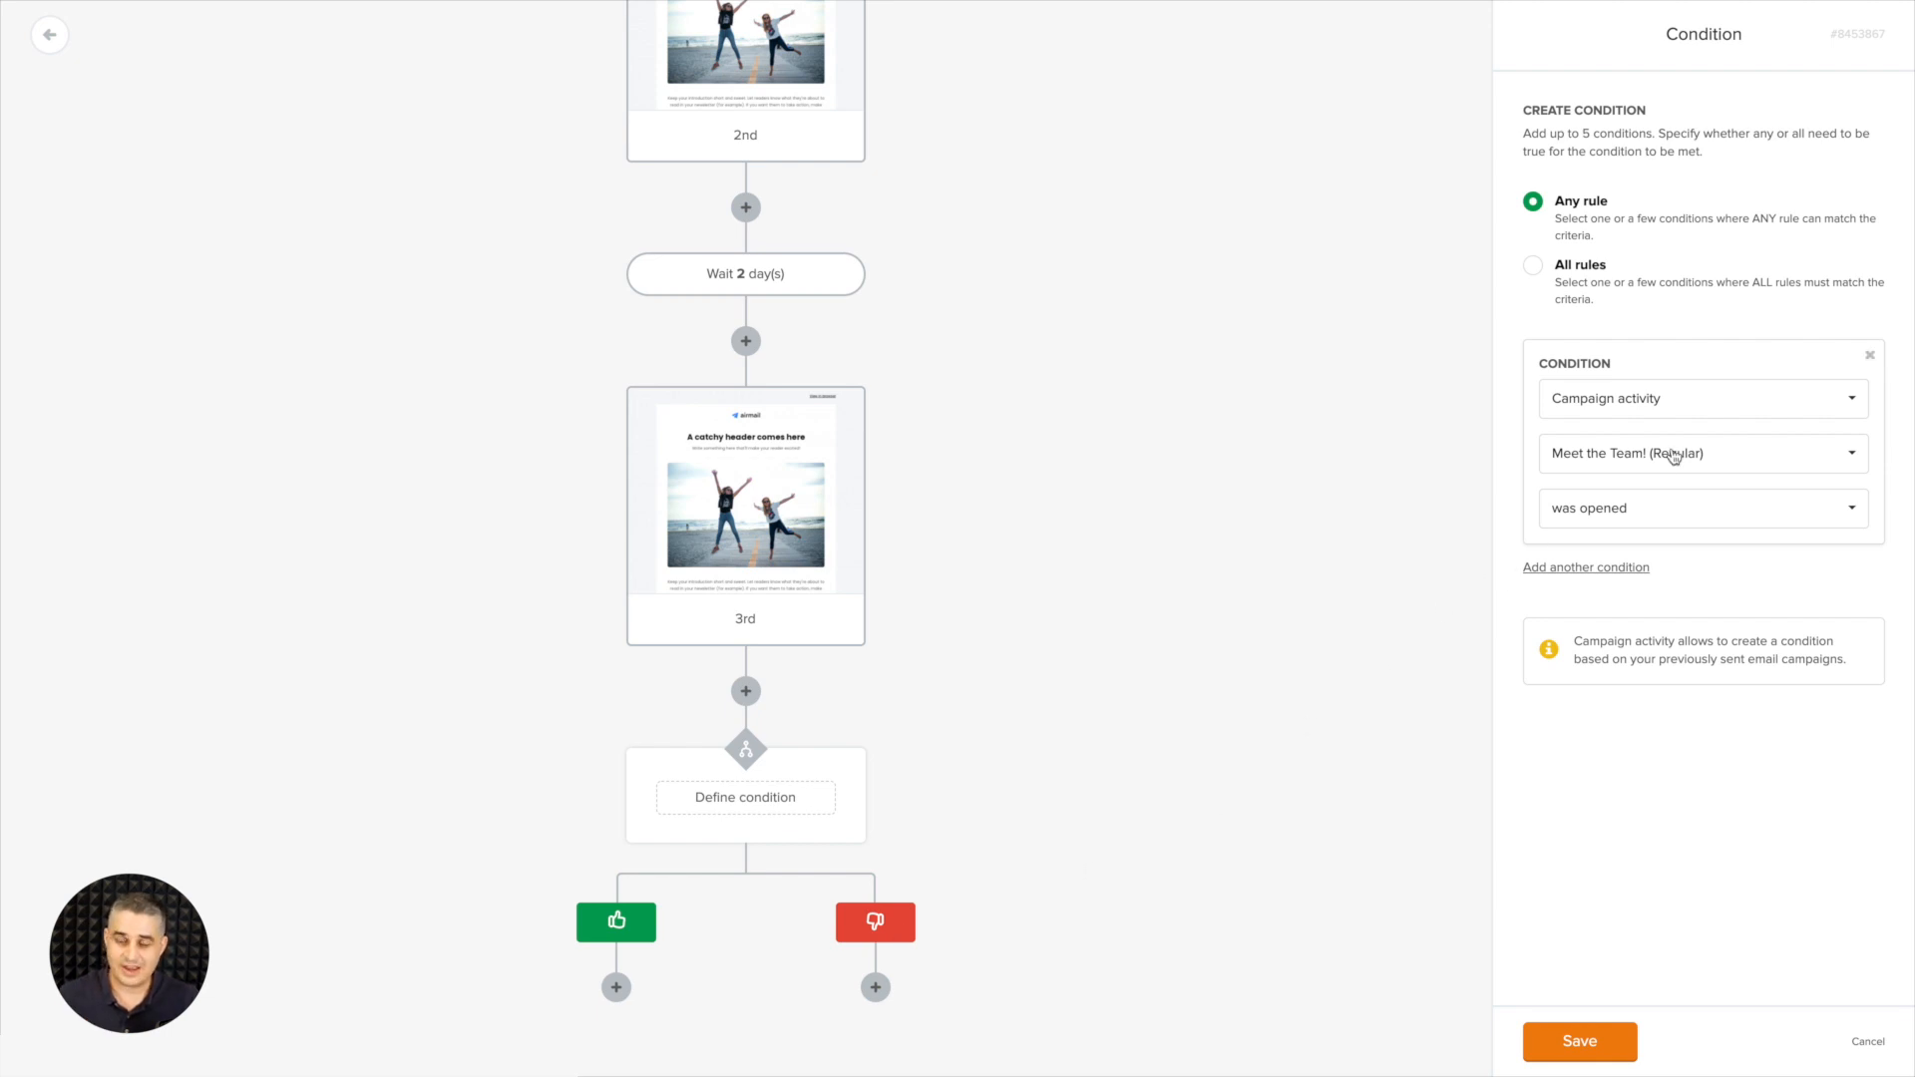
- Change the condition to workflow activity for the "1st" email, keeping "was opened", and save it
click(1706, 405)
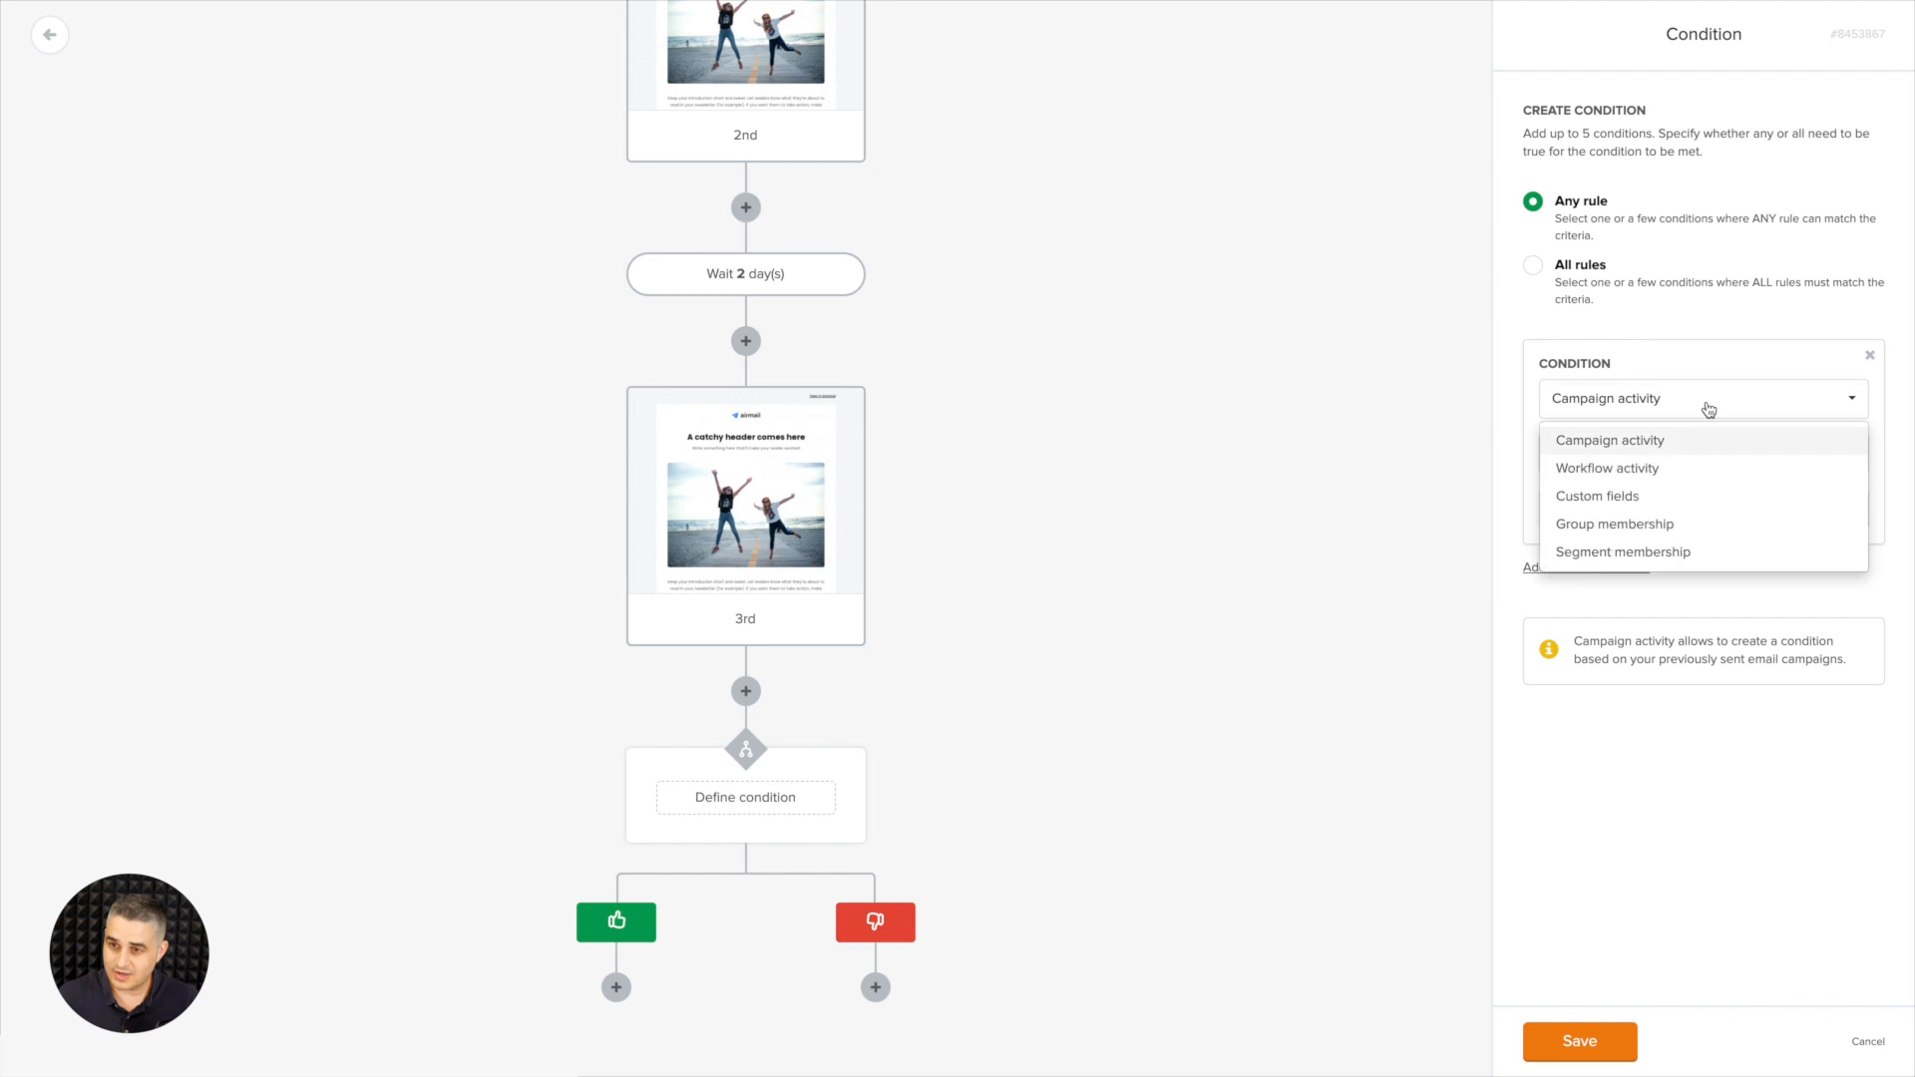
click(1614, 475)
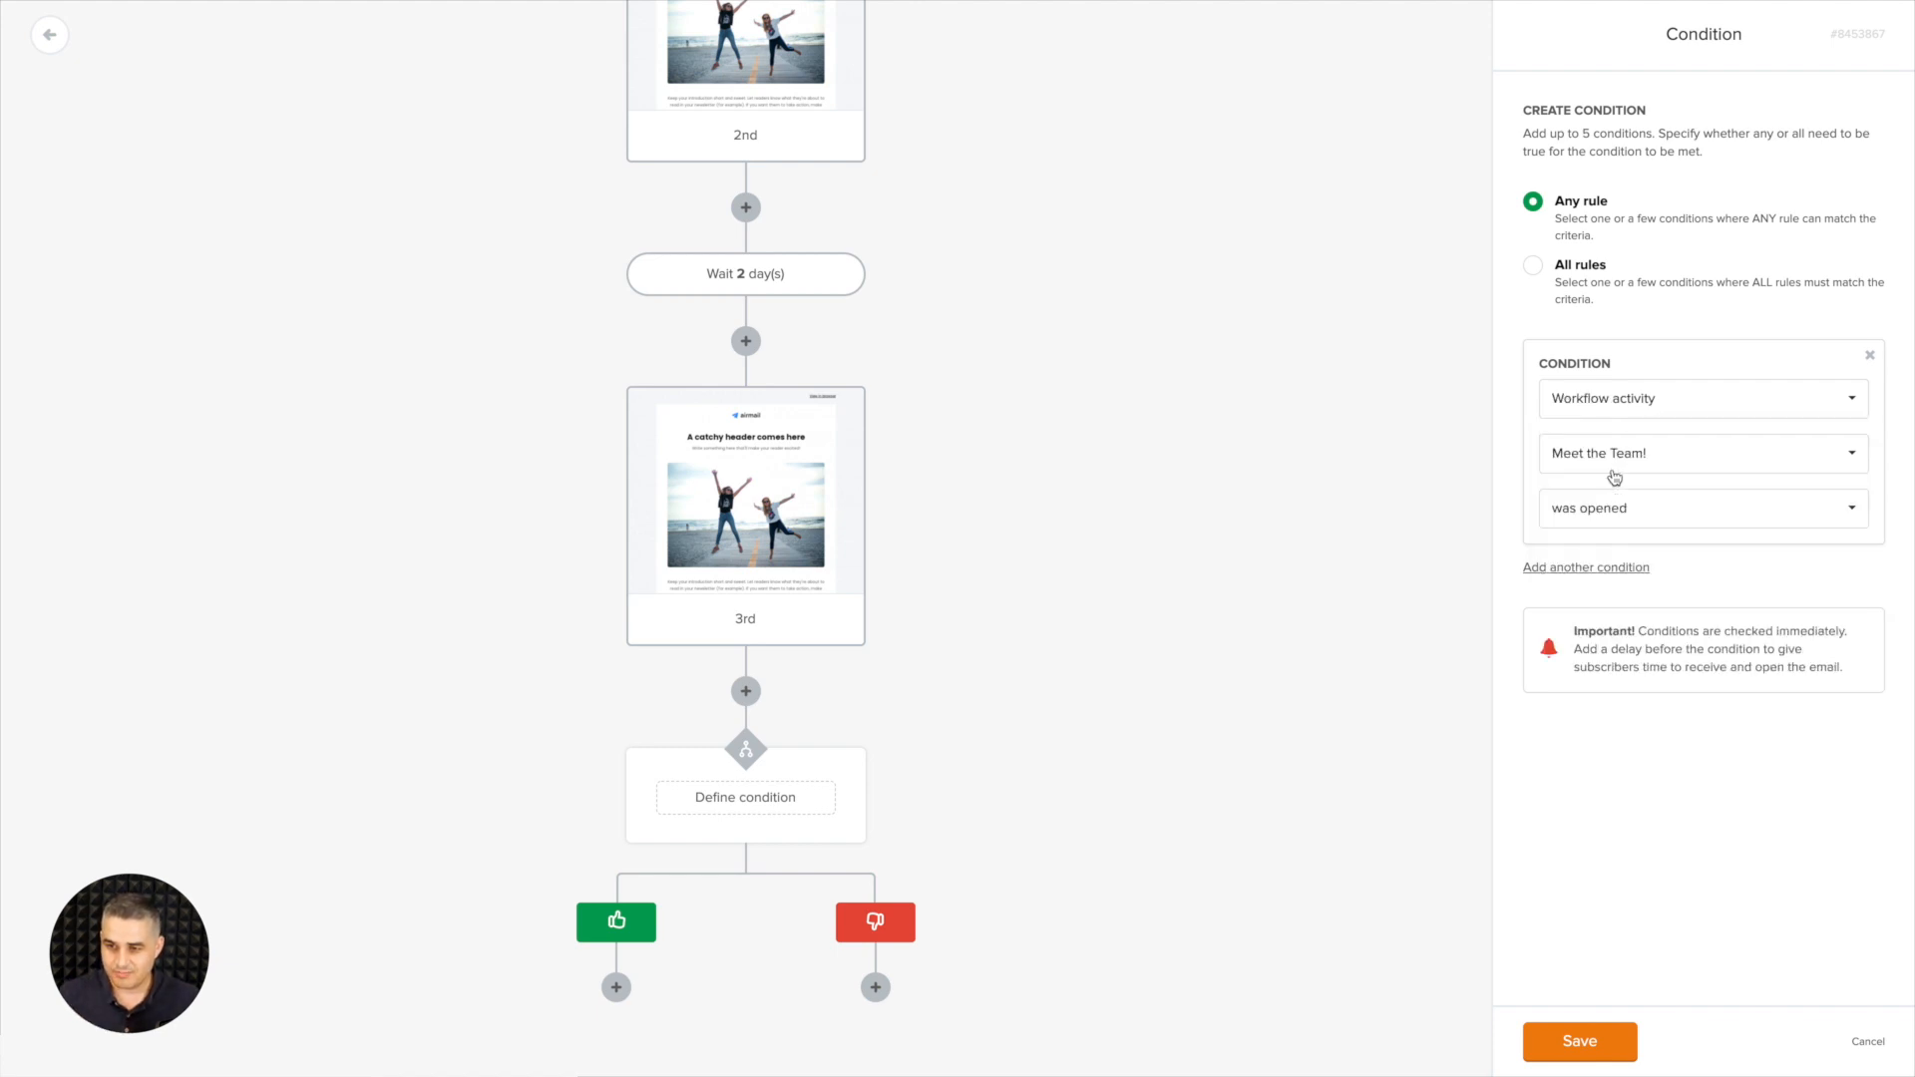
click(1614, 478)
click(1586, 528)
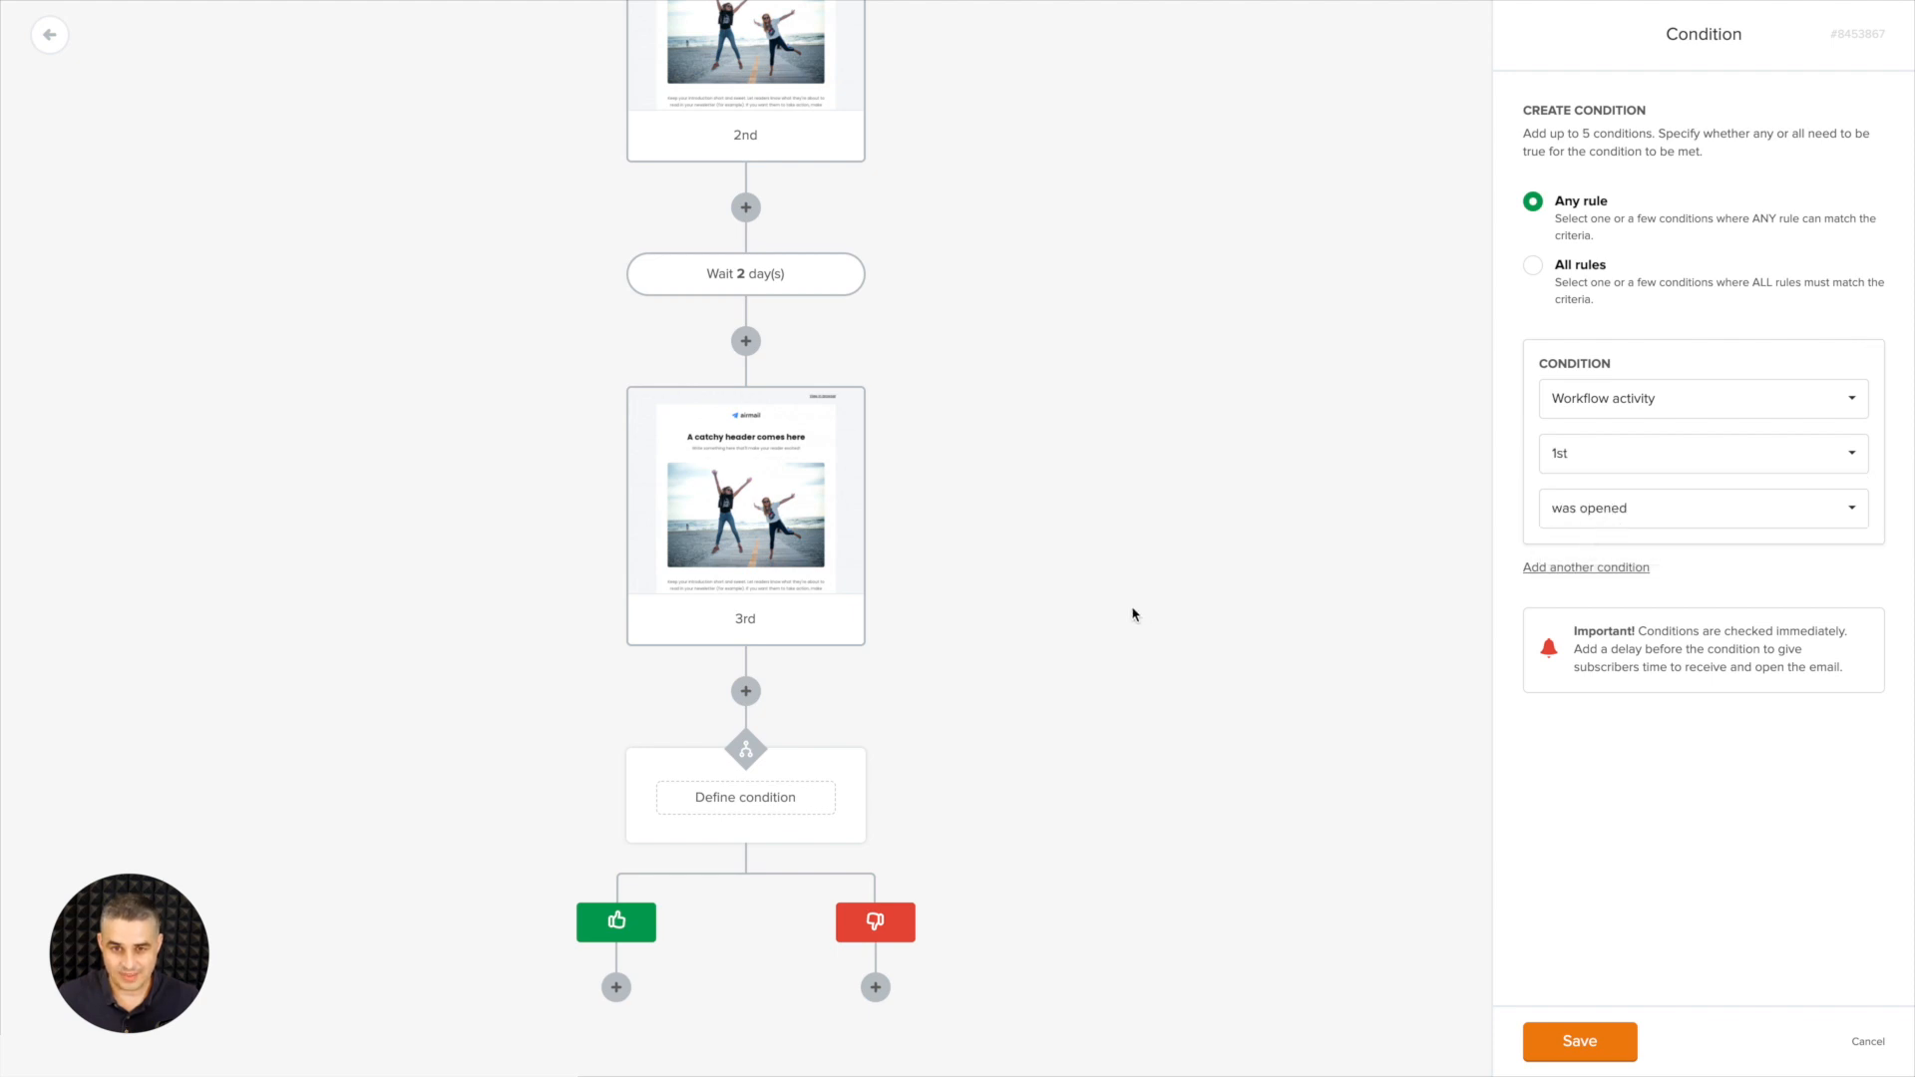
scroll(1133, 612, up, 8)
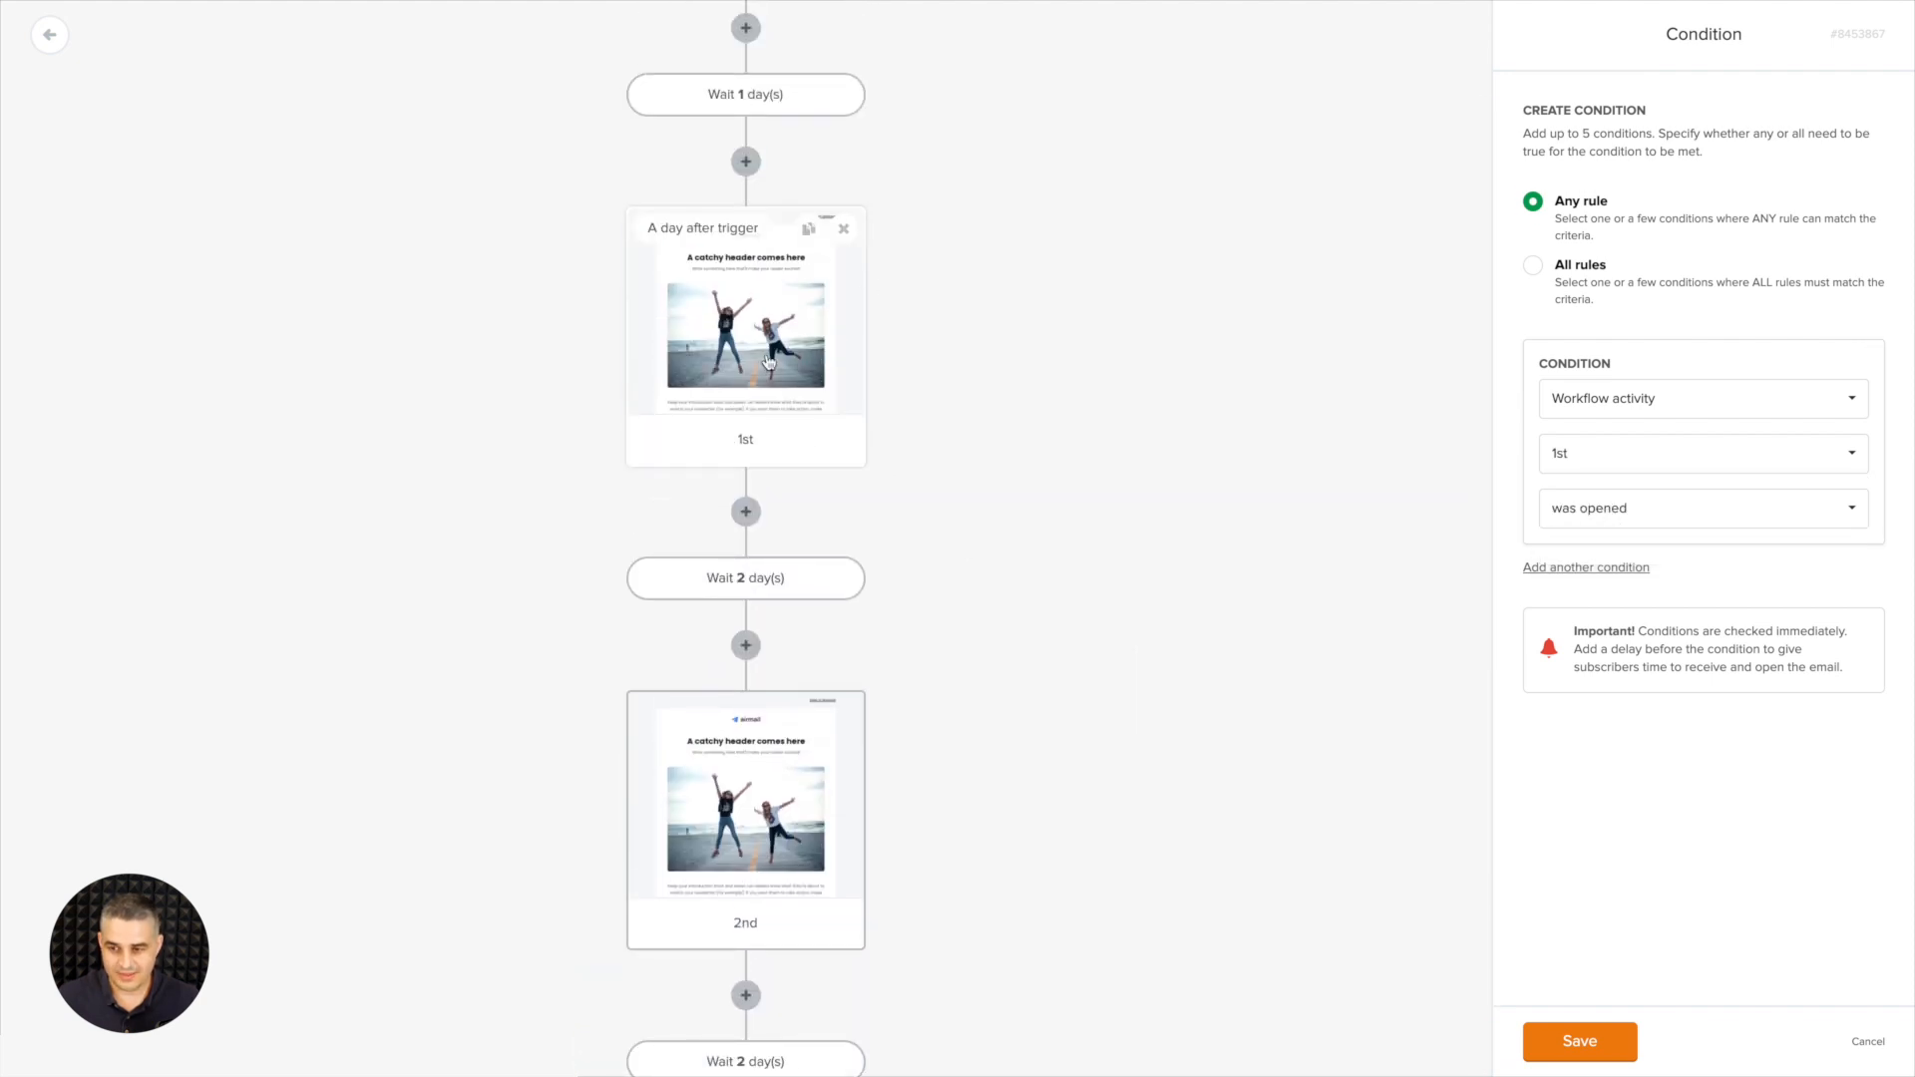
scroll(1077, 541, down, 4)
click(1558, 1027)
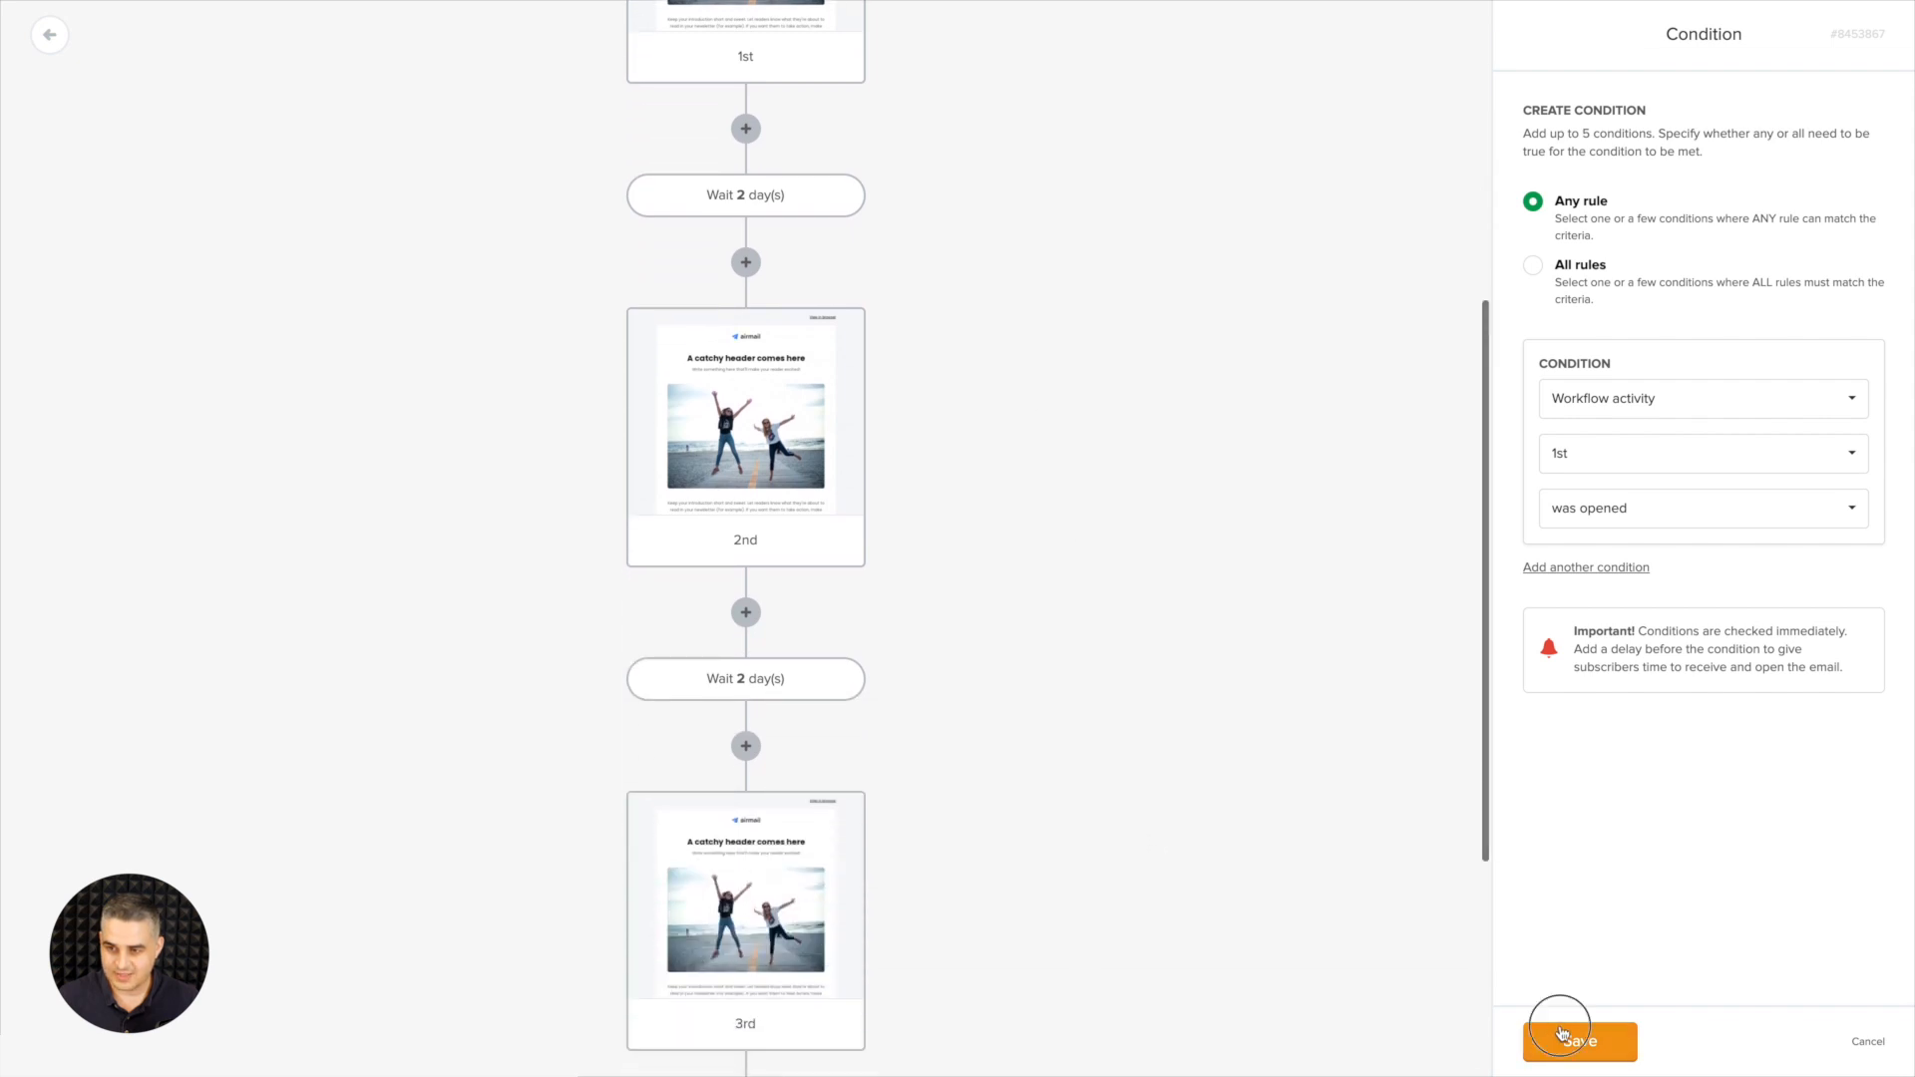
- Reopen the "1st was opened" condition and add a second condition based on custom fields
scroll(965, 910, down, 4)
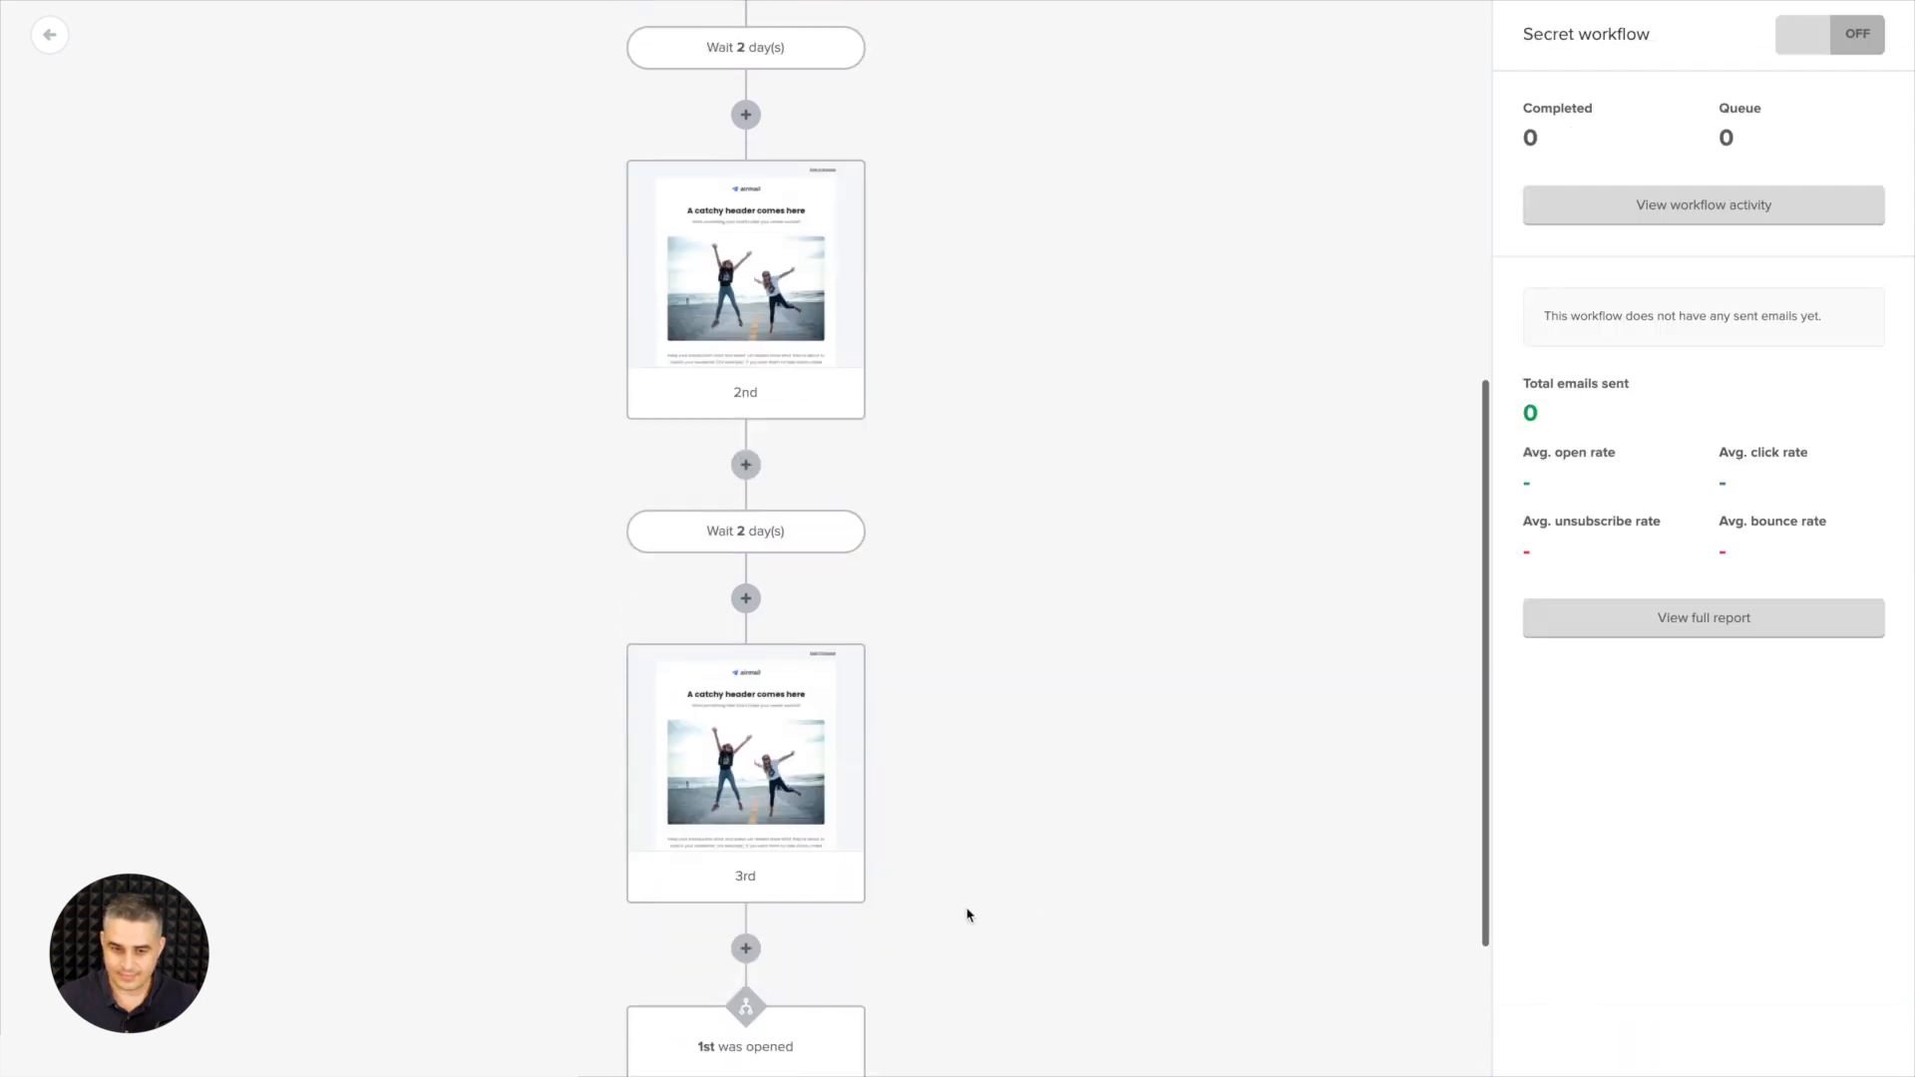
click(742, 822)
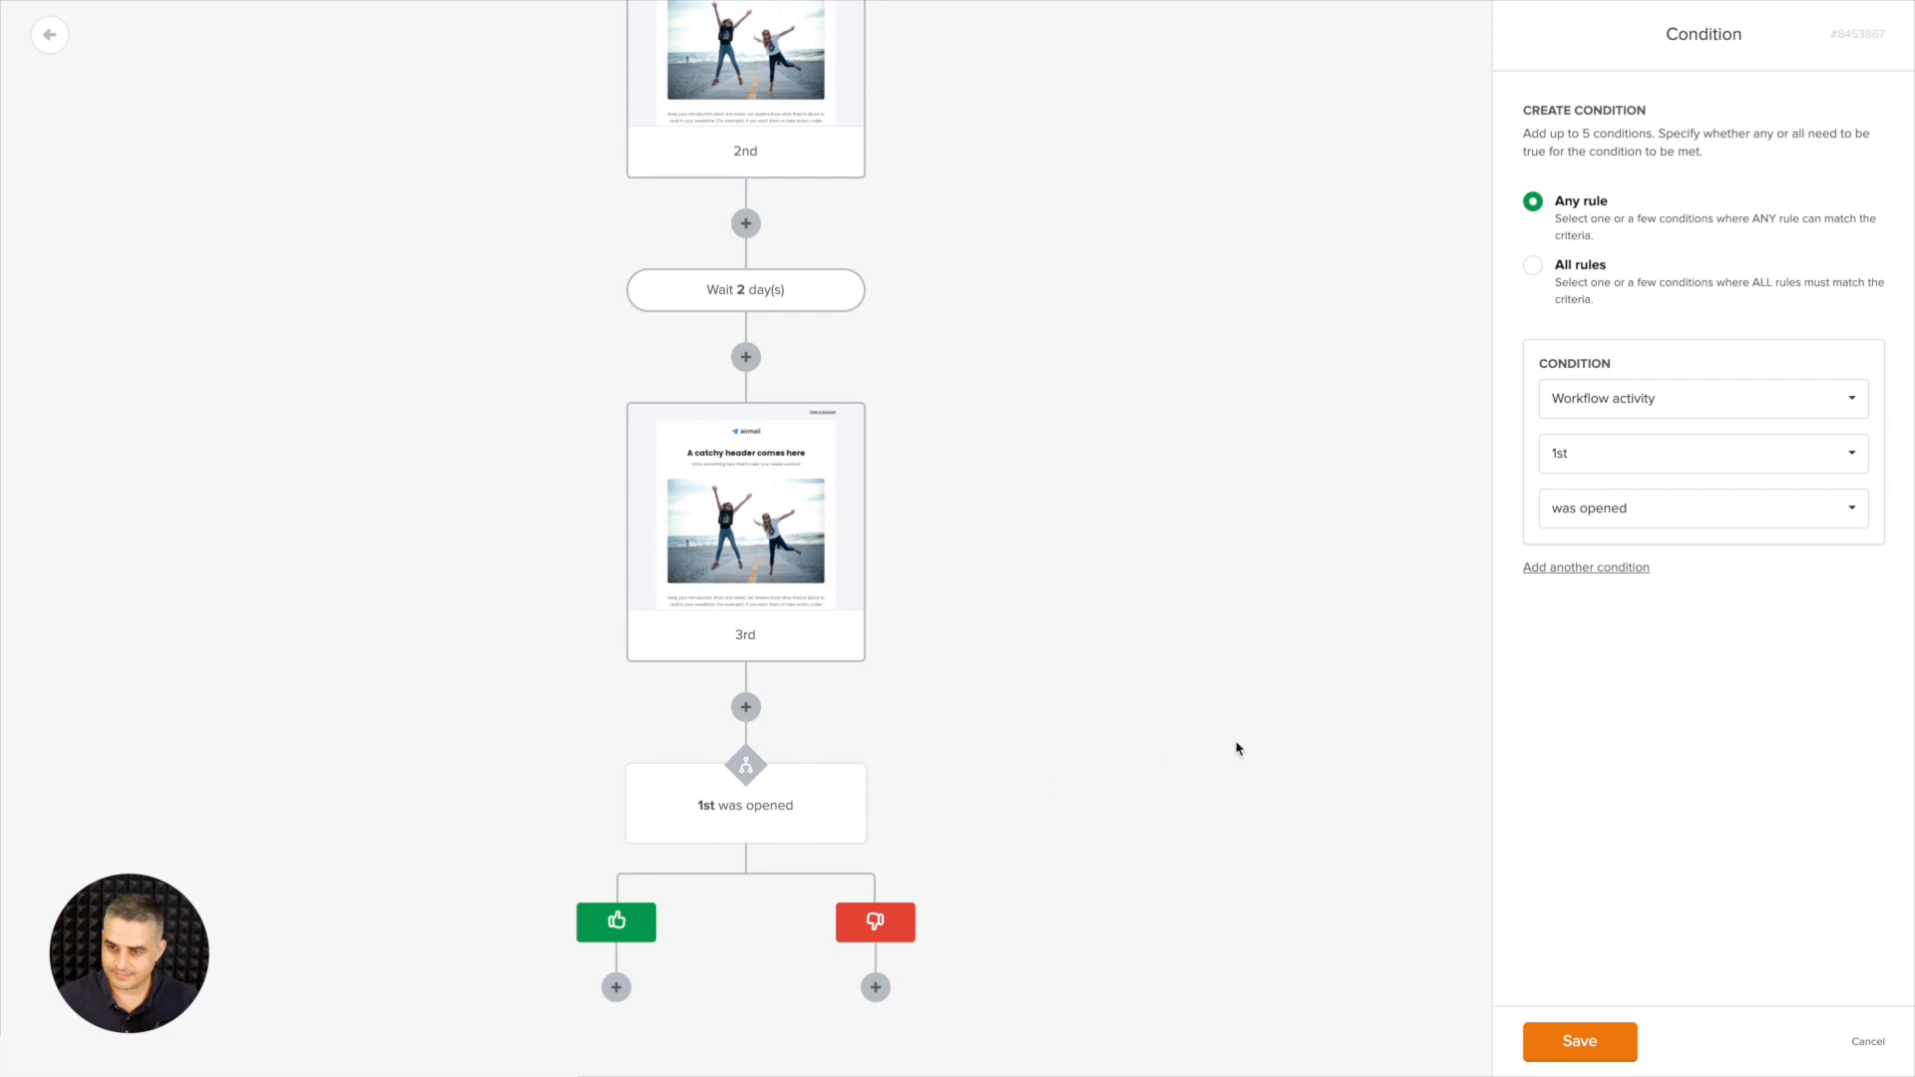
click(1607, 574)
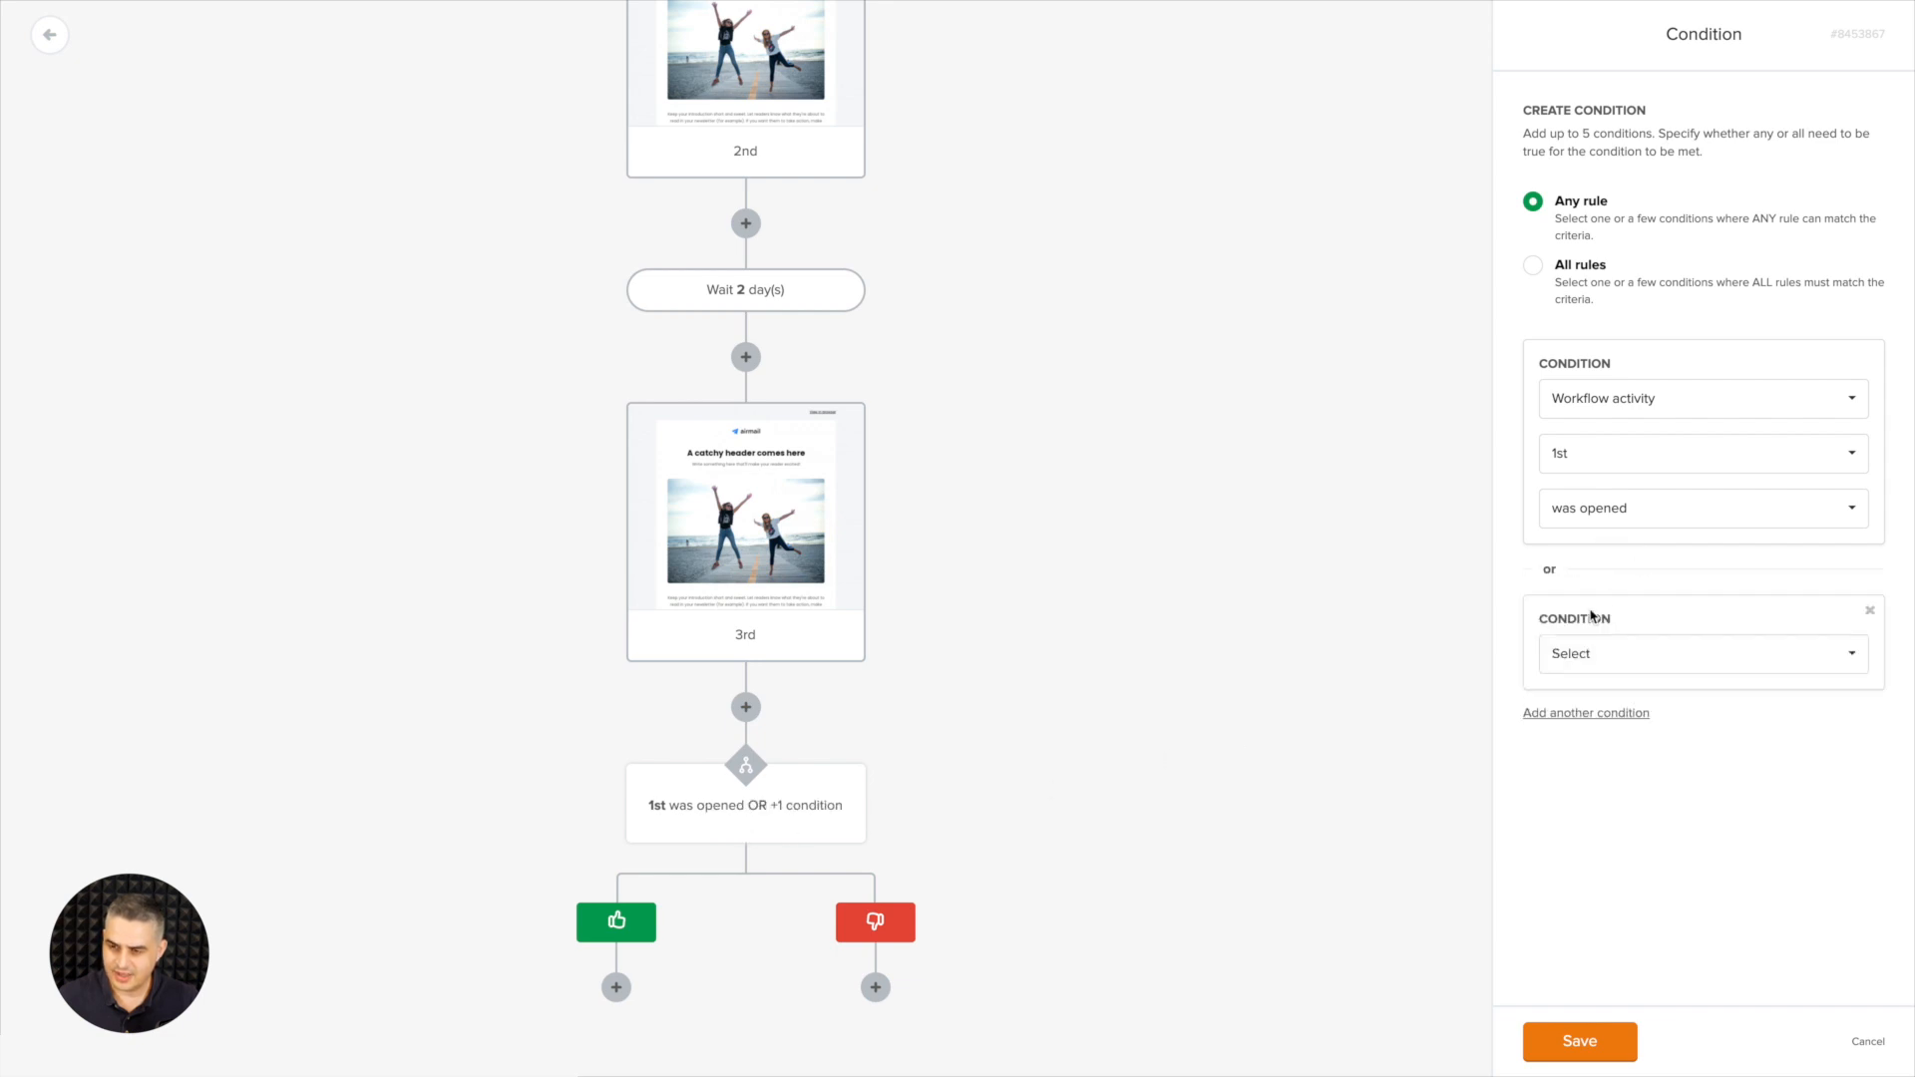
click(1577, 654)
click(1593, 751)
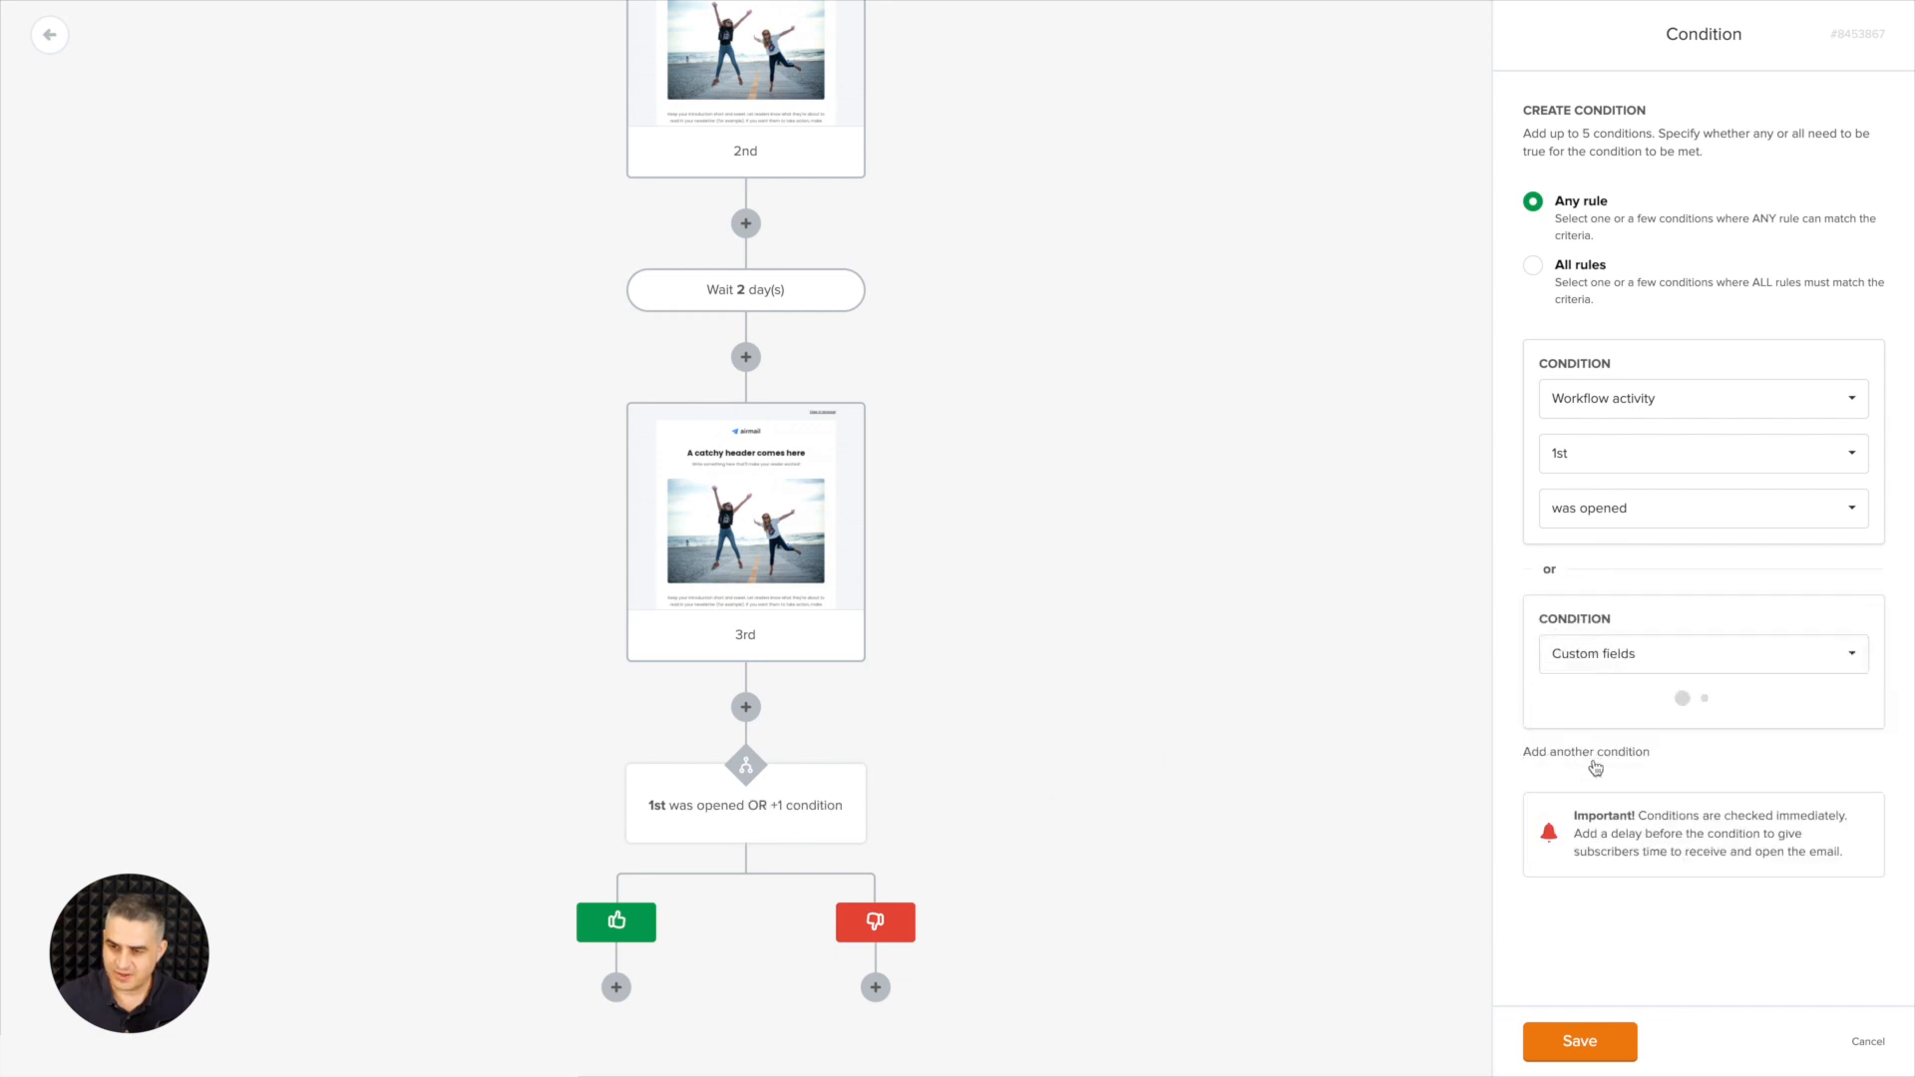
- Set the custom-field condition to Country contains "United States"
click(1636, 715)
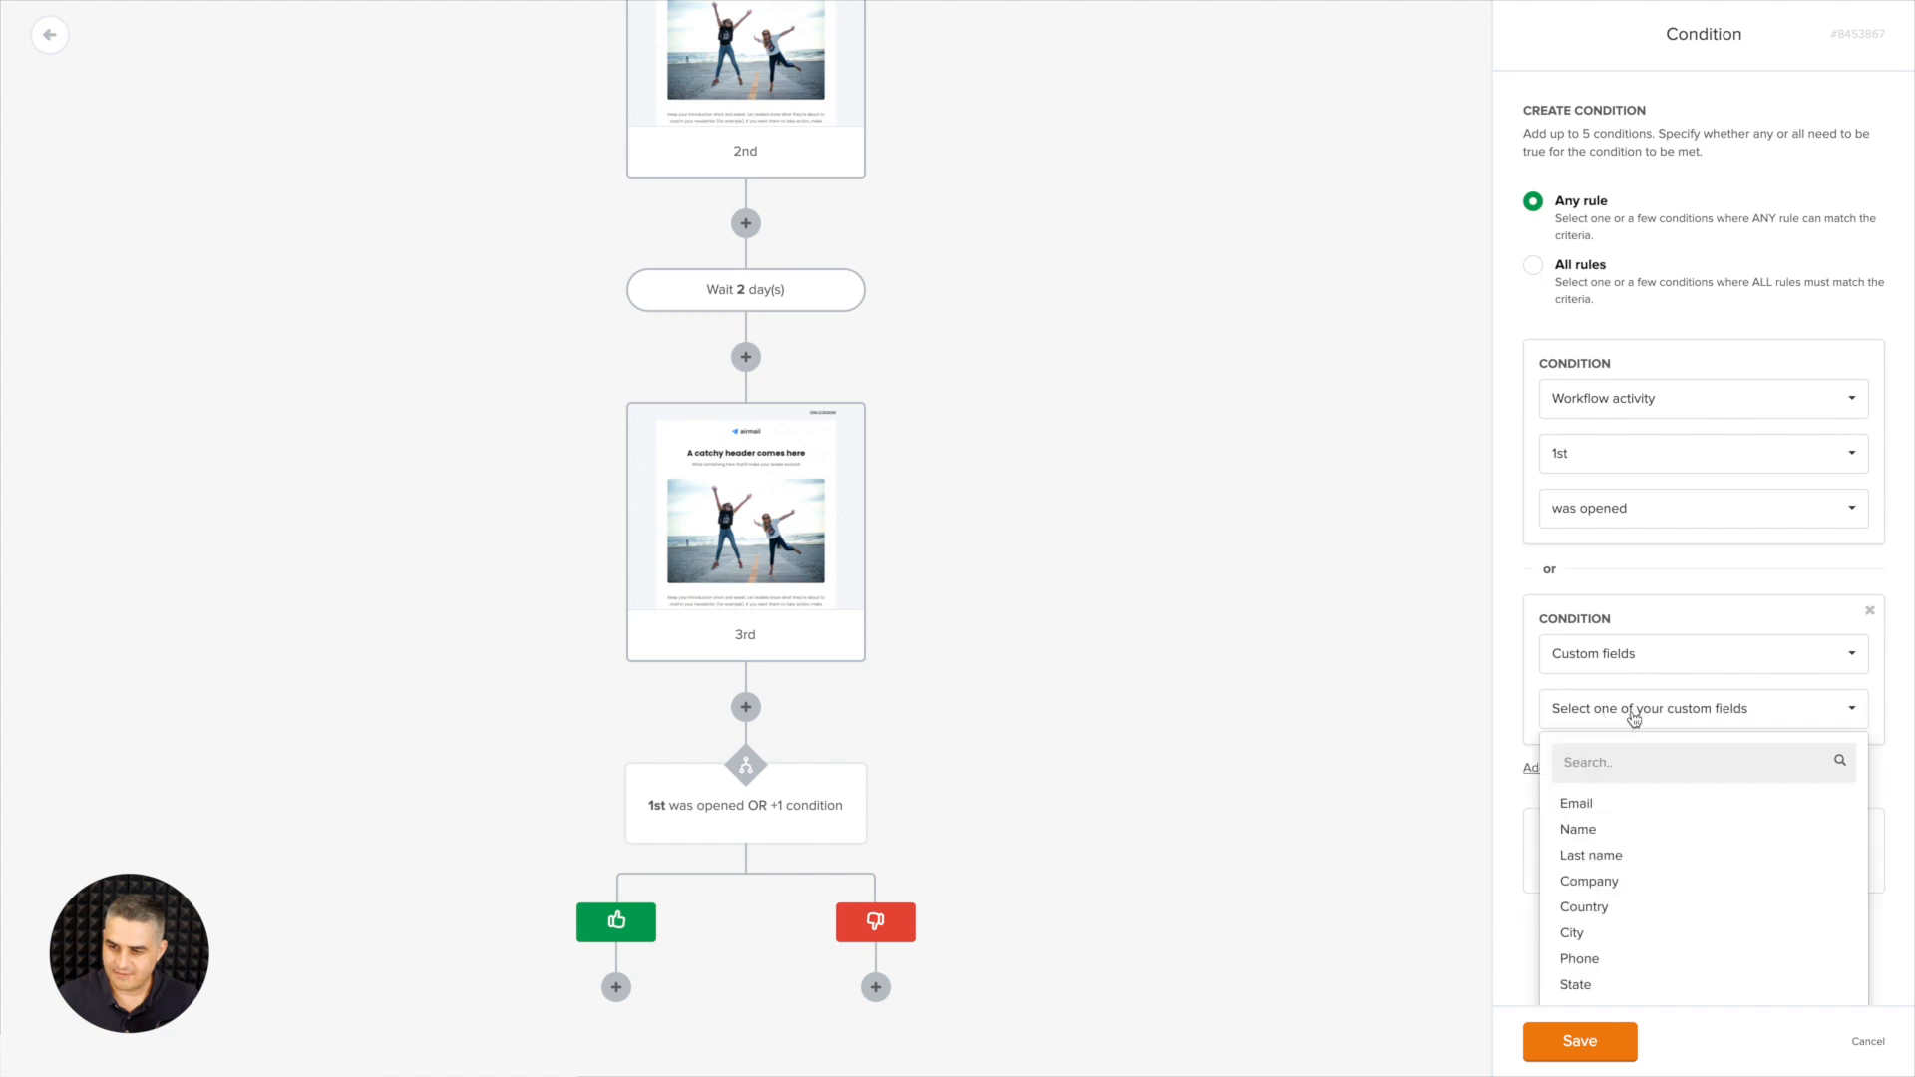
scroll(1633, 720, down, 2)
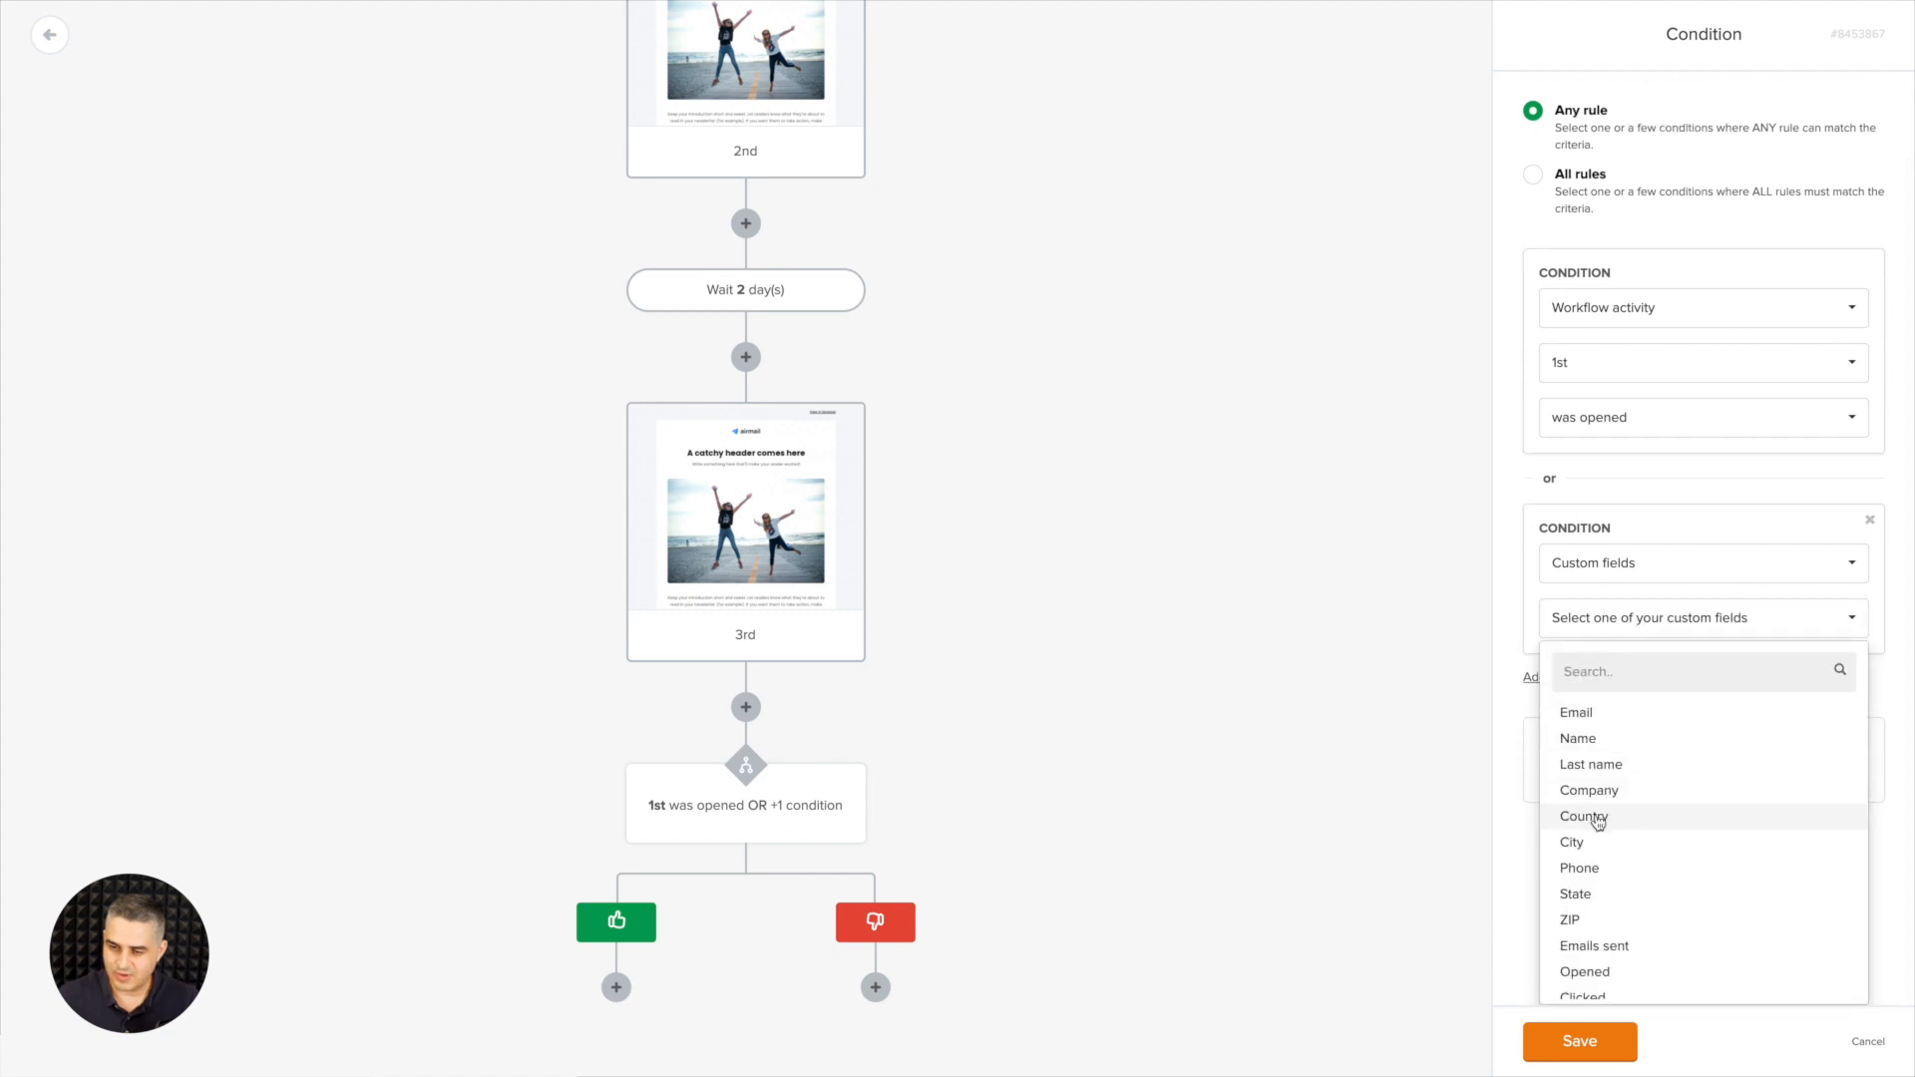
click(1598, 818)
click(1600, 774)
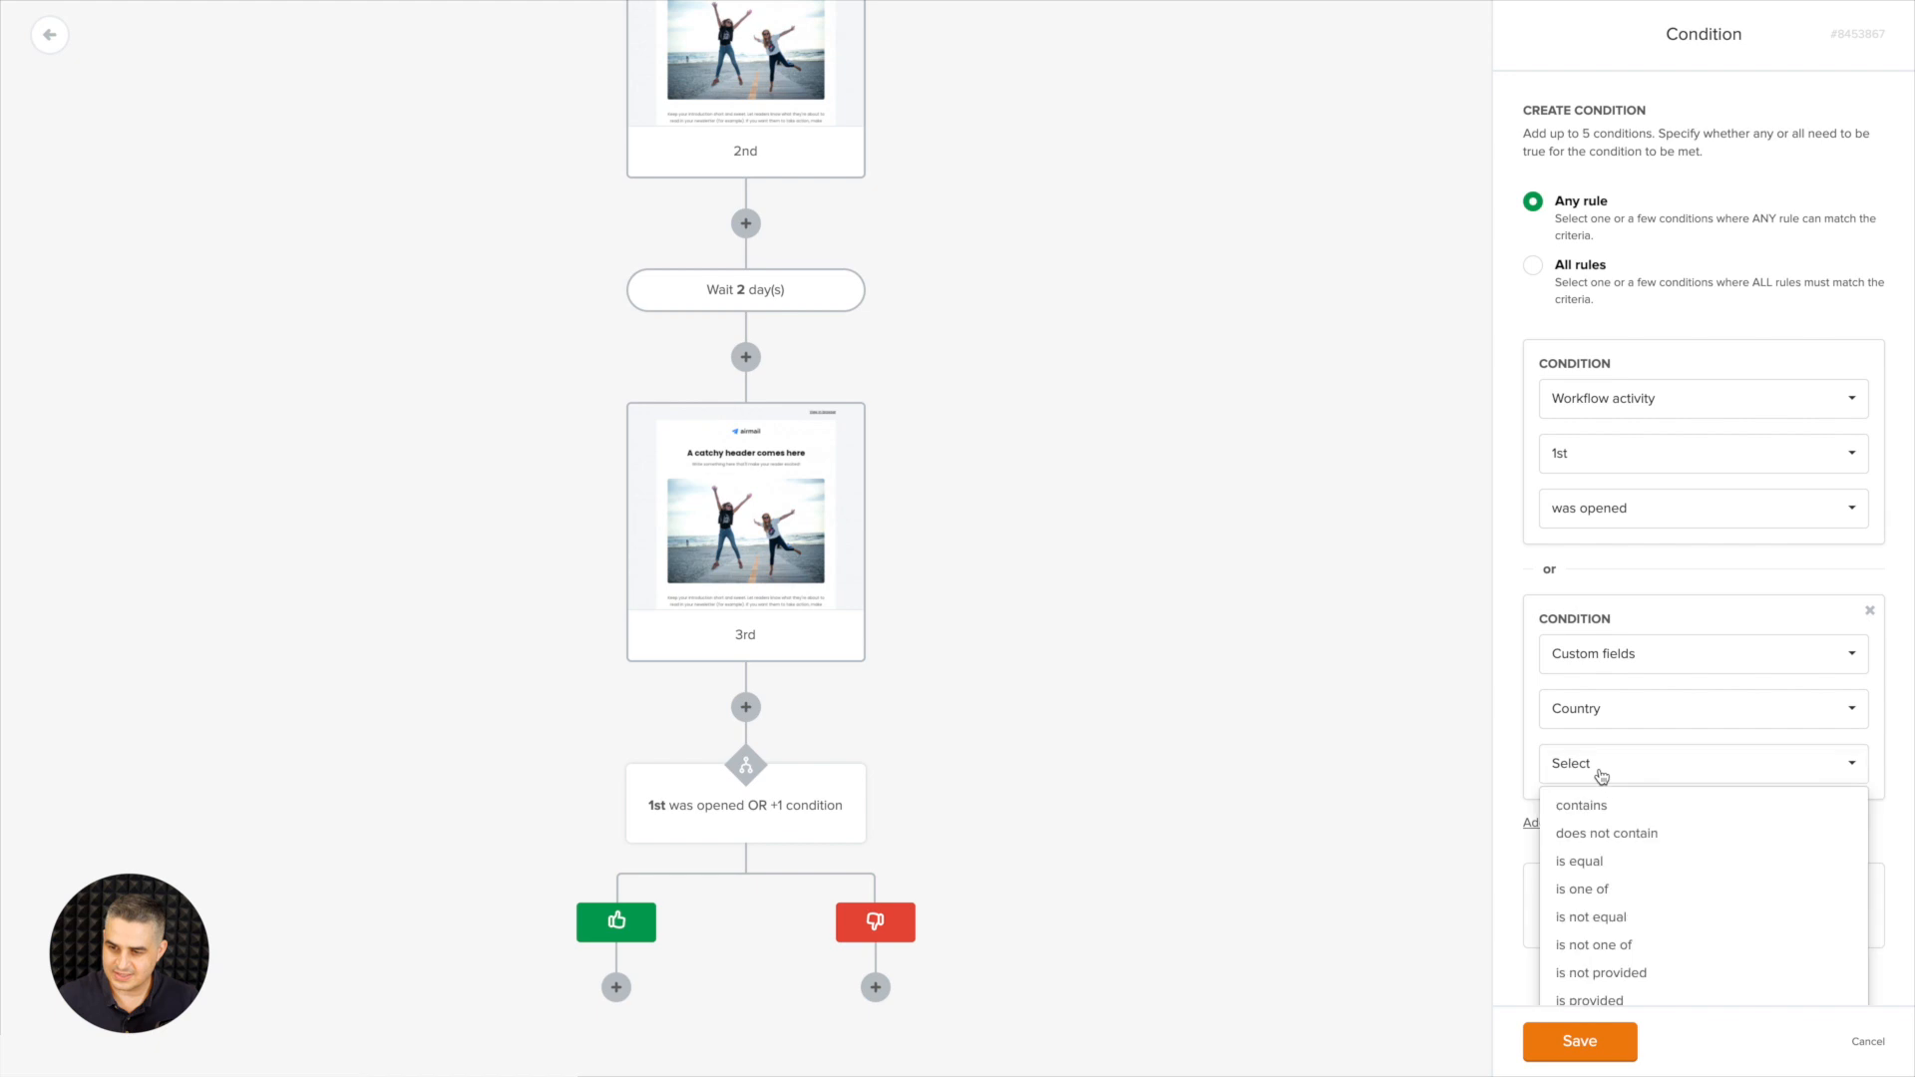
click(1601, 805)
click(1596, 815)
text(United States)
scroll(1142, 663, up, 7)
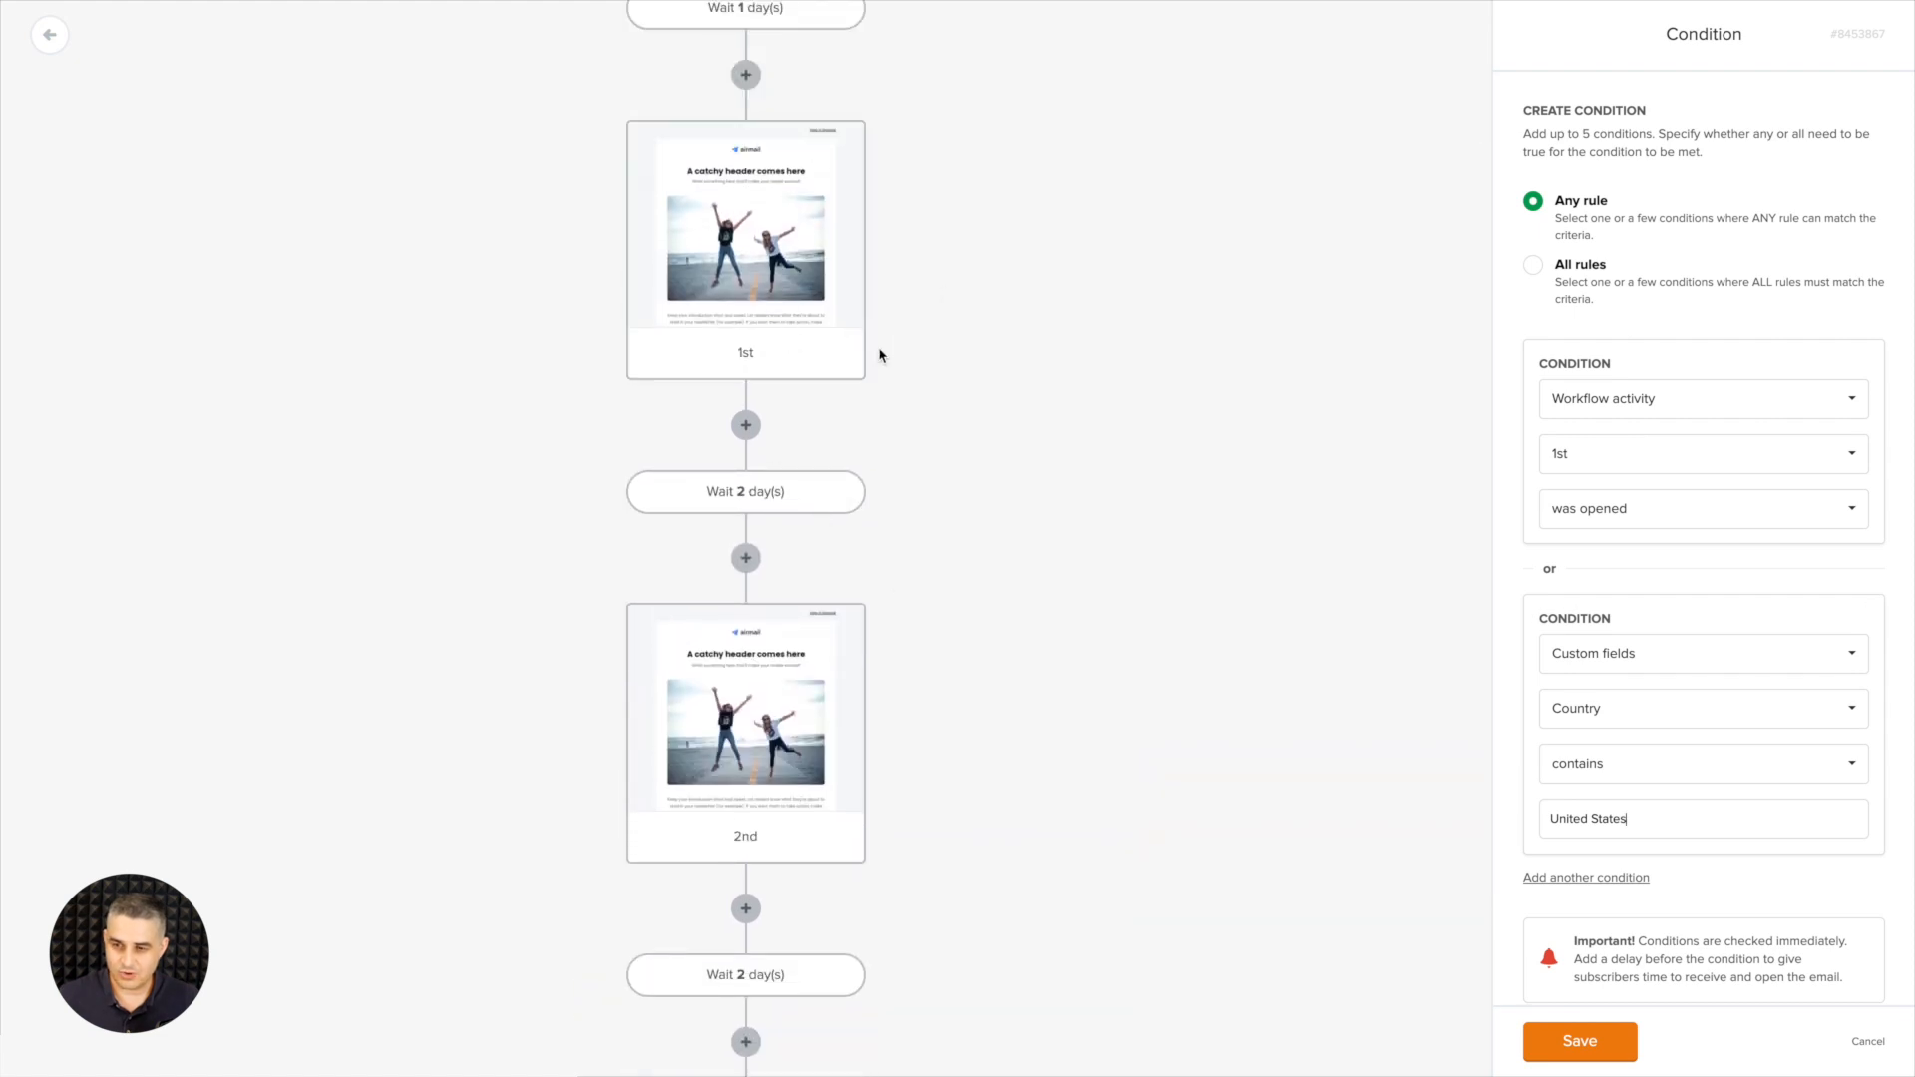
- Add a third condition and set its type to group membership, switching it to segment membership
scroll(1214, 701, down, 7)
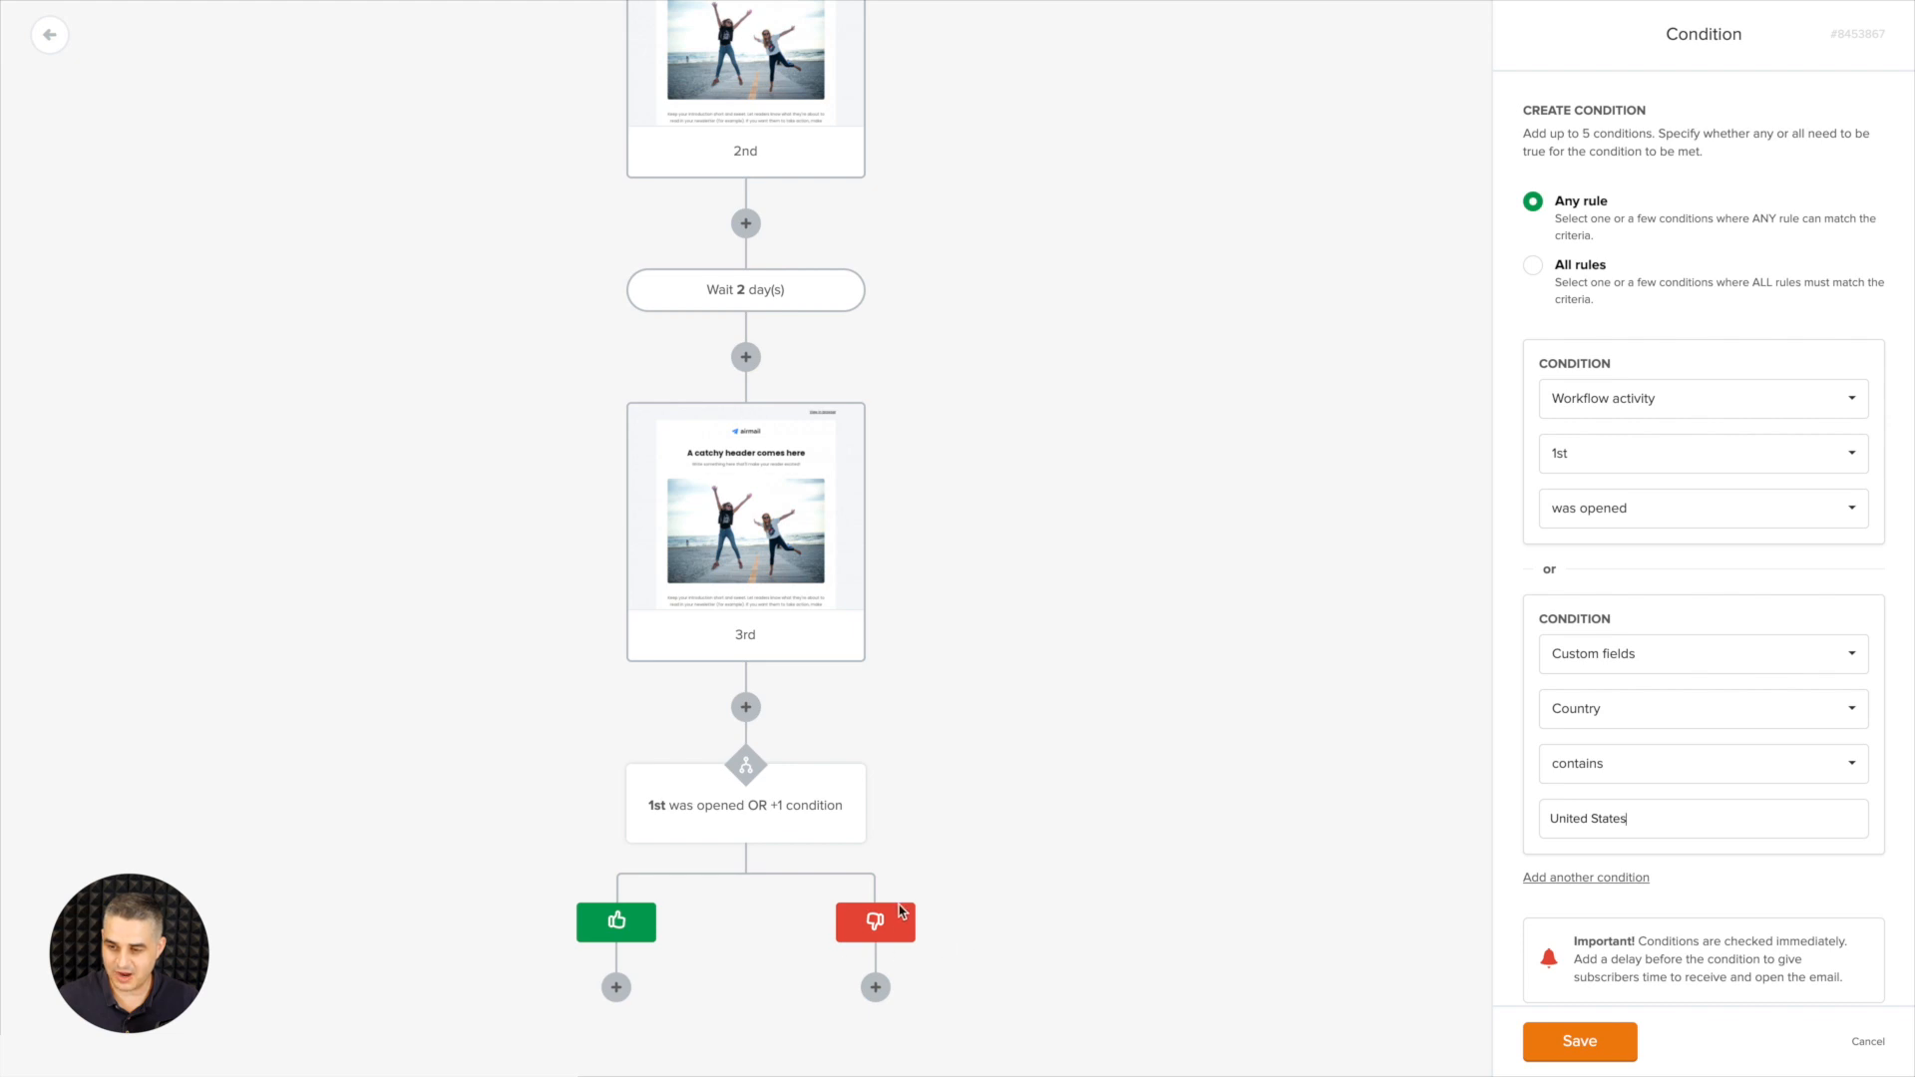
click(1621, 876)
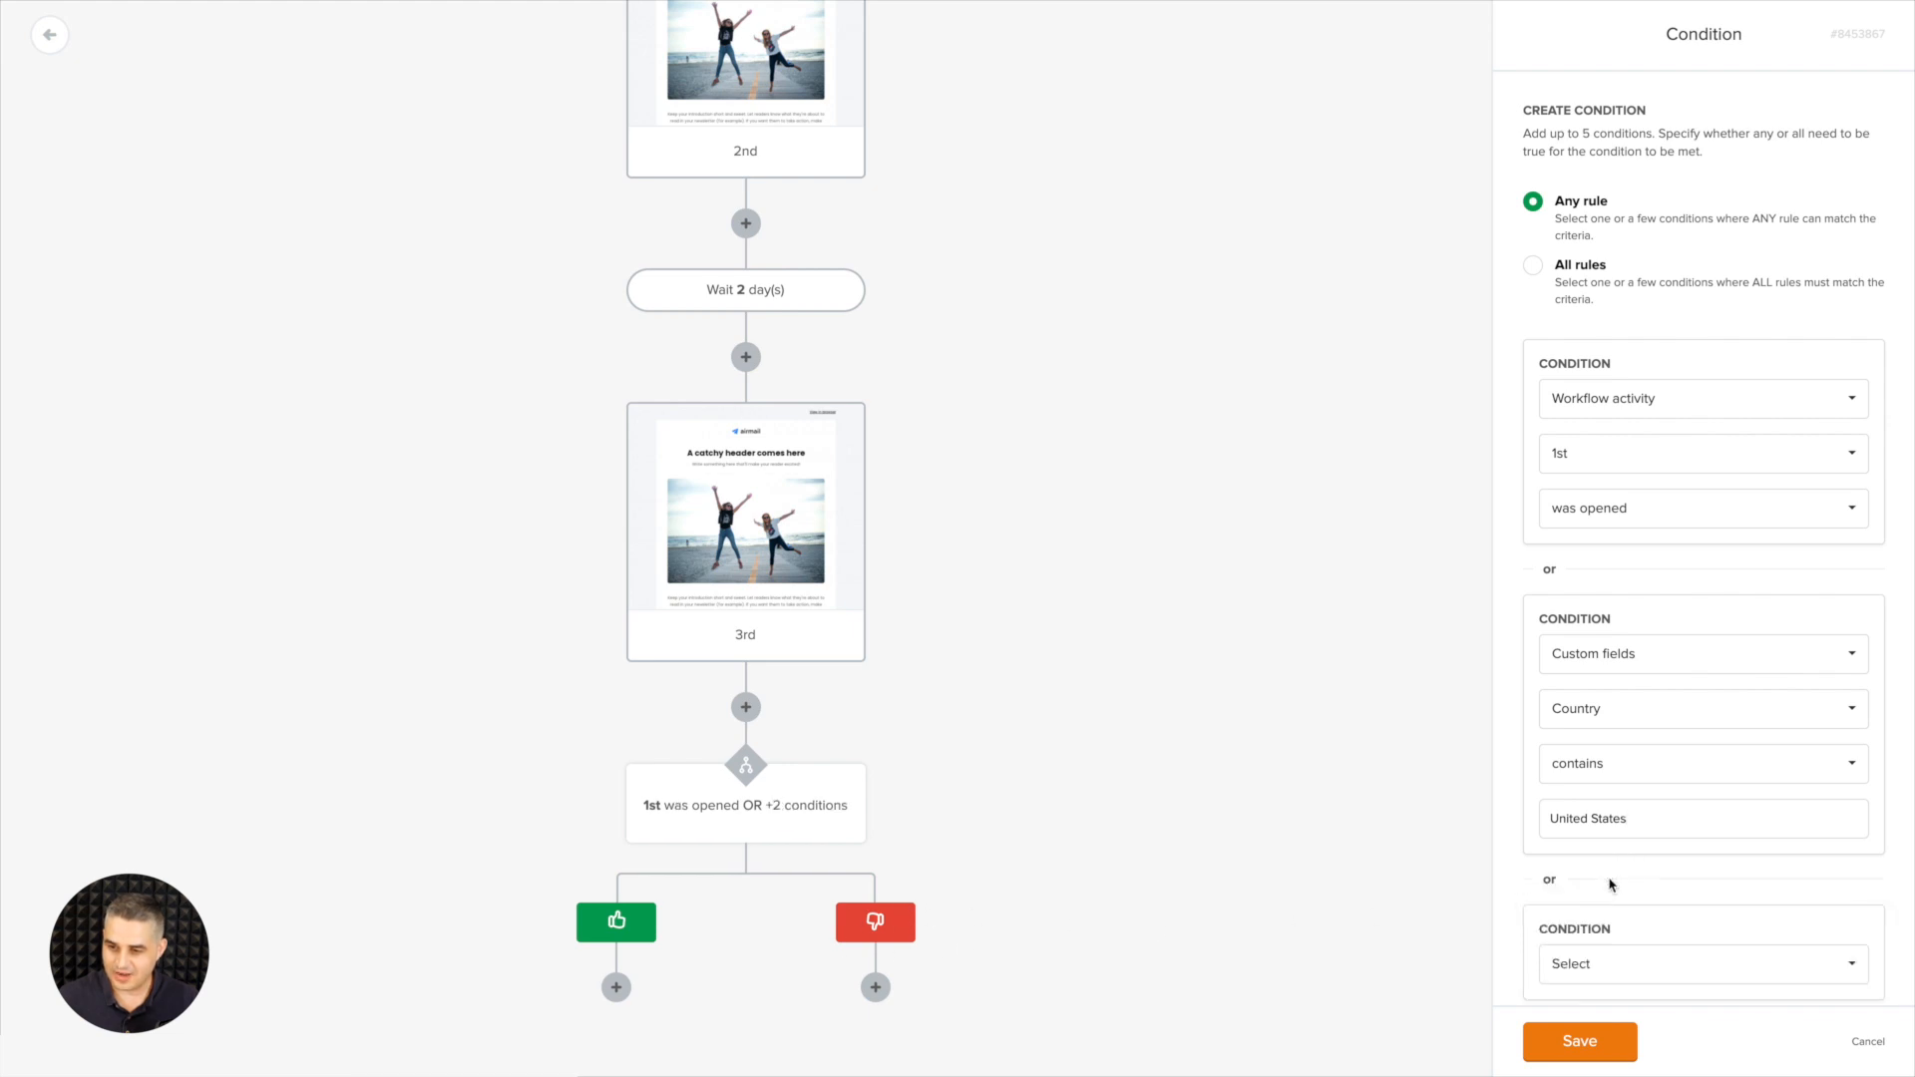
scroll(1685, 858, down, 2)
click(1633, 806)
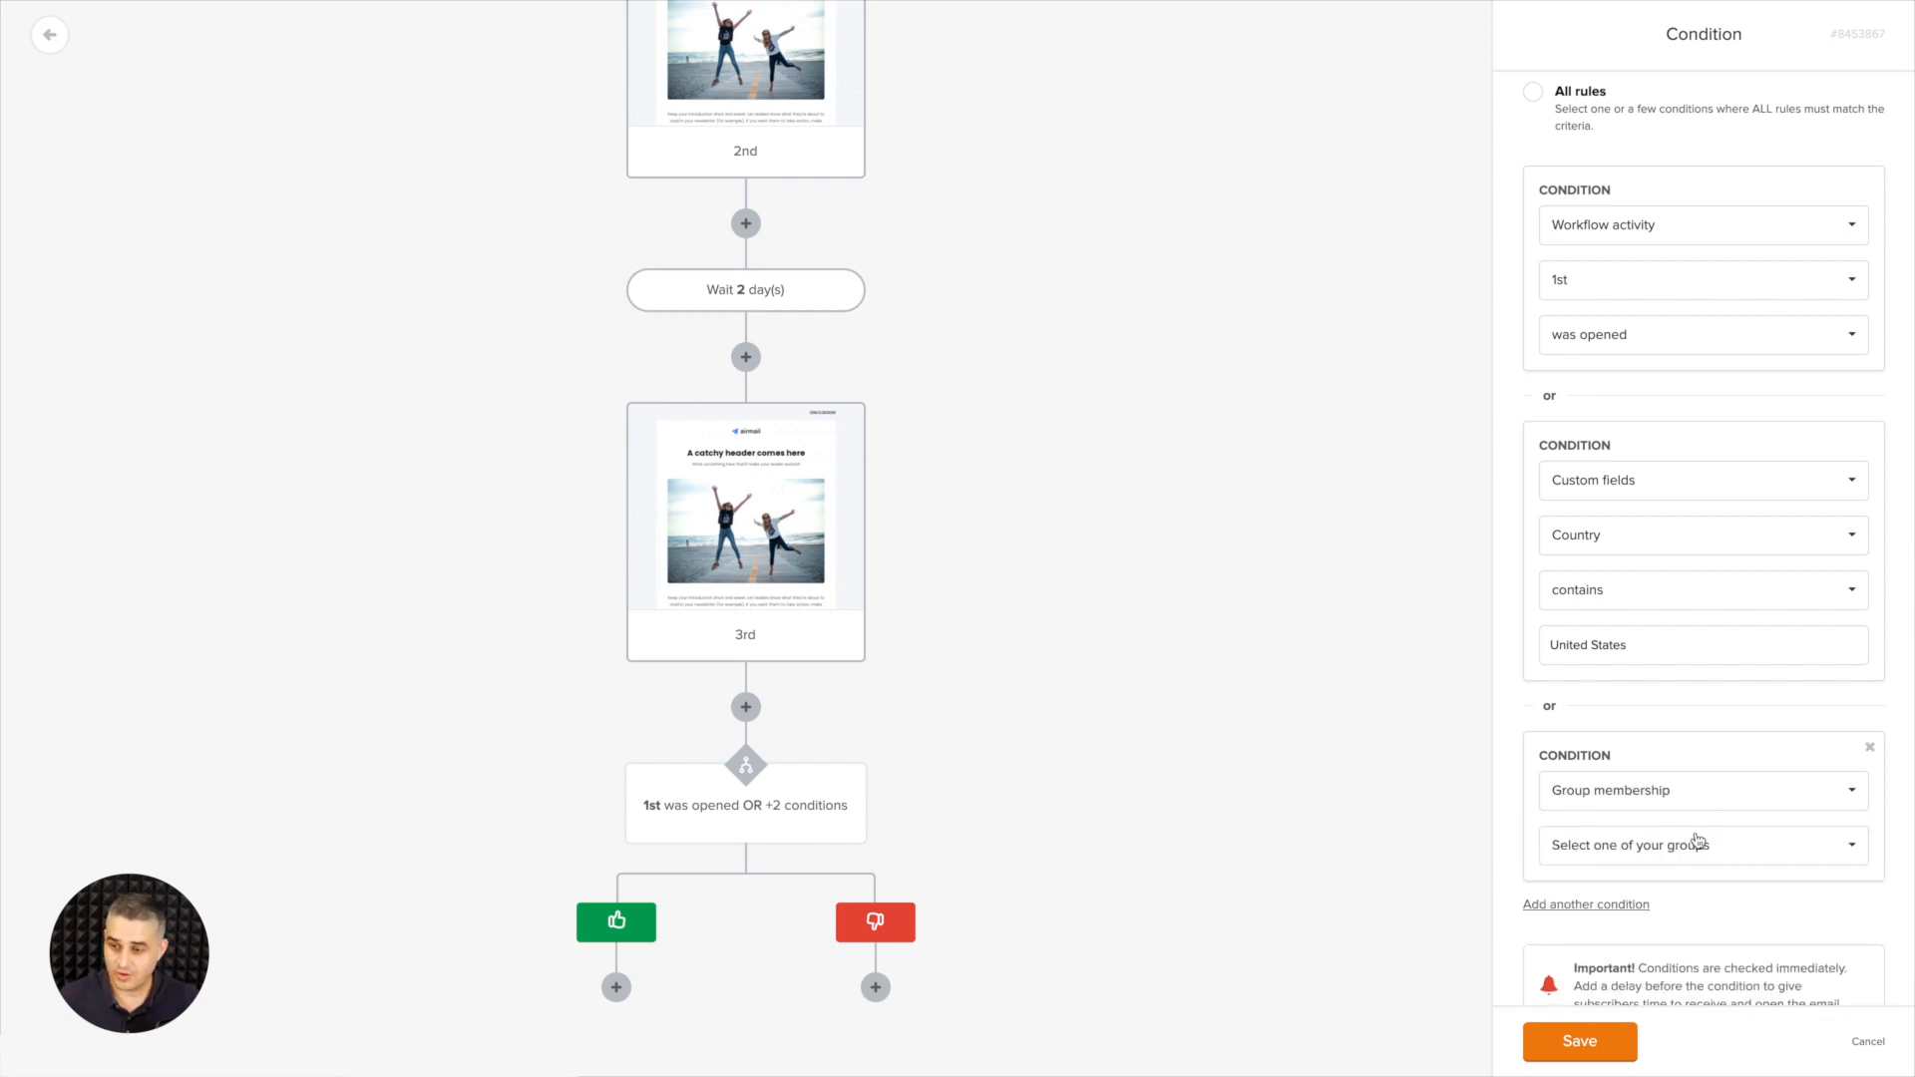
click(1694, 798)
click(1632, 943)
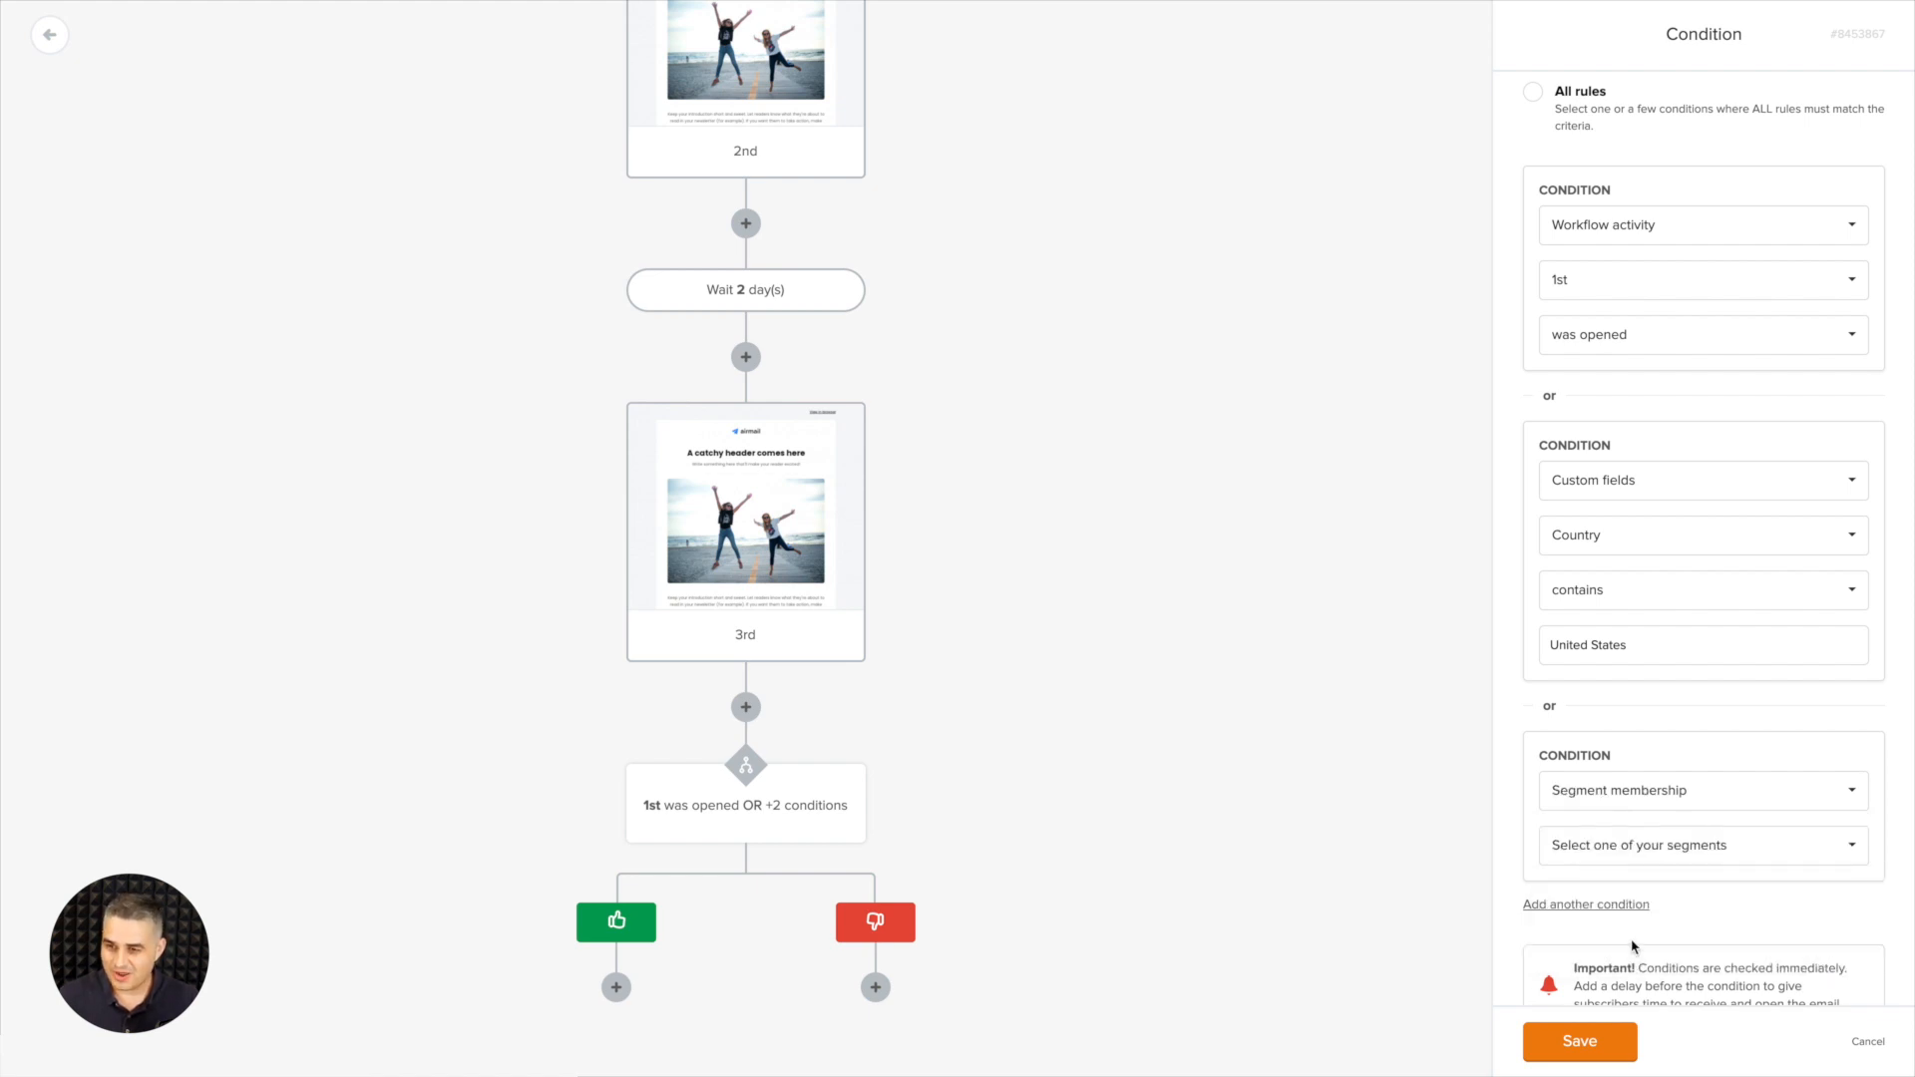
scroll(1678, 849, up, 1)
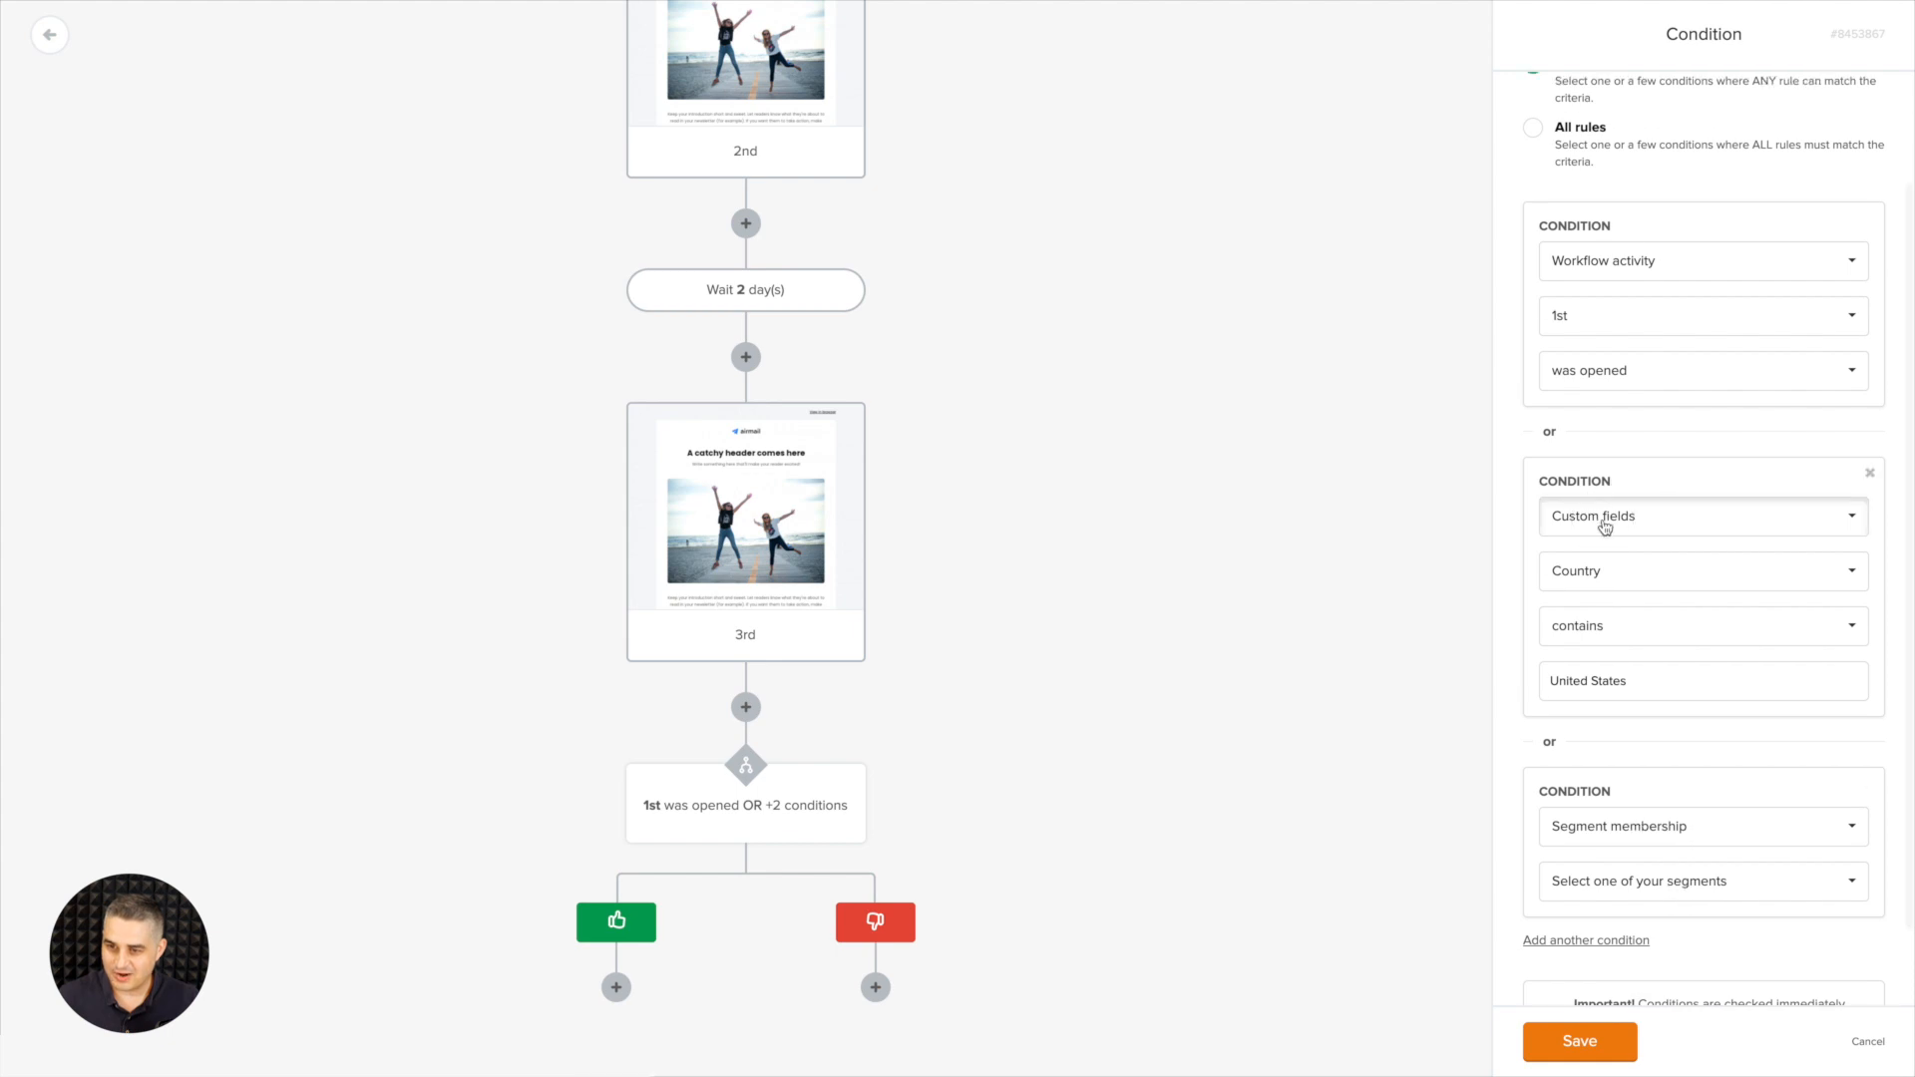
click(1602, 518)
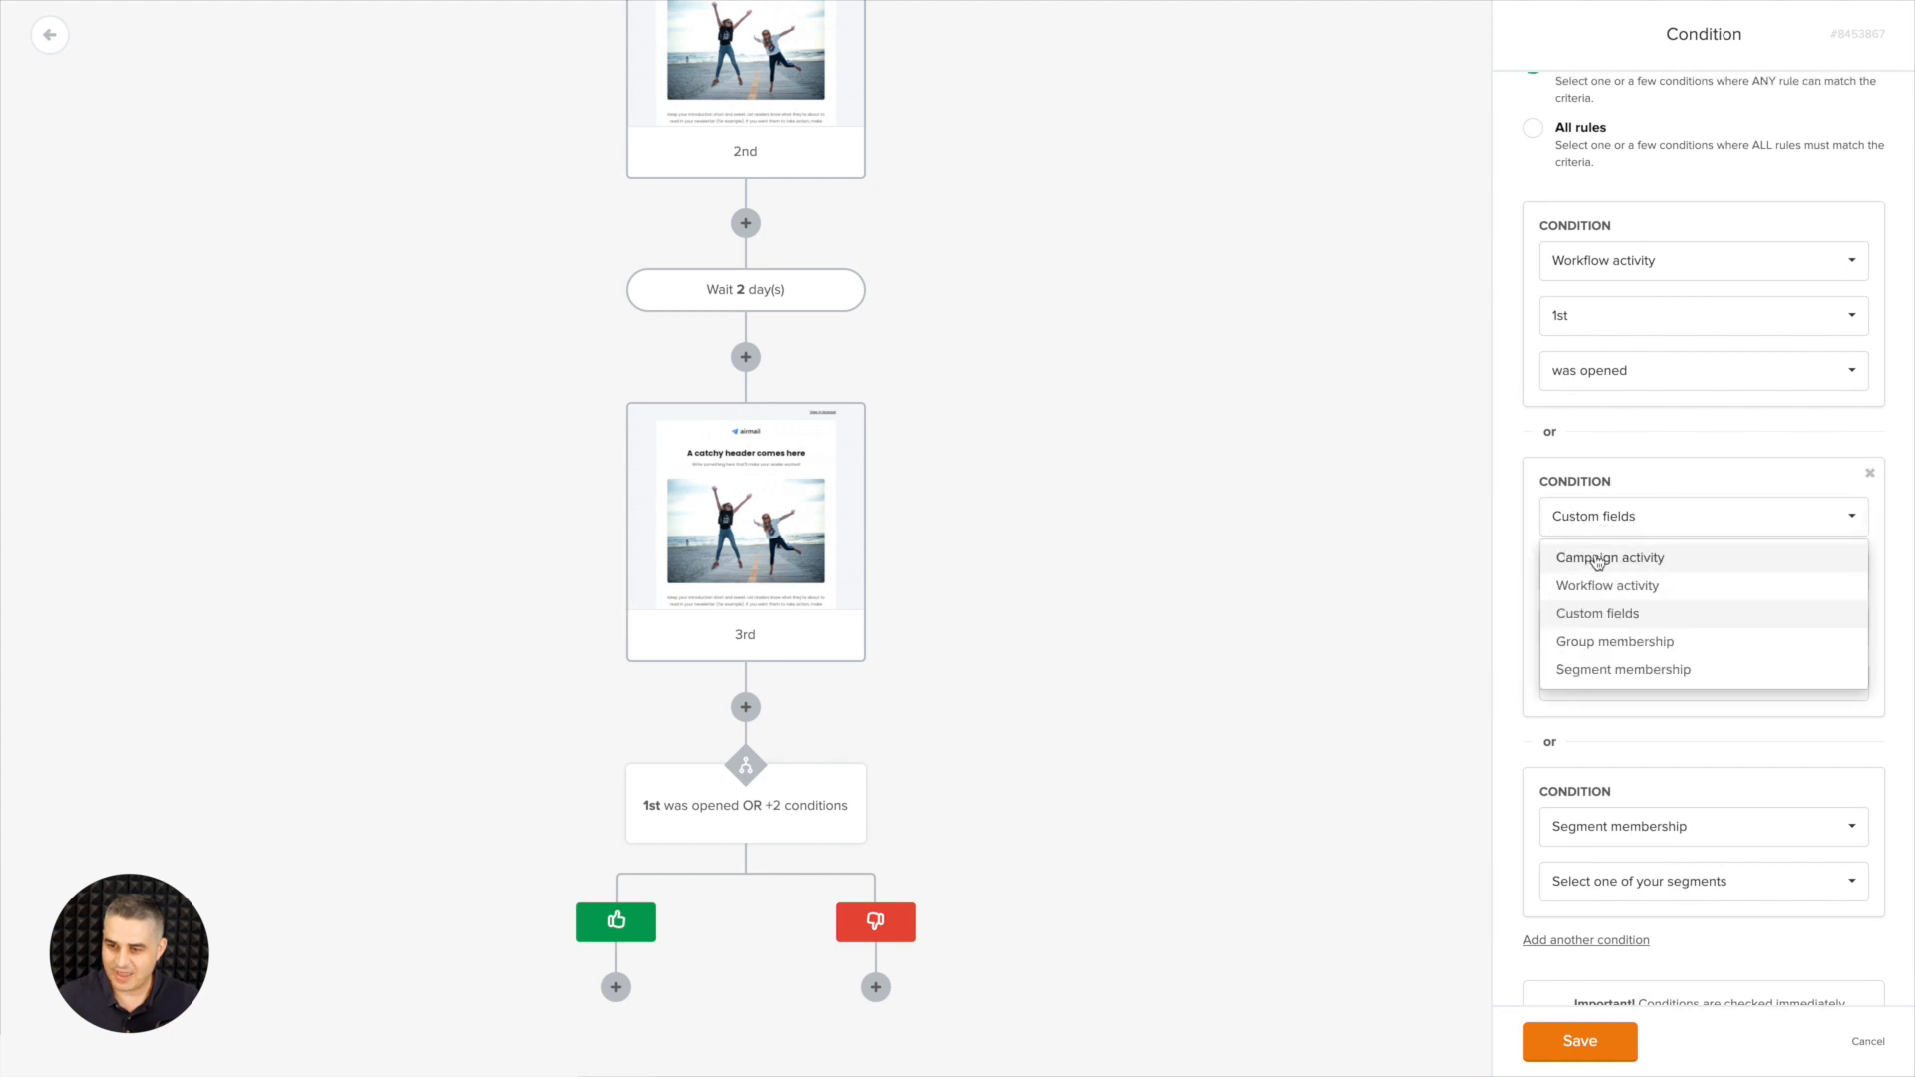
click(1596, 560)
click(1609, 578)
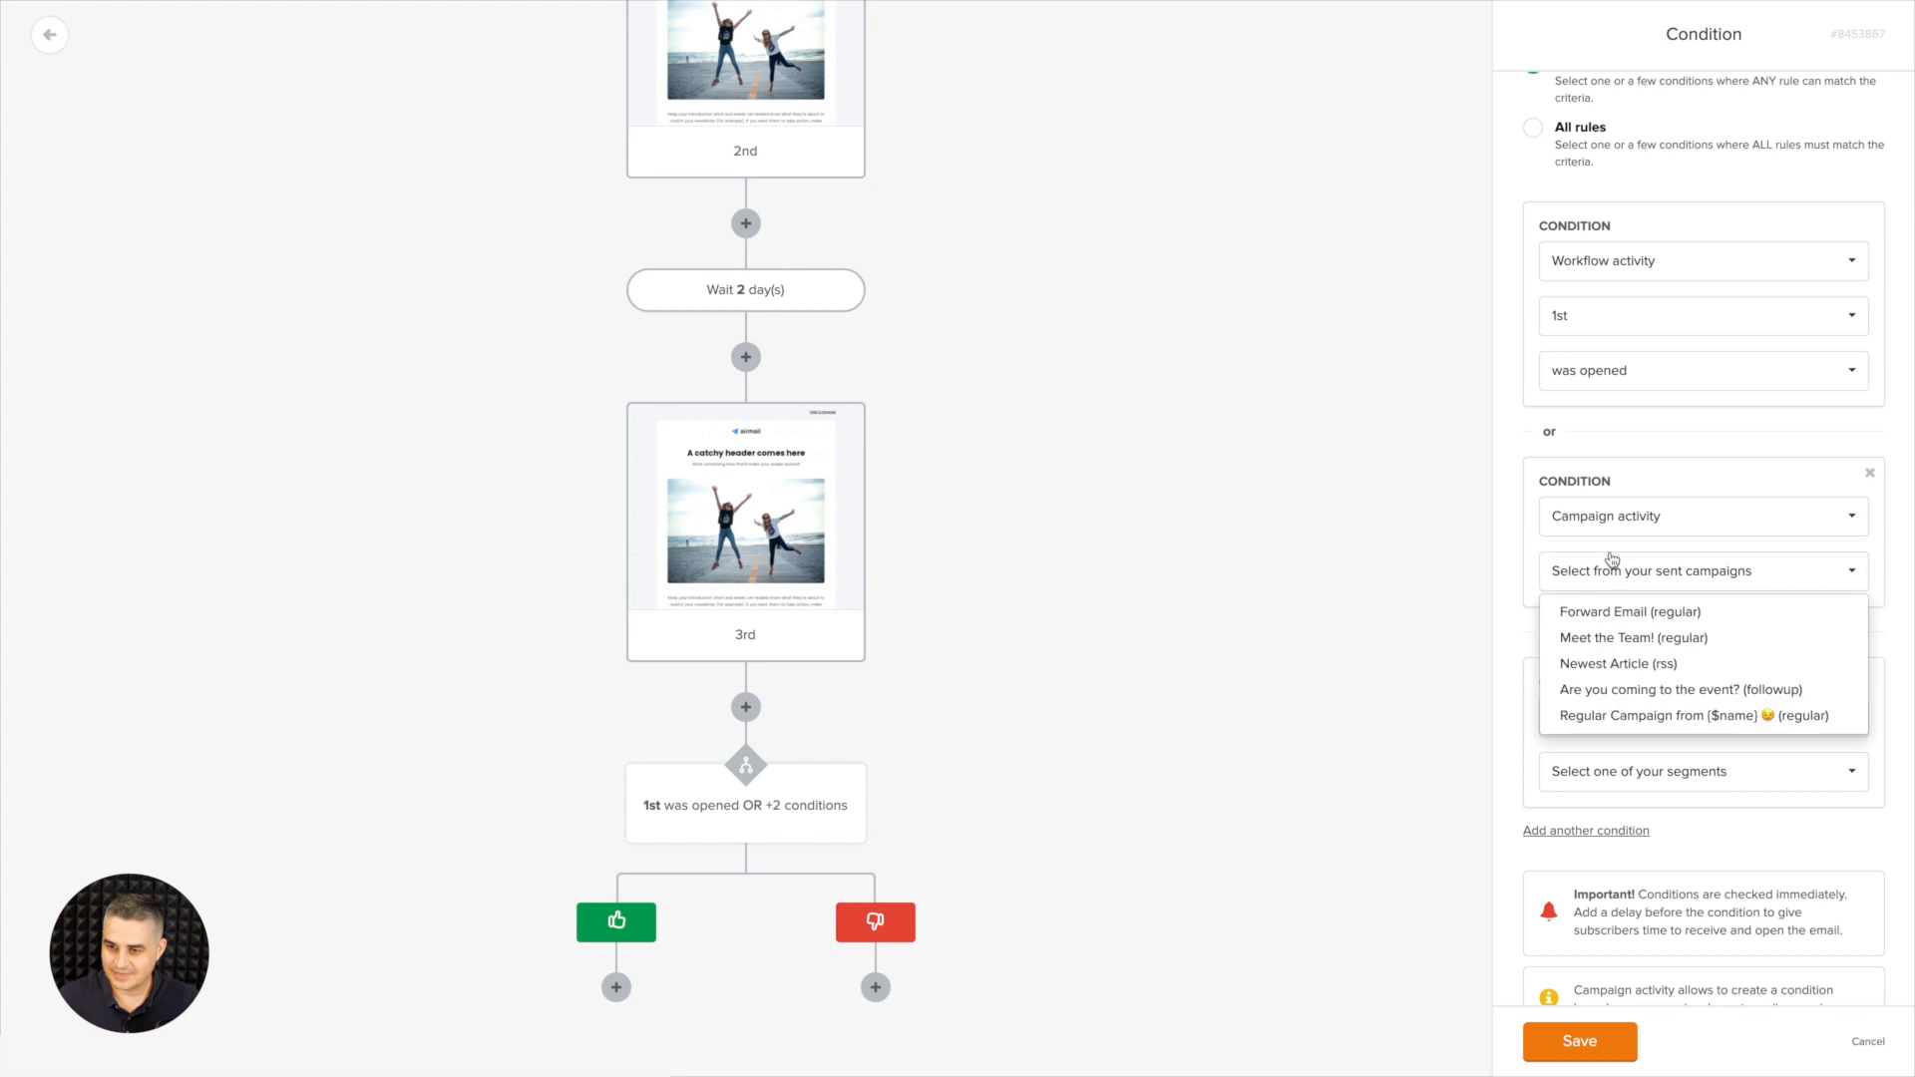
- Set the second condition to workflow activity for the "2nd" email
click(1613, 521)
click(1605, 581)
click(1643, 605)
click(1594, 654)
- Change the third condition to workflow activity where the "3rd" email "was opened"
scroll(1750, 736, down, 1)
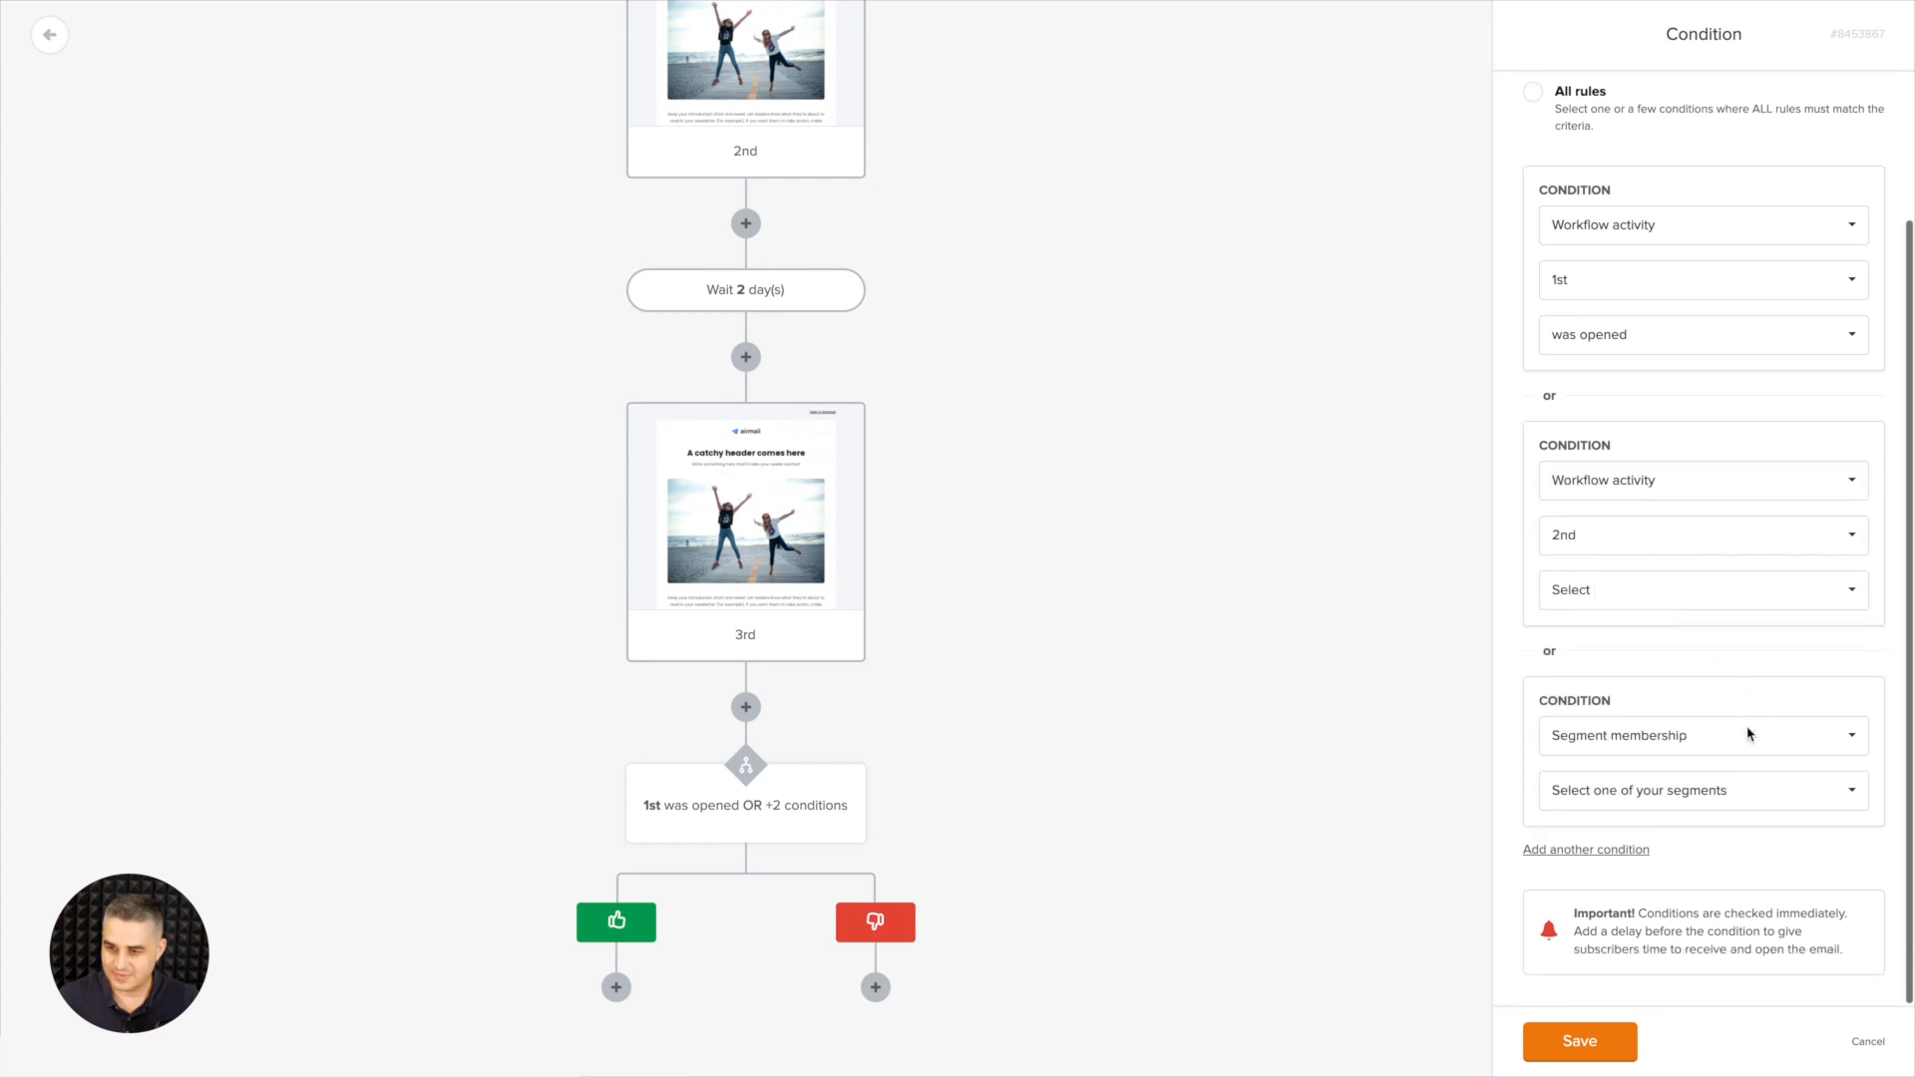
click(1693, 743)
click(1624, 808)
click(1625, 800)
click(1578, 832)
click(1589, 843)
scroll(1592, 871, down, 1)
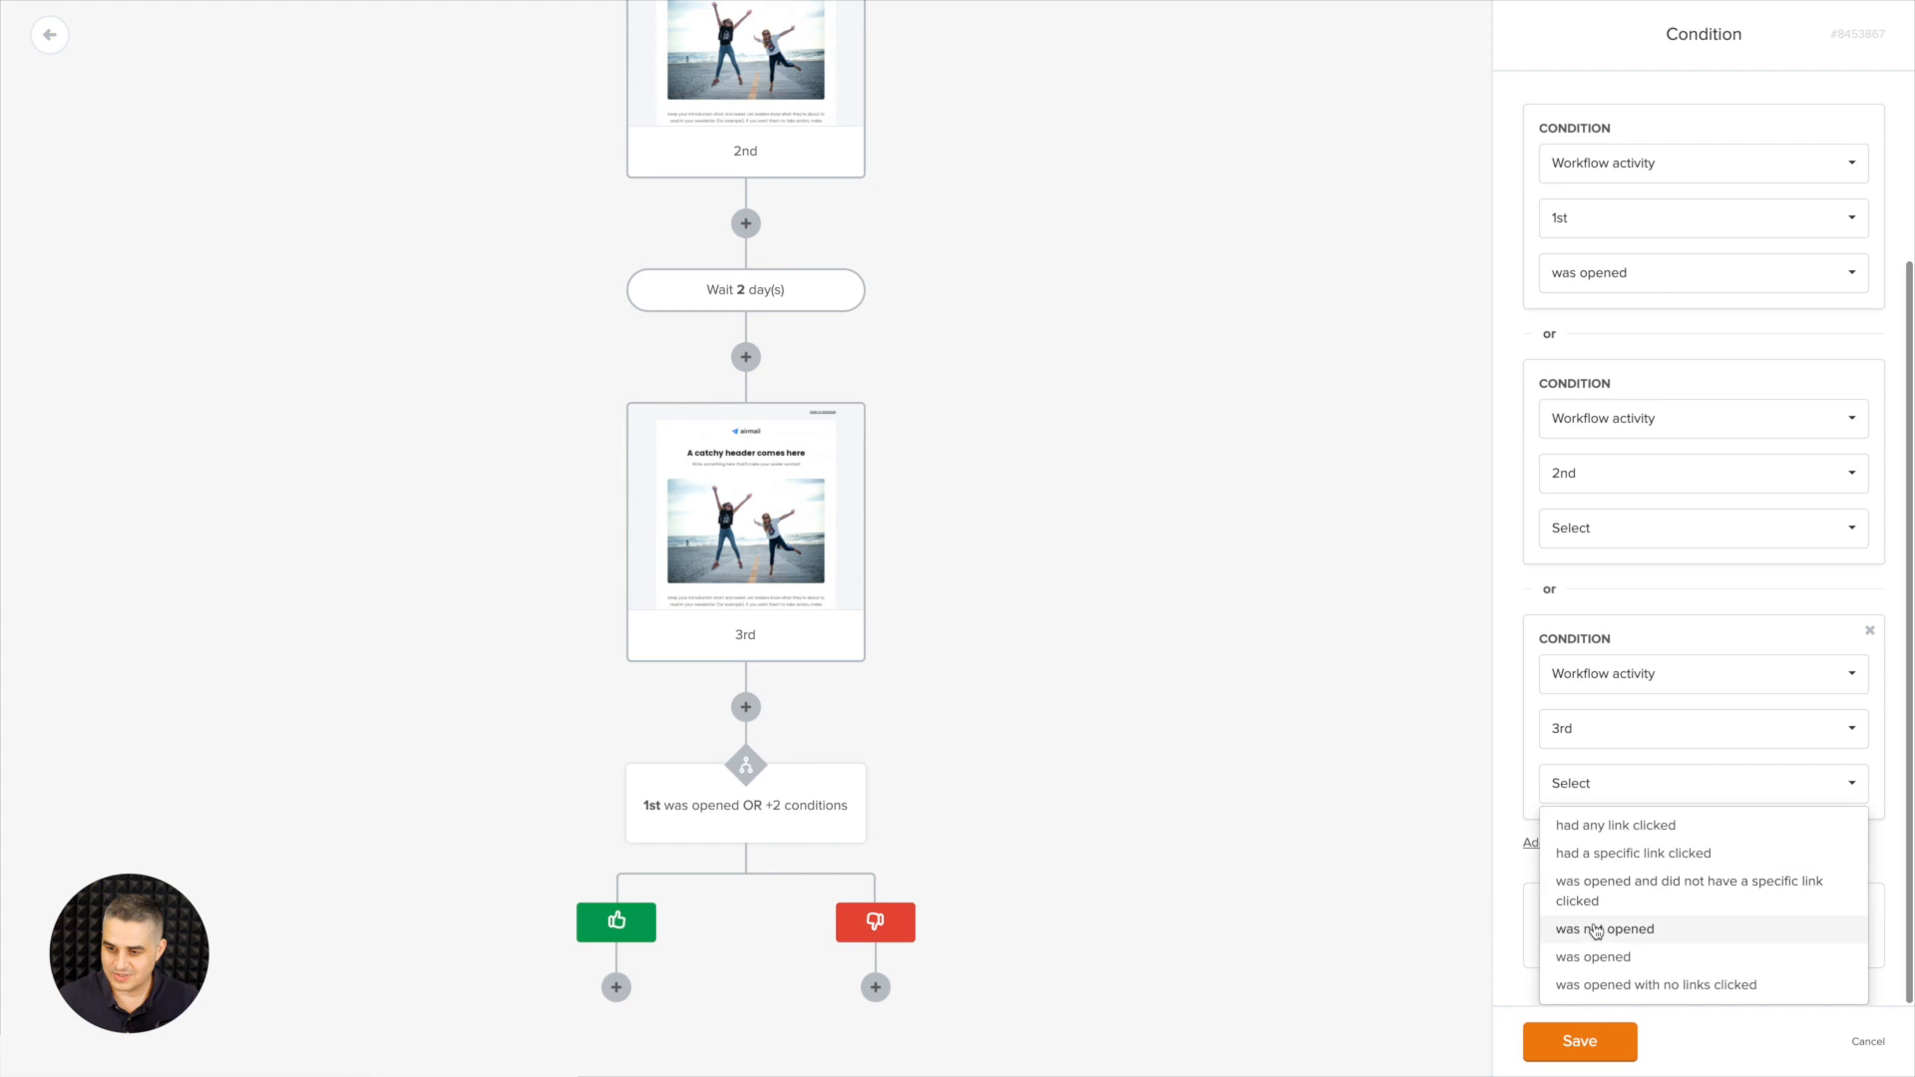
click(1591, 959)
- Complete the second condition with "was opened" for the "2nd" email and save the conditions
click(1589, 555)
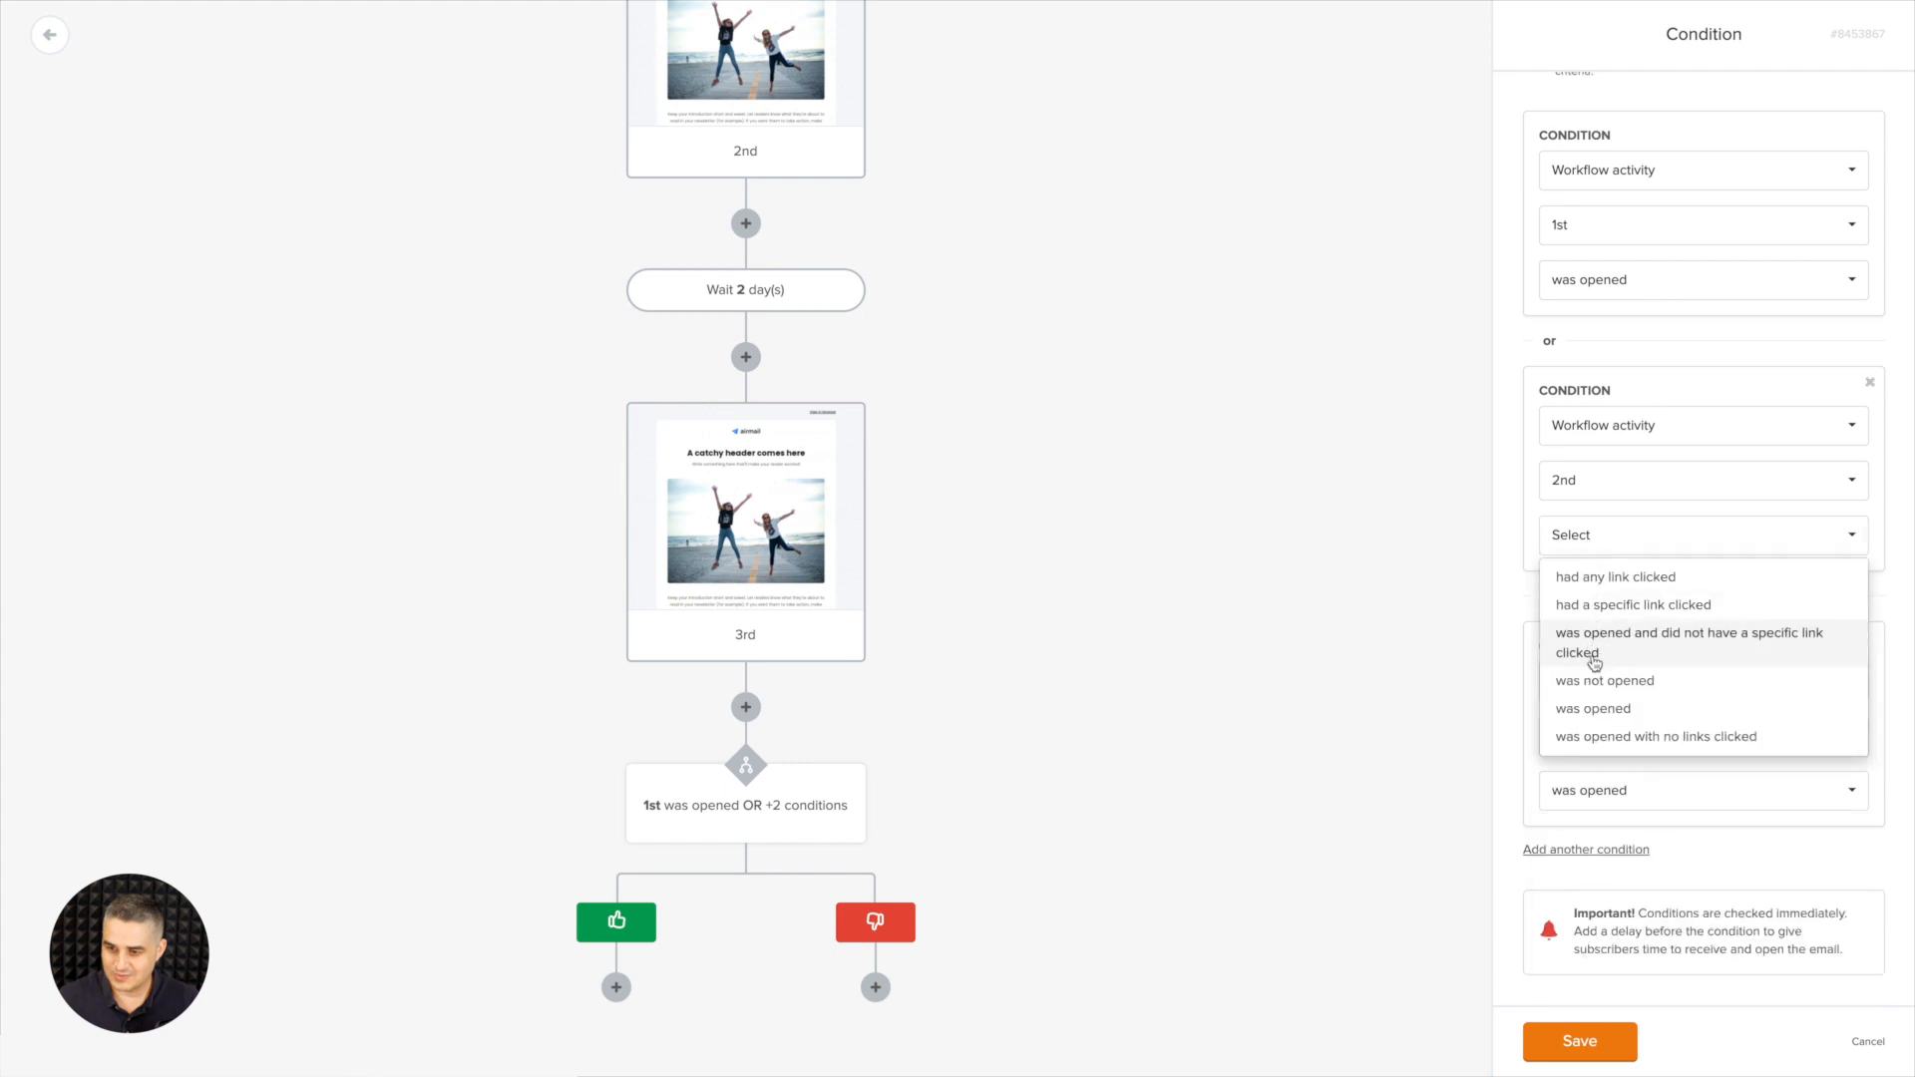
click(1587, 708)
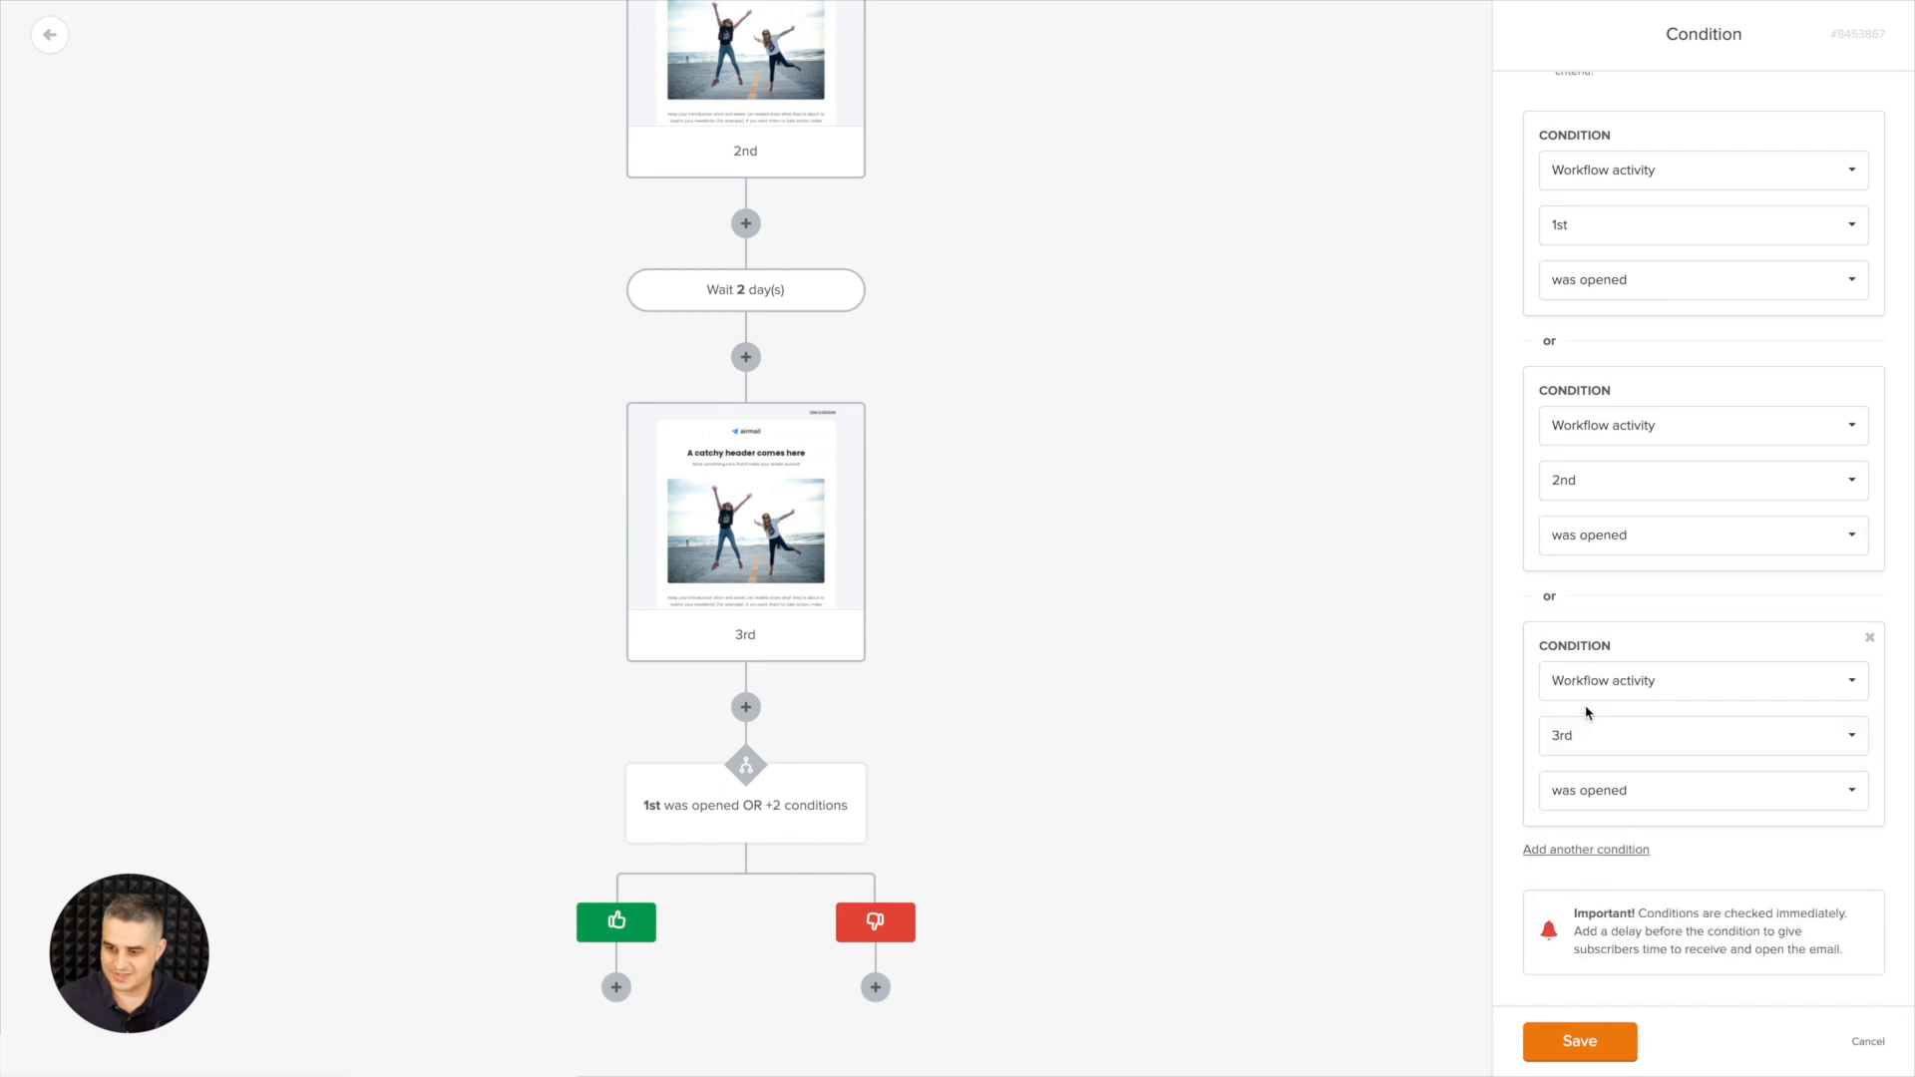
click(1594, 1048)
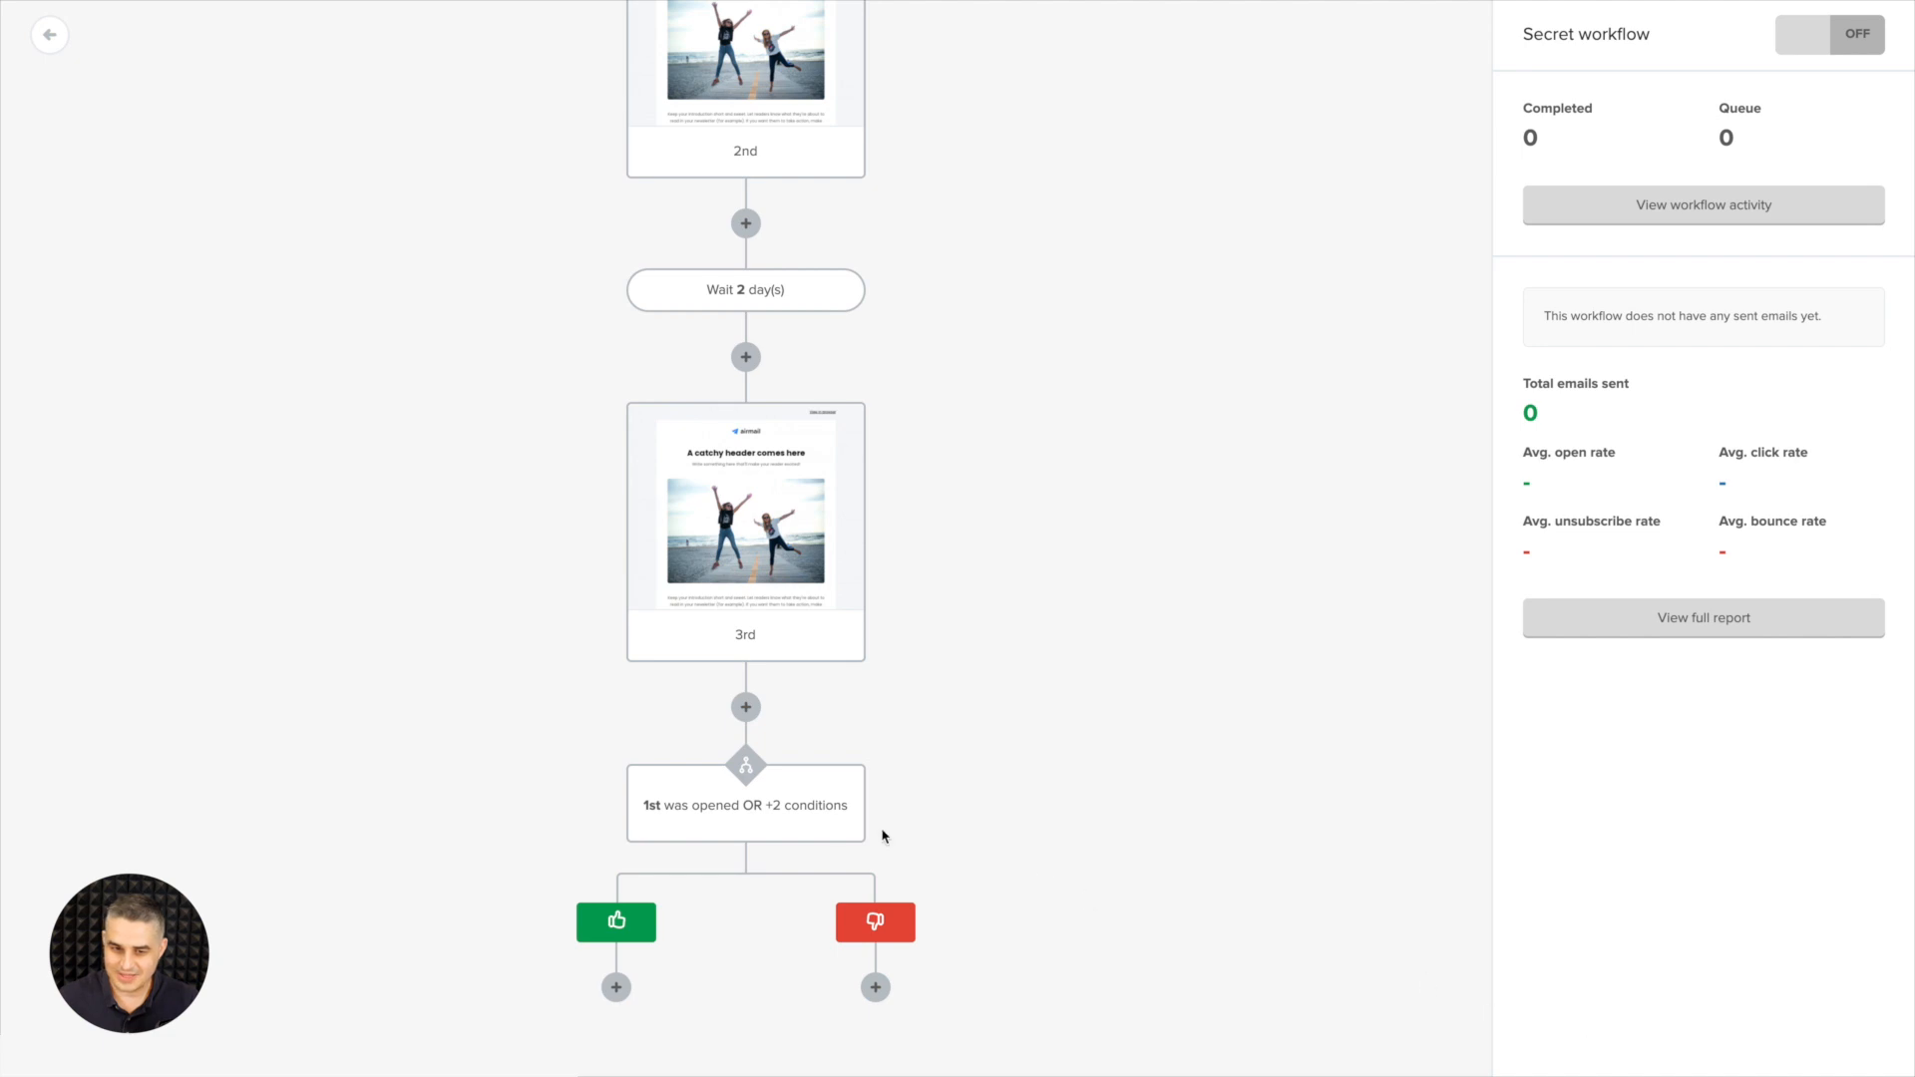
- Reopen the condition block, require all rules to match instead of any rule, and save it
click(838, 803)
scroll(1096, 758, up, 3)
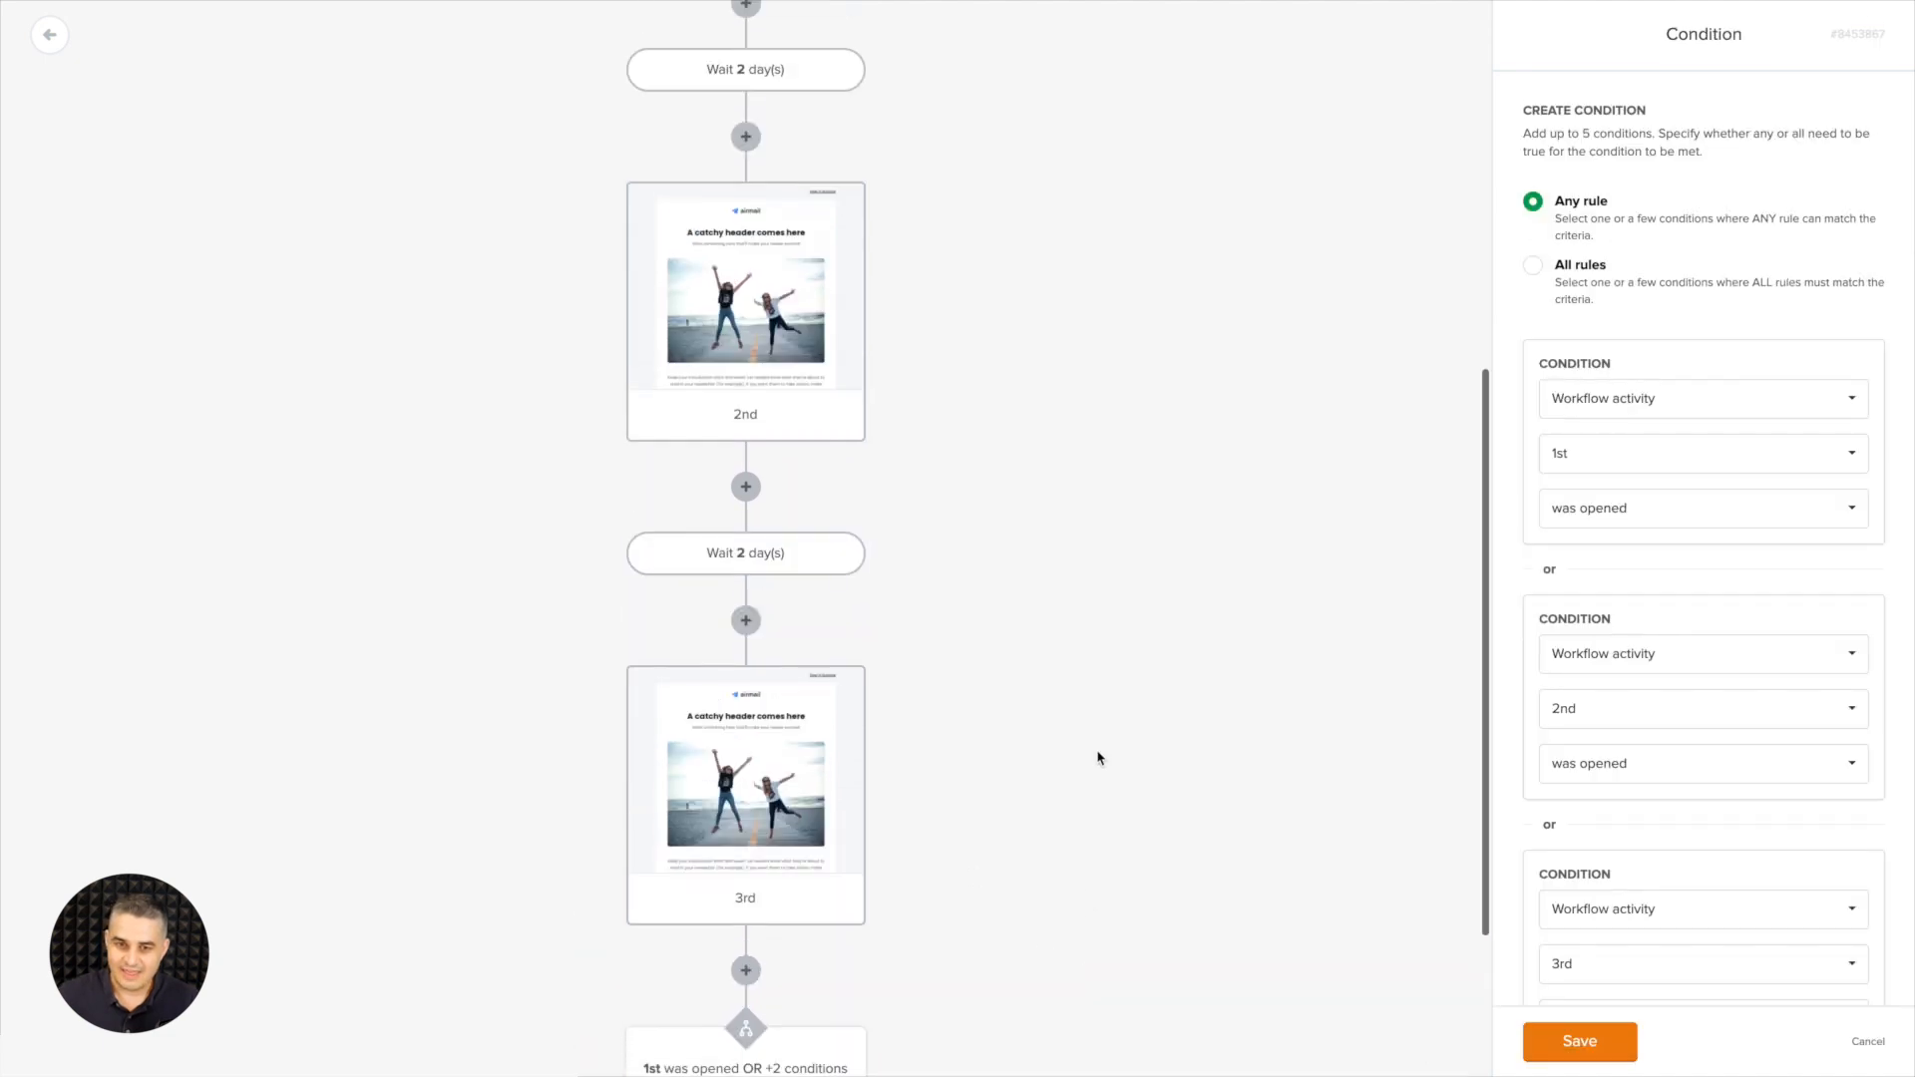
scroll(1097, 758, down, 3)
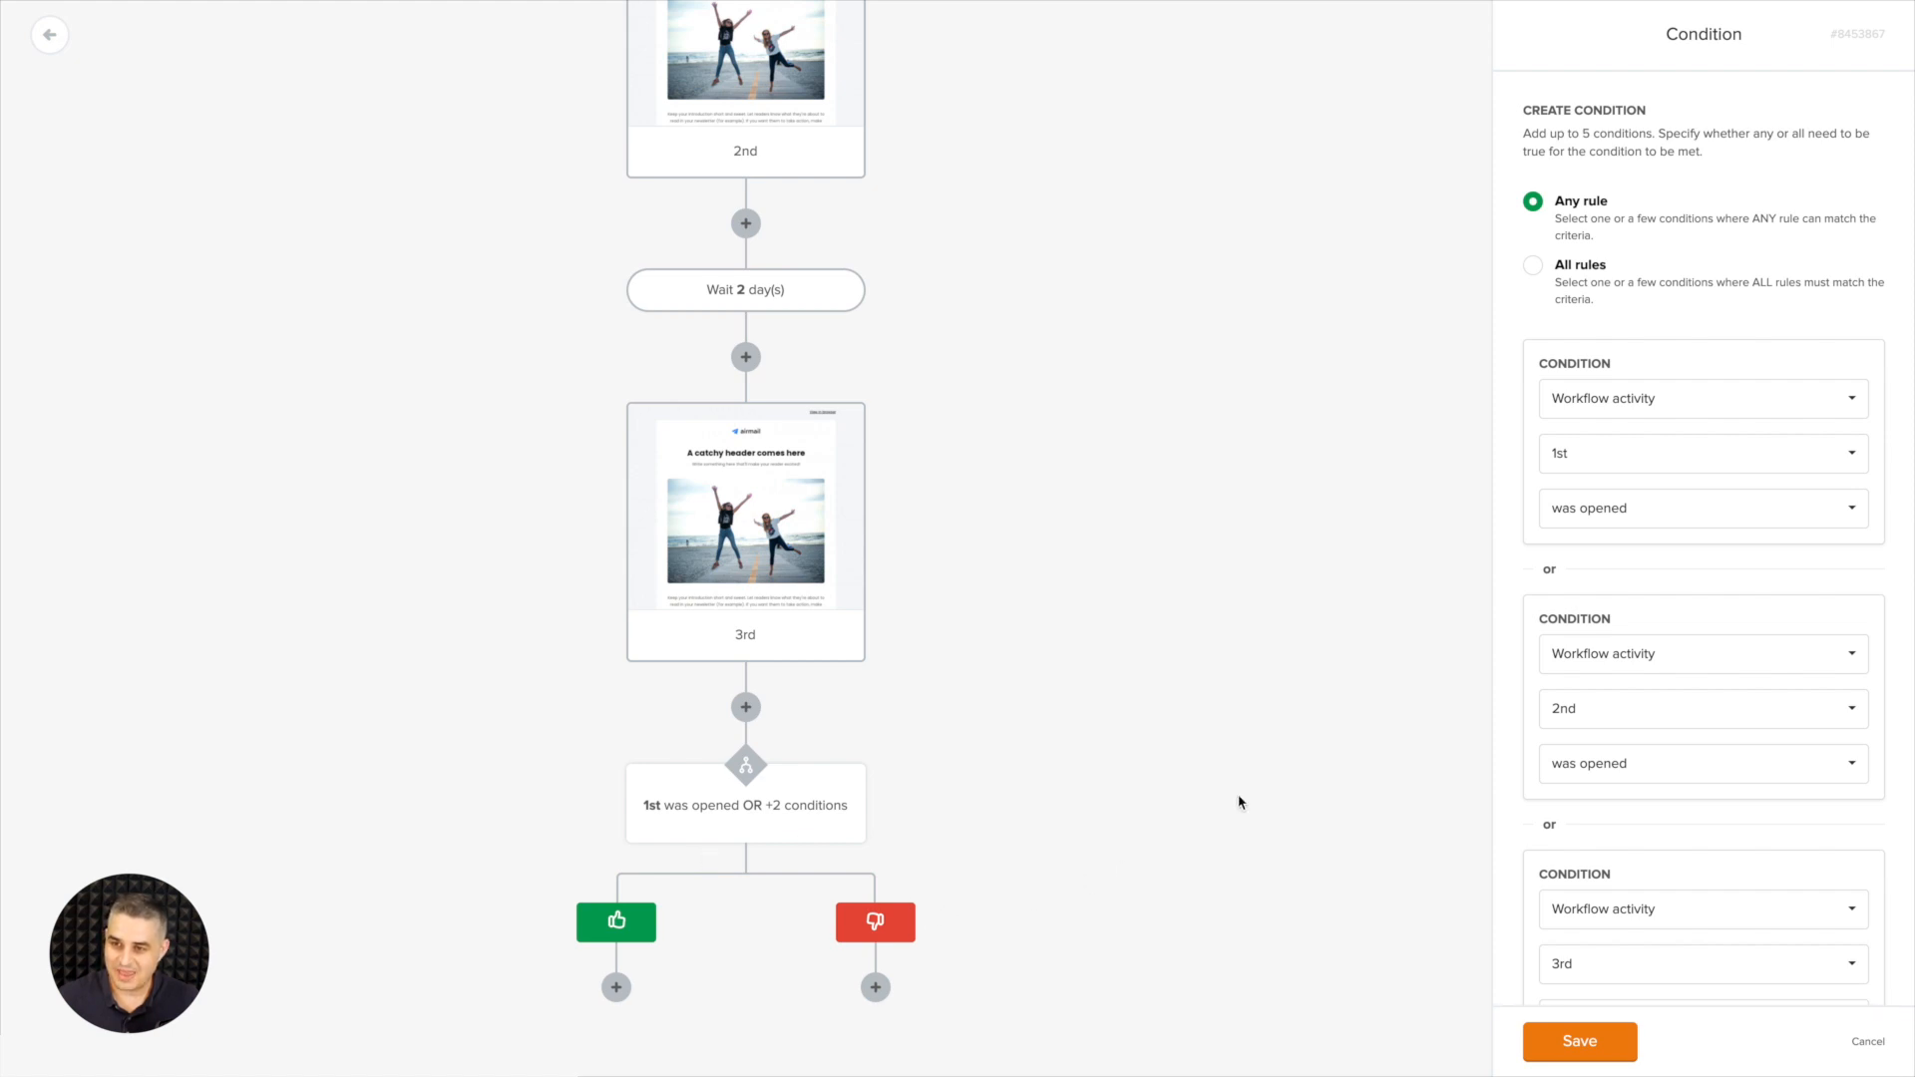
click(1531, 266)
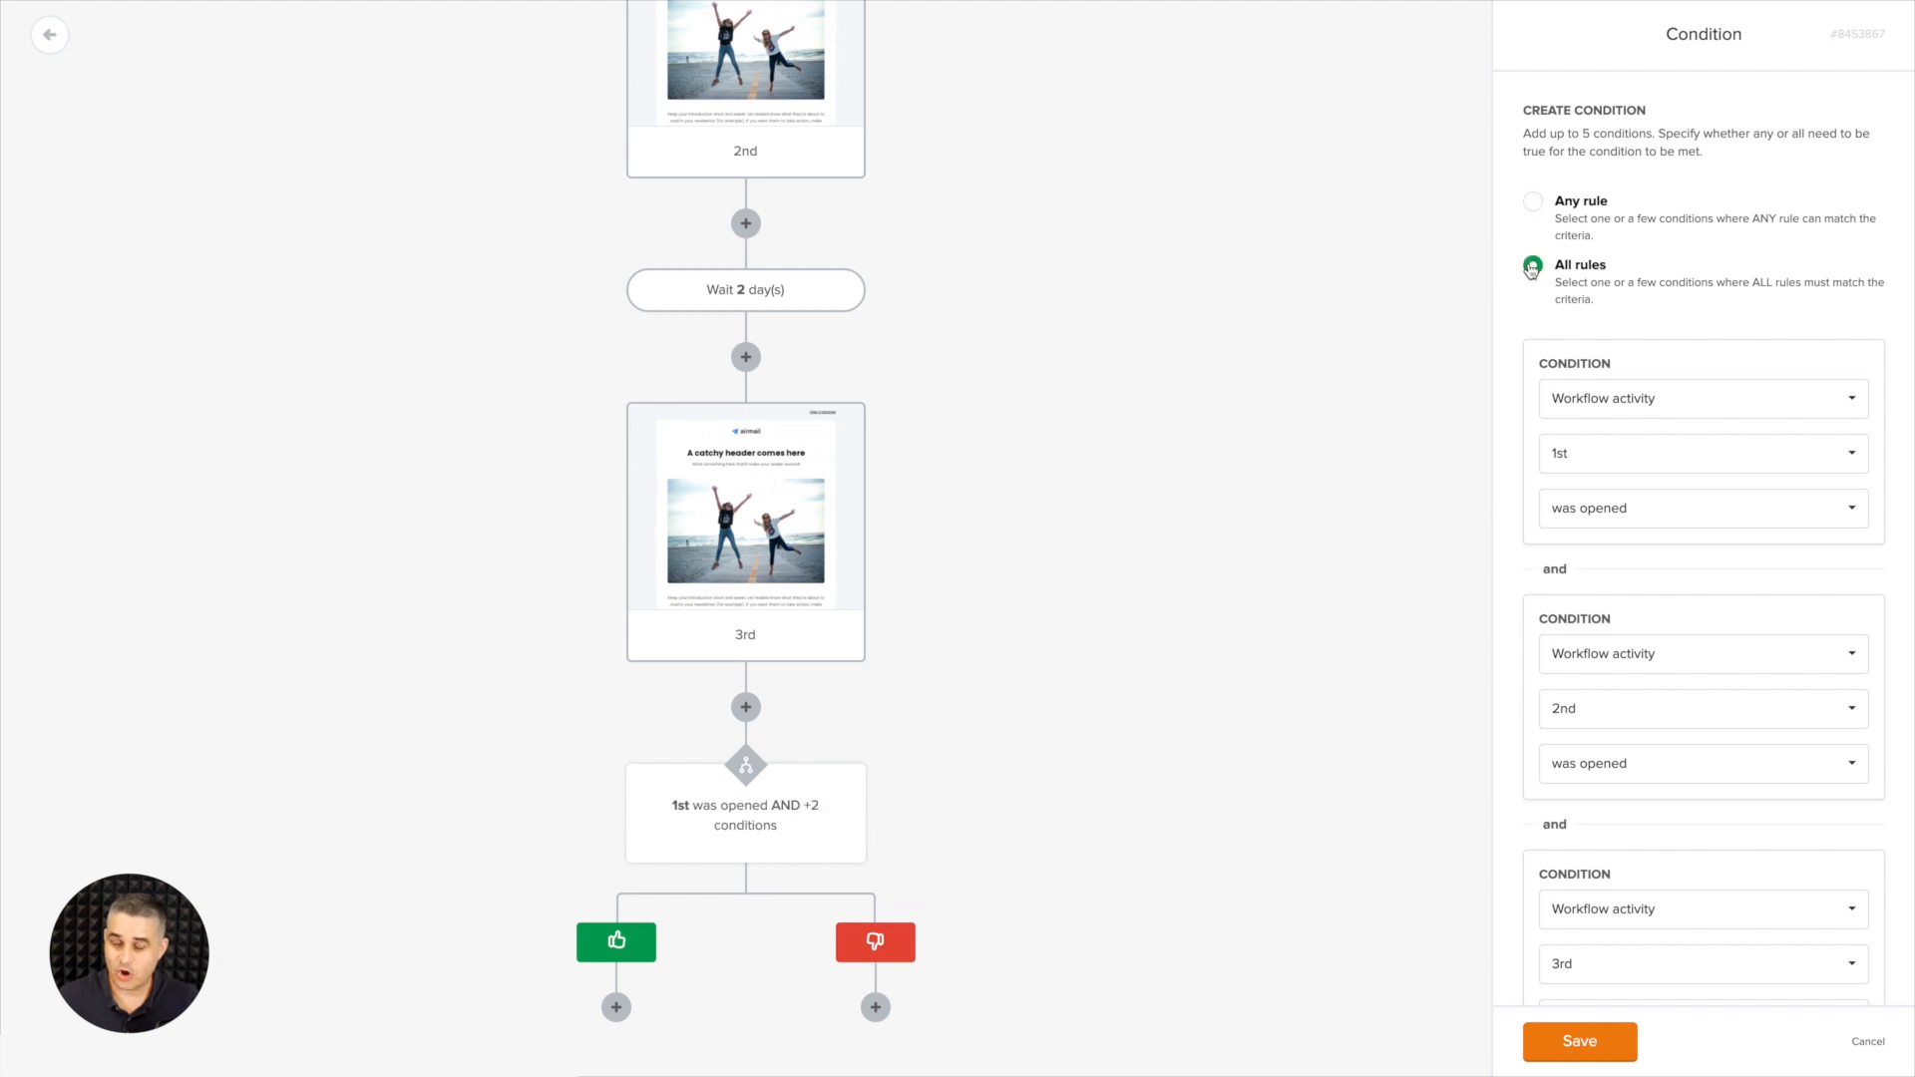
scroll(1311, 459, up, 6)
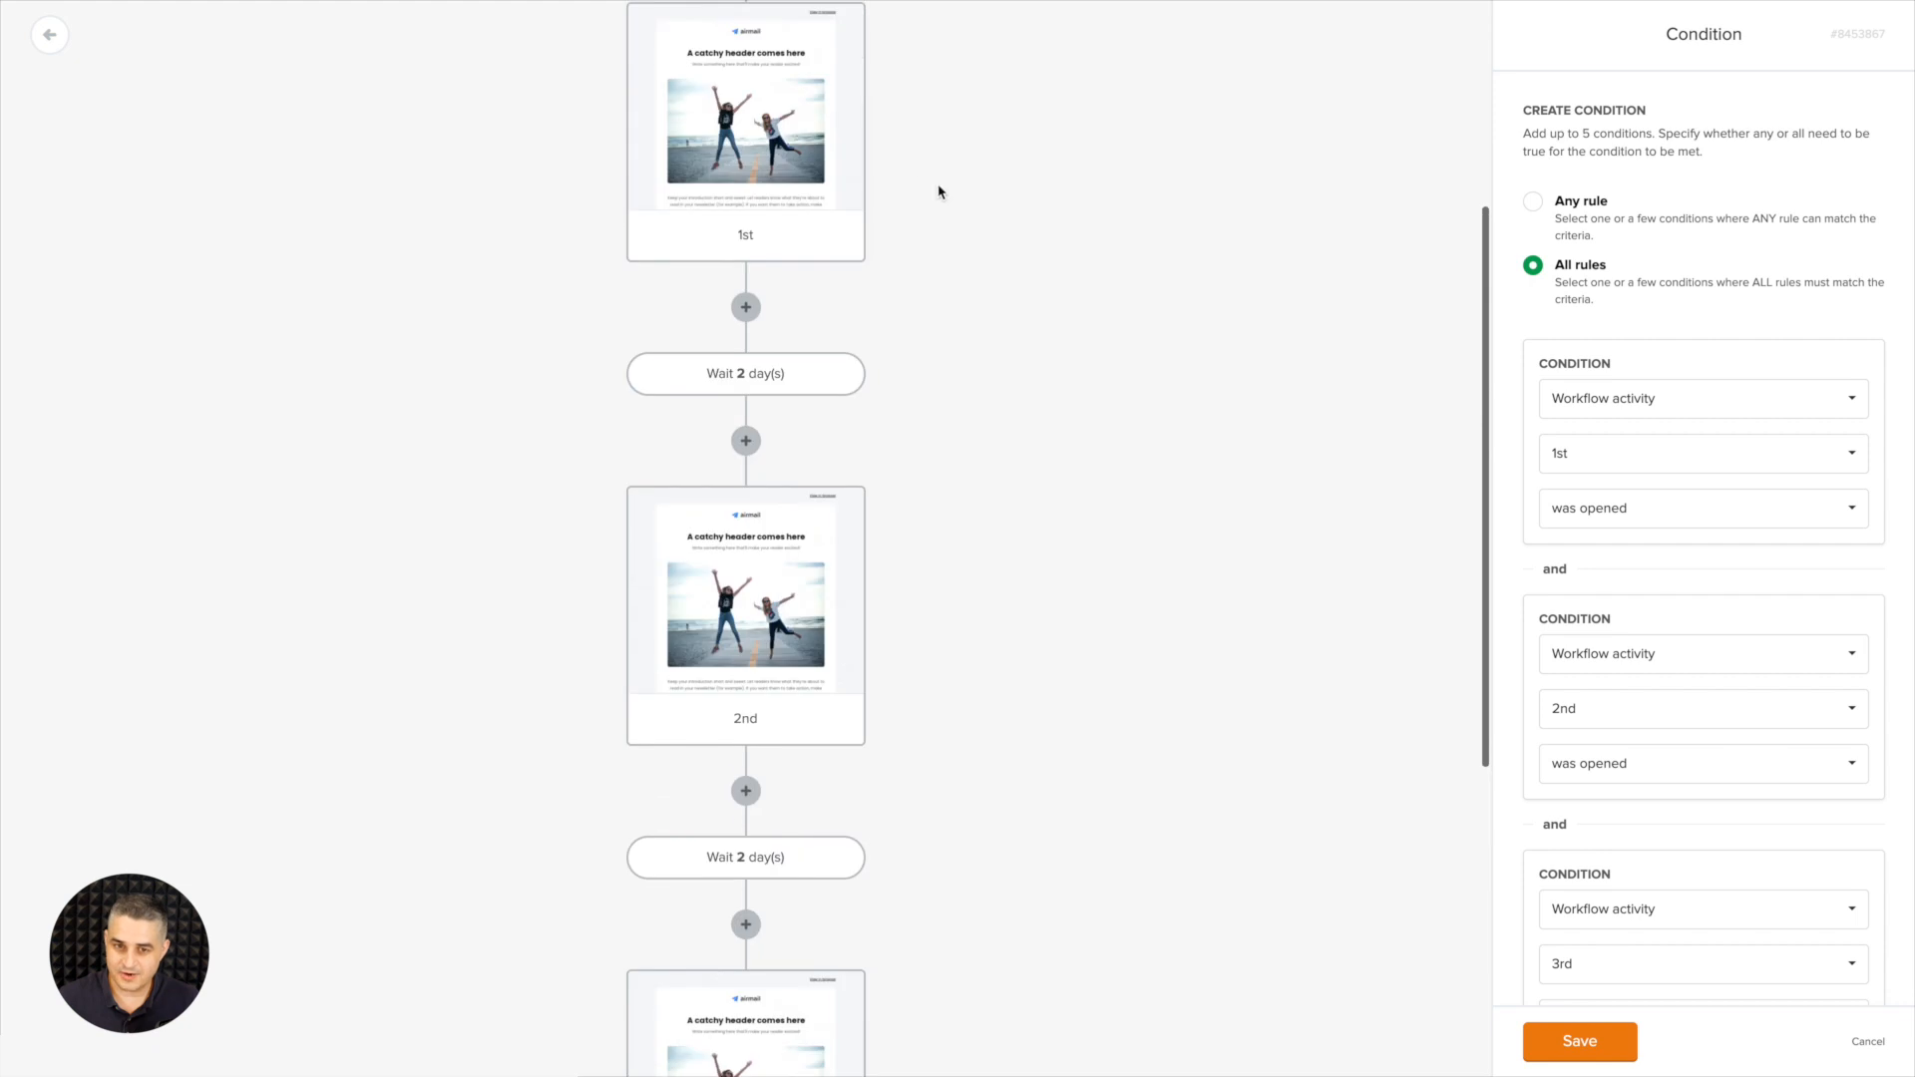
scroll(1038, 668, down, 6)
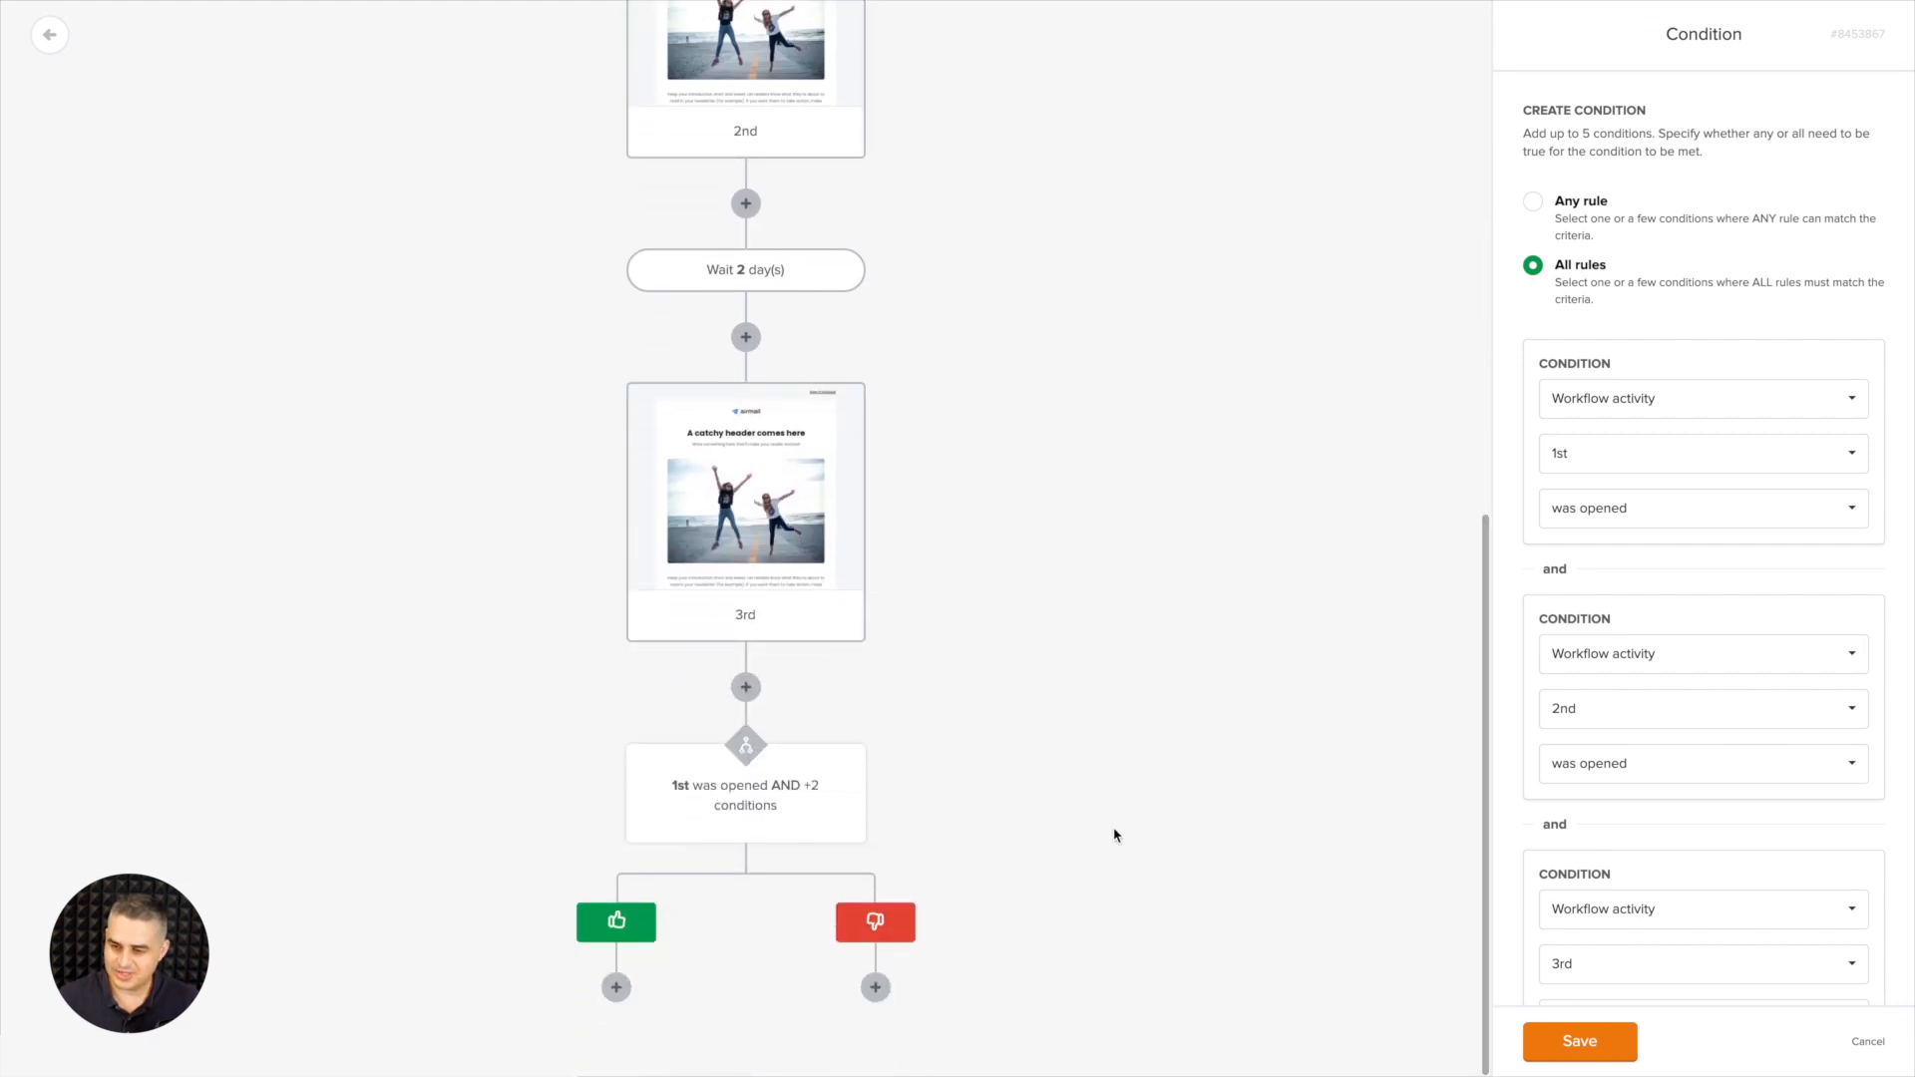
click(1575, 1042)
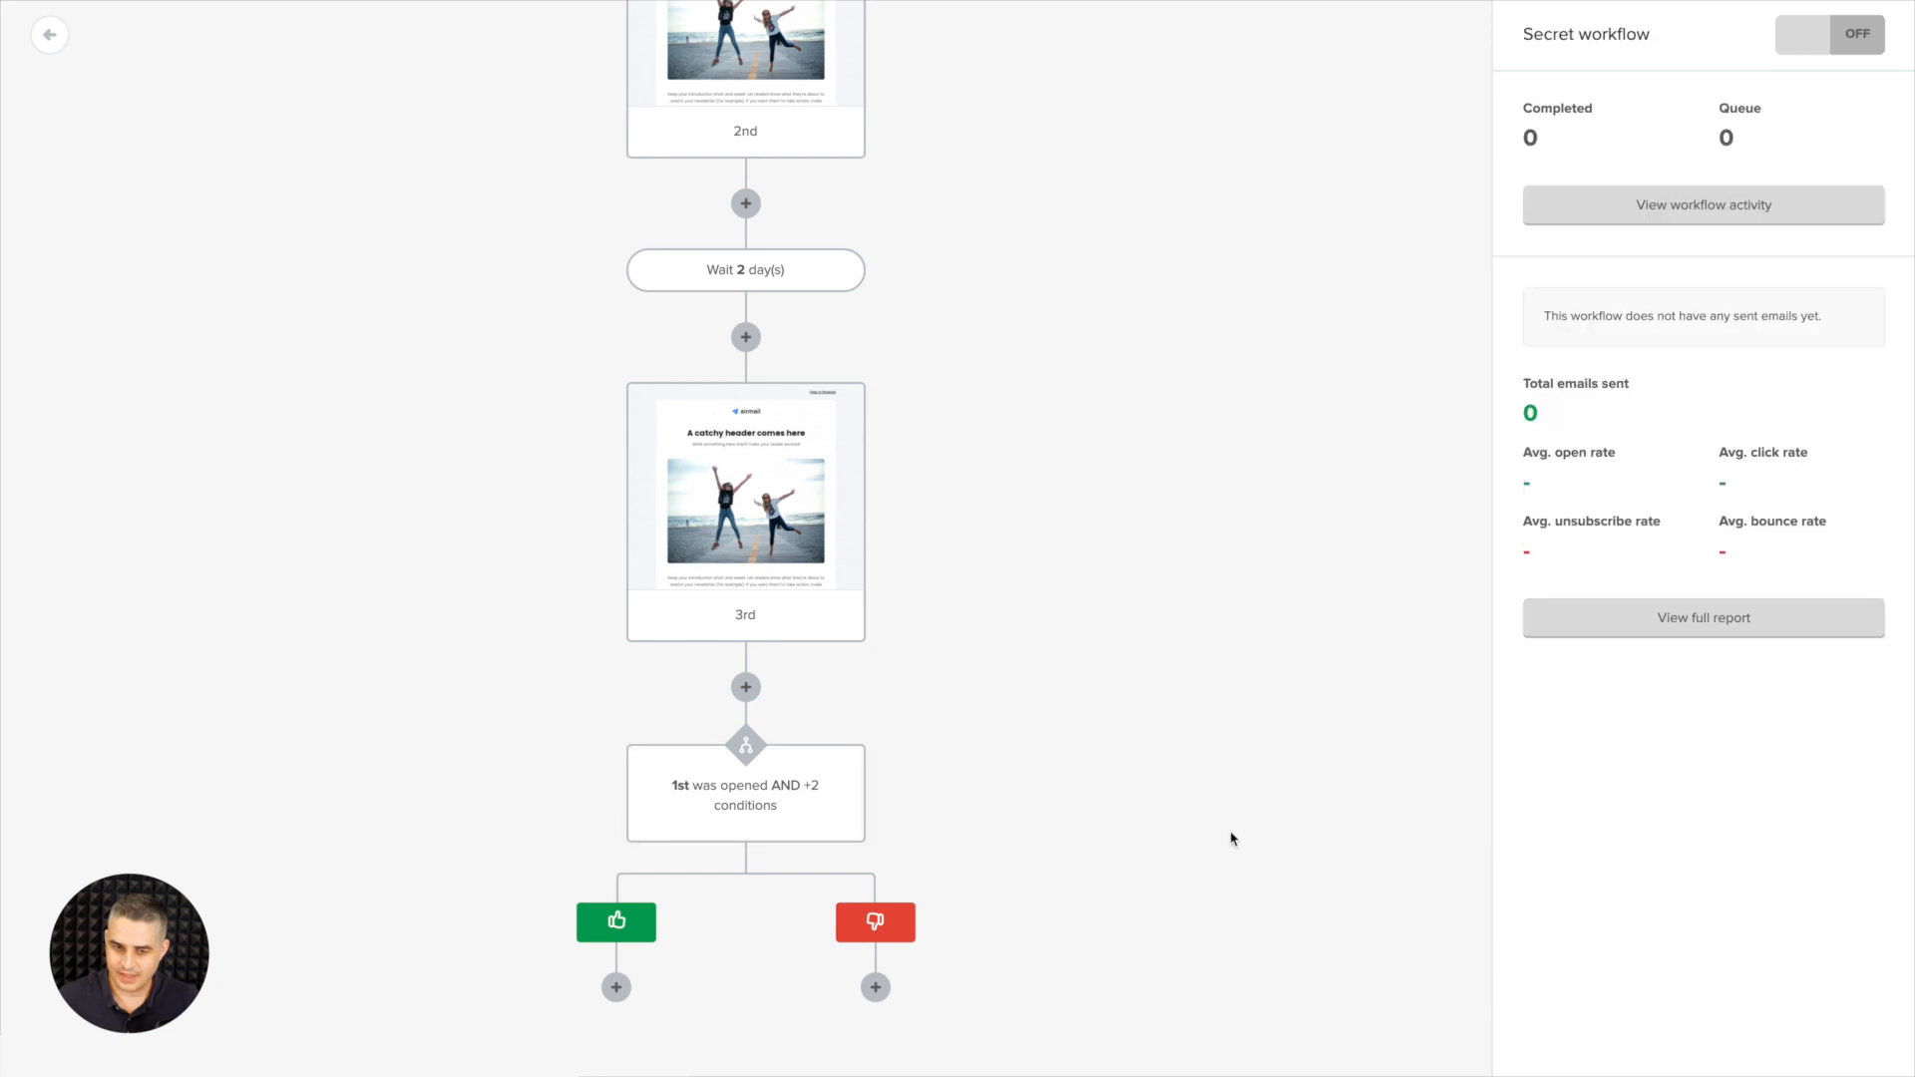
- Insert a 5-day delay between the "3rd" email and the condition, and save it
scroll(1232, 838, up, 10)
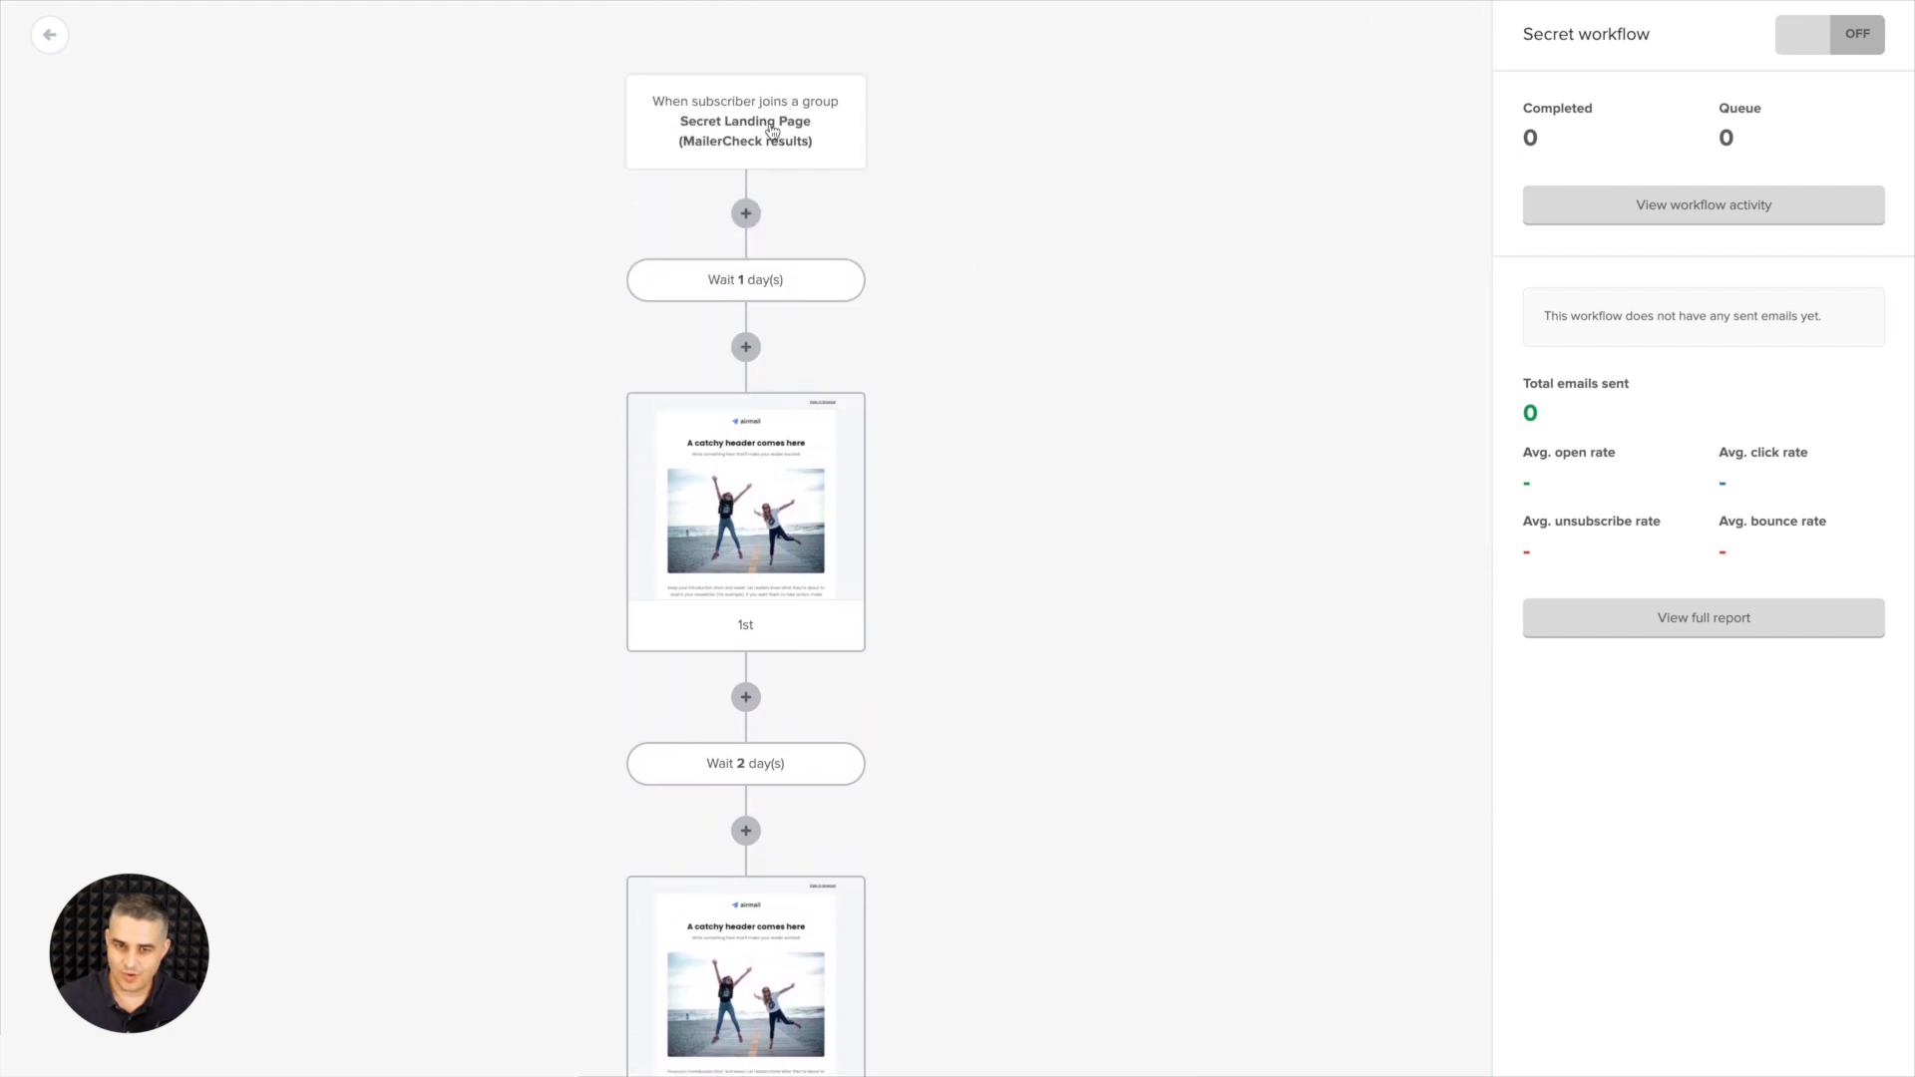
scroll(1236, 613, down, 2)
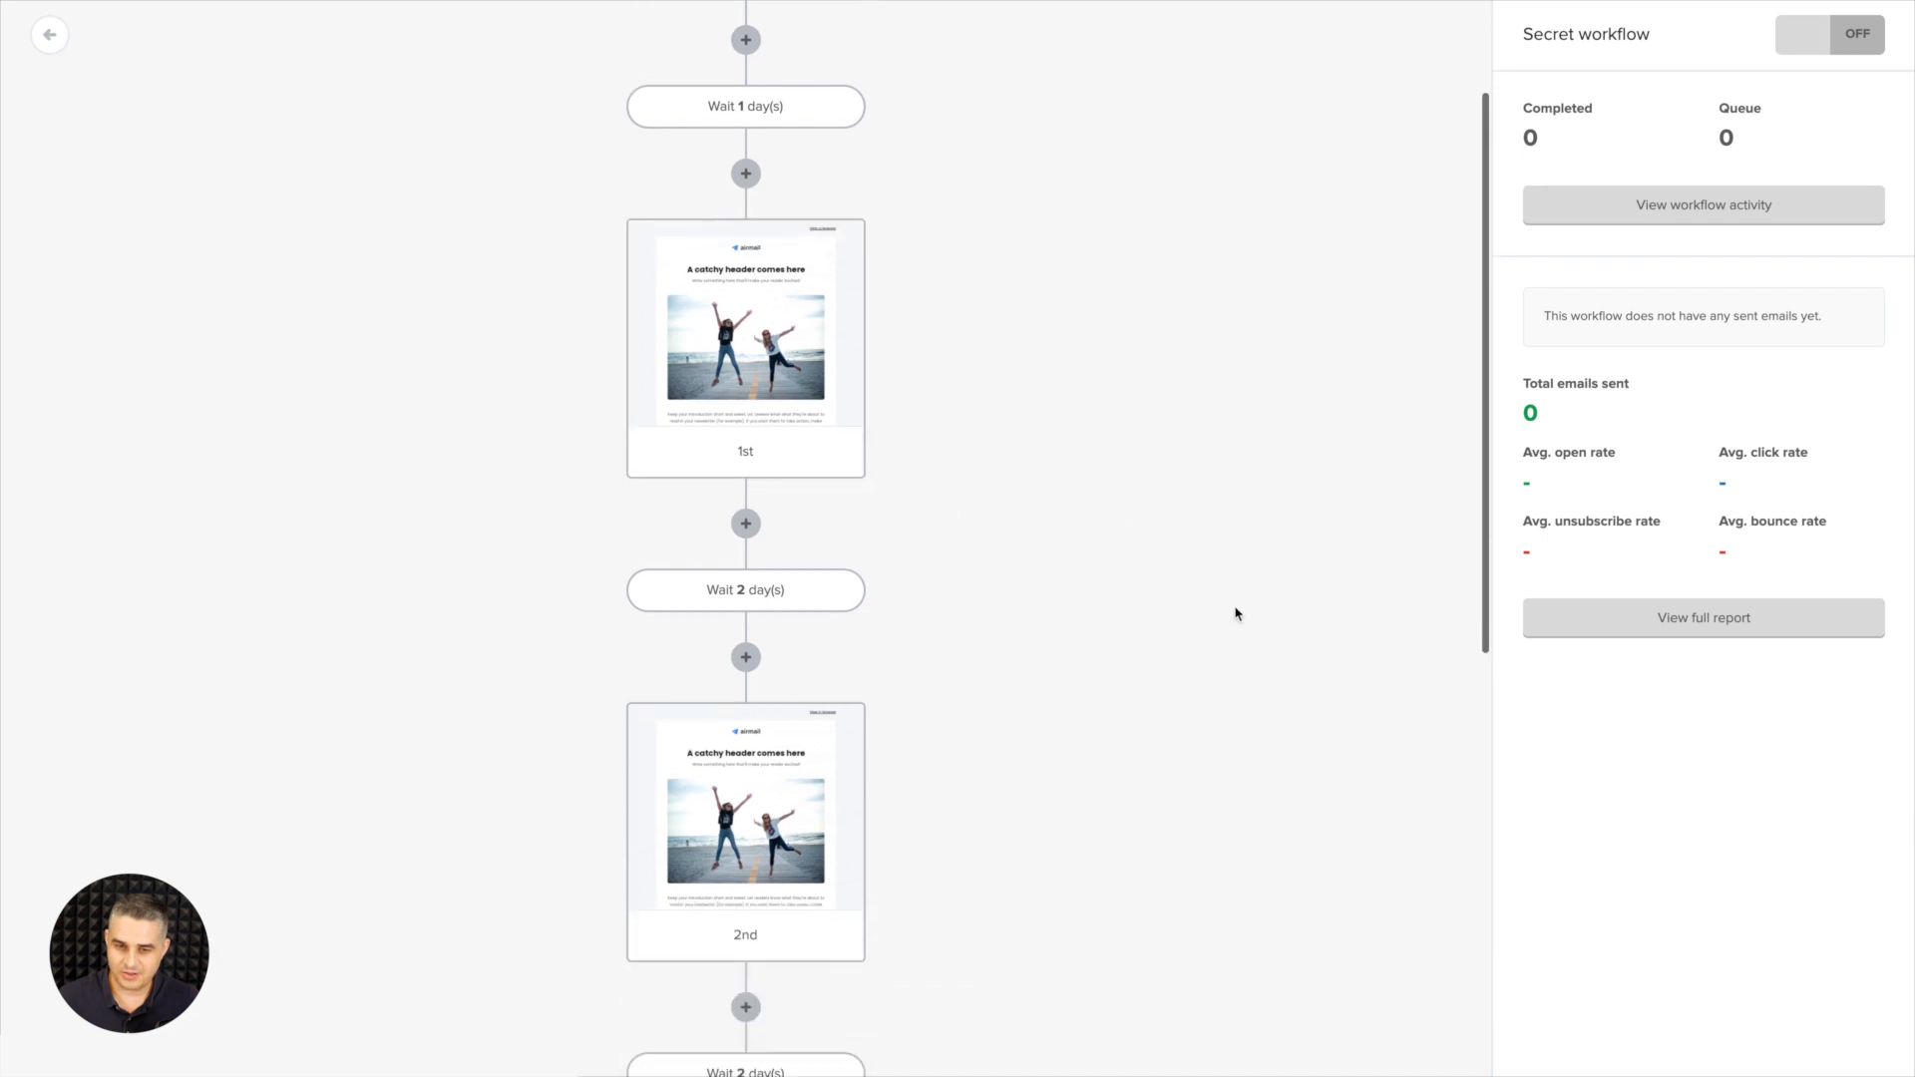
scroll(985, 654, down, 2)
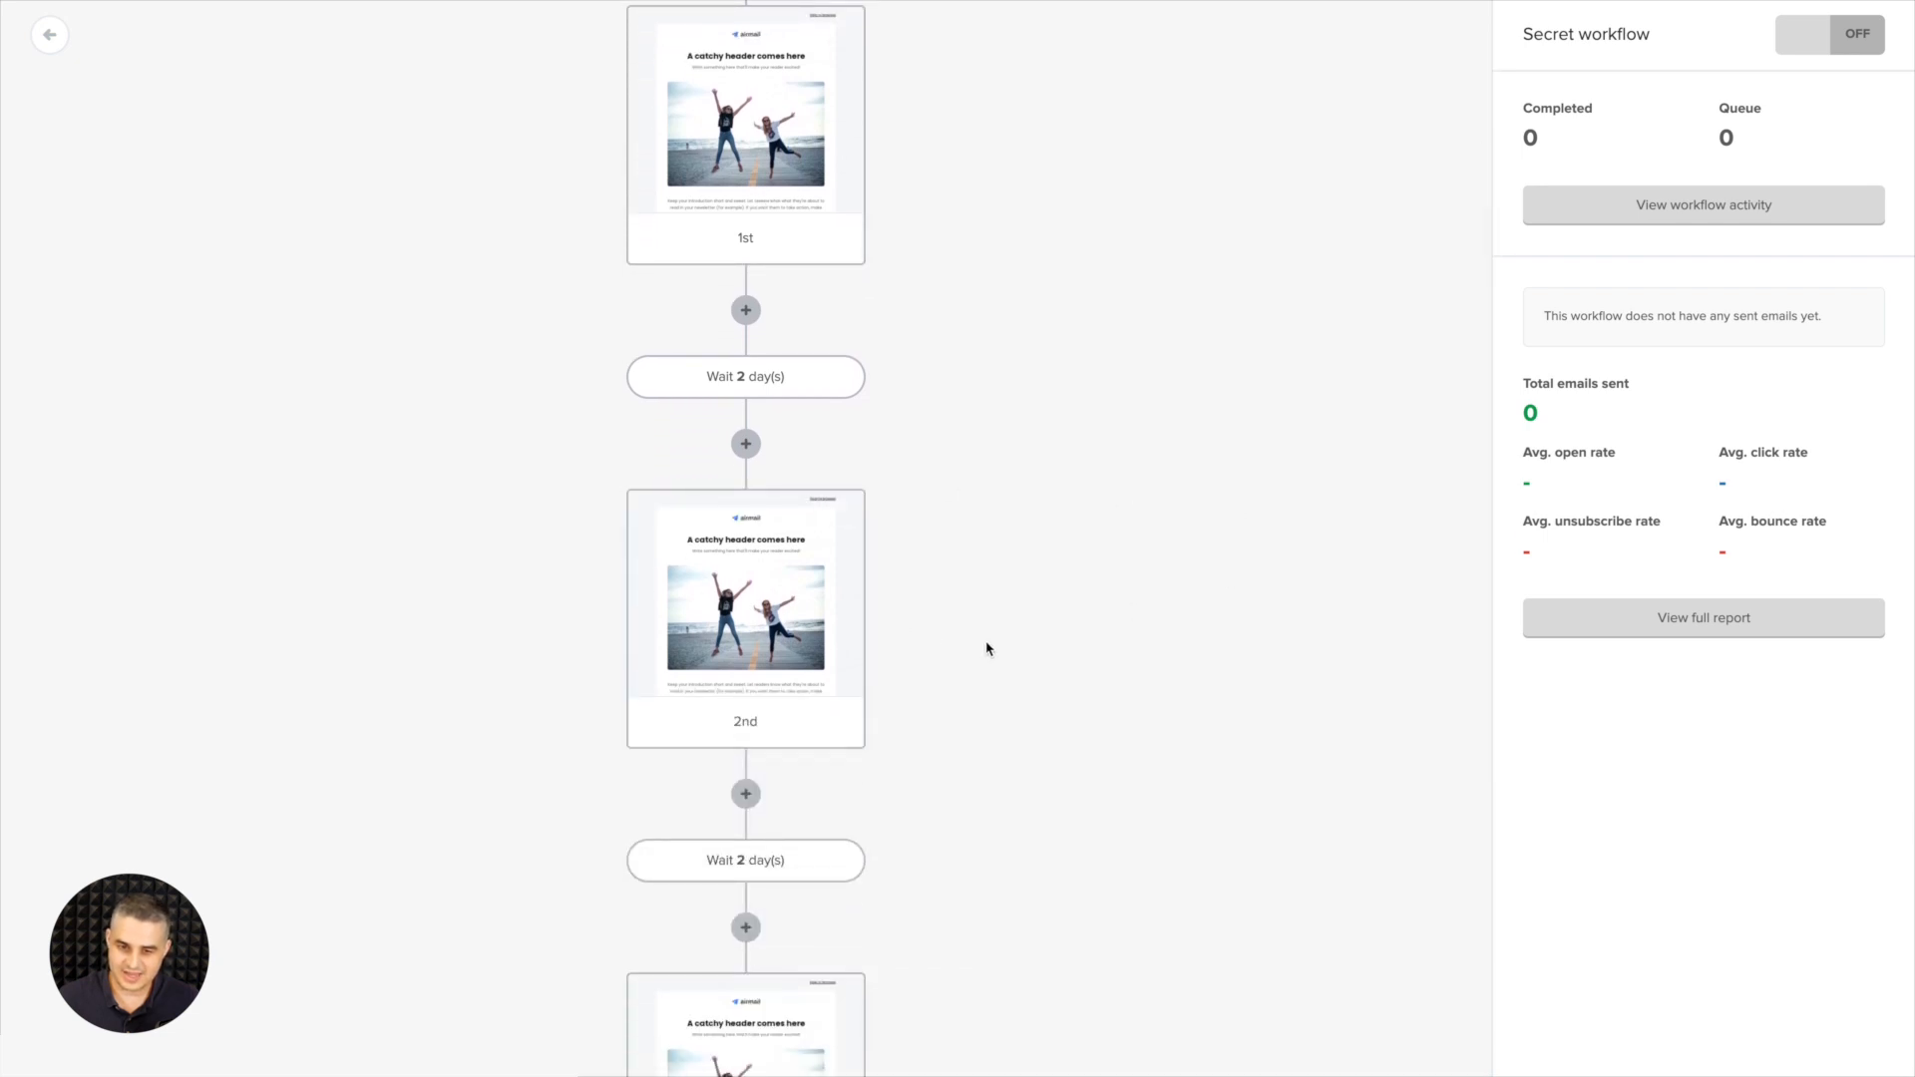
scroll(997, 653, down, 4)
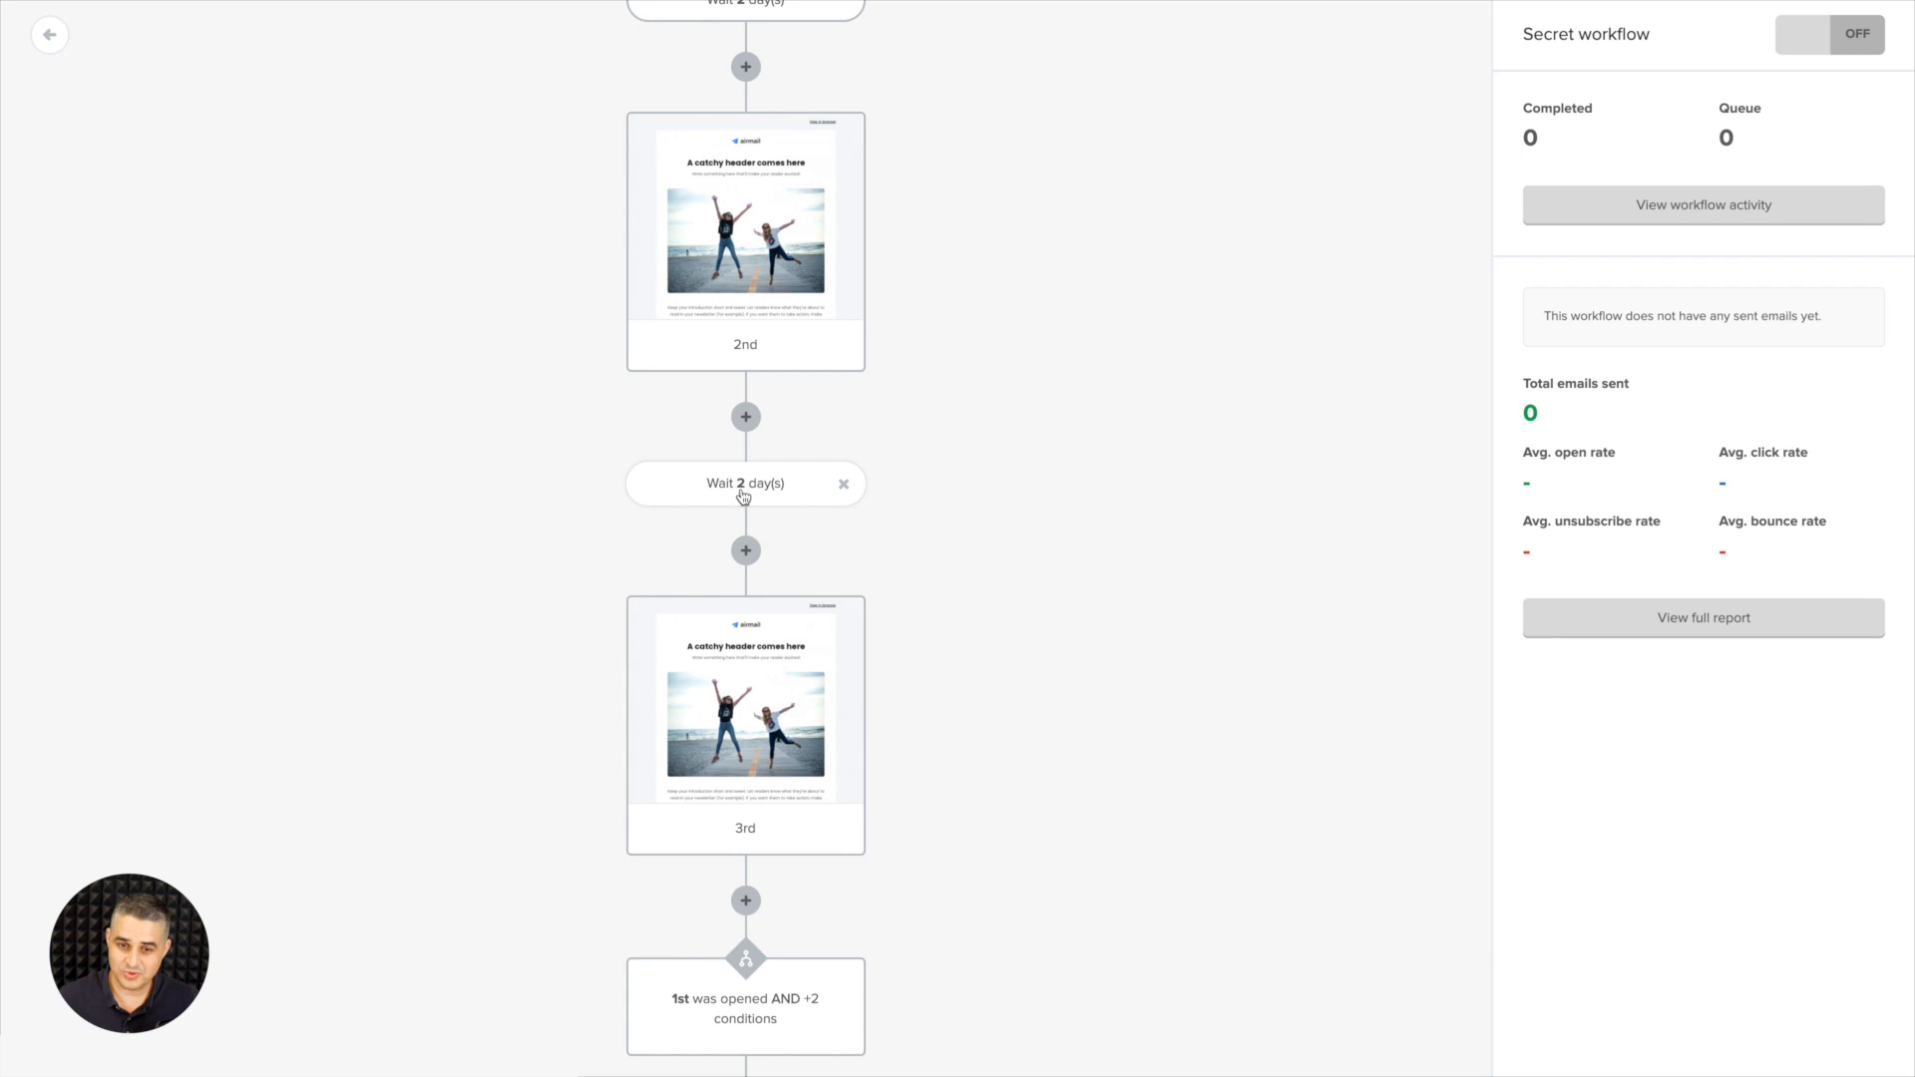
scroll(1147, 678, down, 1)
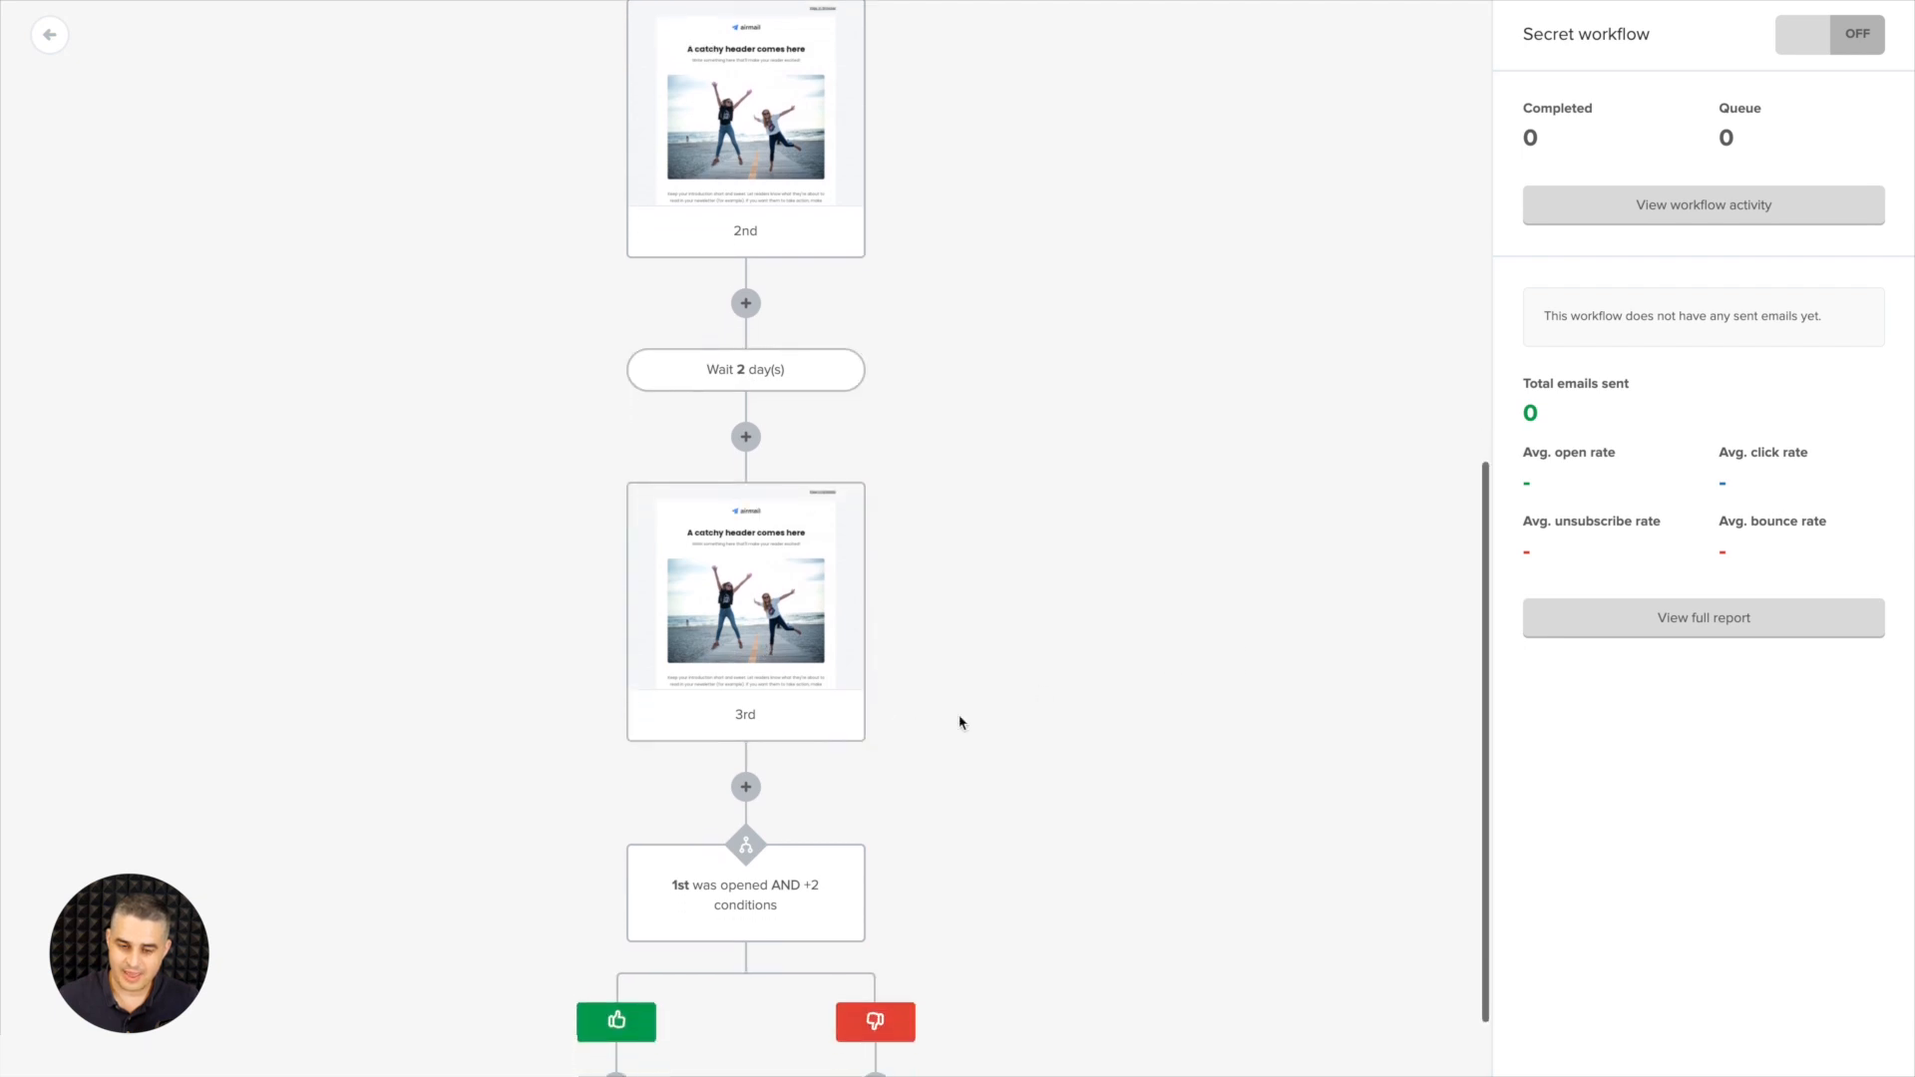
scroll(960, 722, down, 1)
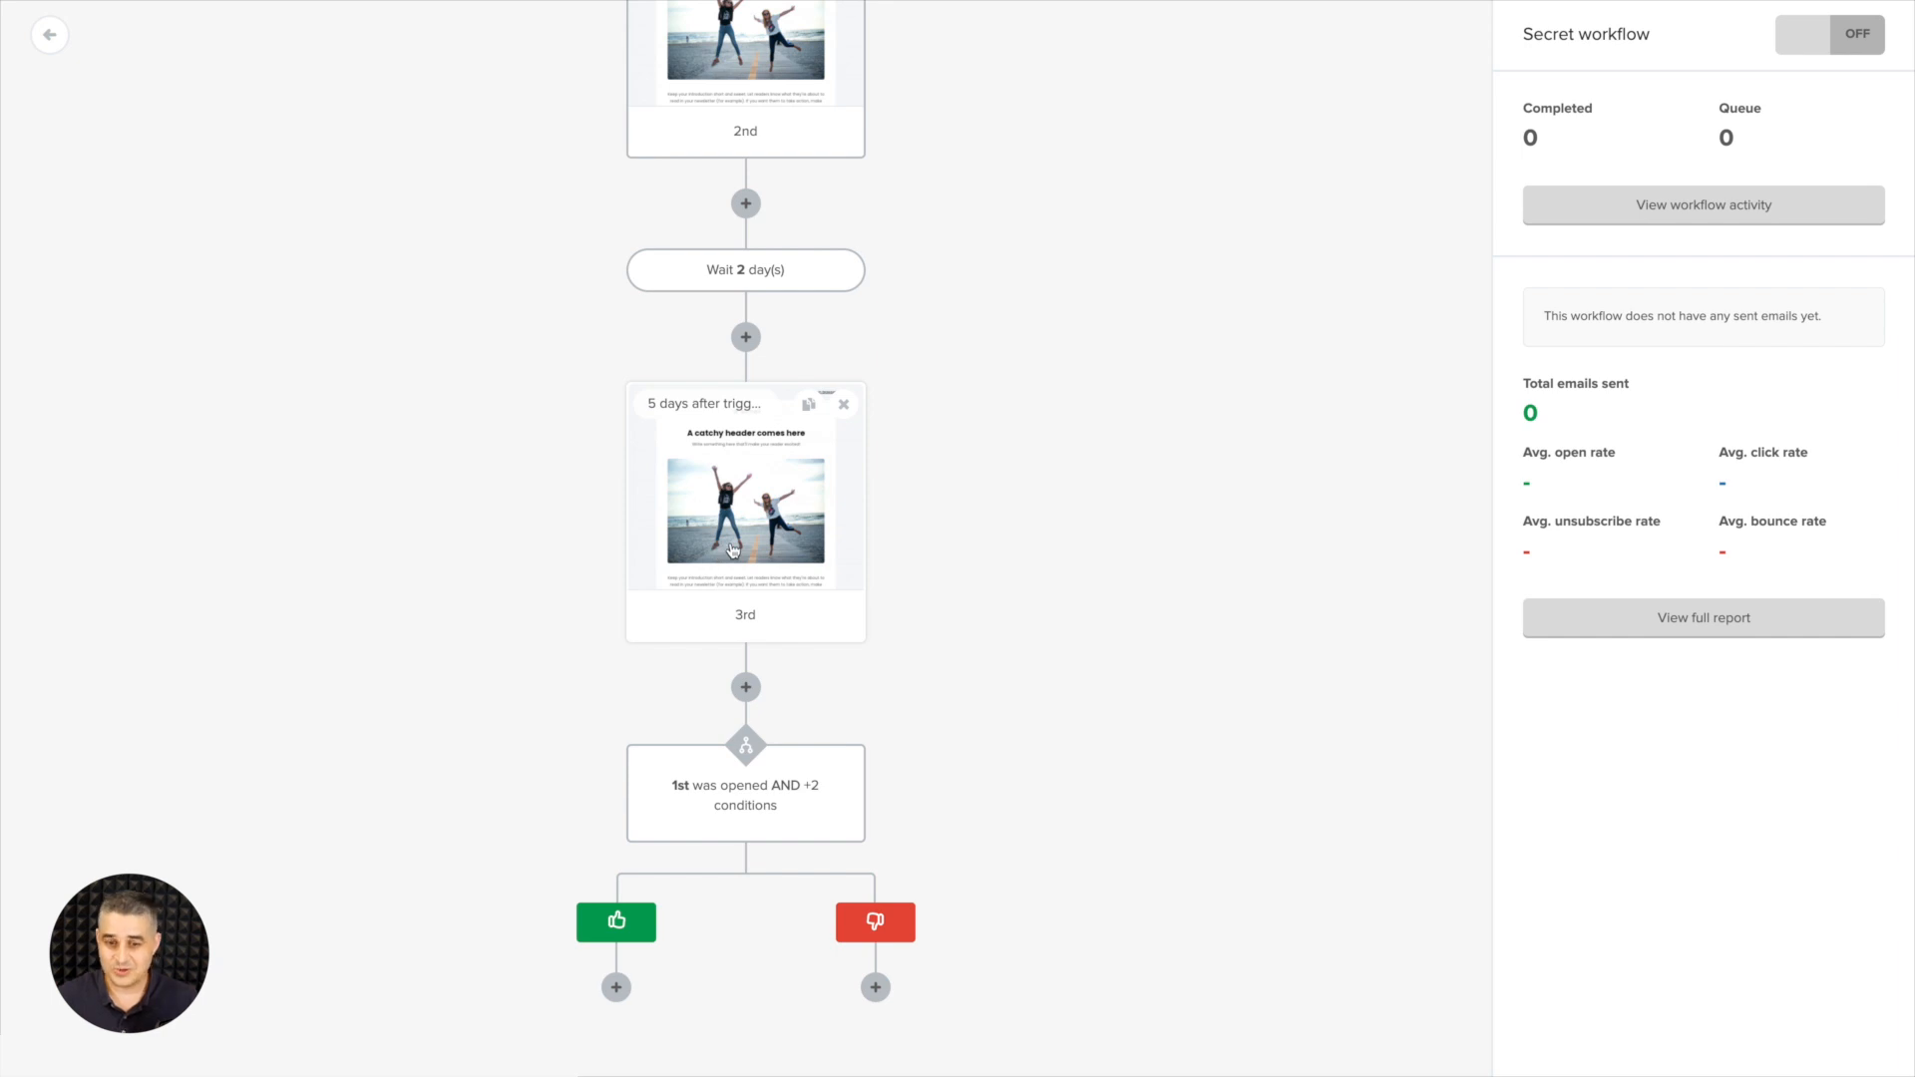
click(743, 688)
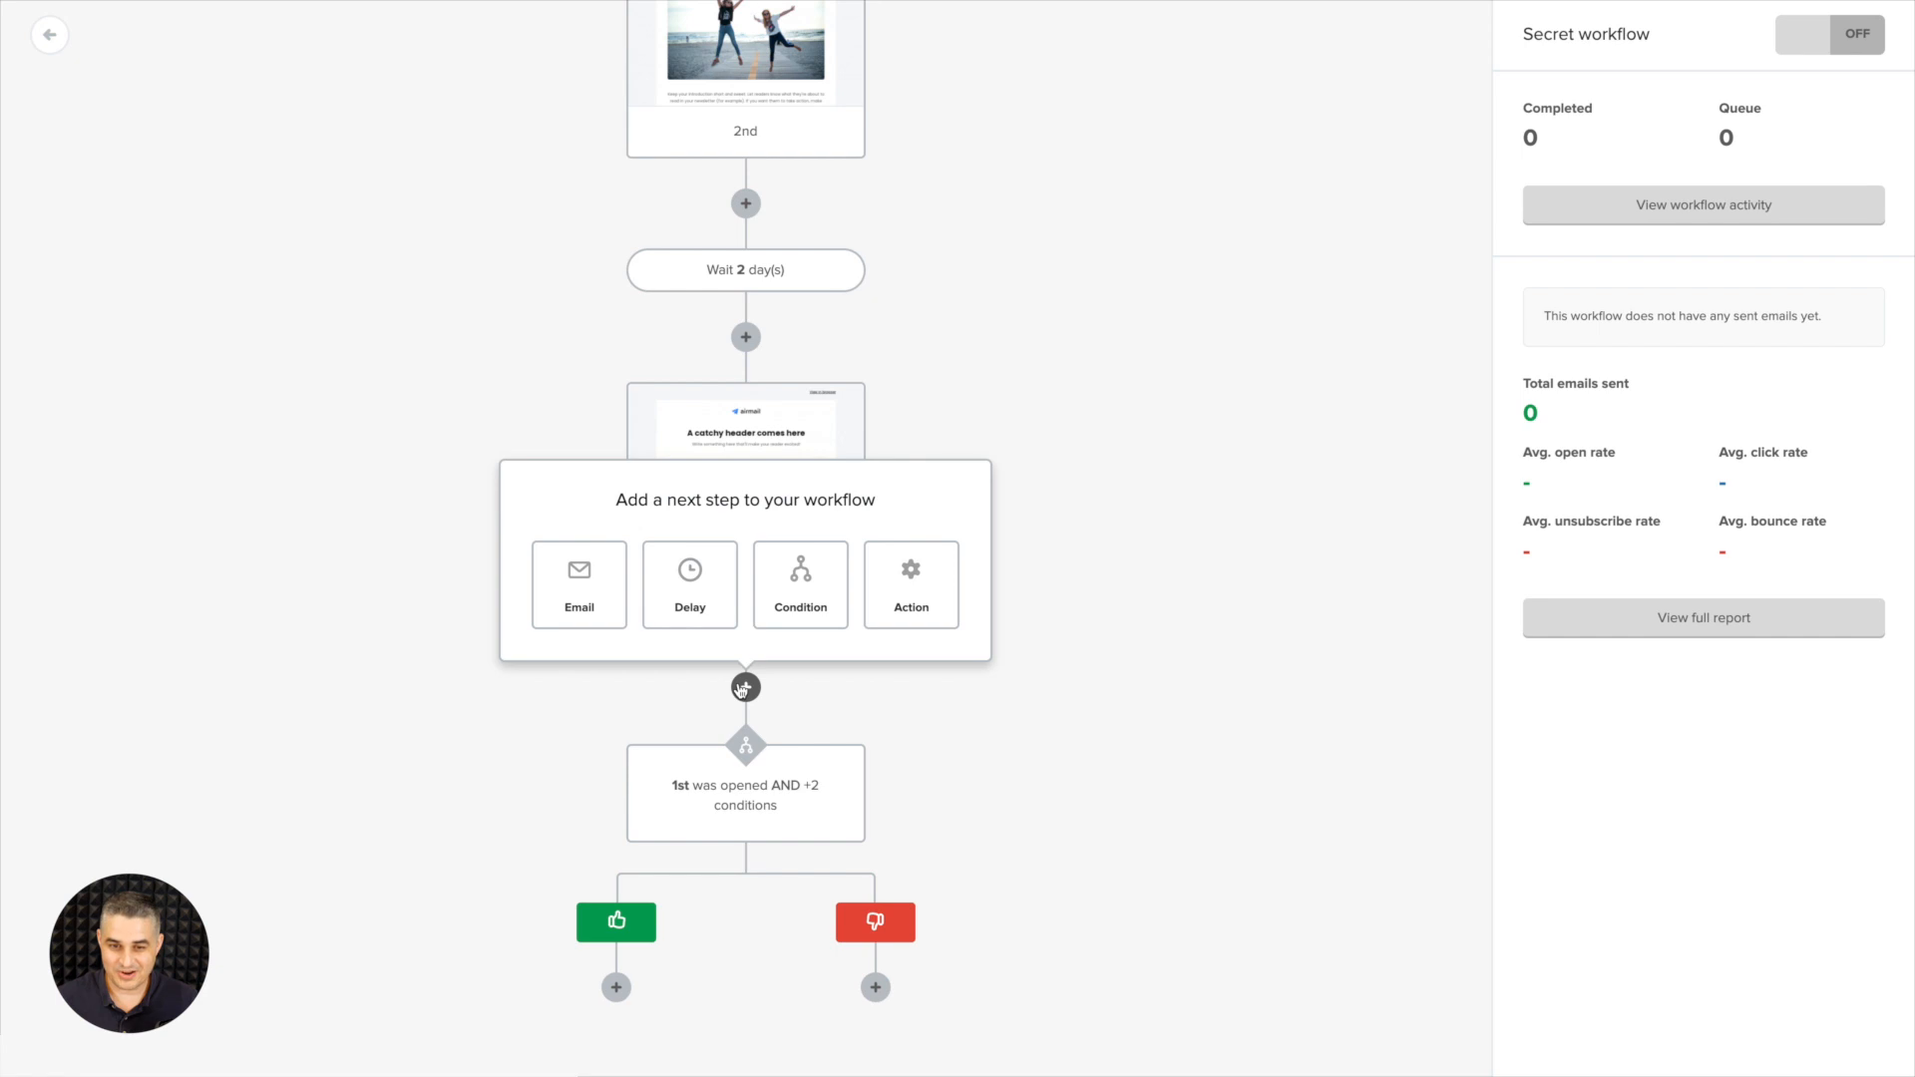
click(695, 613)
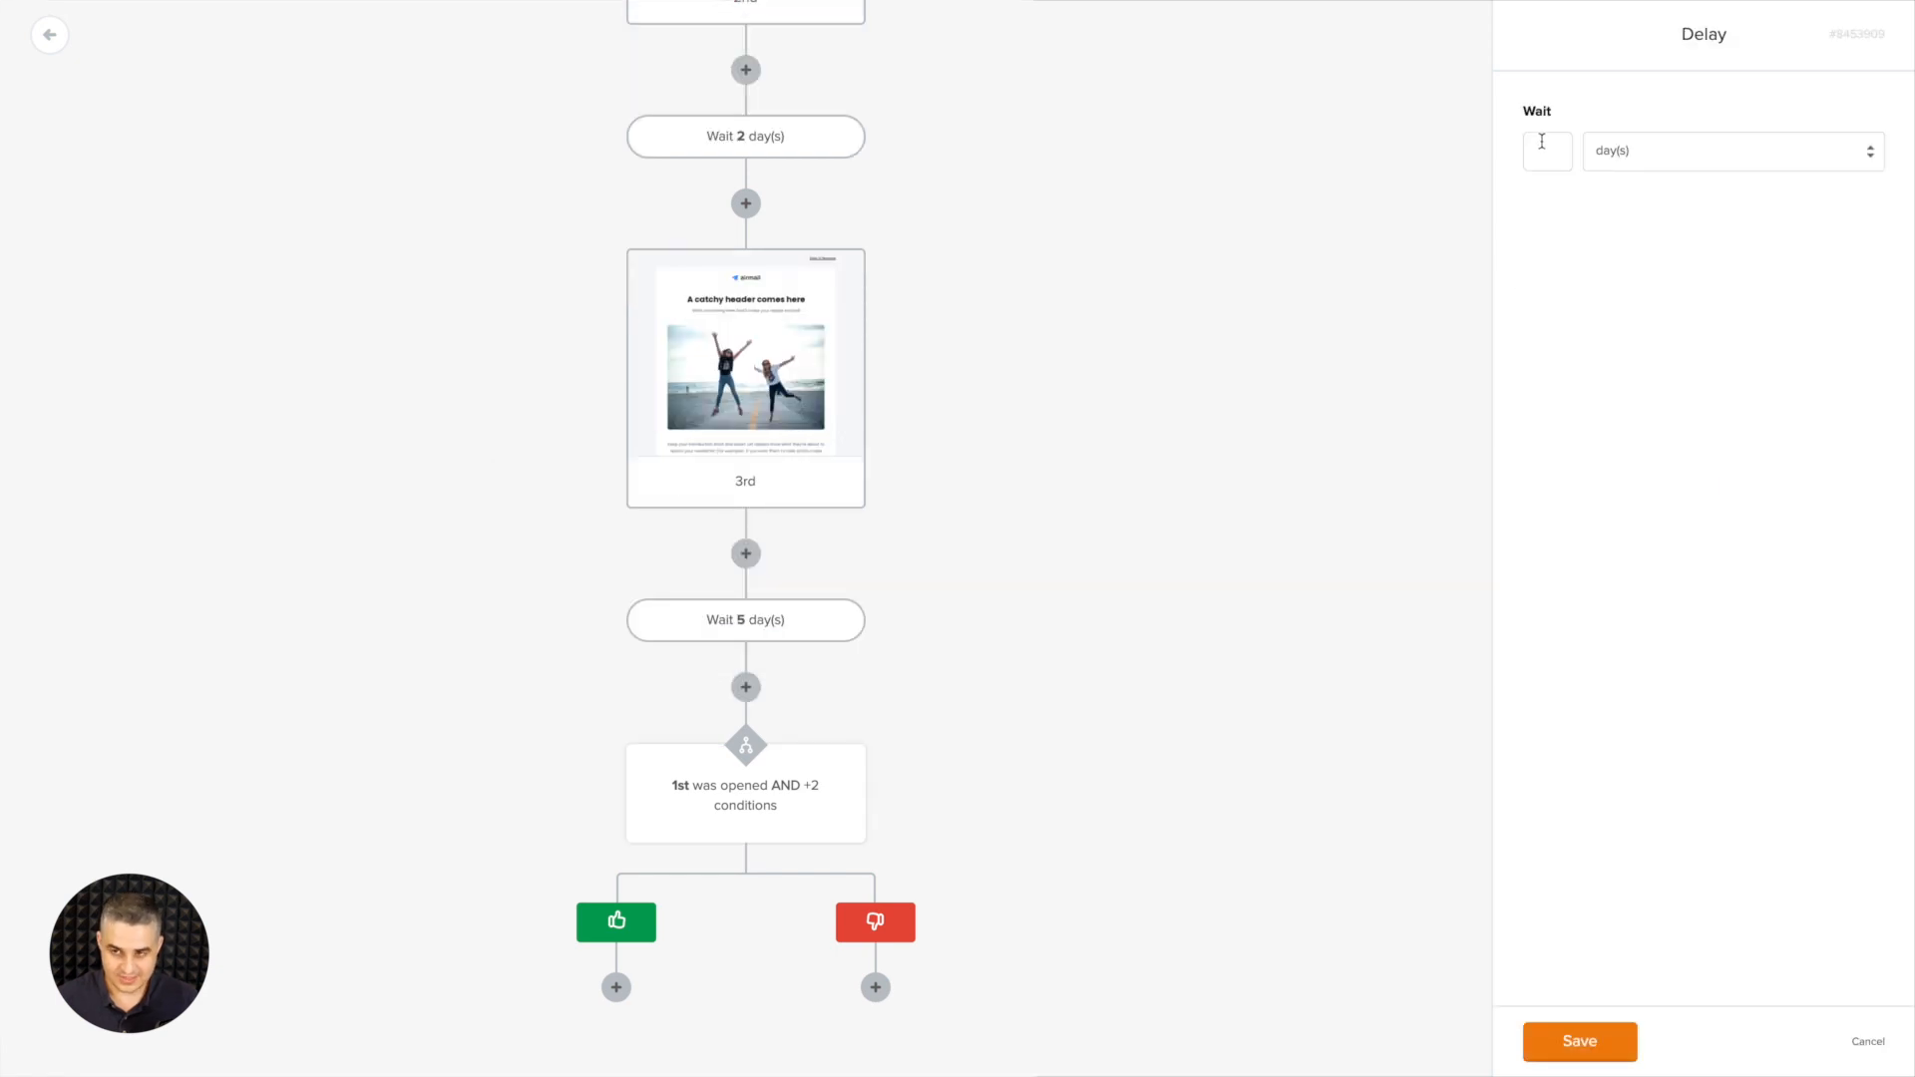
text(5)
click(1610, 1039)
- Add an action step to the condition's thumbs-up branch
click(743, 798)
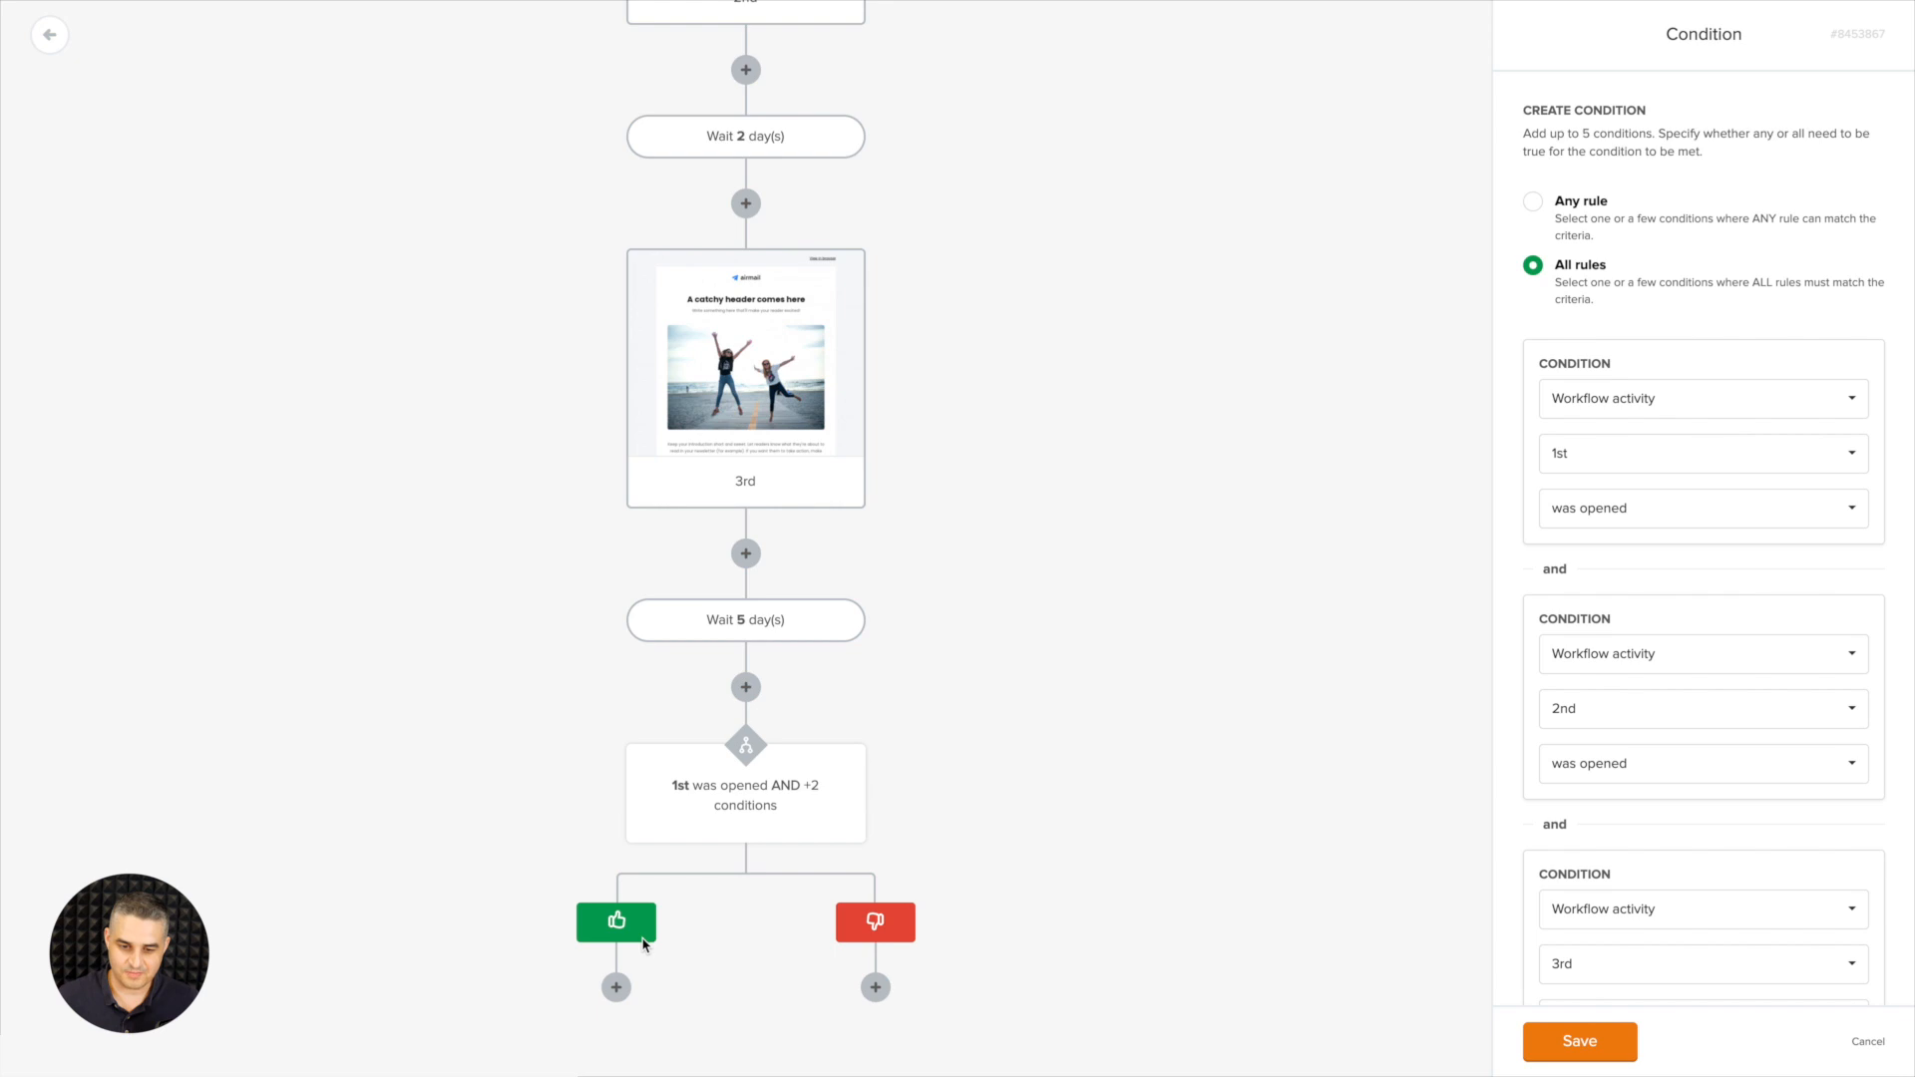
click(616, 988)
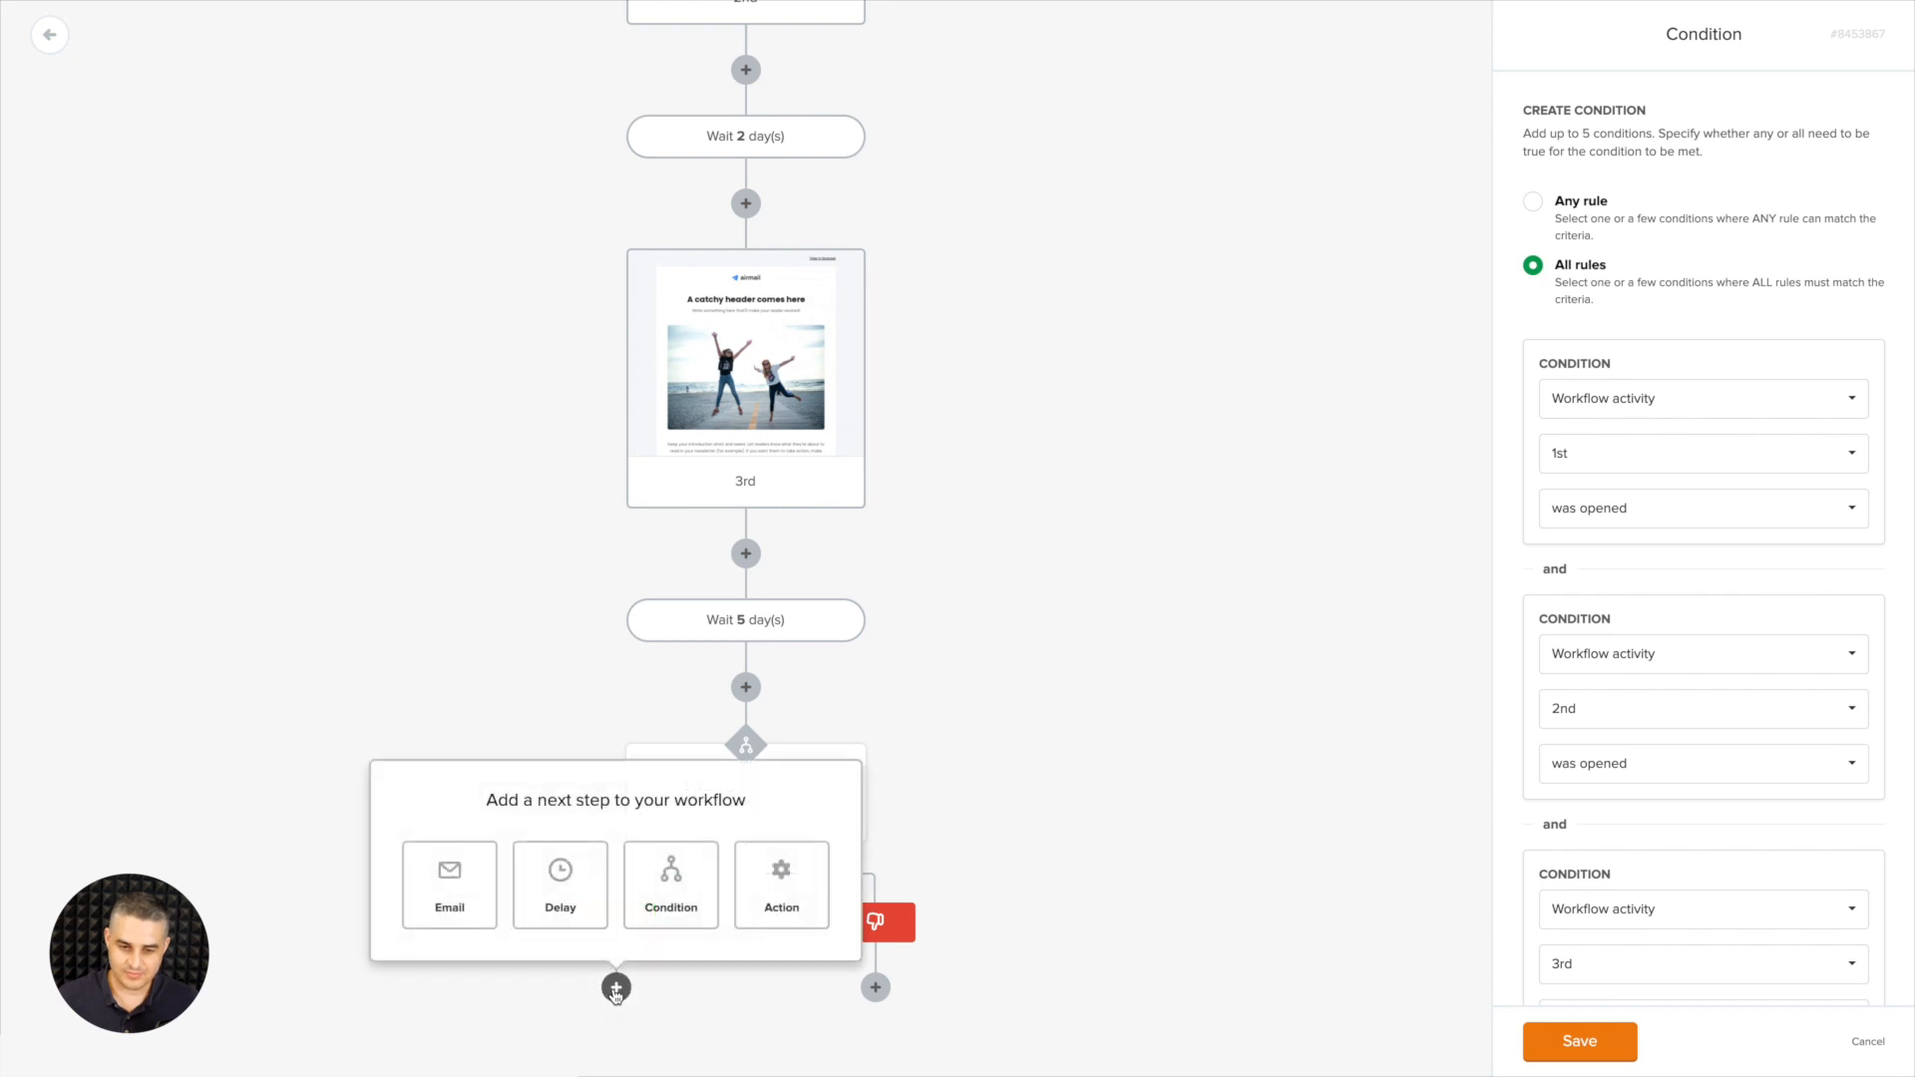
click(781, 897)
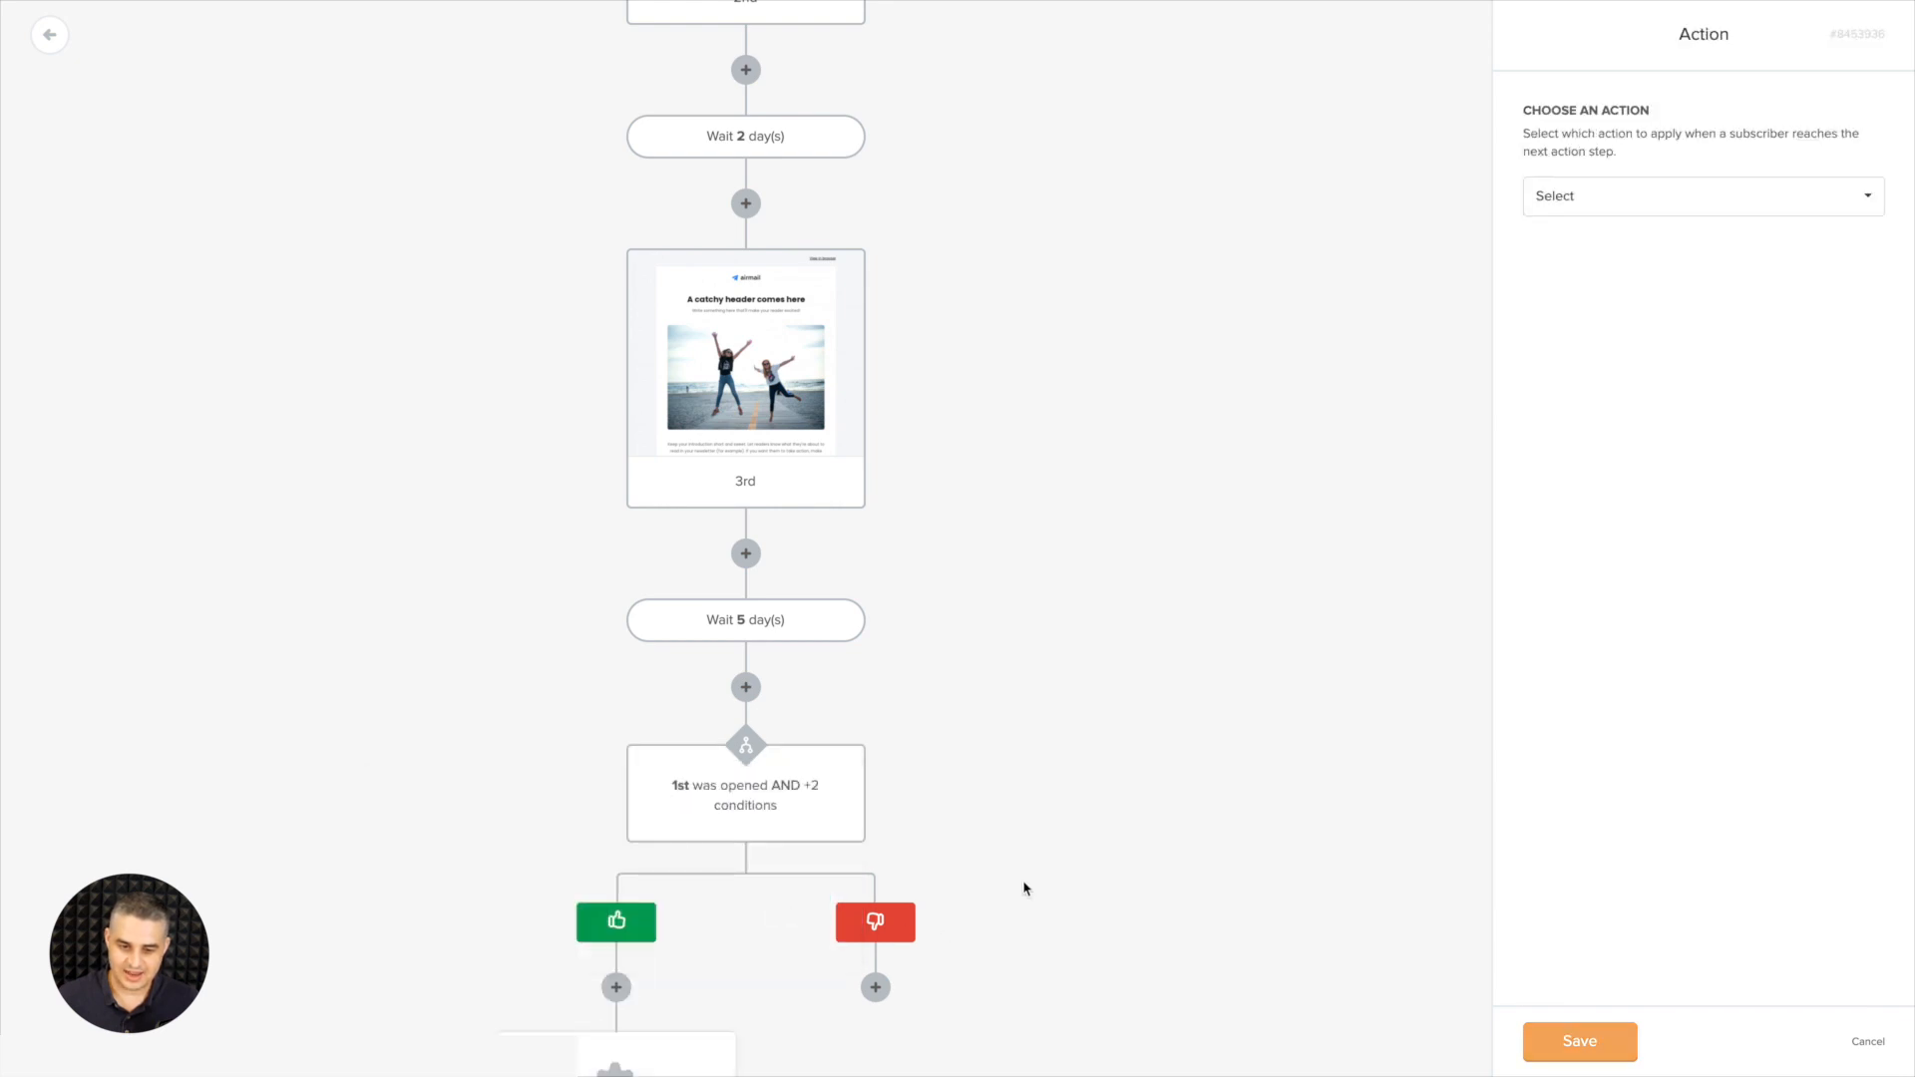
- Set the thumbs-up branch's action to copy subscribers to the "Engaged" group and save it
scroll(1026, 890, down, 1)
scroll(1024, 887, down, 1)
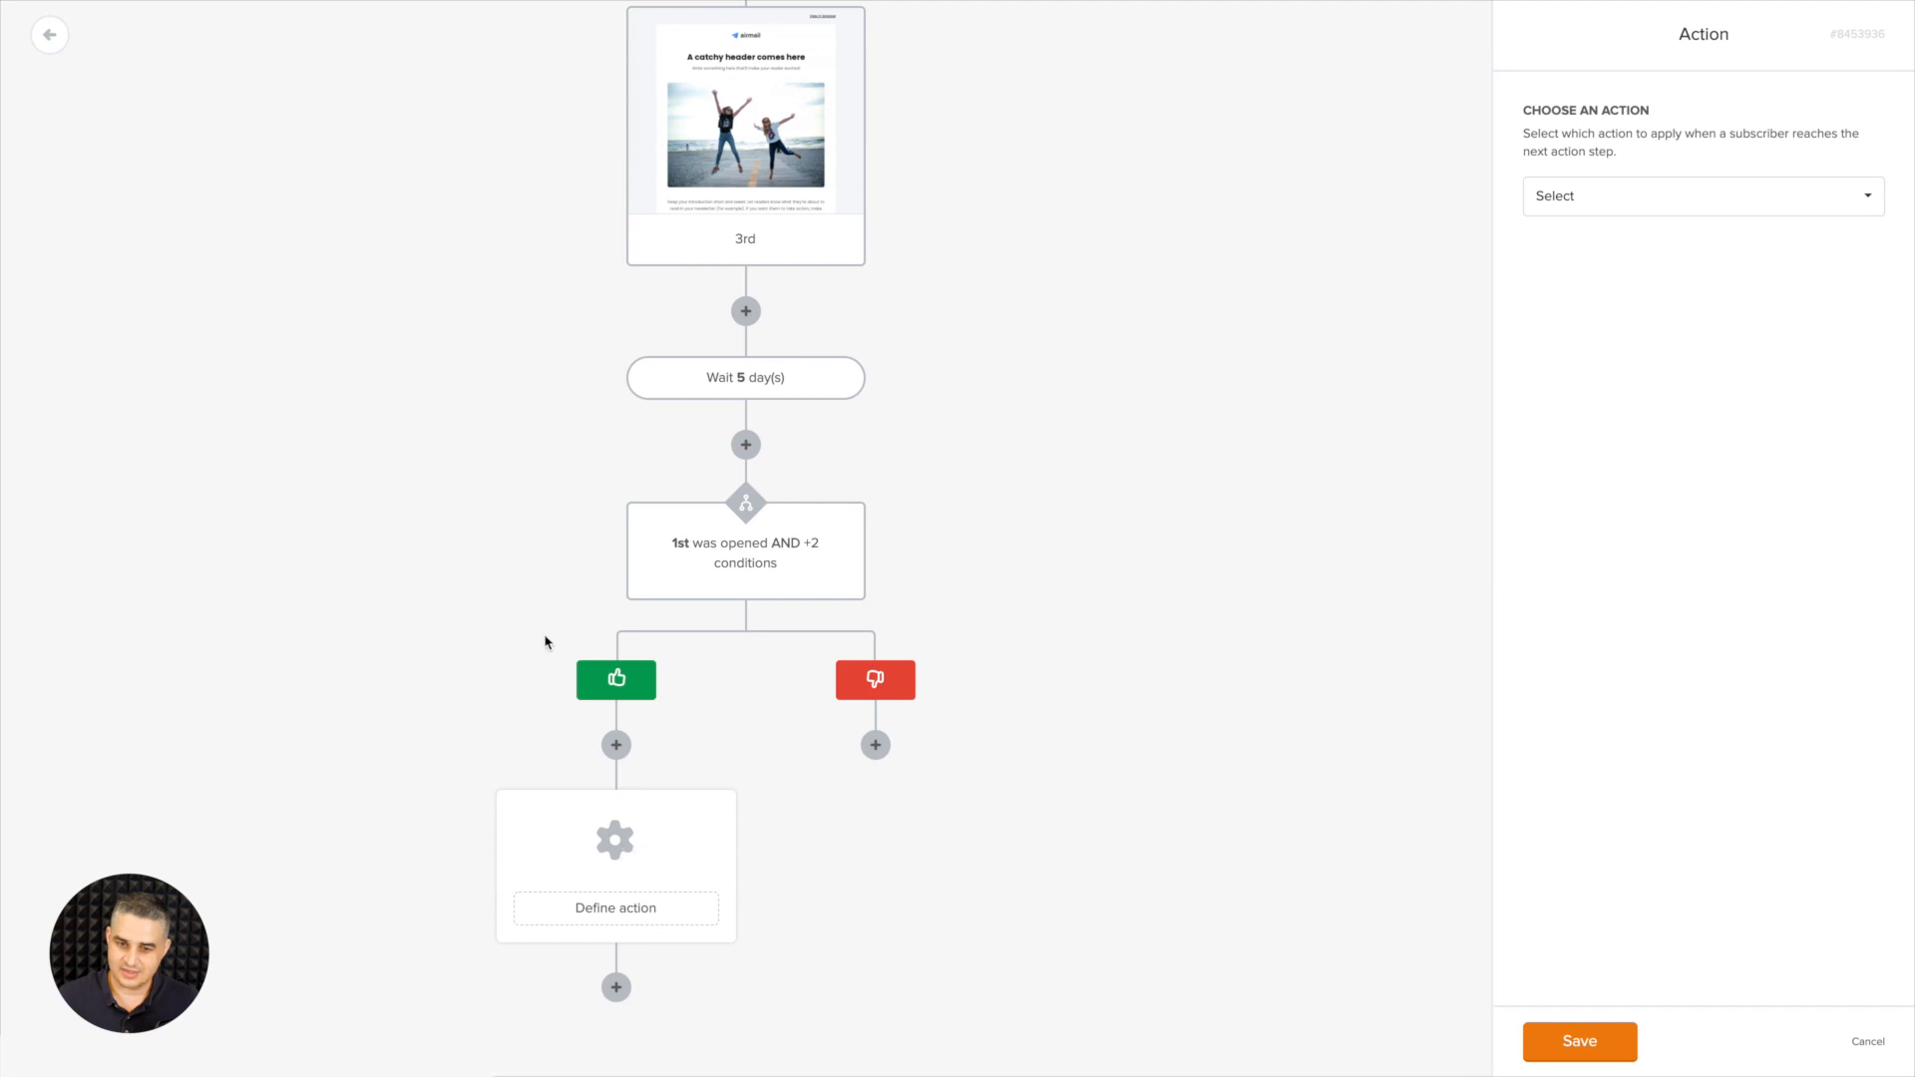
scroll(666, 748, up, 6)
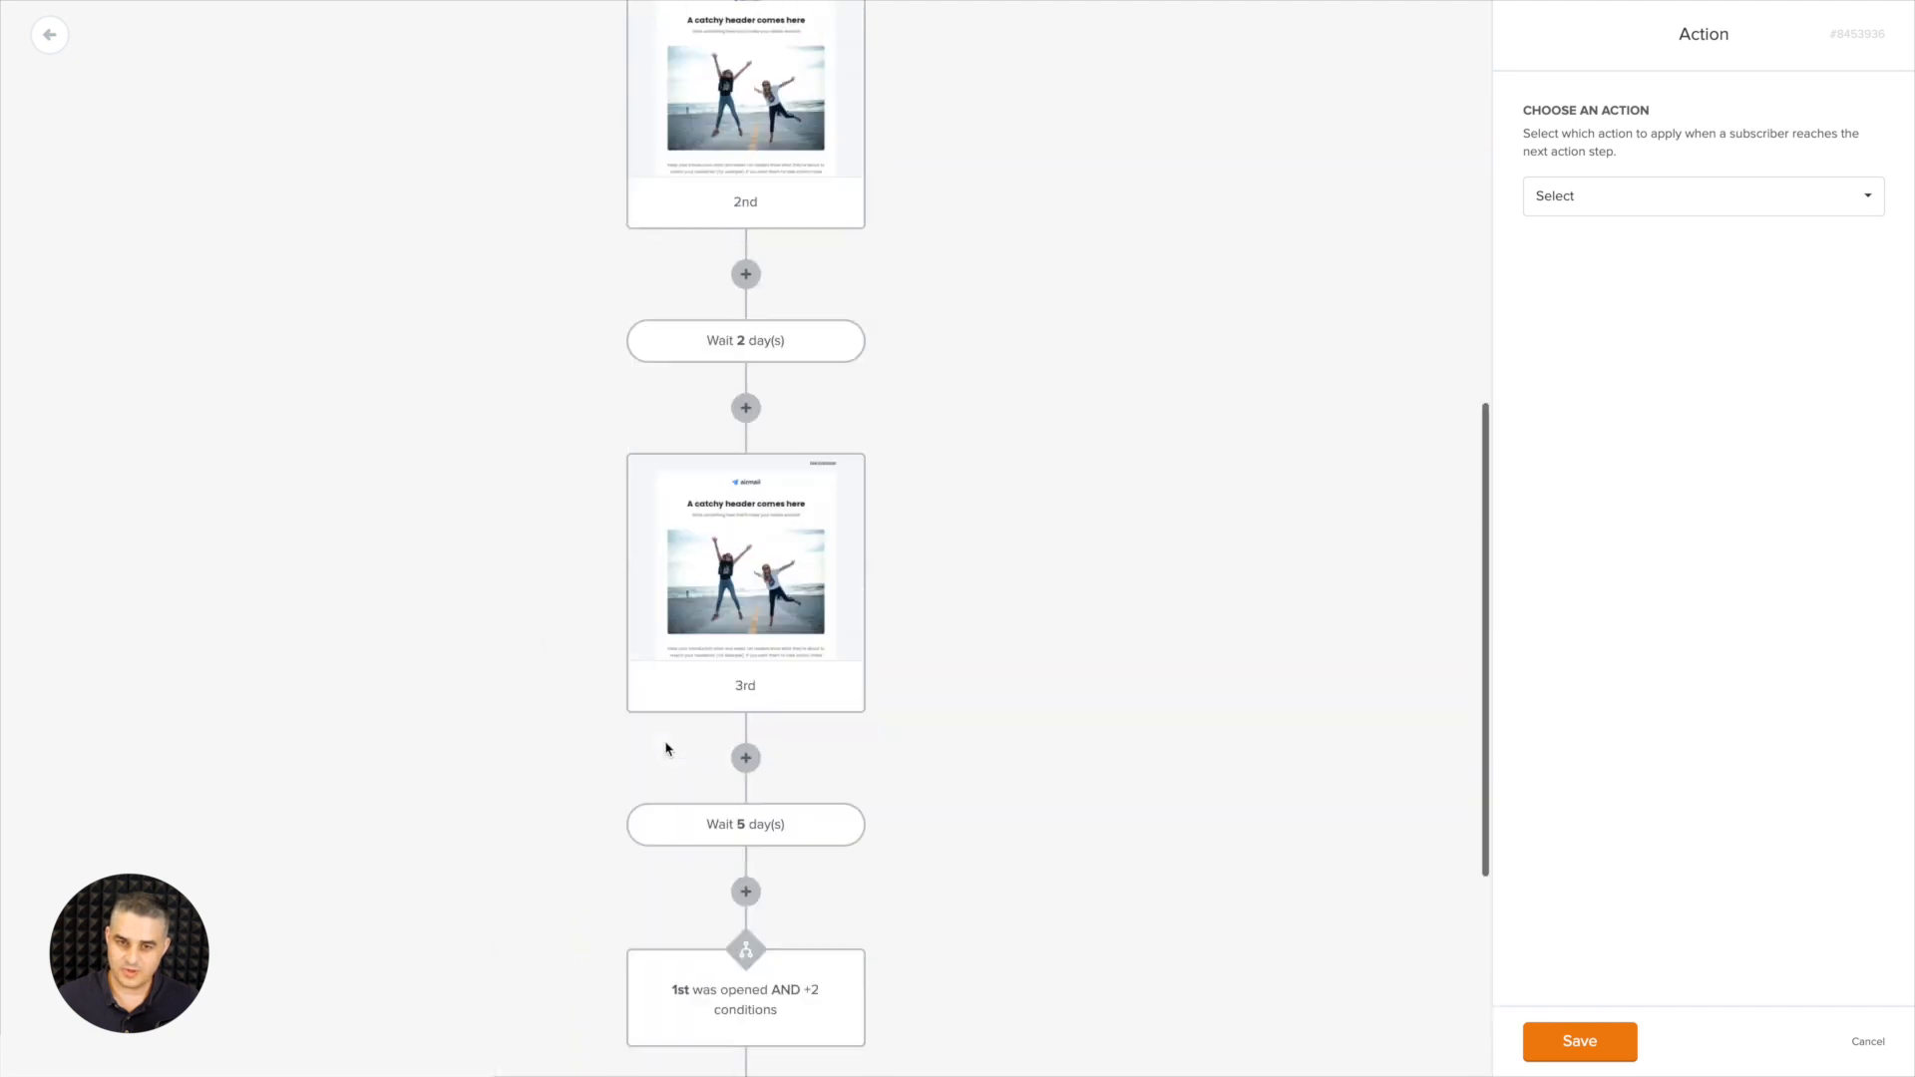
scroll(790, 809, down, 6)
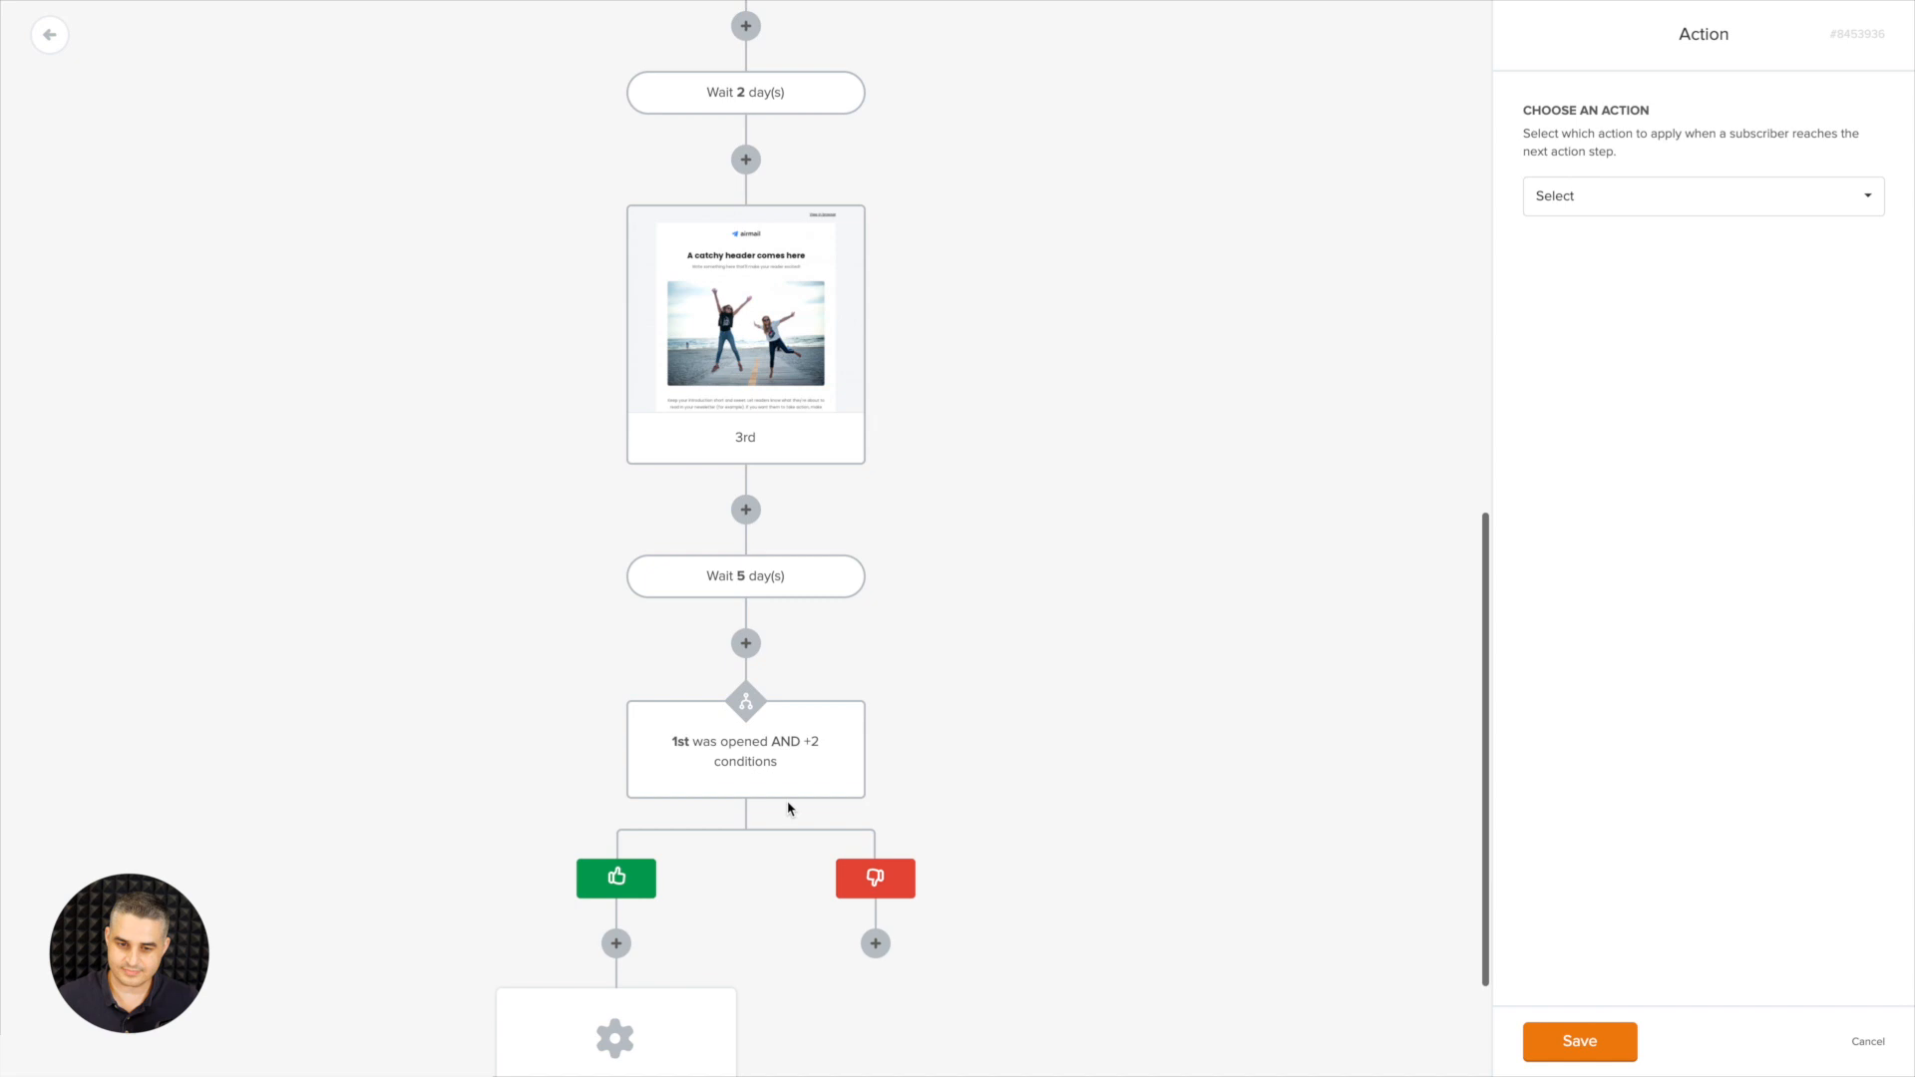
click(1631, 200)
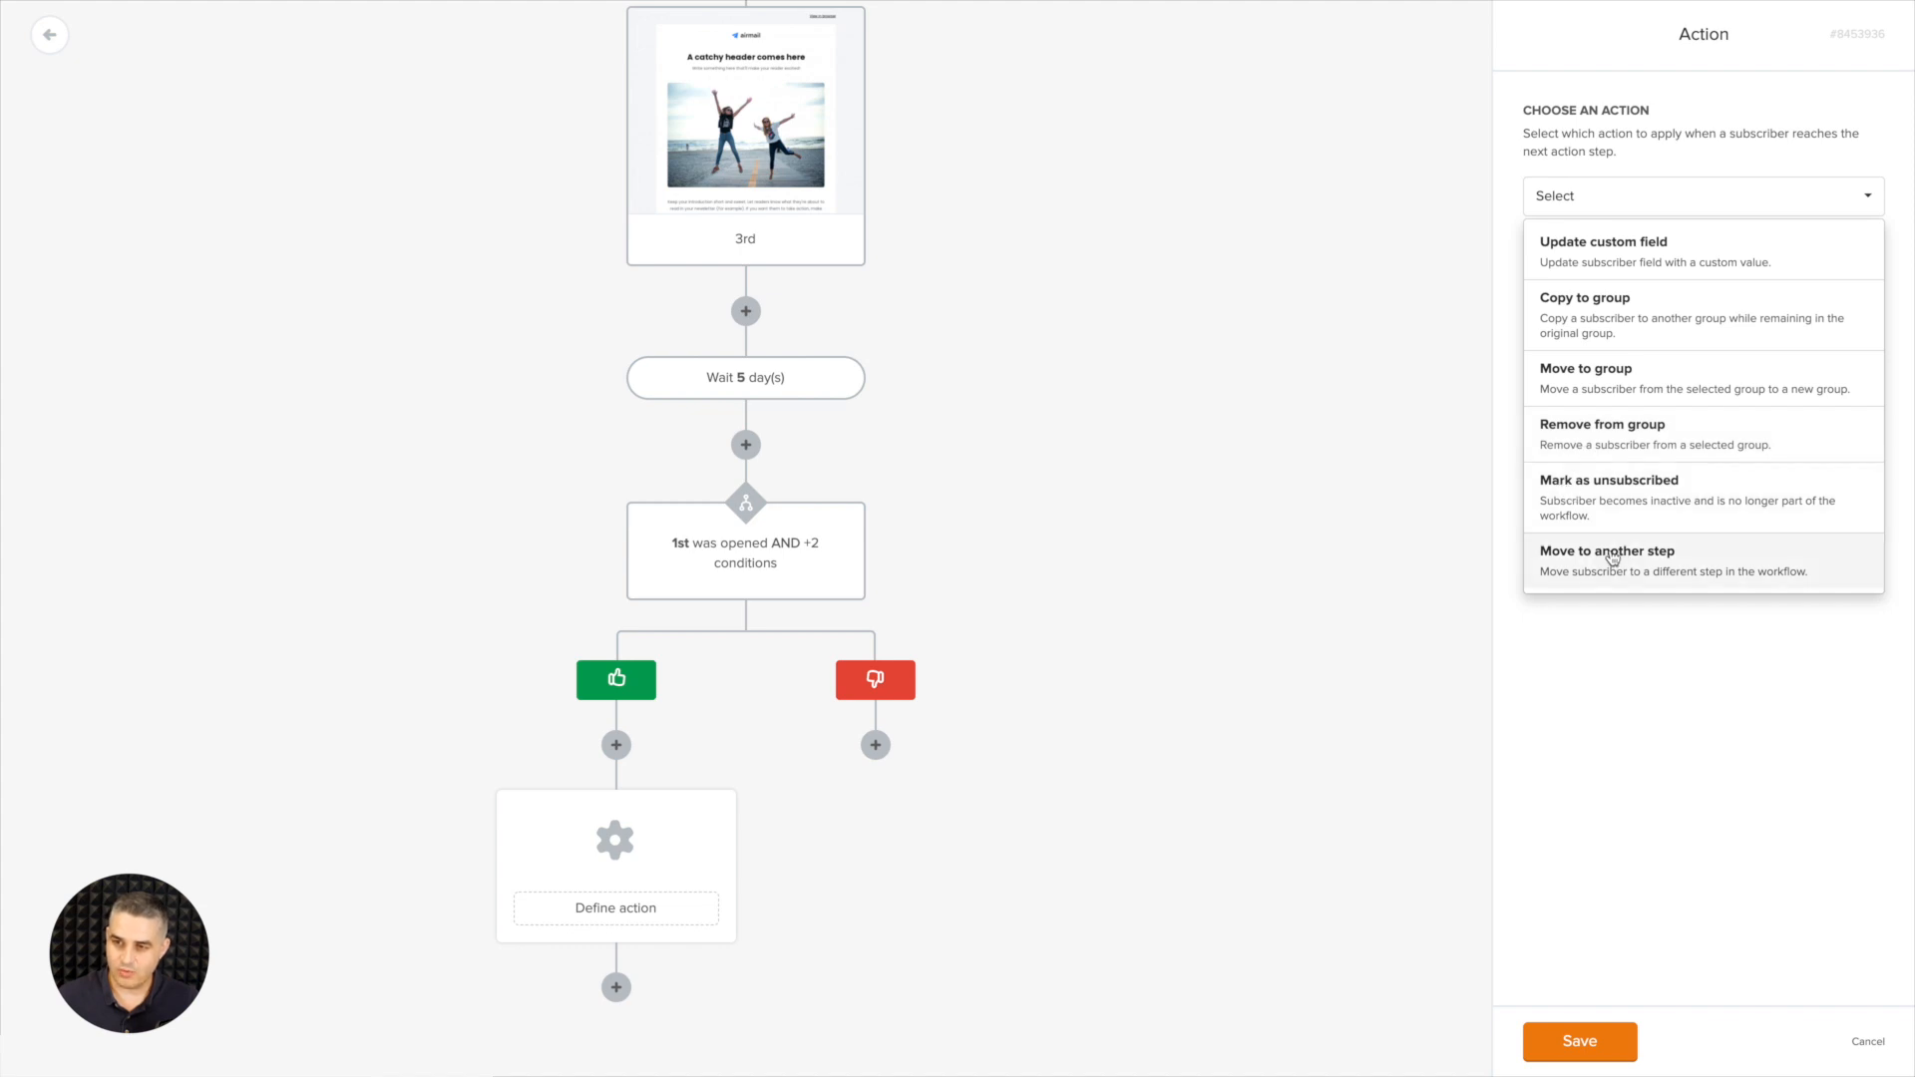
click(1614, 317)
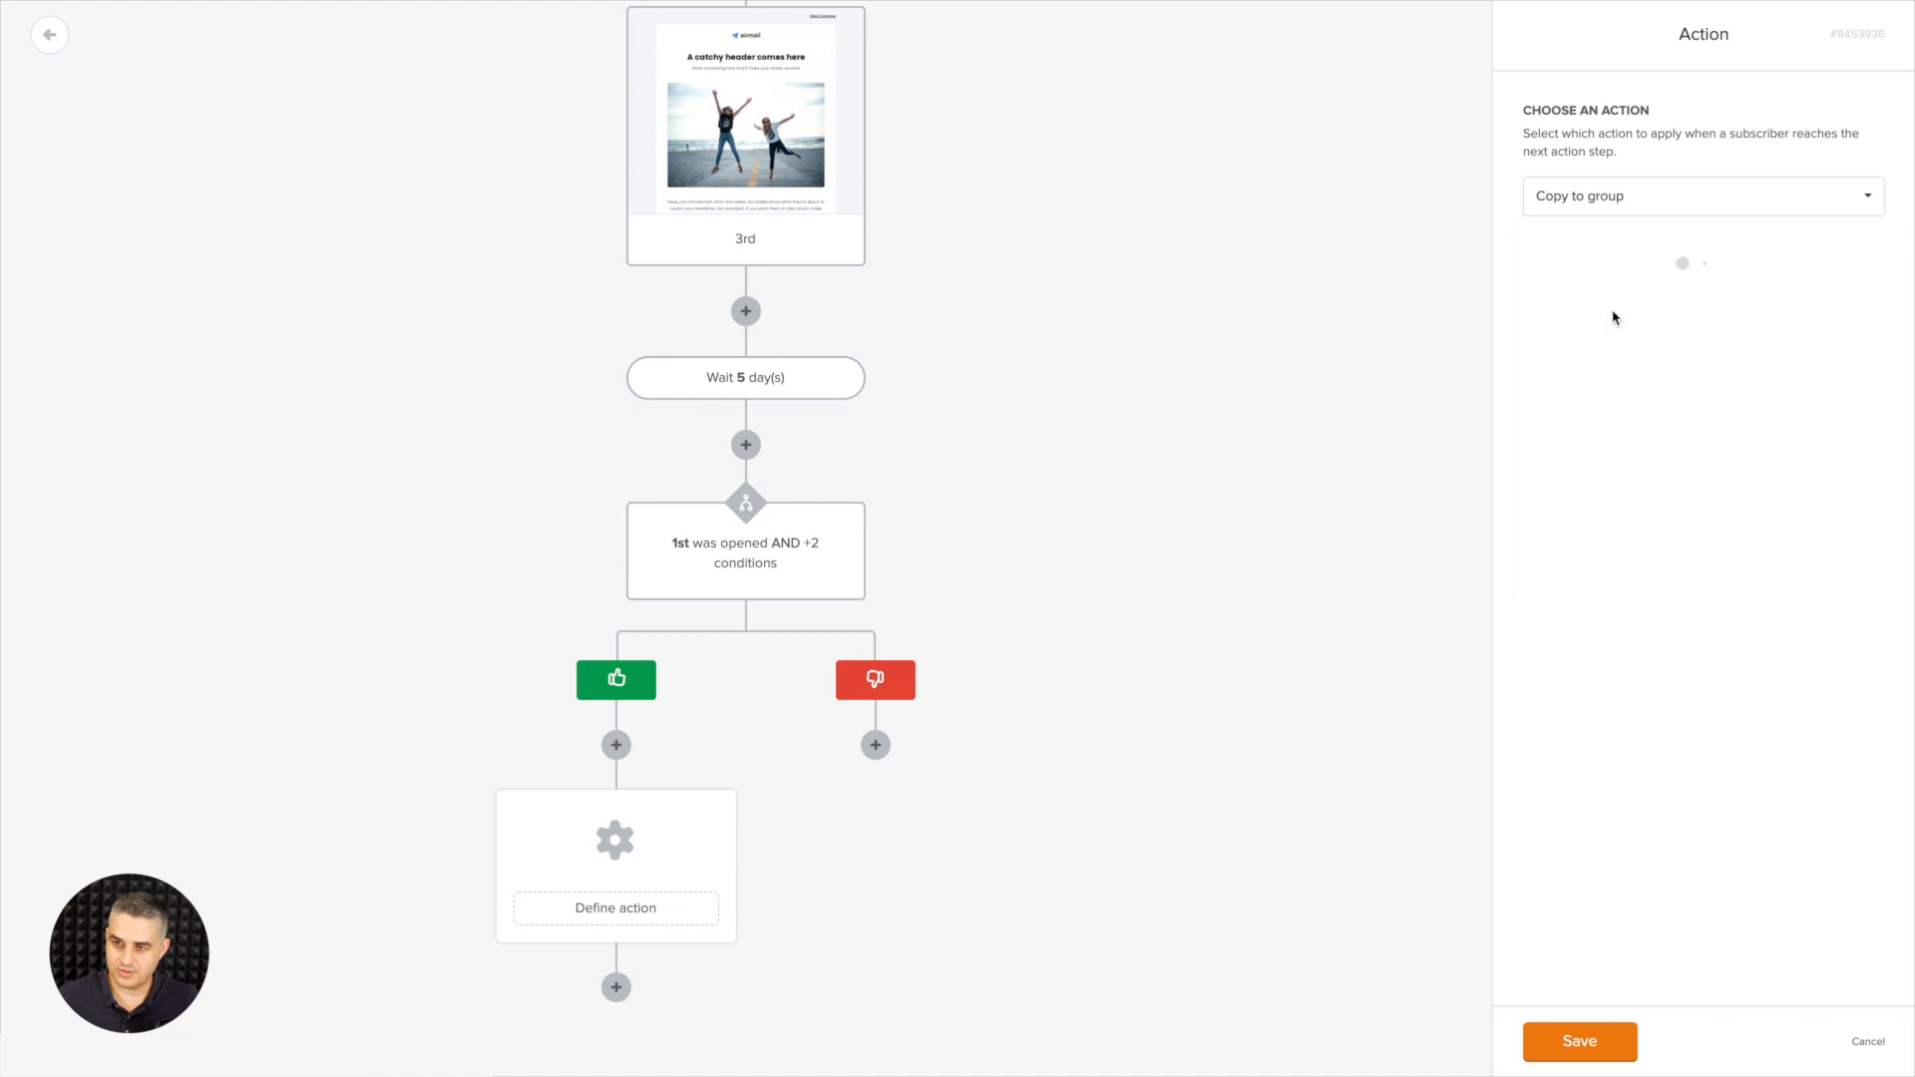
click(1613, 296)
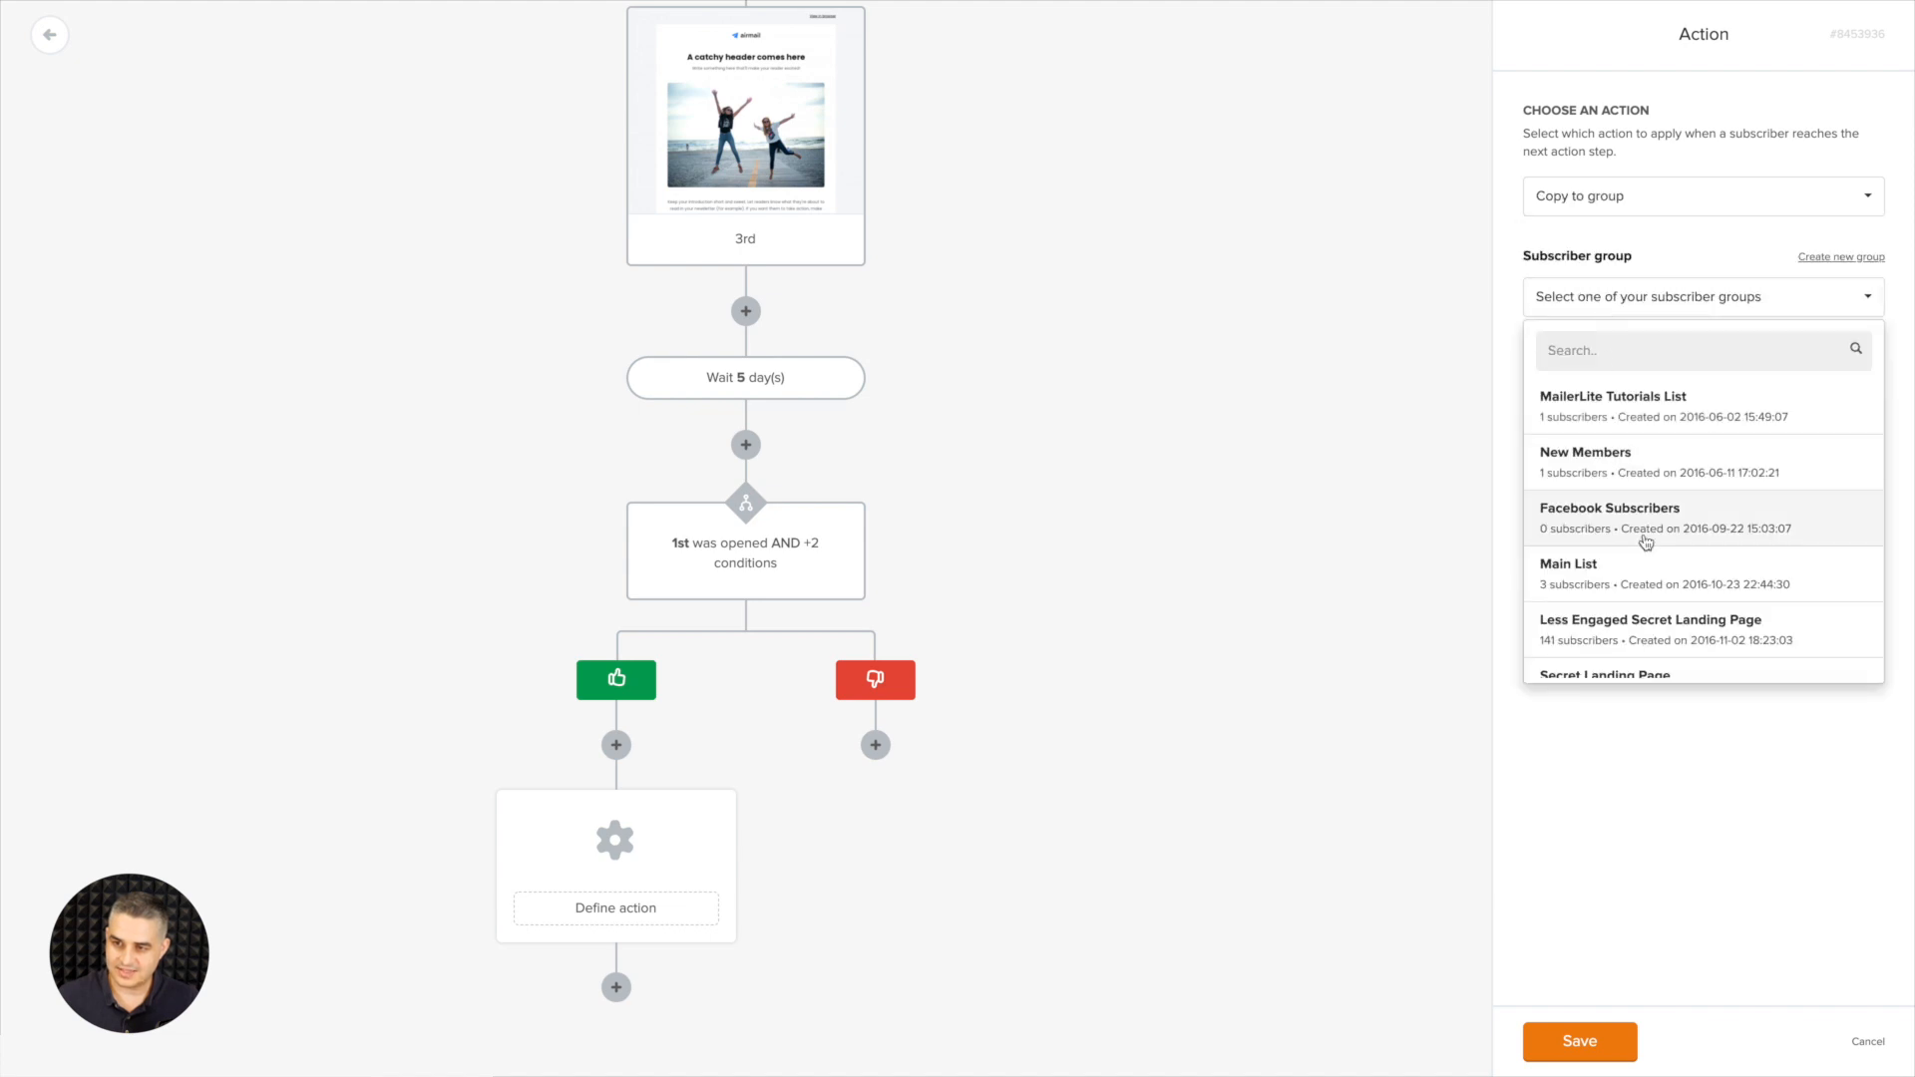
text(eng)
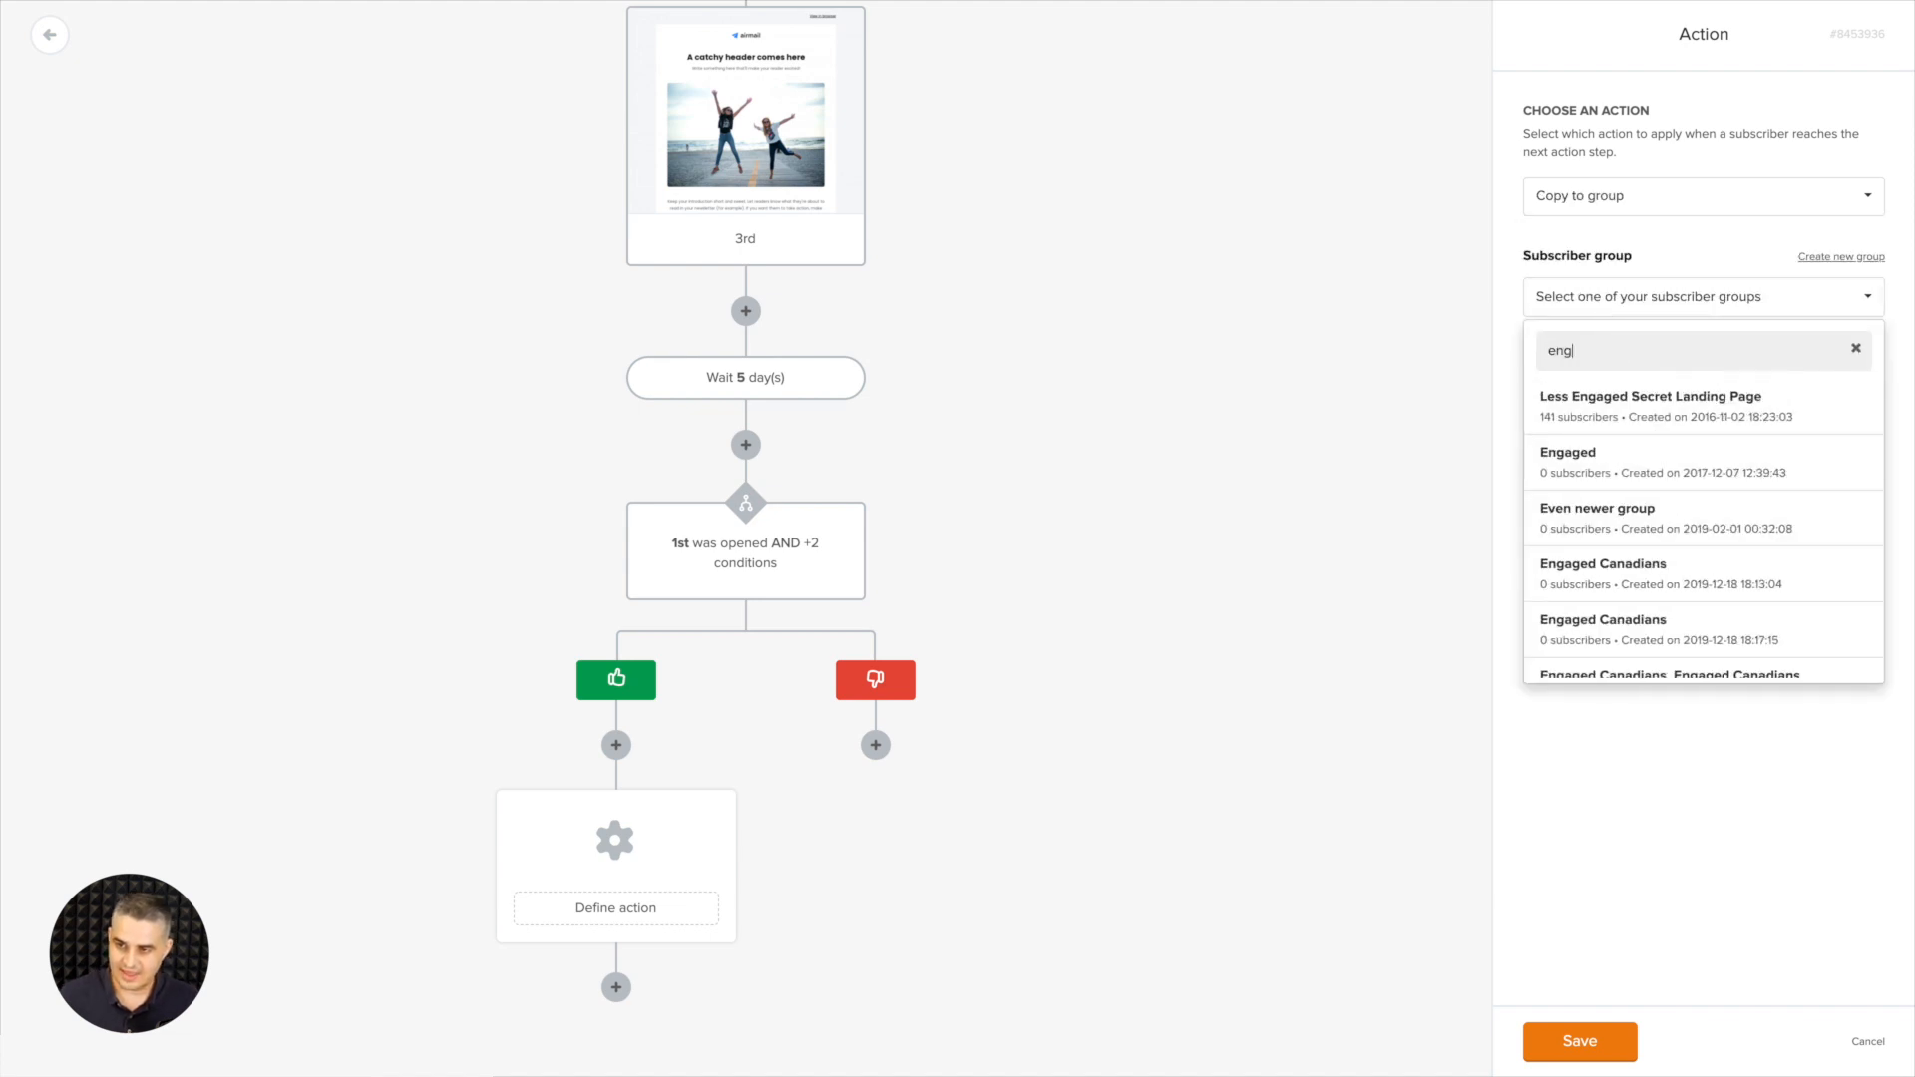
click(1613, 454)
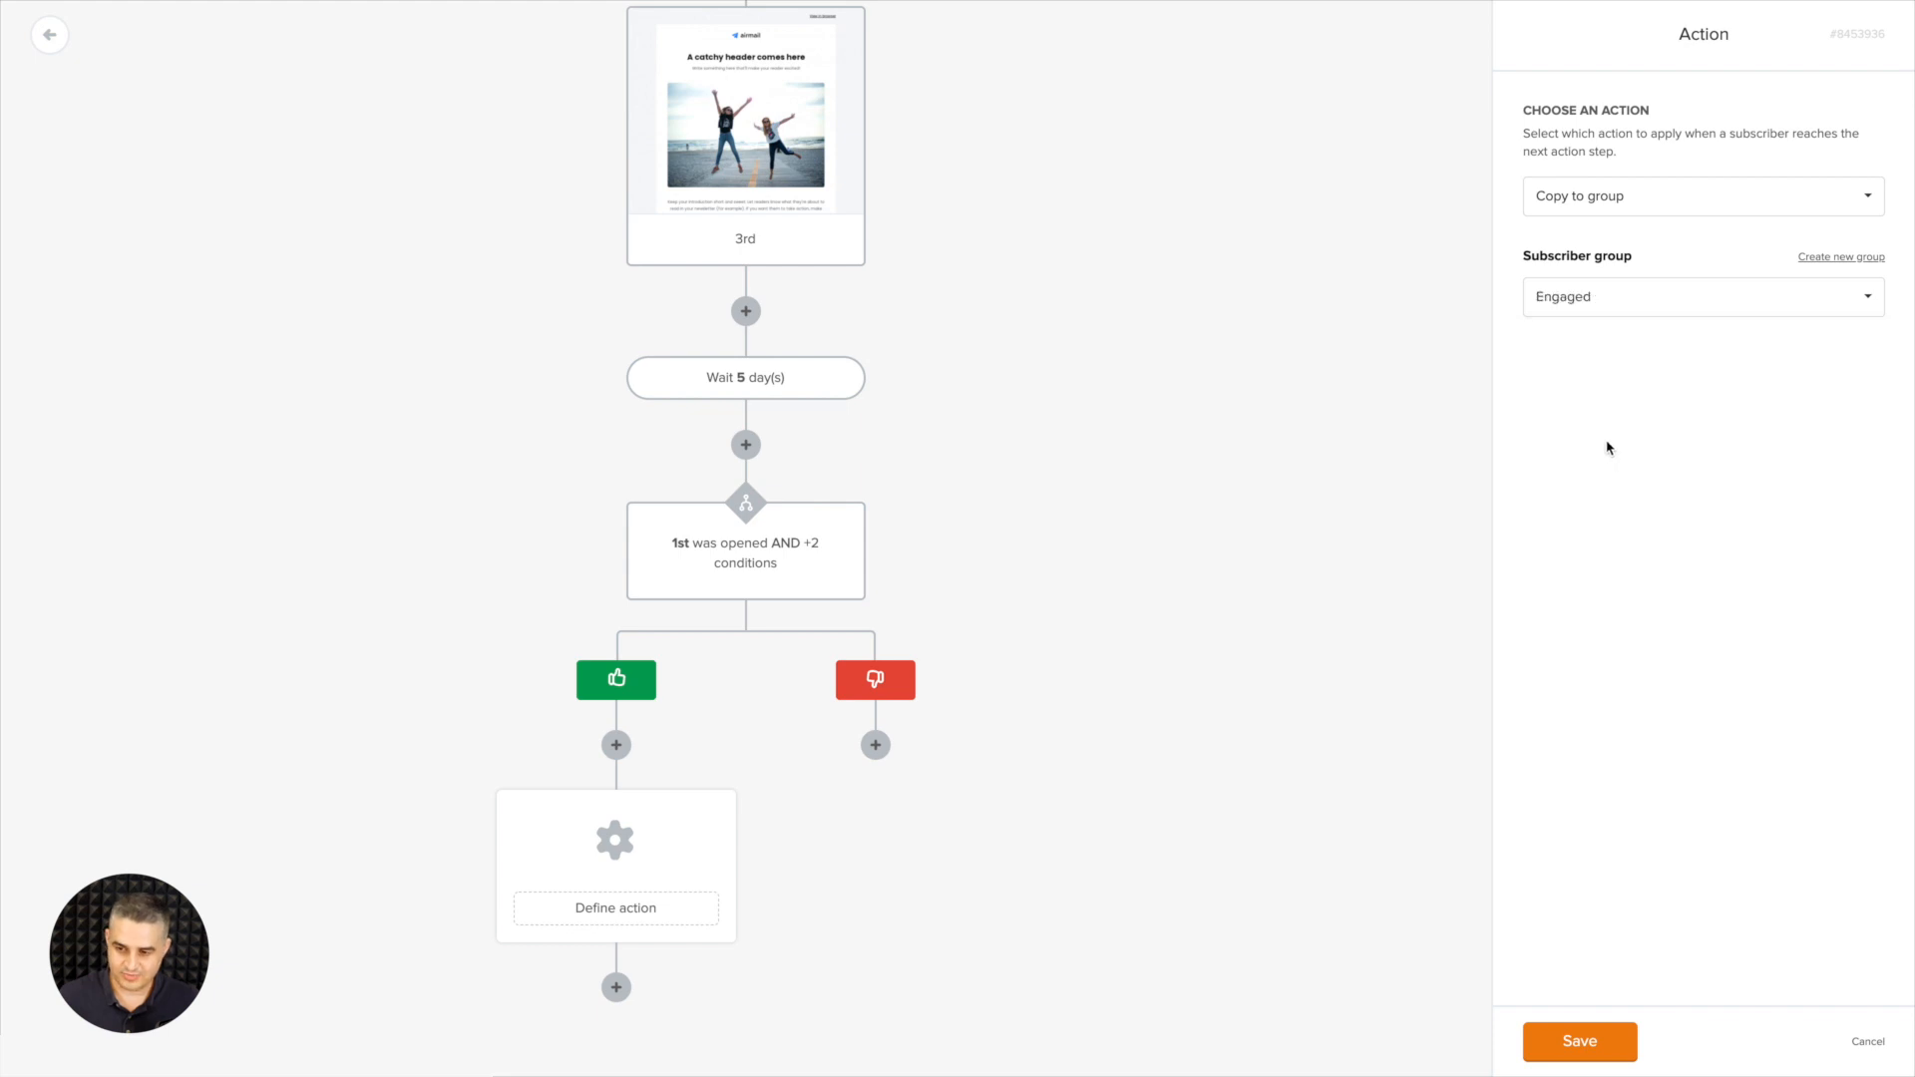
click(1592, 1037)
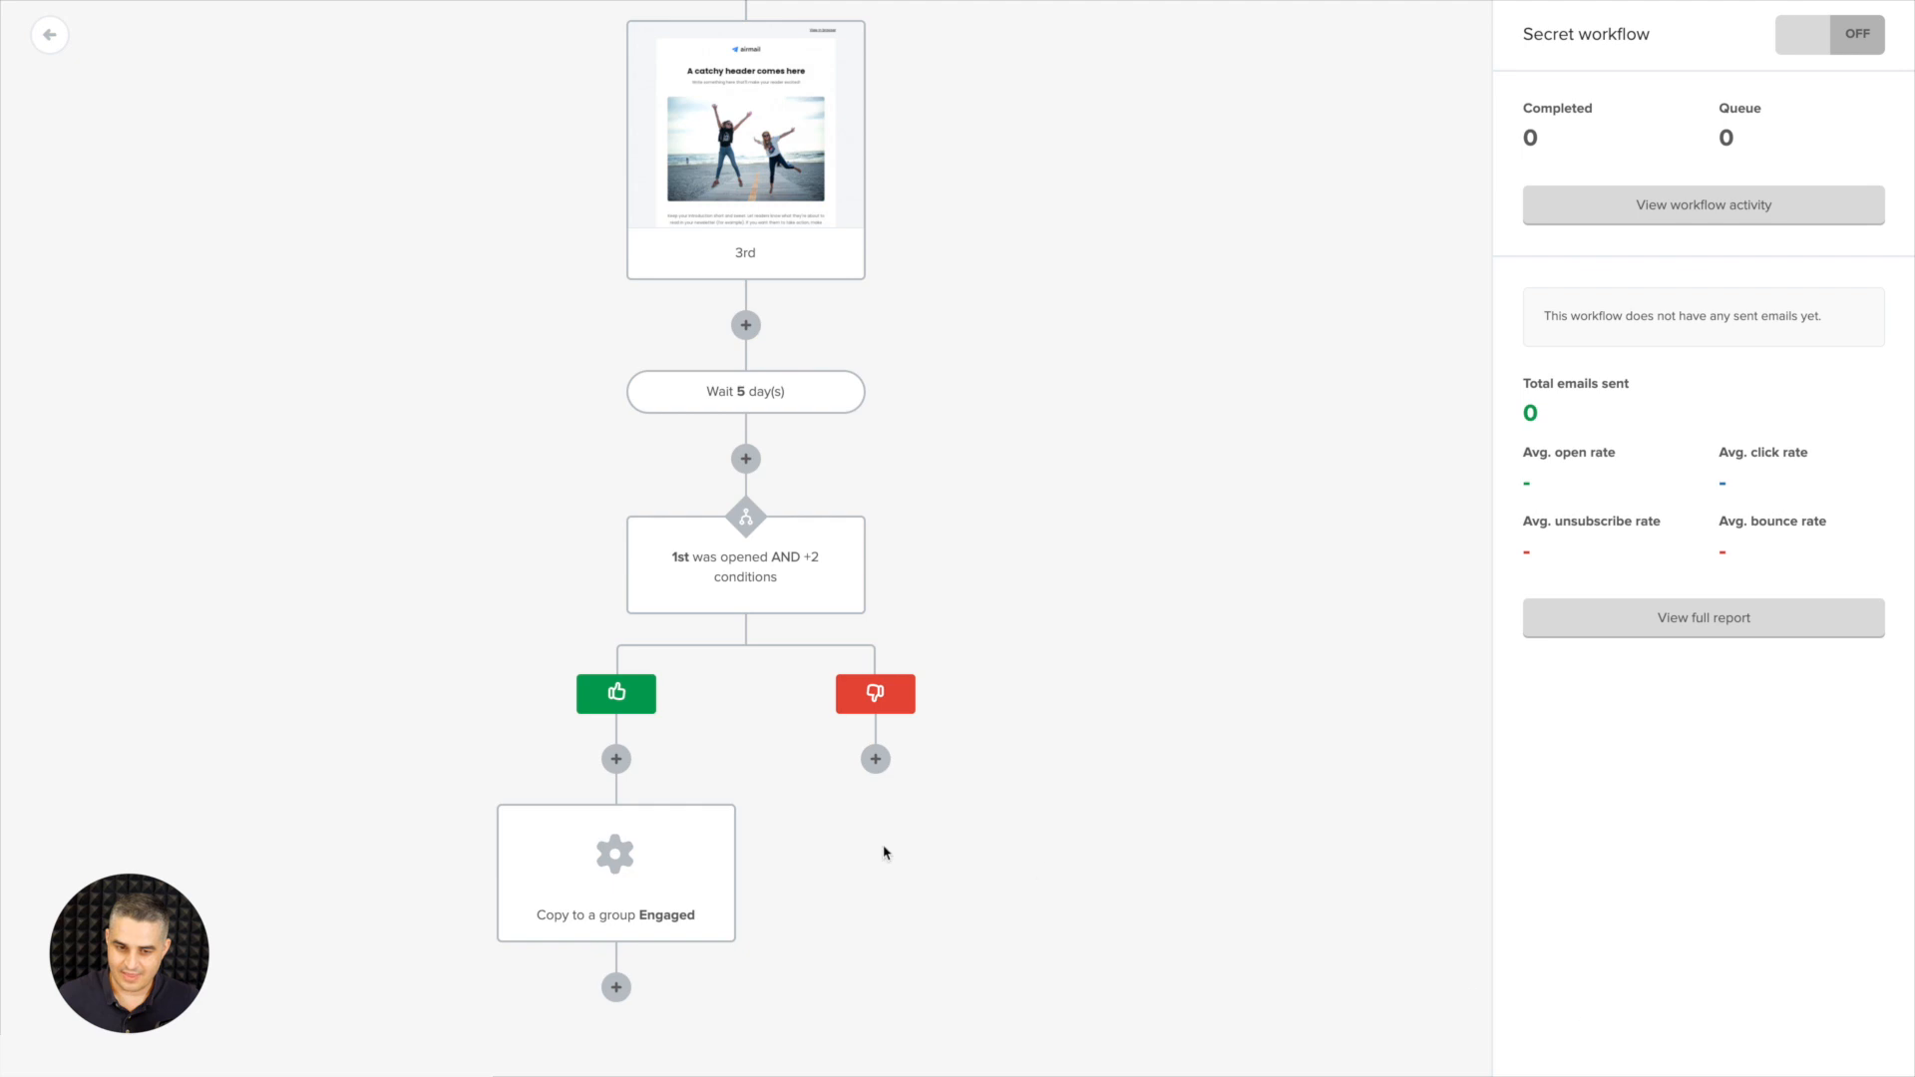
- Add an email step after the copy-to-group action with the subject "Another one"
click(616, 987)
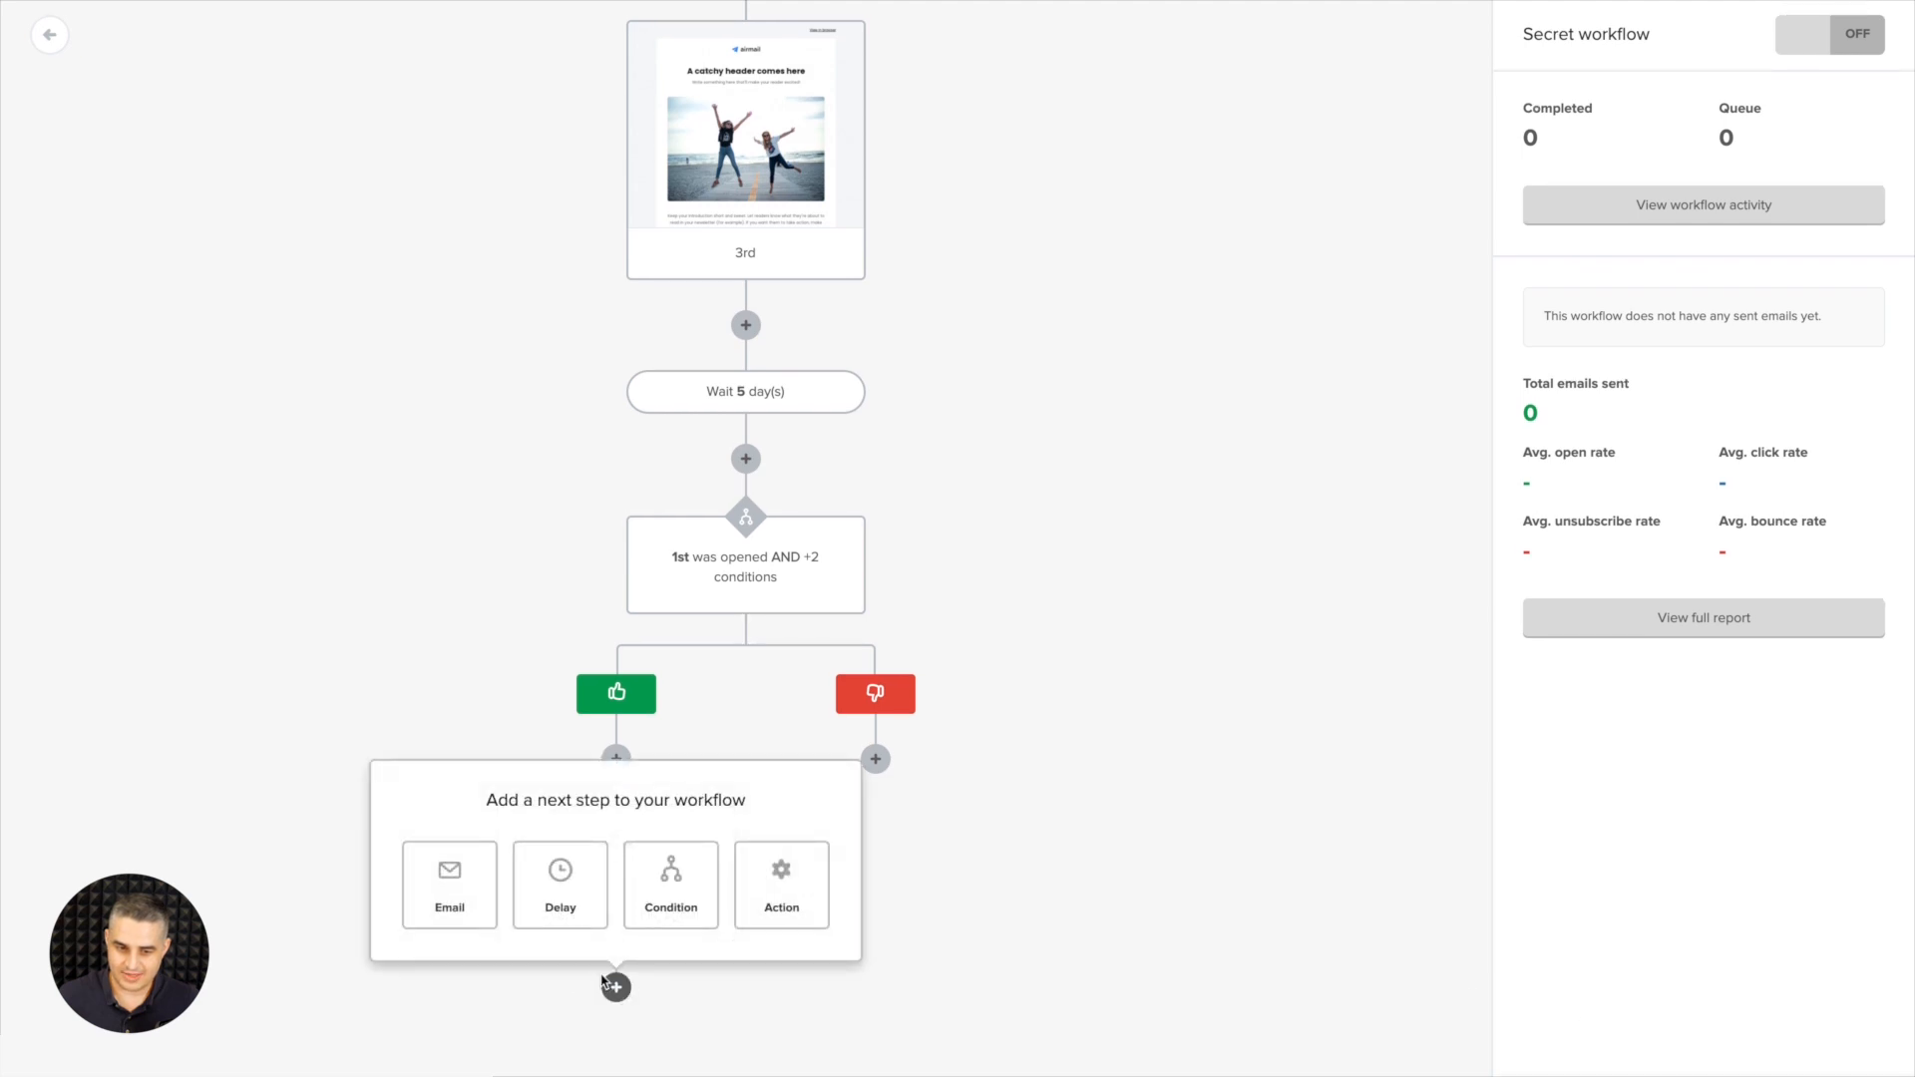
click(444, 905)
click(1607, 152)
text(Another)
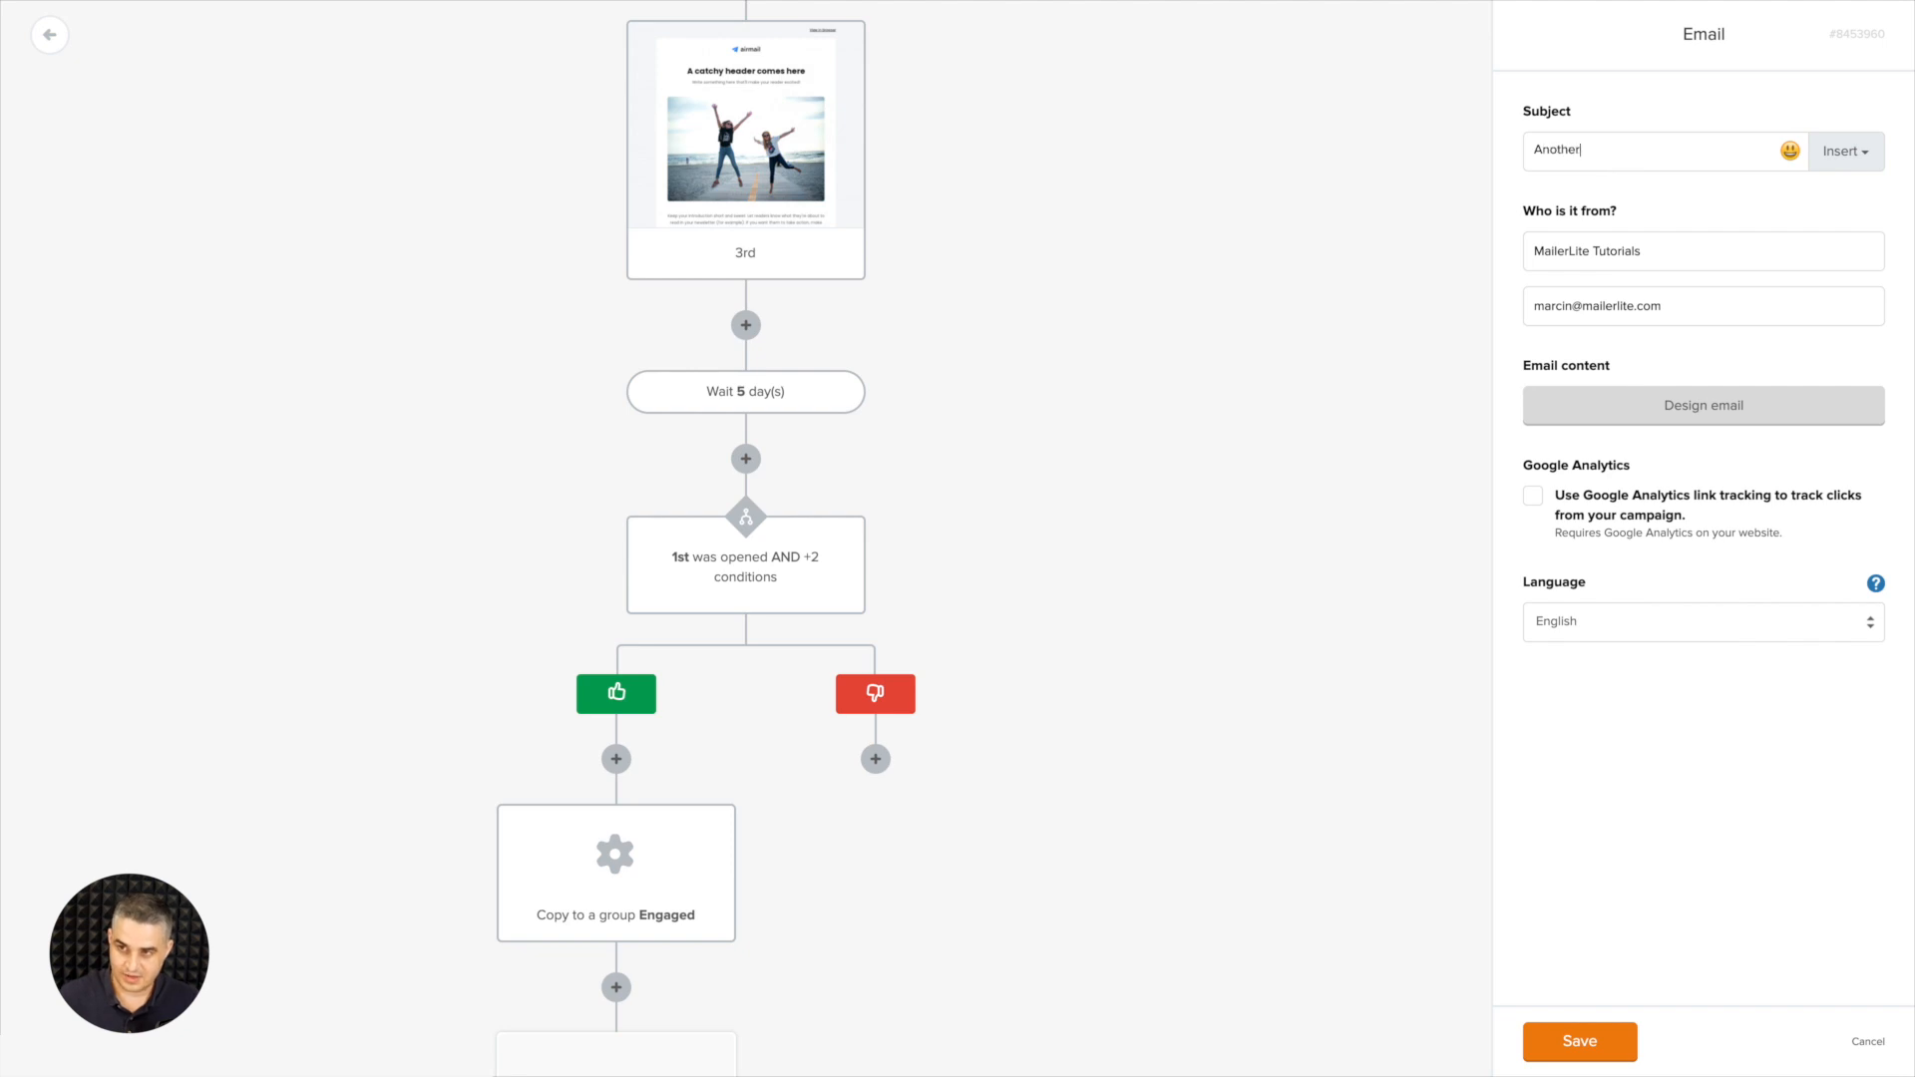
text( one)
- Design the "Another one" email from the "Healthcare tips 2" gallery template and finish editing without changing its content
click(1650, 399)
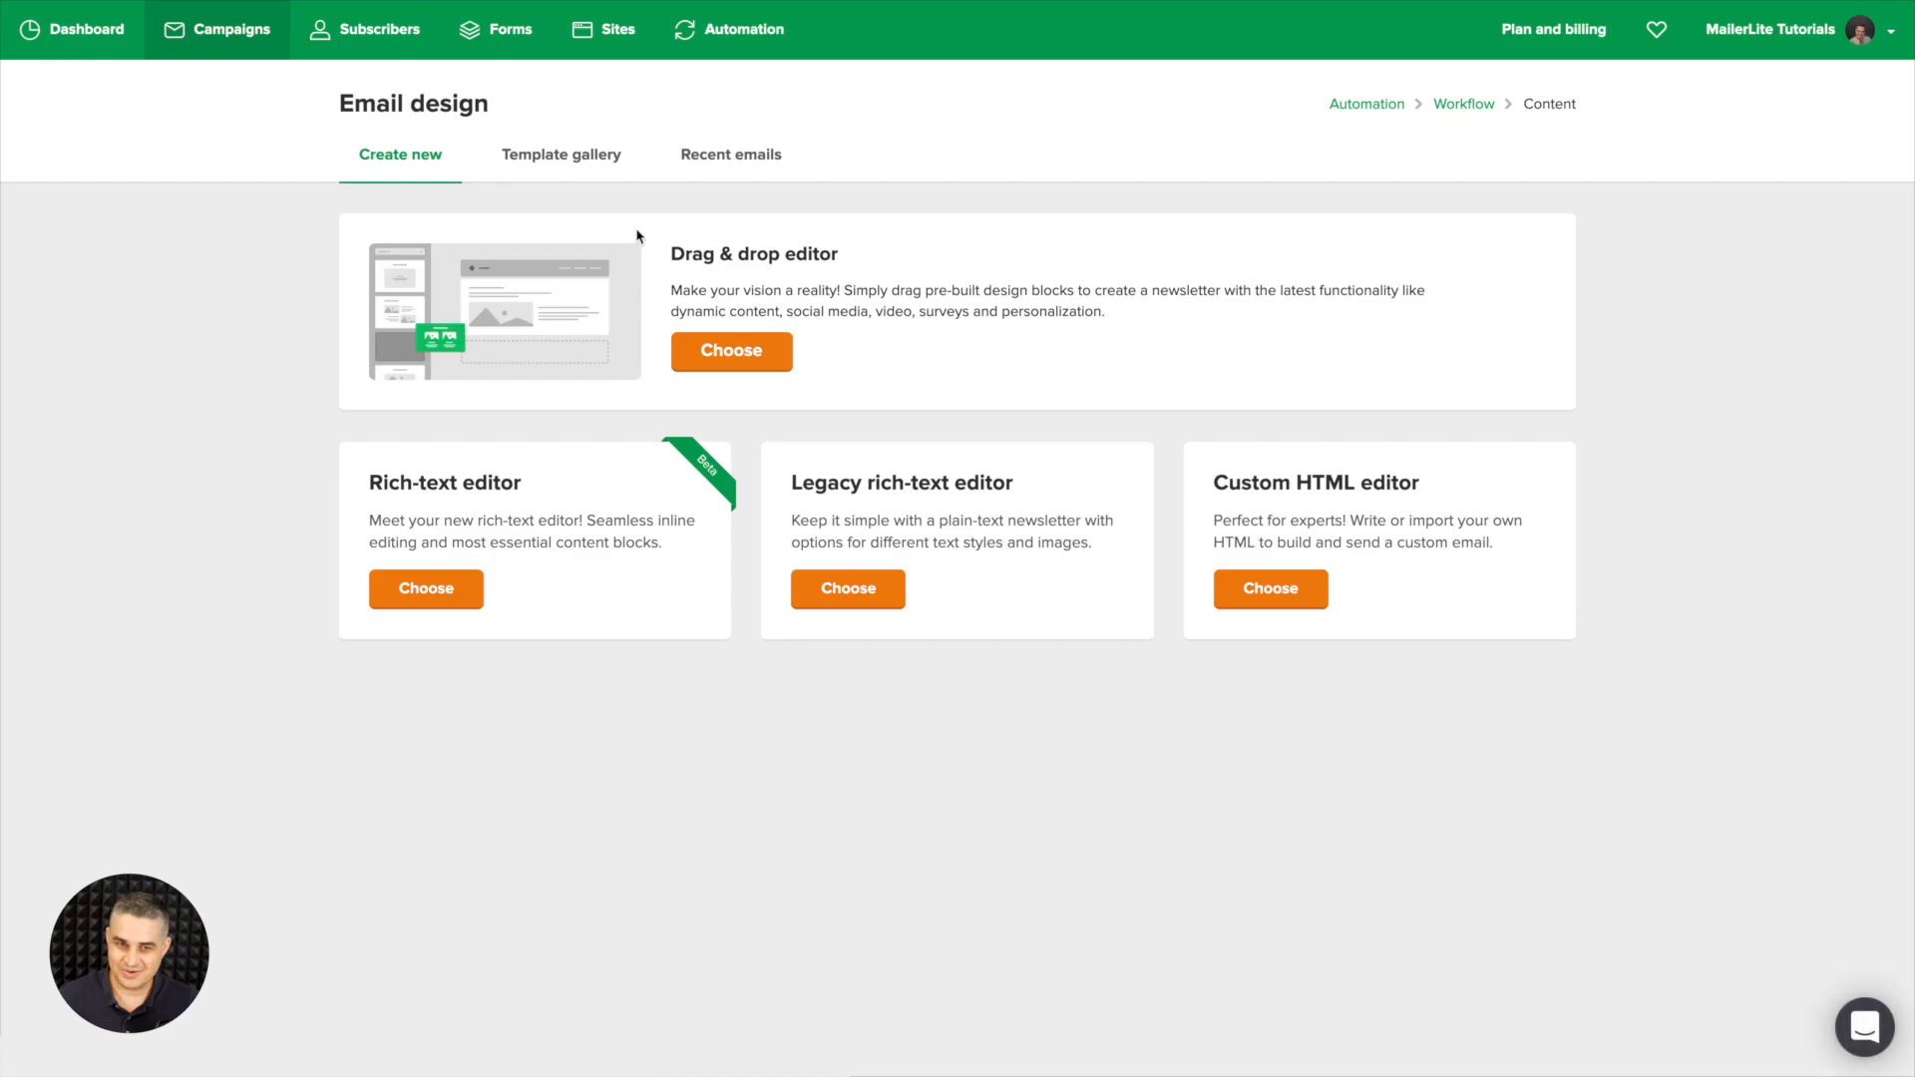
click(577, 160)
mouse_move(1097, 592)
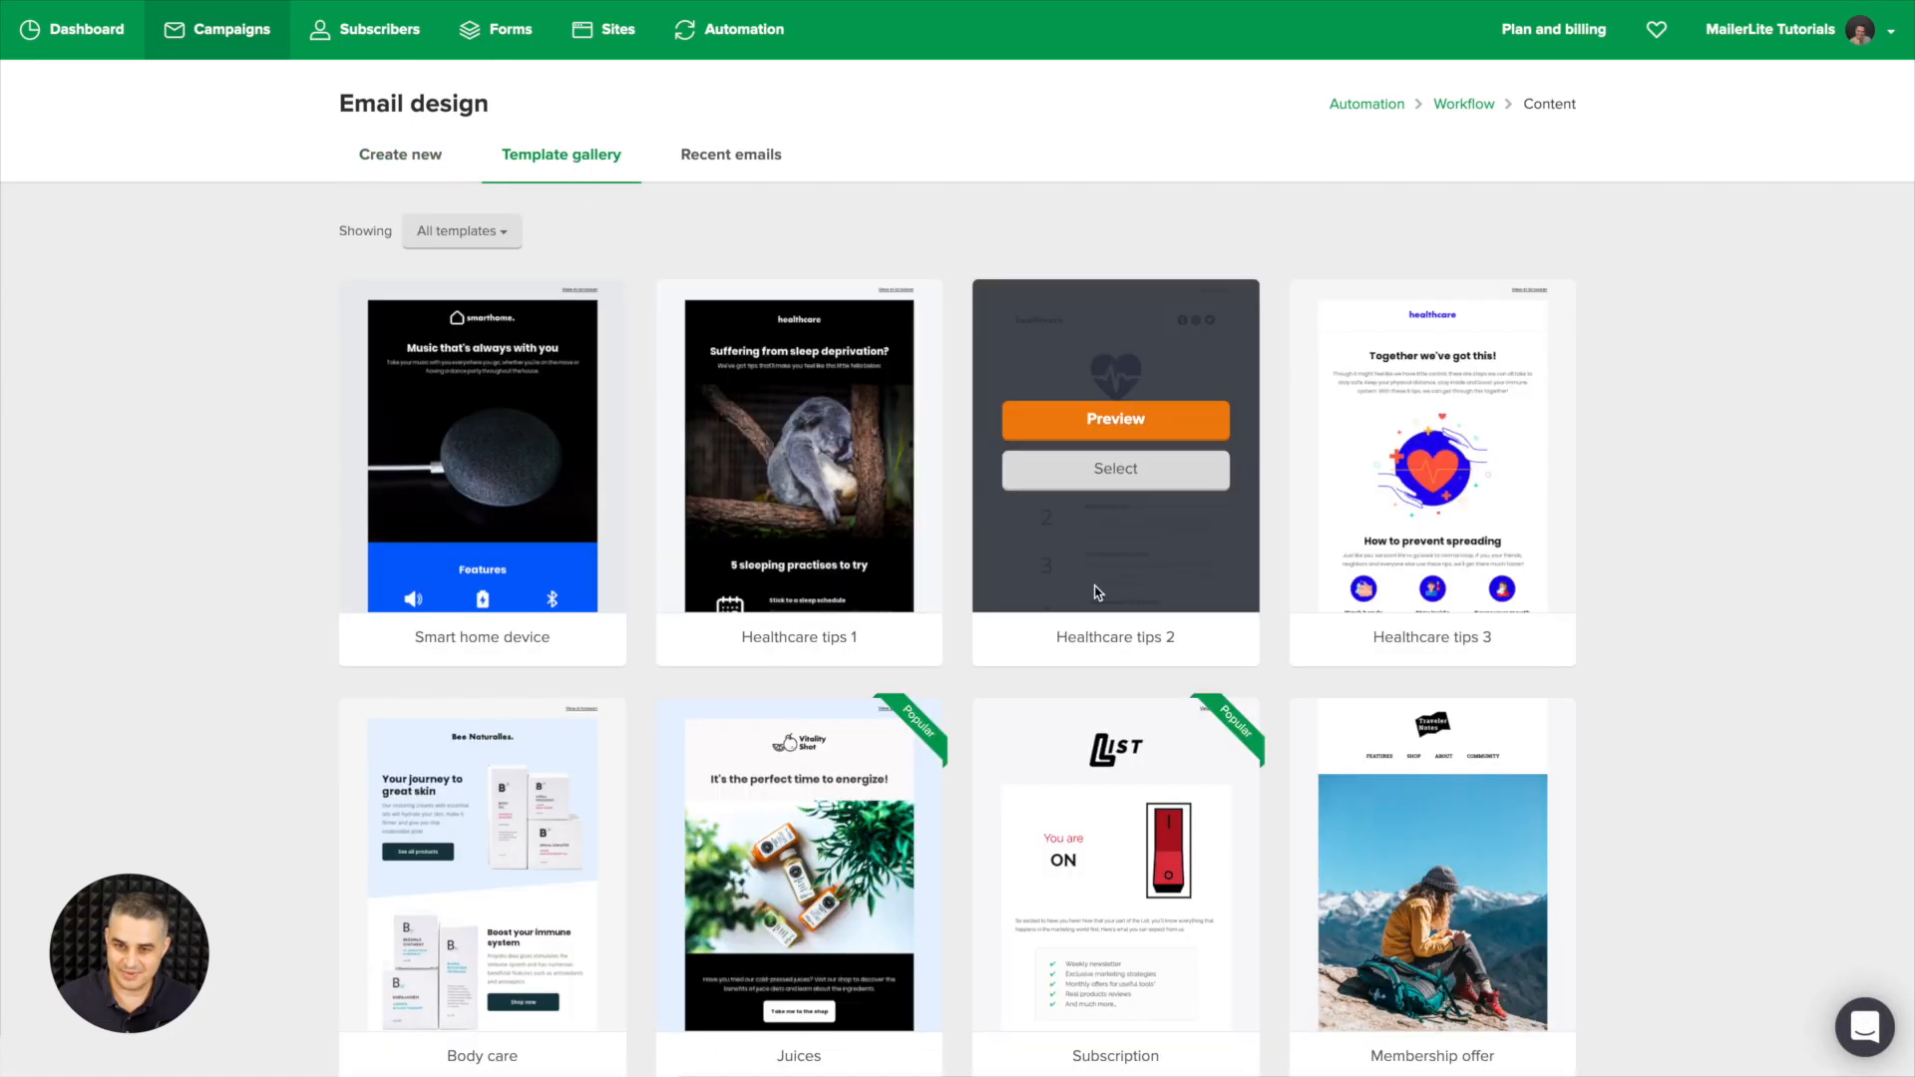
click(1150, 483)
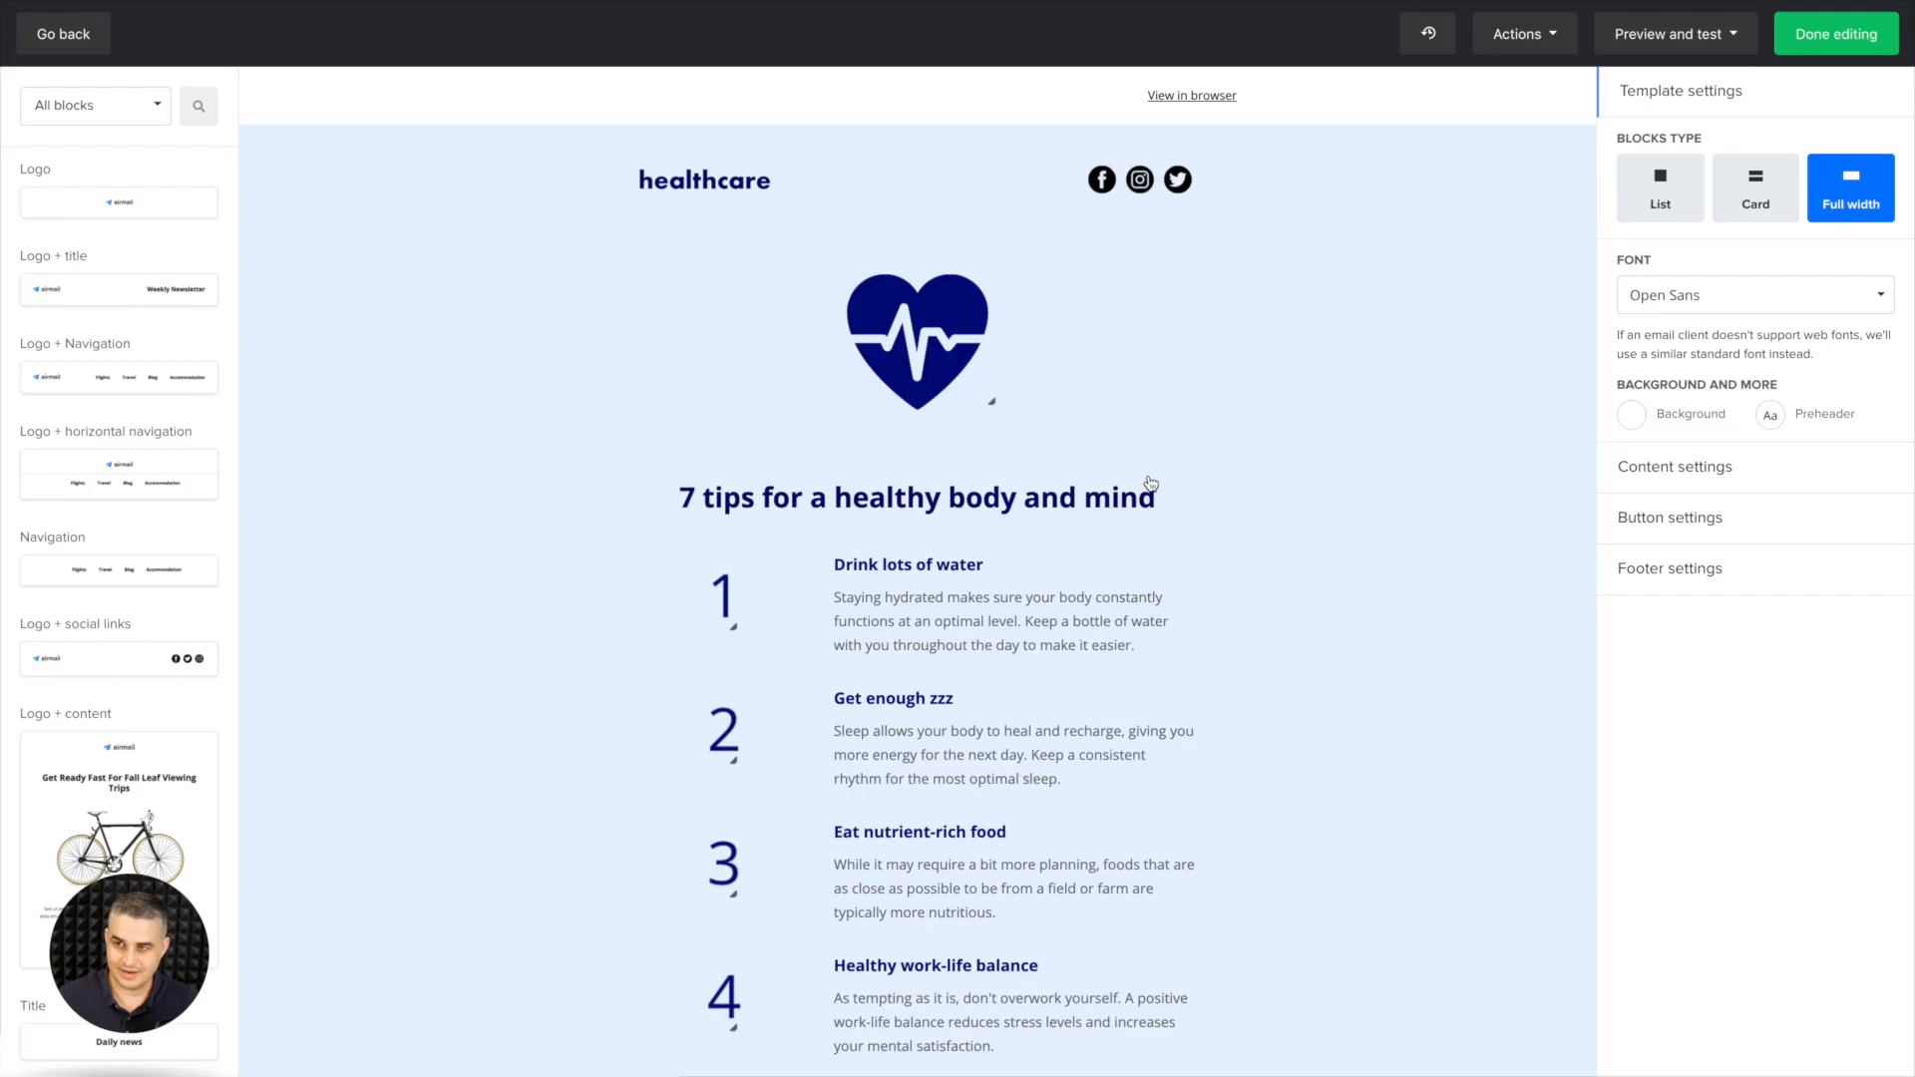
click(1835, 38)
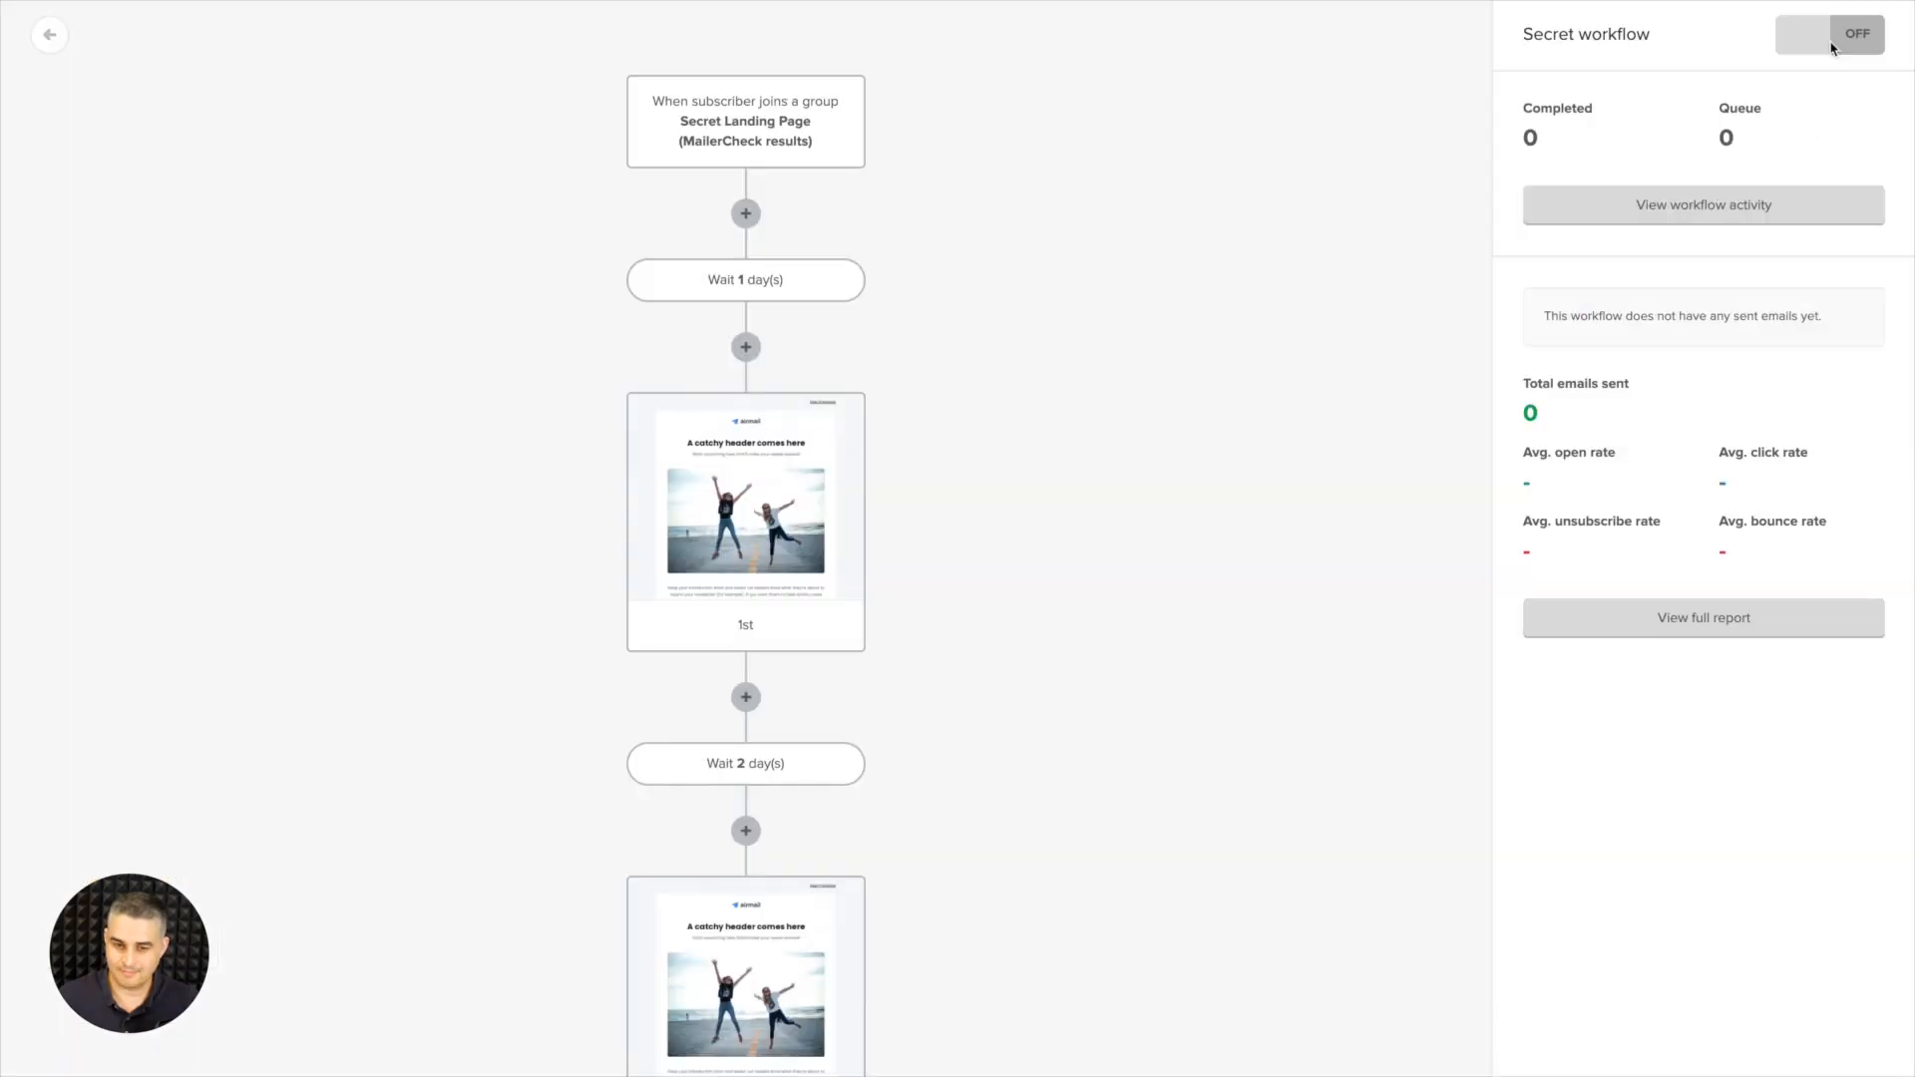
- Add an action to the condition's thumbs-down branch that marks subscribers as unsubscribed, and save it
scroll(1082, 611, down, 12)
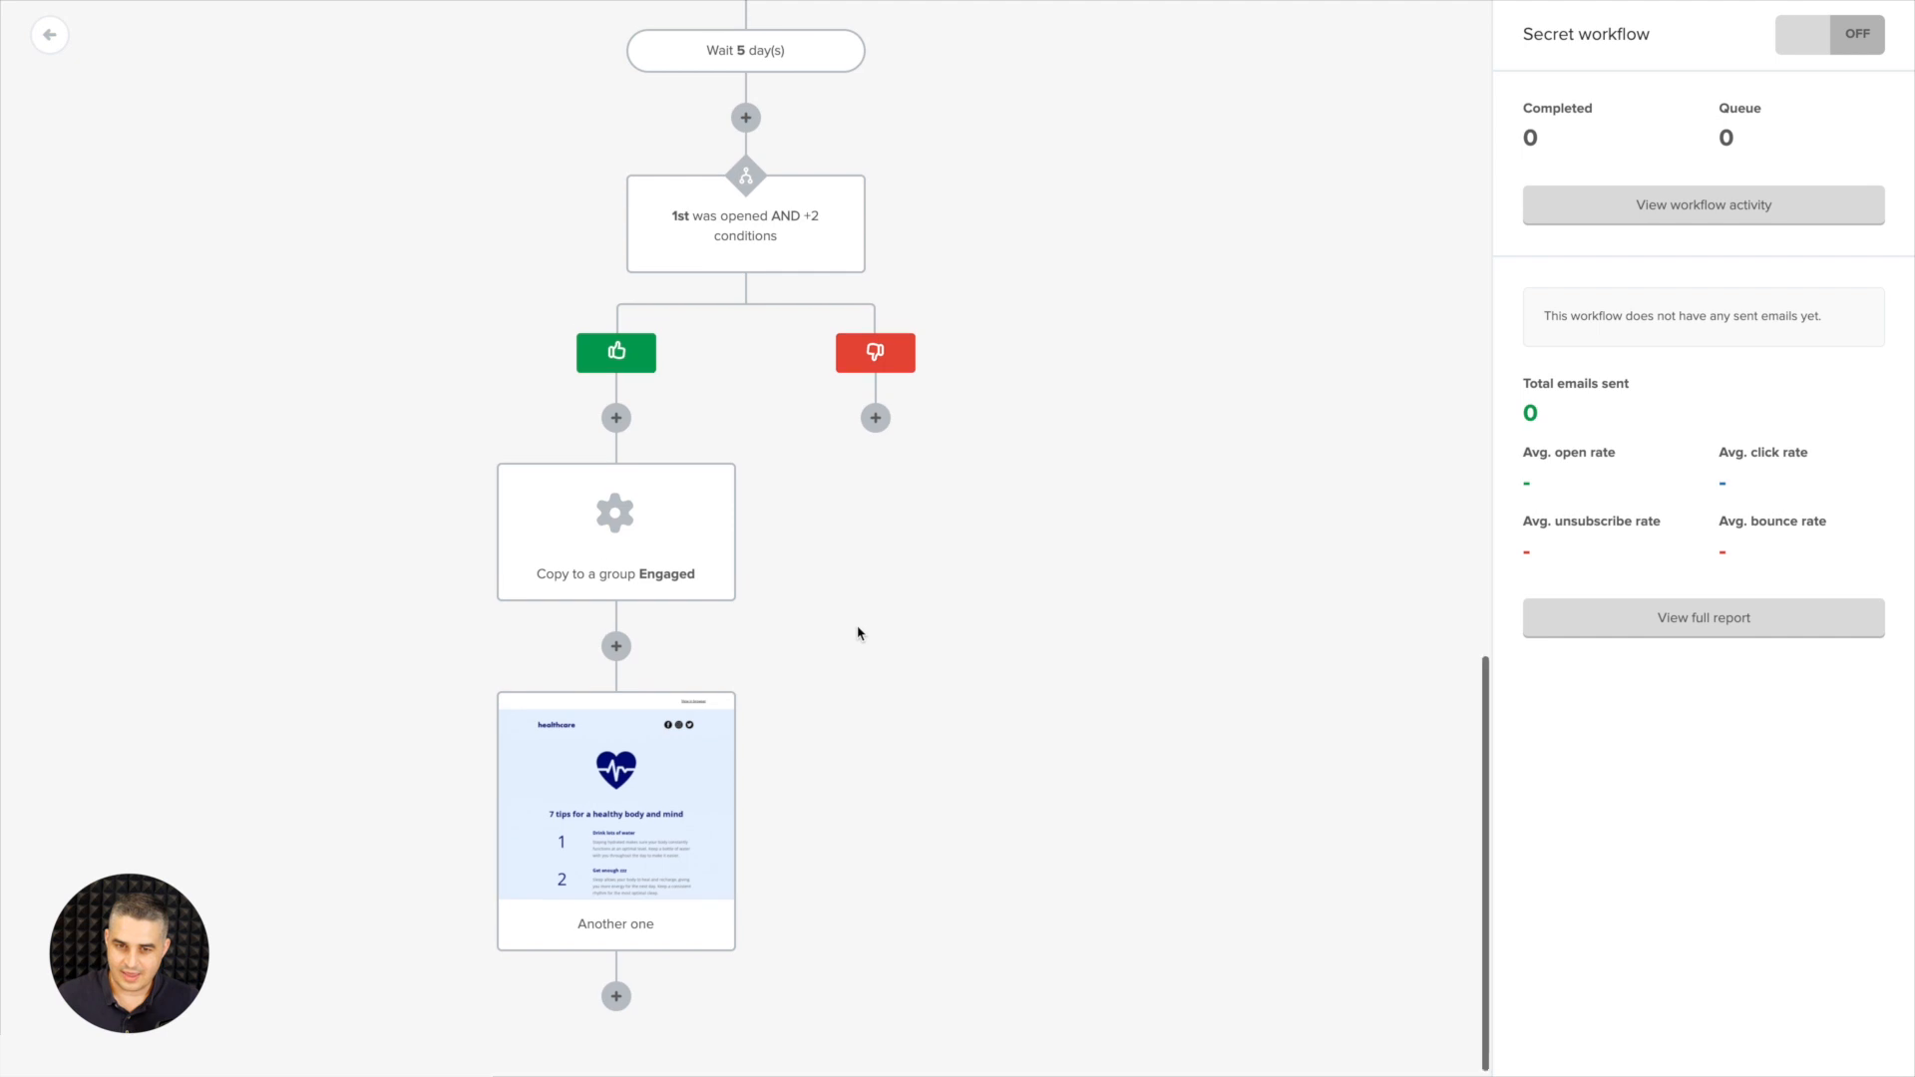
scroll(858, 632, up, 1)
click(875, 409)
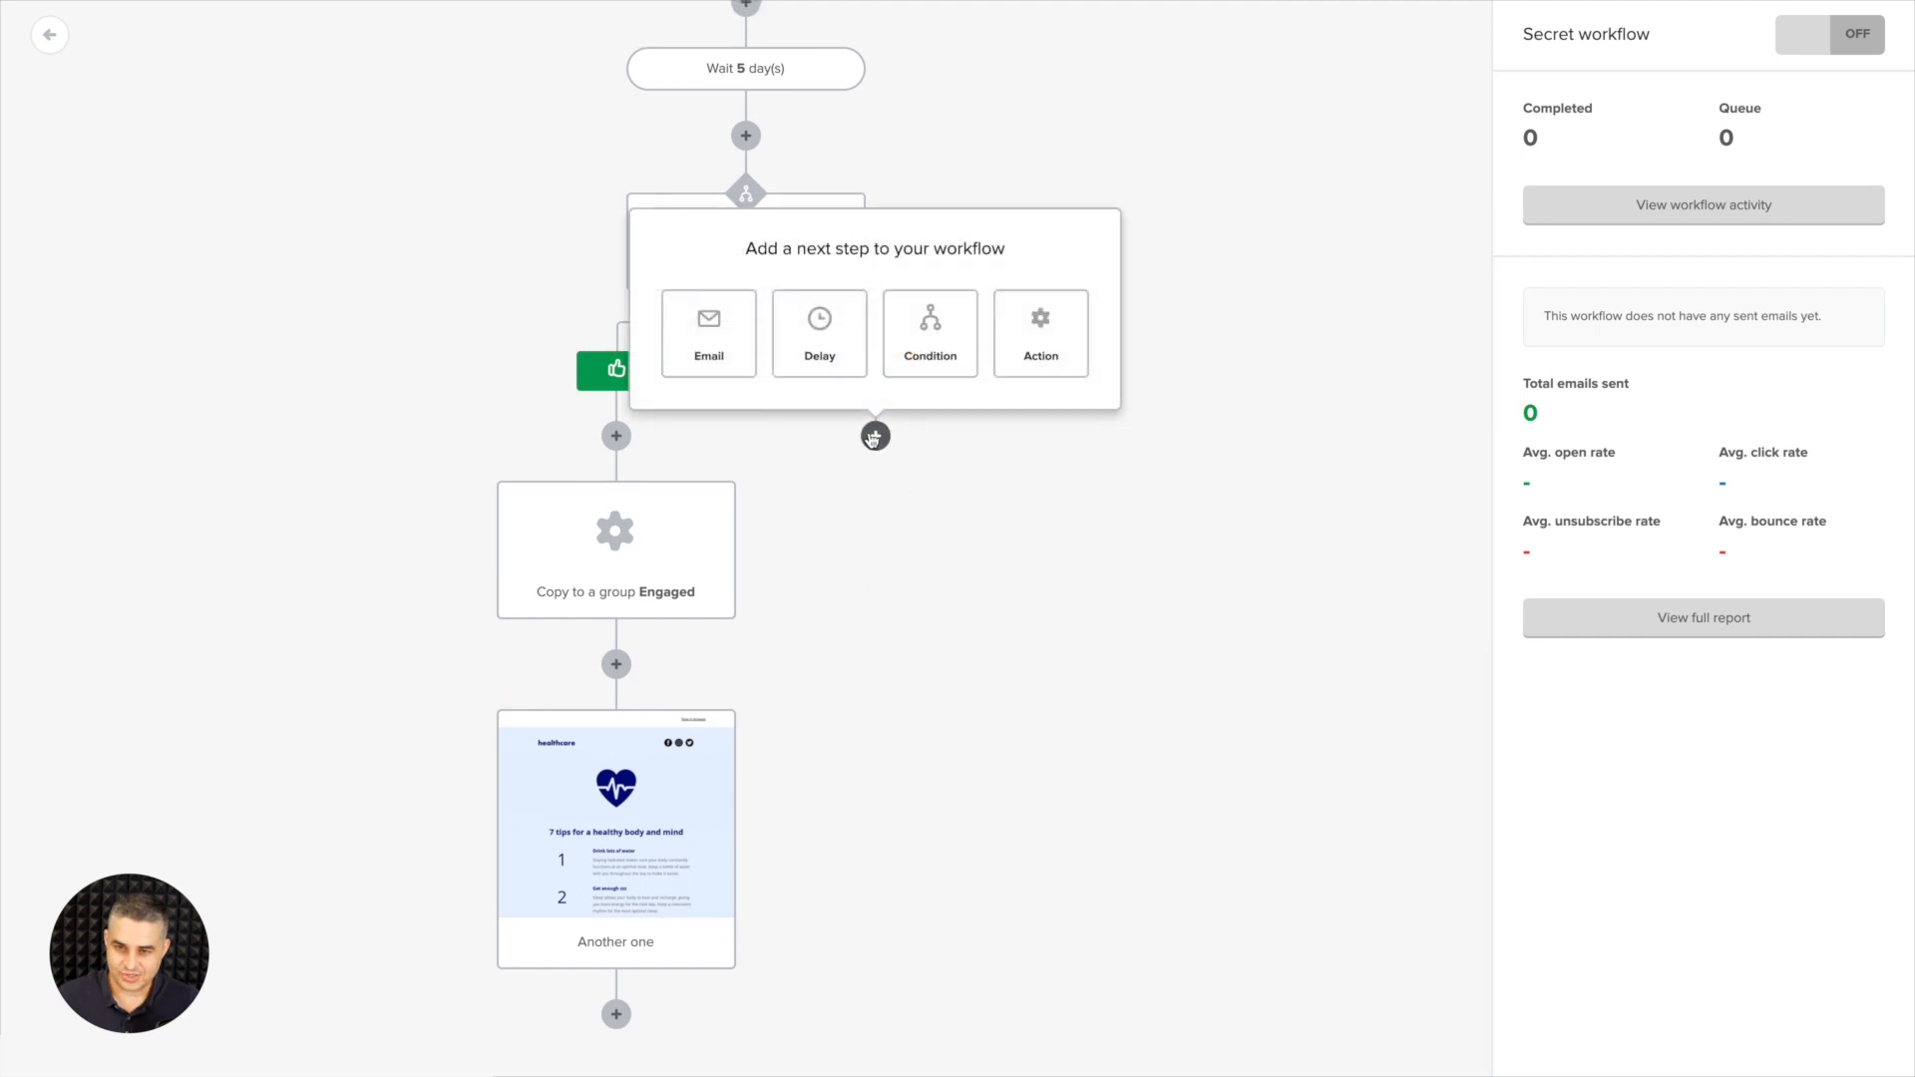
click(1028, 351)
click(1637, 205)
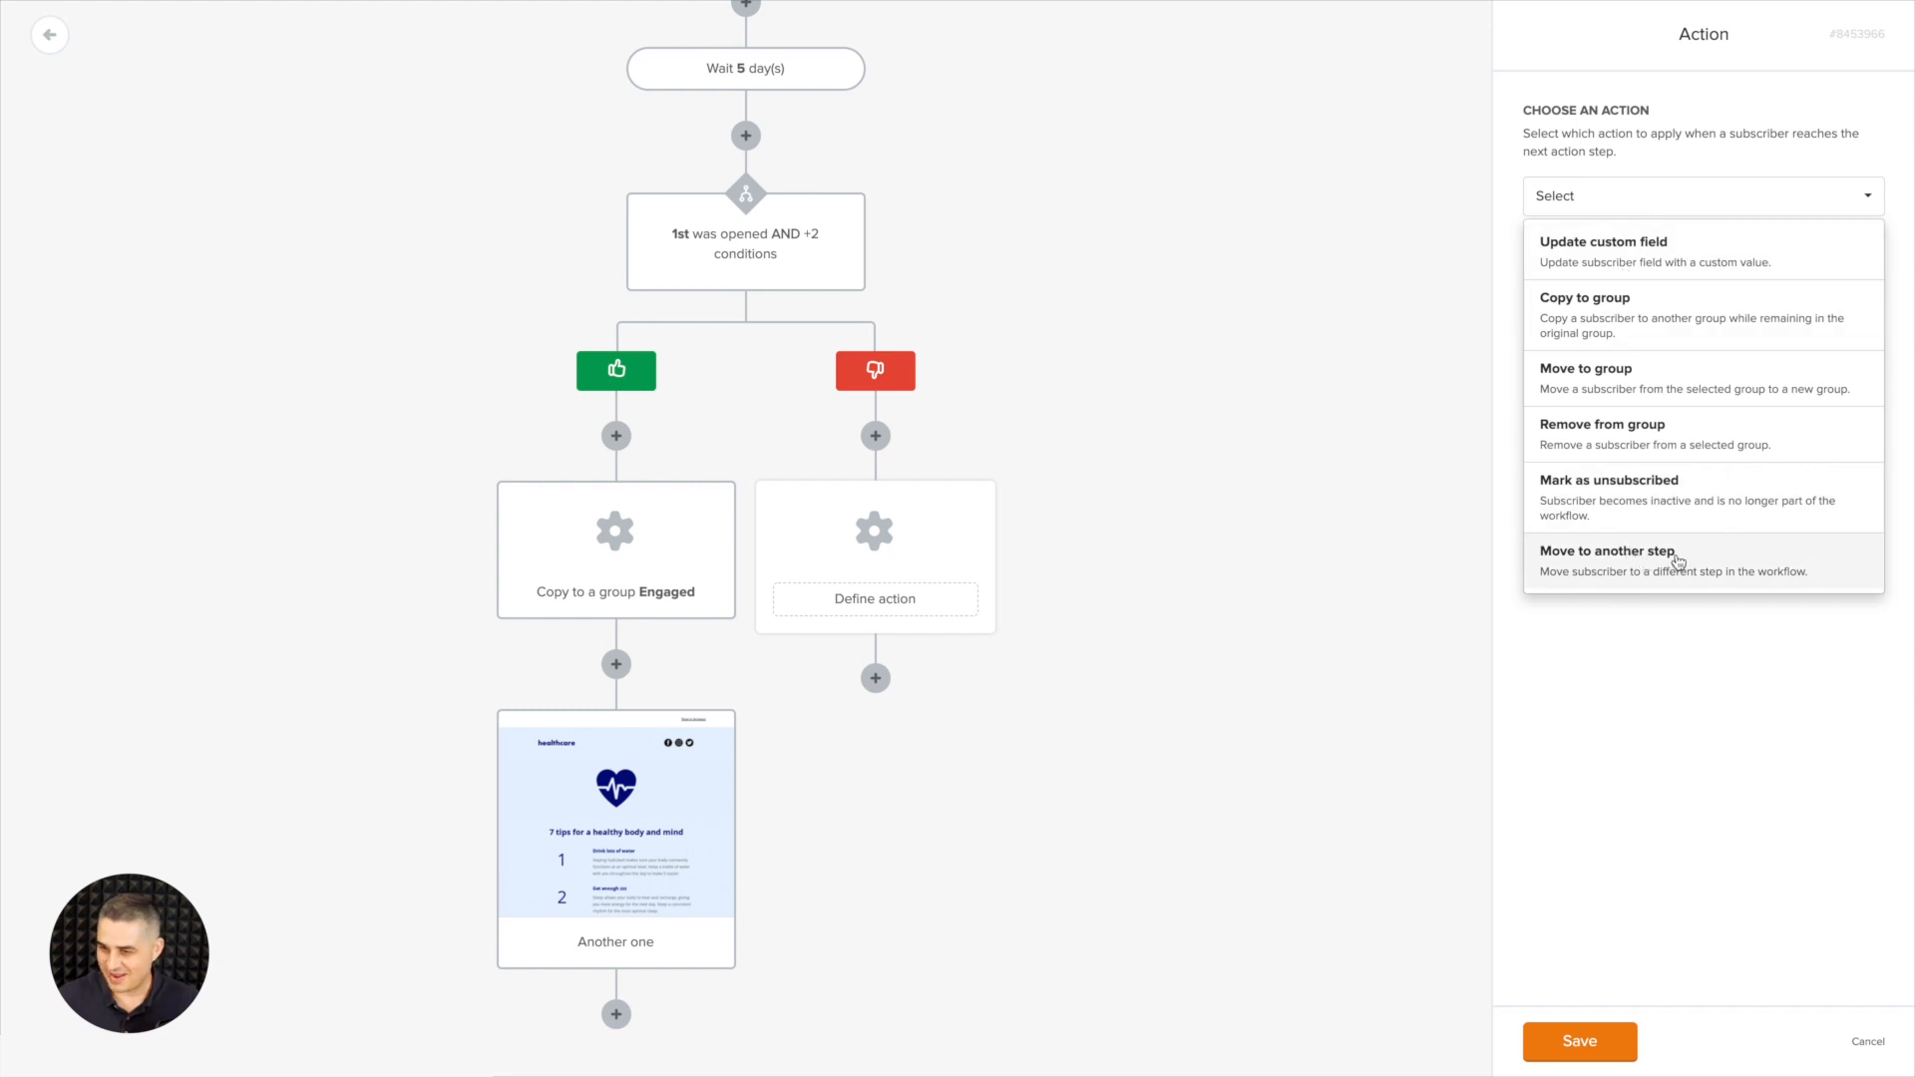
click(1637, 507)
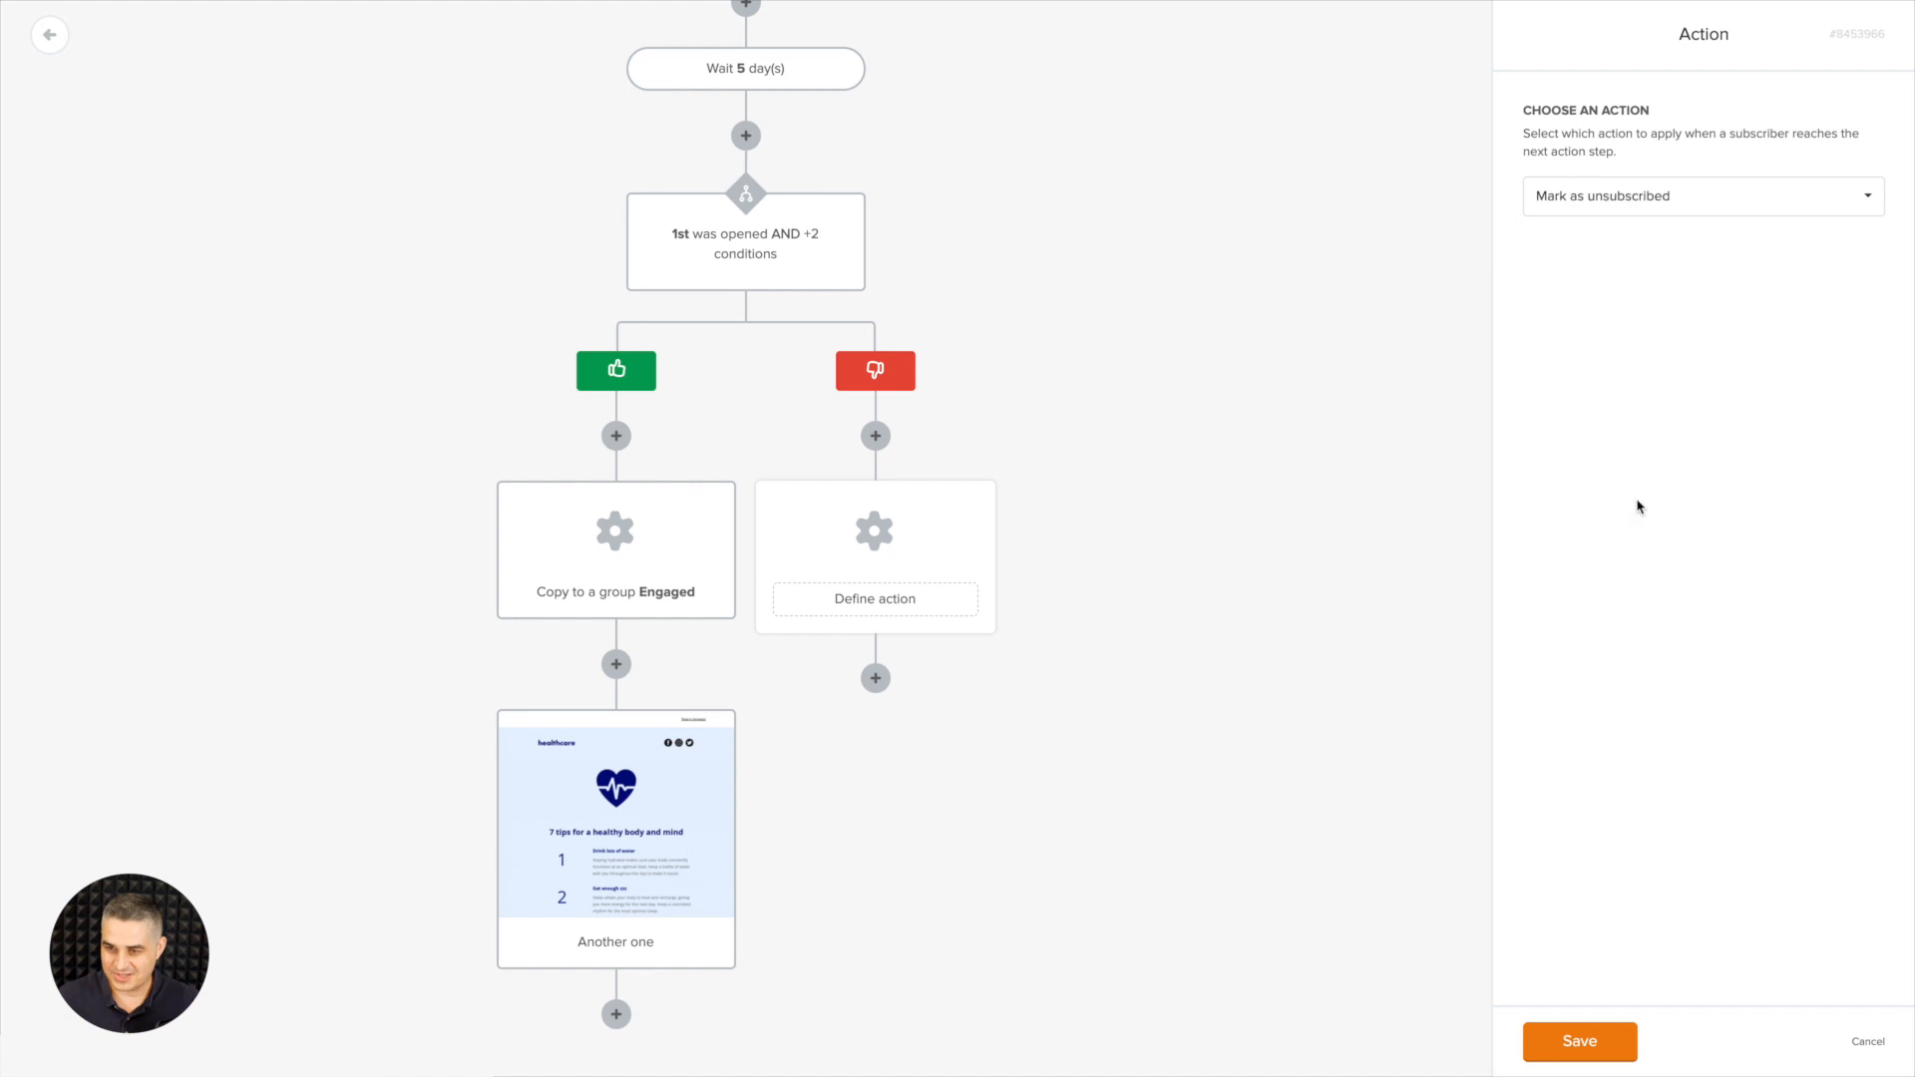
scroll(1115, 682, up, 10)
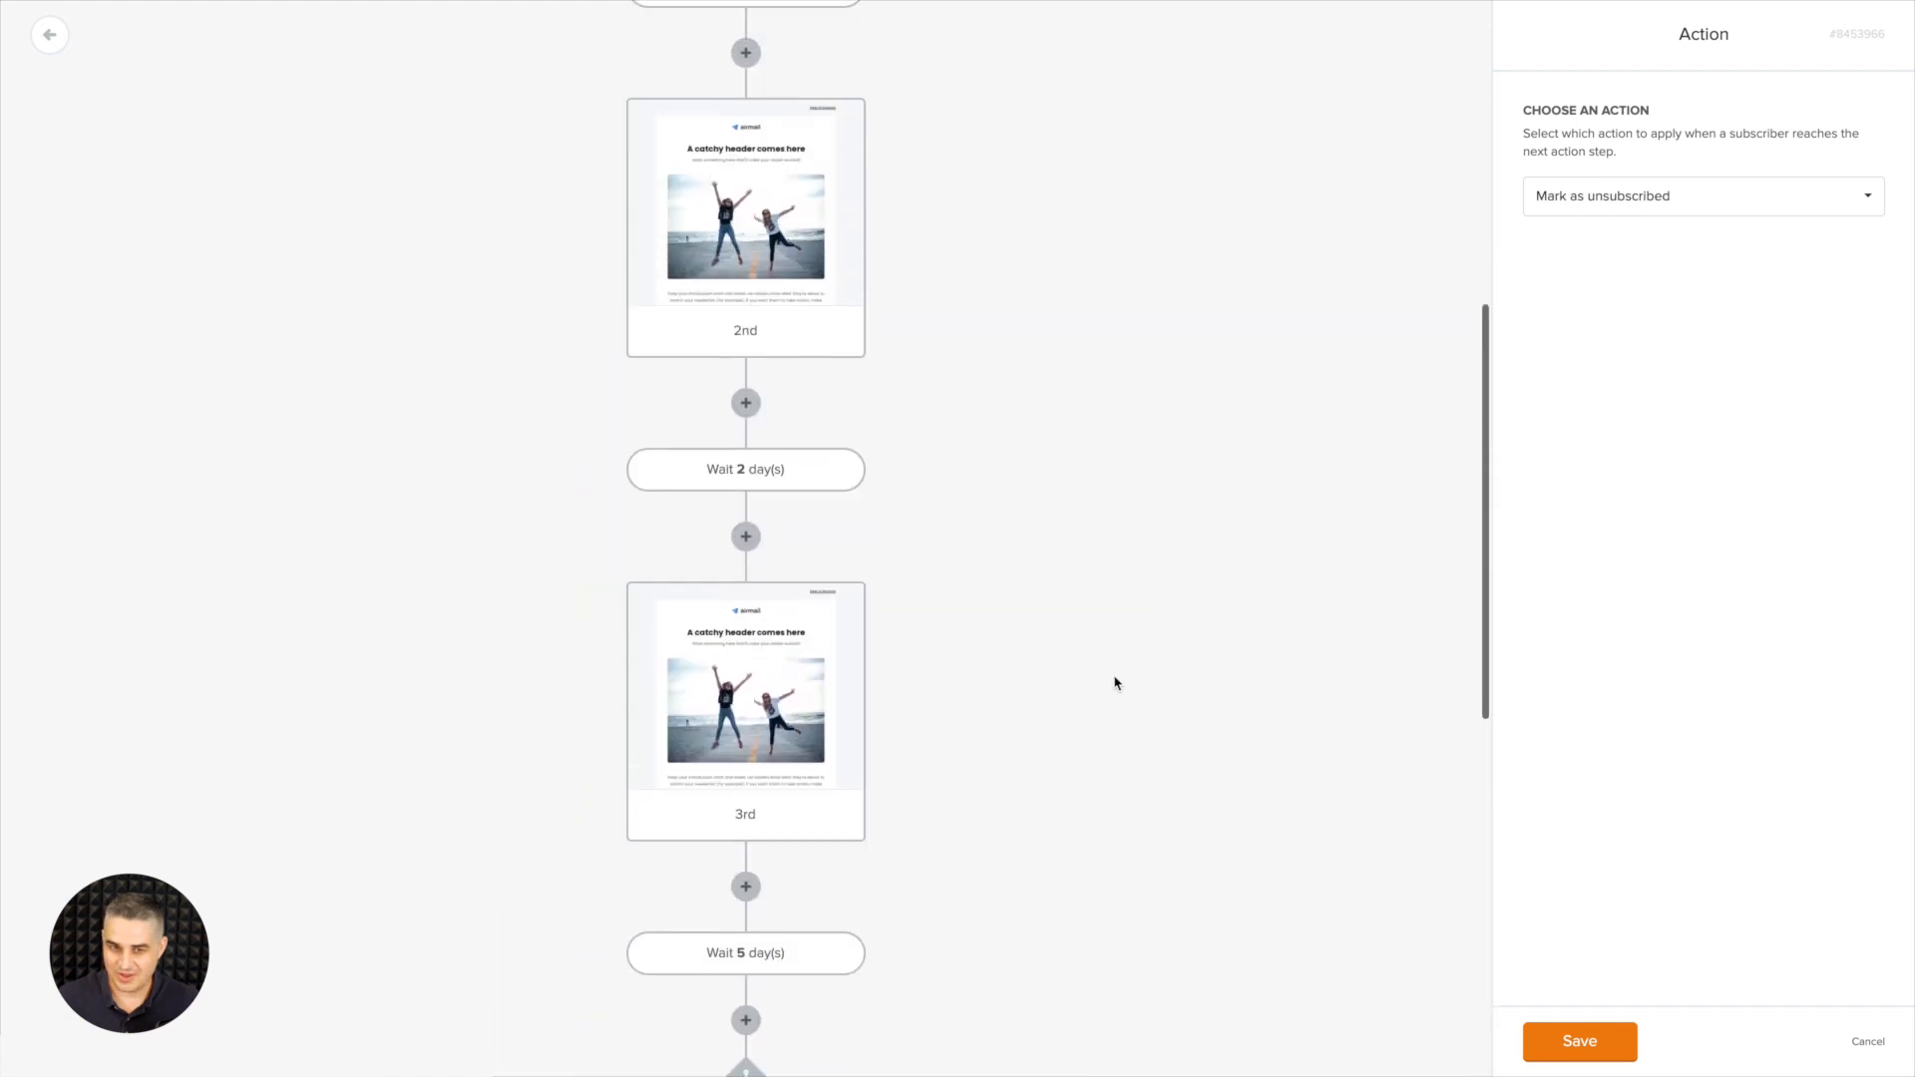
scroll(1115, 682, down, 8)
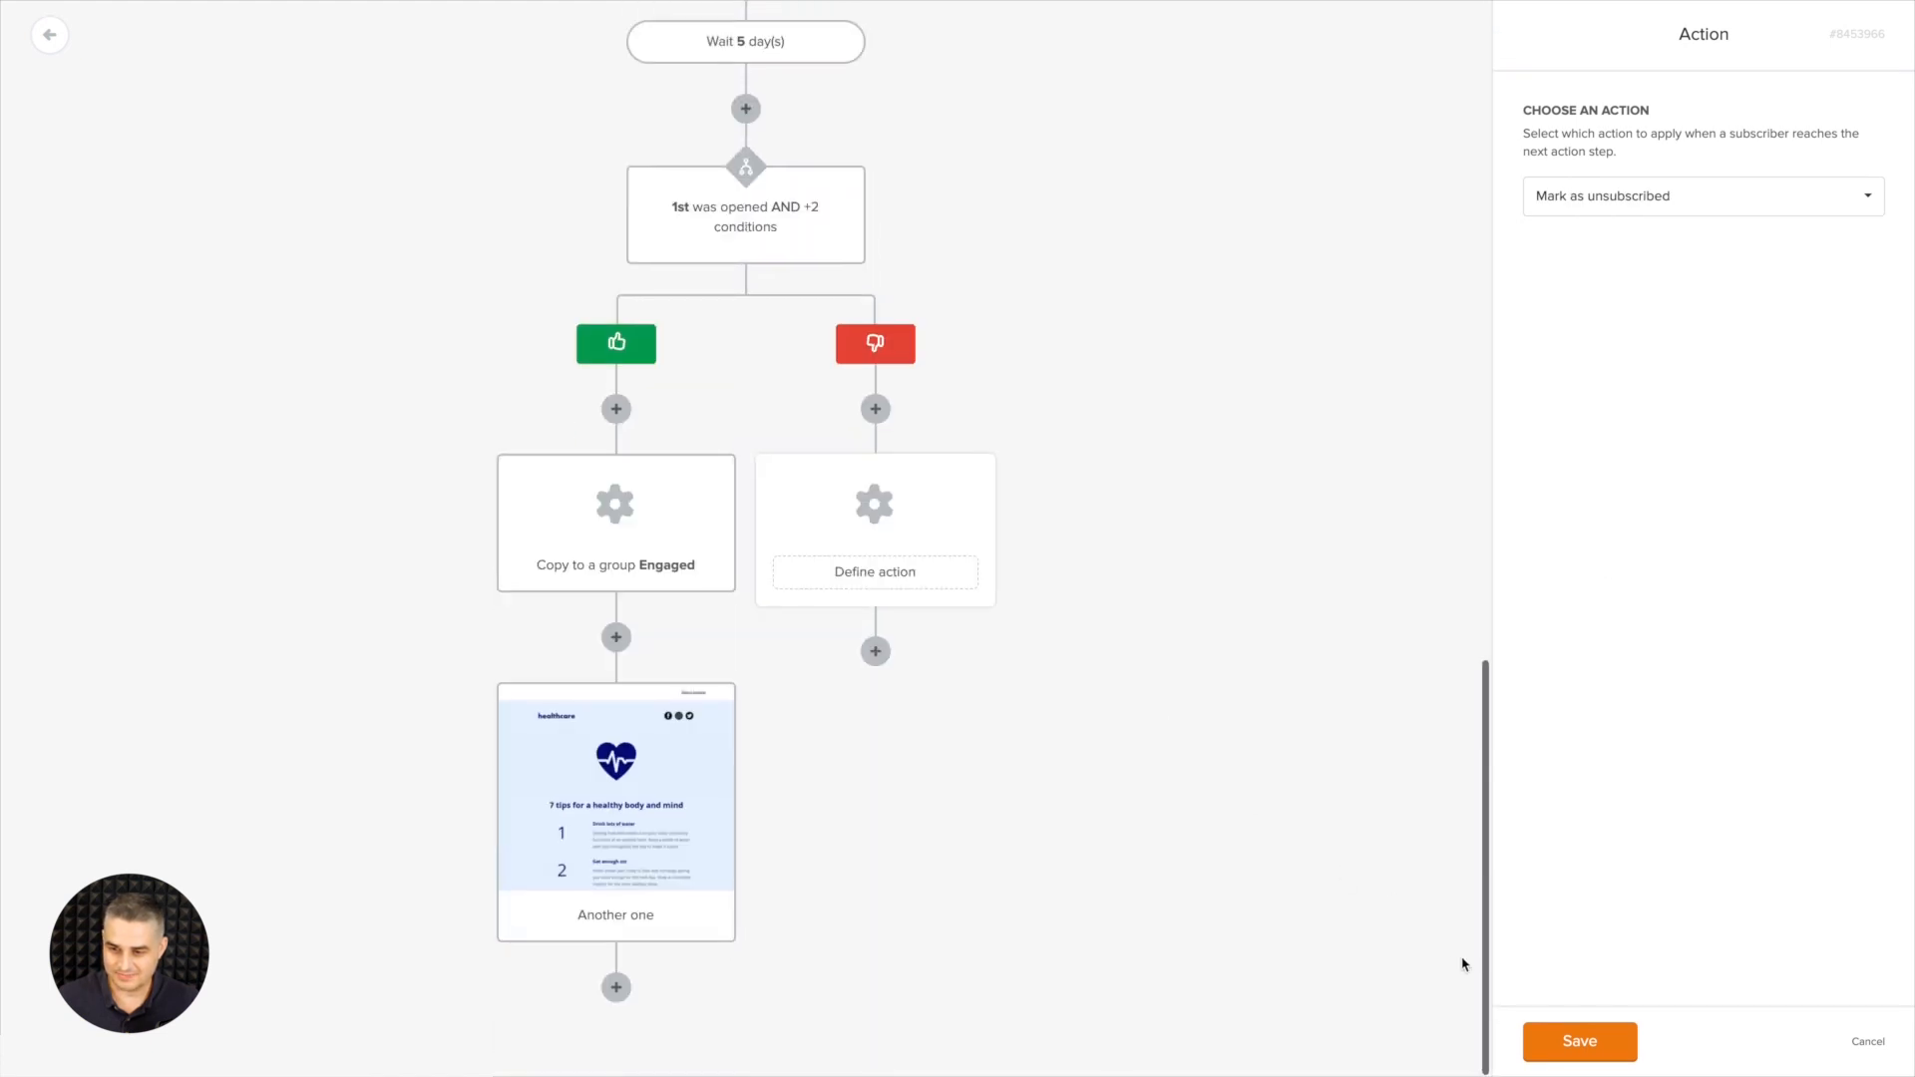
click(1561, 1040)
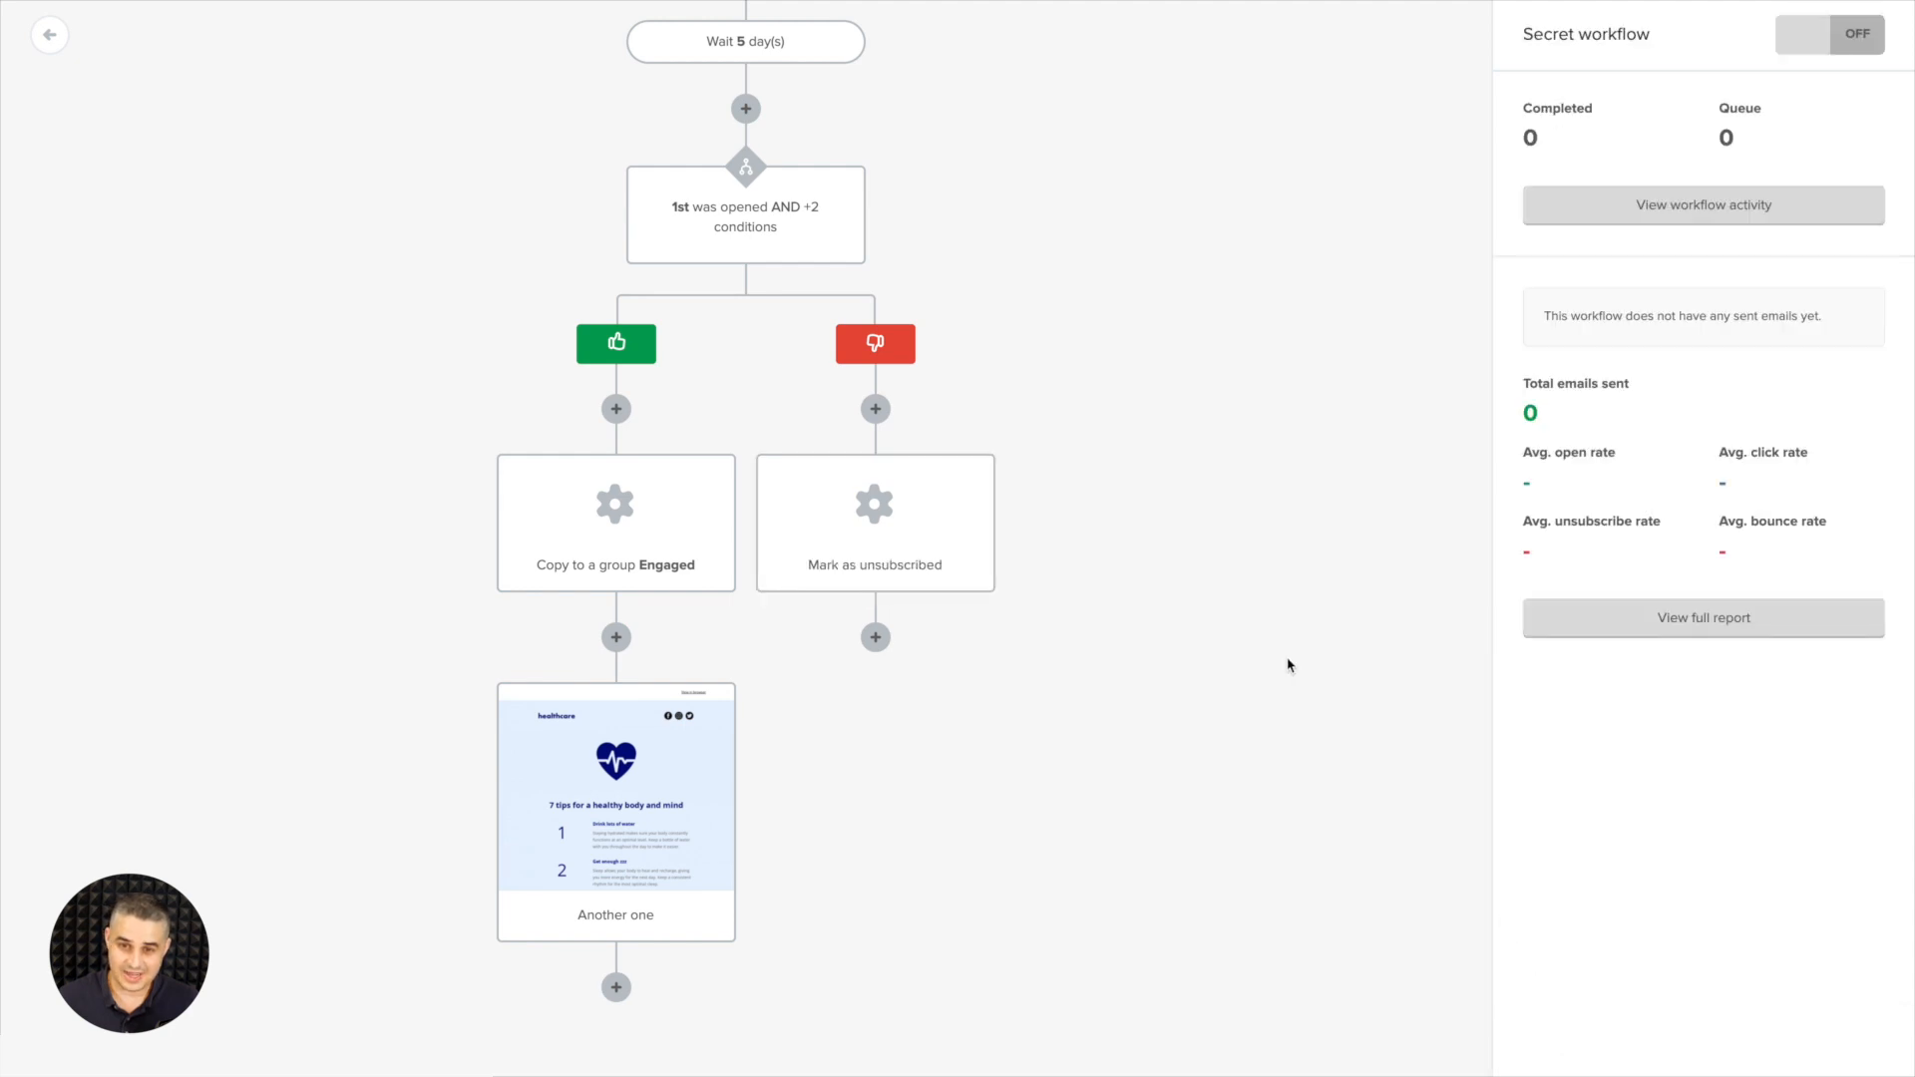
- Insert a 2-day delay before the "Mark as unsubscribed" action and save it
click(876, 409)
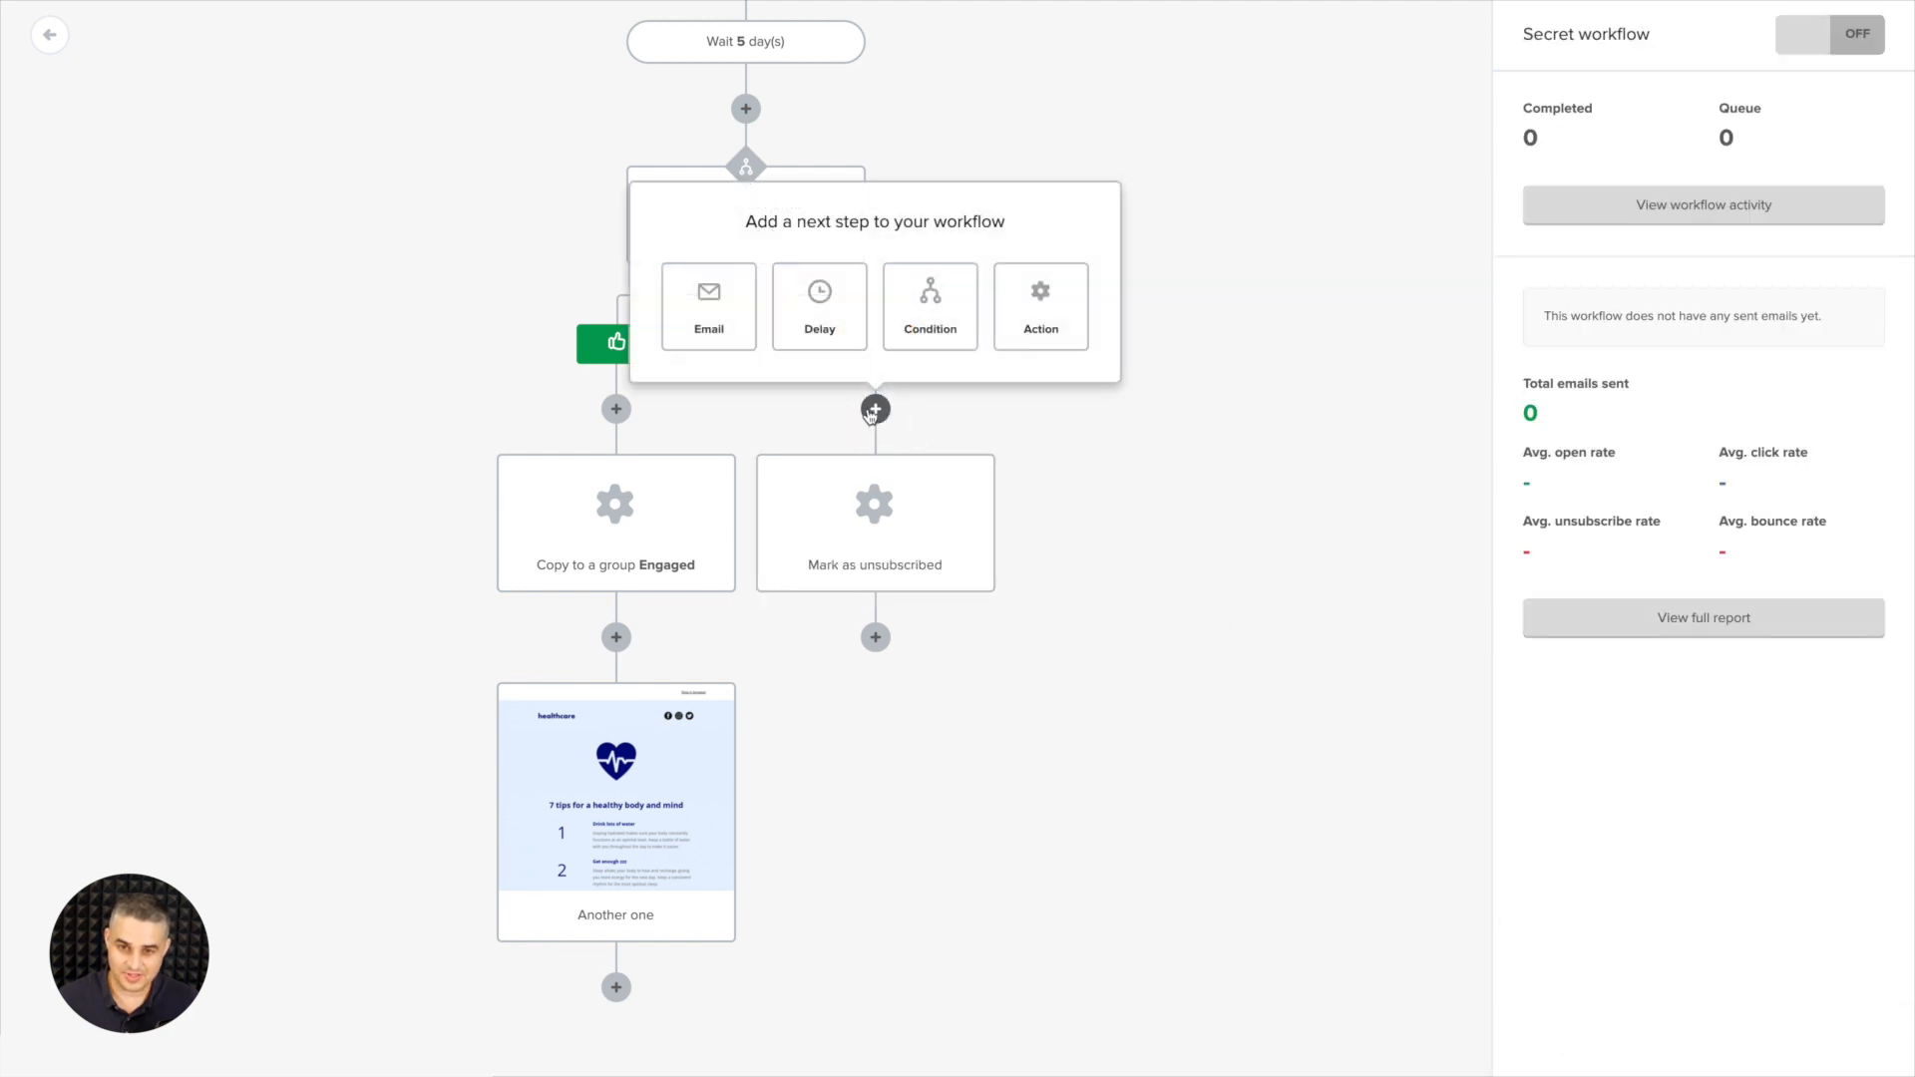
click(824, 319)
click(1551, 155)
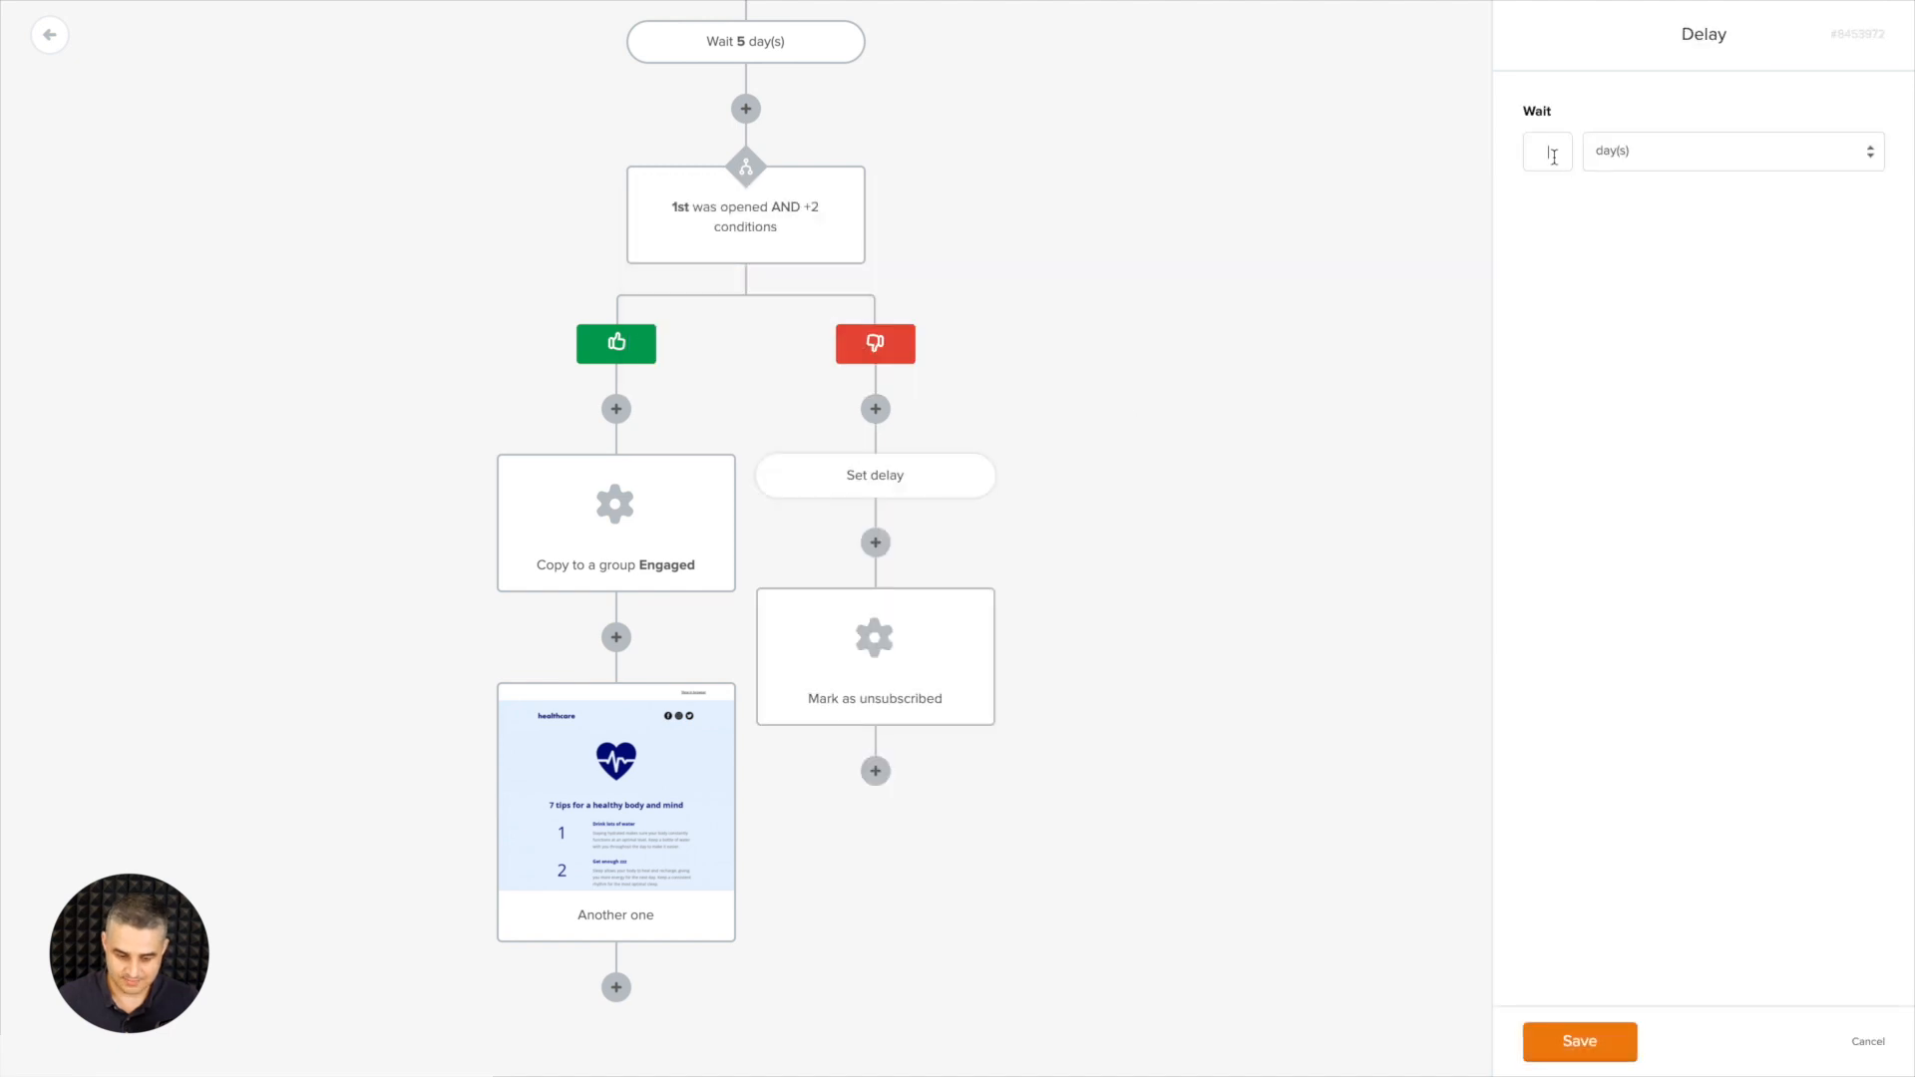
click(1572, 1039)
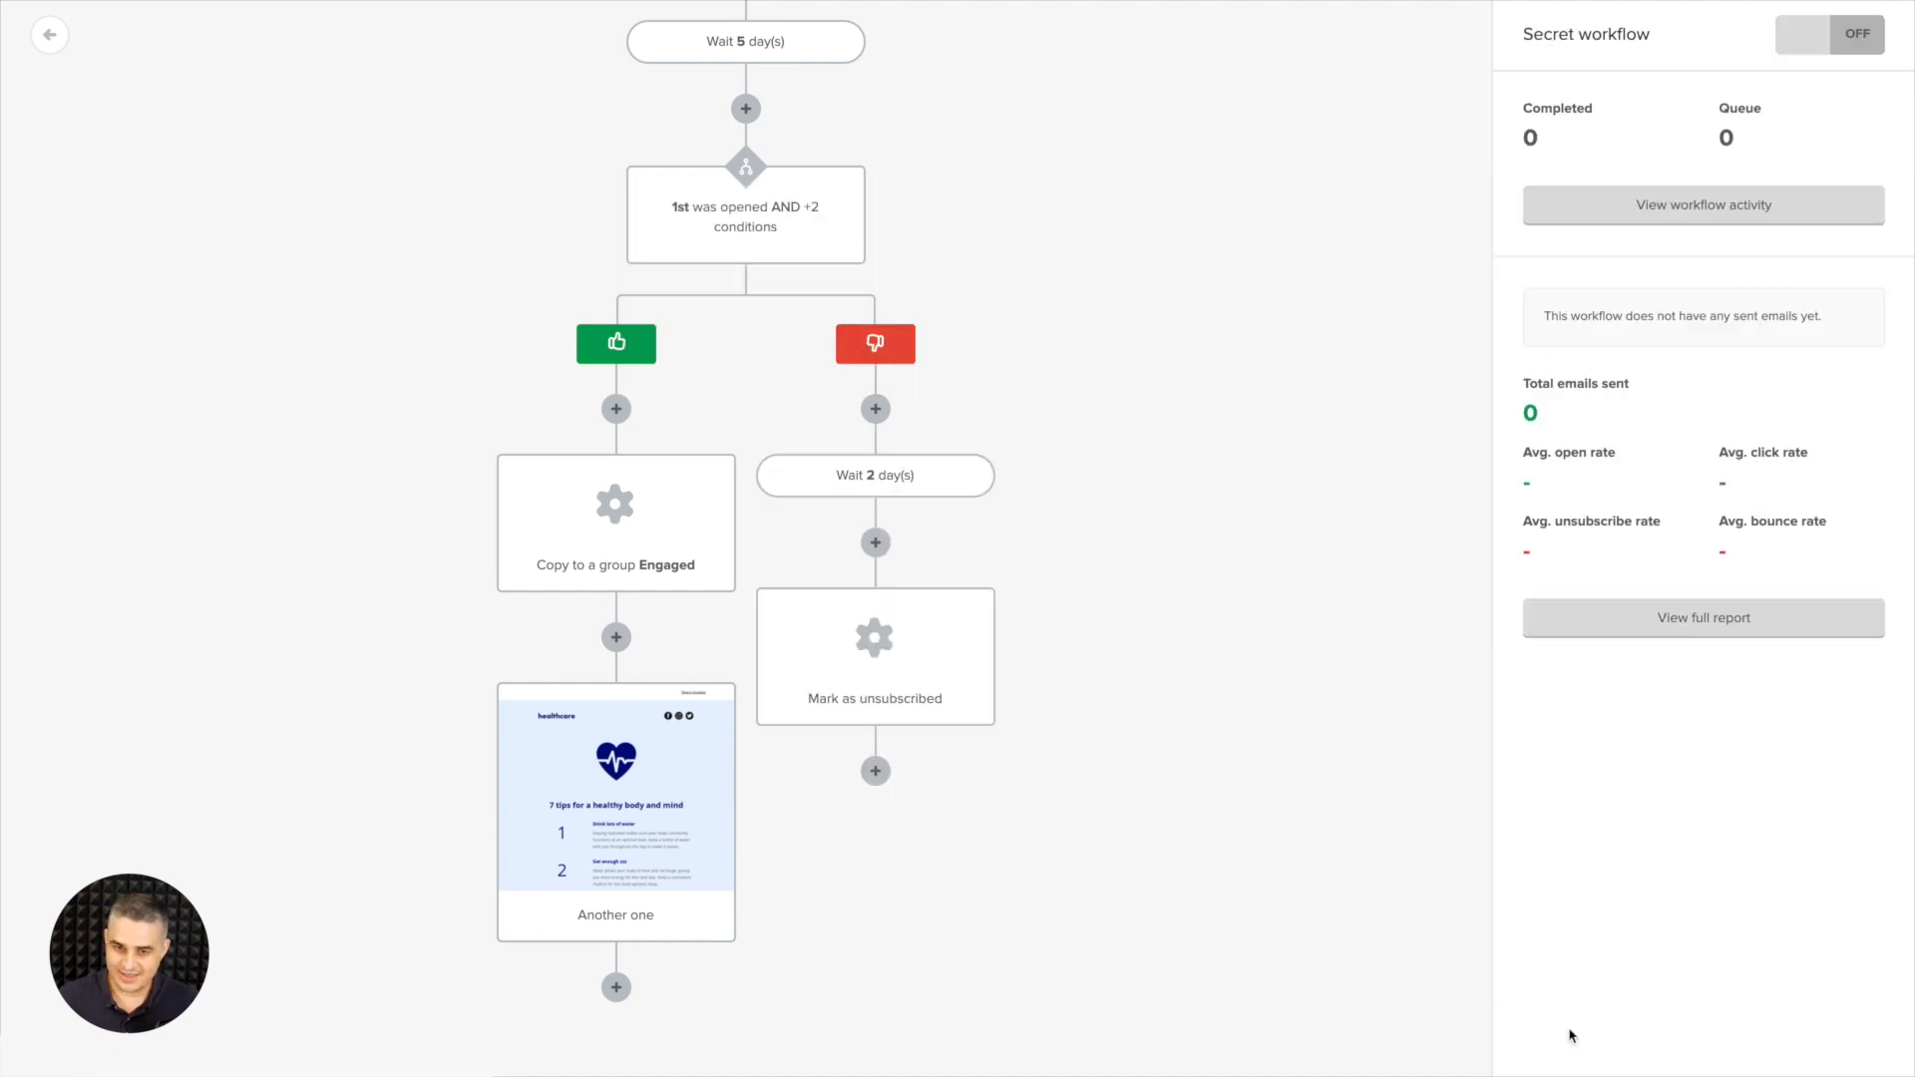
- Insert a condition between the 2-day delay and the unsubscribe action, moving the following steps to its thumbs-down branch
click(876, 543)
click(929, 454)
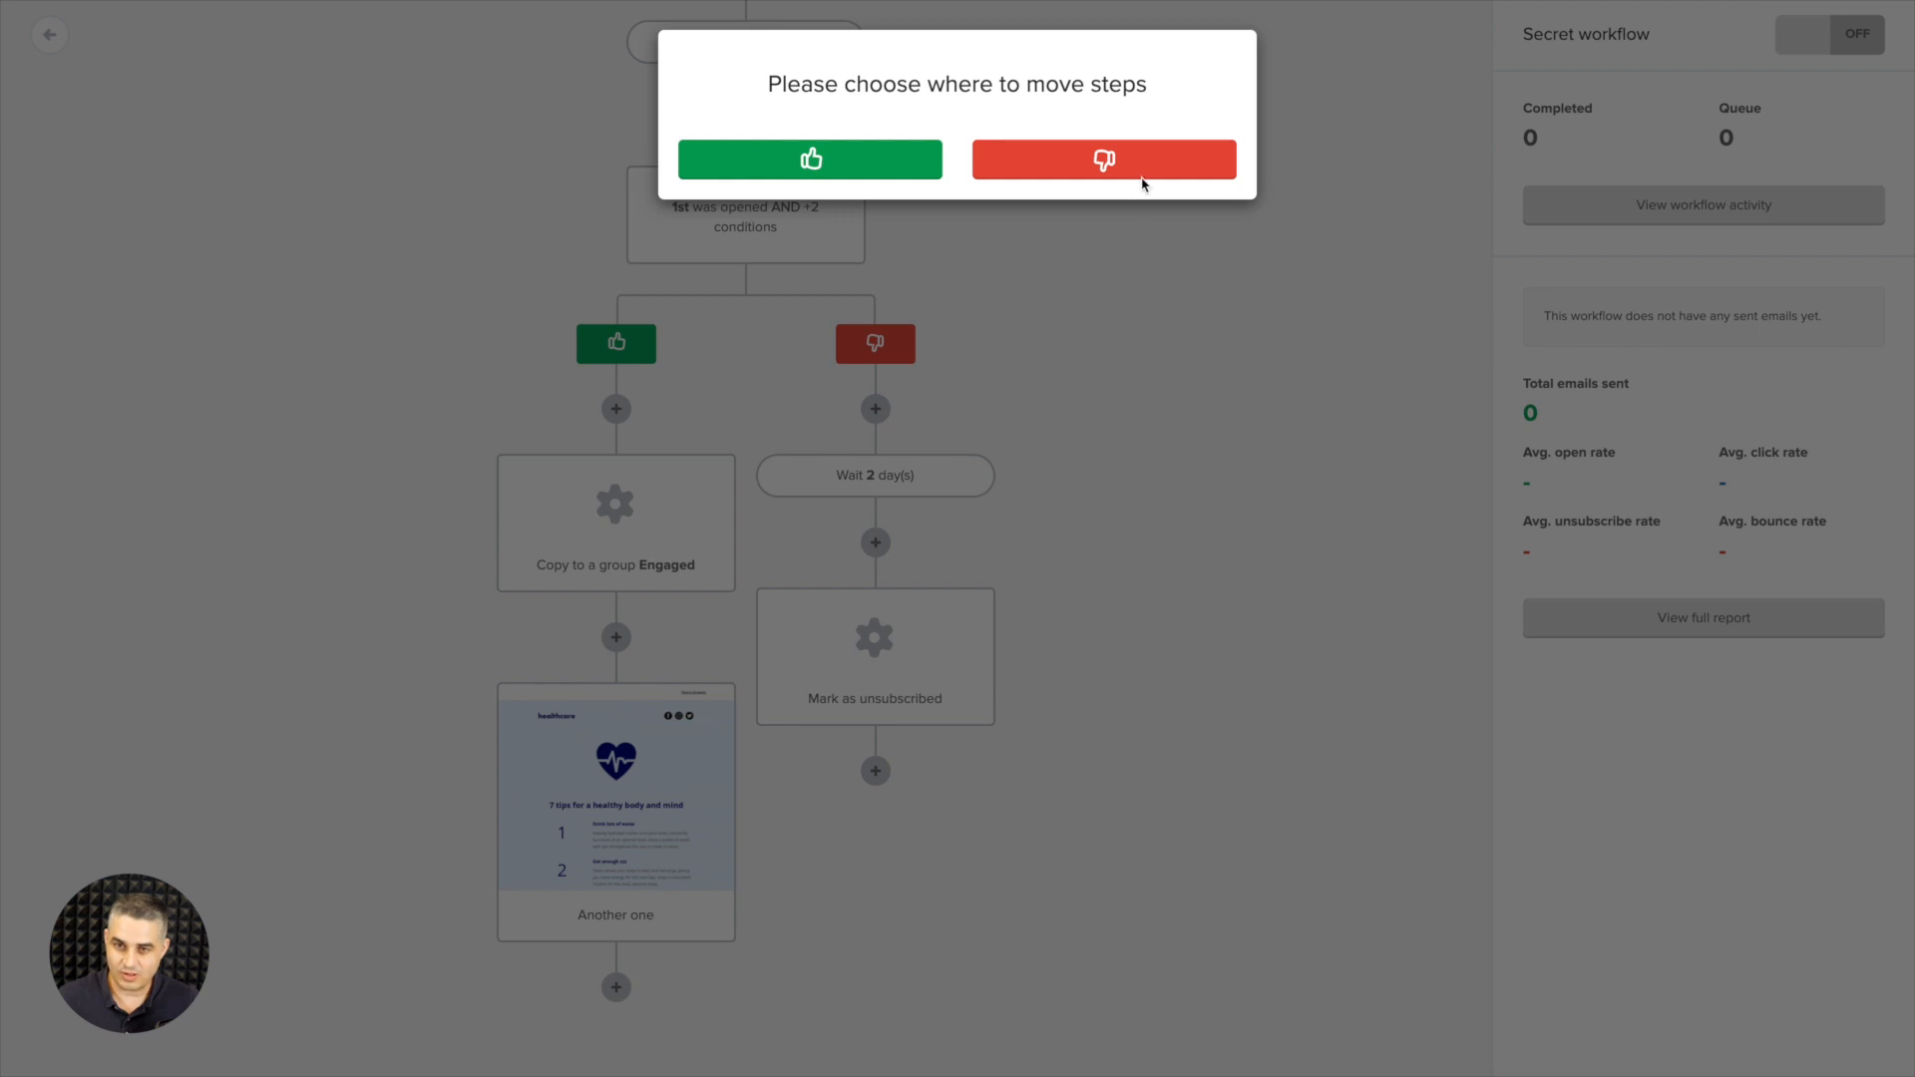
click(1105, 161)
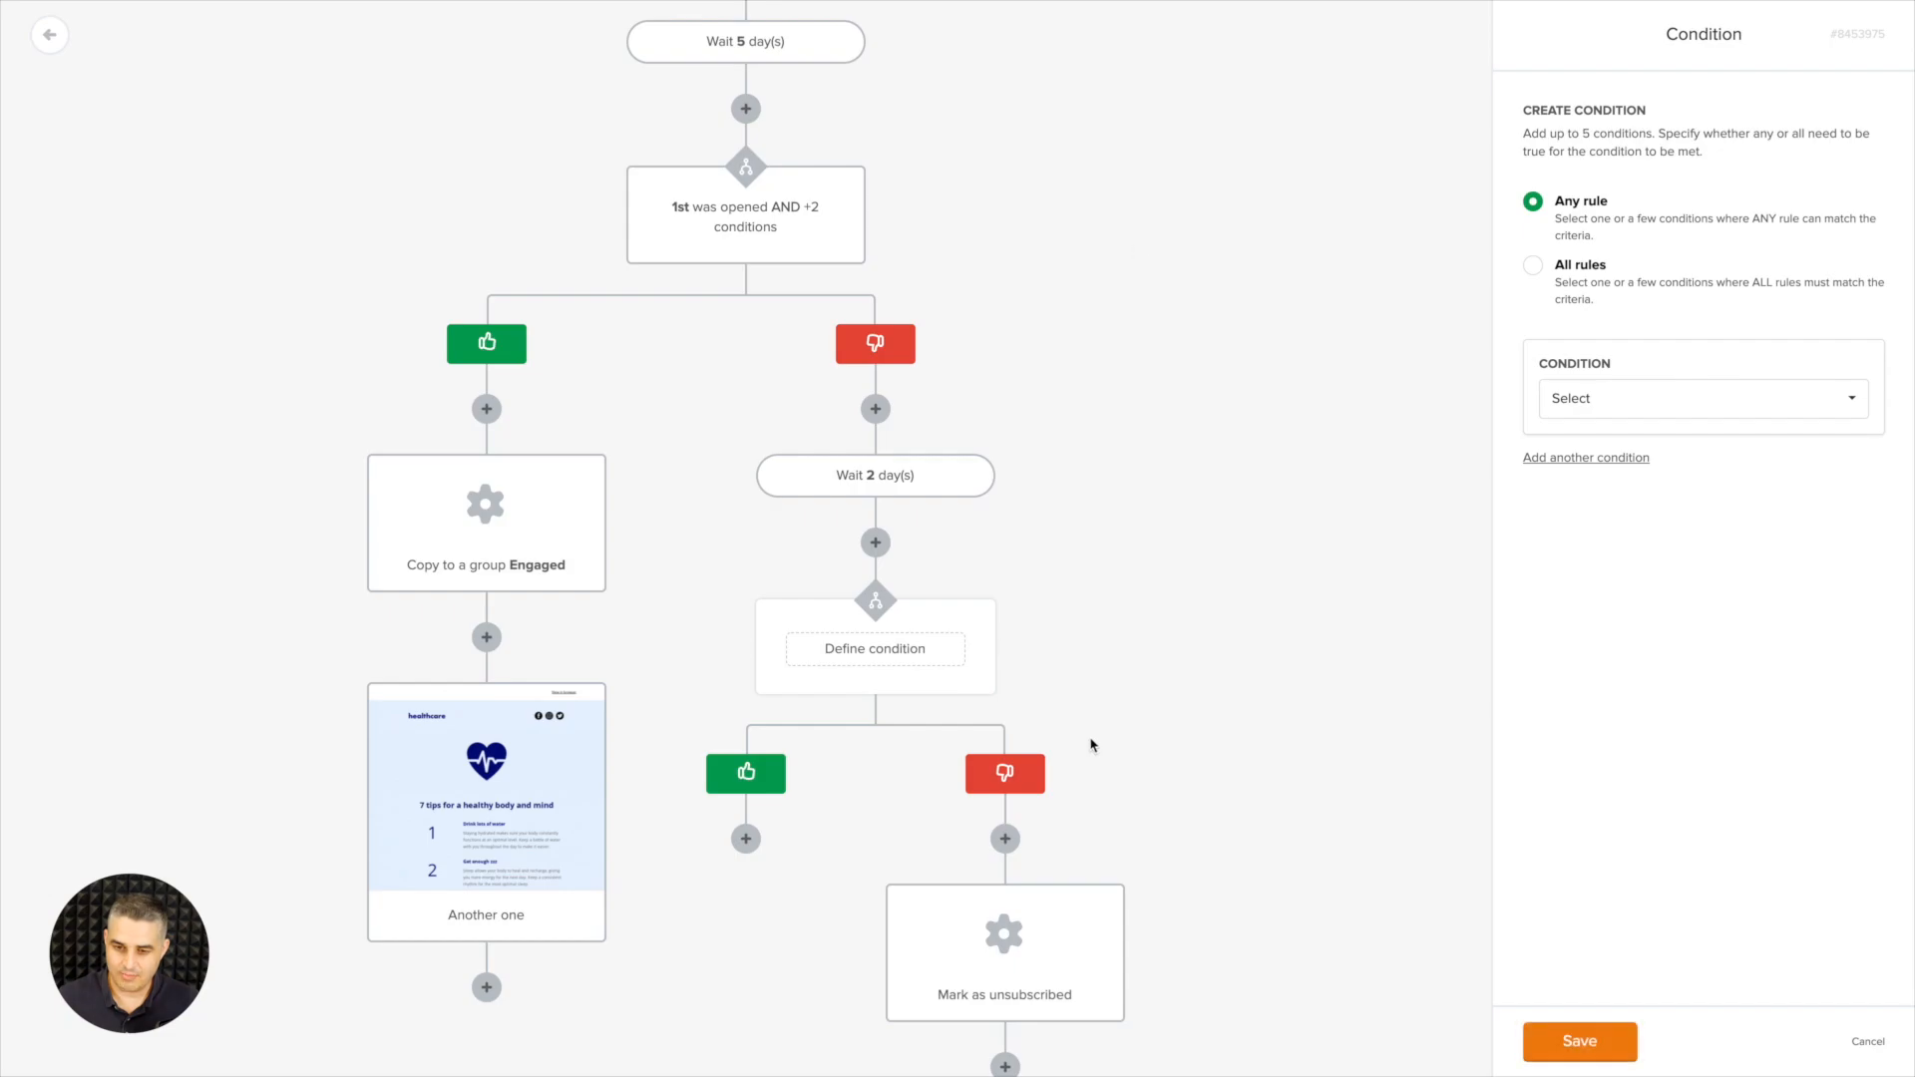
scroll(1109, 778, down, 1)
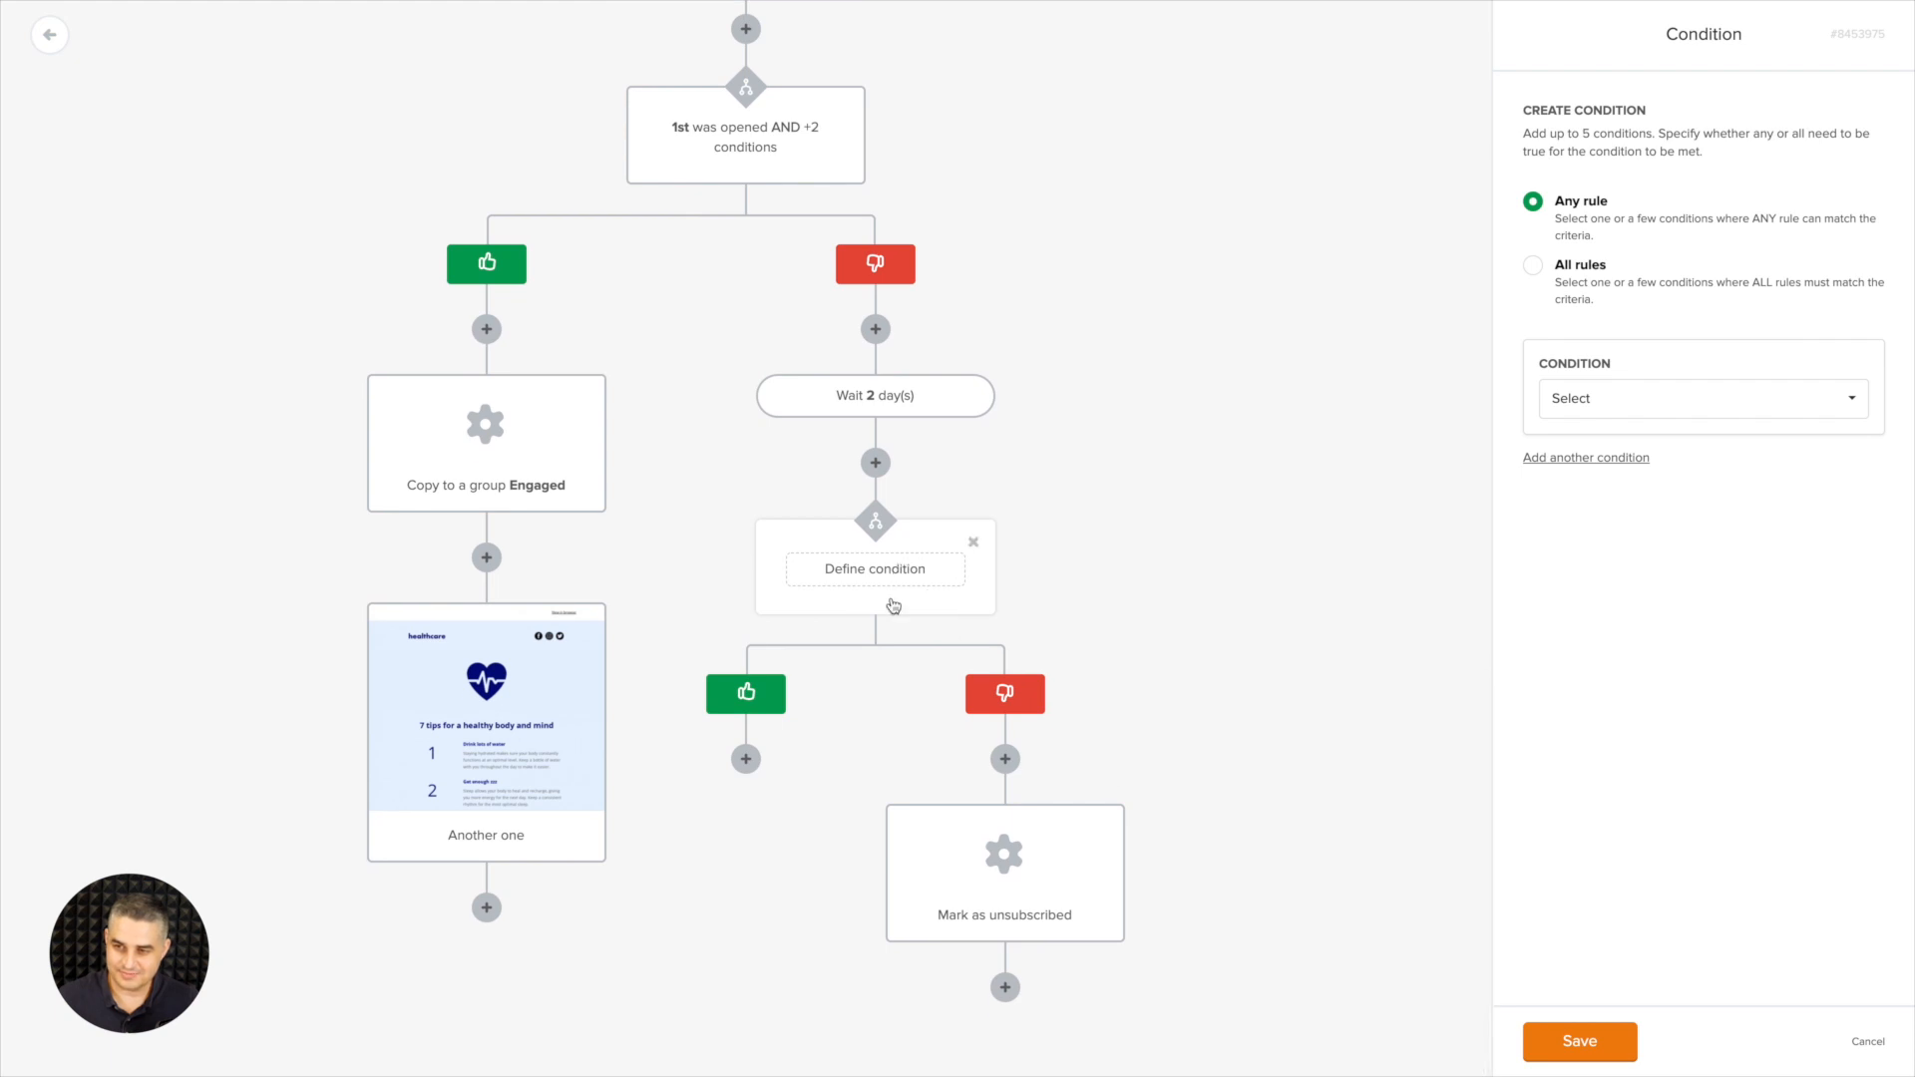
- Define the new block's first condition as workflow activity where the "1st" email was opened
click(1673, 396)
click(1652, 460)
click(1653, 460)
click(1589, 546)
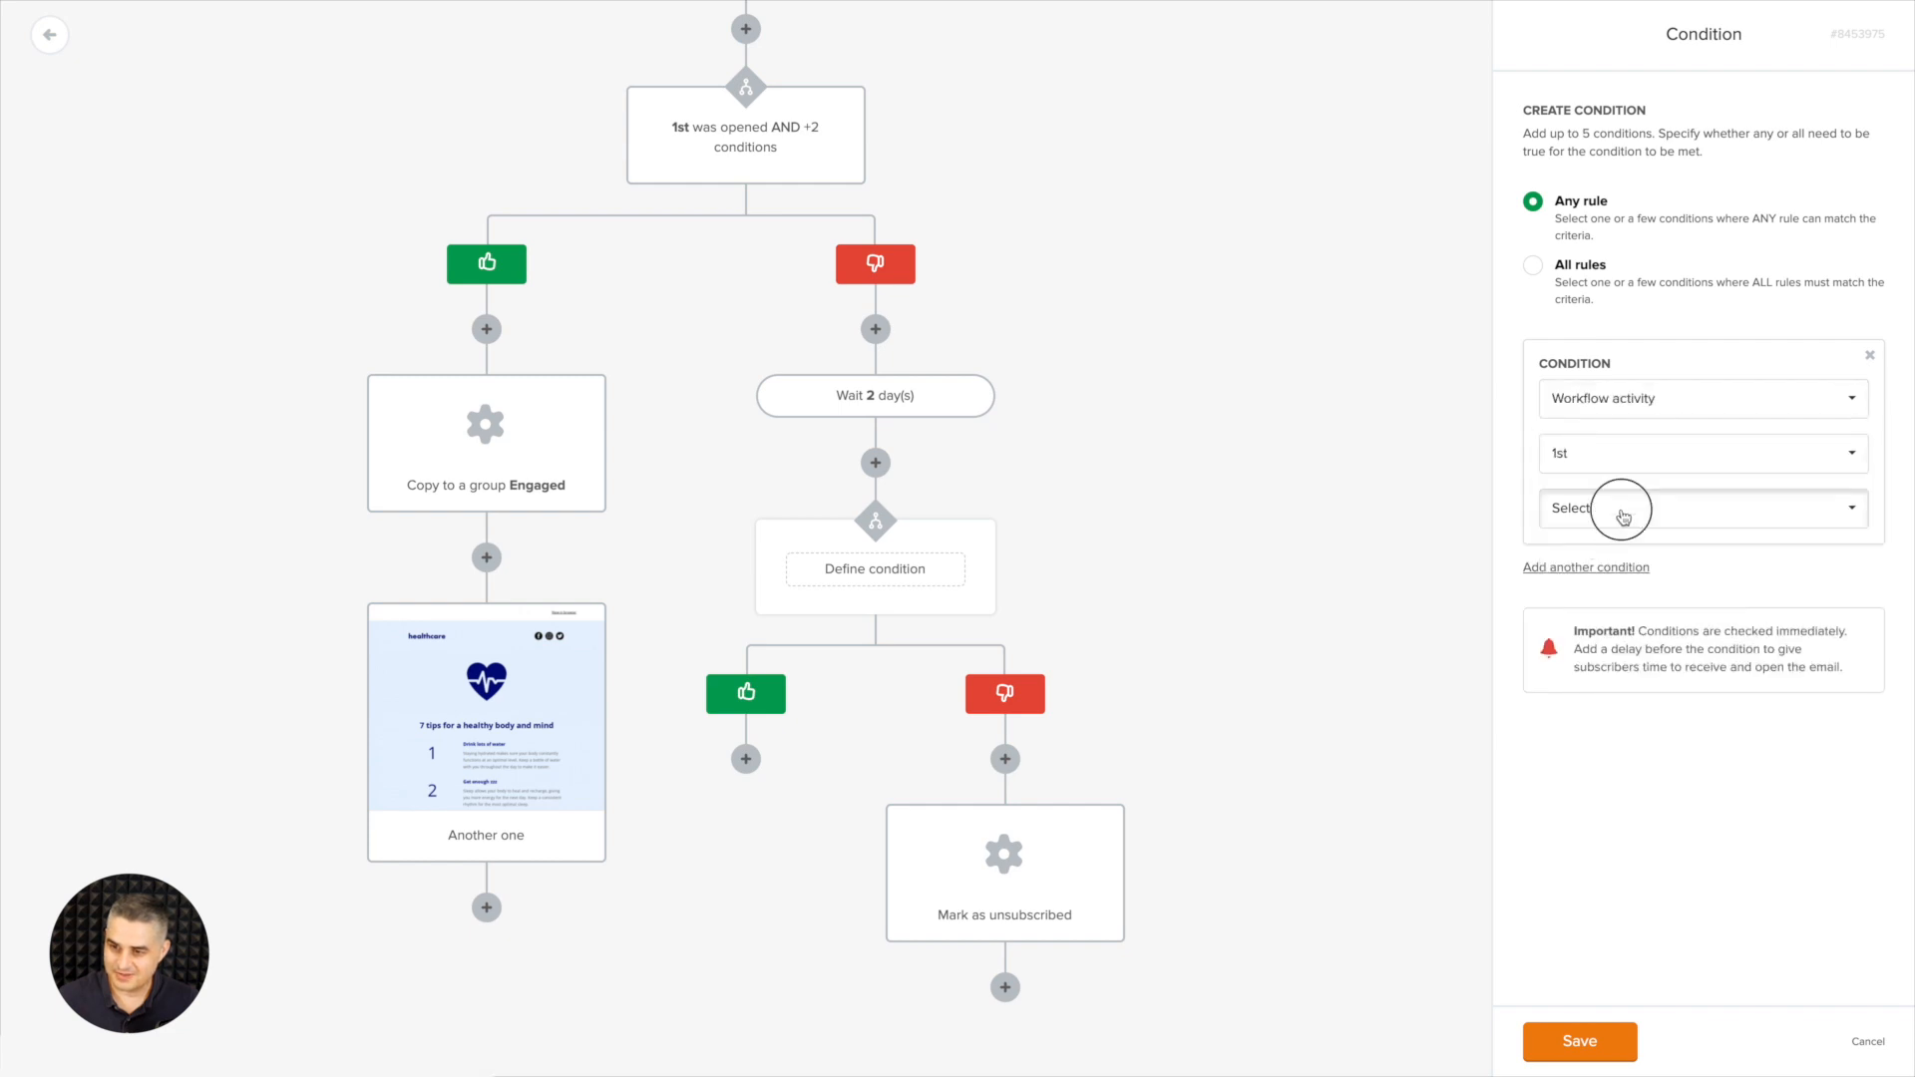
click(1623, 516)
click(1595, 670)
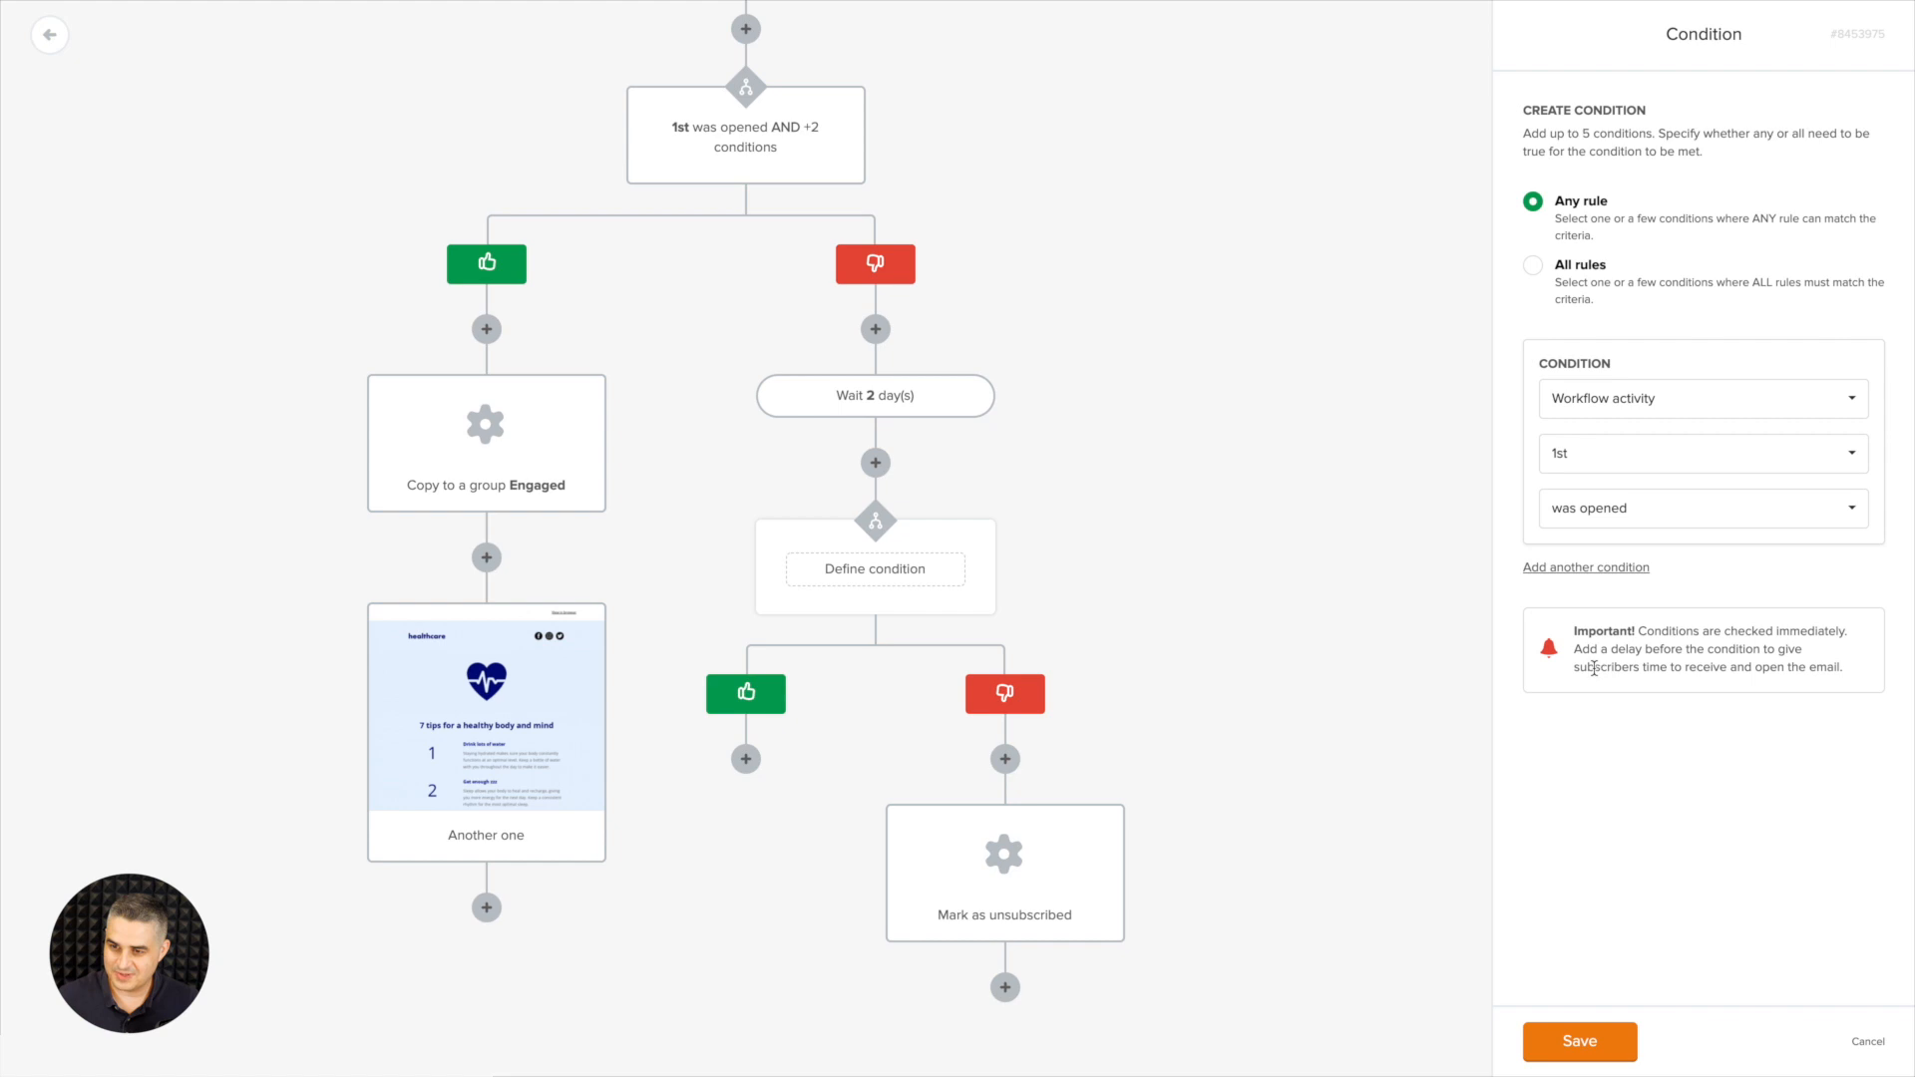
- Add a second condition for workflow activity where the "2nd" email was opened
click(1599, 570)
click(1588, 659)
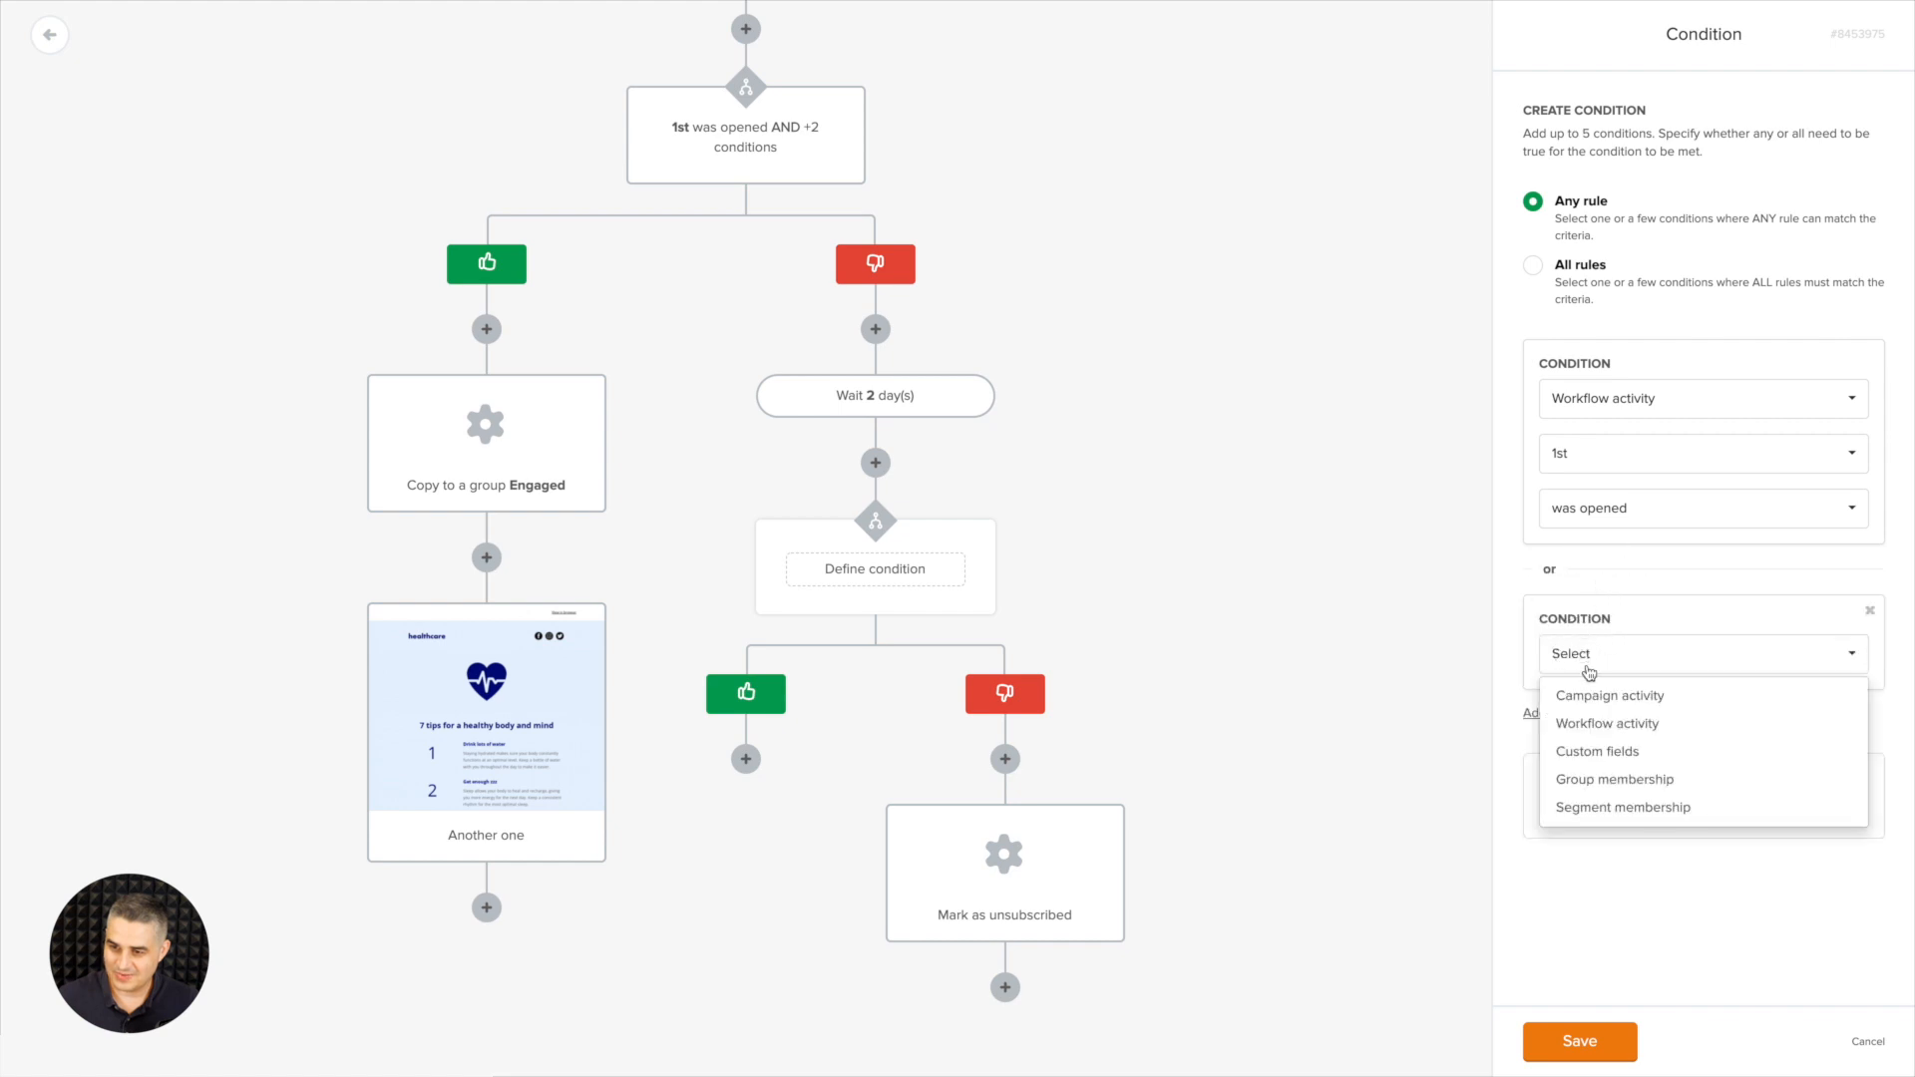
click(1603, 722)
click(1608, 710)
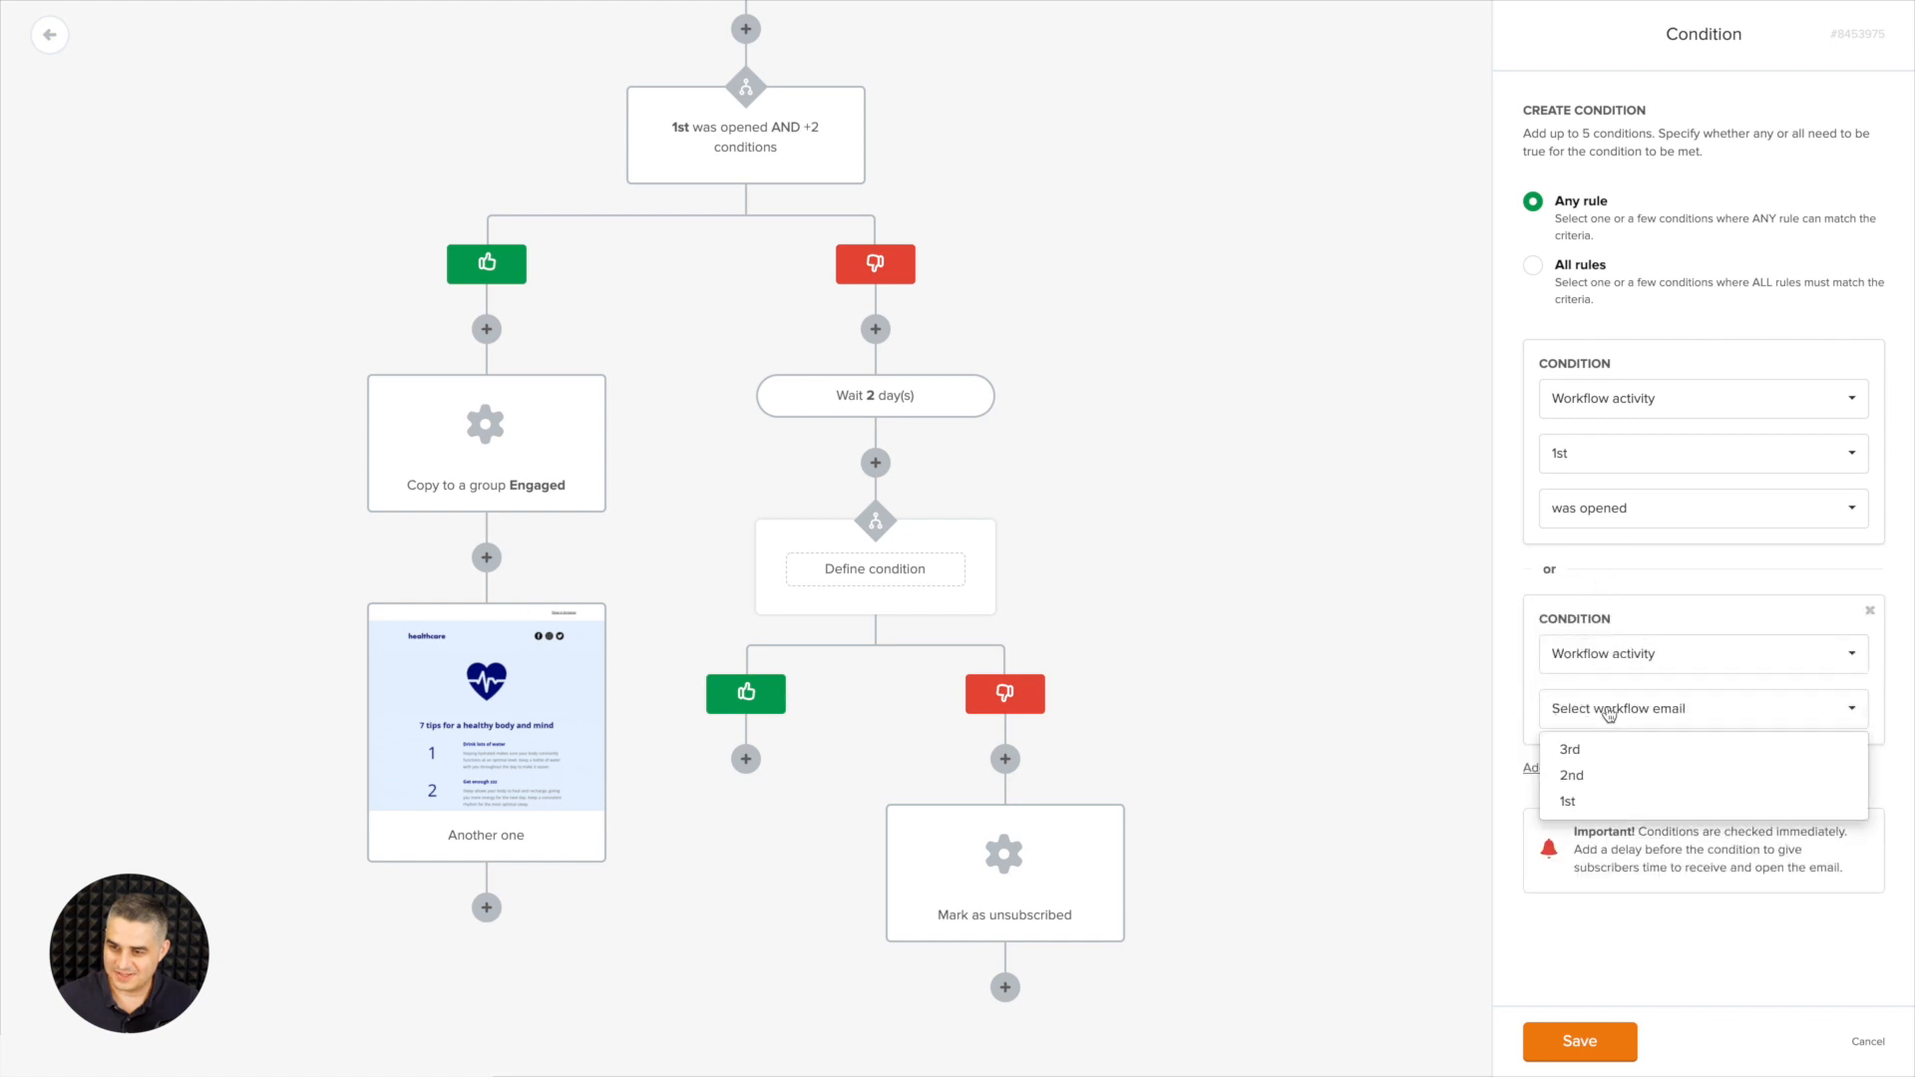
click(1600, 774)
click(1610, 778)
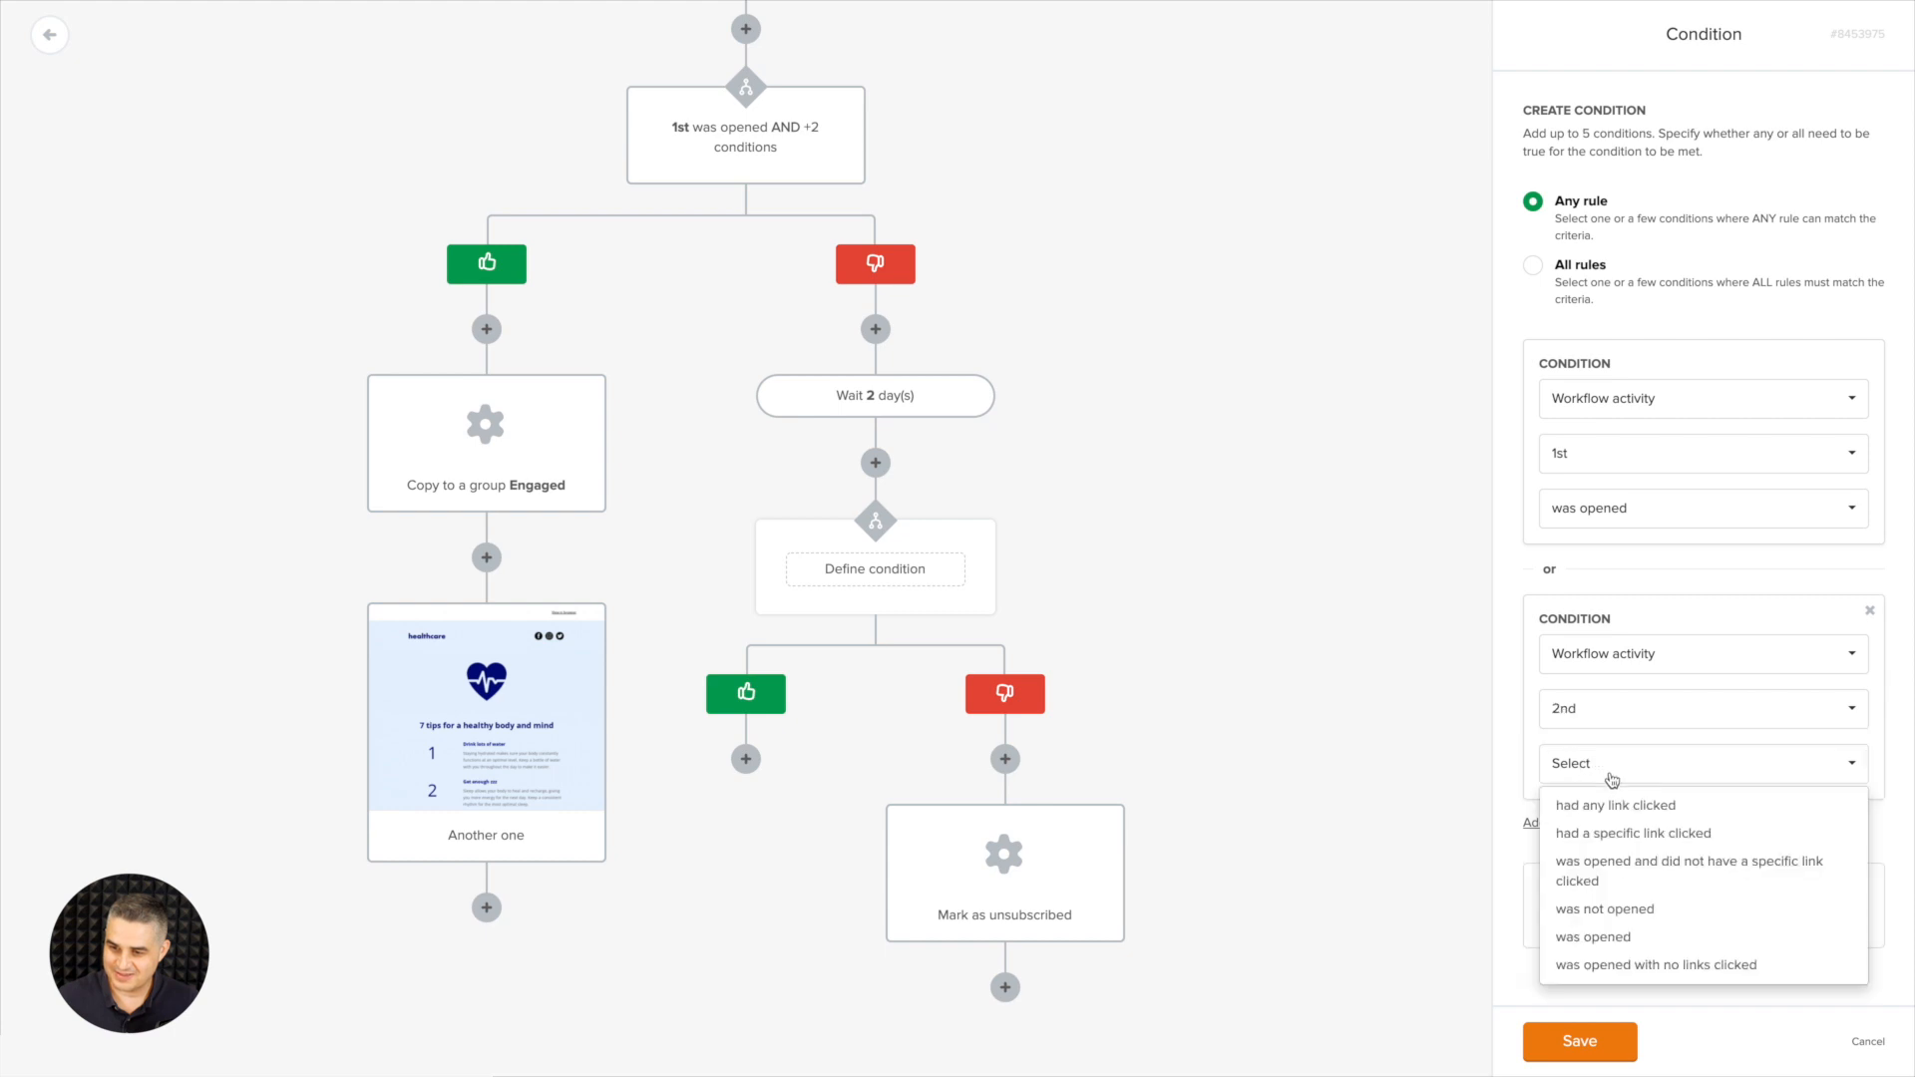
click(1602, 935)
- Add a third condition for workflow activity where the "3rd" email was opened
click(1594, 822)
scroll(1626, 842, down, 2)
click(1633, 843)
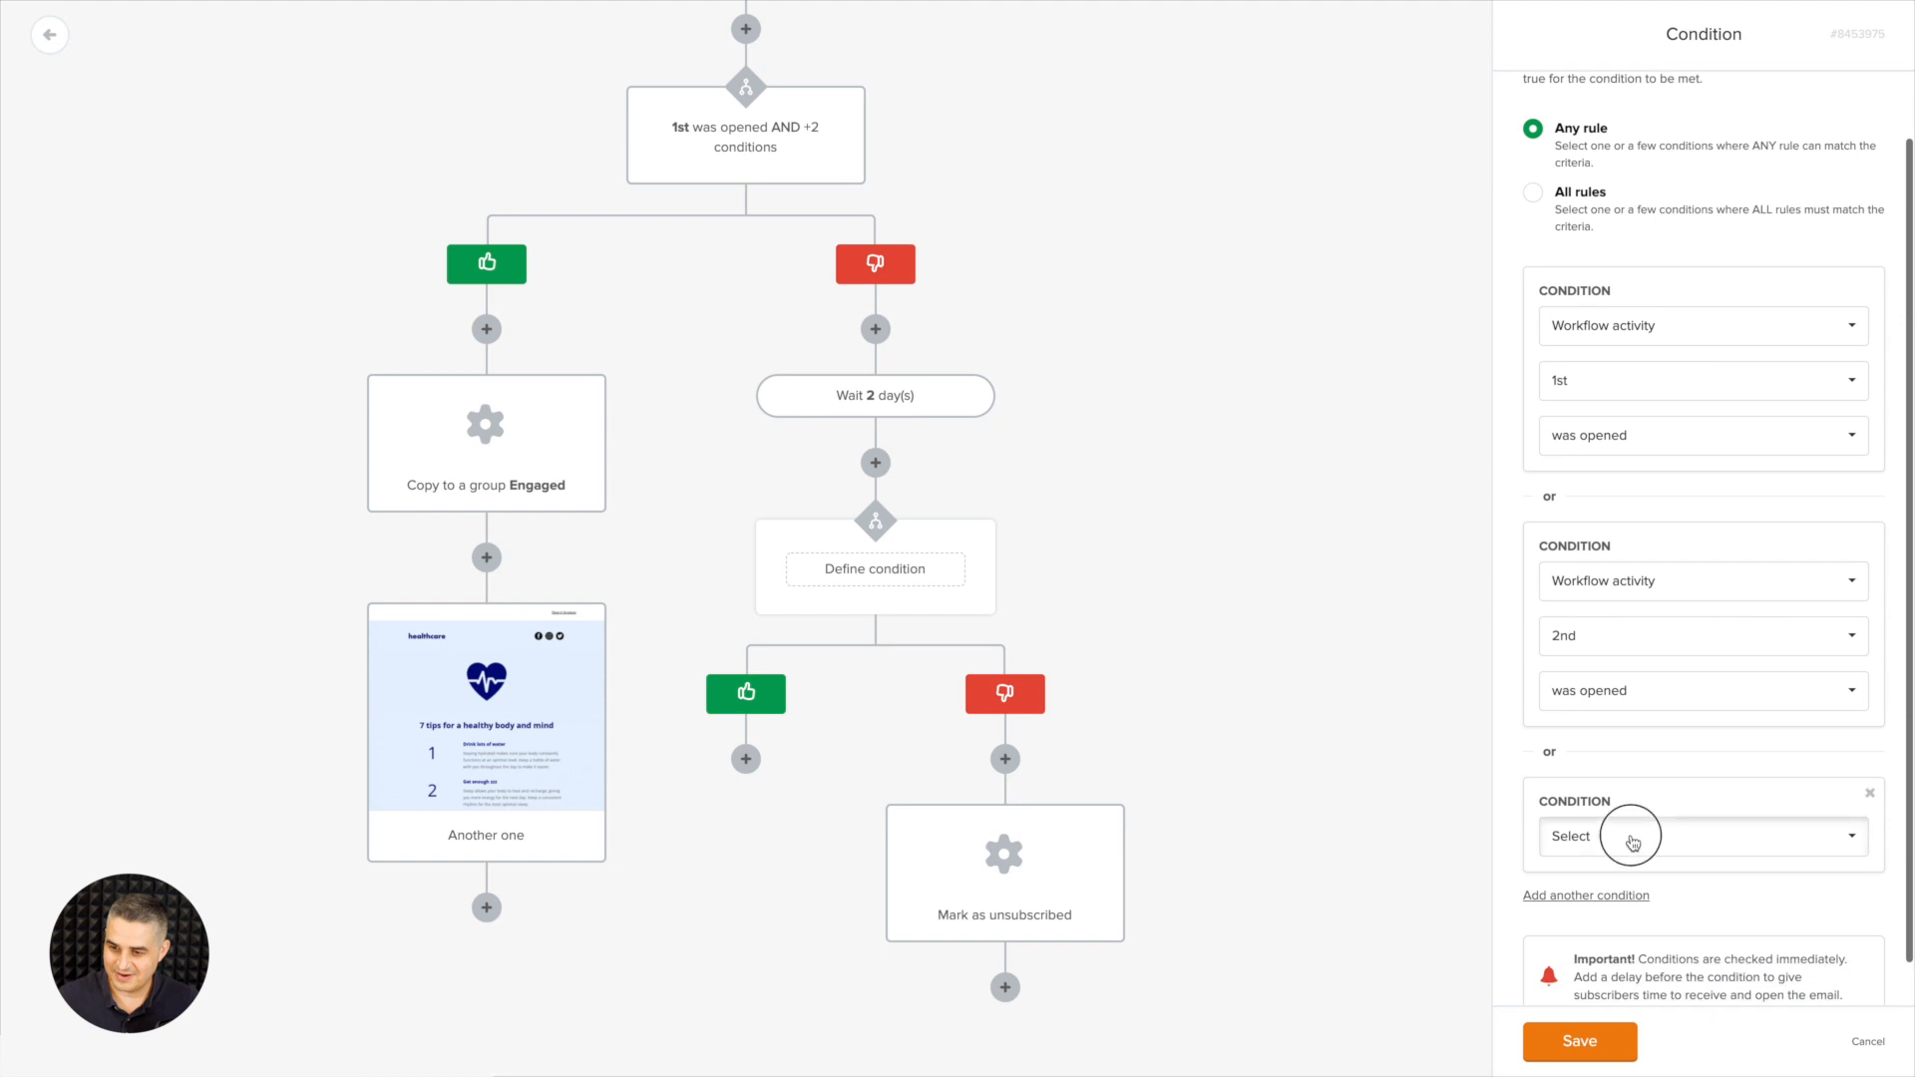
click(1617, 902)
click(1655, 883)
scroll(1623, 837, down, 2)
click(1621, 859)
click(1618, 860)
scroll(1624, 961, down, 1)
click(1616, 958)
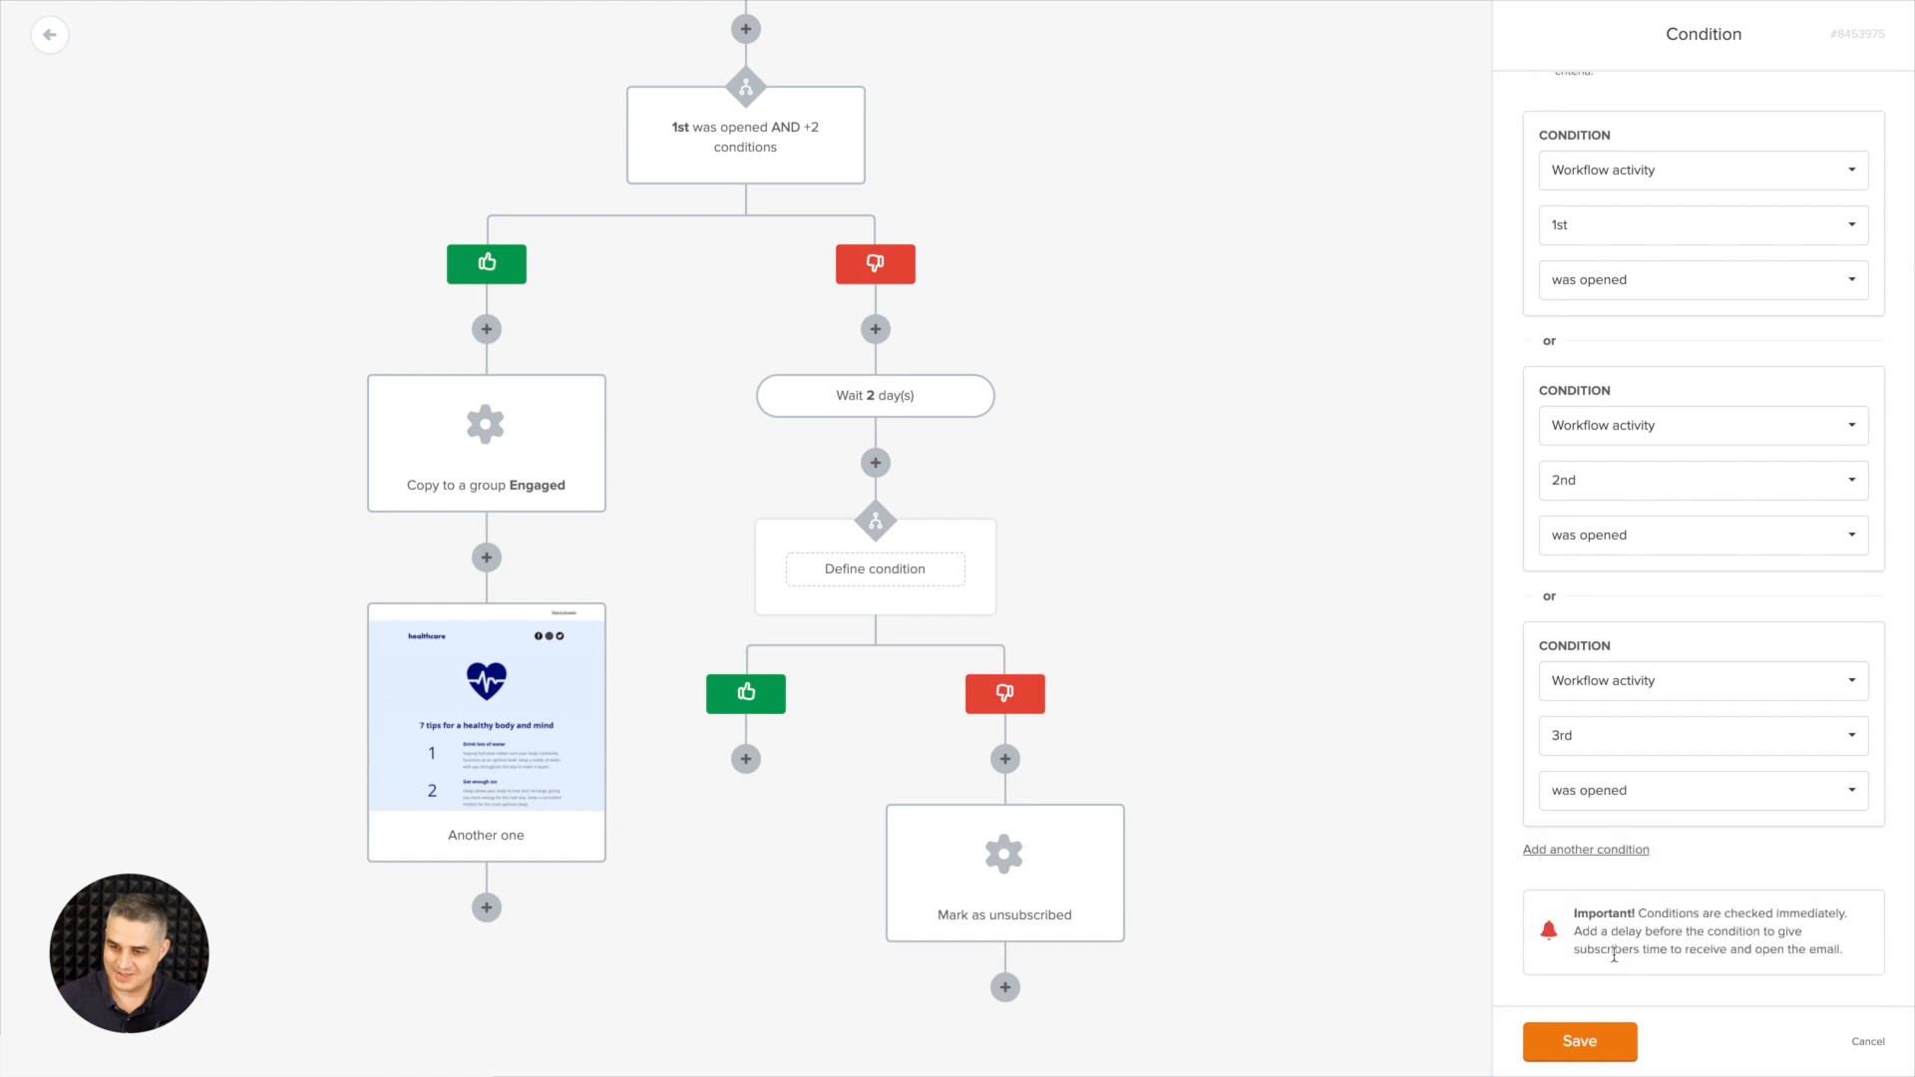
- Save the nested condition block and compare its matching rule with that of the upper condition
click(1610, 1040)
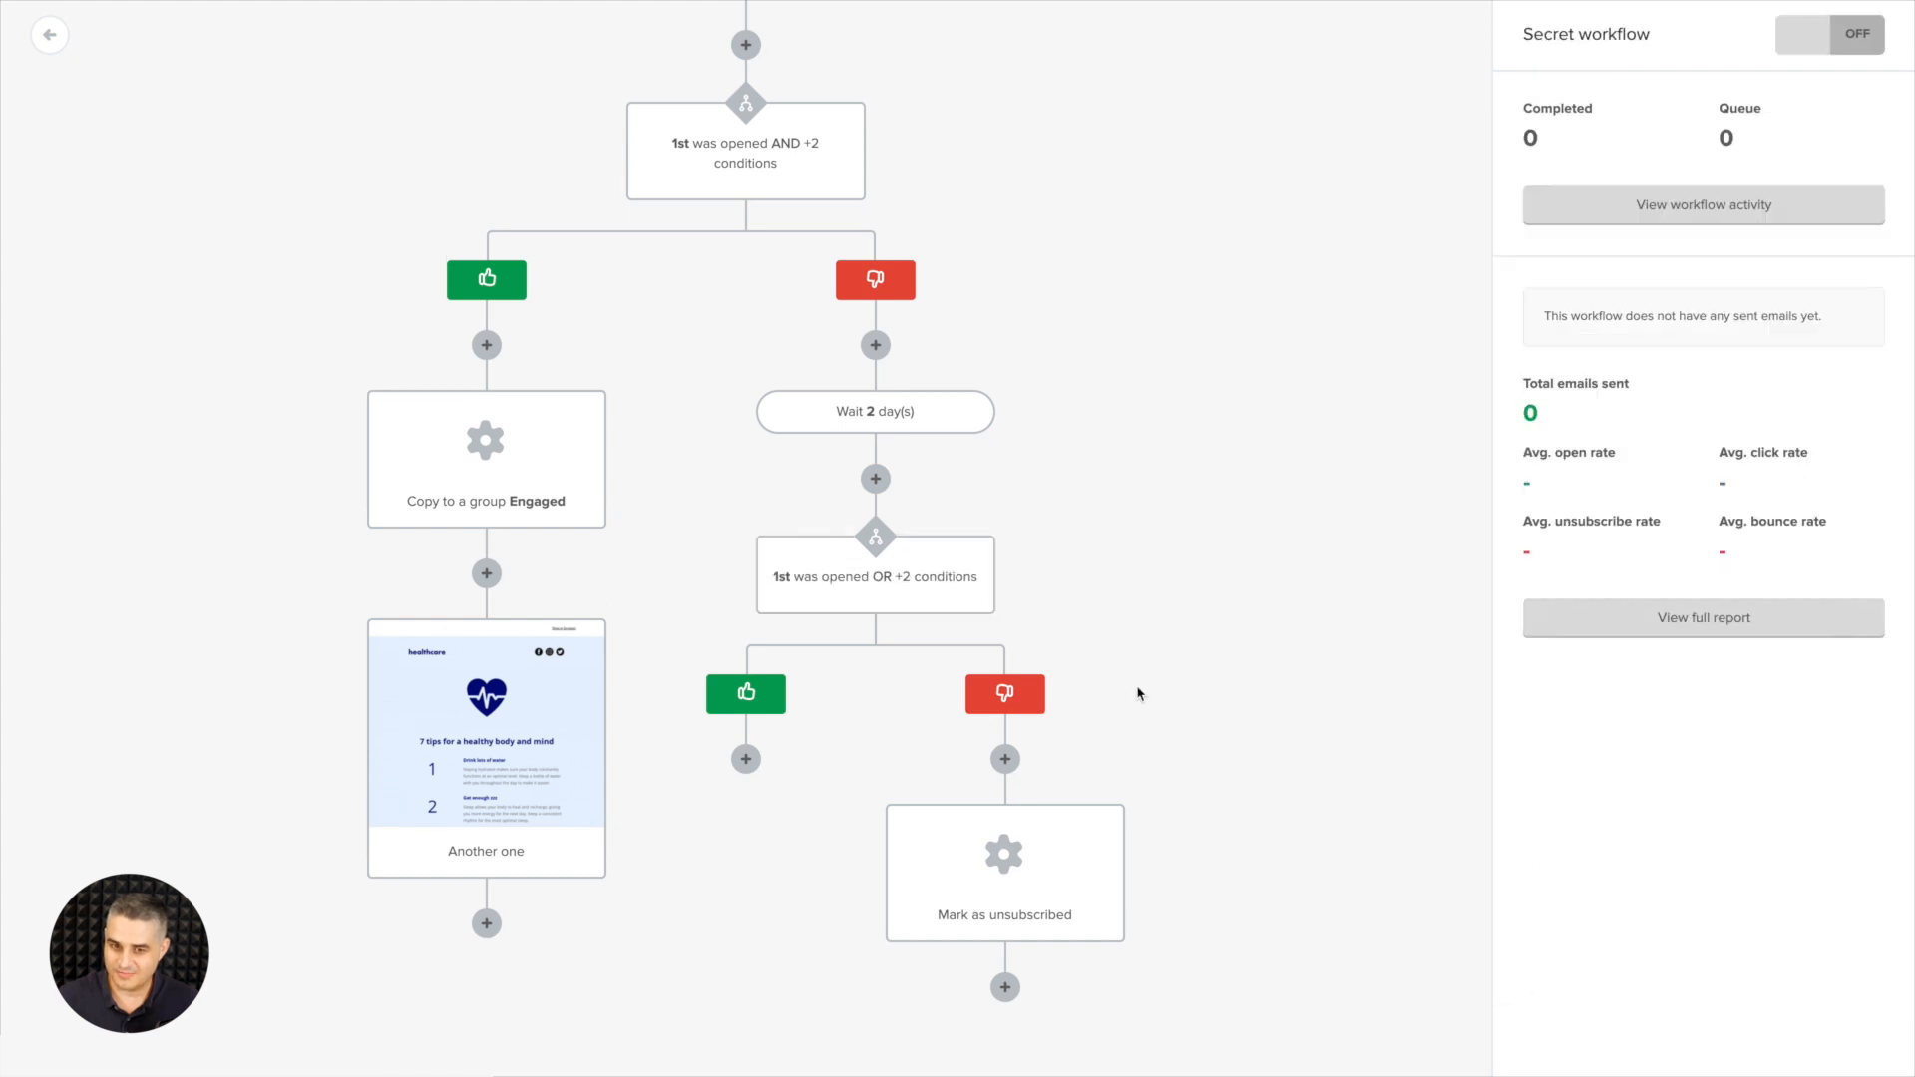
click(760, 176)
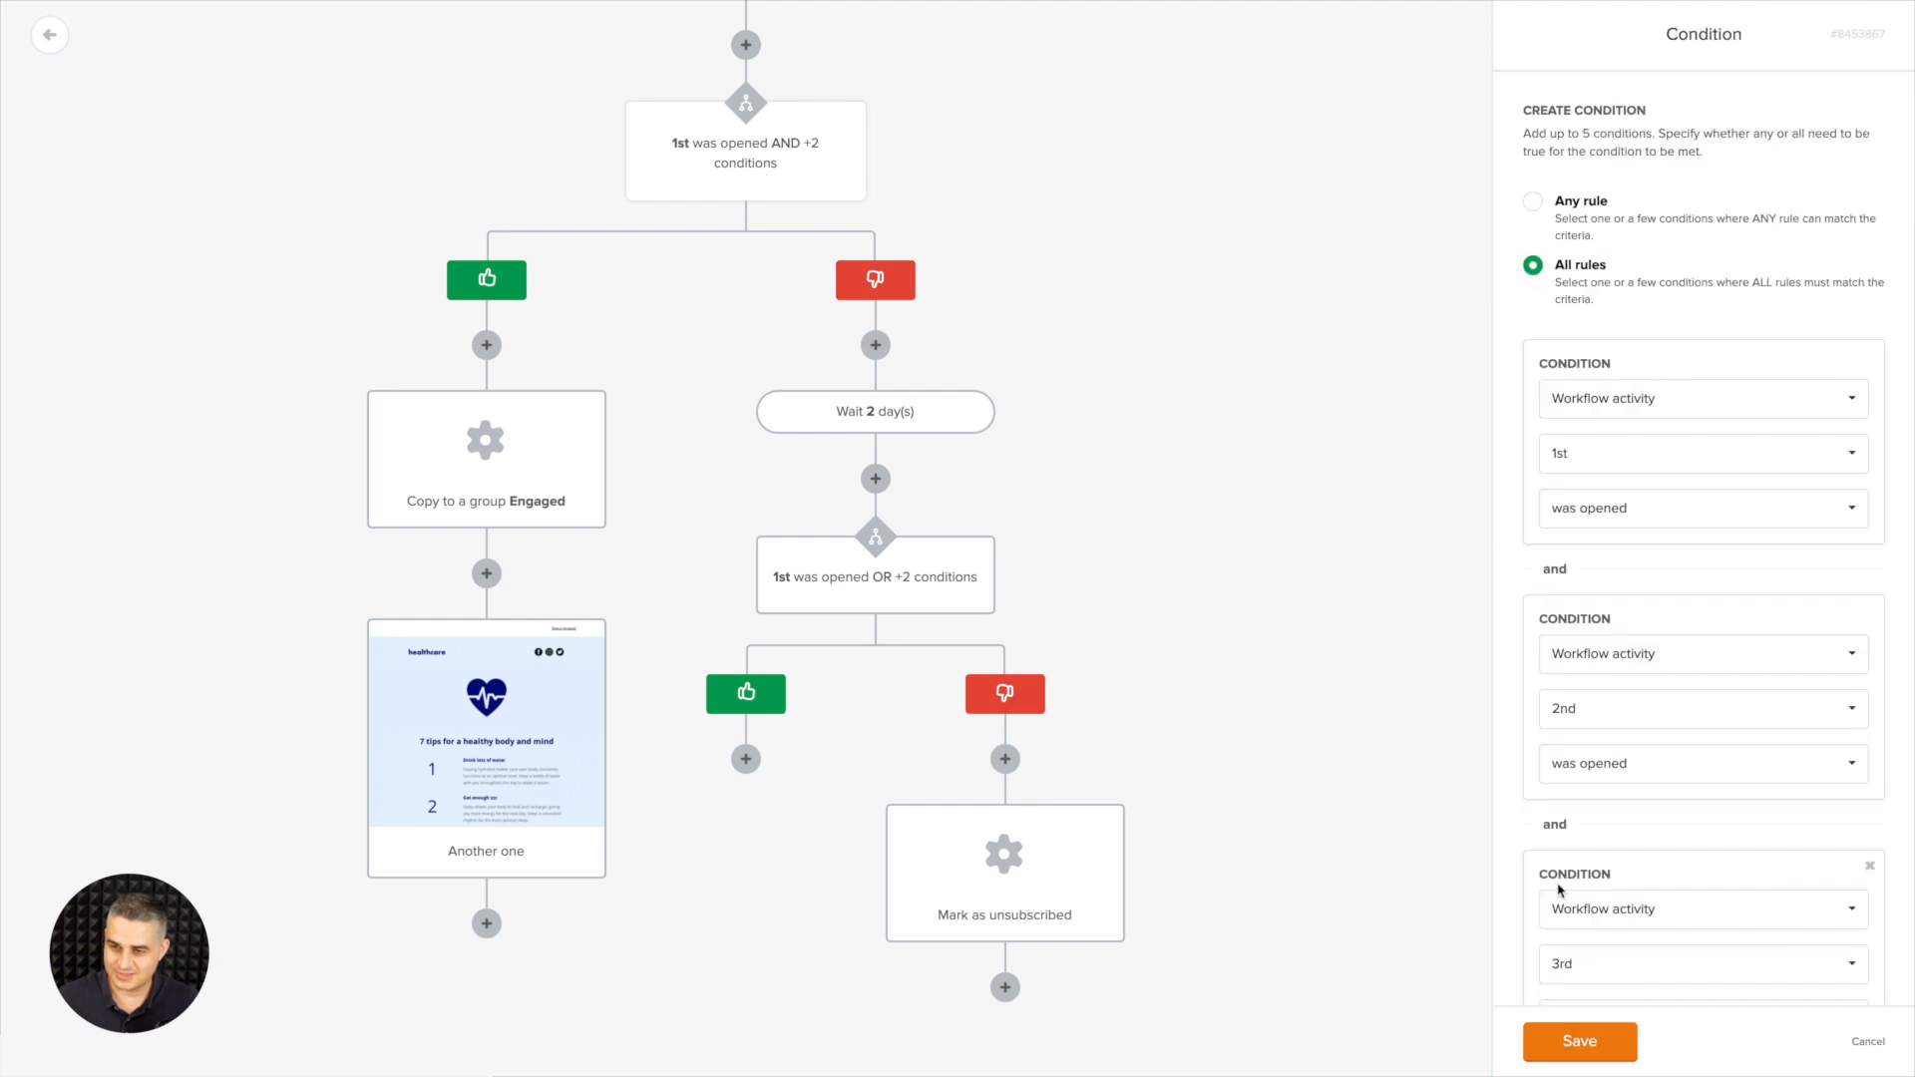
click(868, 586)
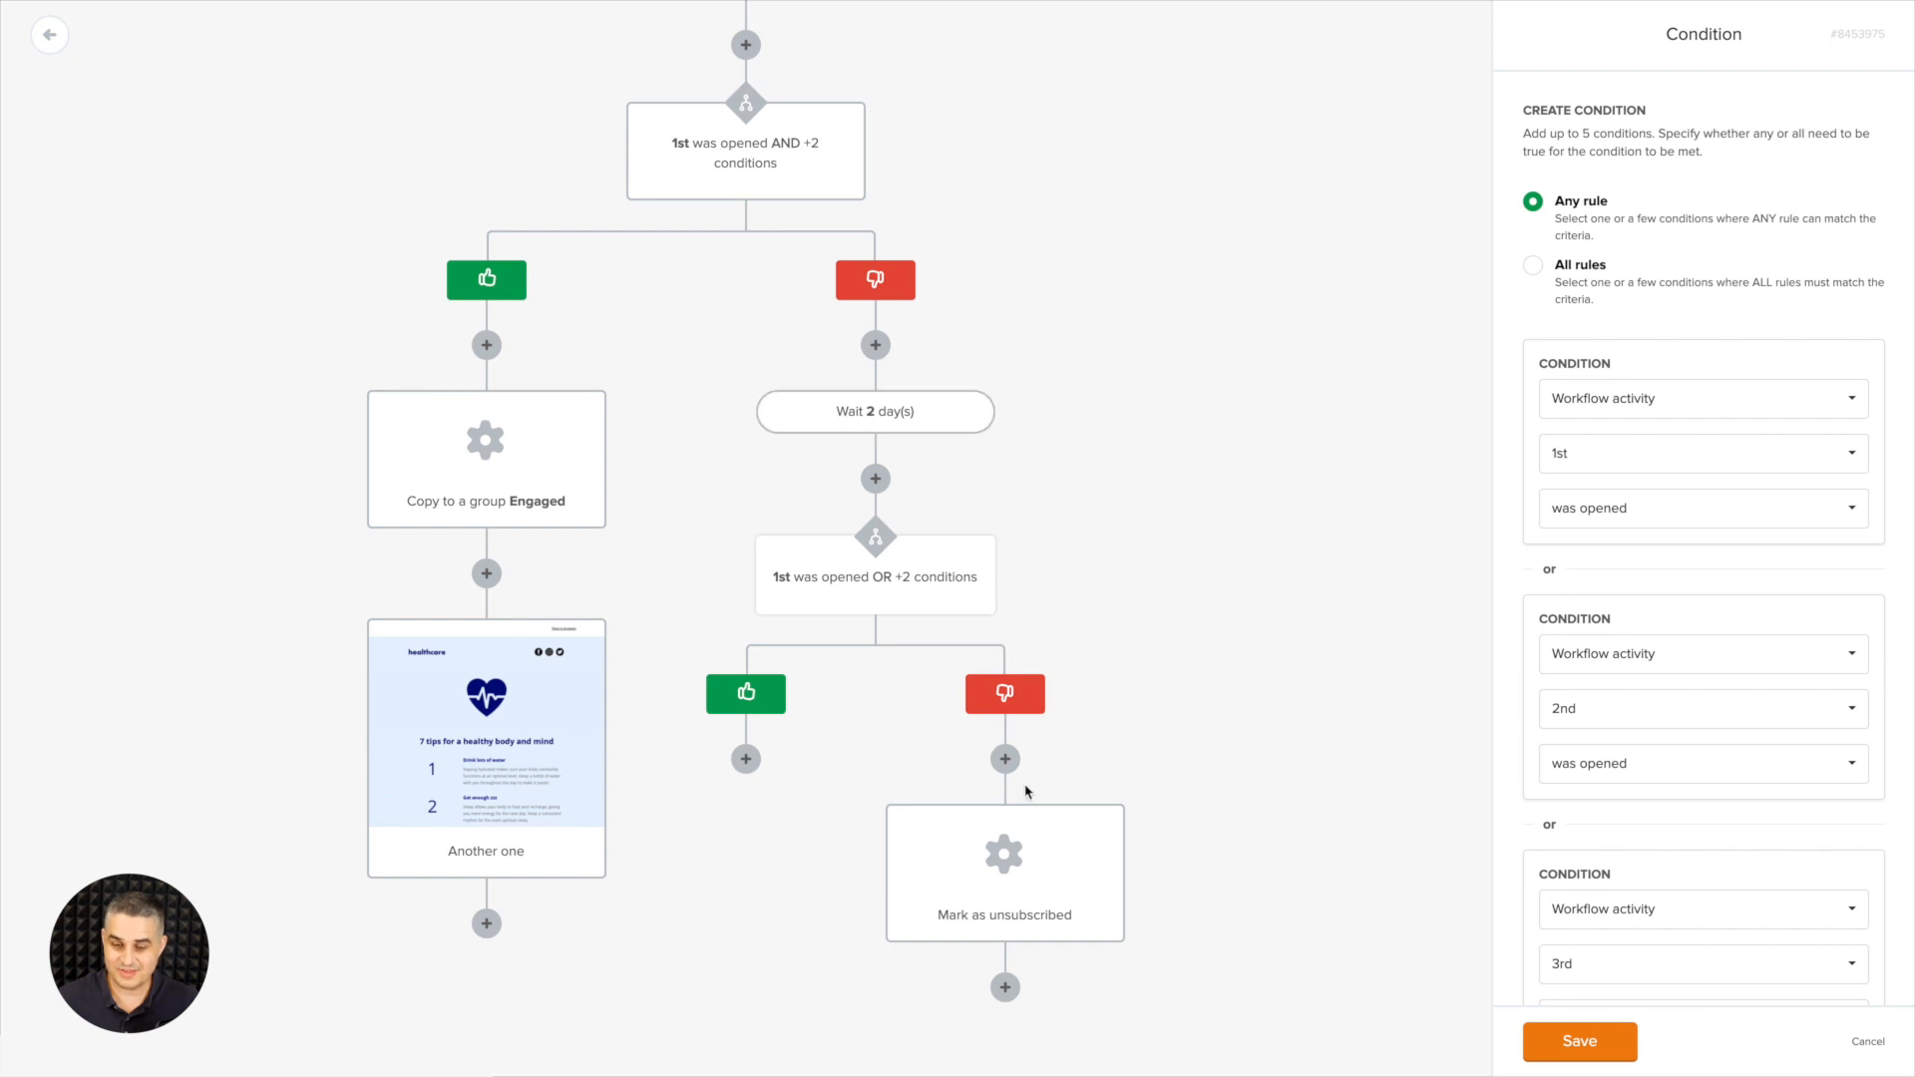
click(1573, 1039)
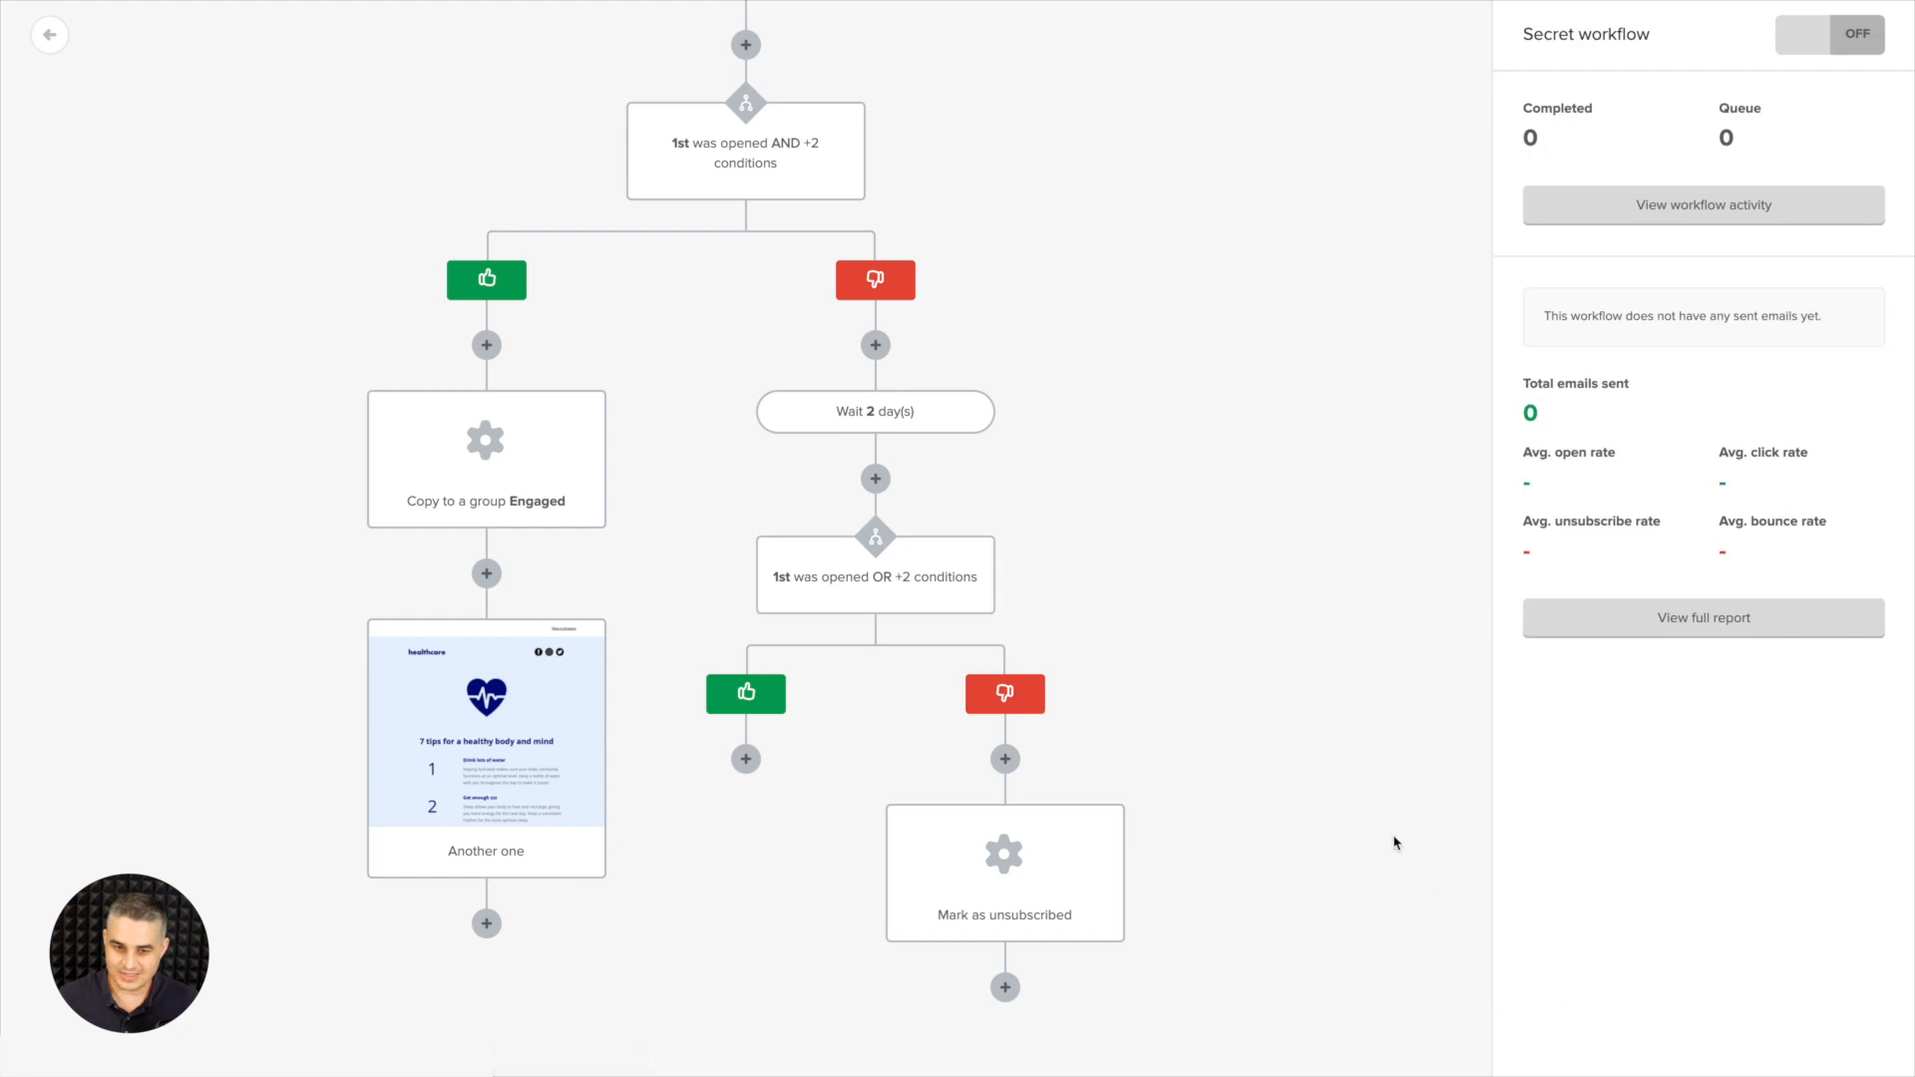
- Add an action to the nested condition's thumbs-up branch that moves subscribers to the "Another one" email step
click(746, 760)
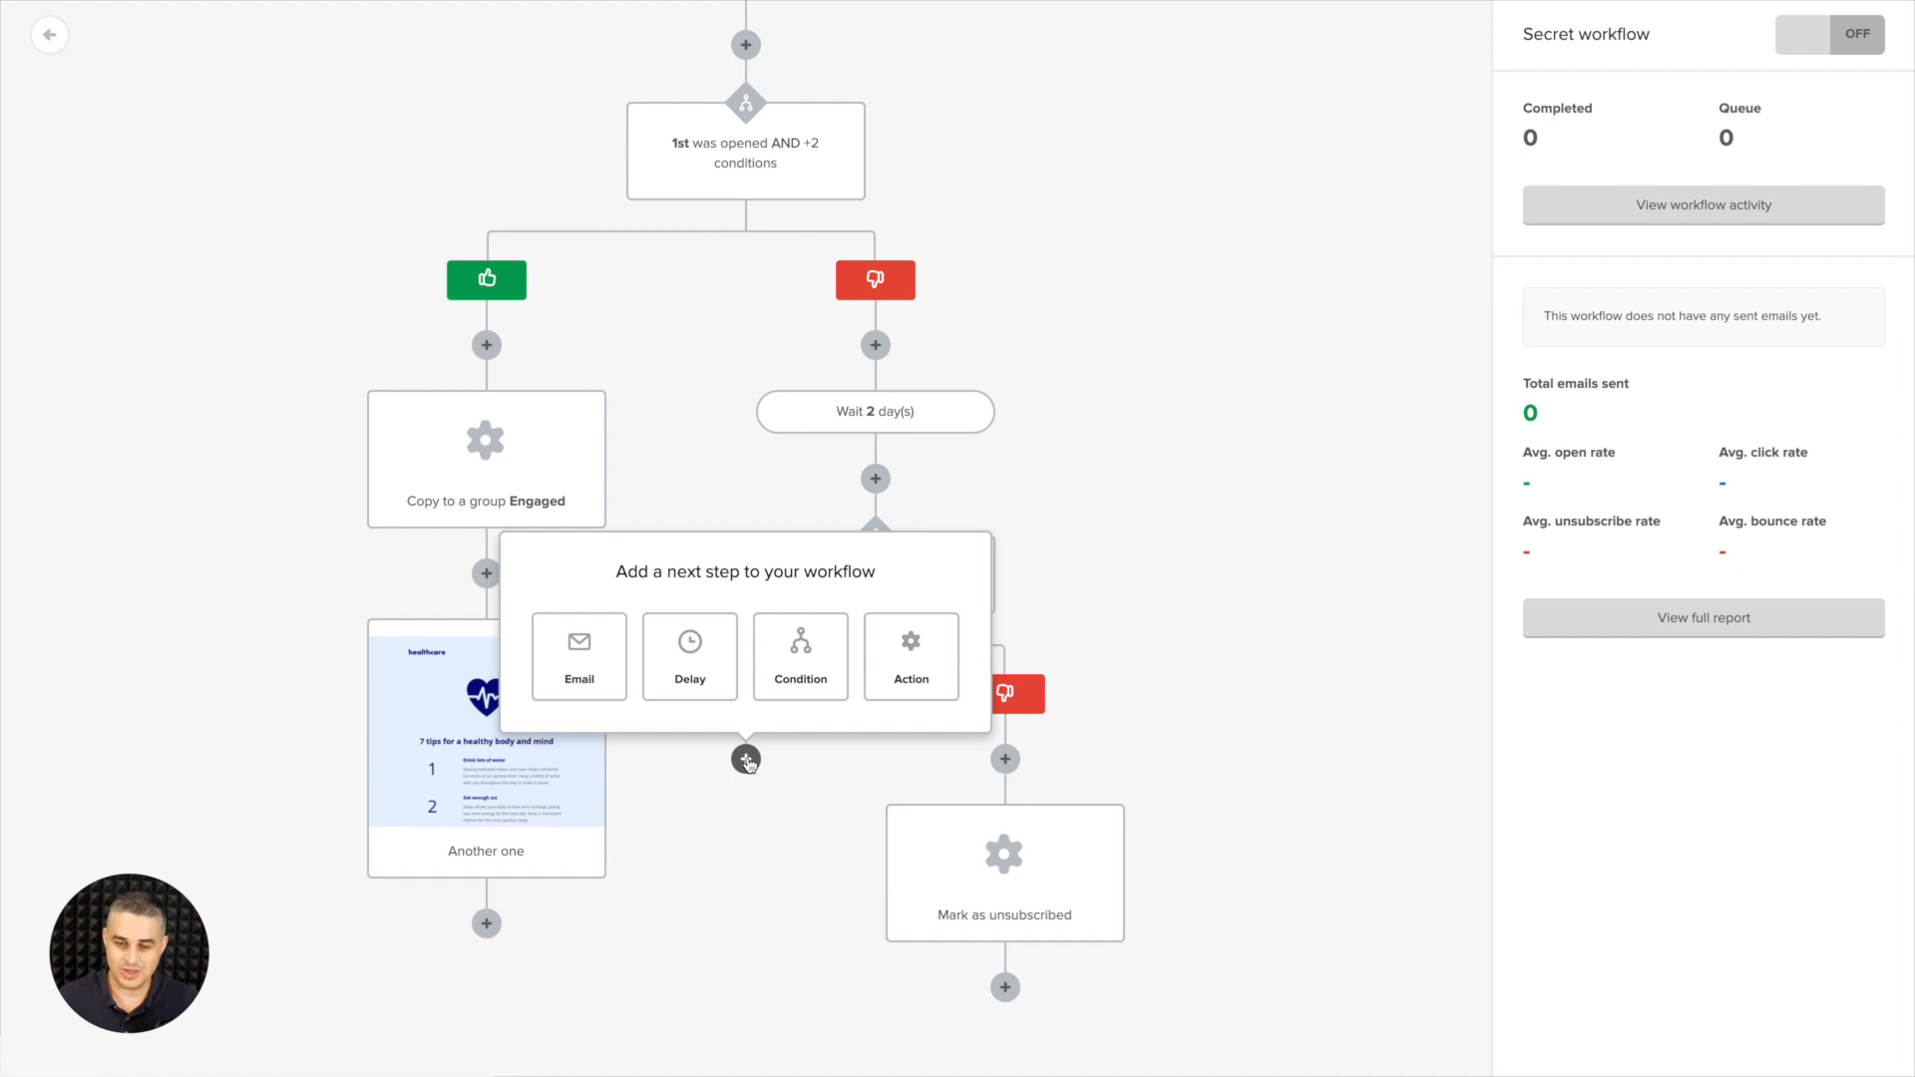
click(910, 656)
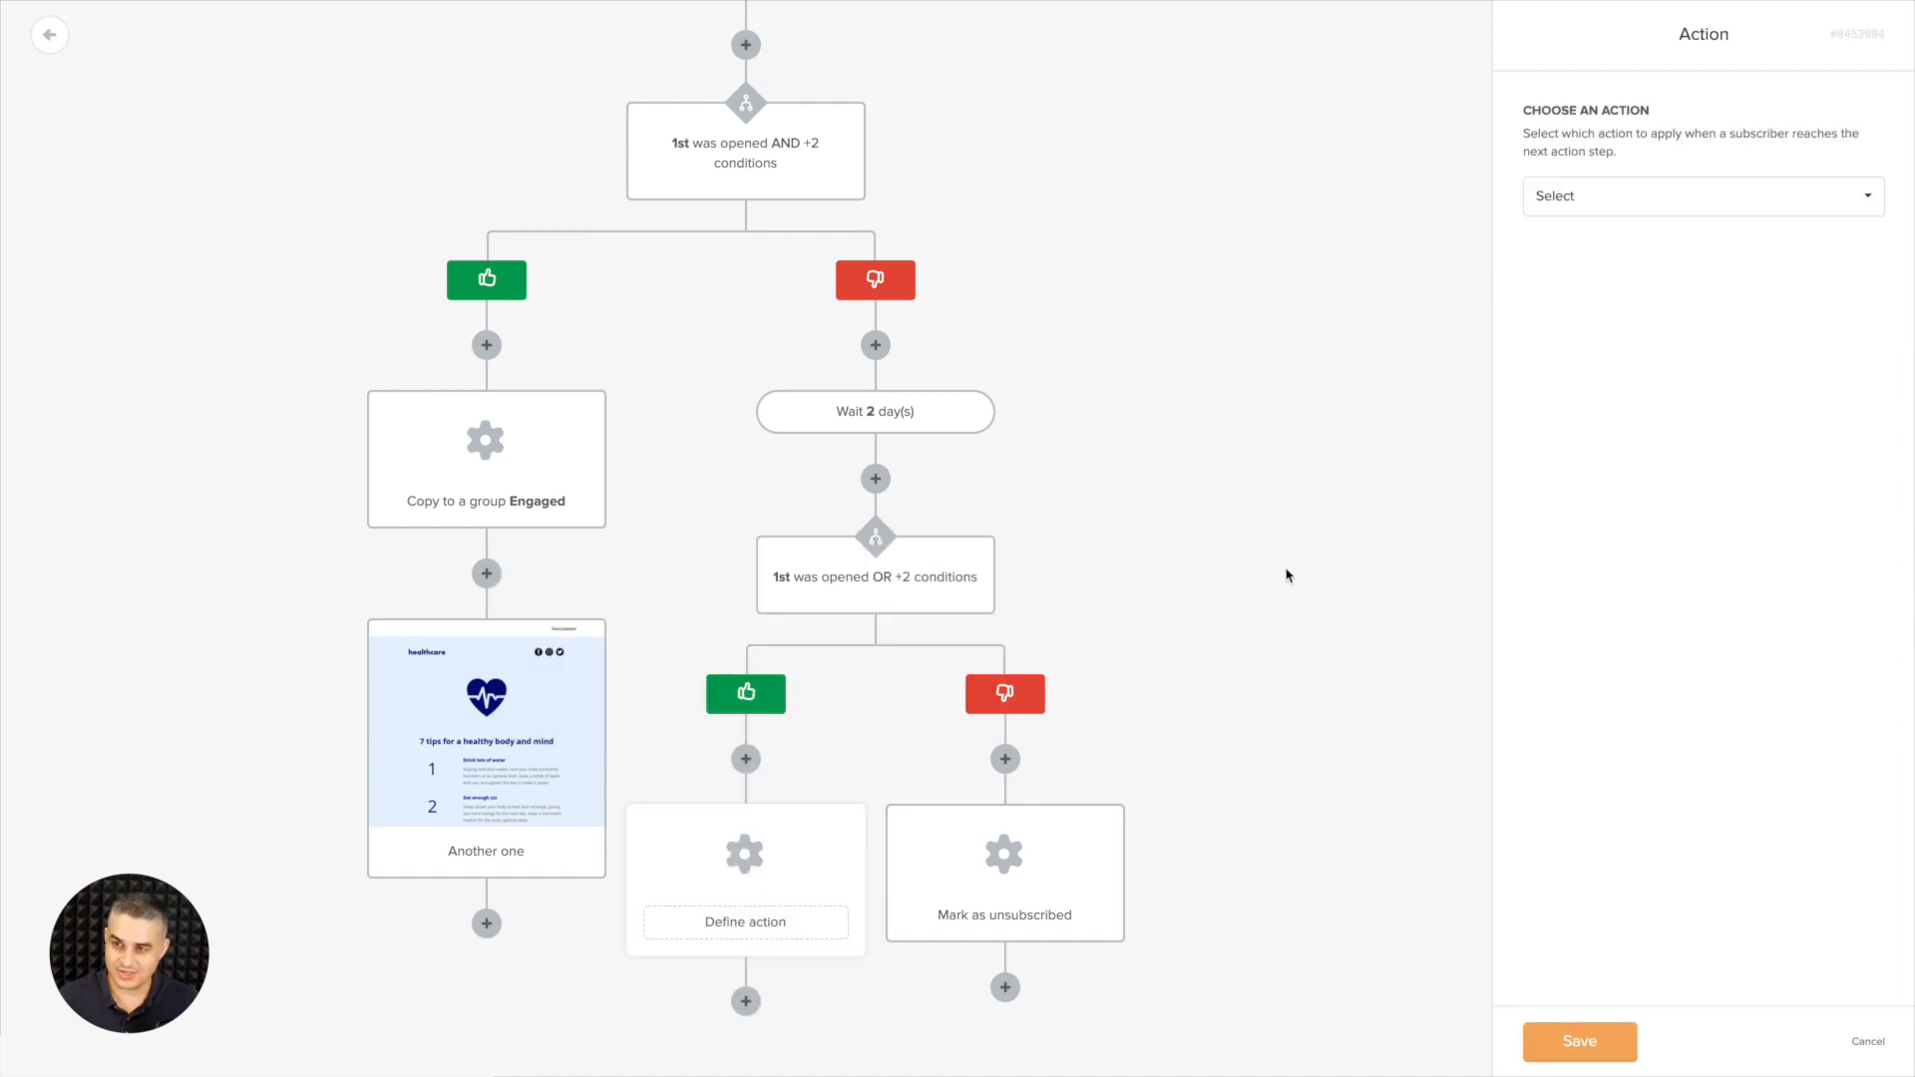
click(1681, 207)
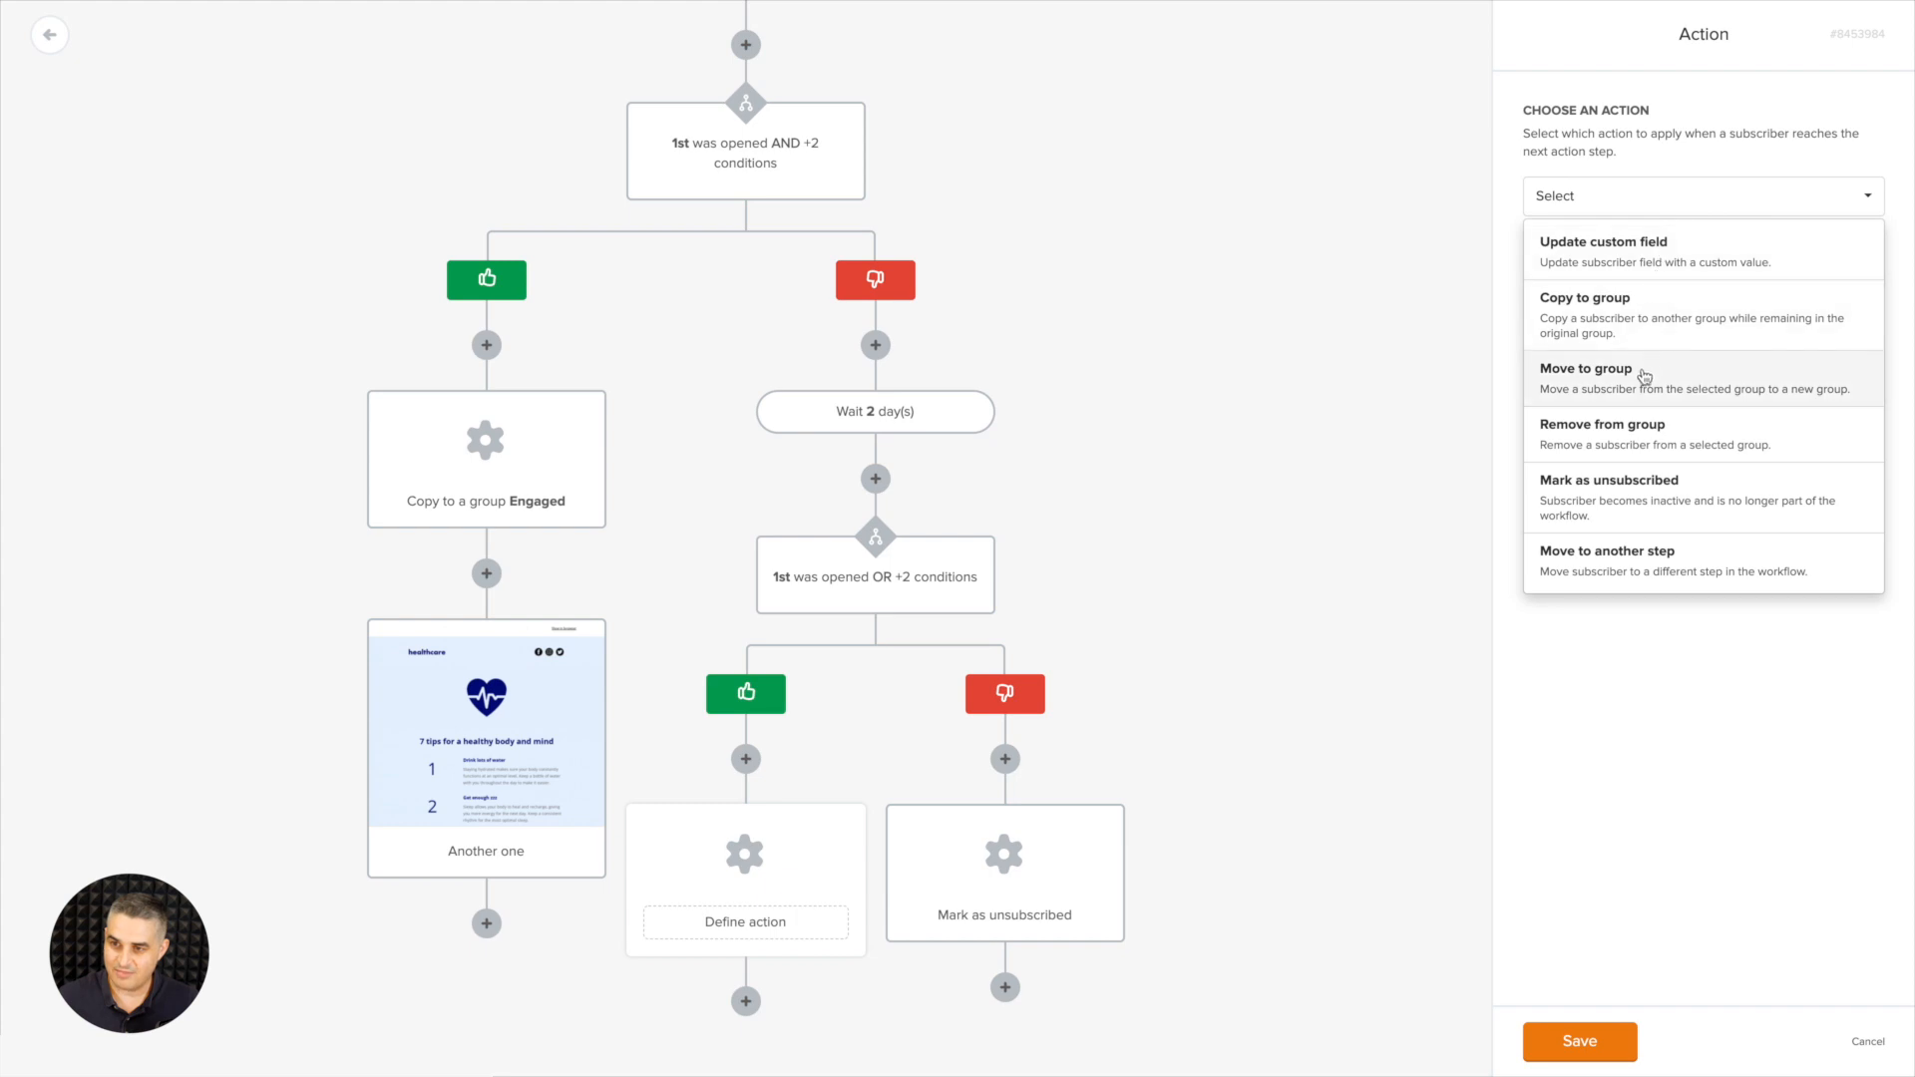
click(1613, 555)
click(1633, 298)
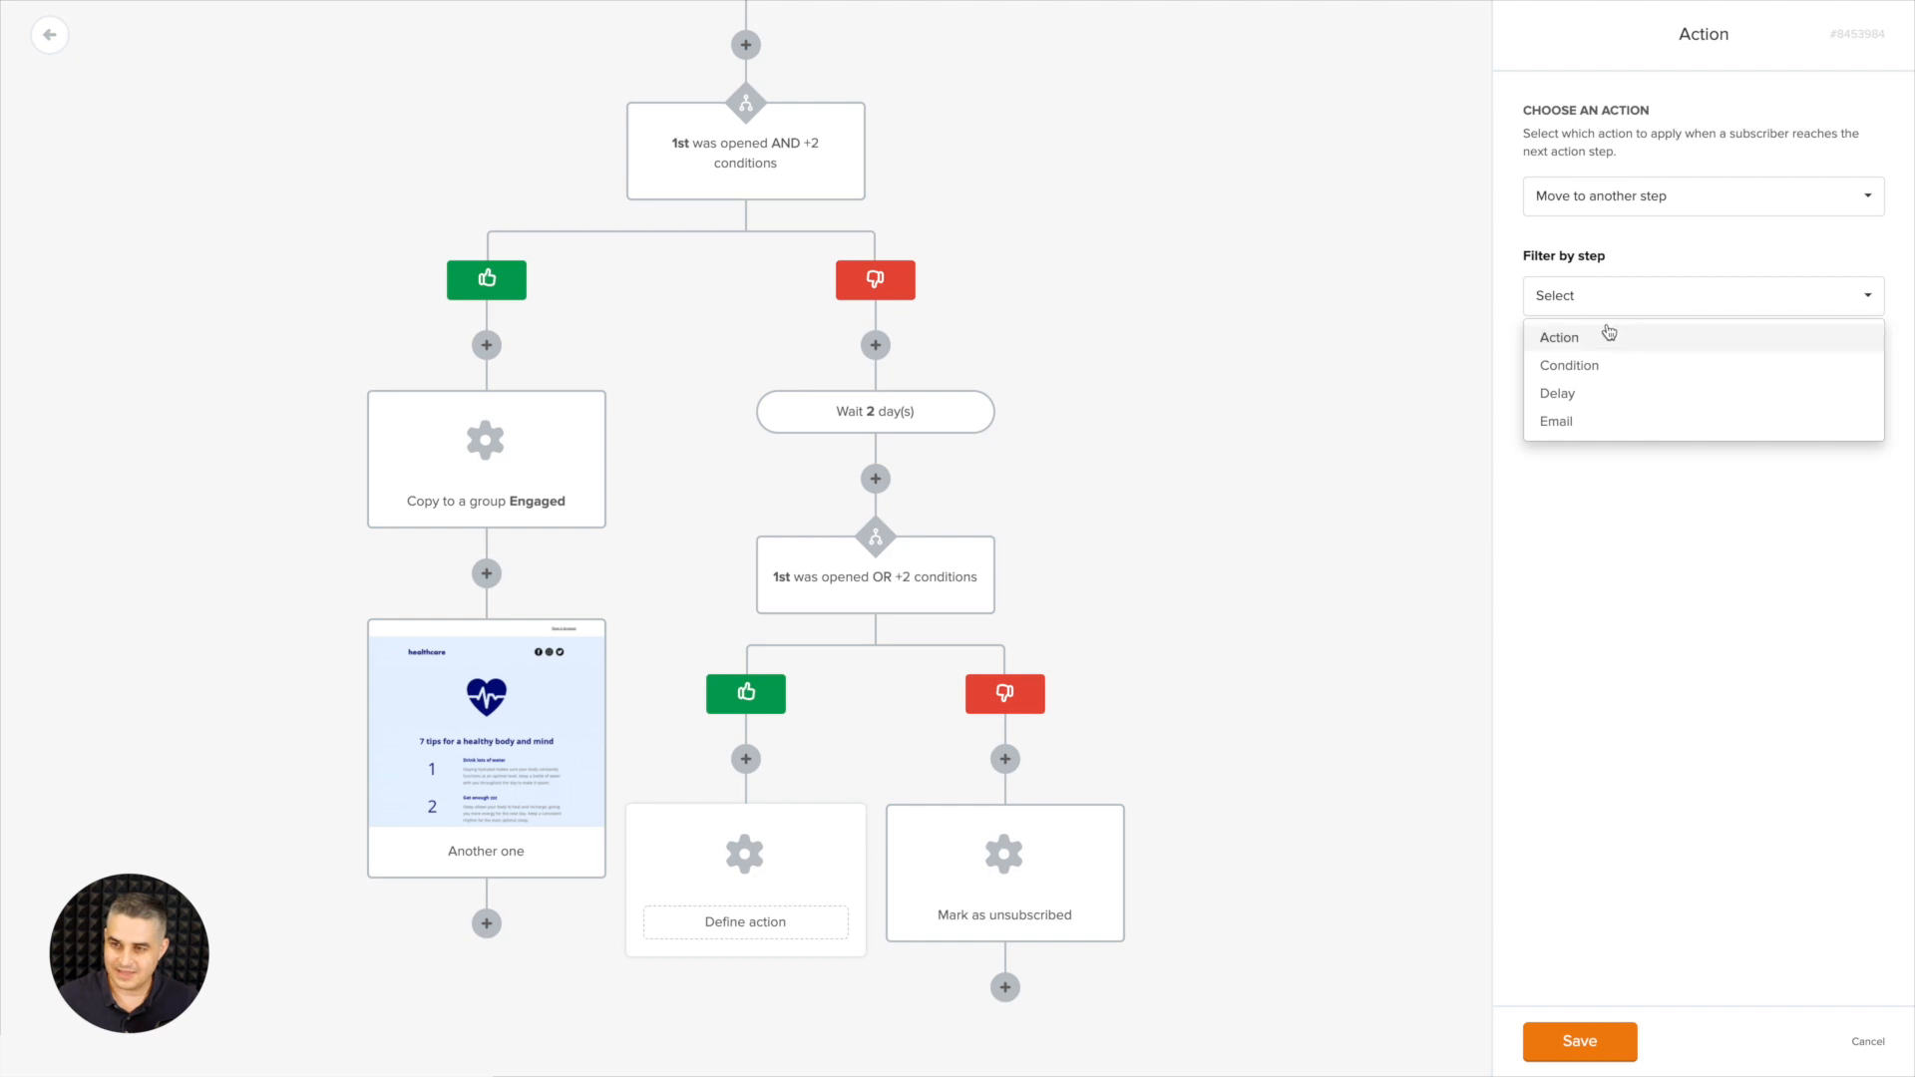
click(1572, 424)
click(1590, 367)
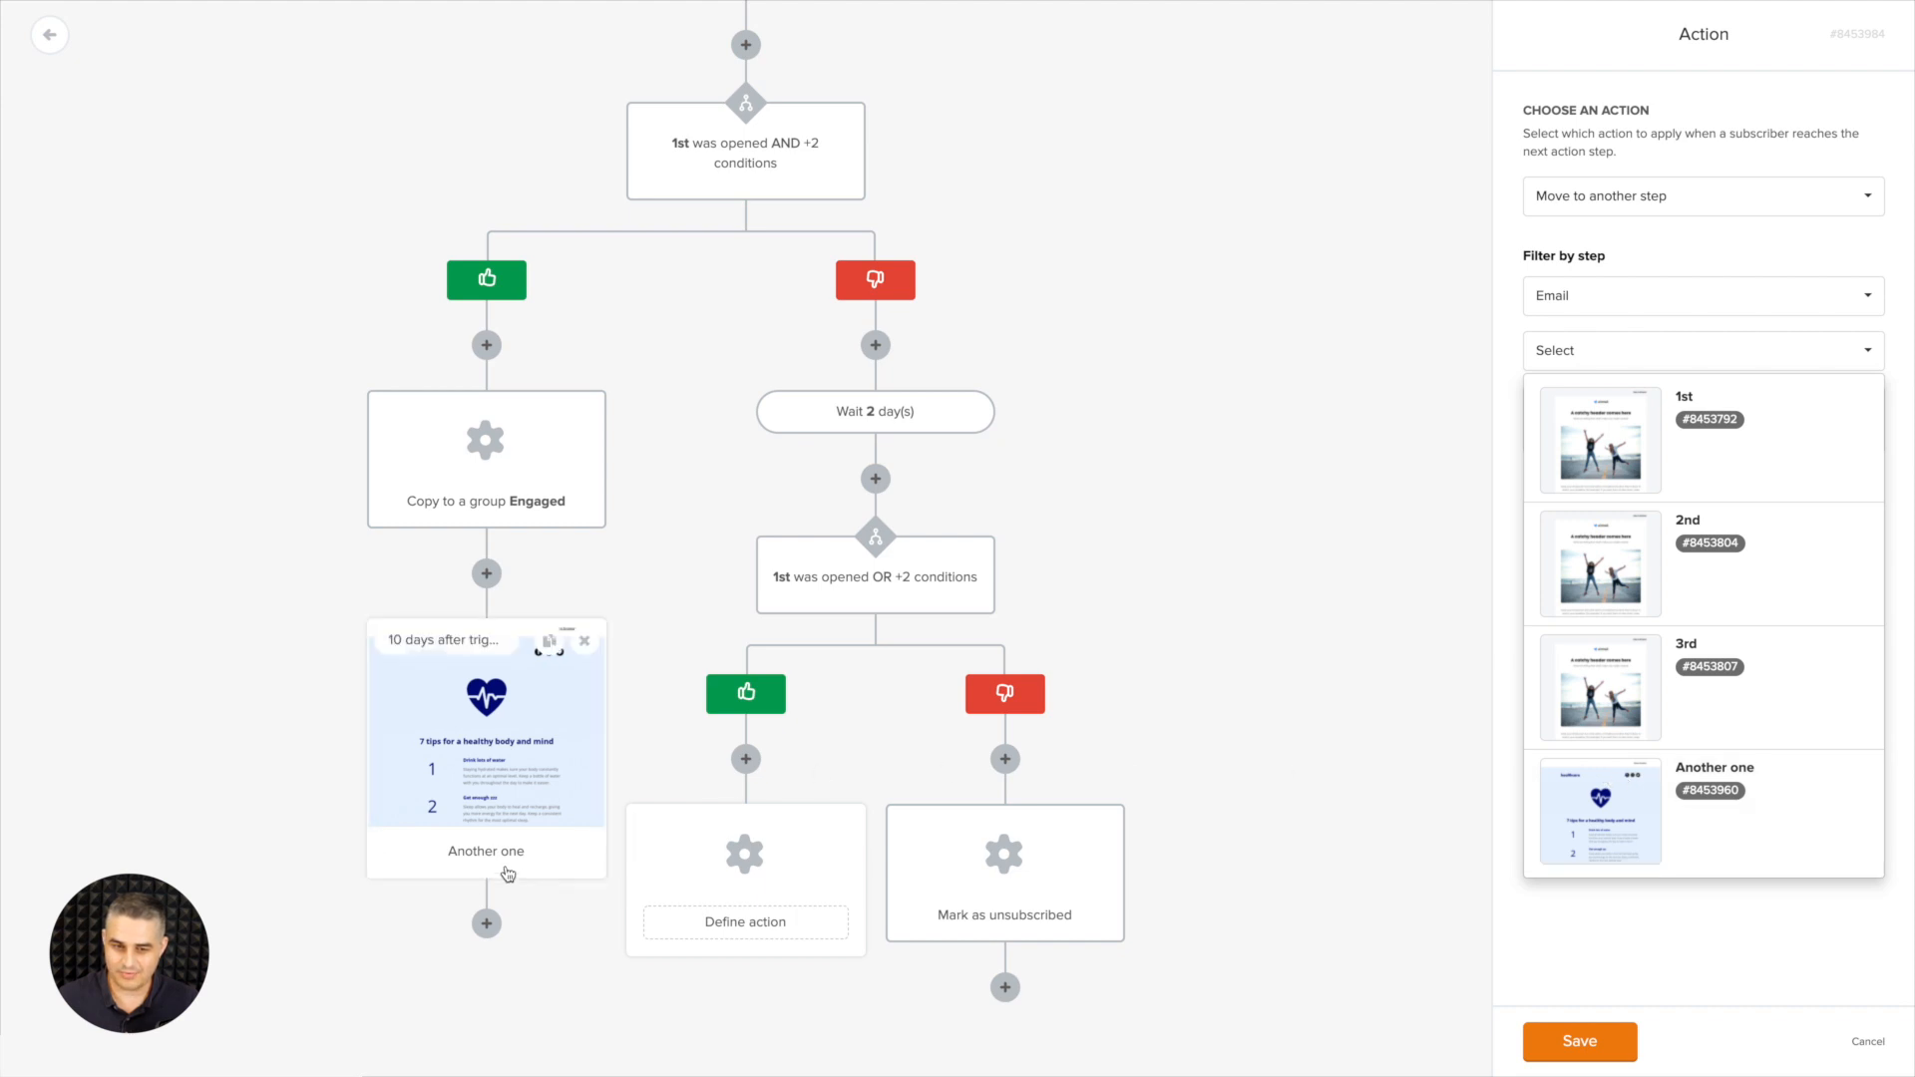
click(1617, 816)
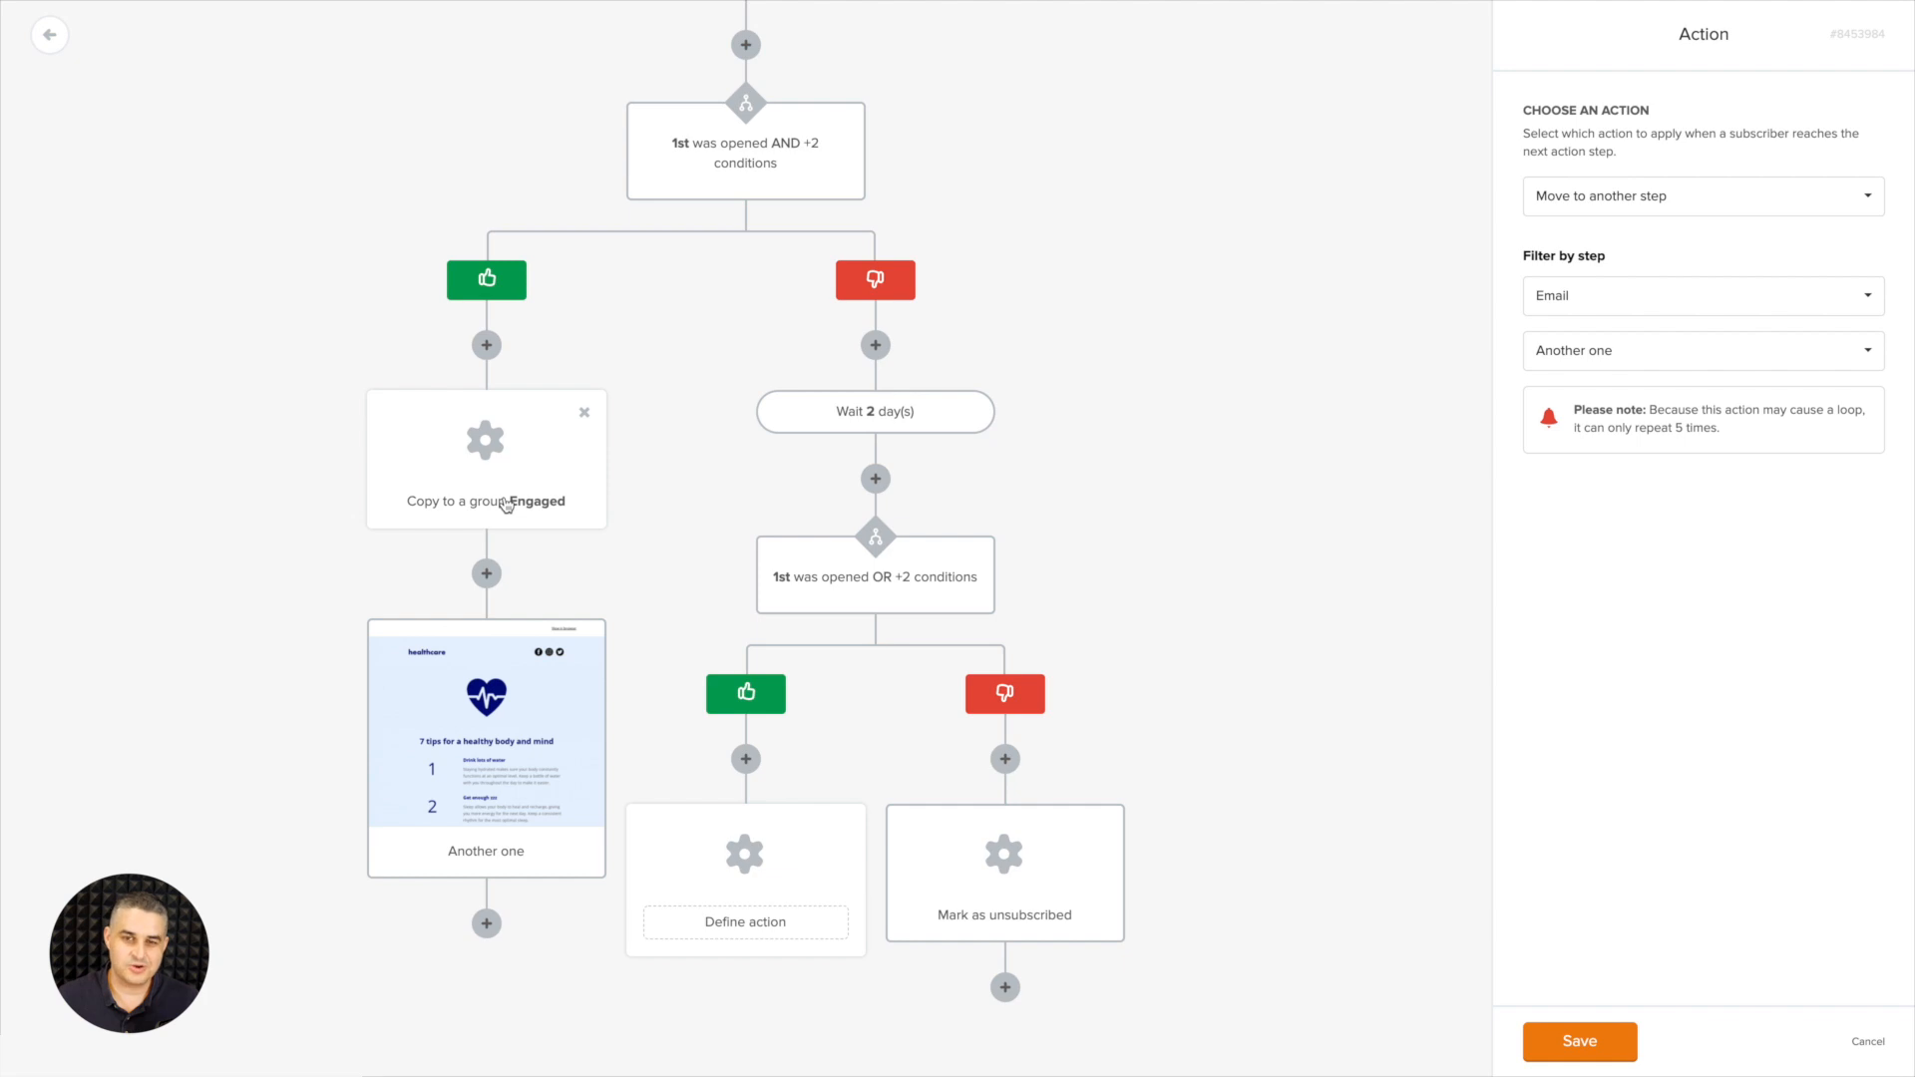
scroll(504, 502, up, 1)
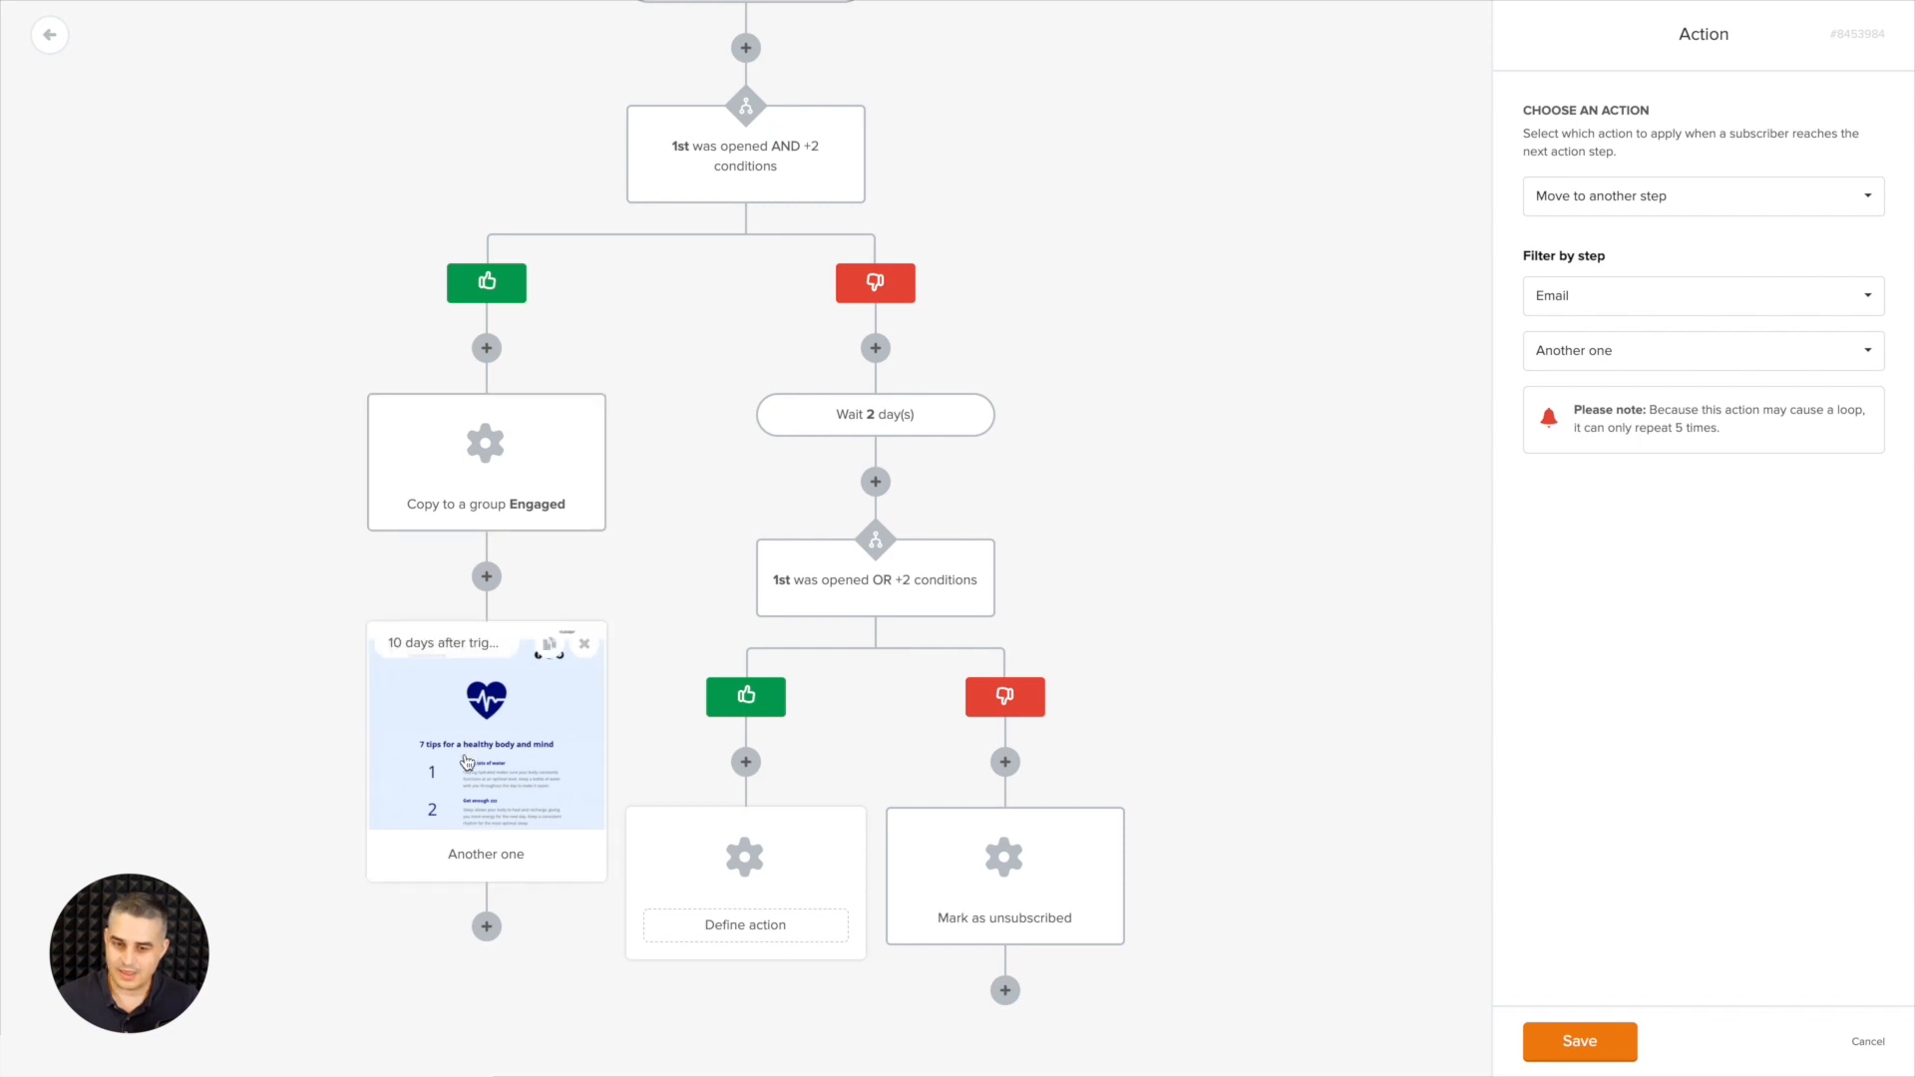
click(1541, 1032)
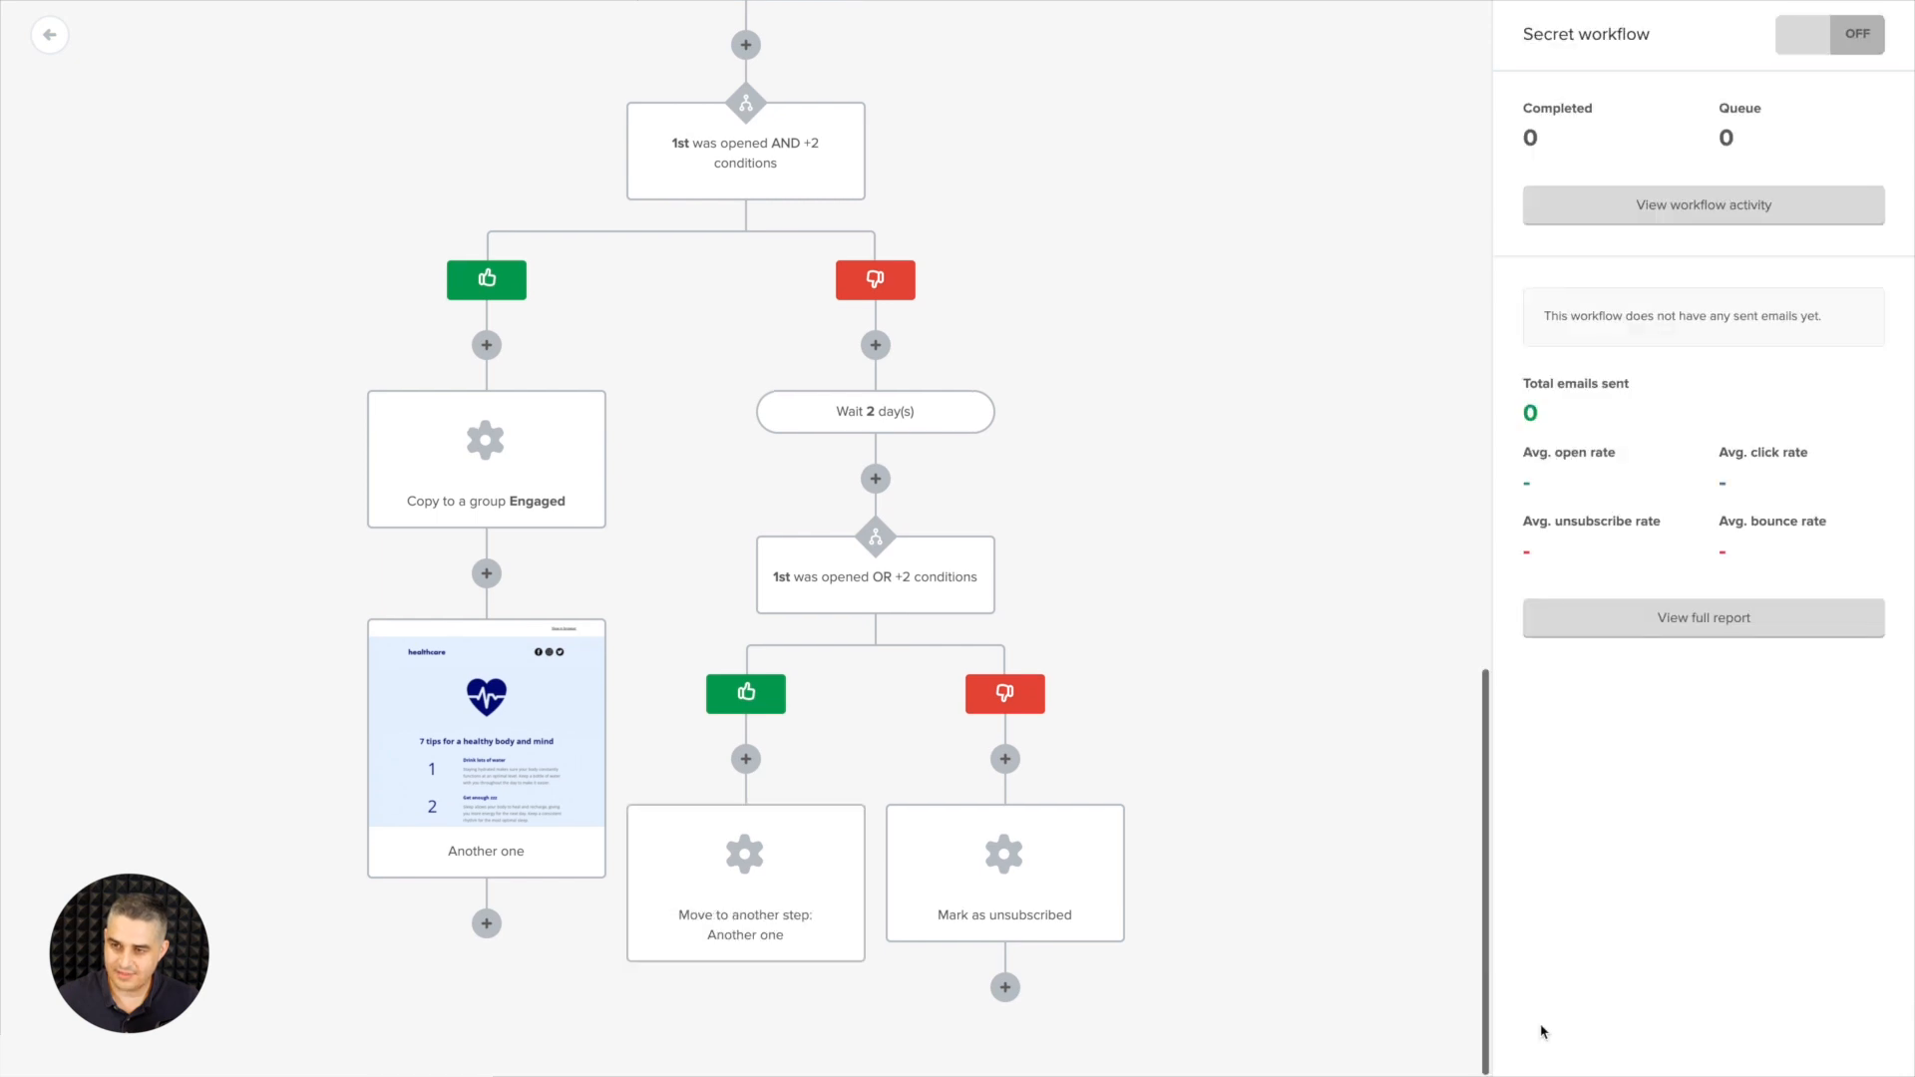
- Reopen the move-to-another-step action, review its available target emails, and leave it without saving
click(781, 861)
click(930, 873)
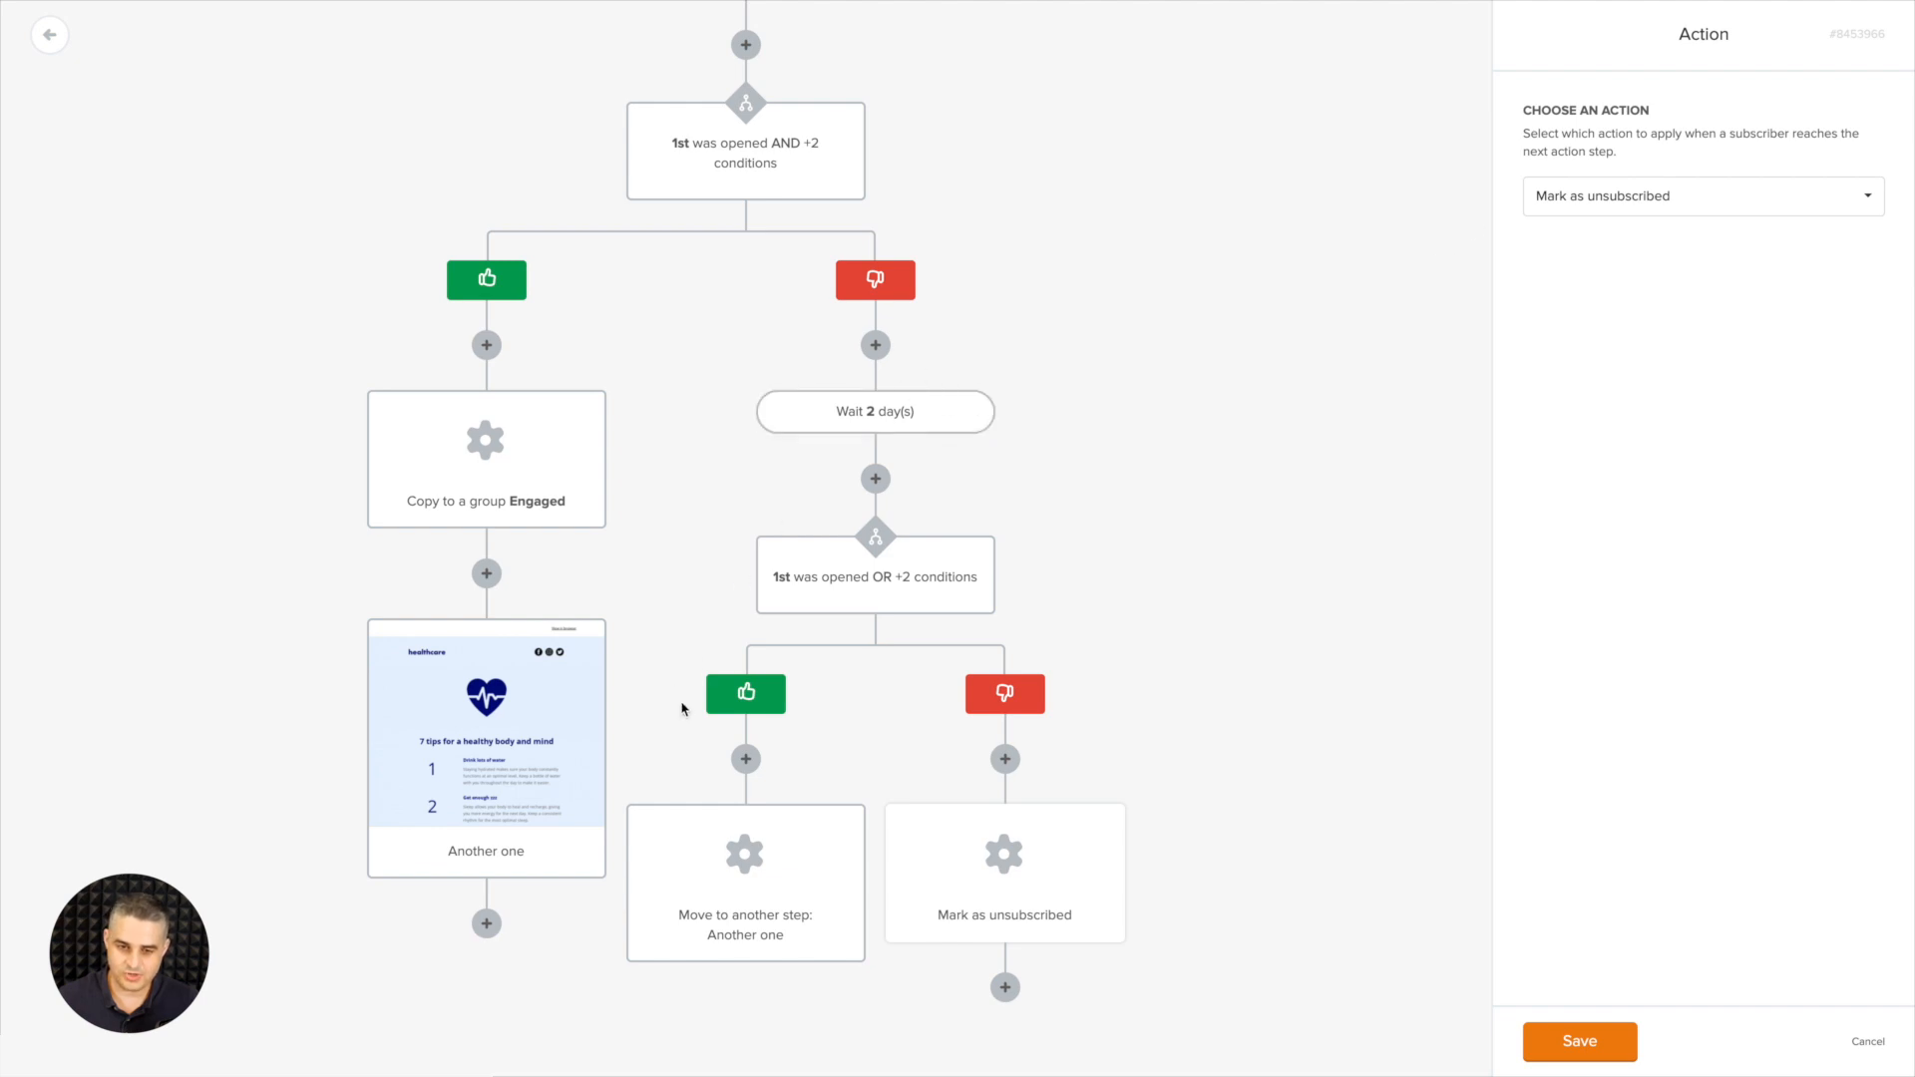
click(763, 889)
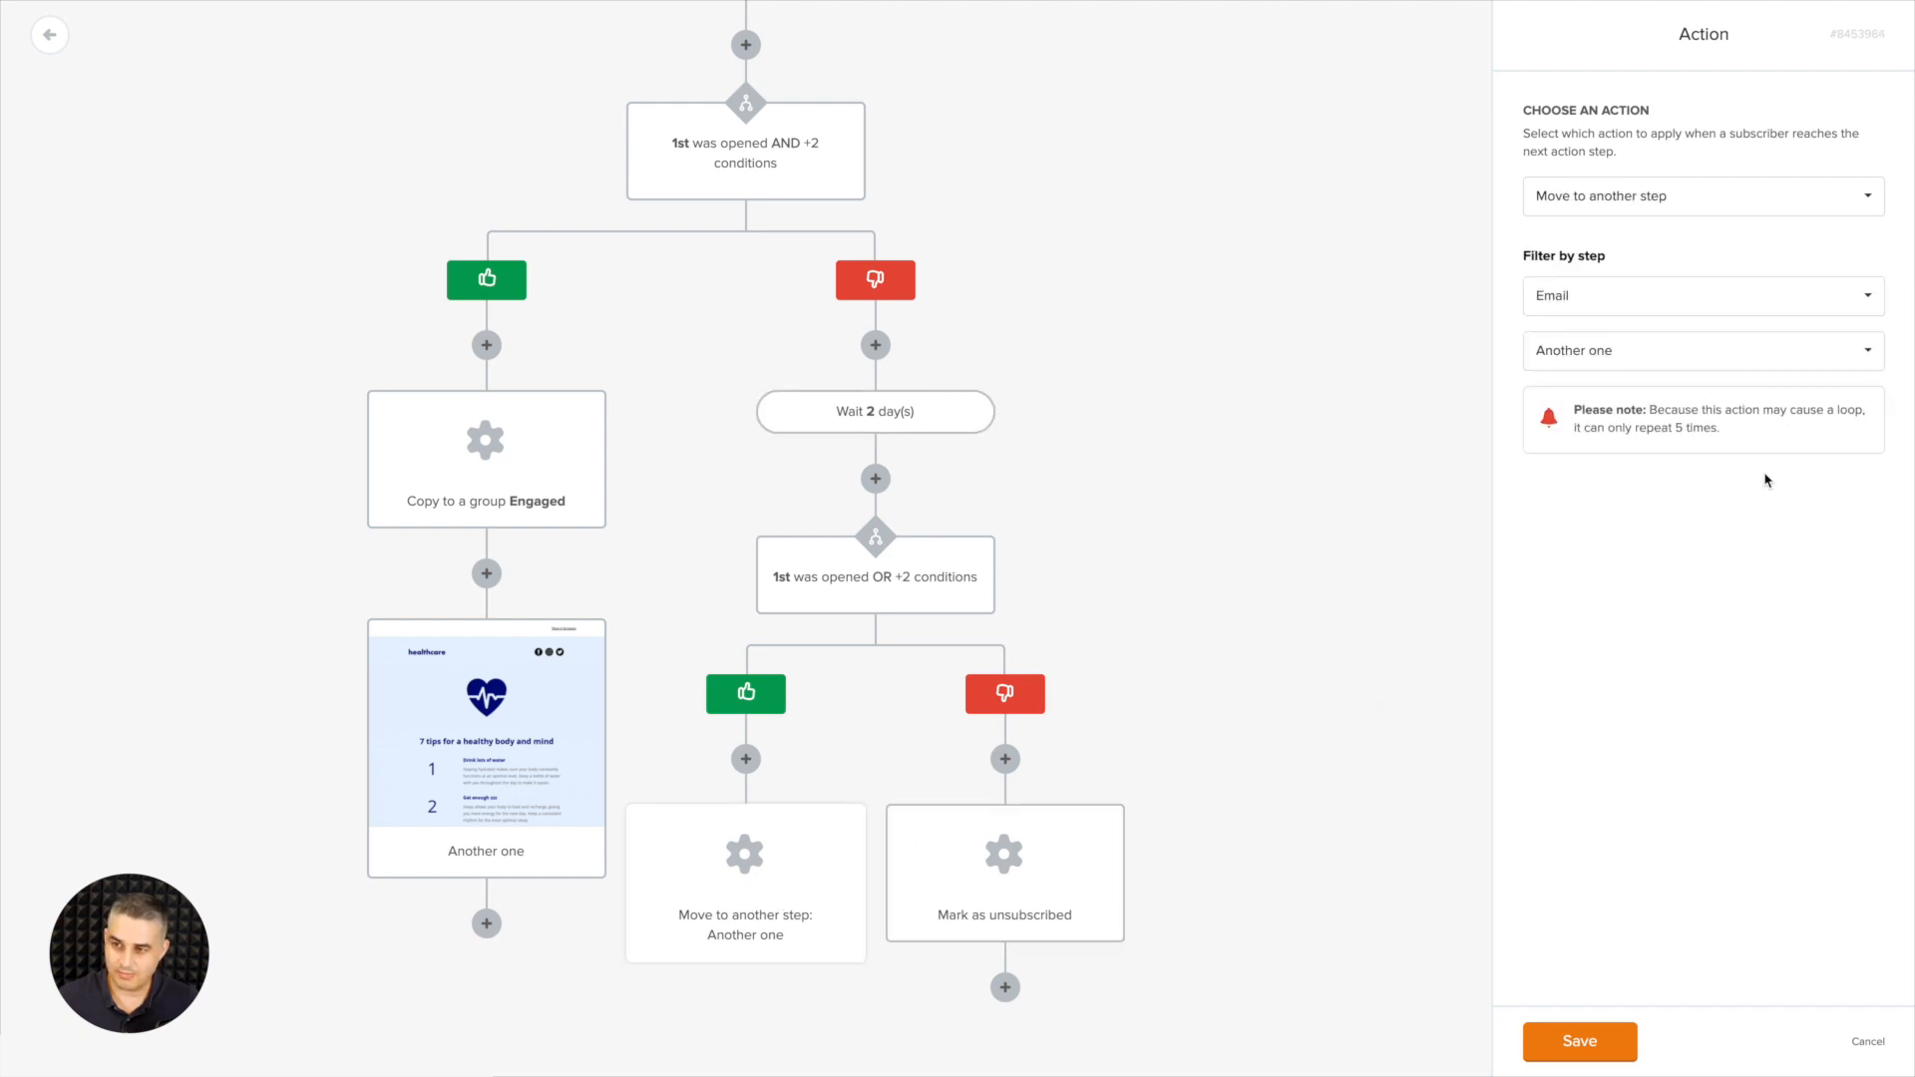
click(1764, 365)
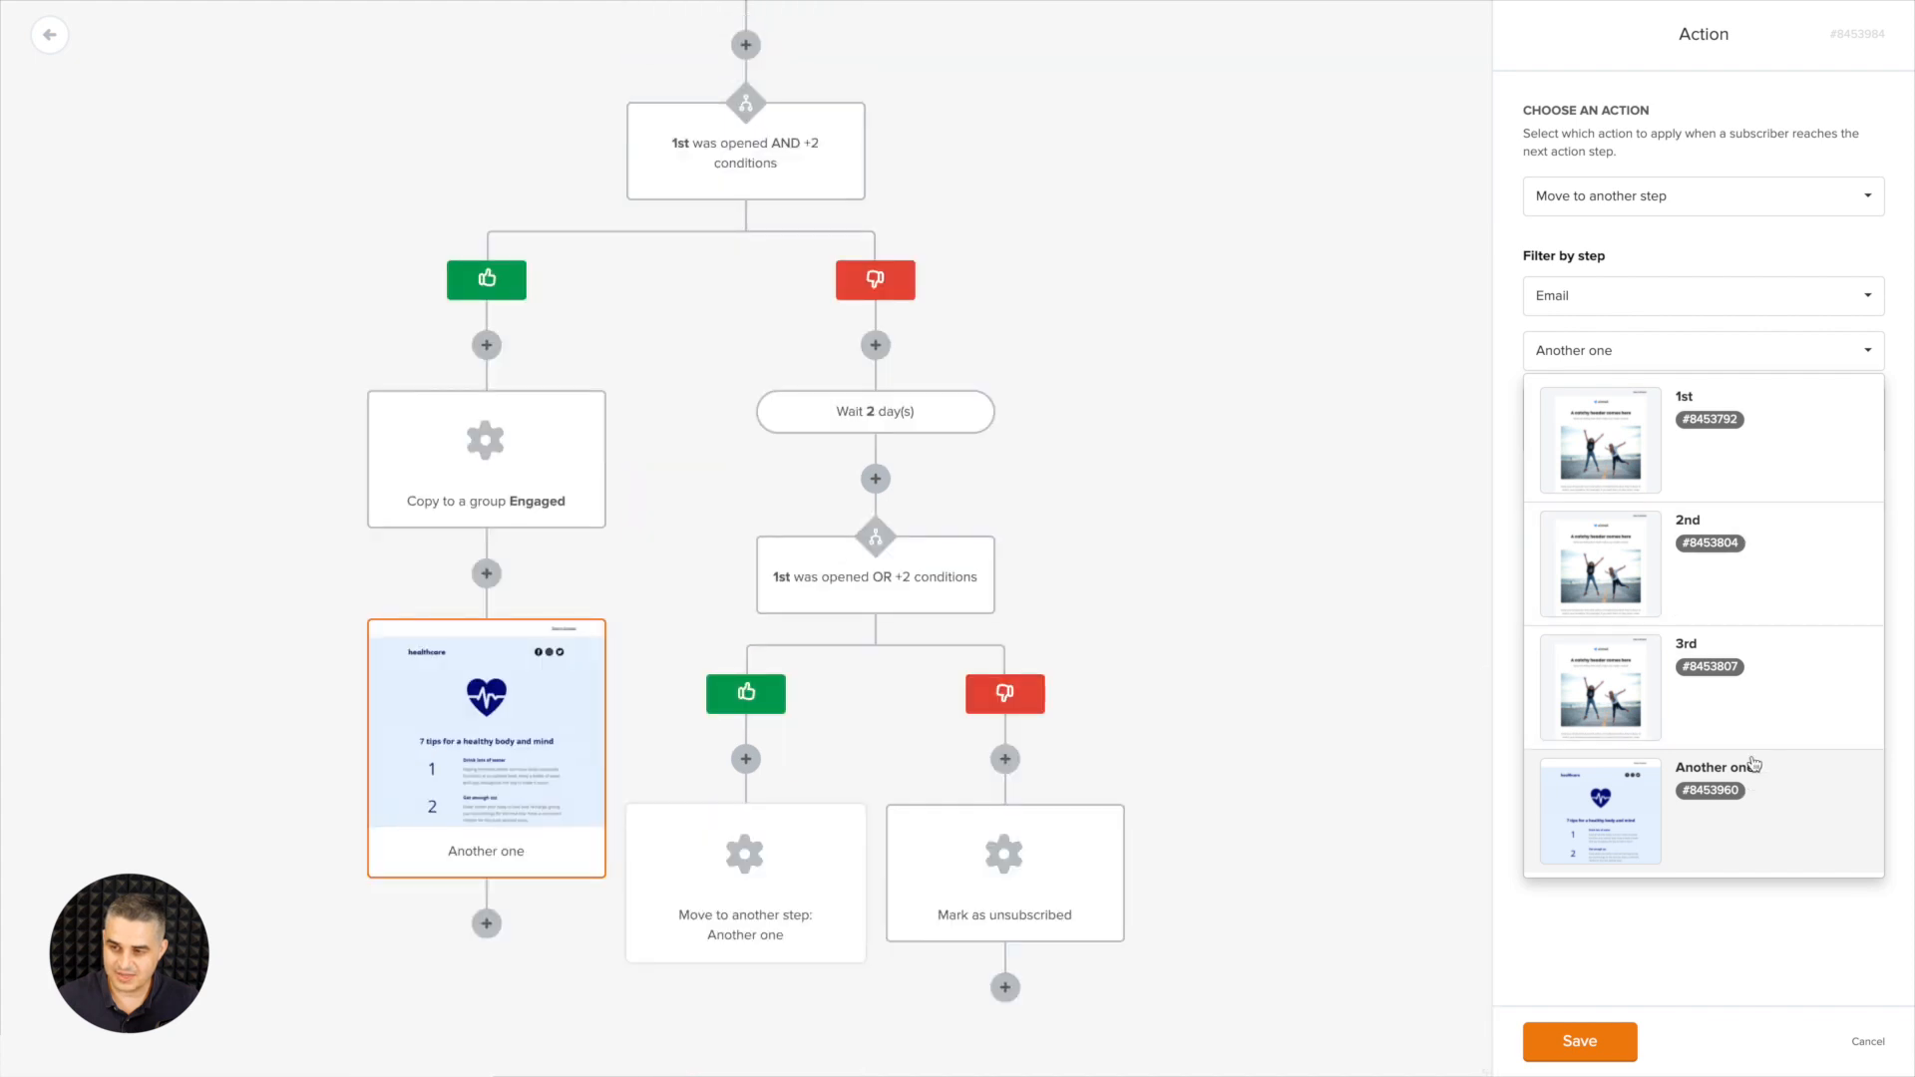
click(1702, 795)
click(1867, 1042)
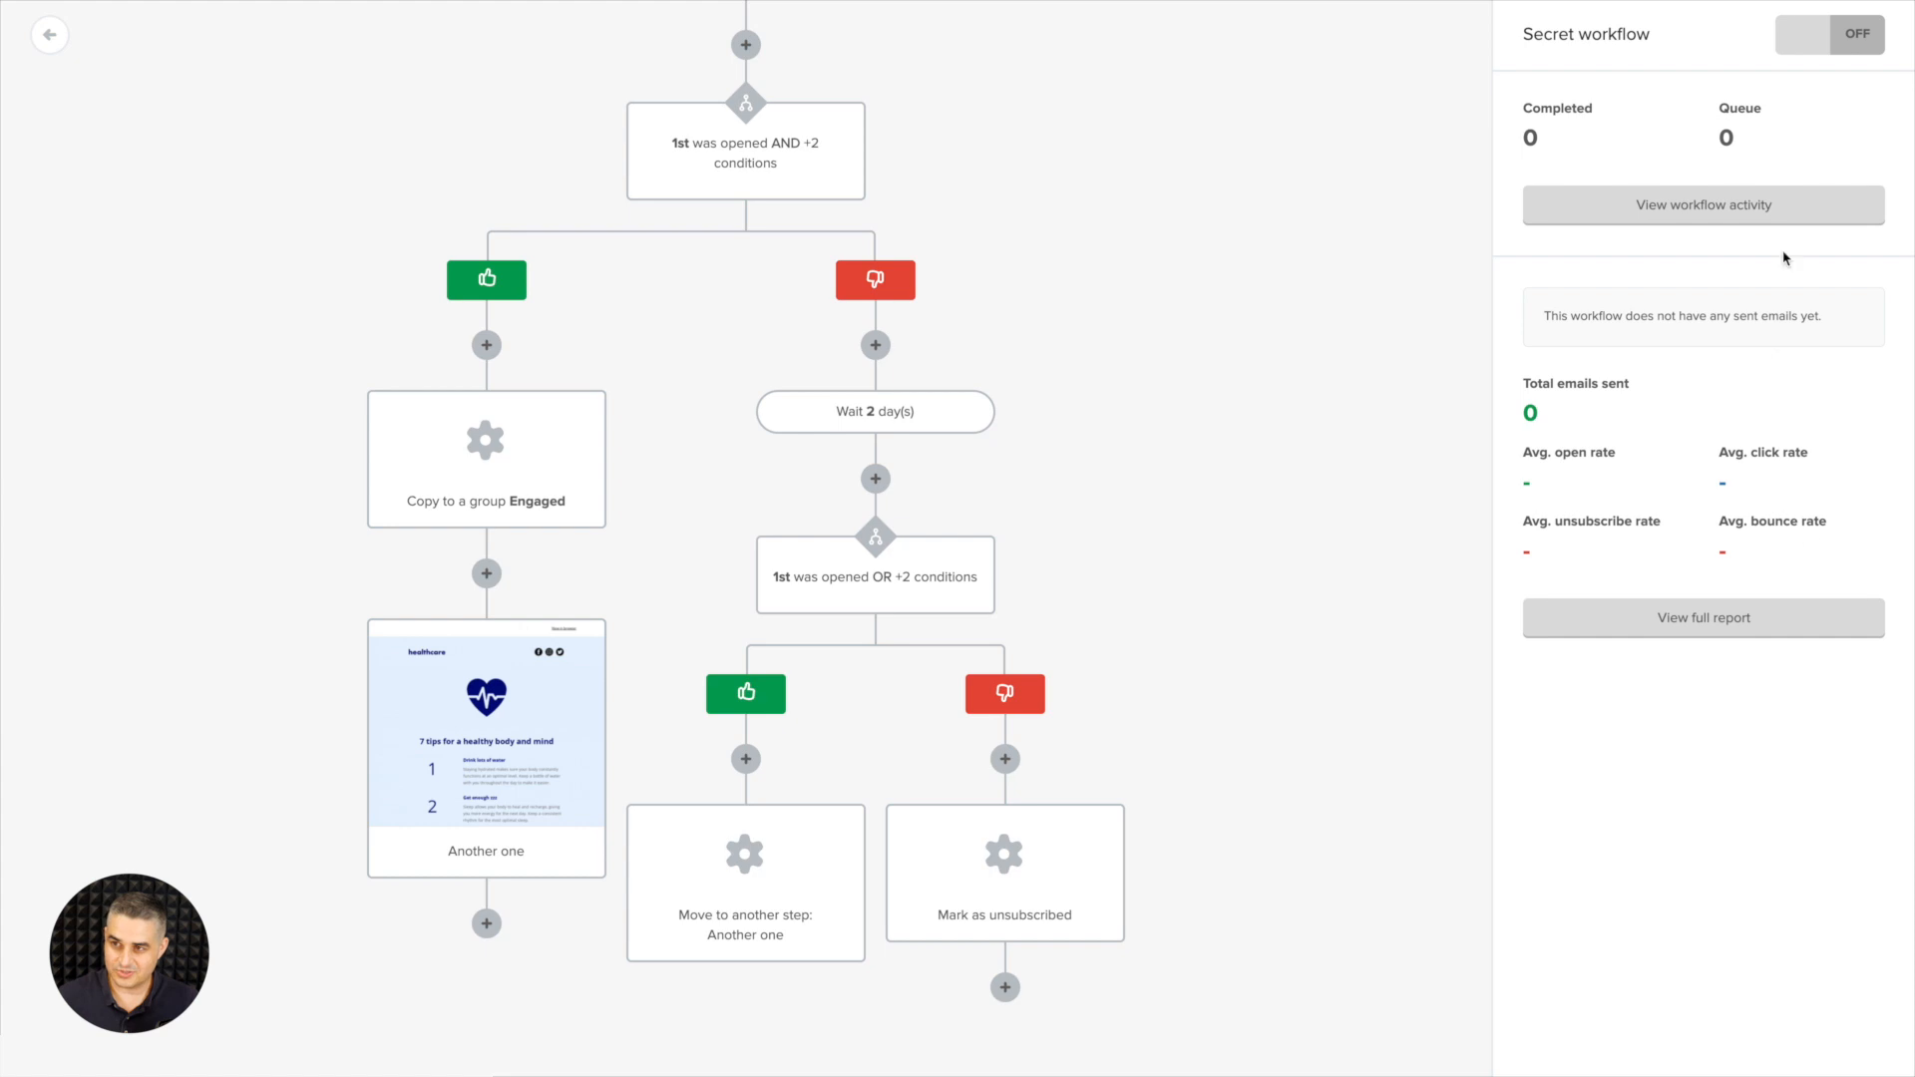
- Turn the Secret workflow on
click(1818, 48)
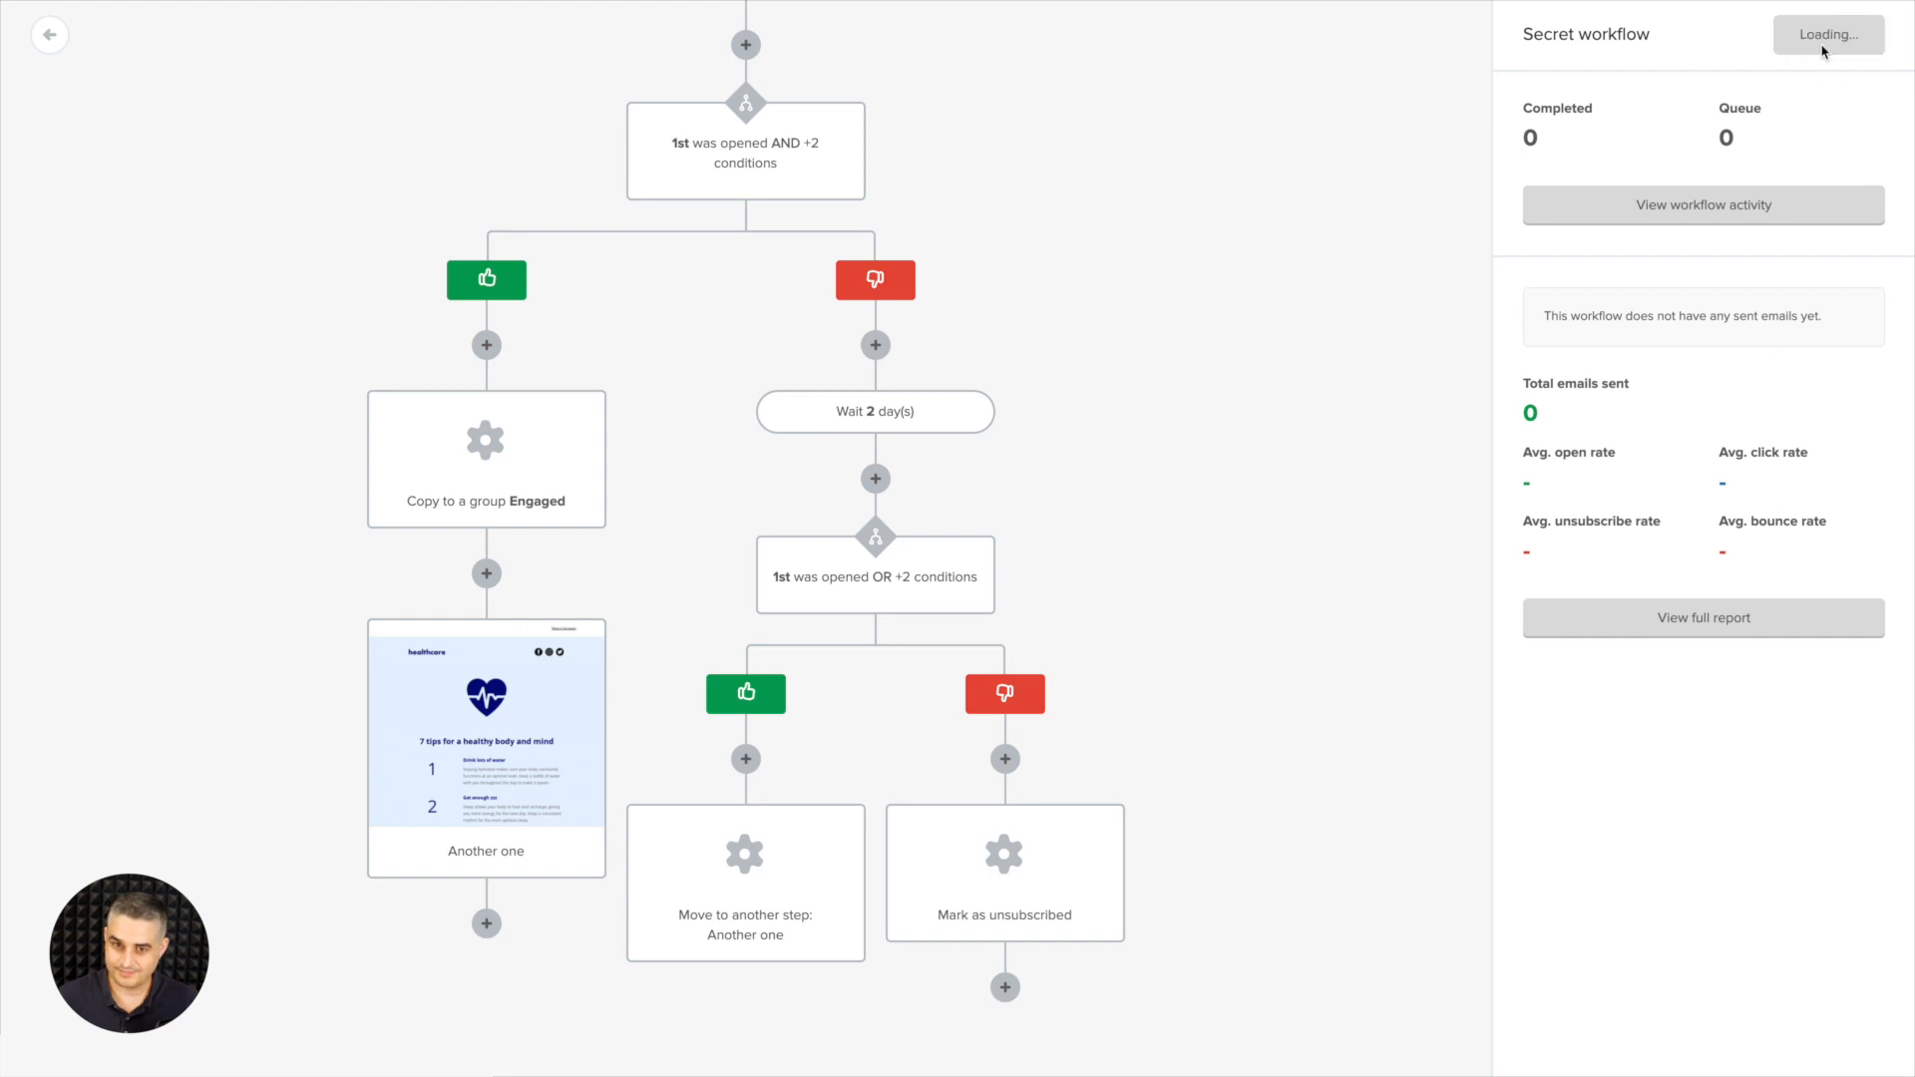
- Review the activated workflow's full path from the group-join trigger down to the final branch actions
scroll(1197, 394, up, 10)
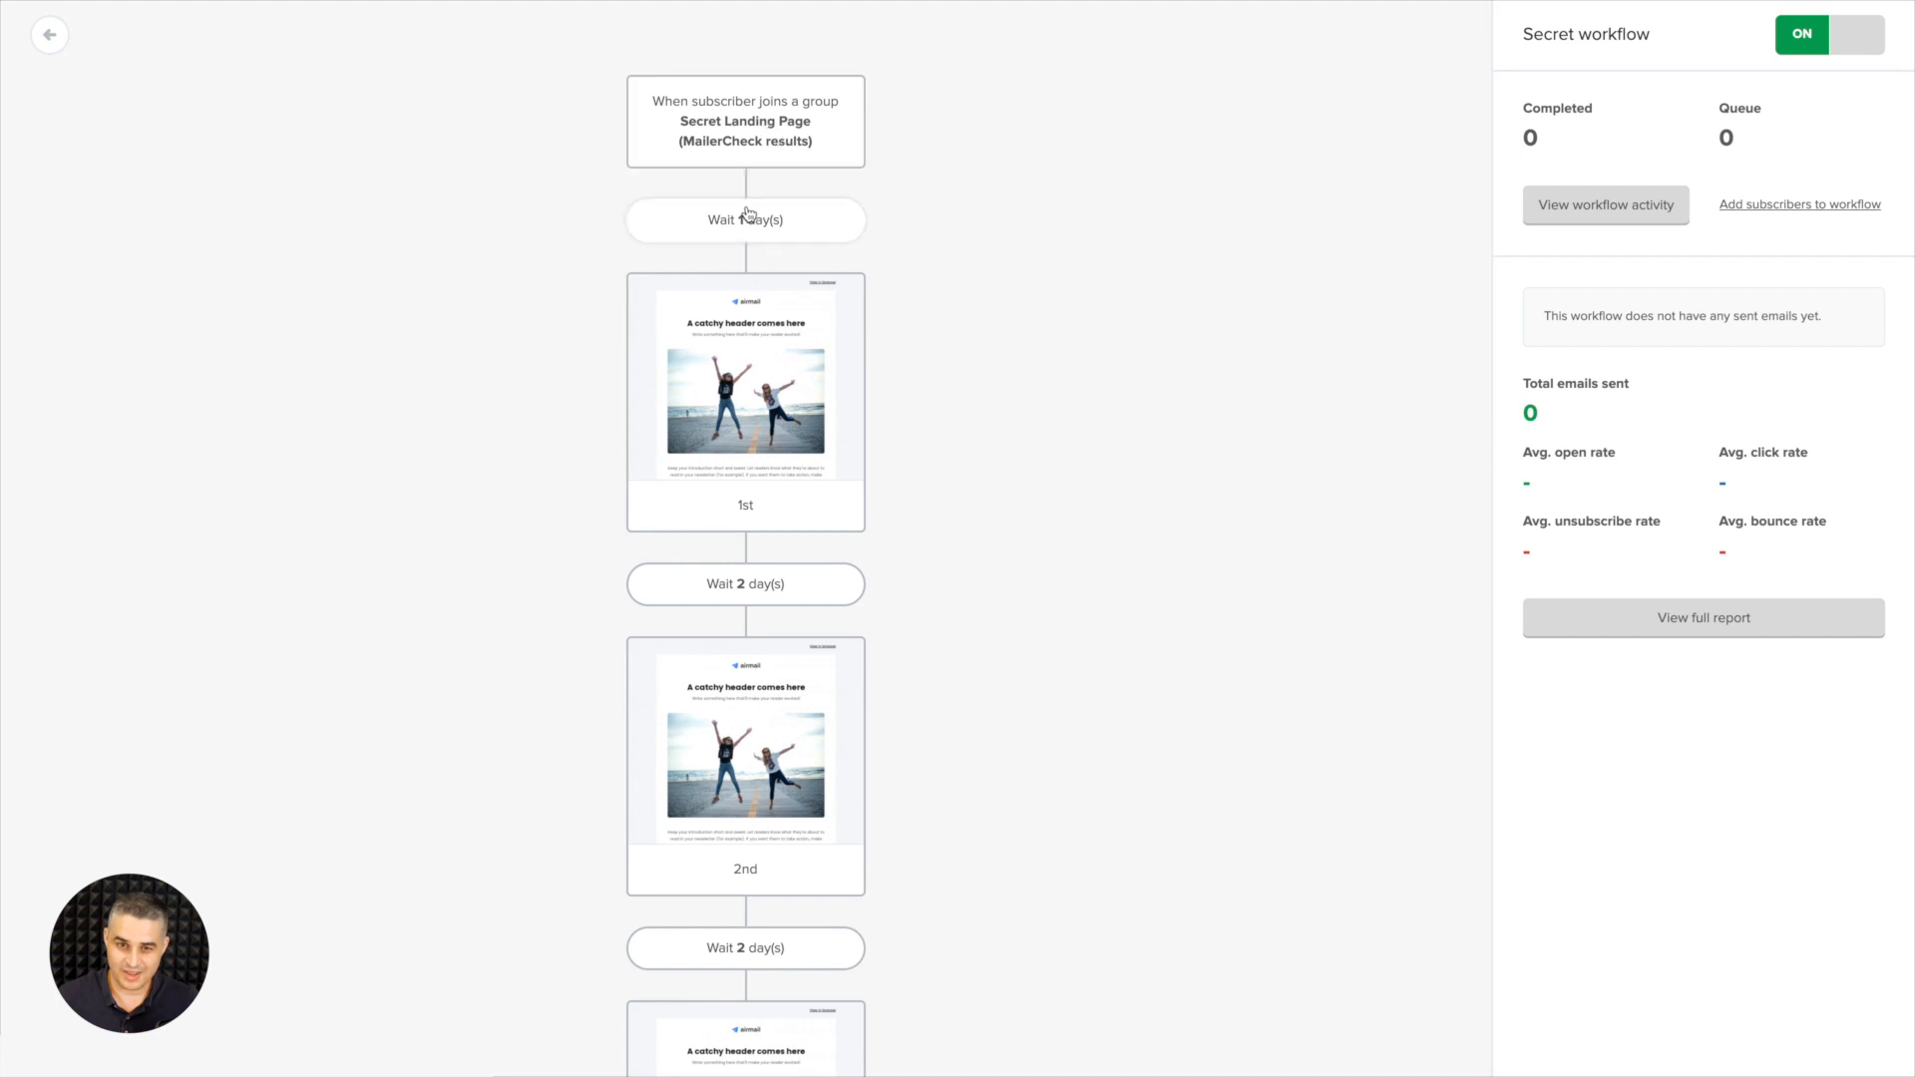
scroll(761, 414, down, 1)
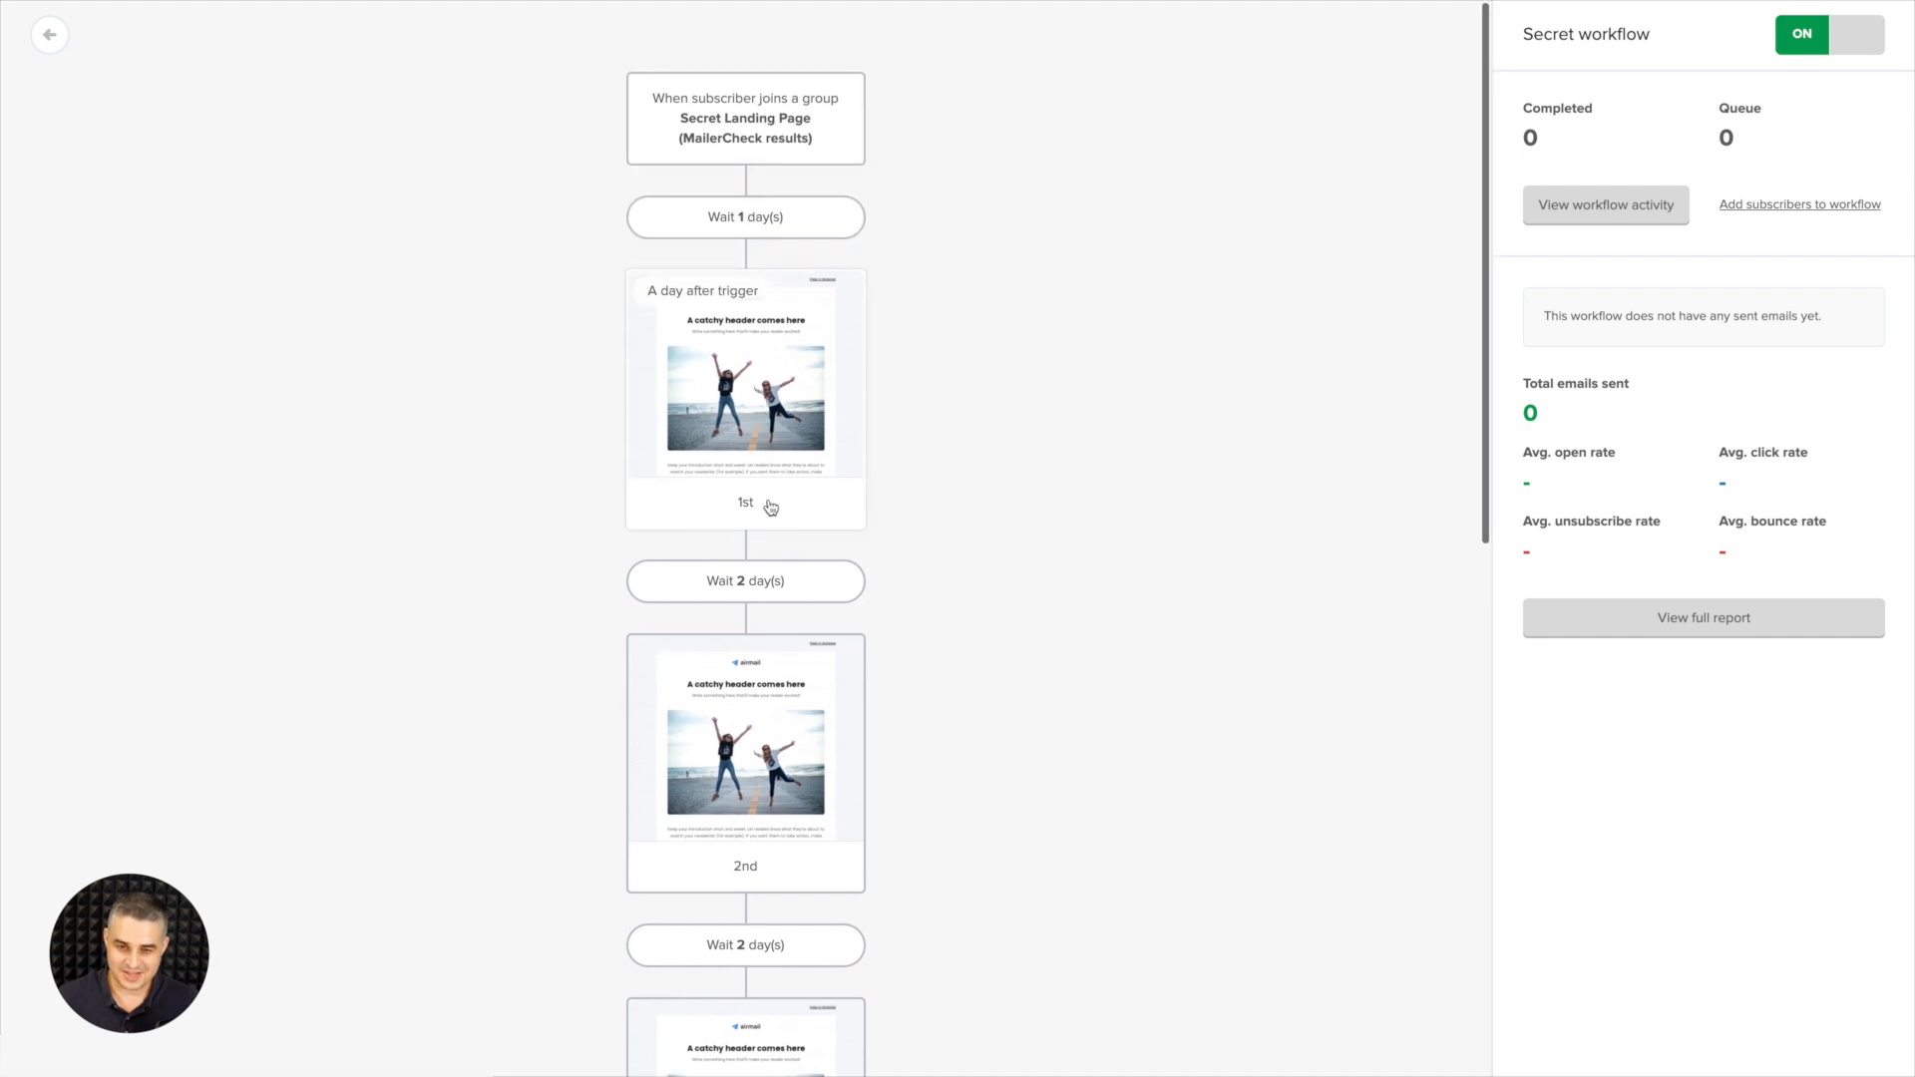
scroll(739, 550, down, 1)
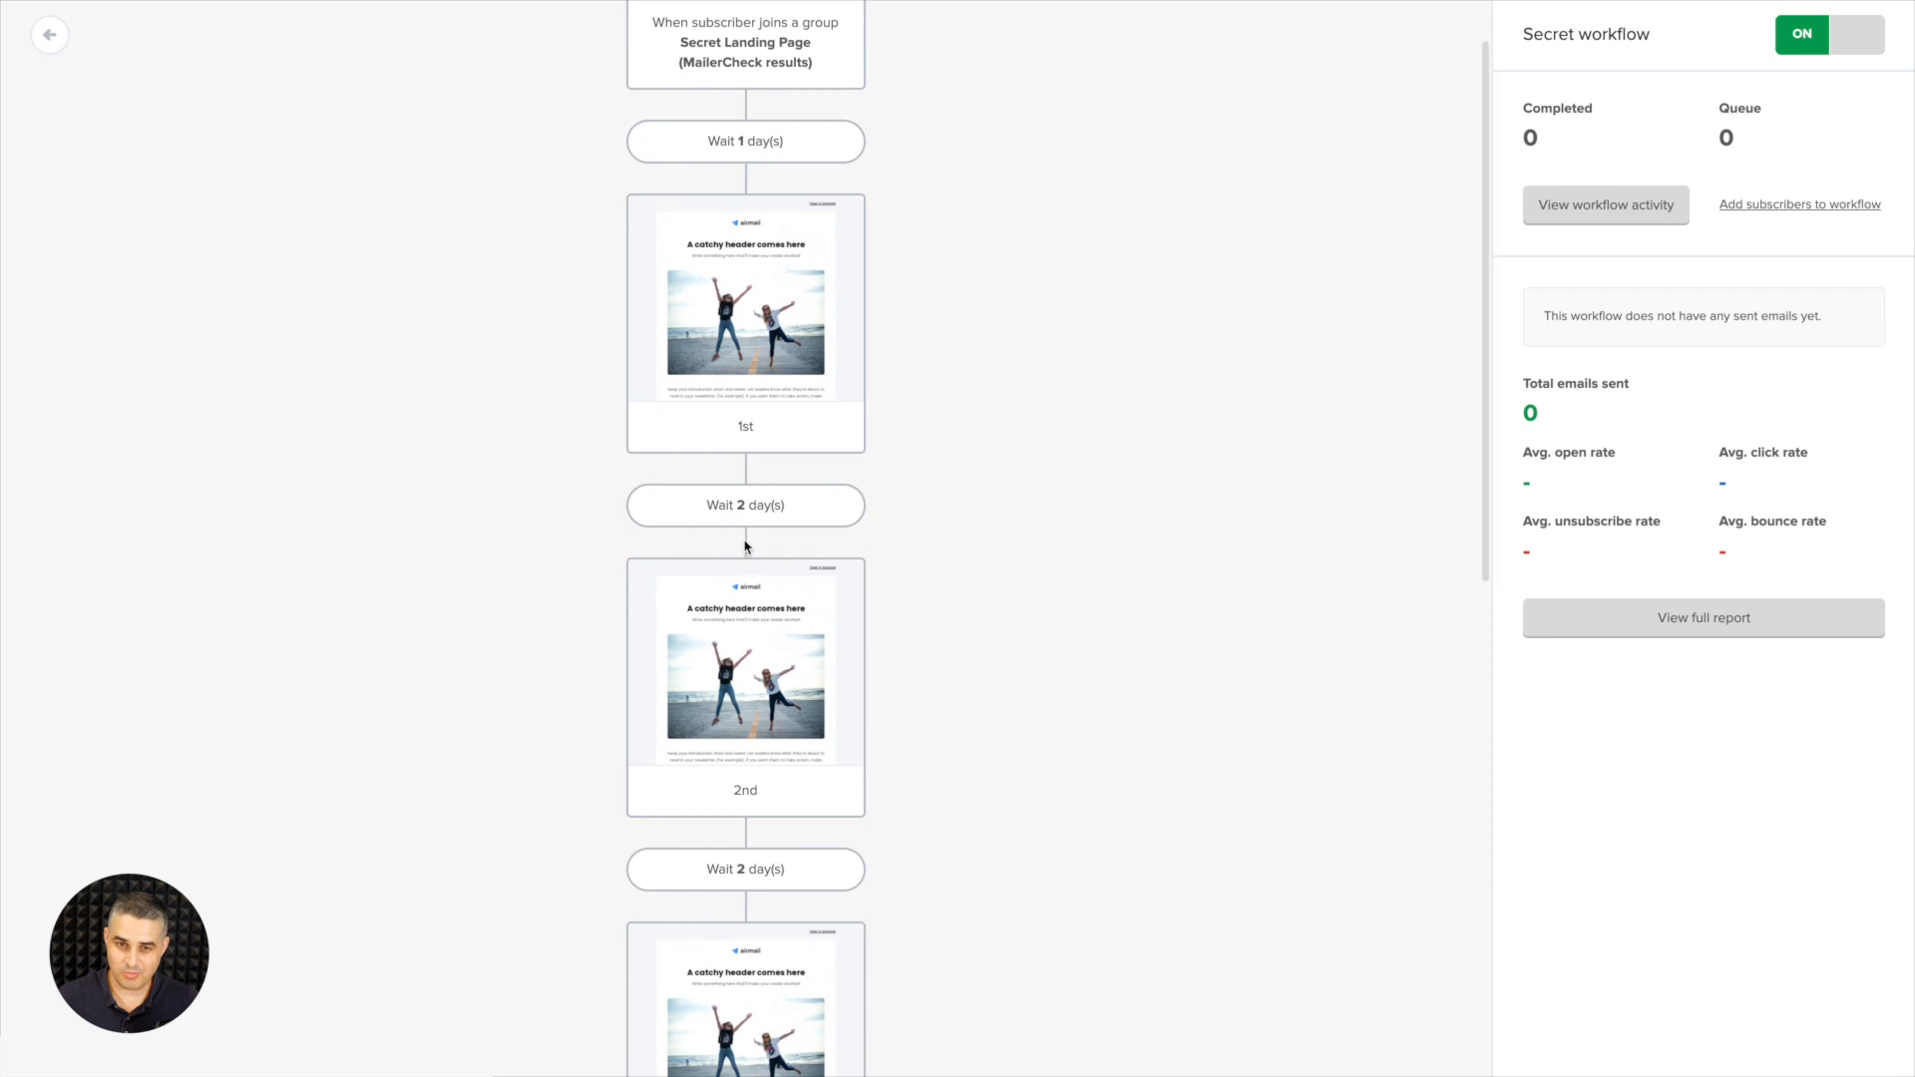
scroll(744, 538, down, 2)
scroll(744, 538, down, 4)
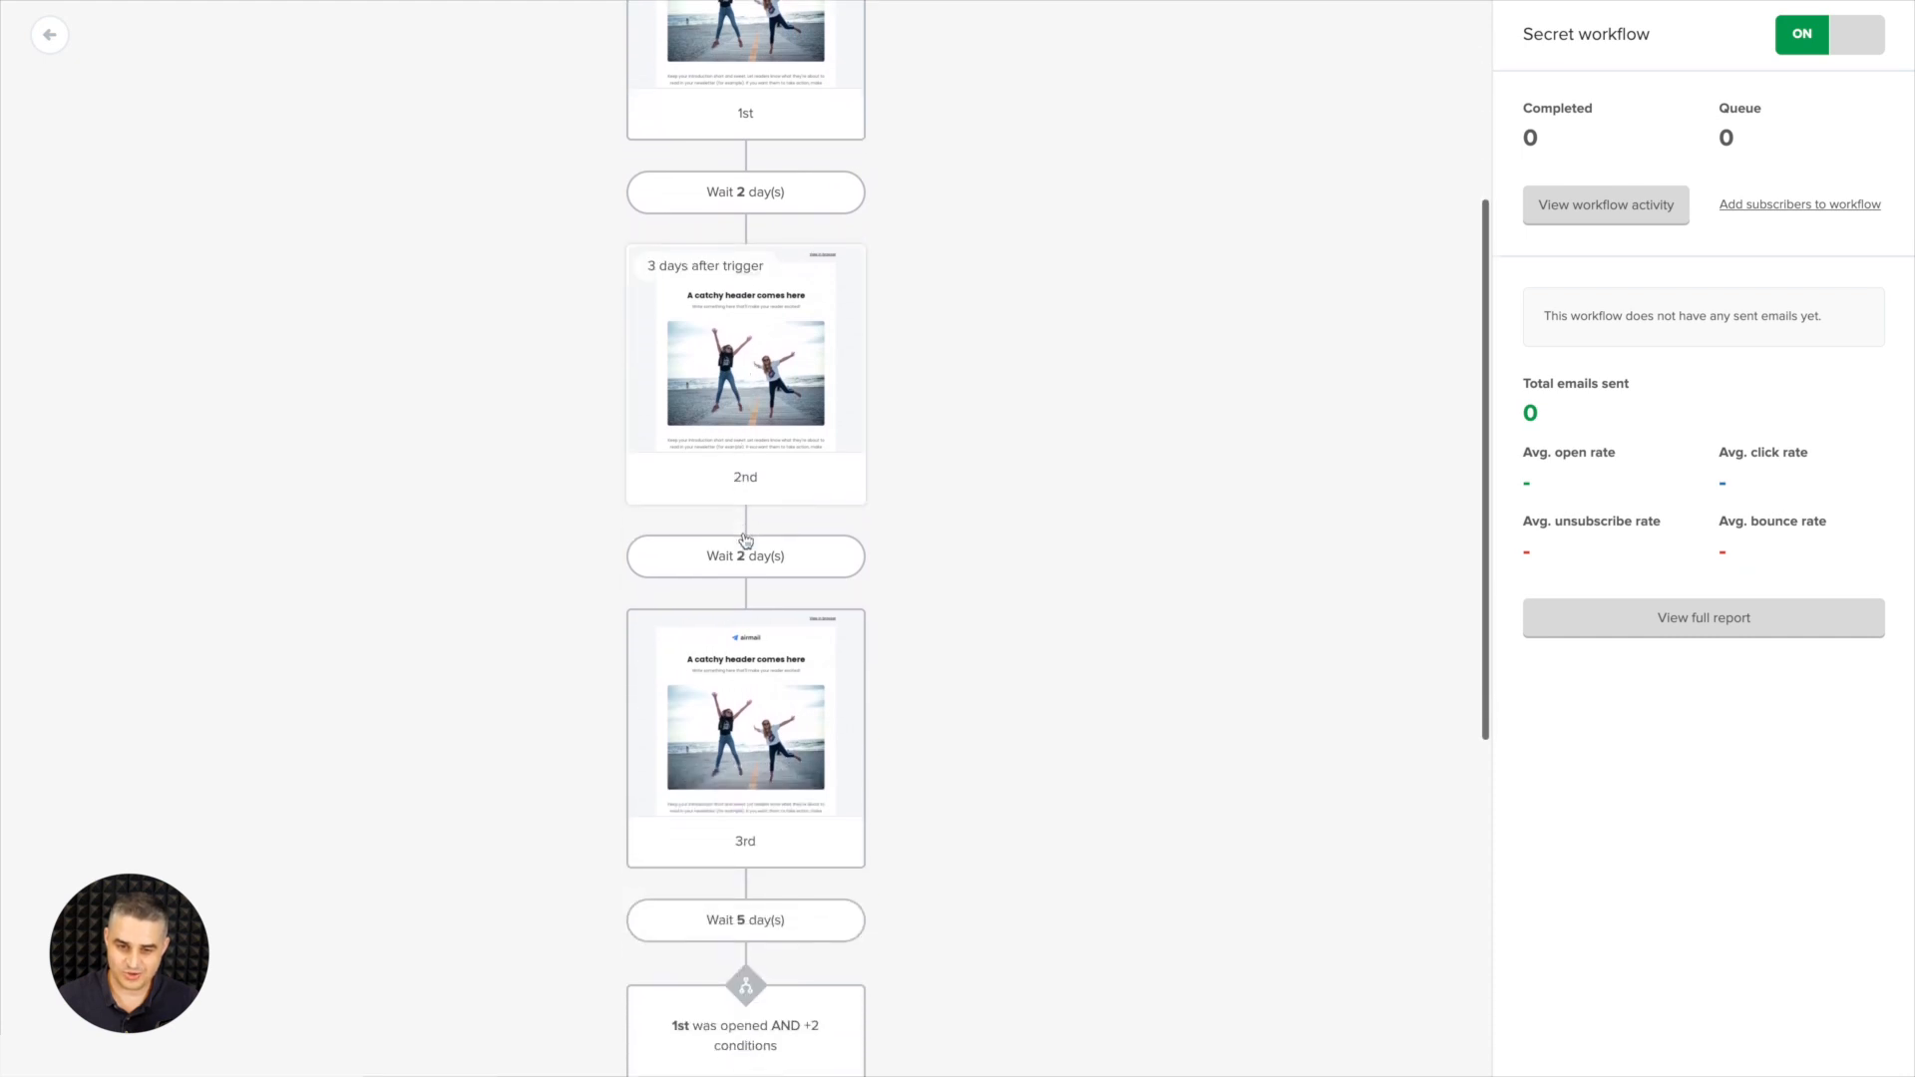
scroll(744, 540, down, 3)
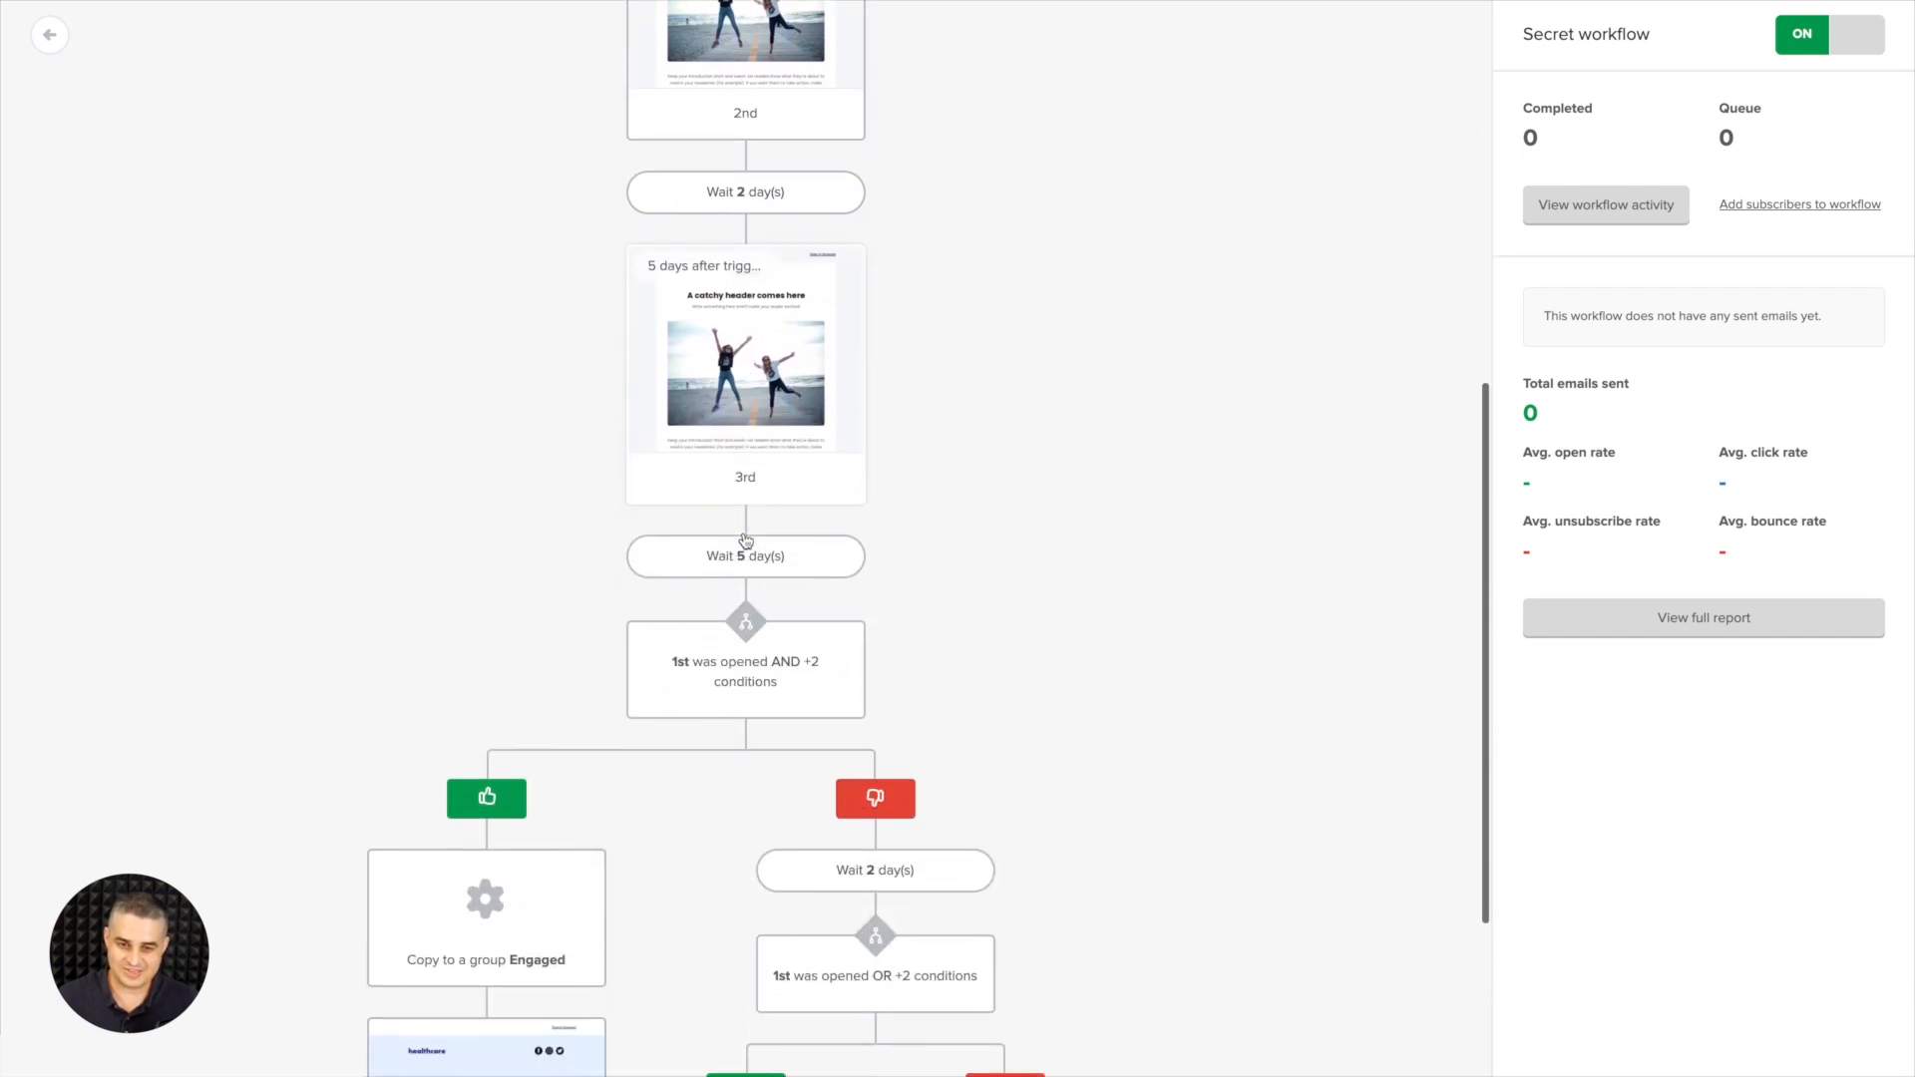
scroll(776, 636, down, 1)
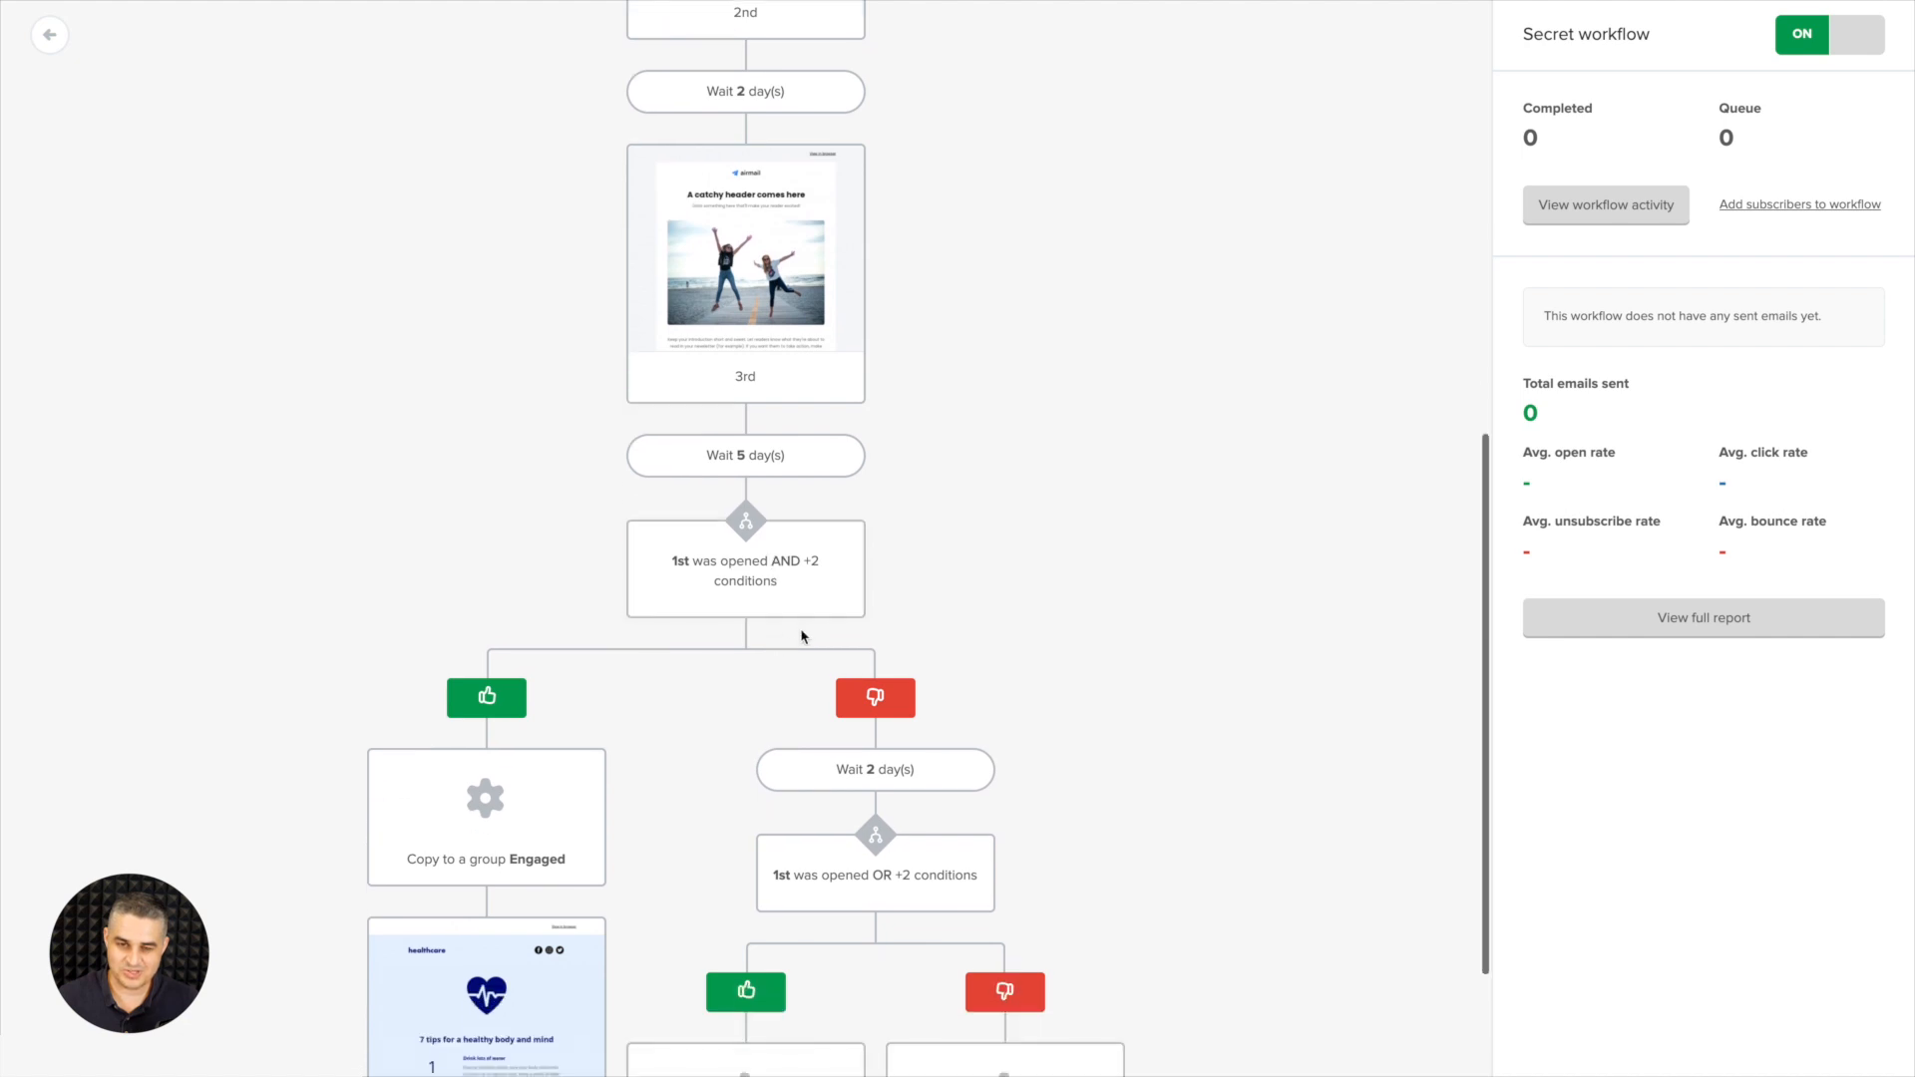
scroll(758, 608, down, 2)
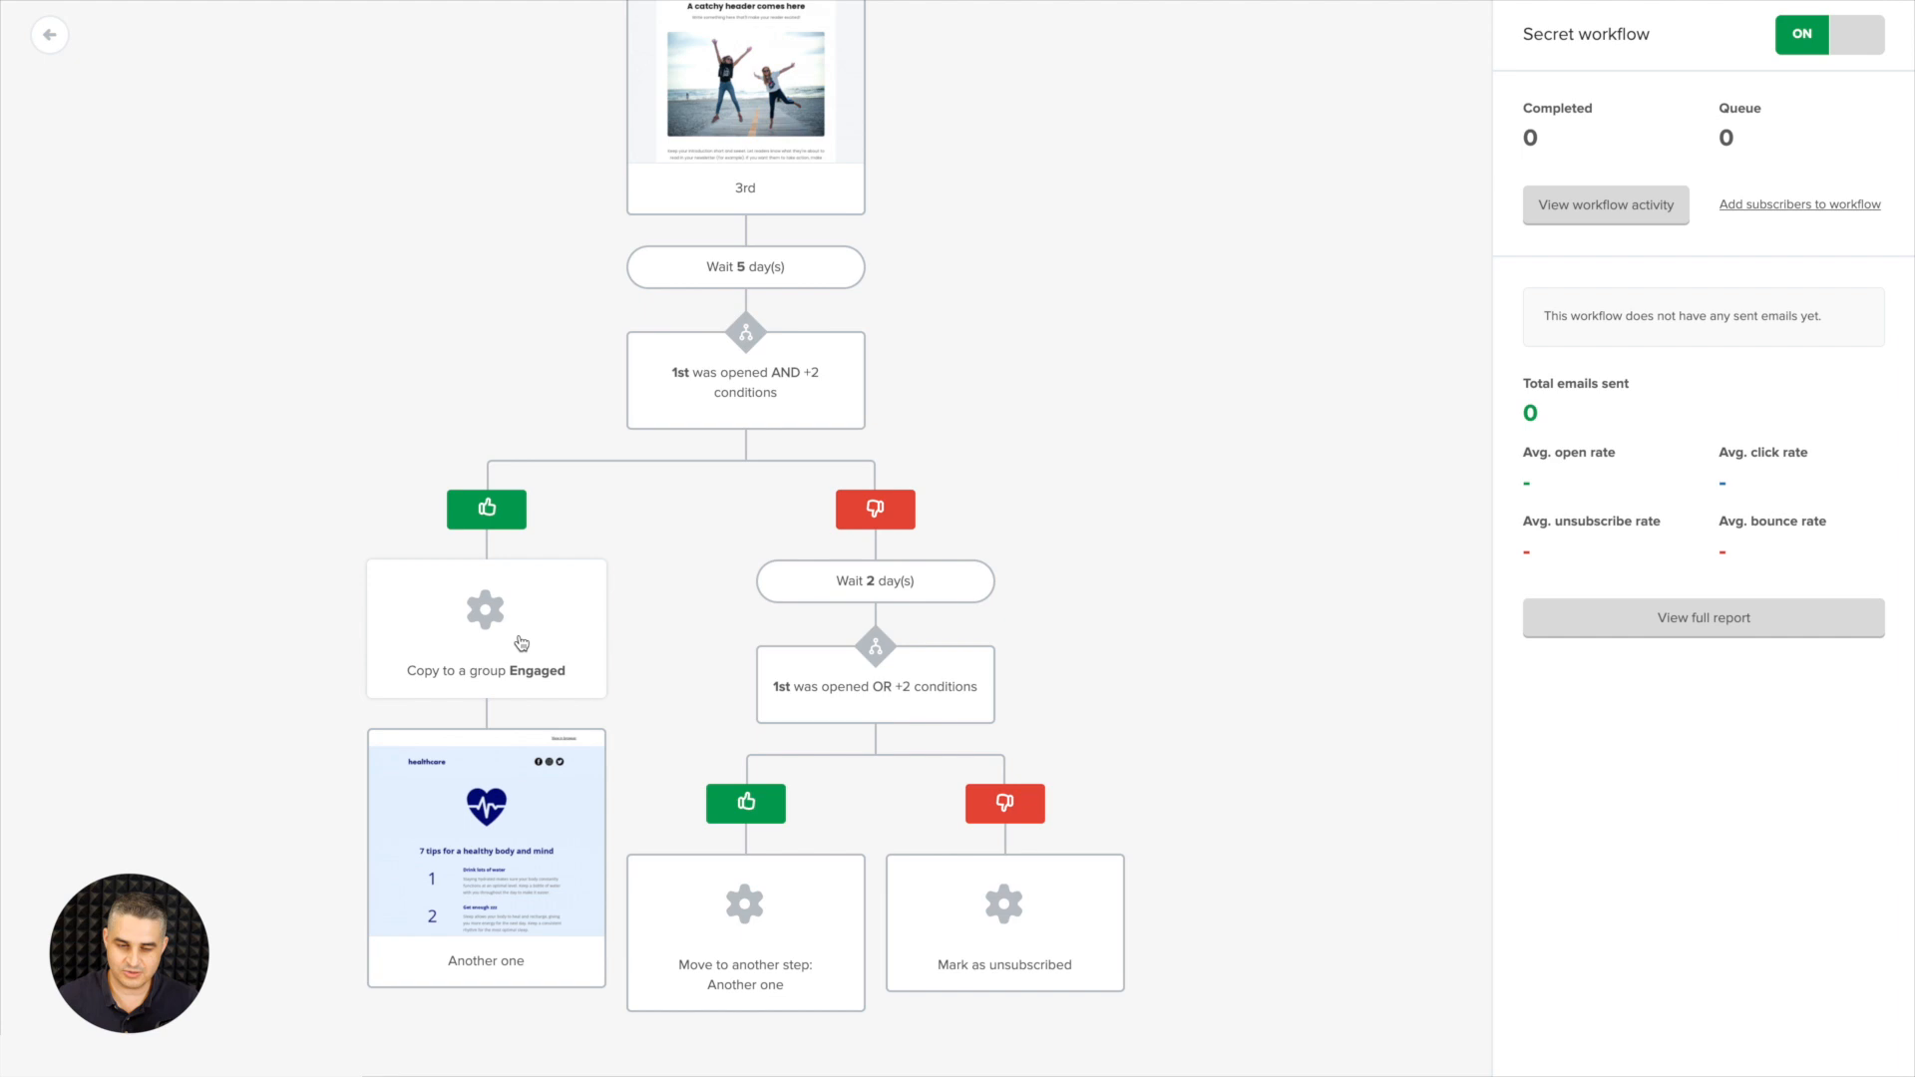
scroll(515, 644, down, 1)
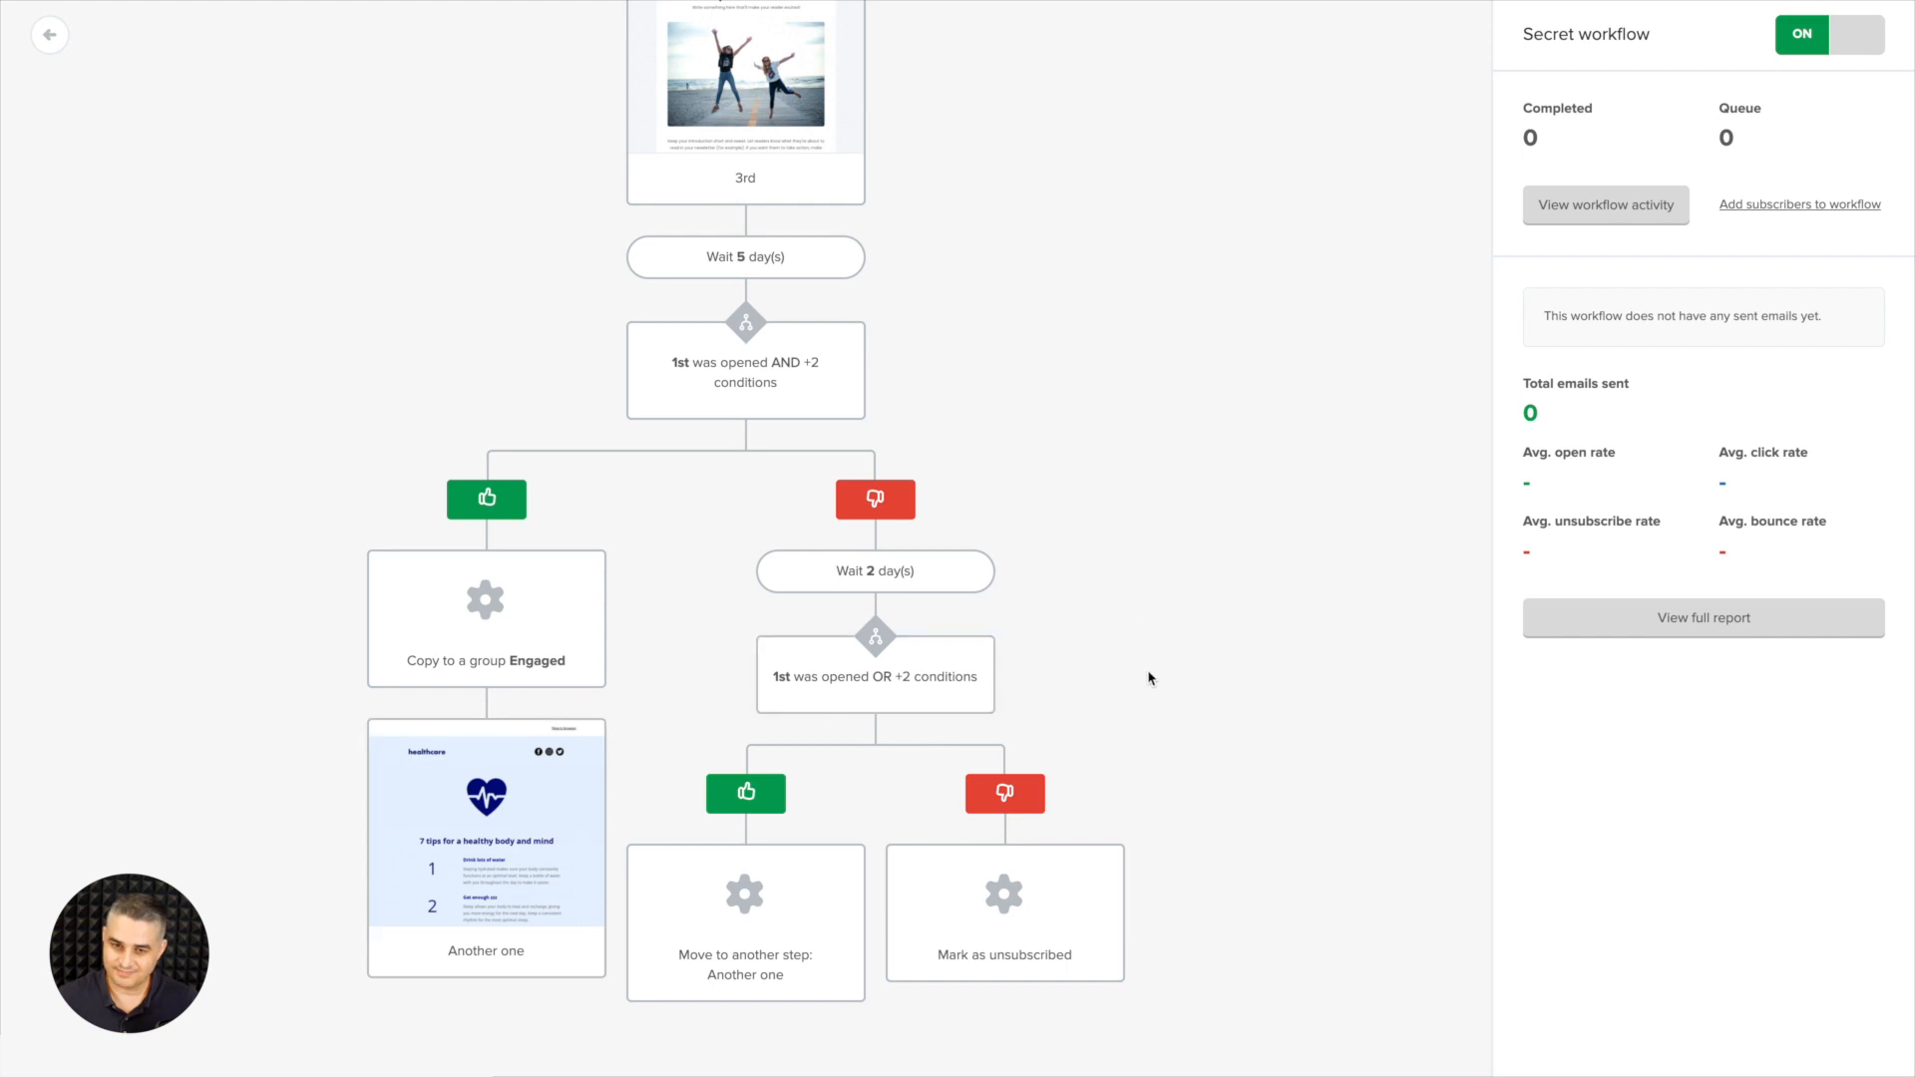
scroll(1148, 678, up, 10)
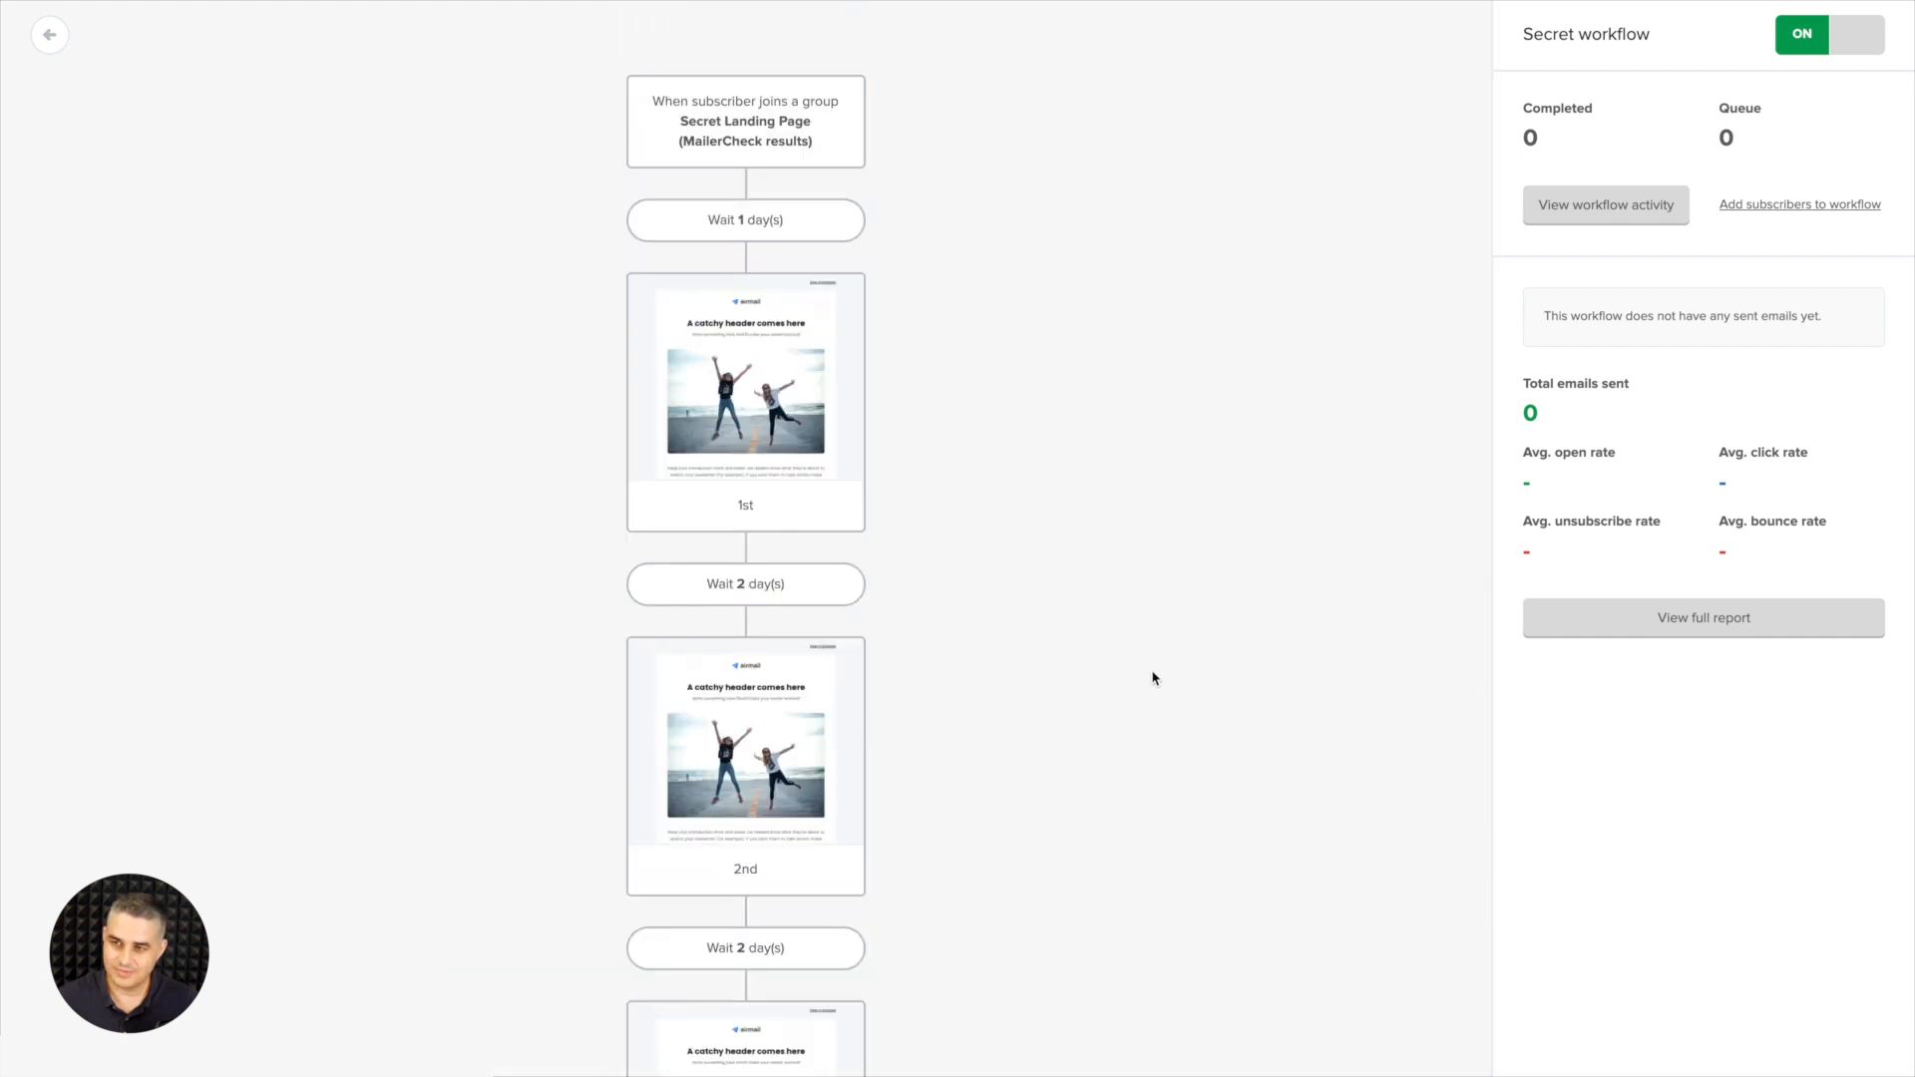
- Examine the options for adding existing subscribers to the workflow from a specific email step, without adding anyone
click(1791, 205)
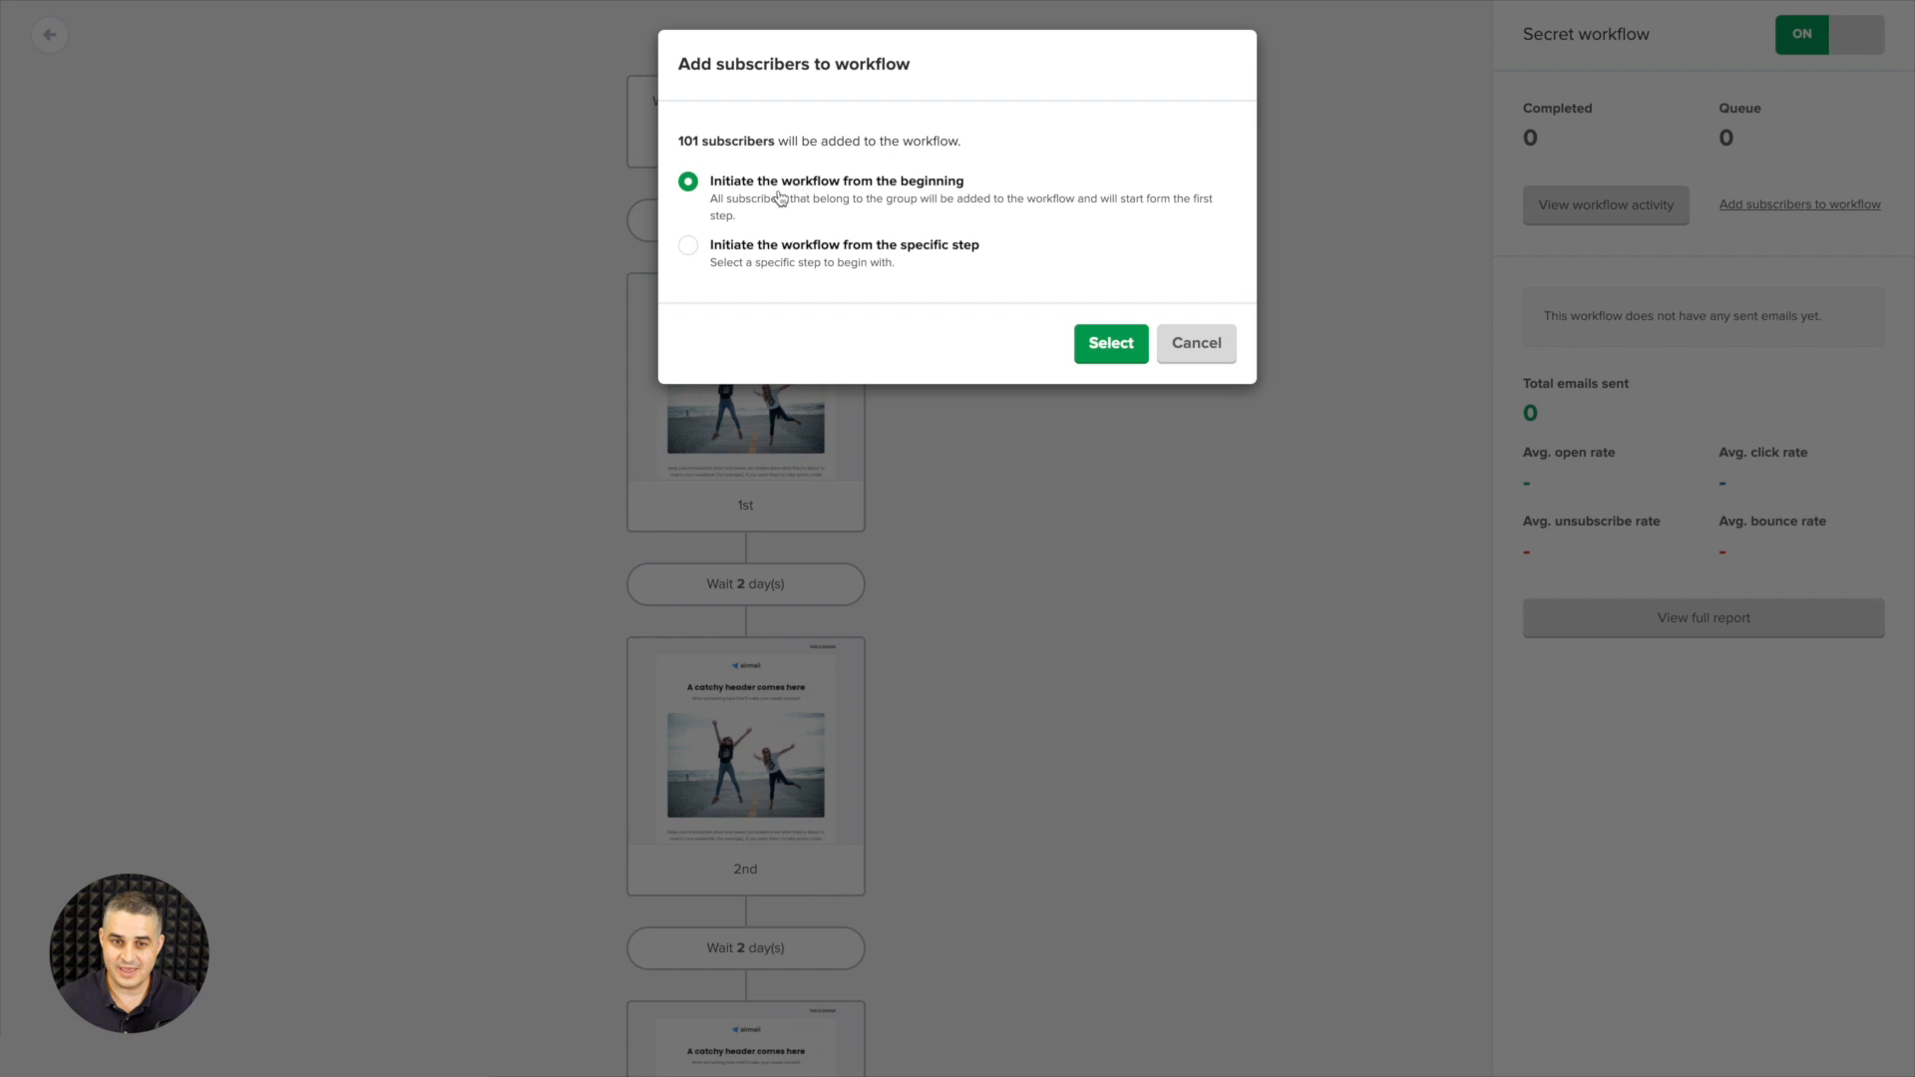
click(688, 249)
click(760, 311)
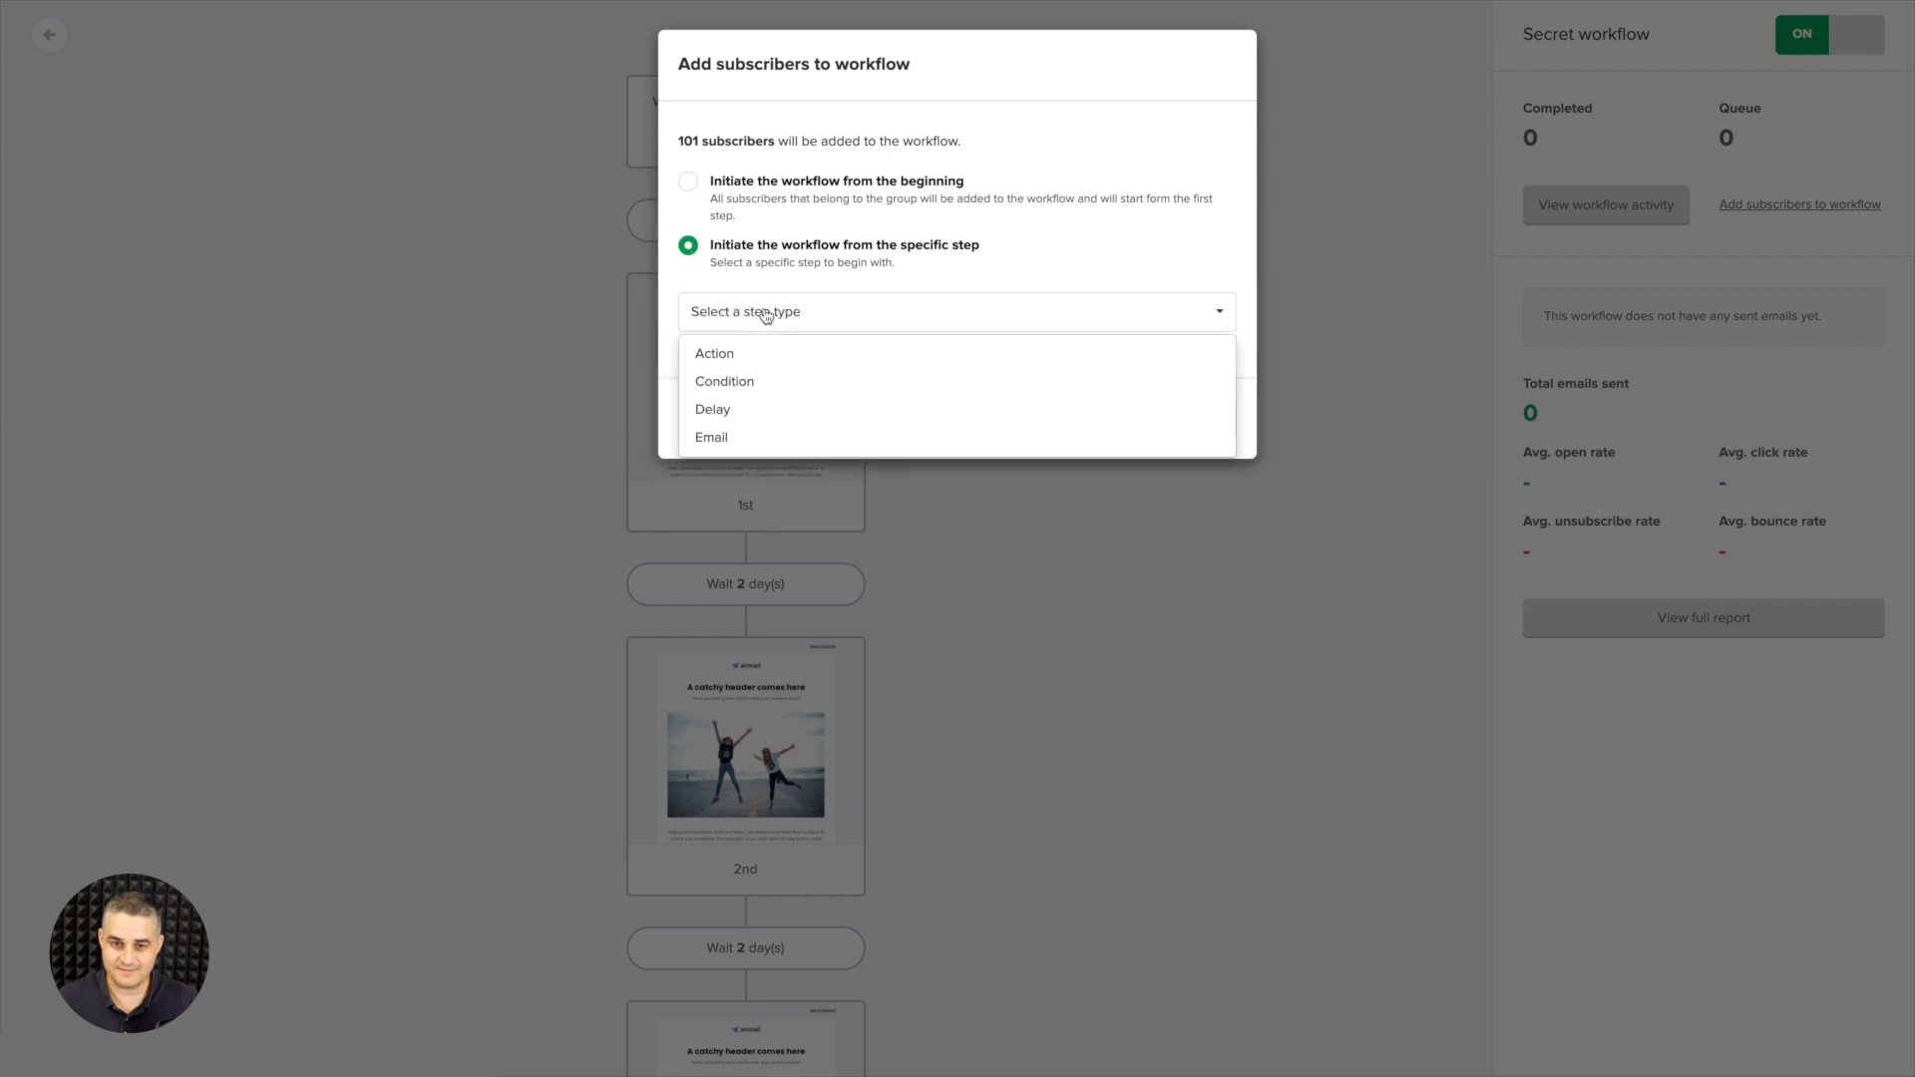
click(763, 439)
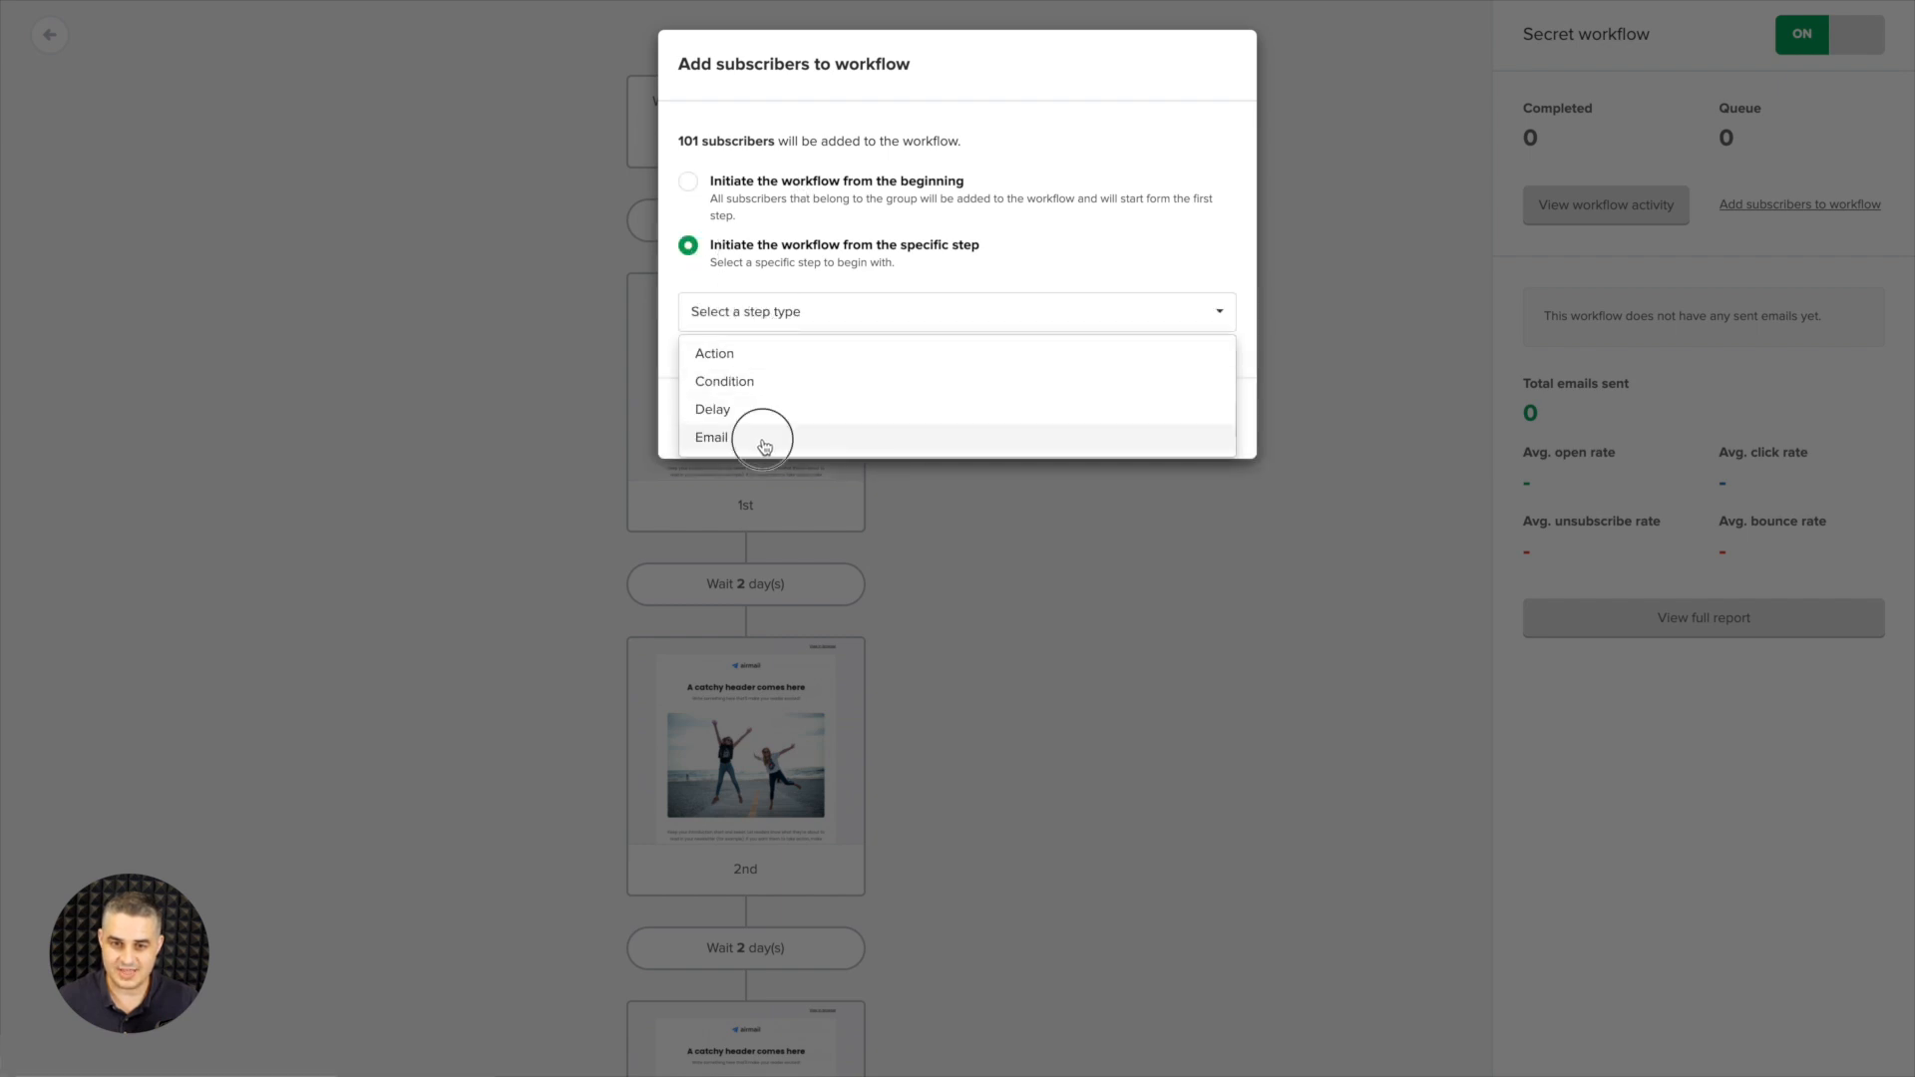
click(790, 382)
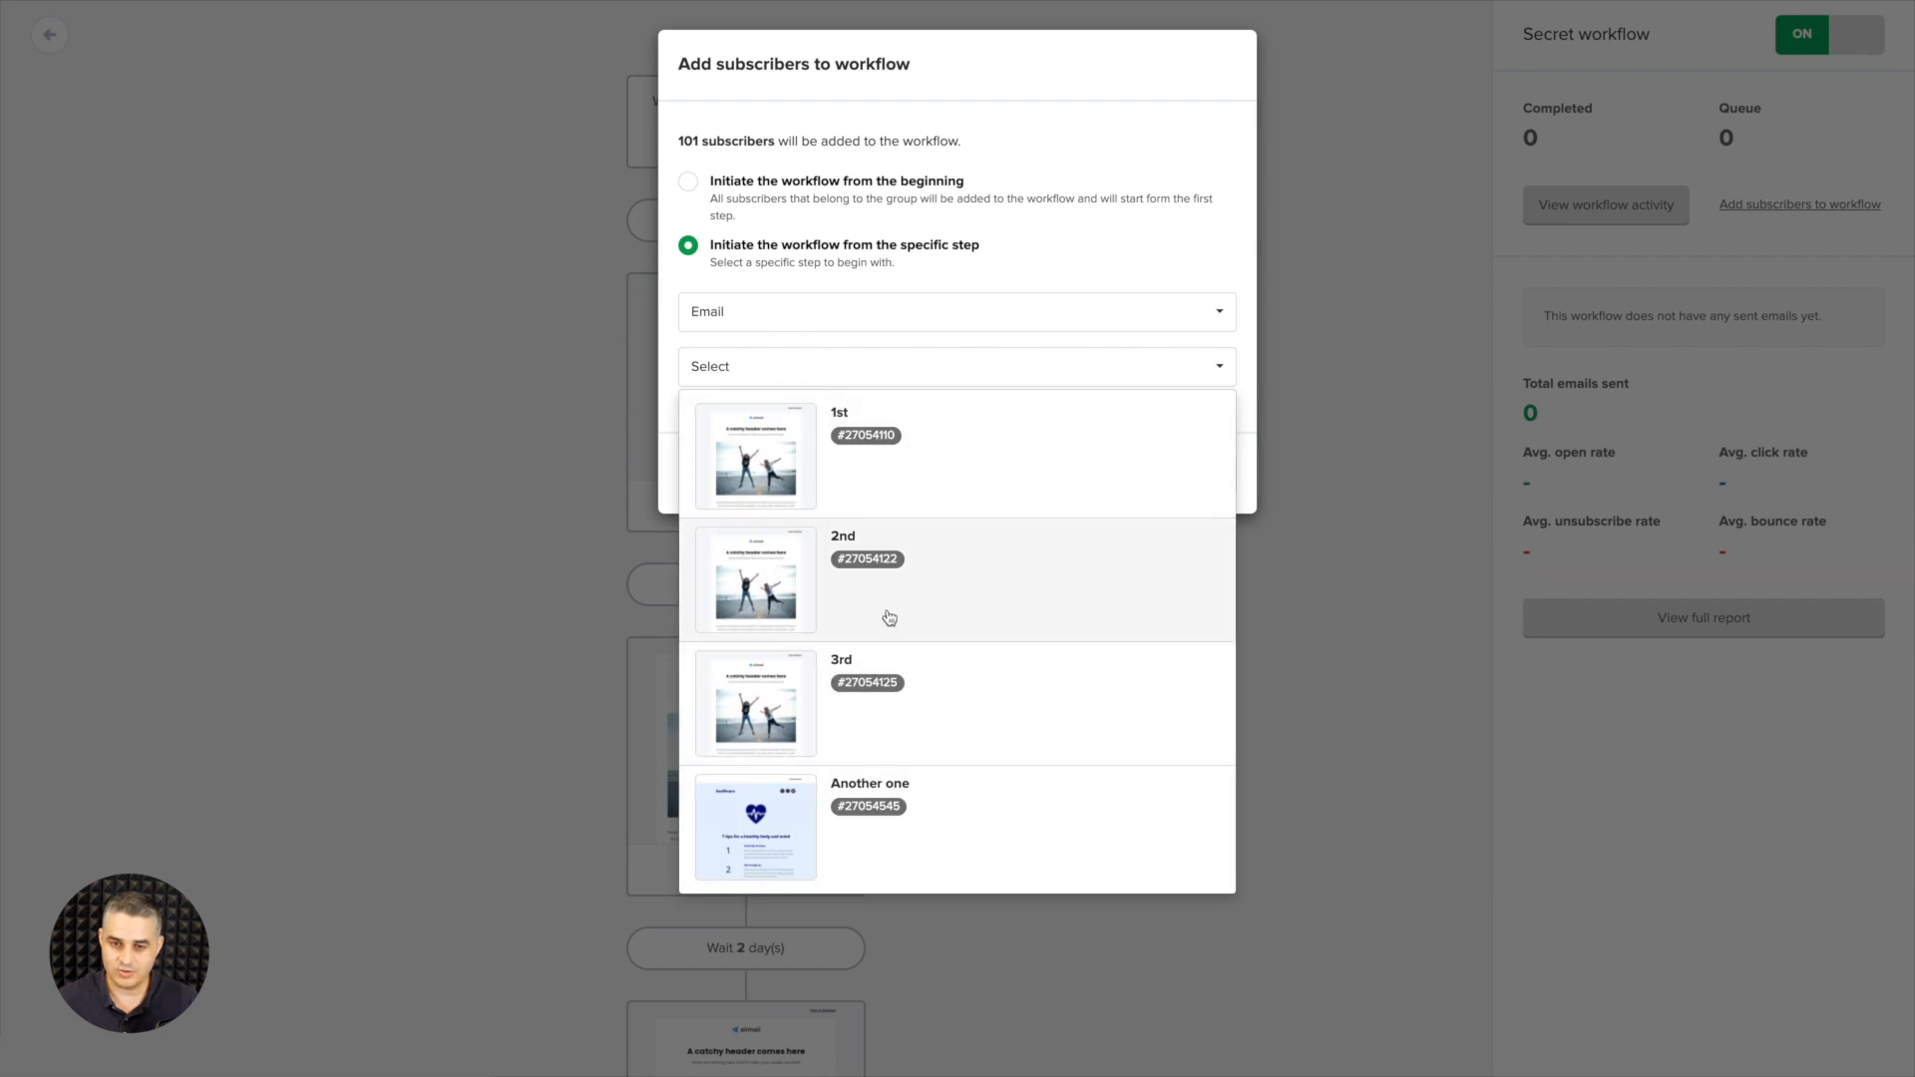
click(1089, 245)
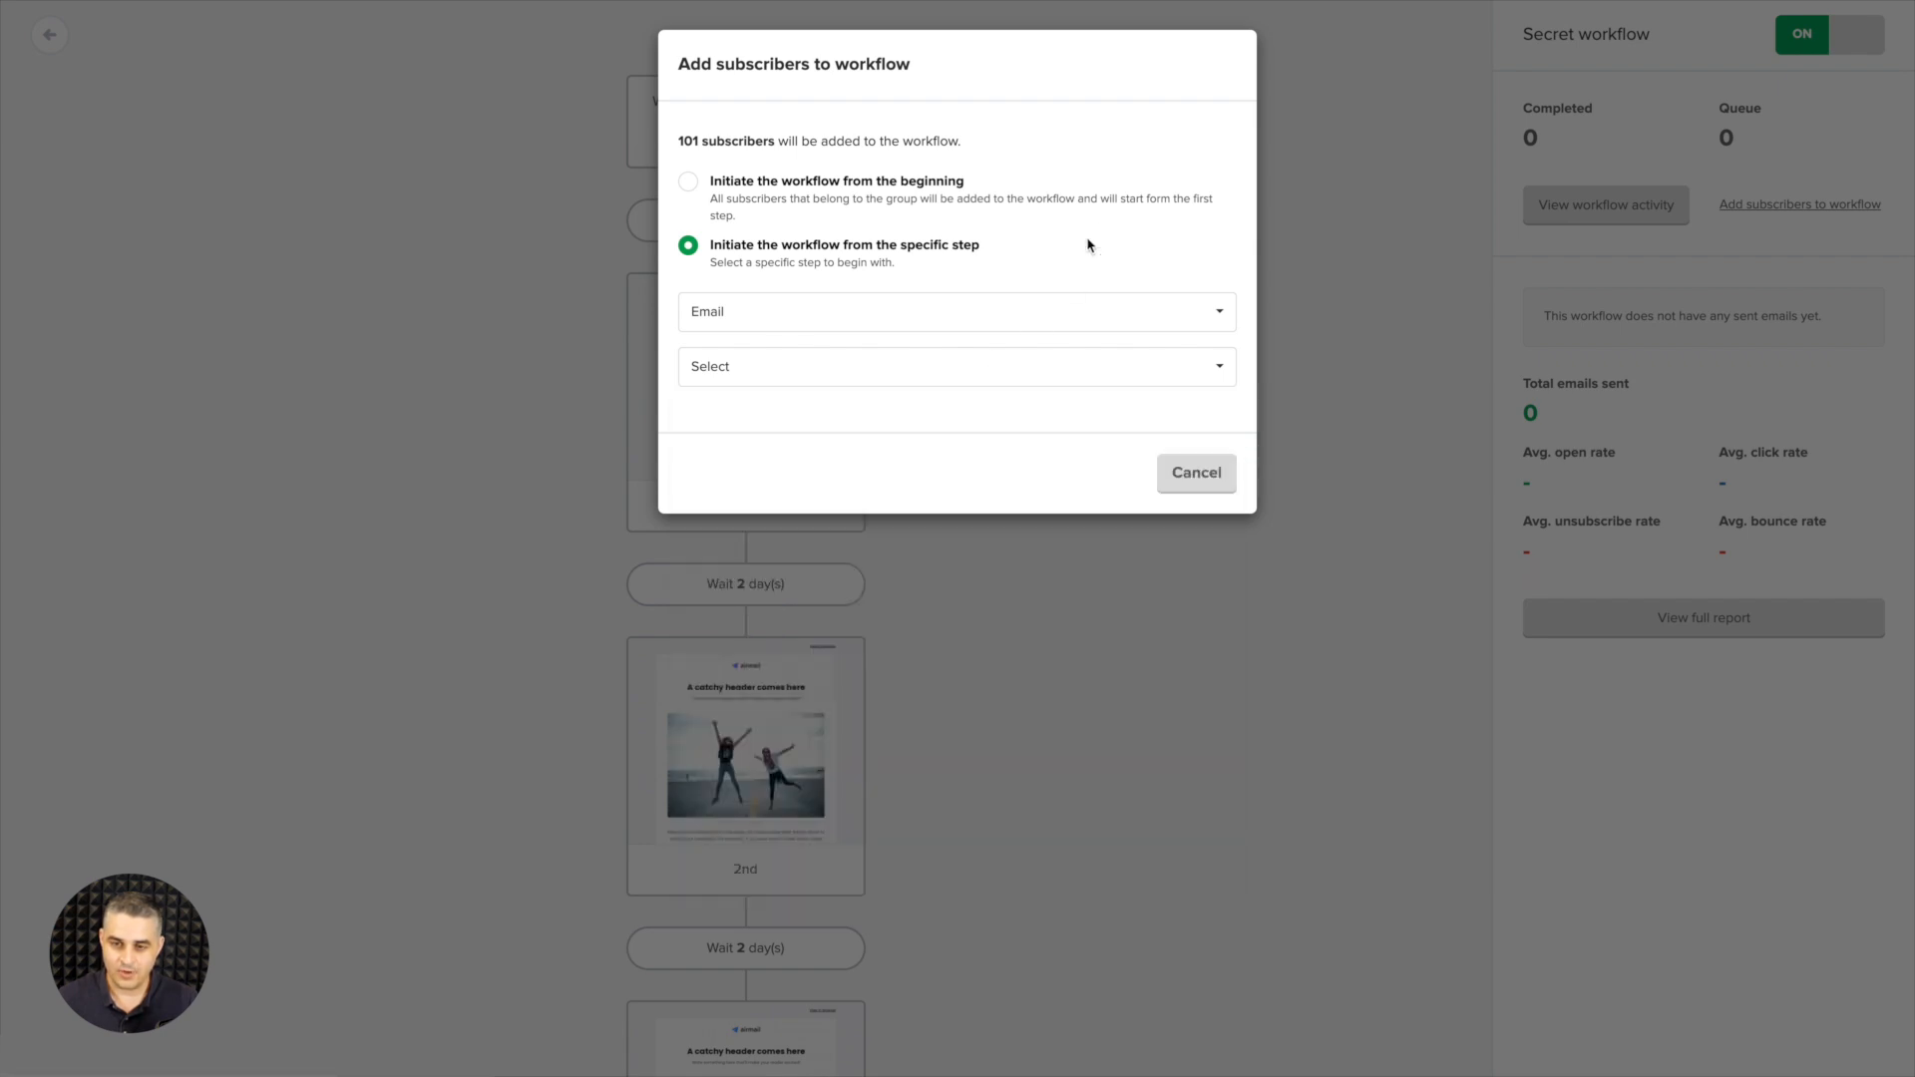
click(1183, 474)
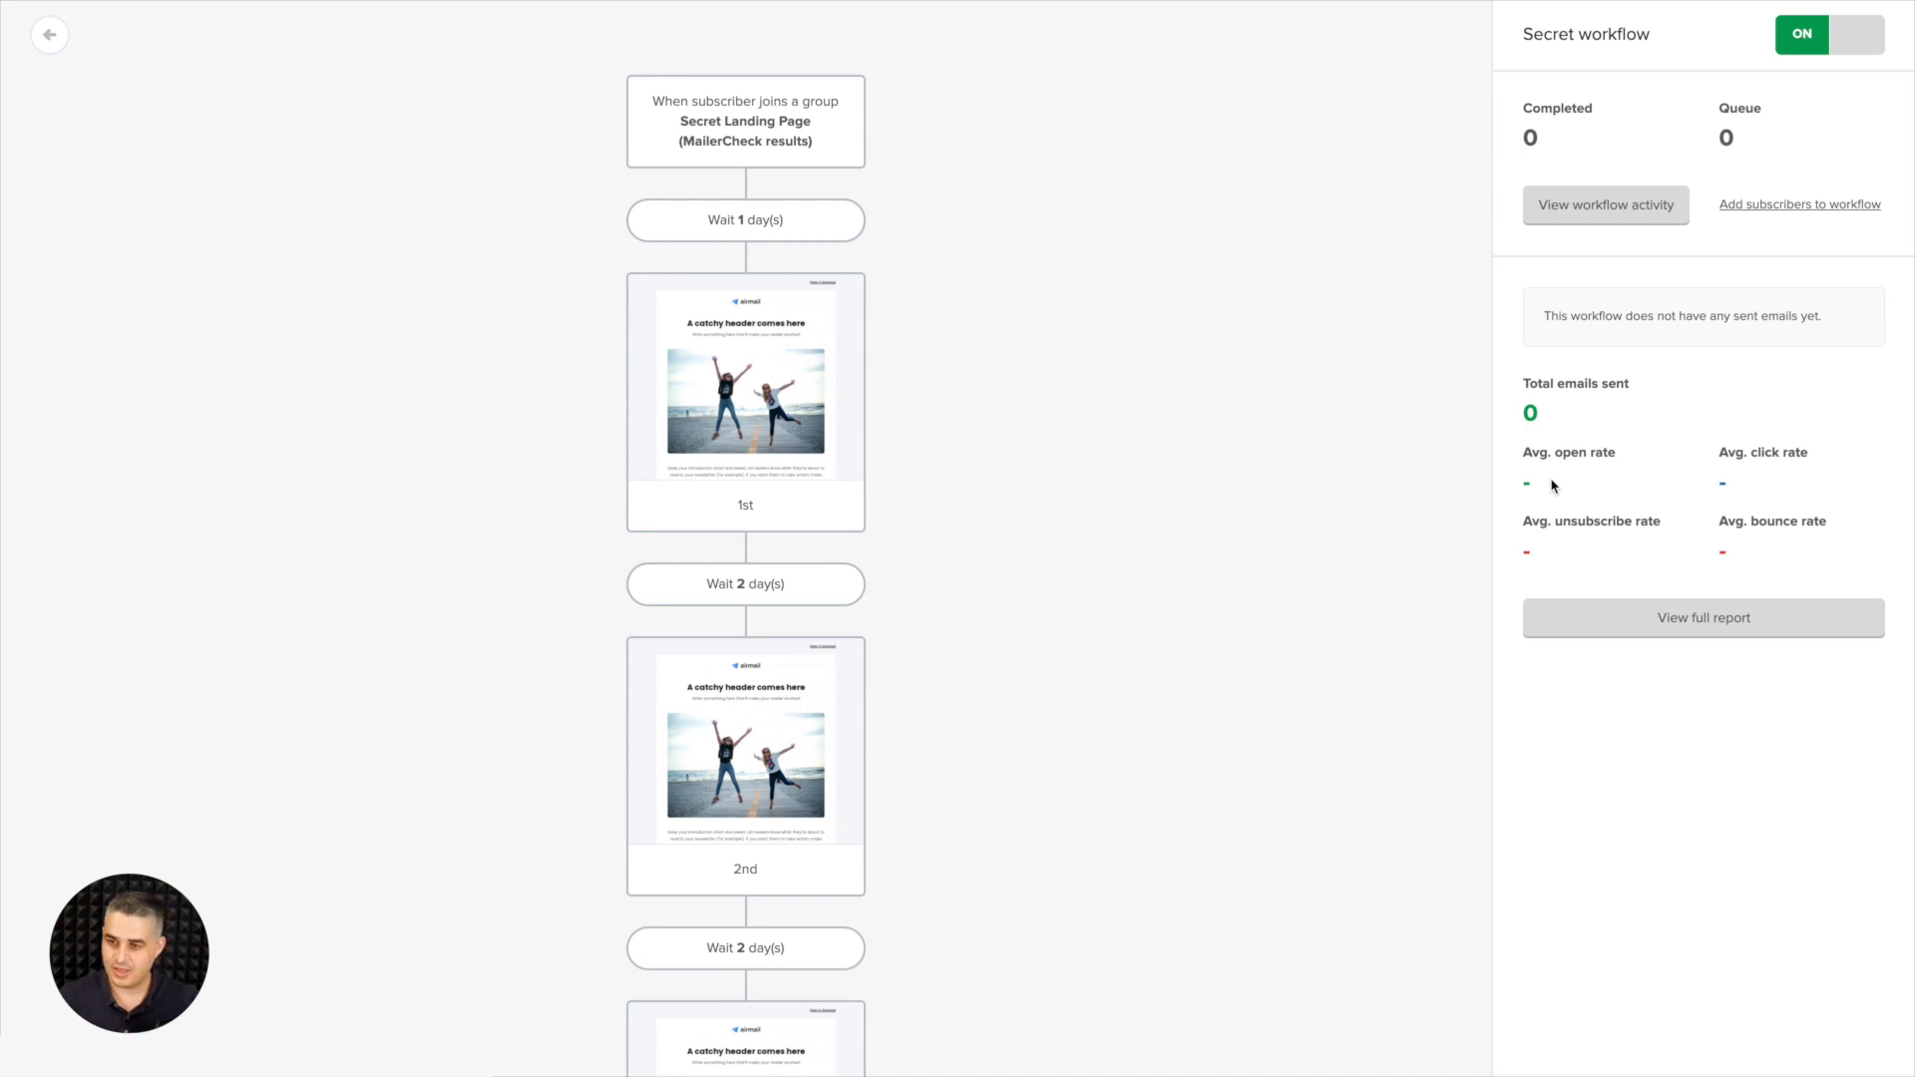
- Open the workflow's full report to view its overview statistics
click(1732, 620)
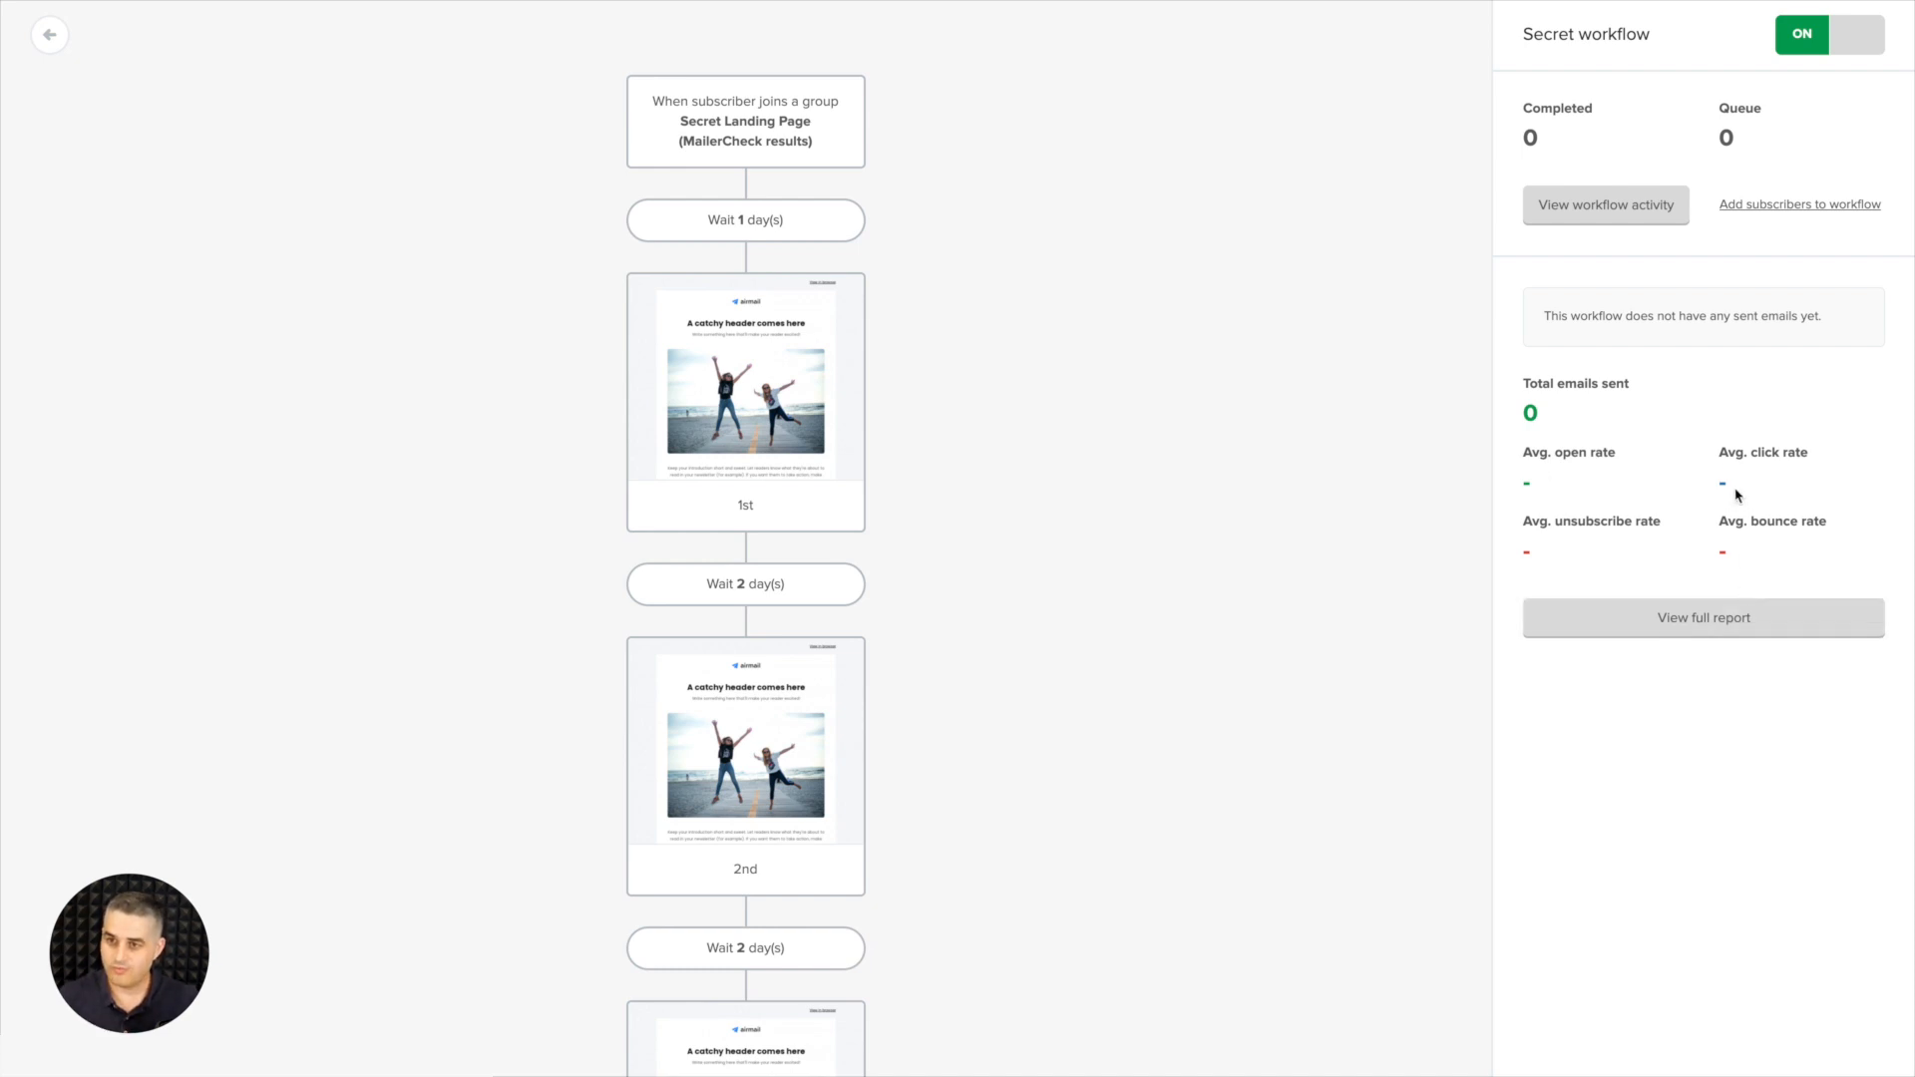
click(1627, 213)
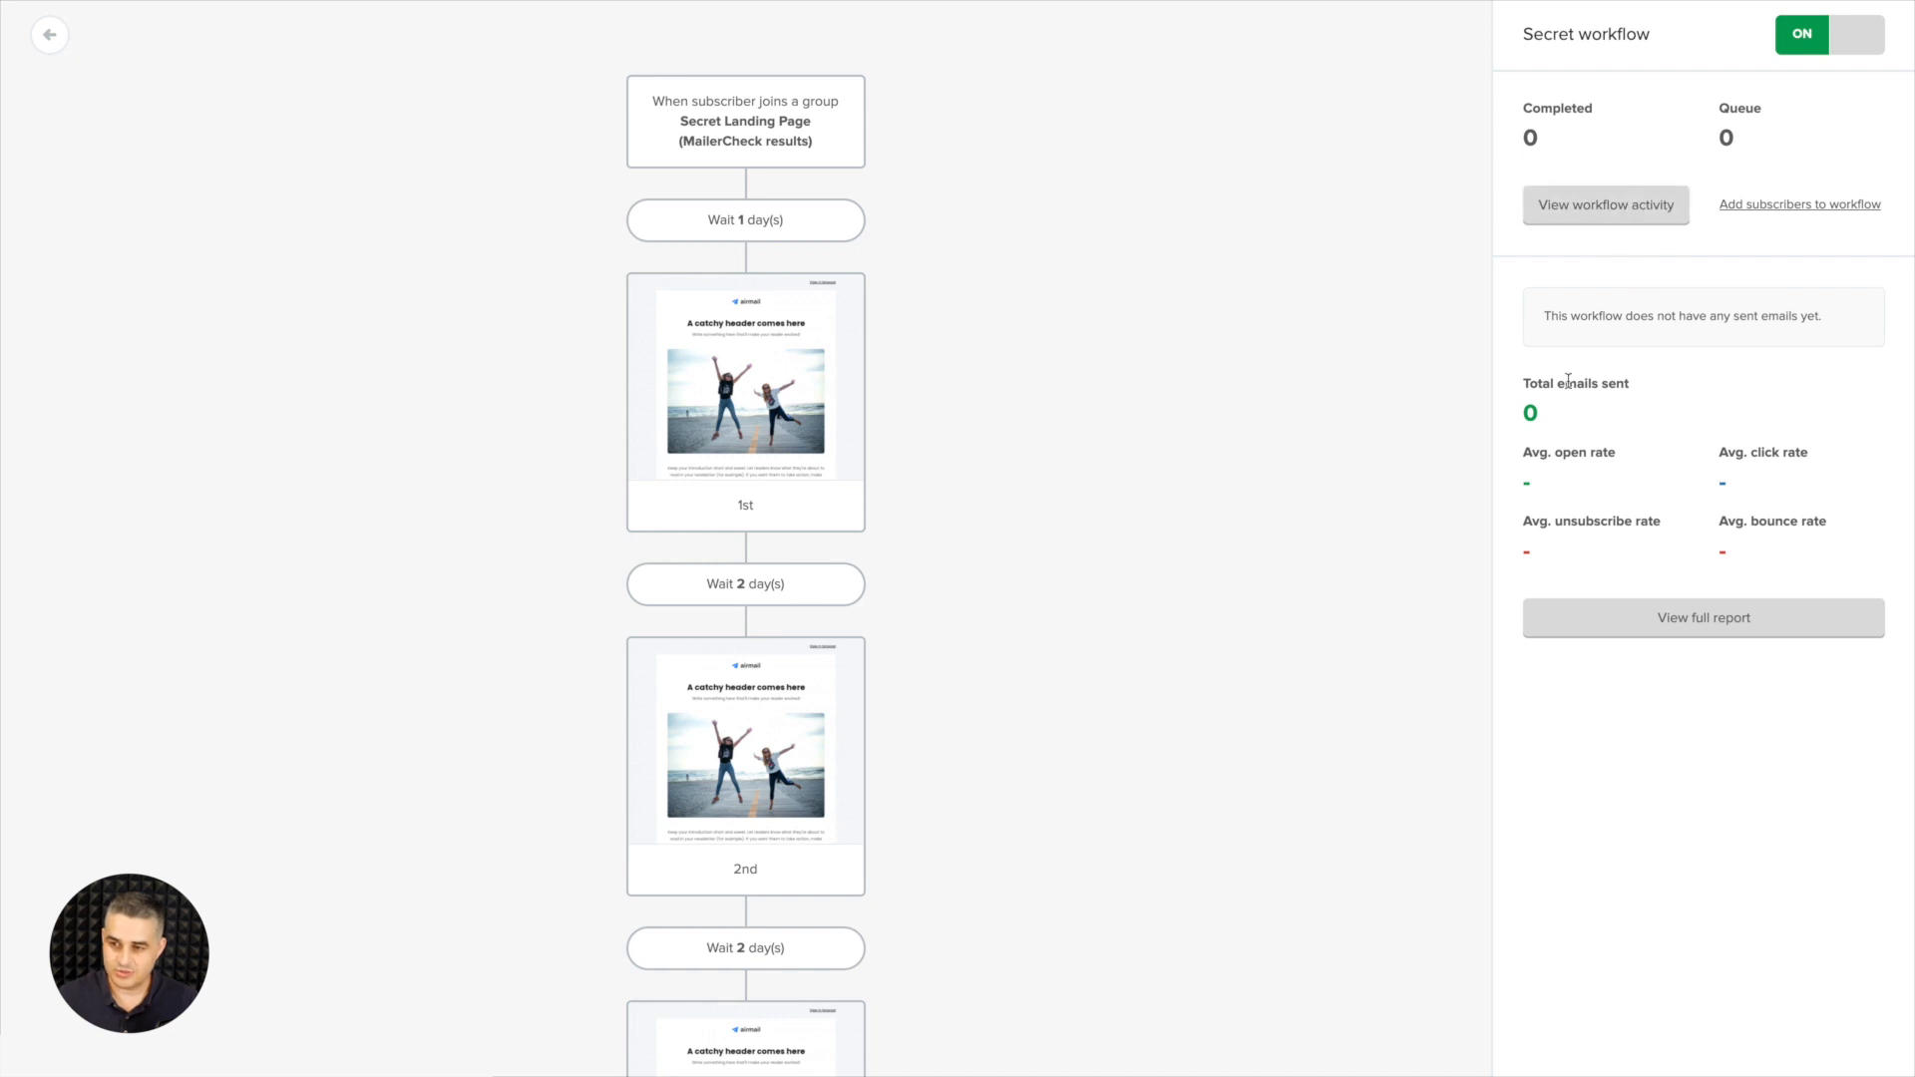
click(1701, 620)
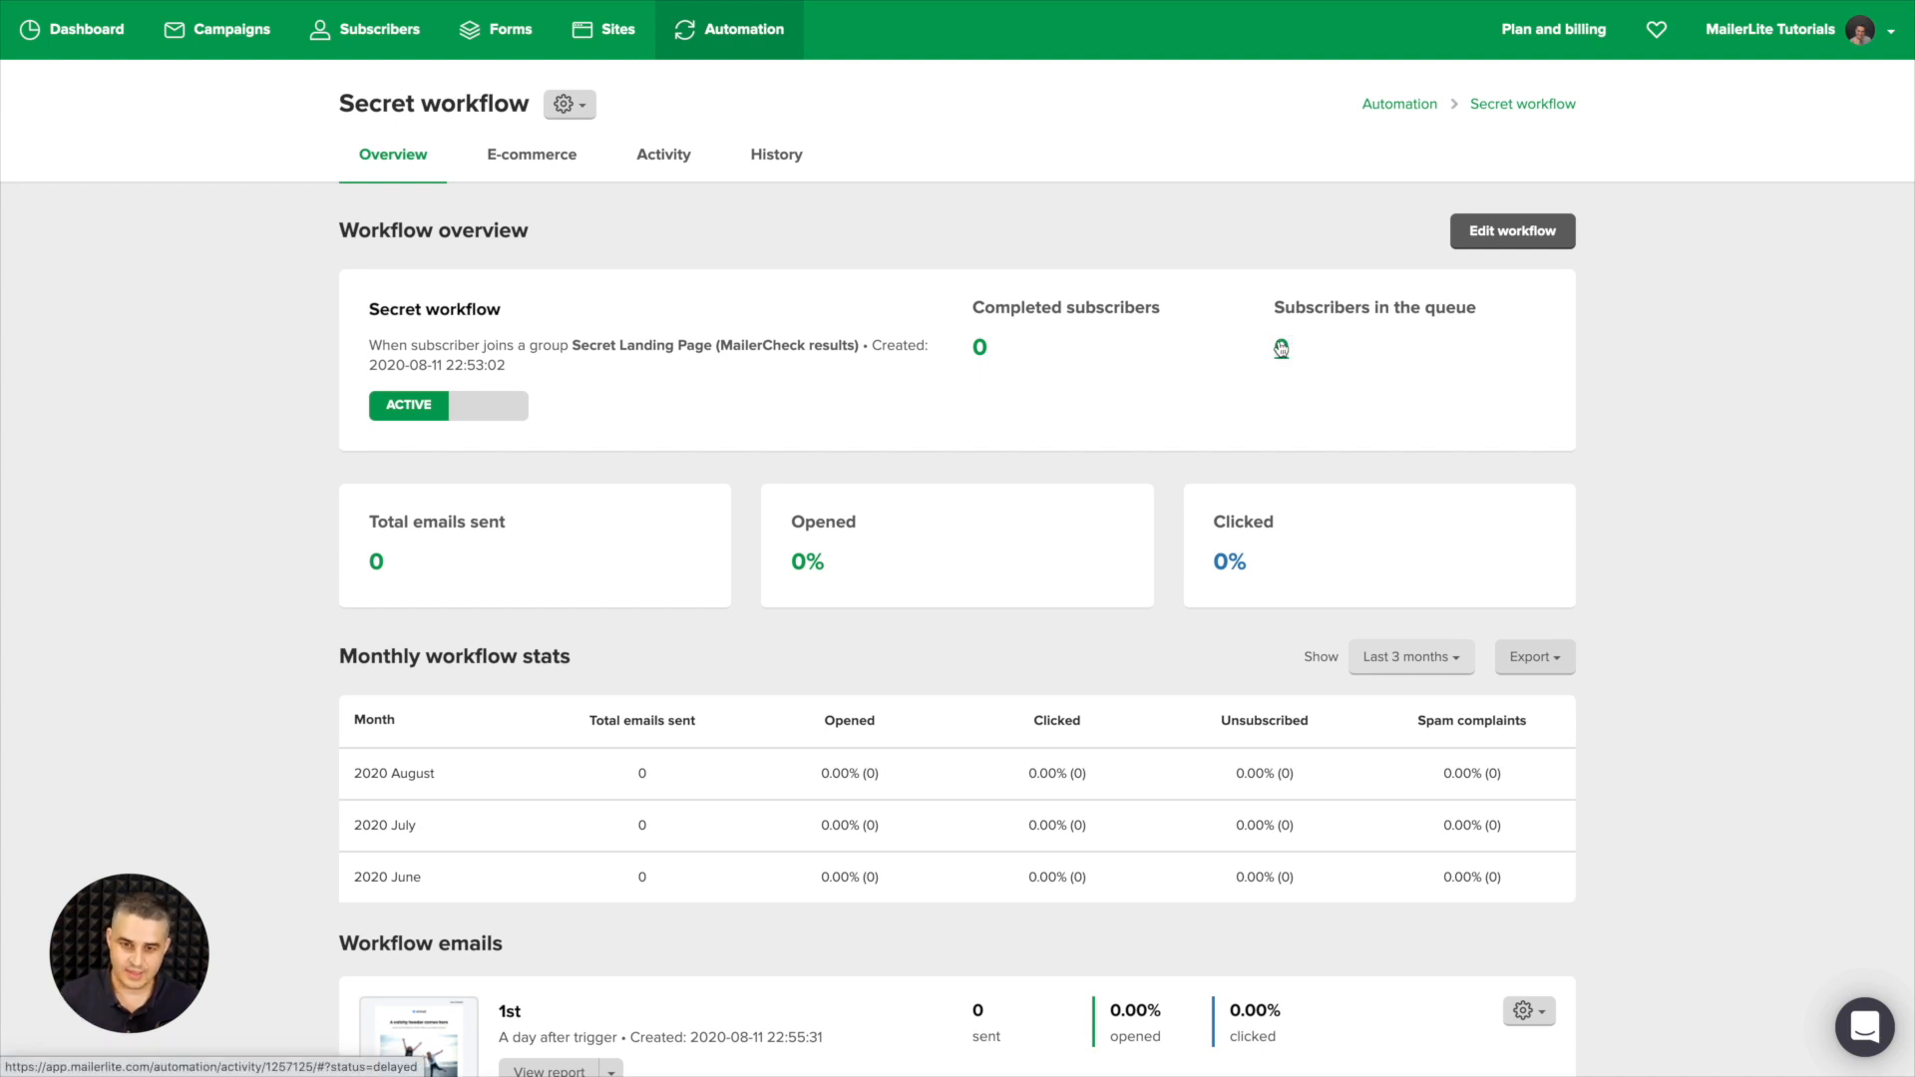
- Review the report's monthly stats and workflow emails, including the editing and report options available for the 1st email
scroll(1097, 449, down, 1)
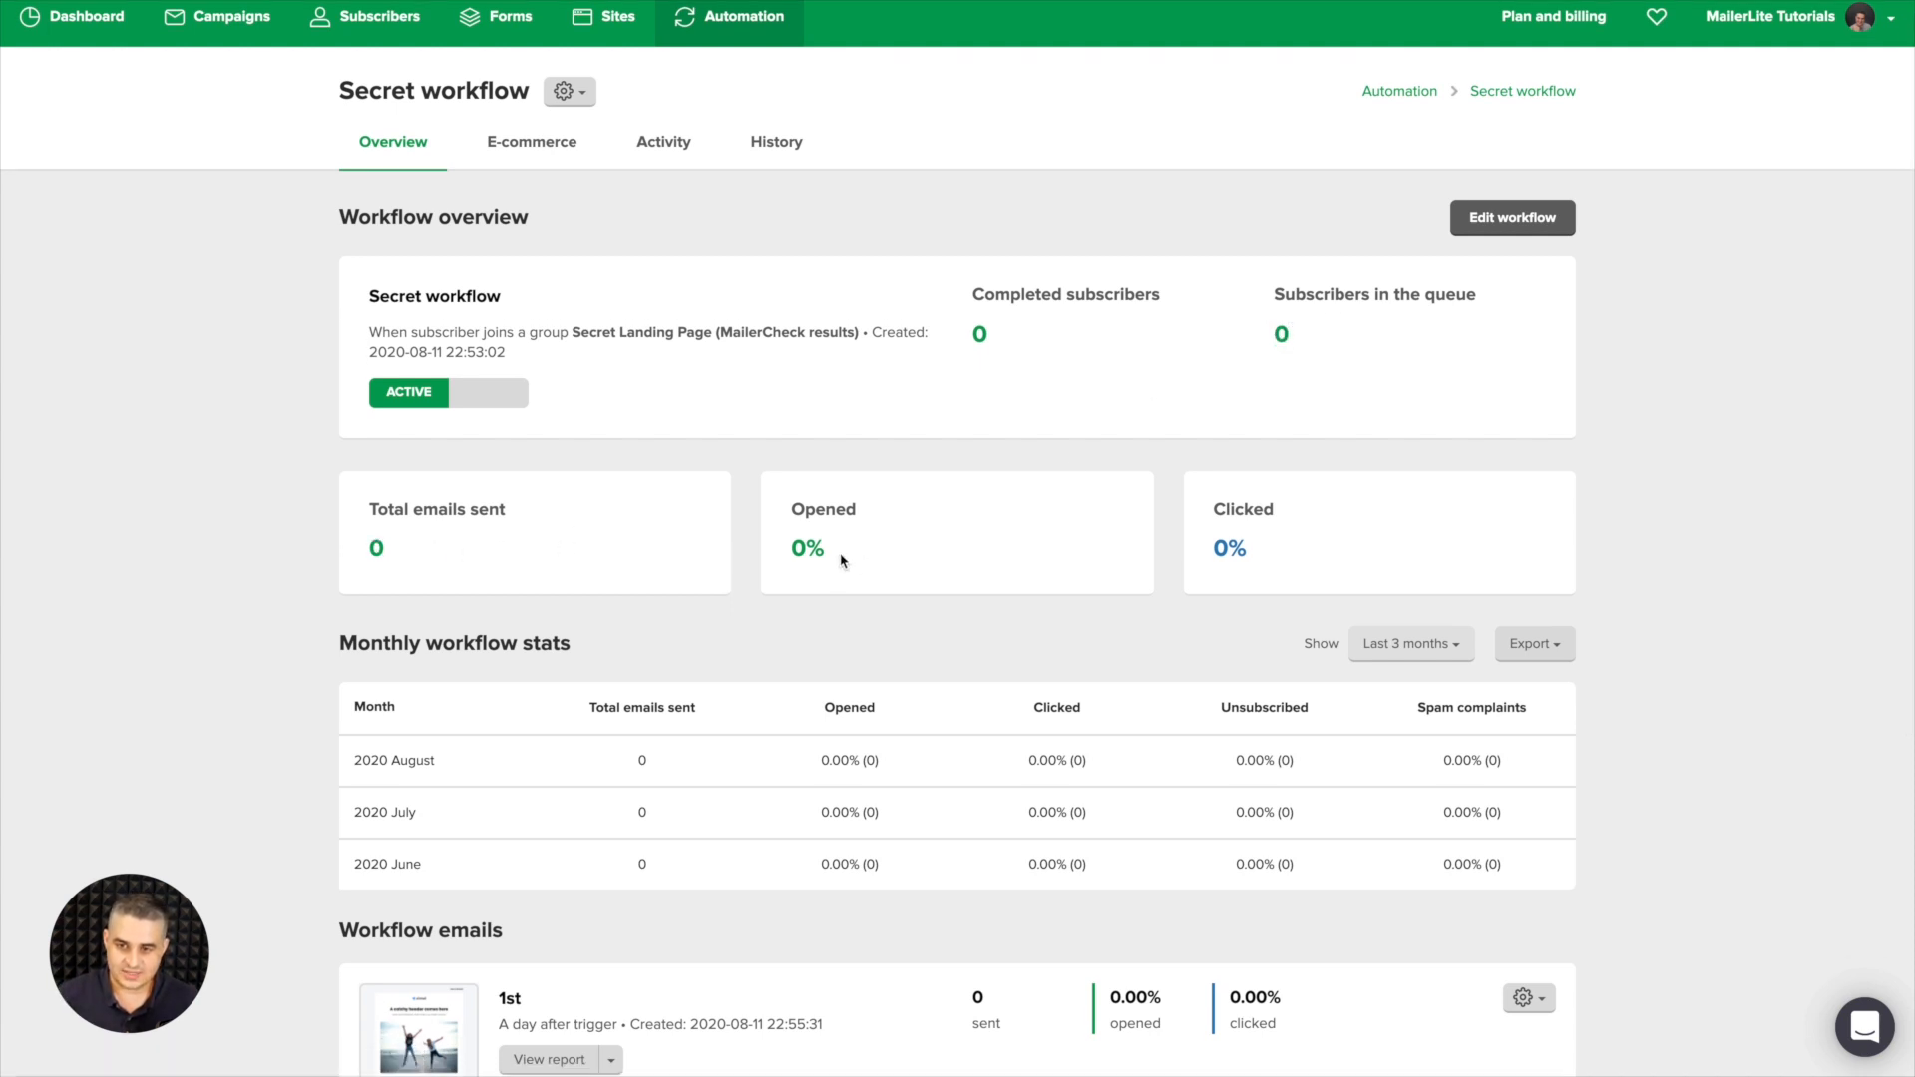
scroll(1284, 590, down, 3)
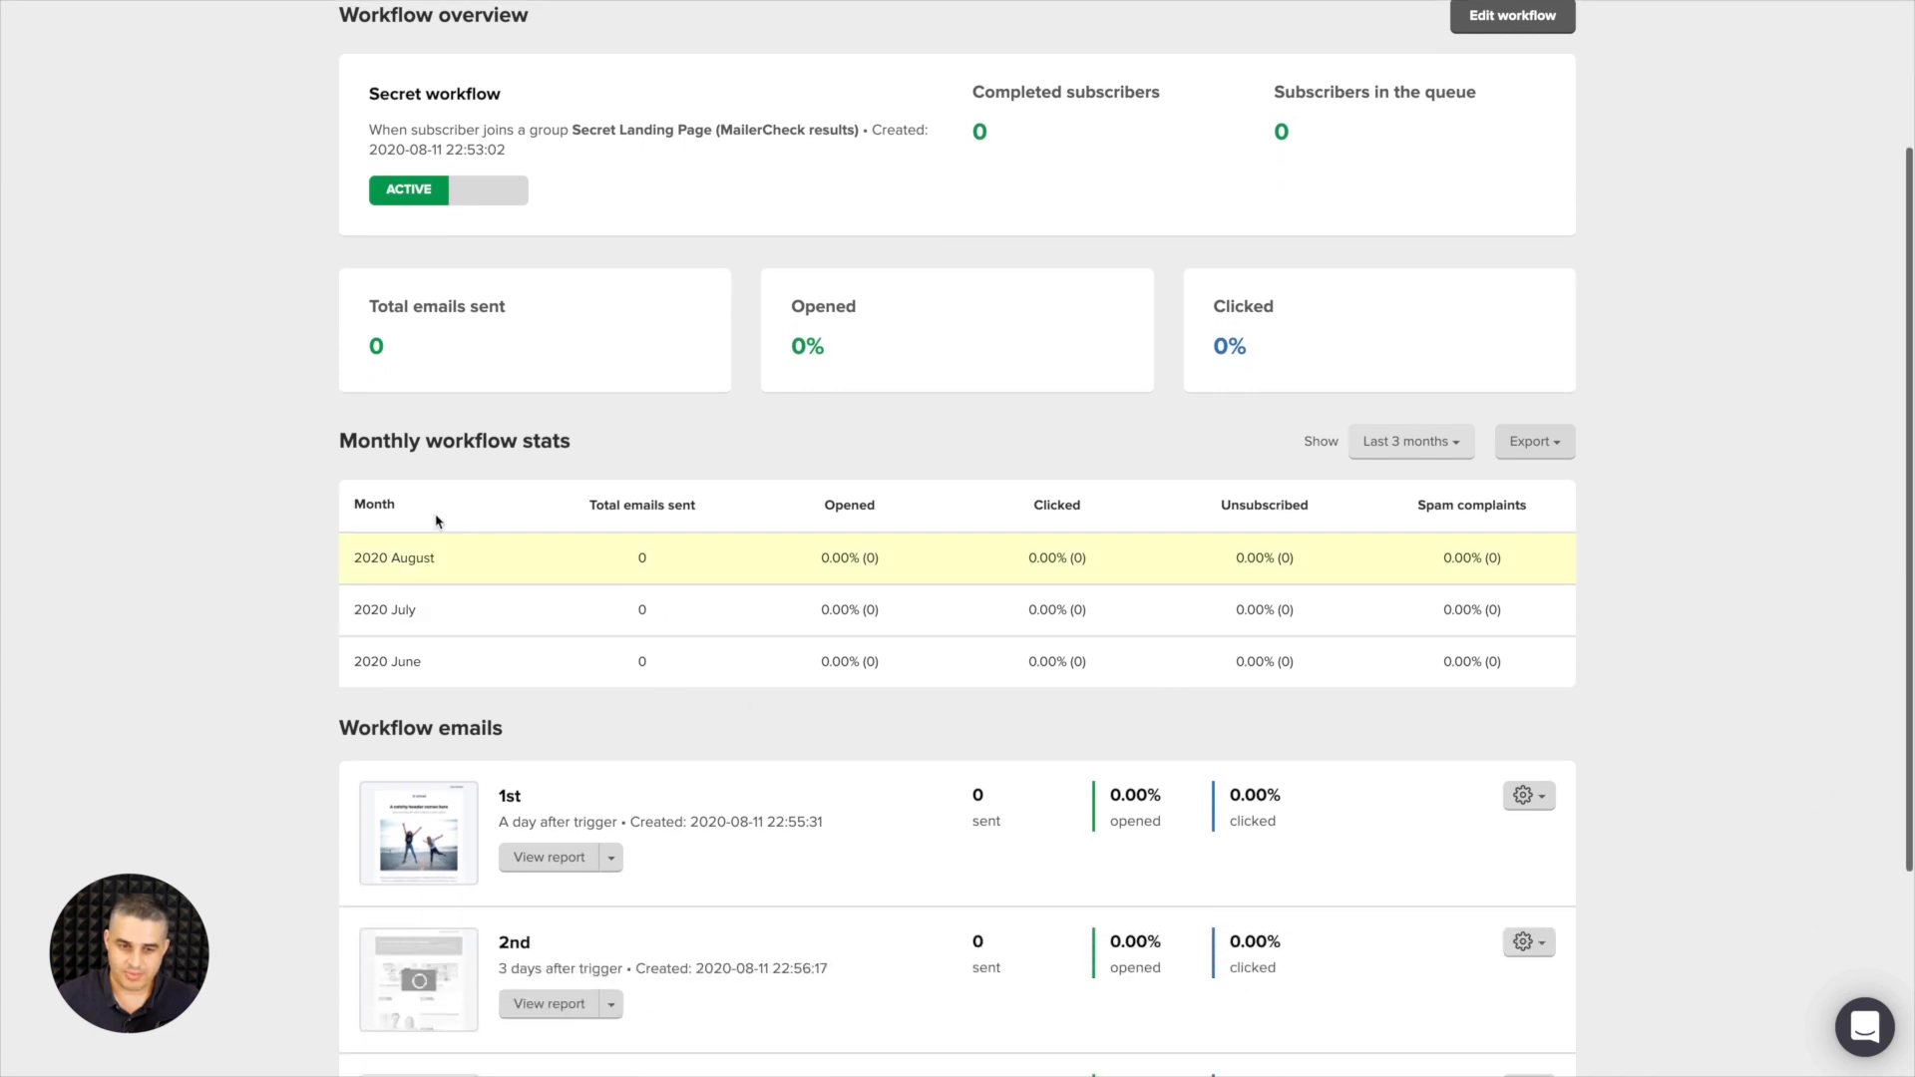
scroll(1146, 613, down, 1)
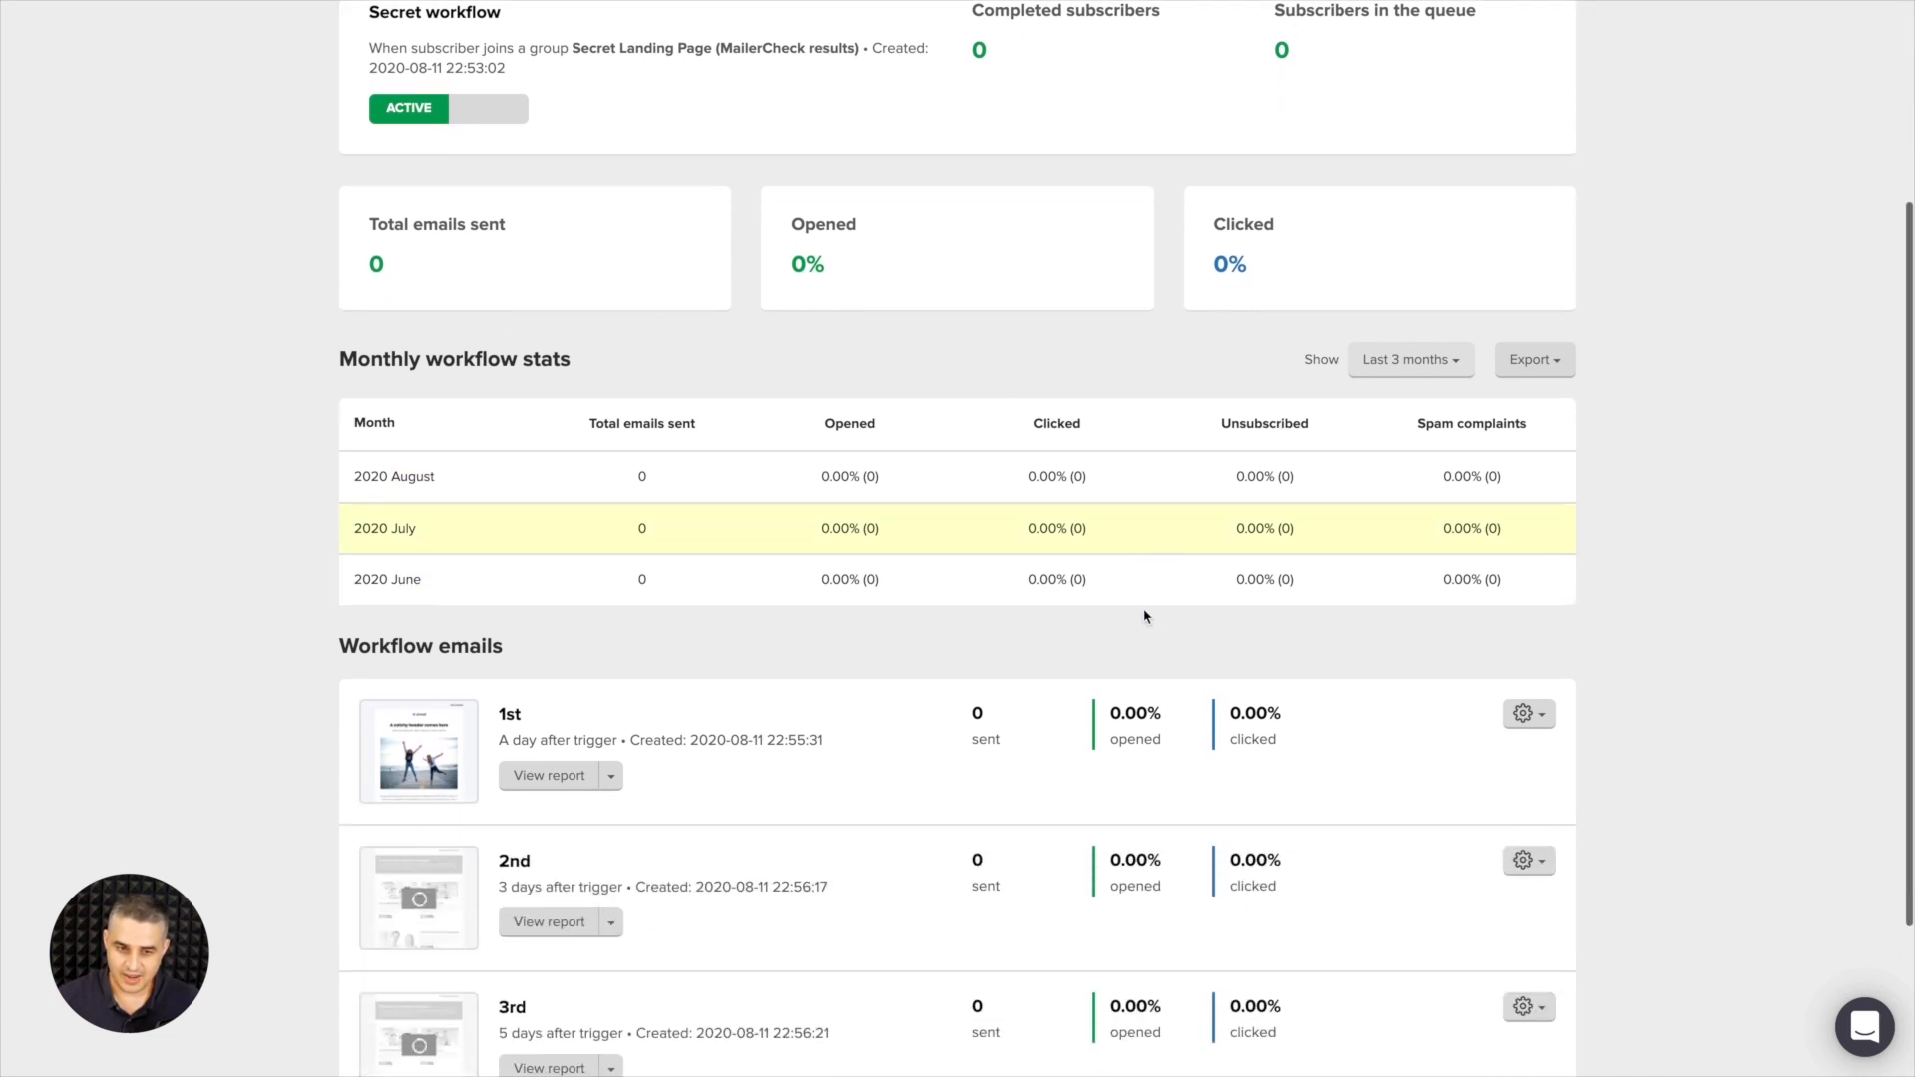
scroll(1146, 616, down, 3)
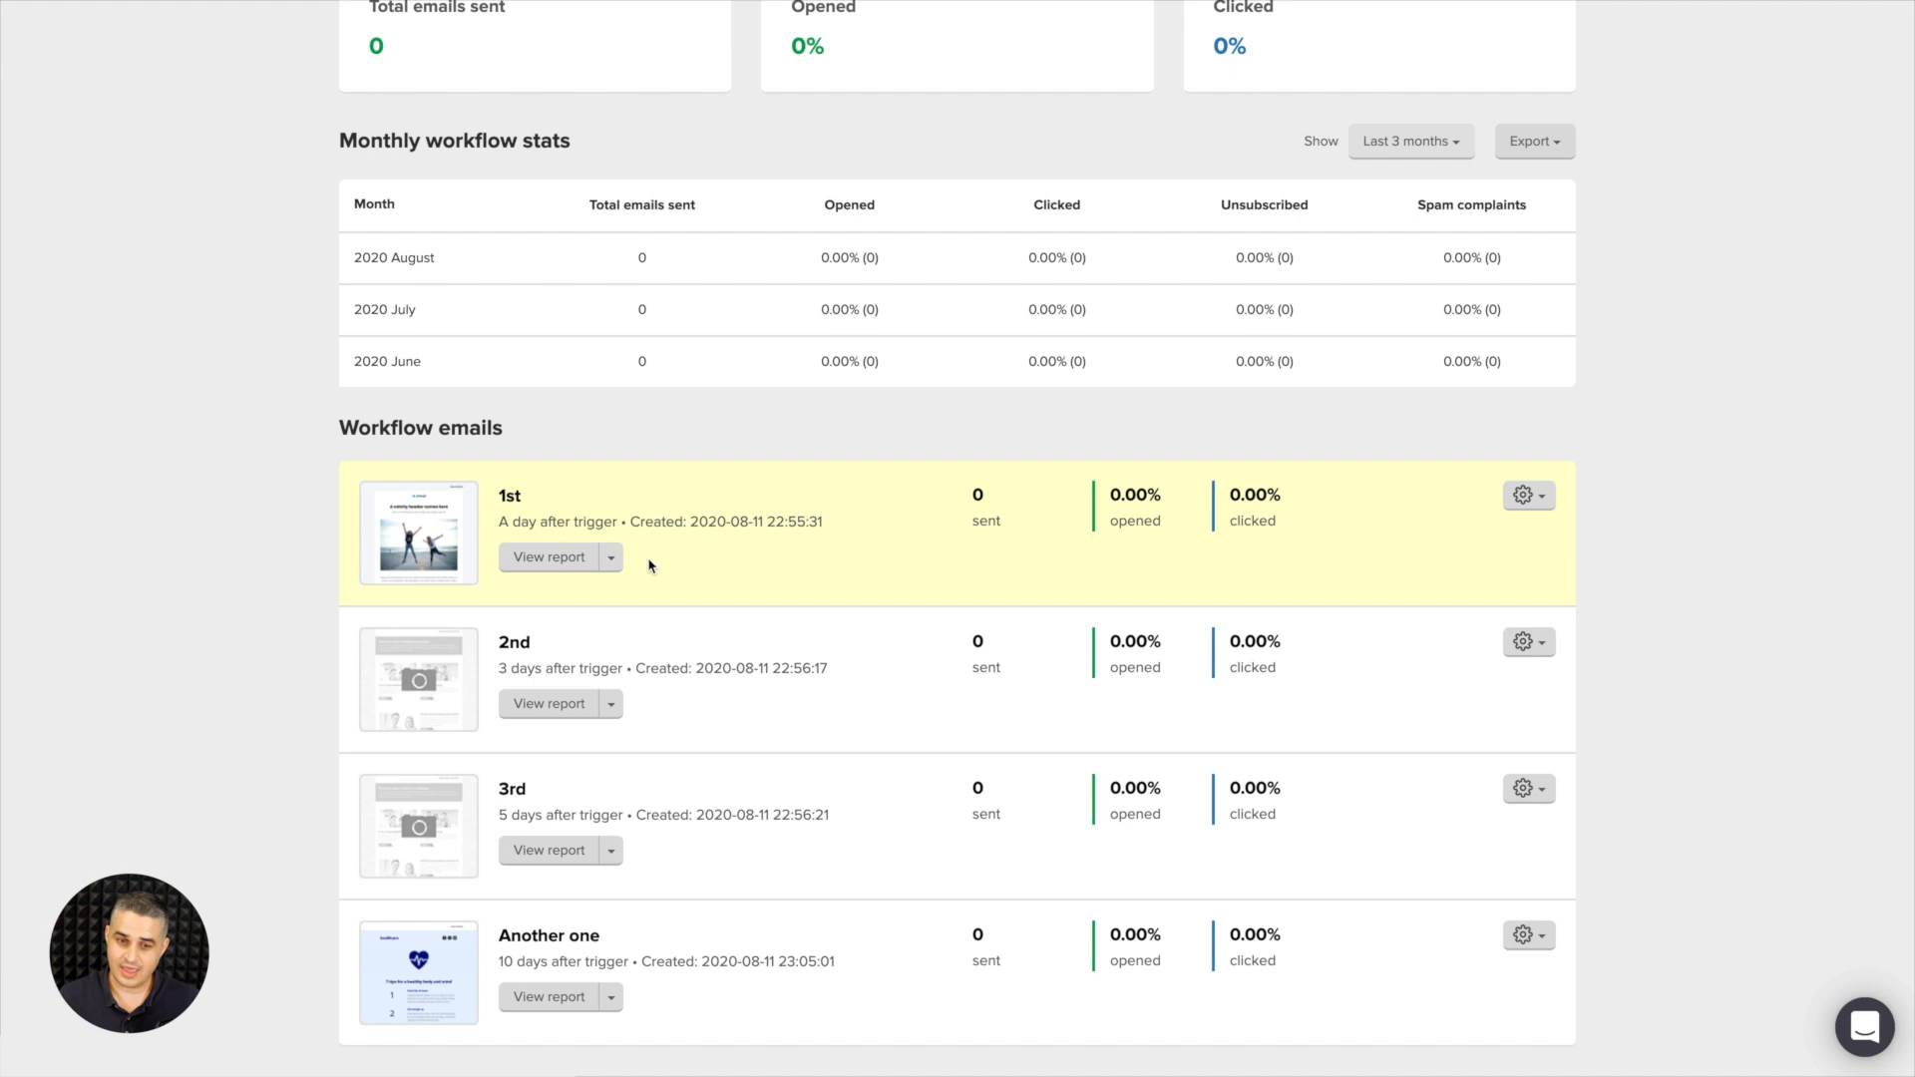
click(1535, 498)
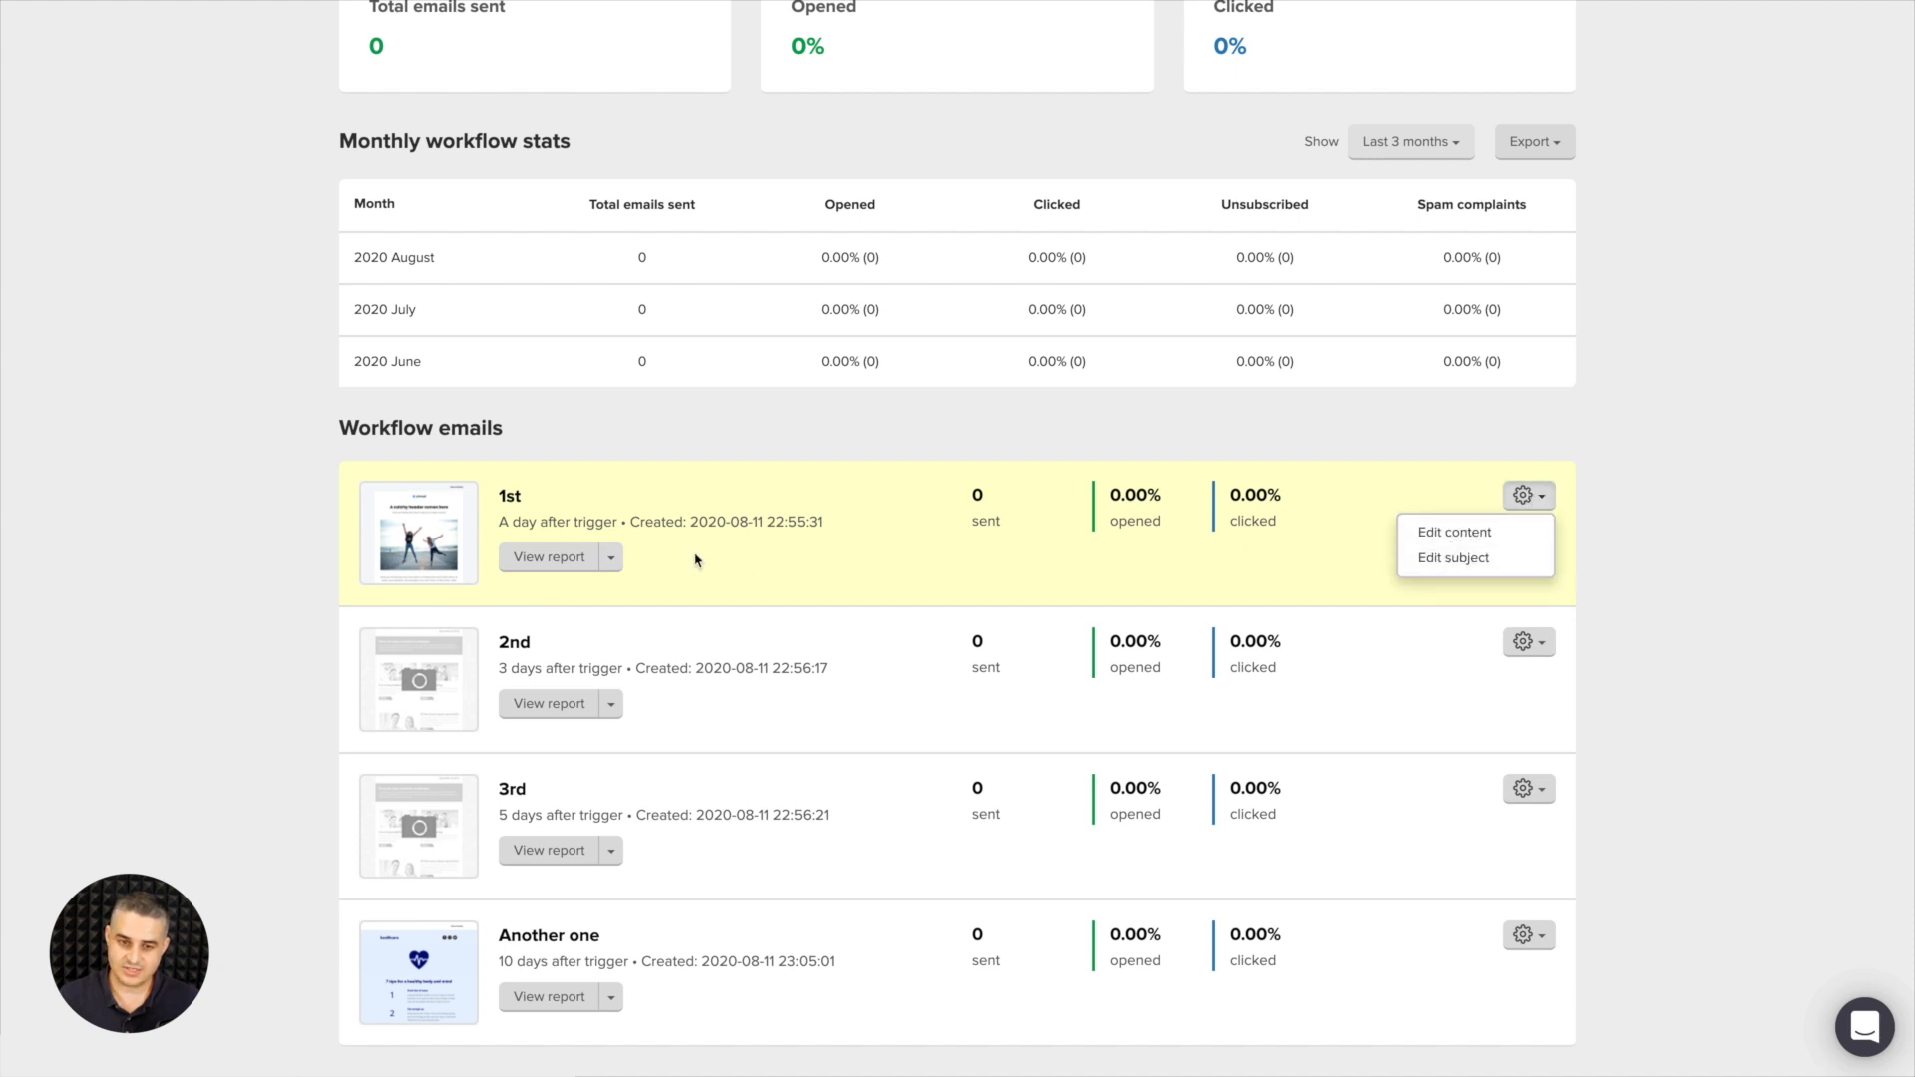
click(612, 562)
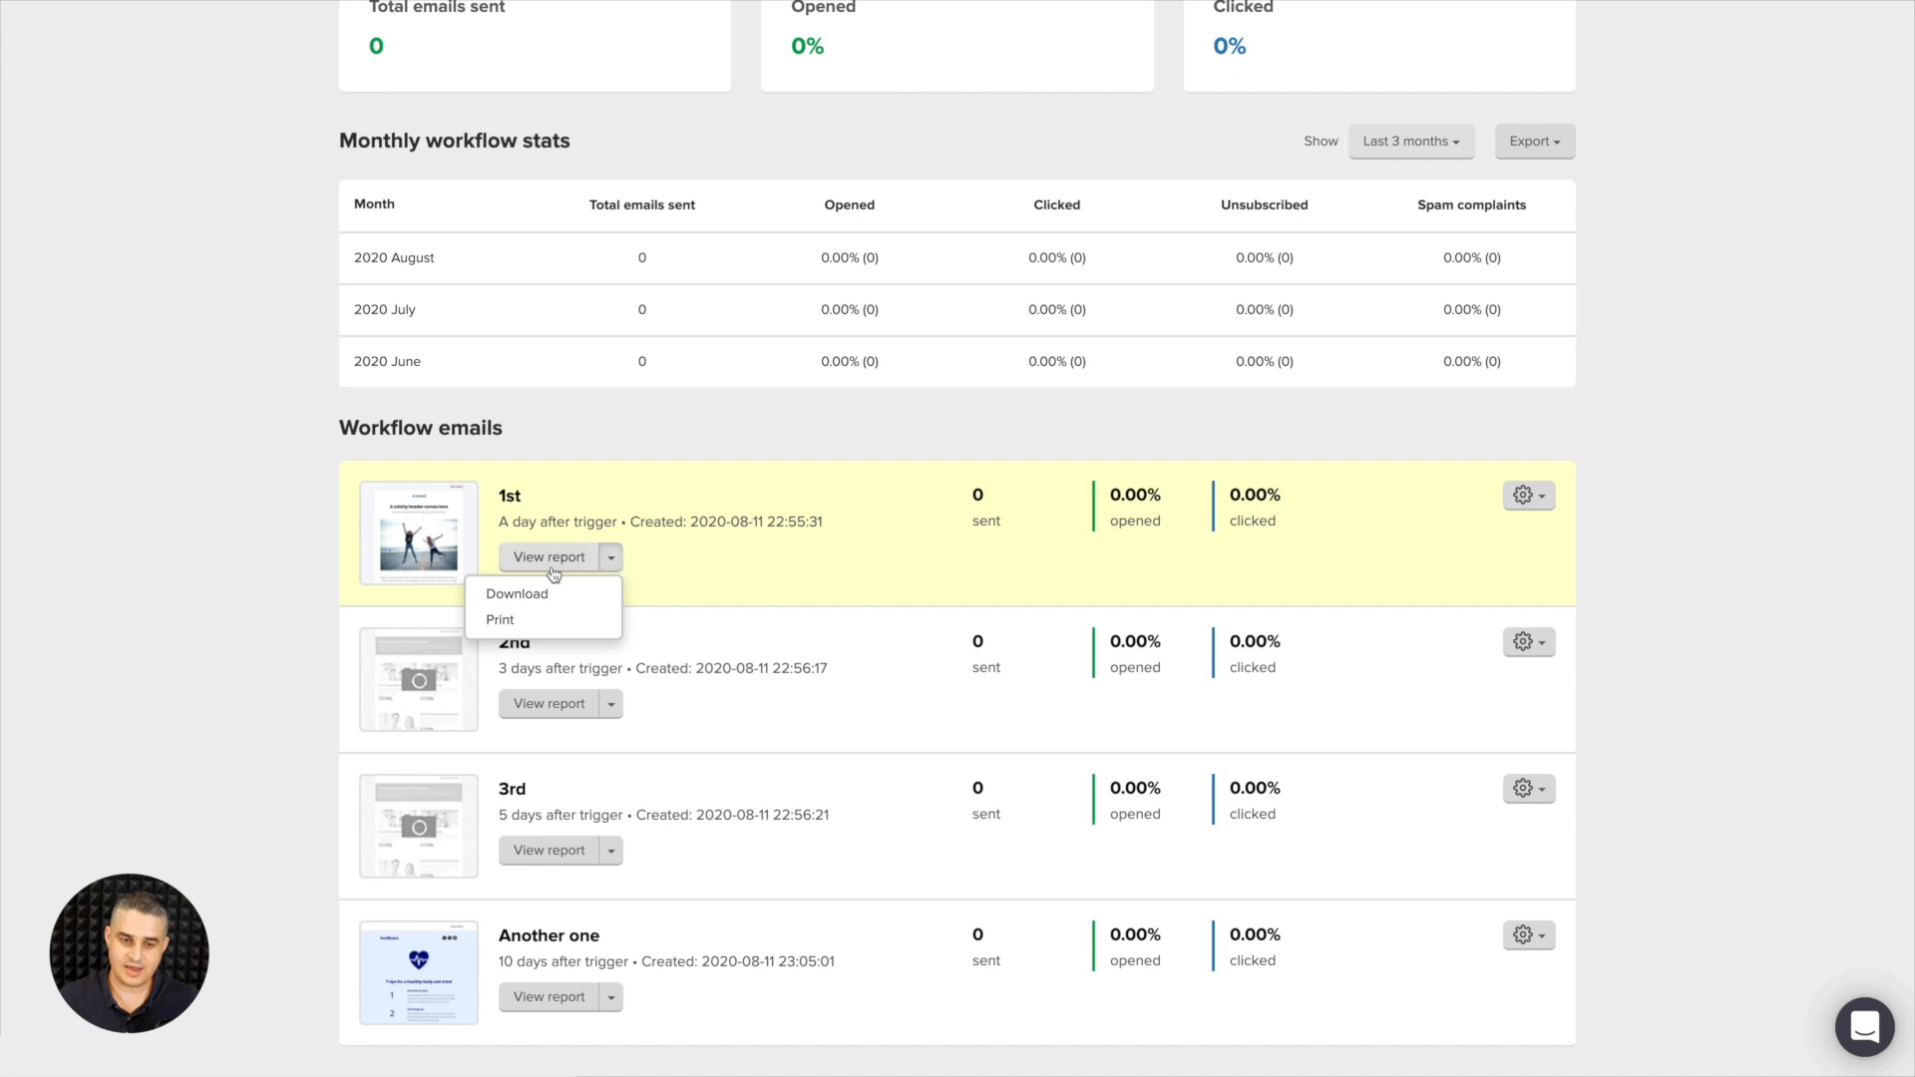
click(782, 547)
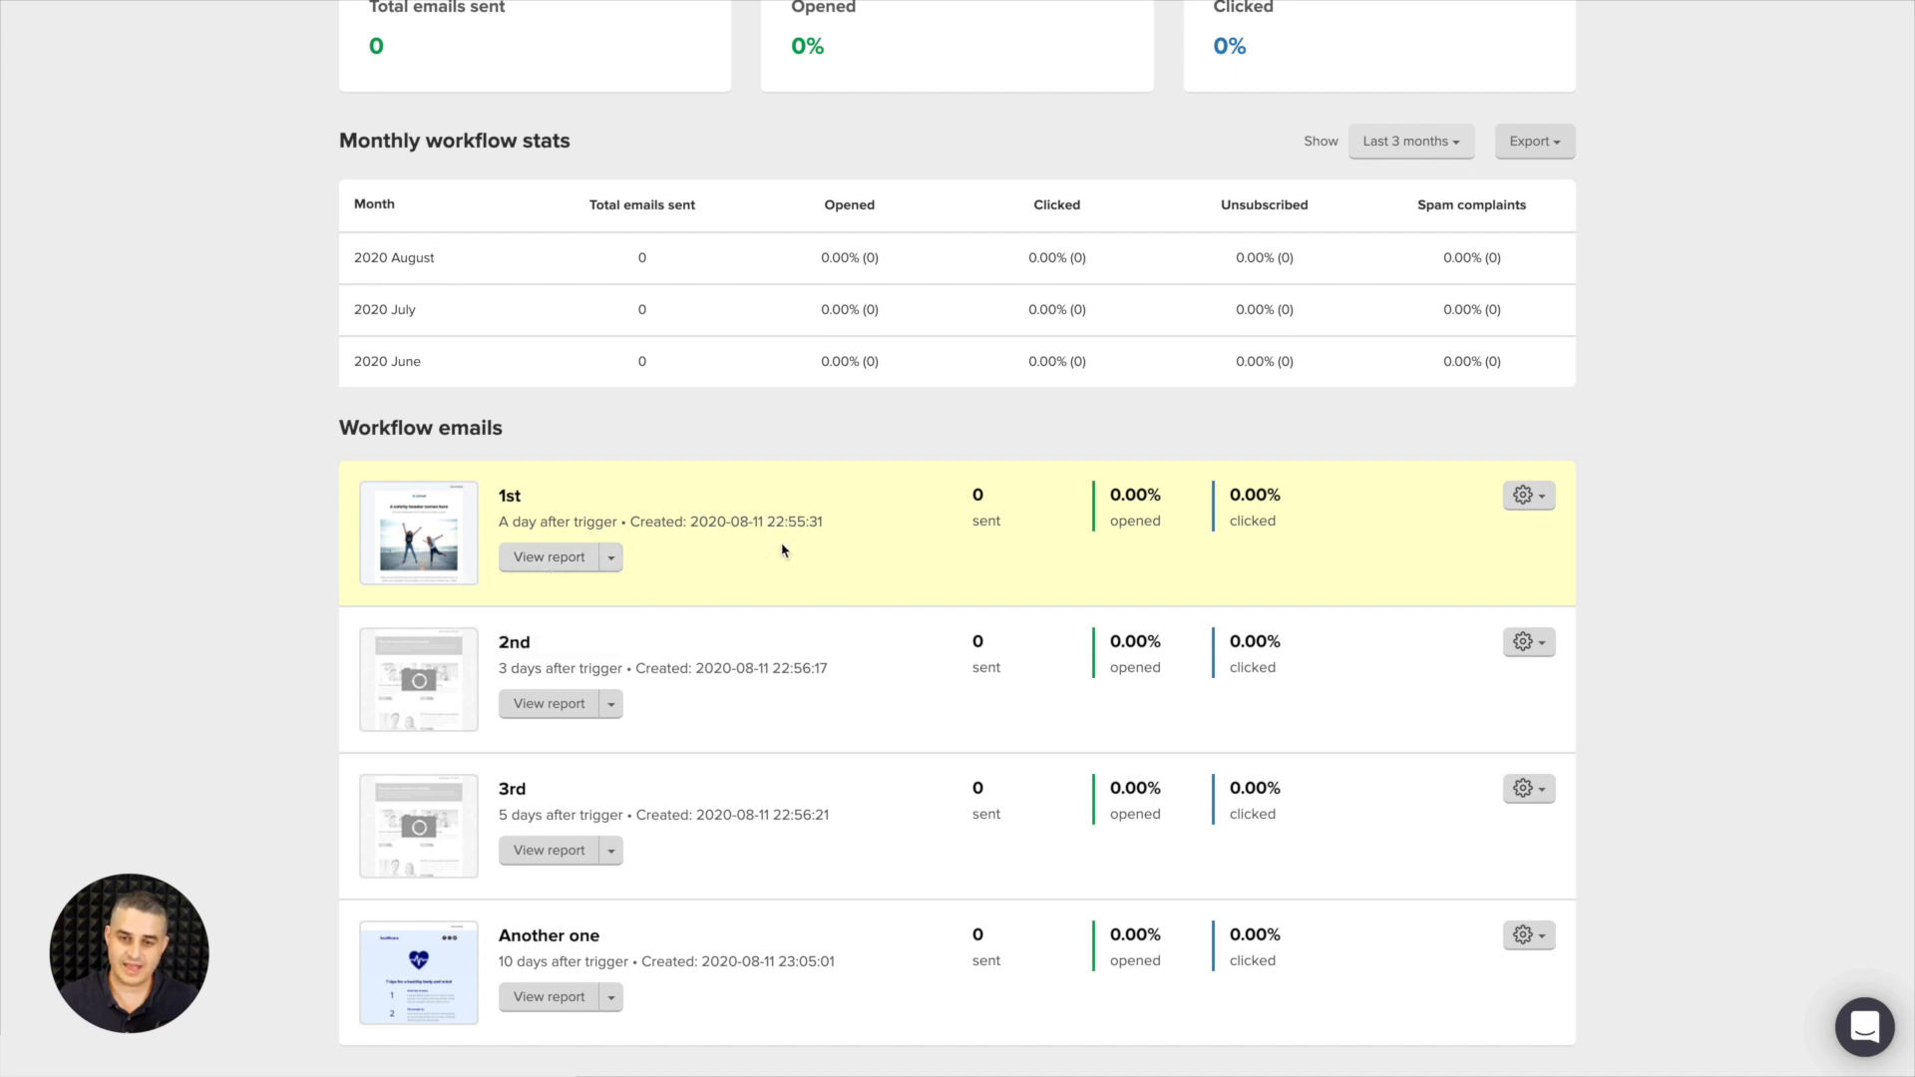
- Examine the management options available for the Secret workflow from its report page, without choosing any
scroll(778, 566, up, 5)
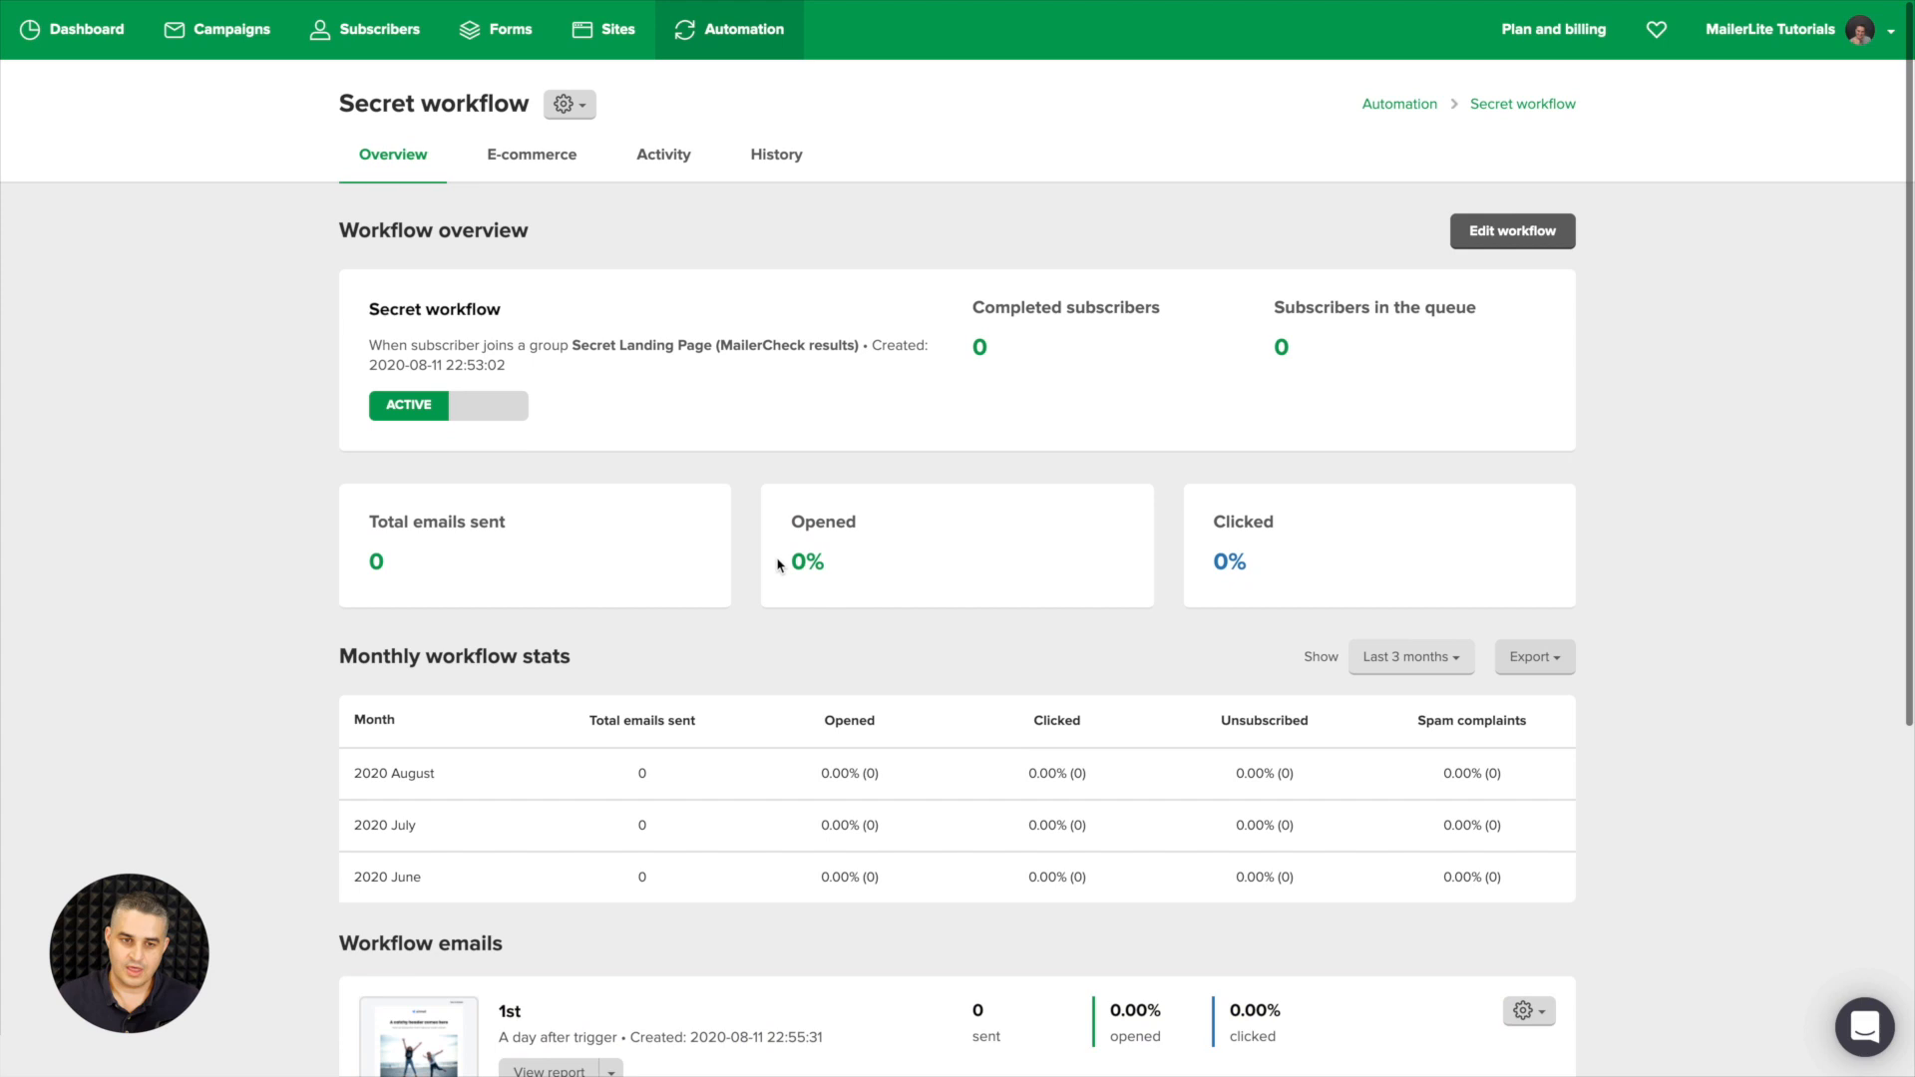
click(569, 104)
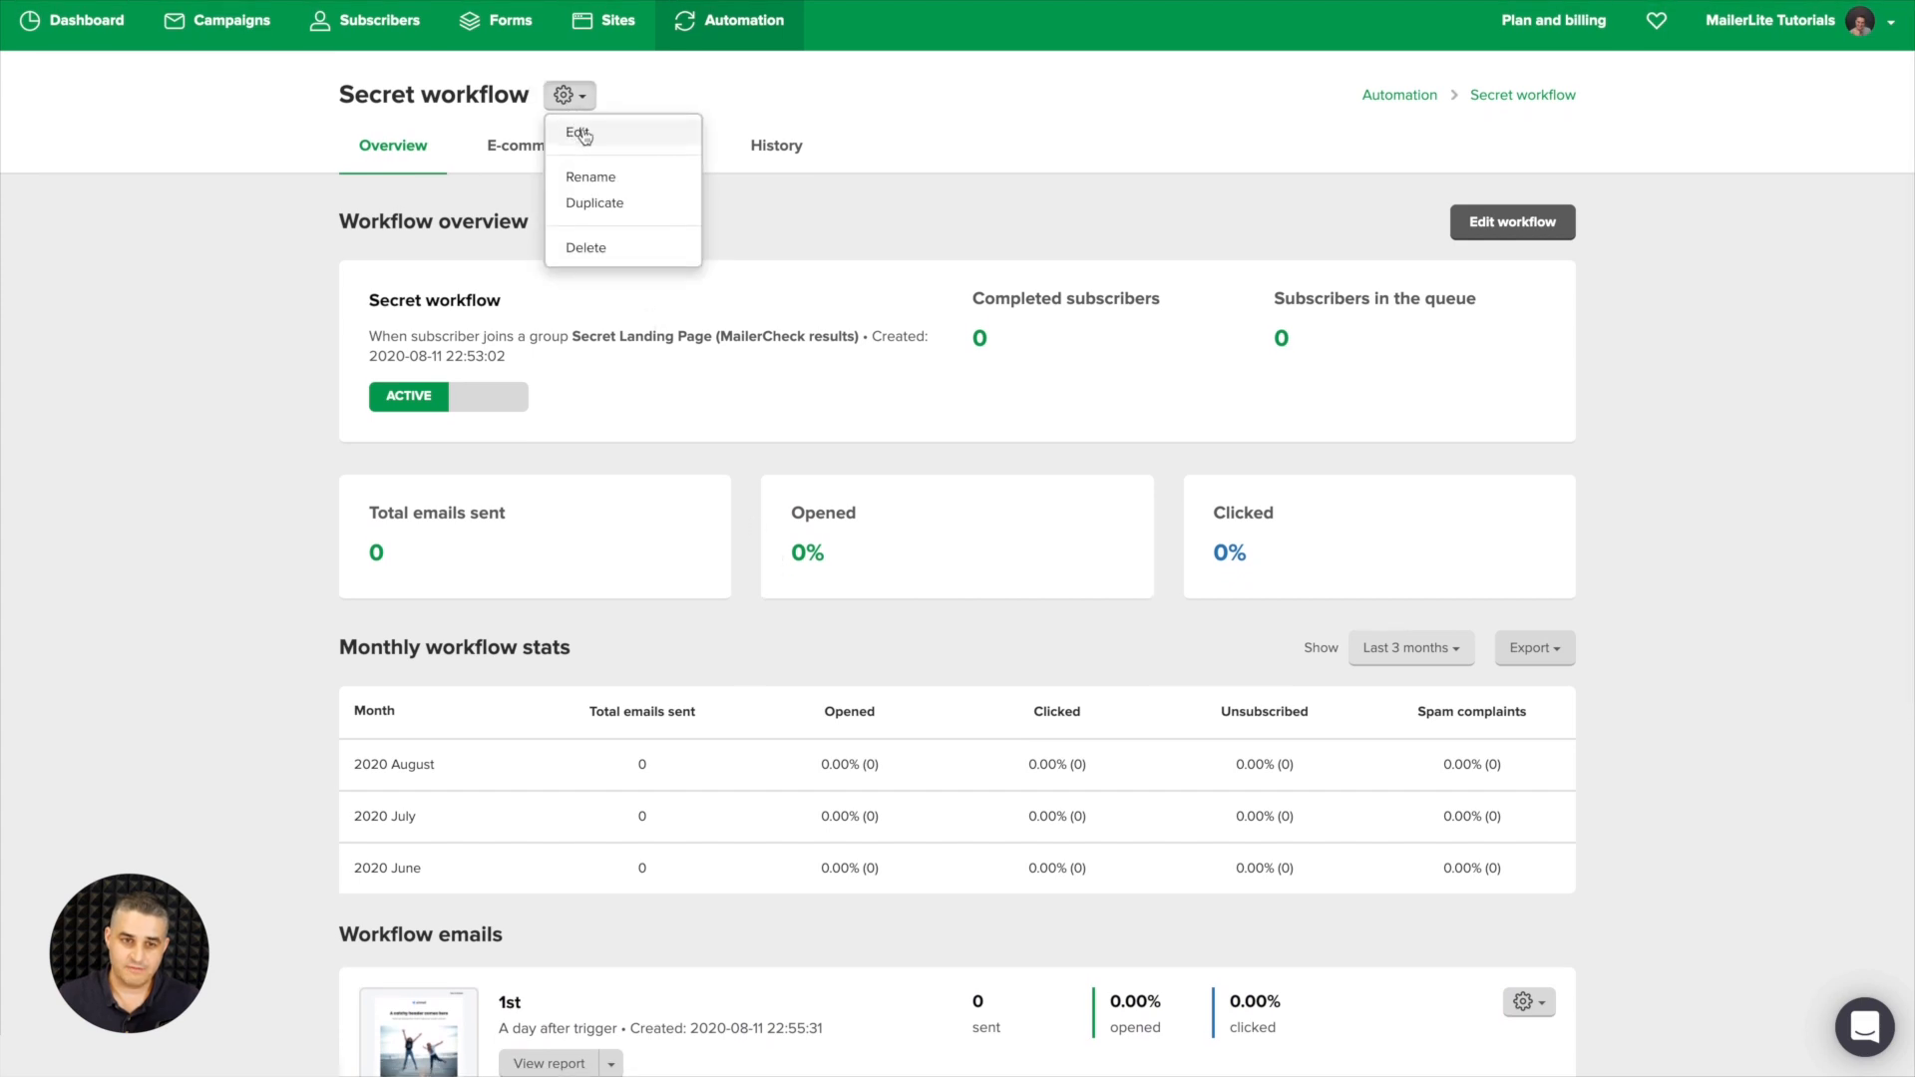
scroll(580, 137, down, 1)
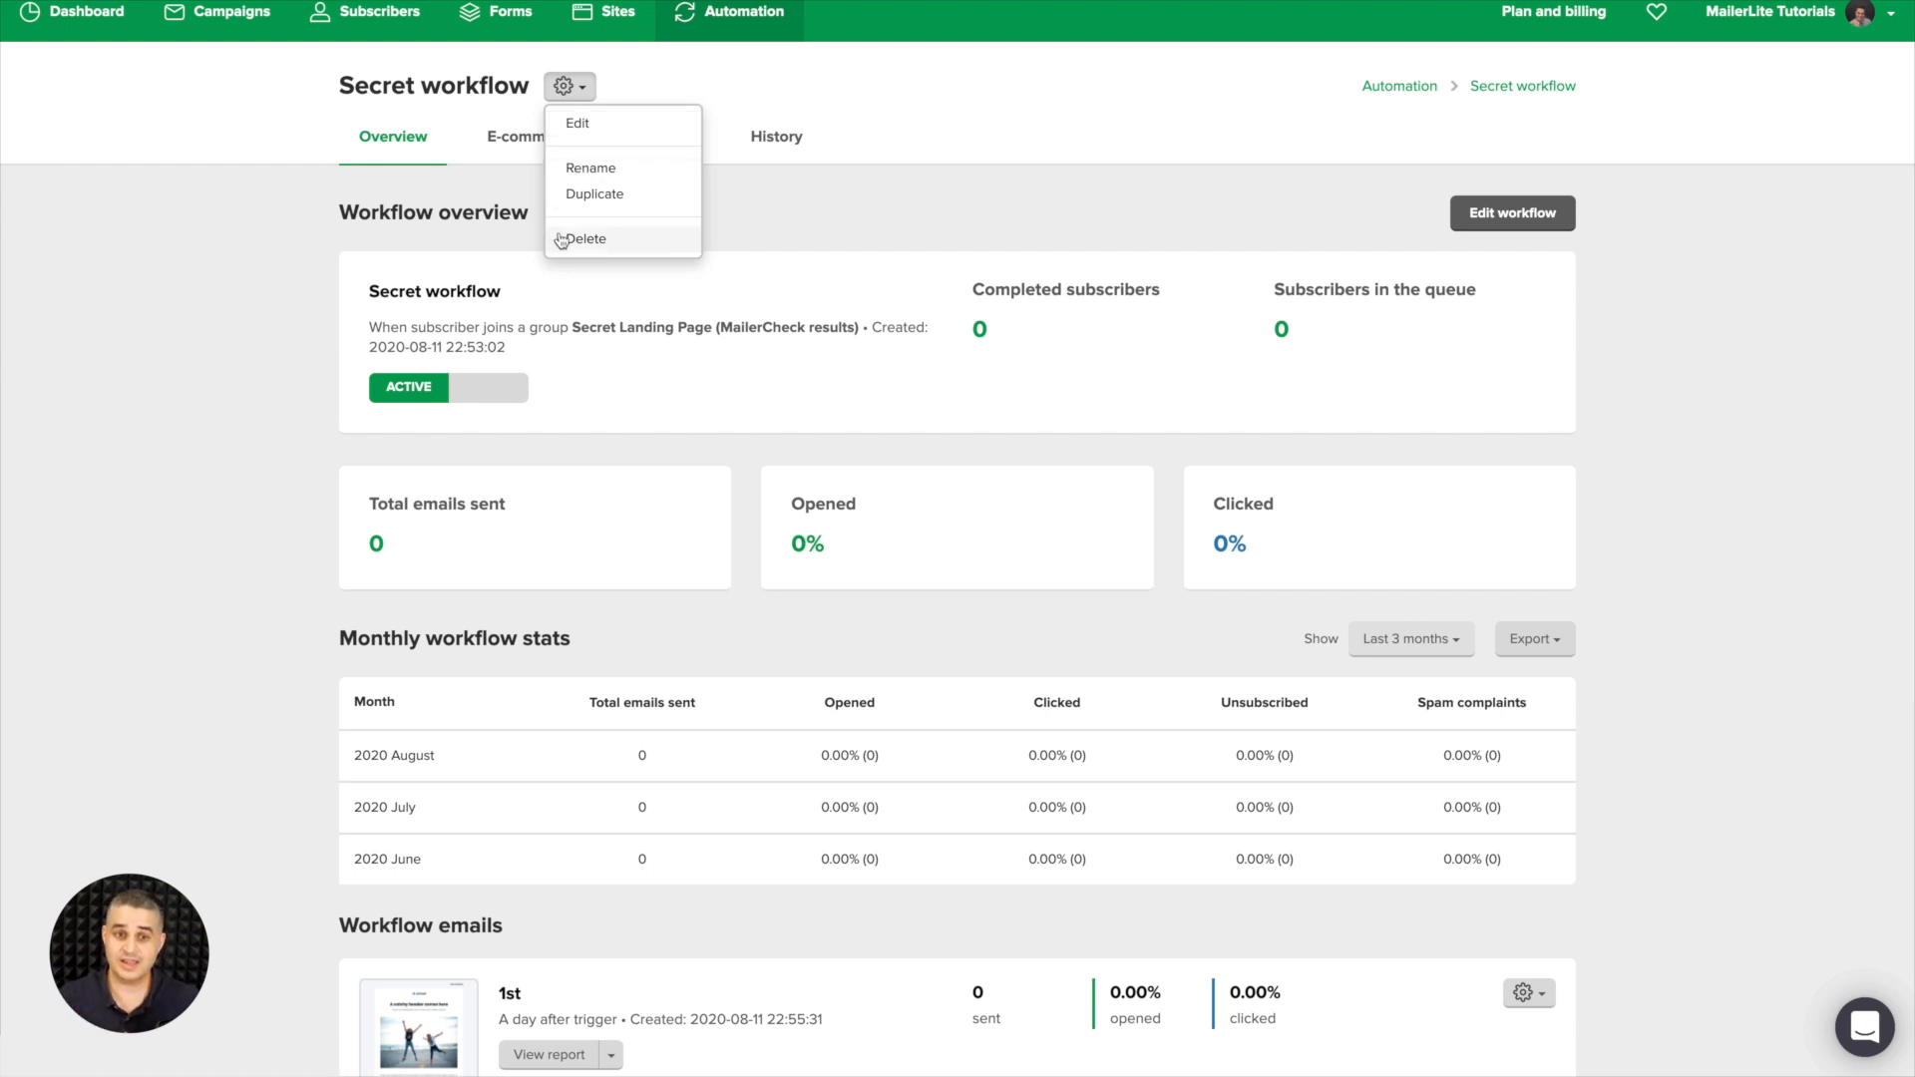
click(793, 236)
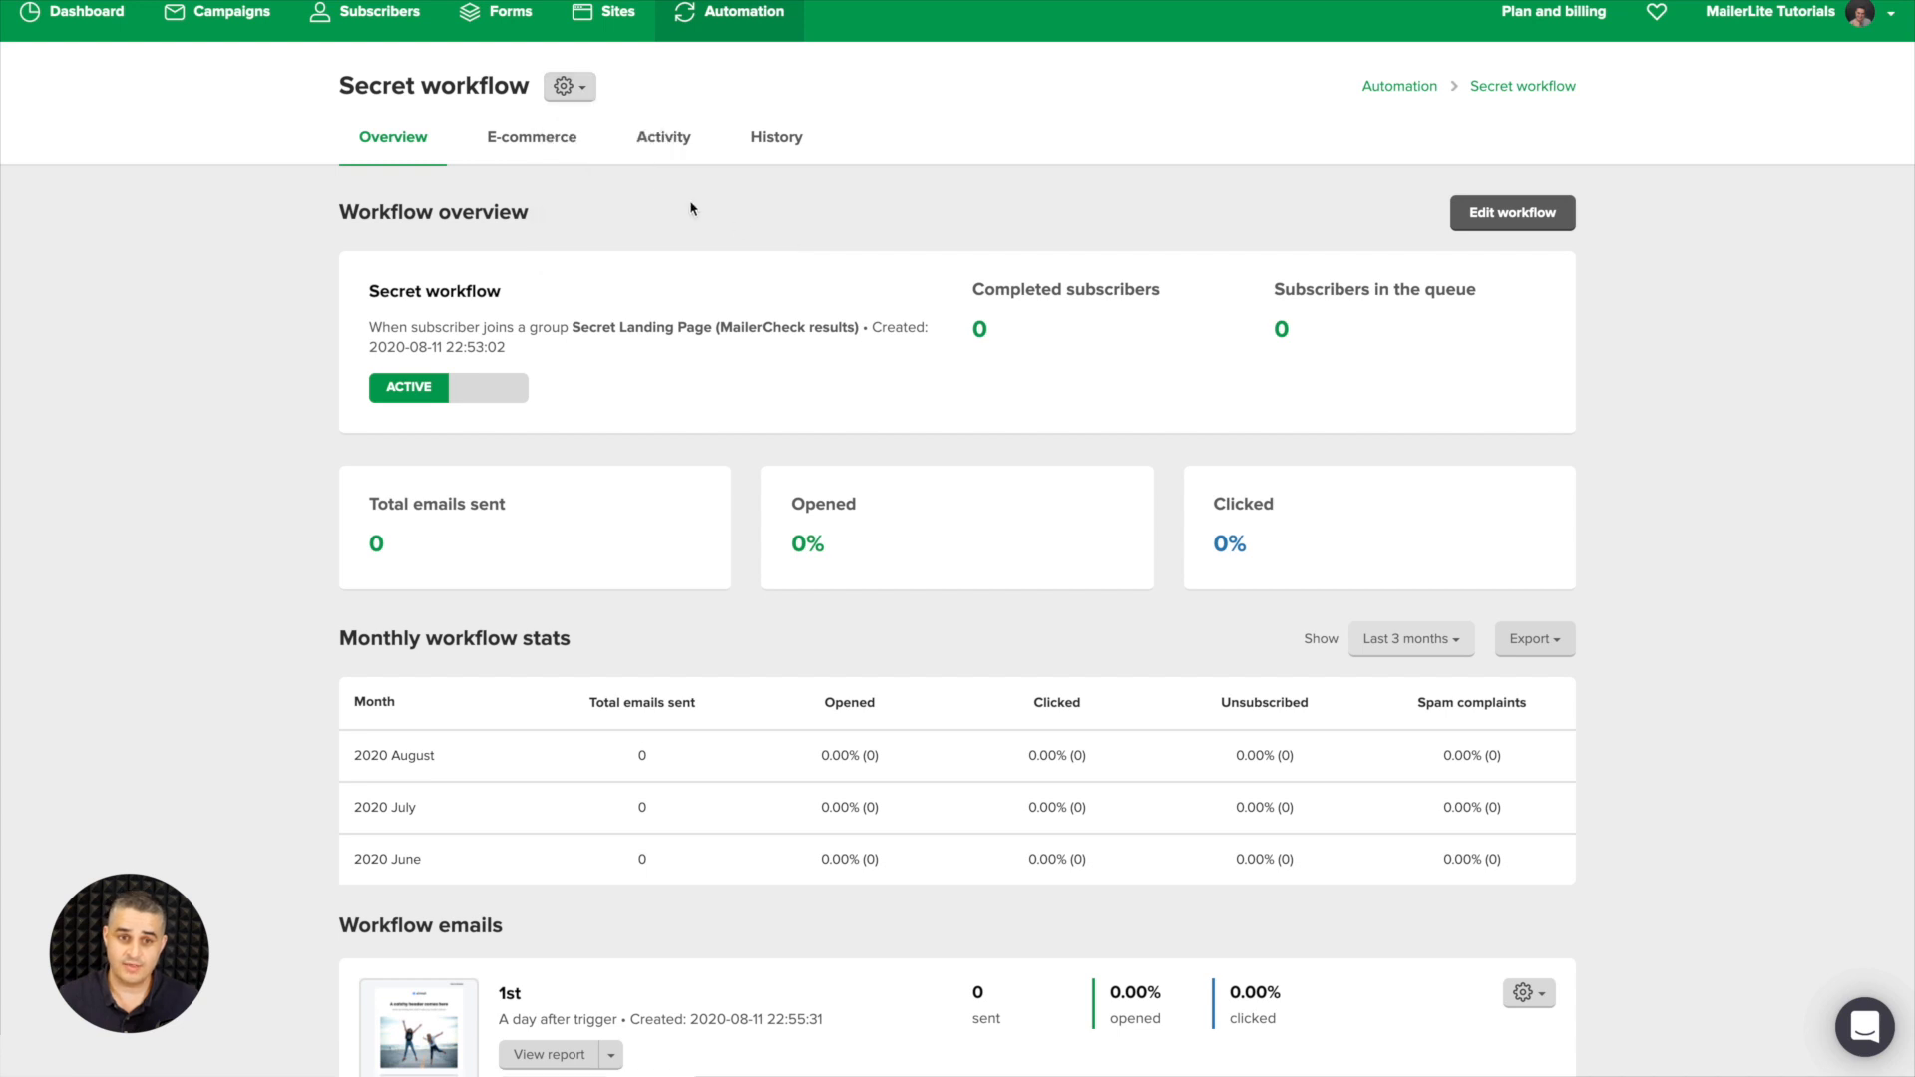
- Check the workflow's e-commerce results and its subscriber activity for the completed, queued and canceled states
click(542, 140)
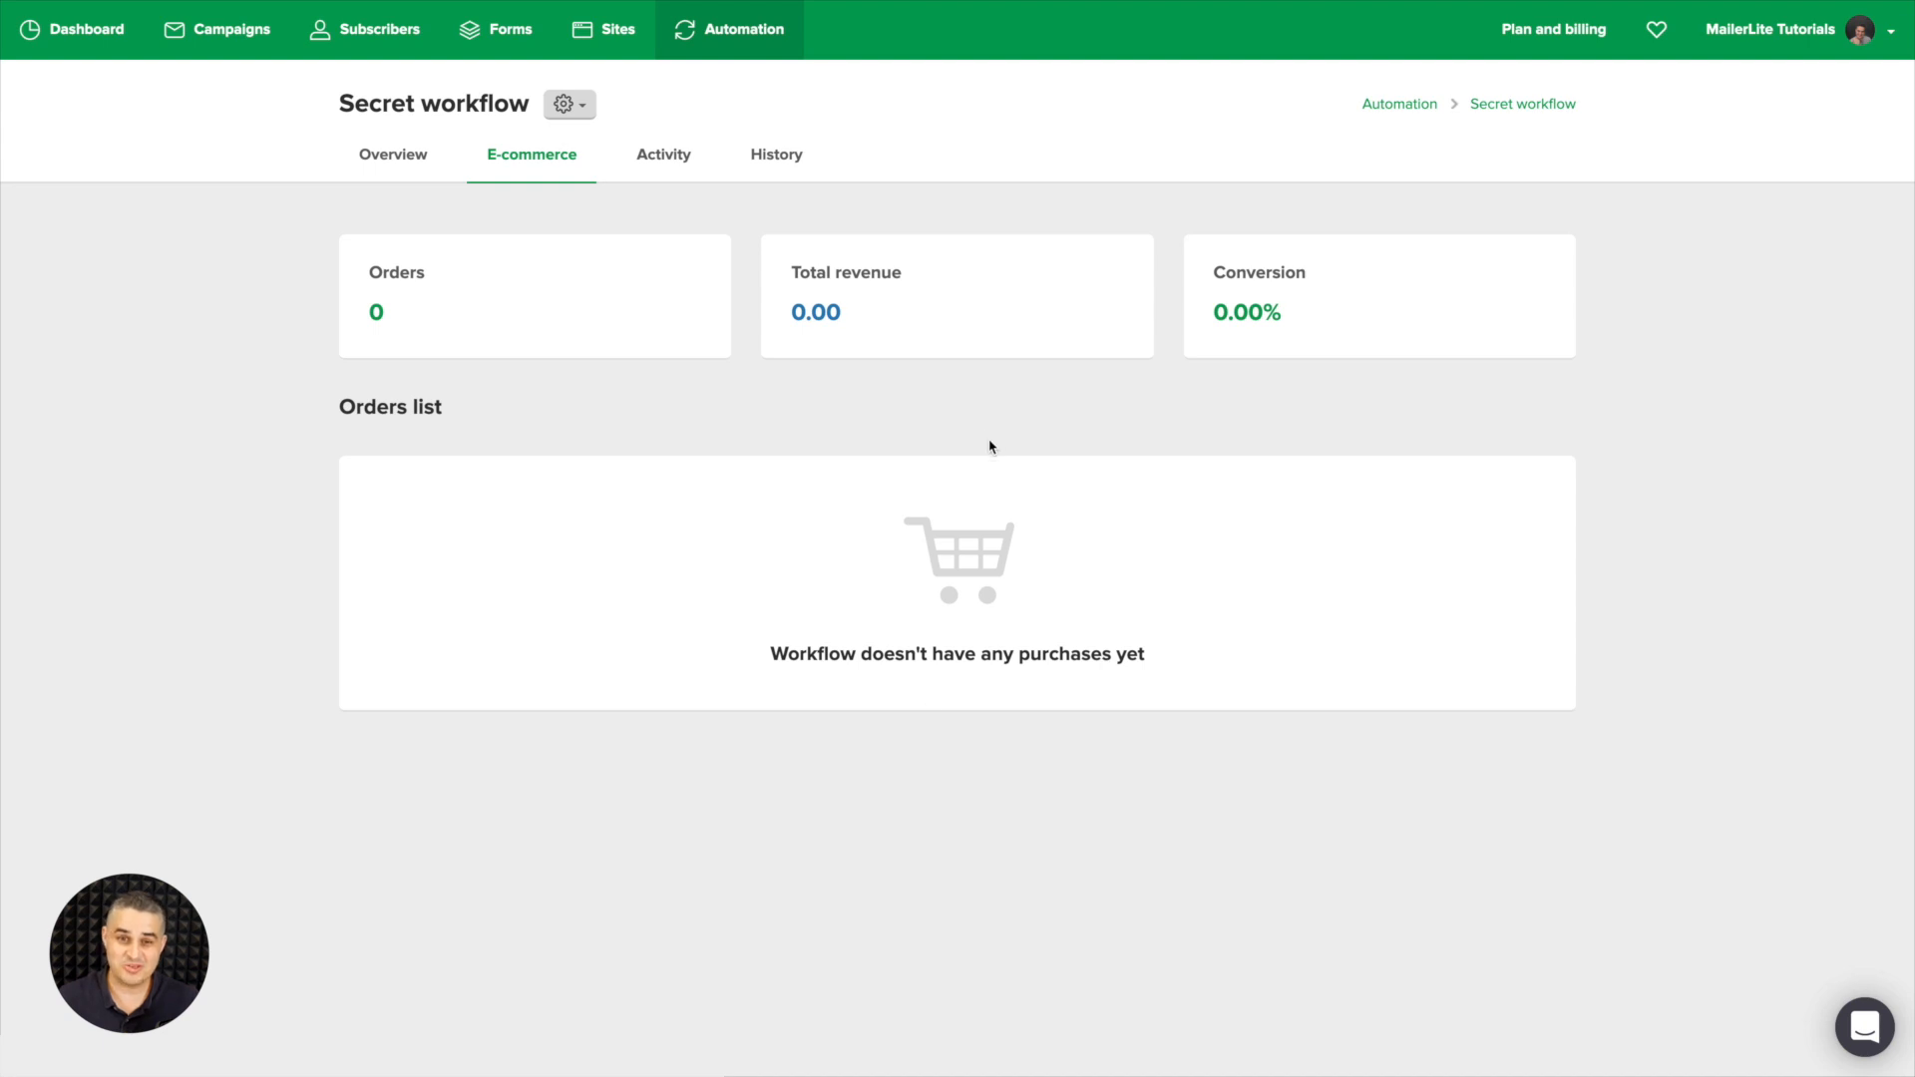
click(667, 174)
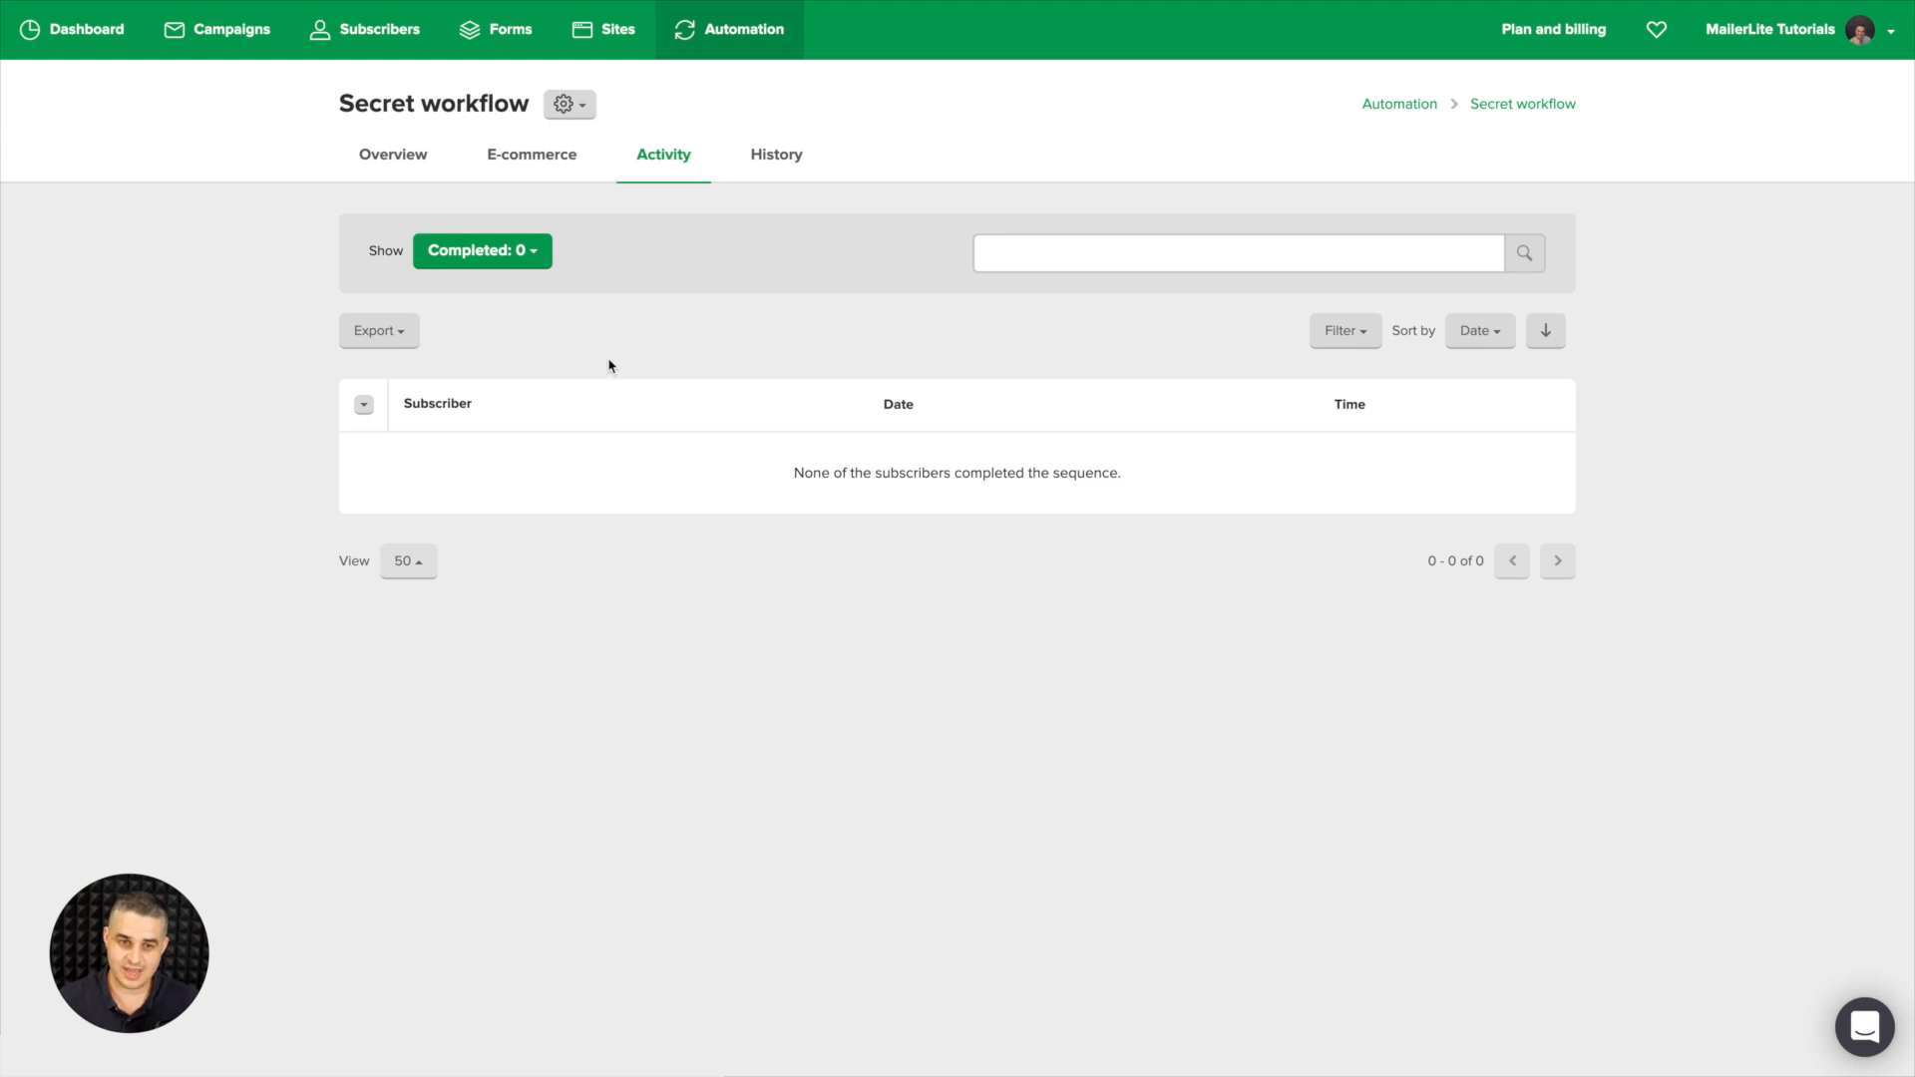
click(520, 255)
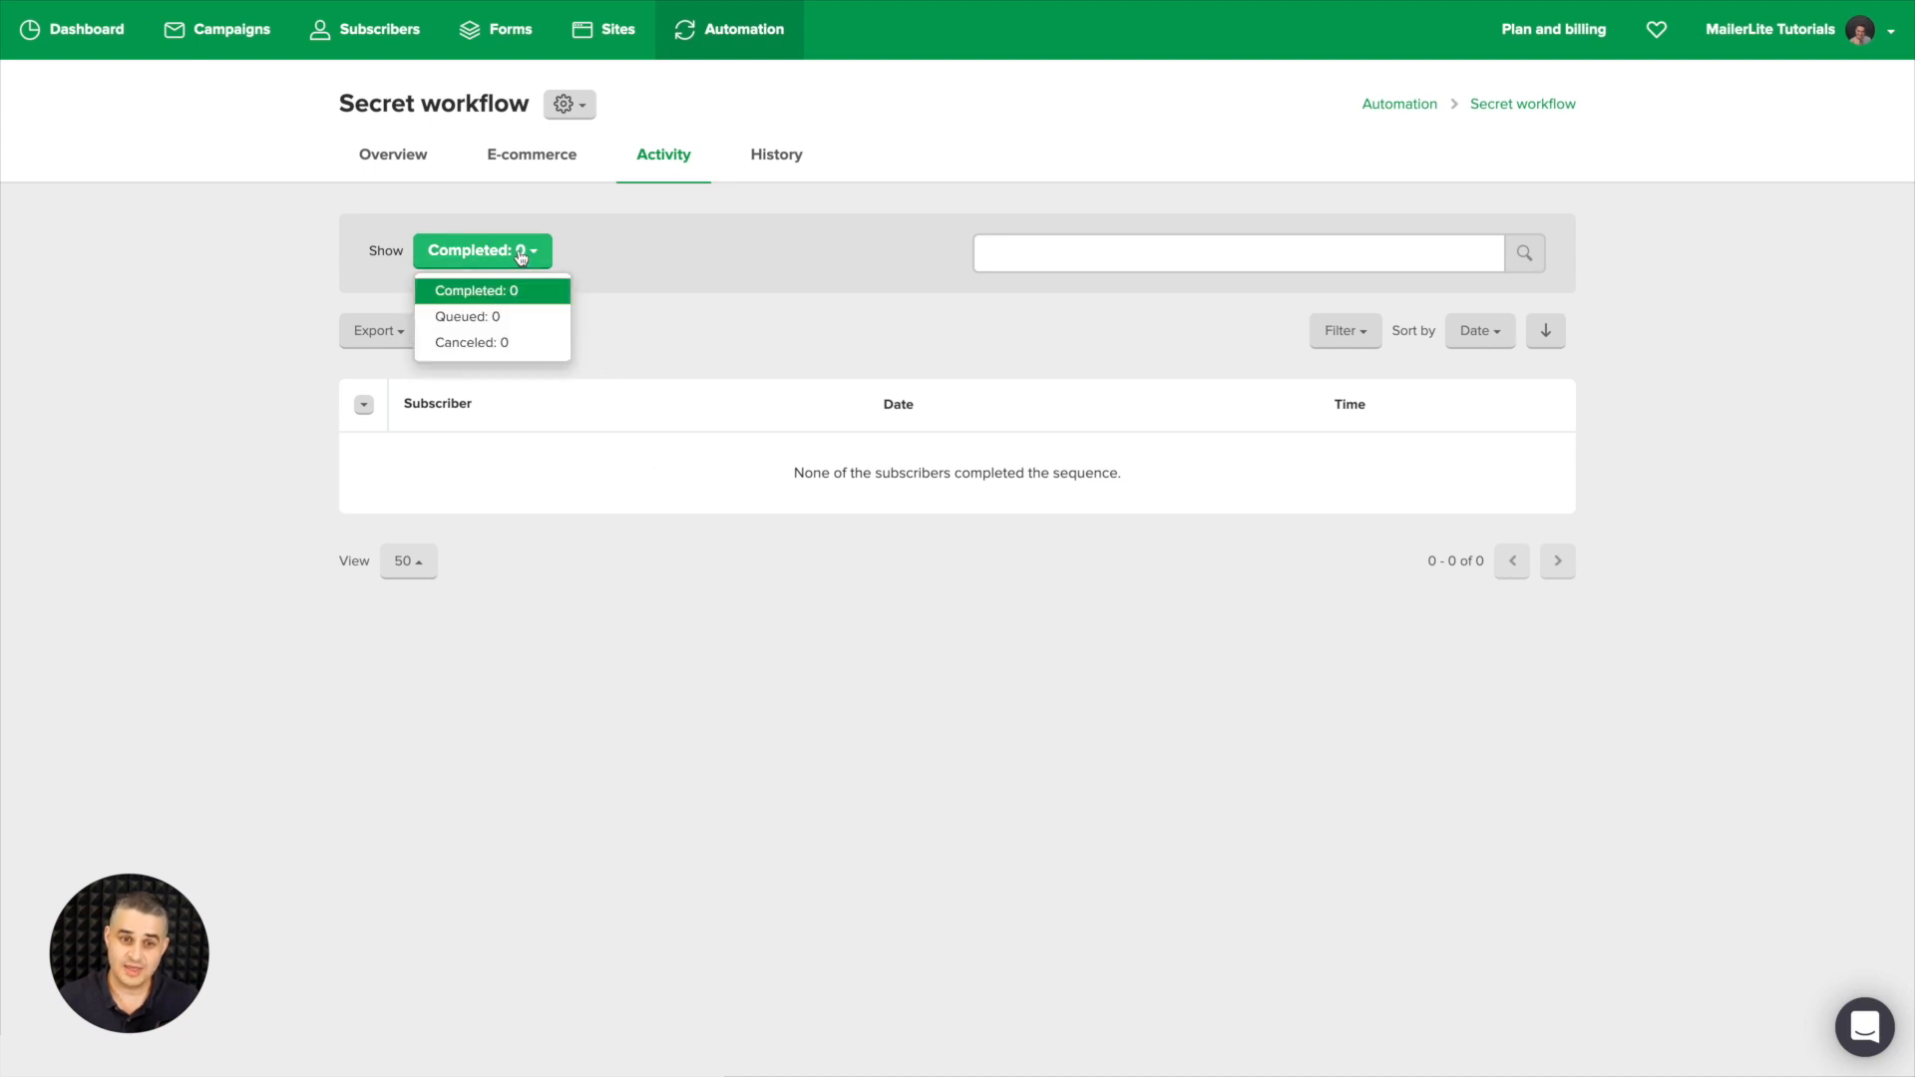
click(477, 317)
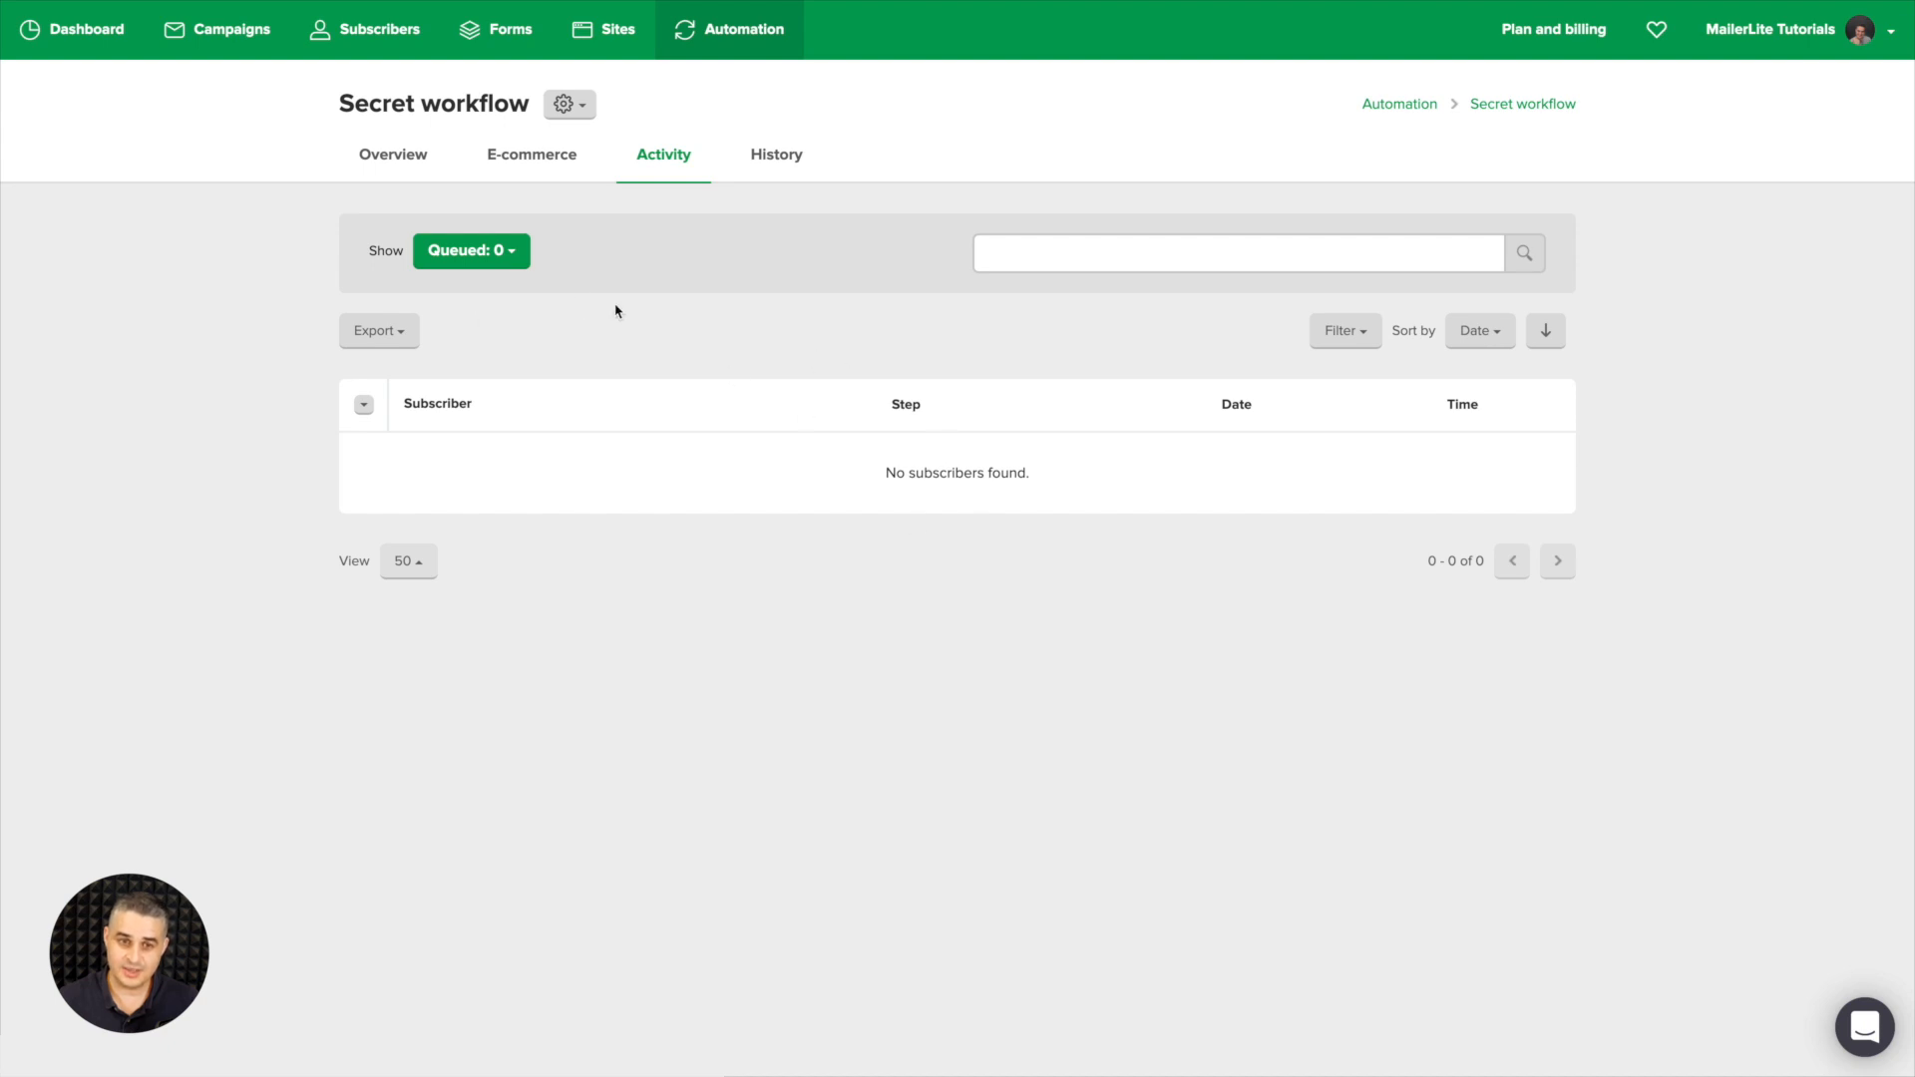
click(471, 250)
click(469, 342)
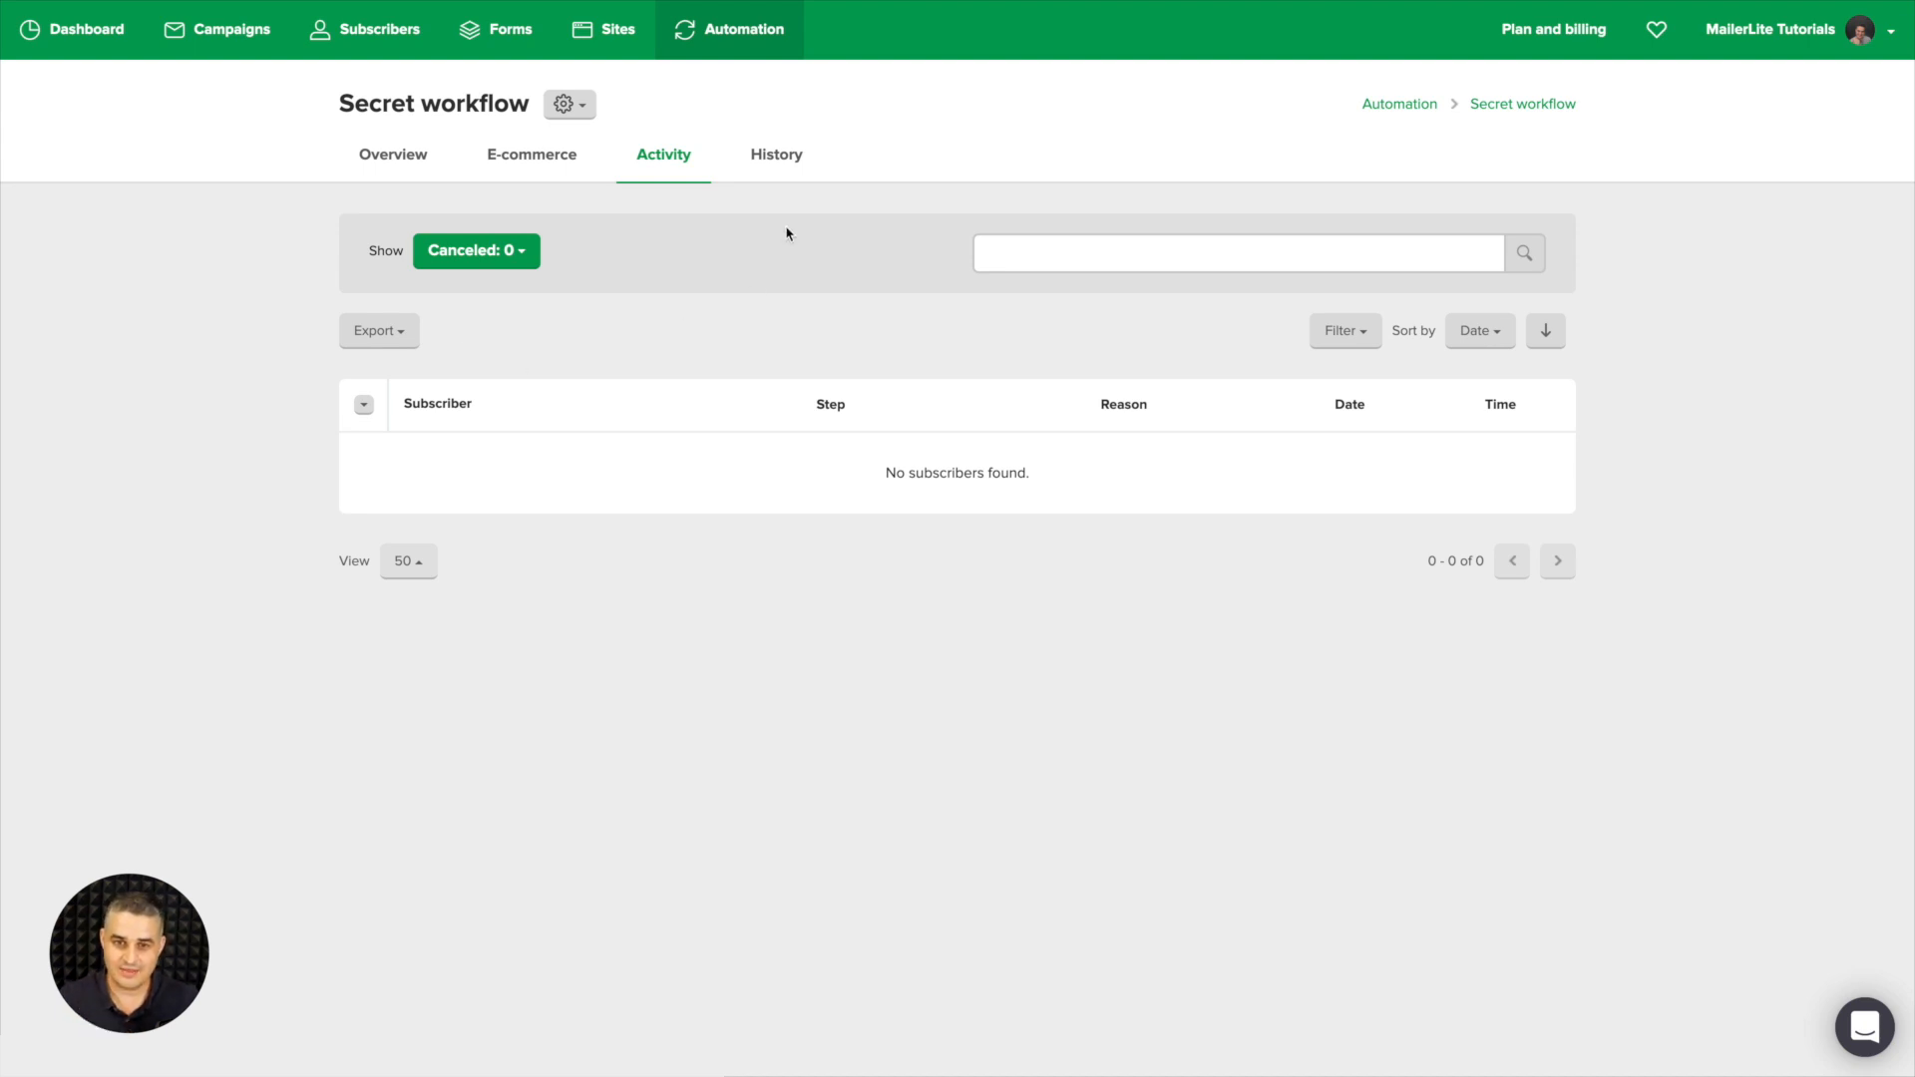
- Check the workflow's history, preview the activated version's path, and examine its restore option
click(790, 155)
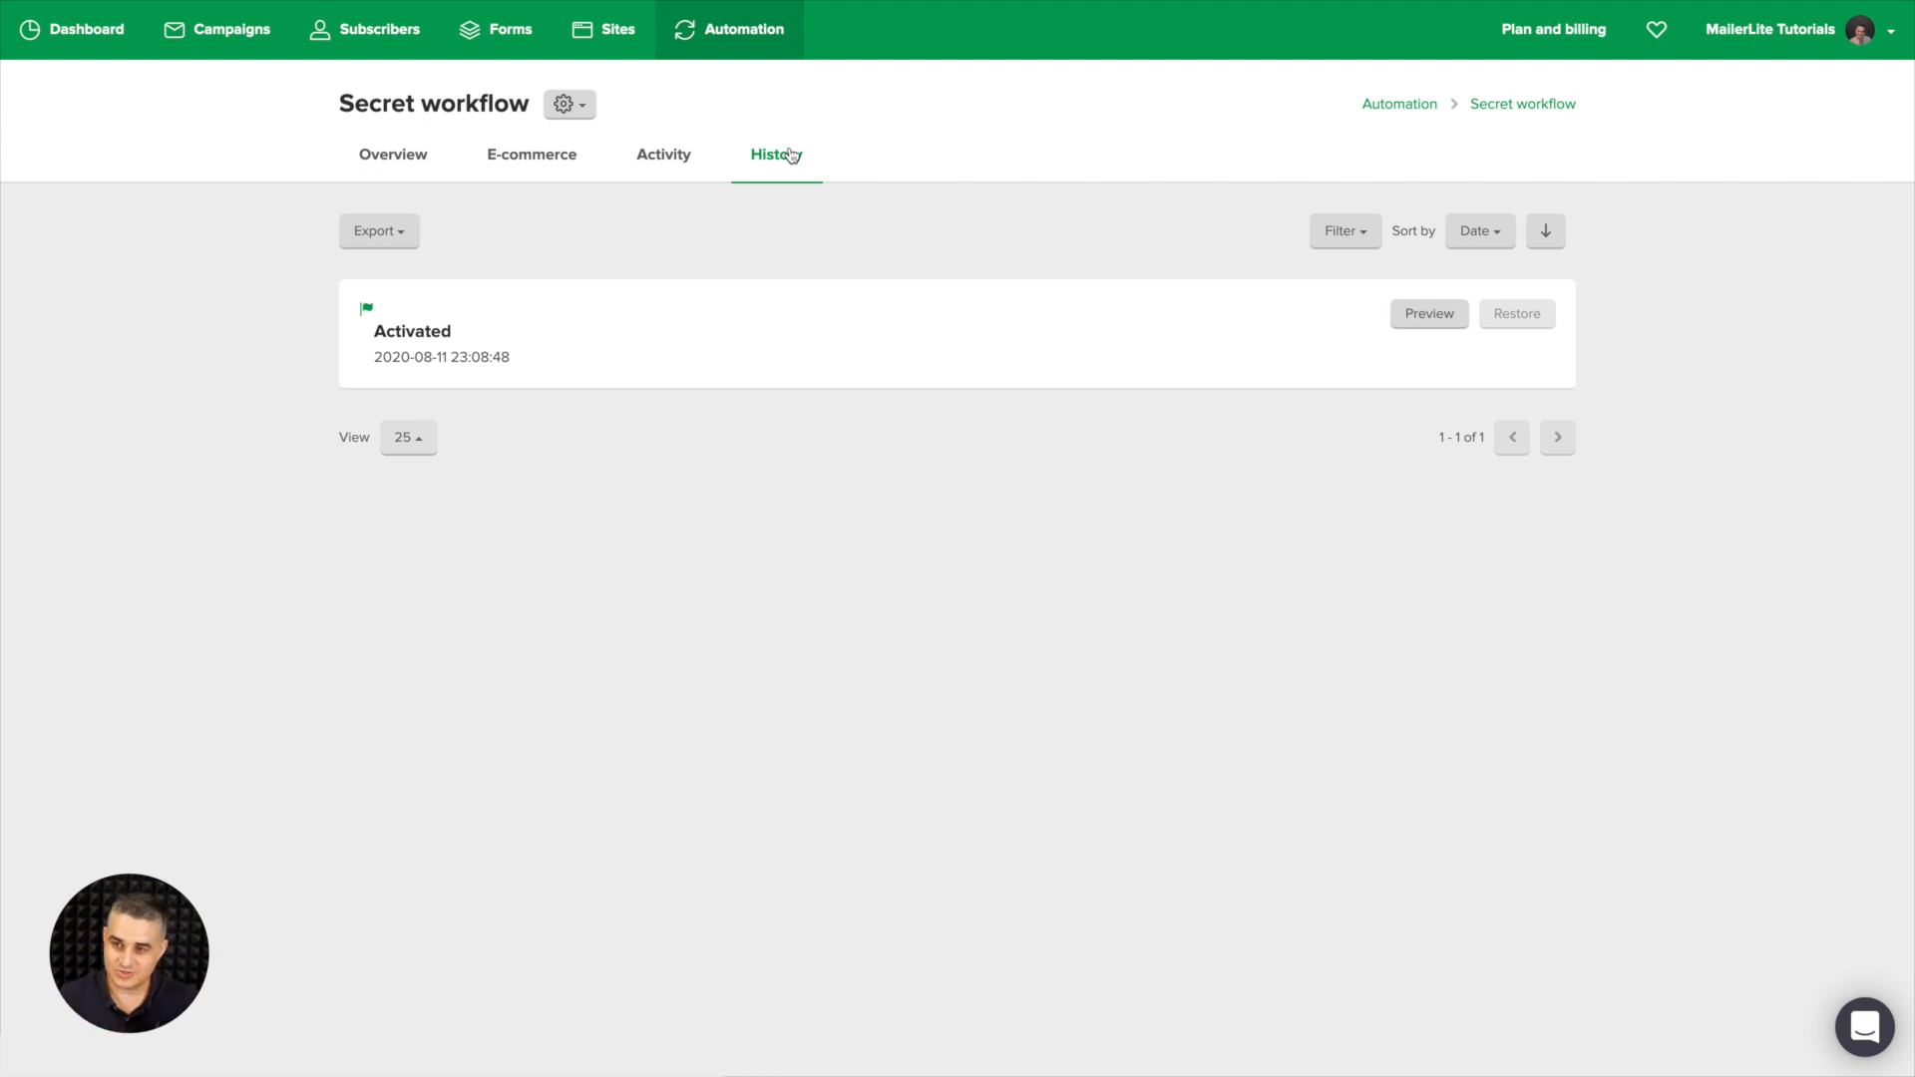
click(1423, 317)
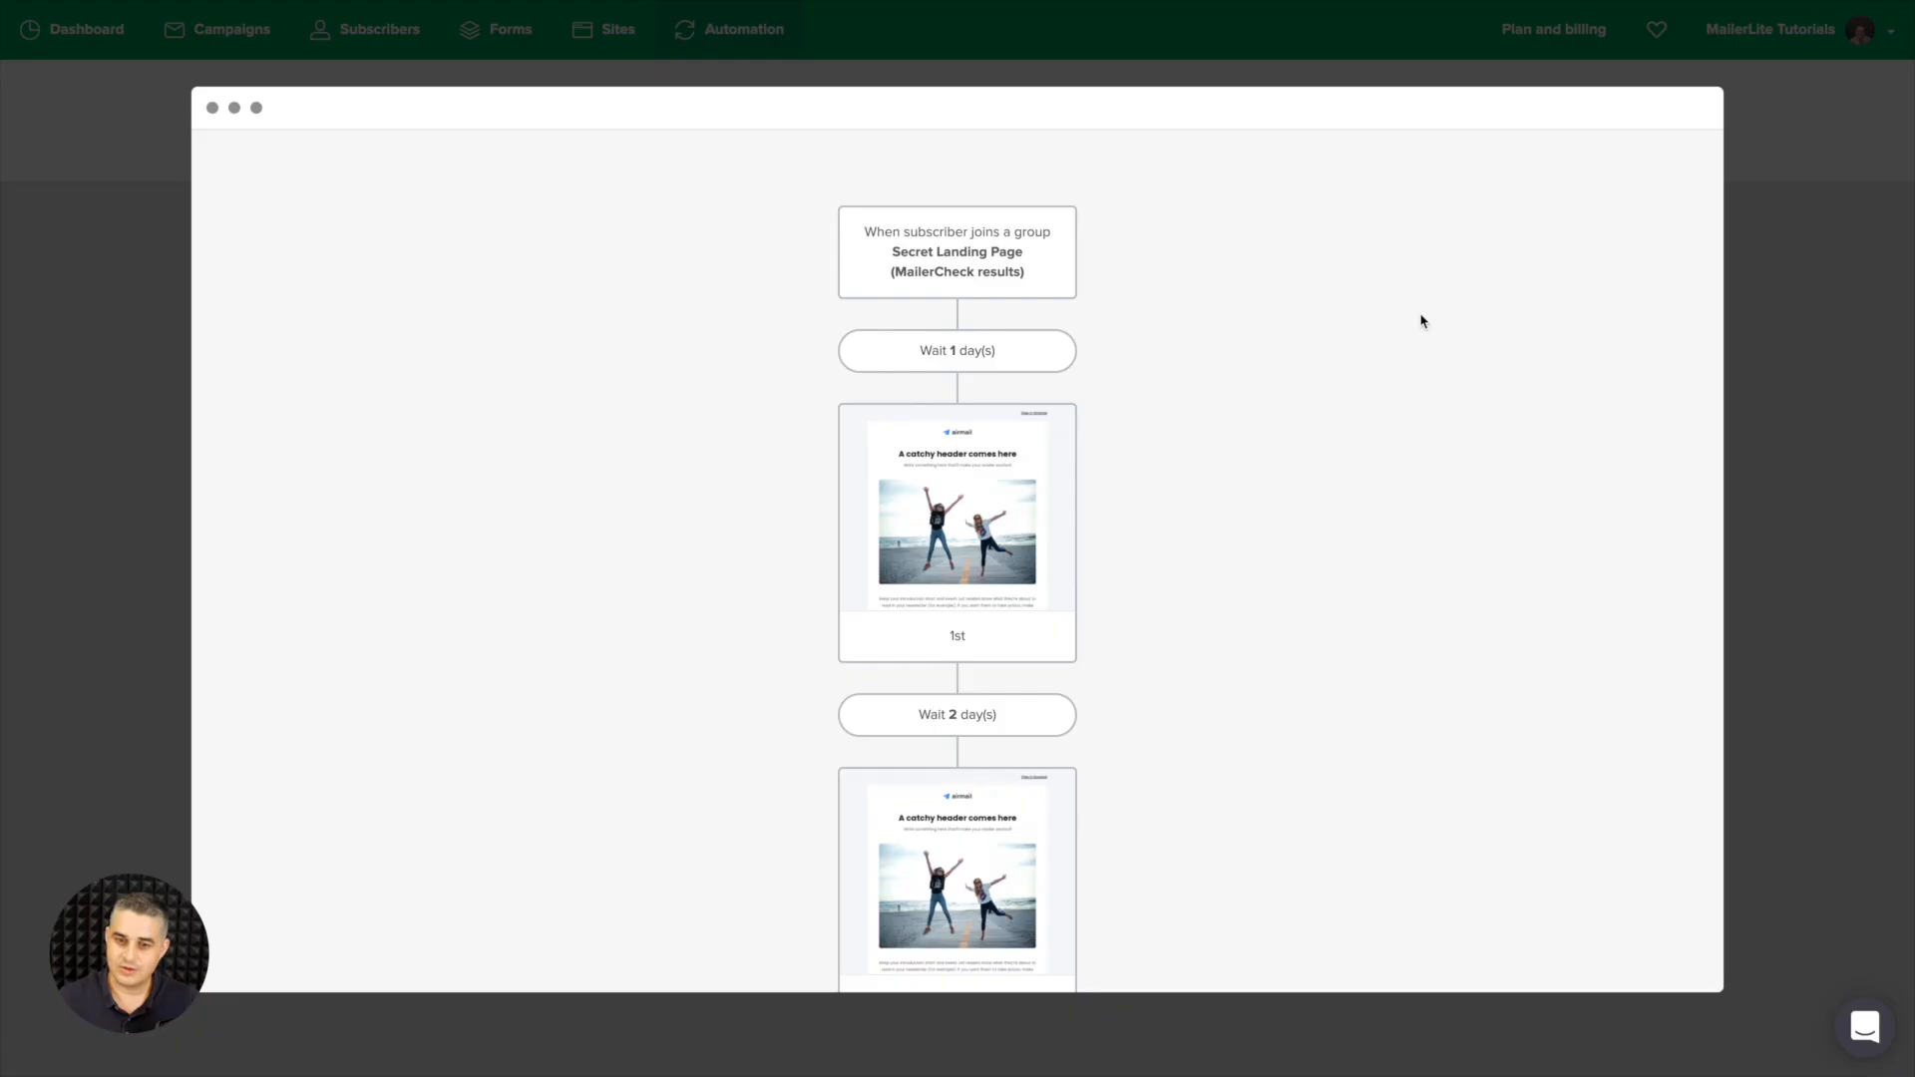
scroll(1423, 321, down, 10)
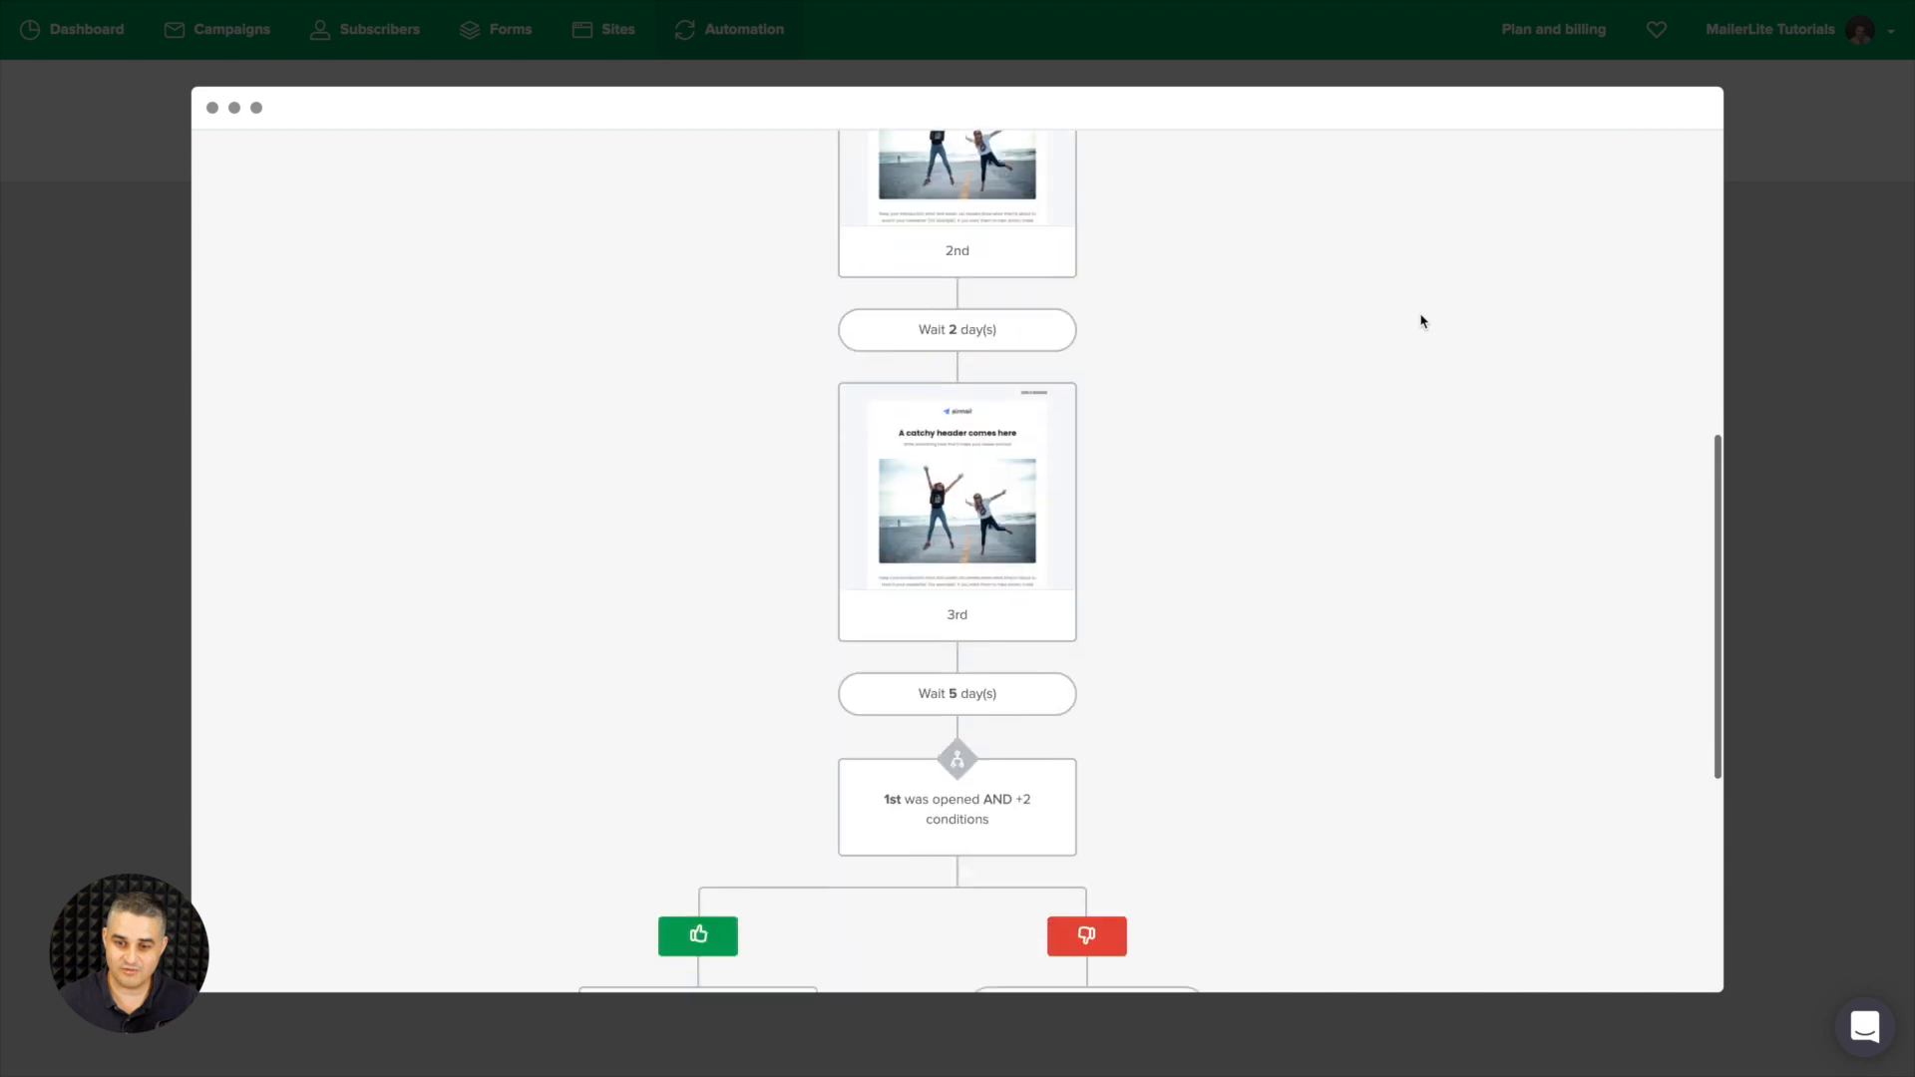
scroll(1423, 321, up, 10)
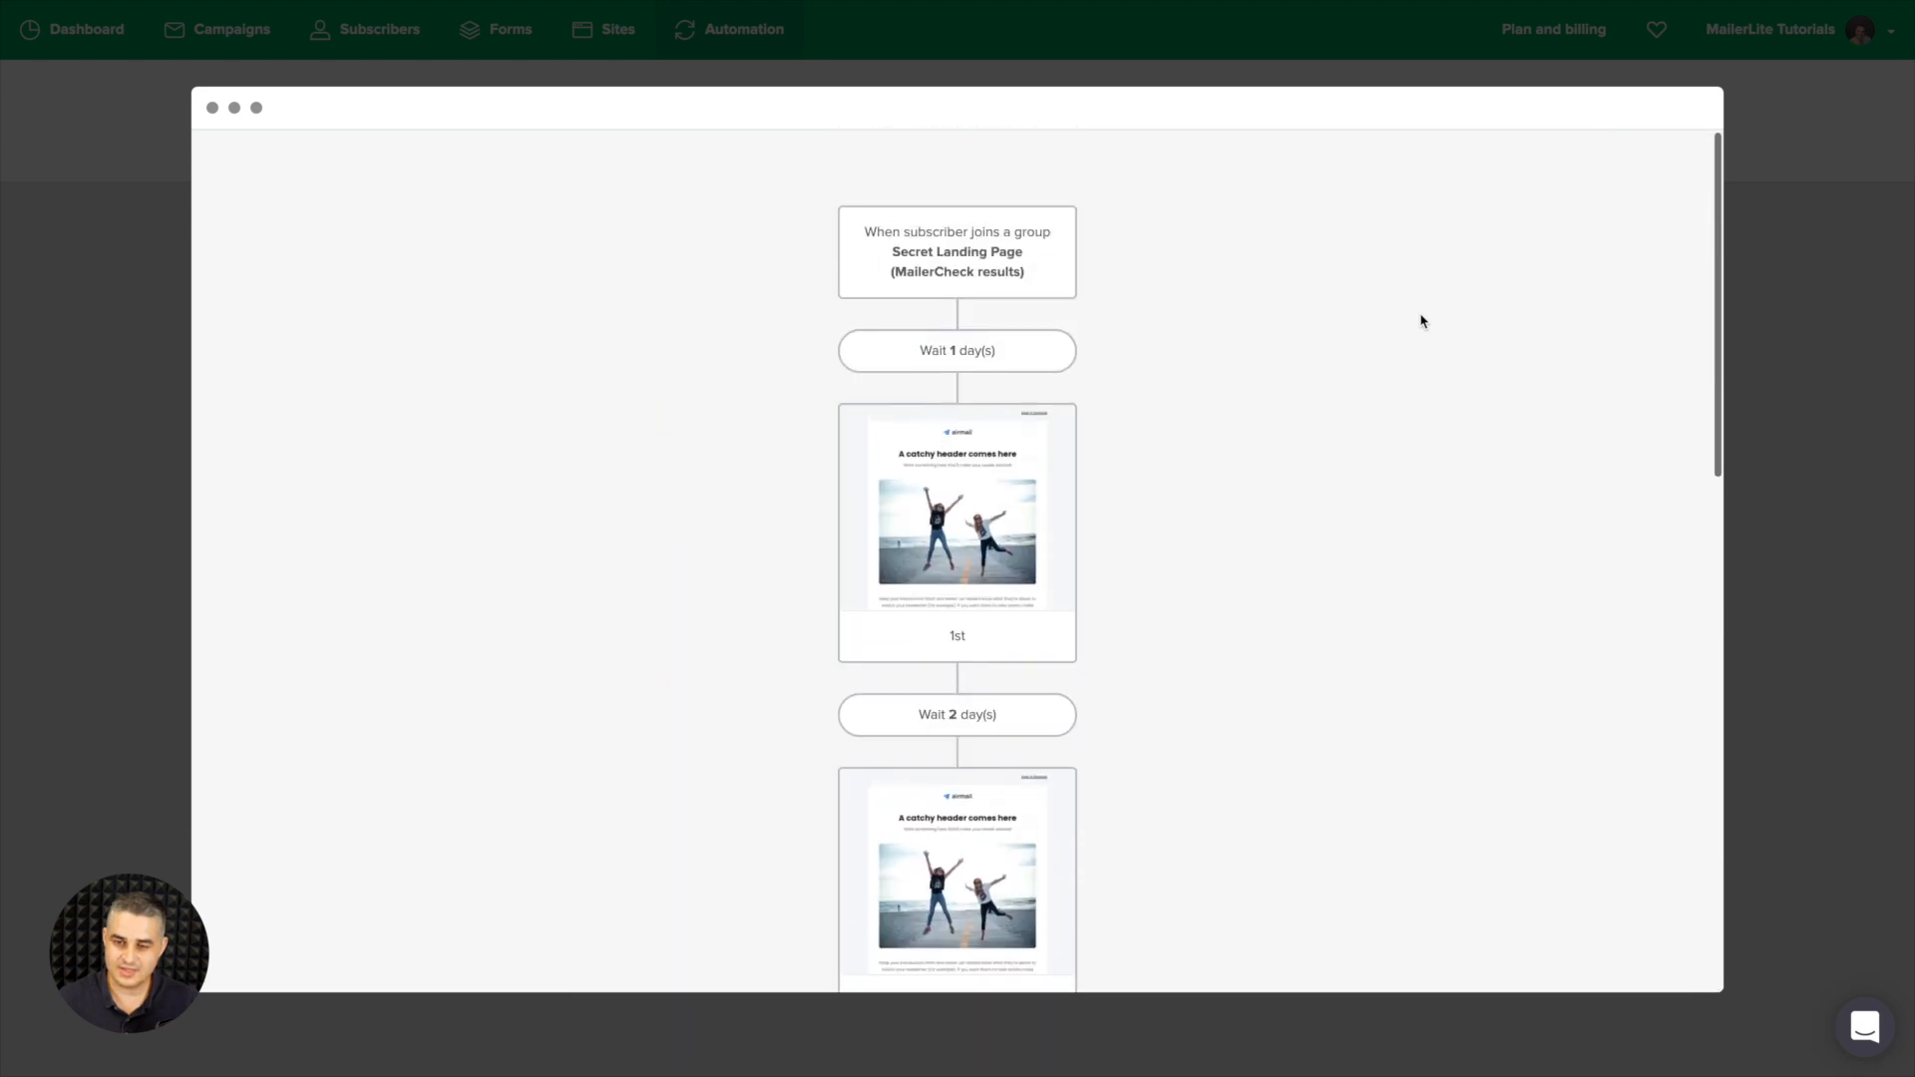
click(1821, 295)
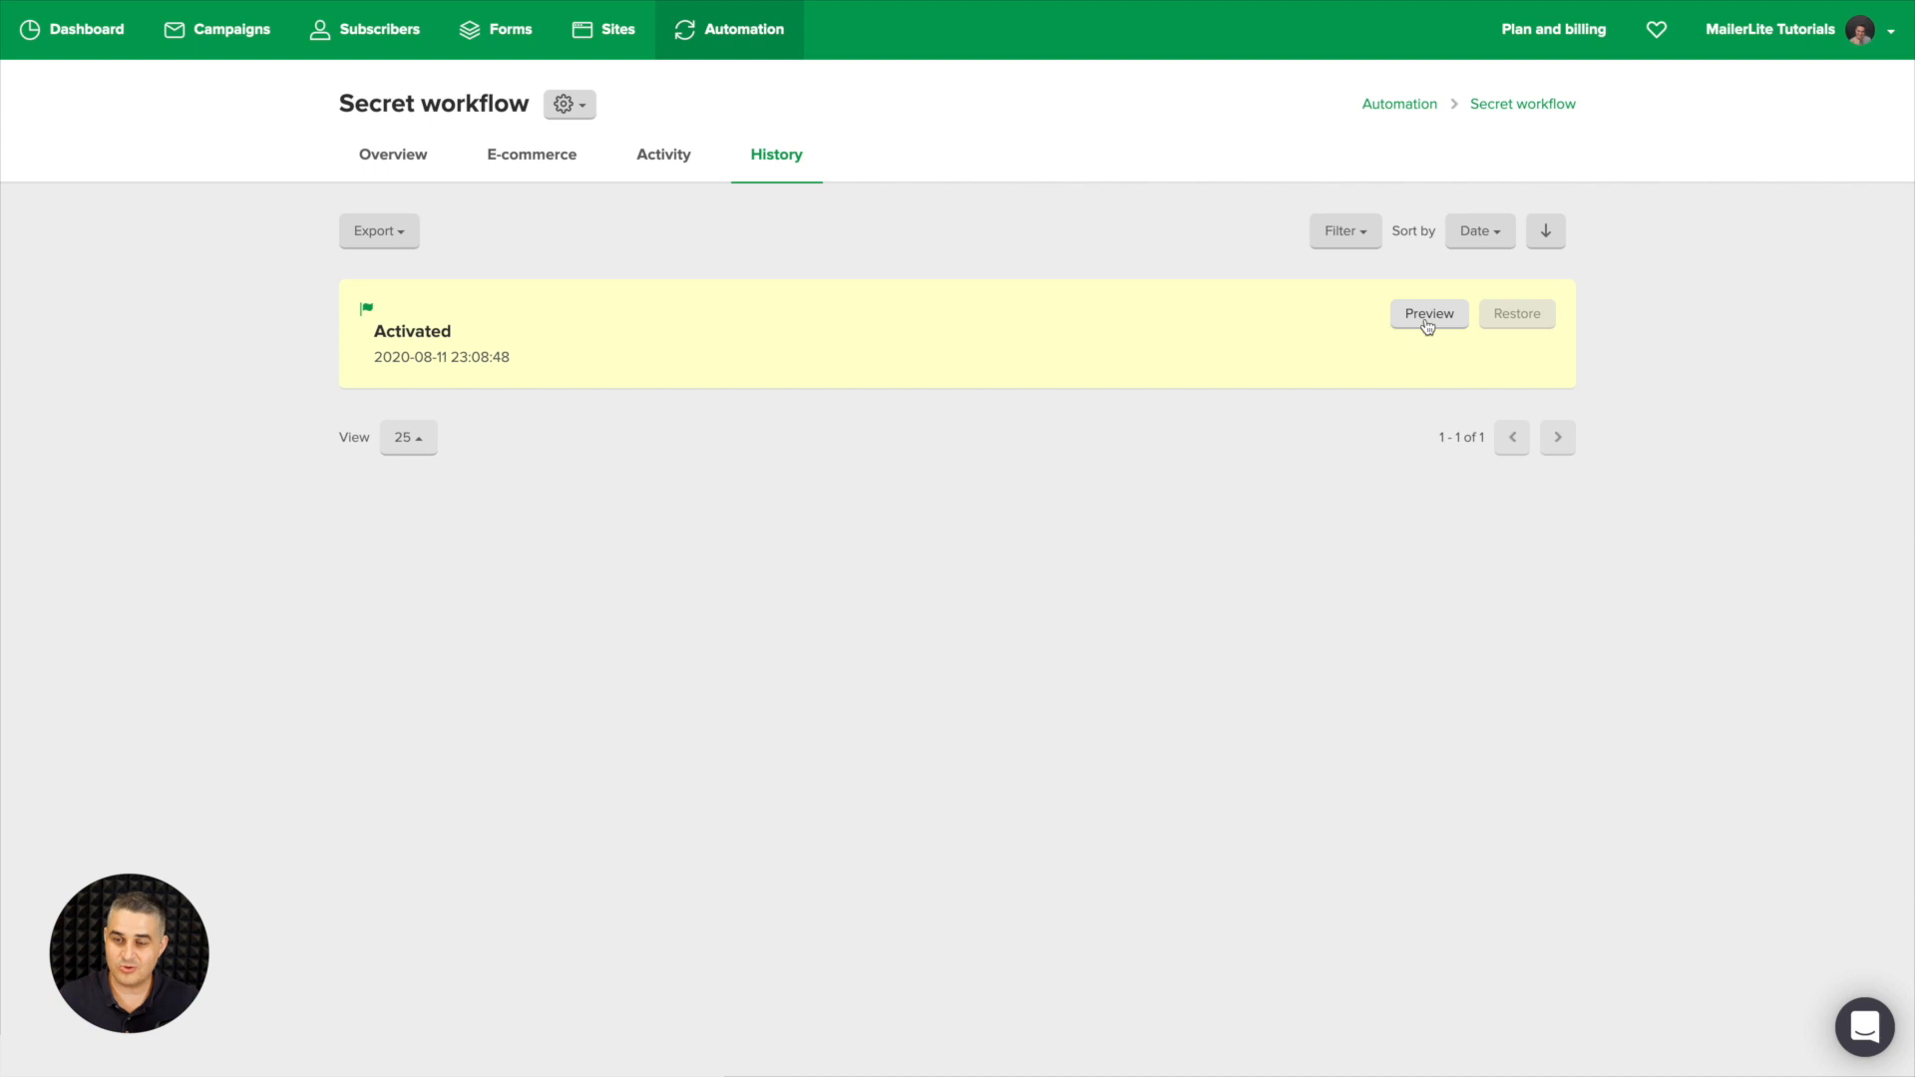
mouse_move(1496, 321)
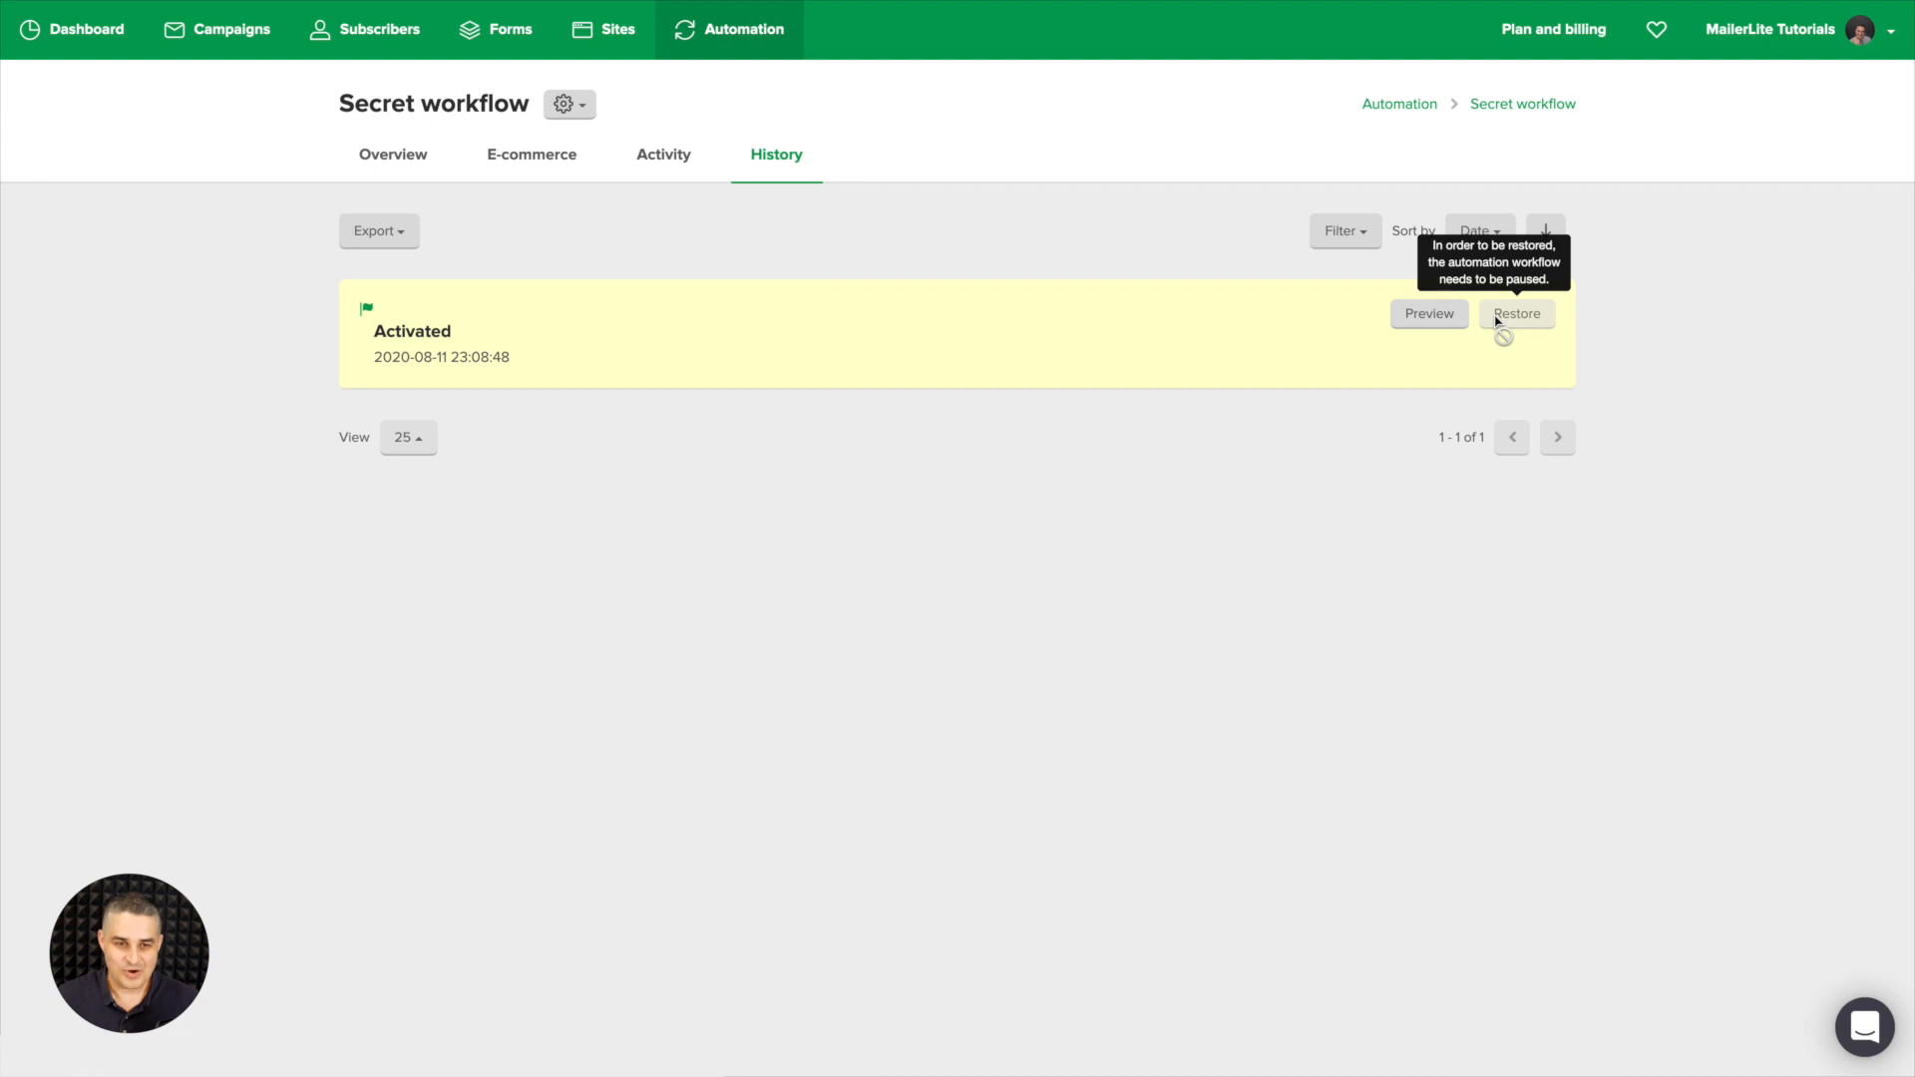
- Return to the automation list, pause the Secret workflow and open it for editing
click(404, 168)
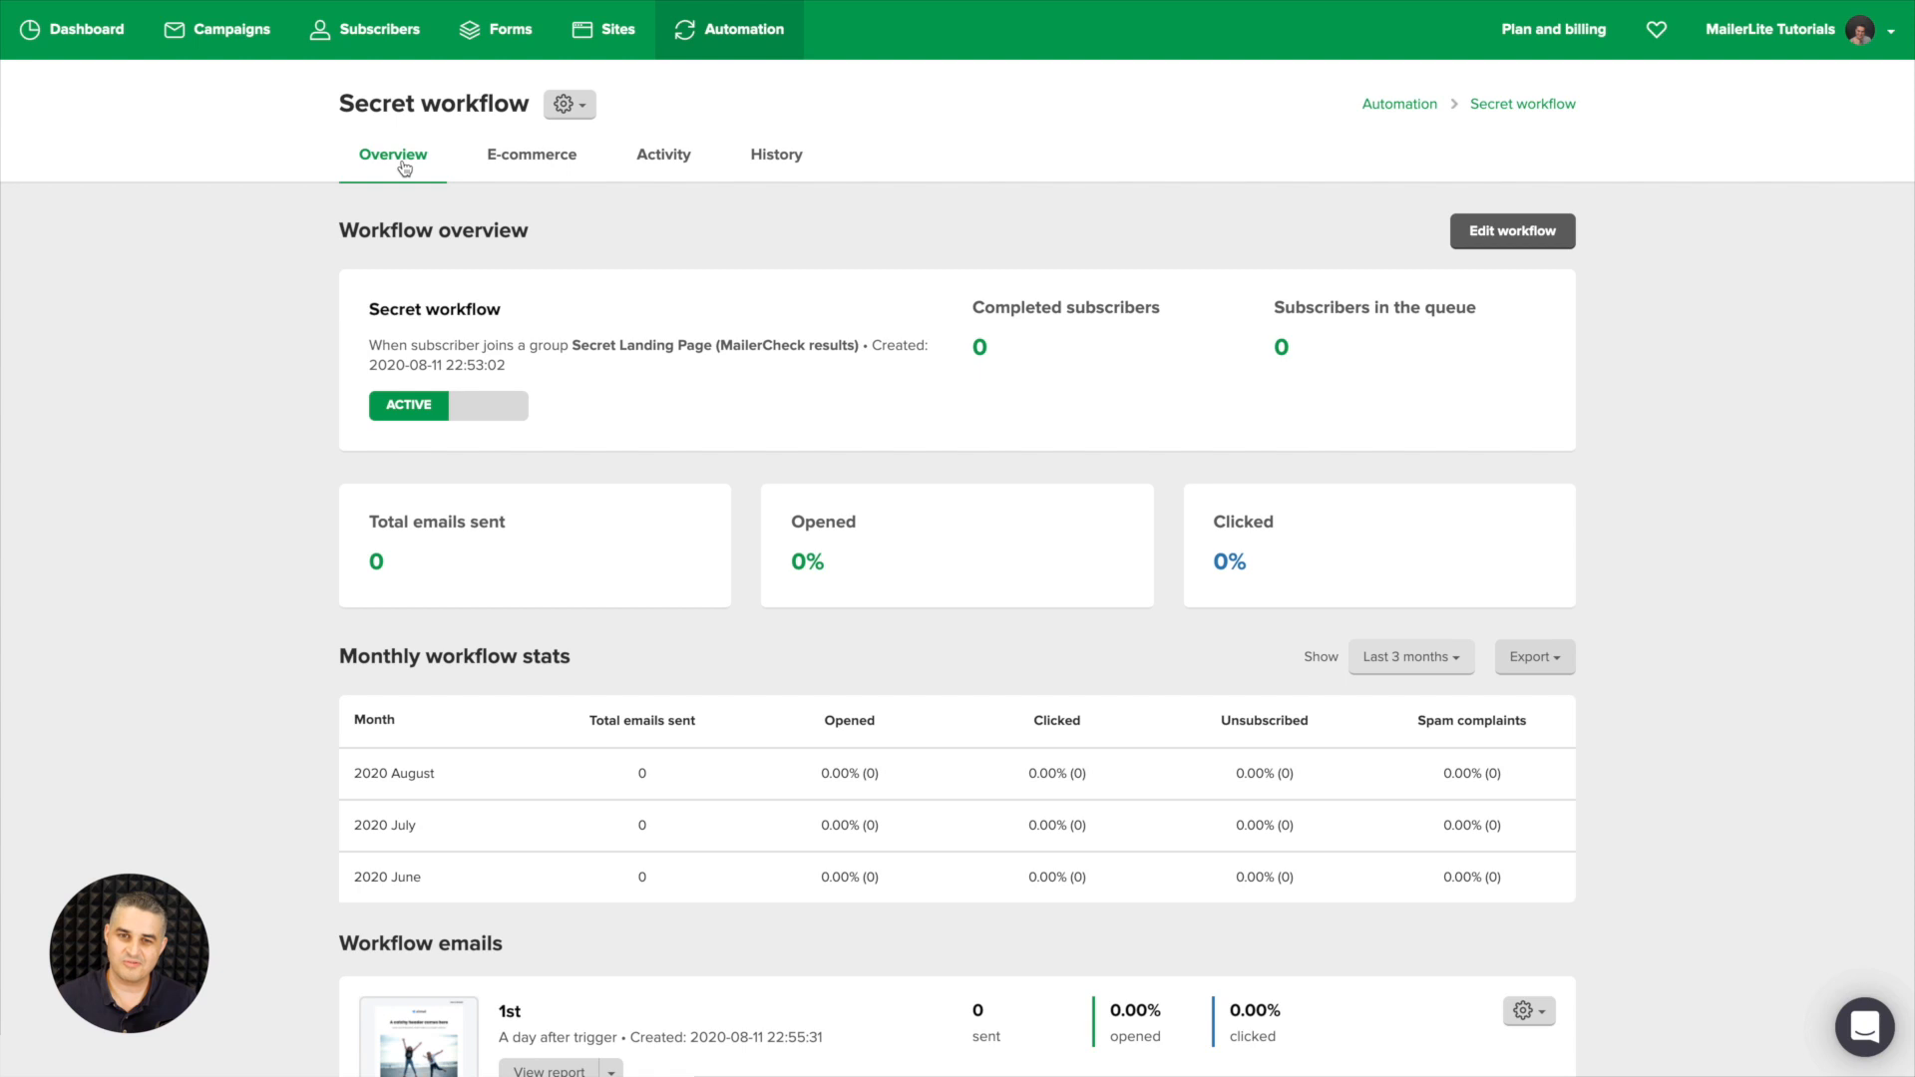
click(758, 36)
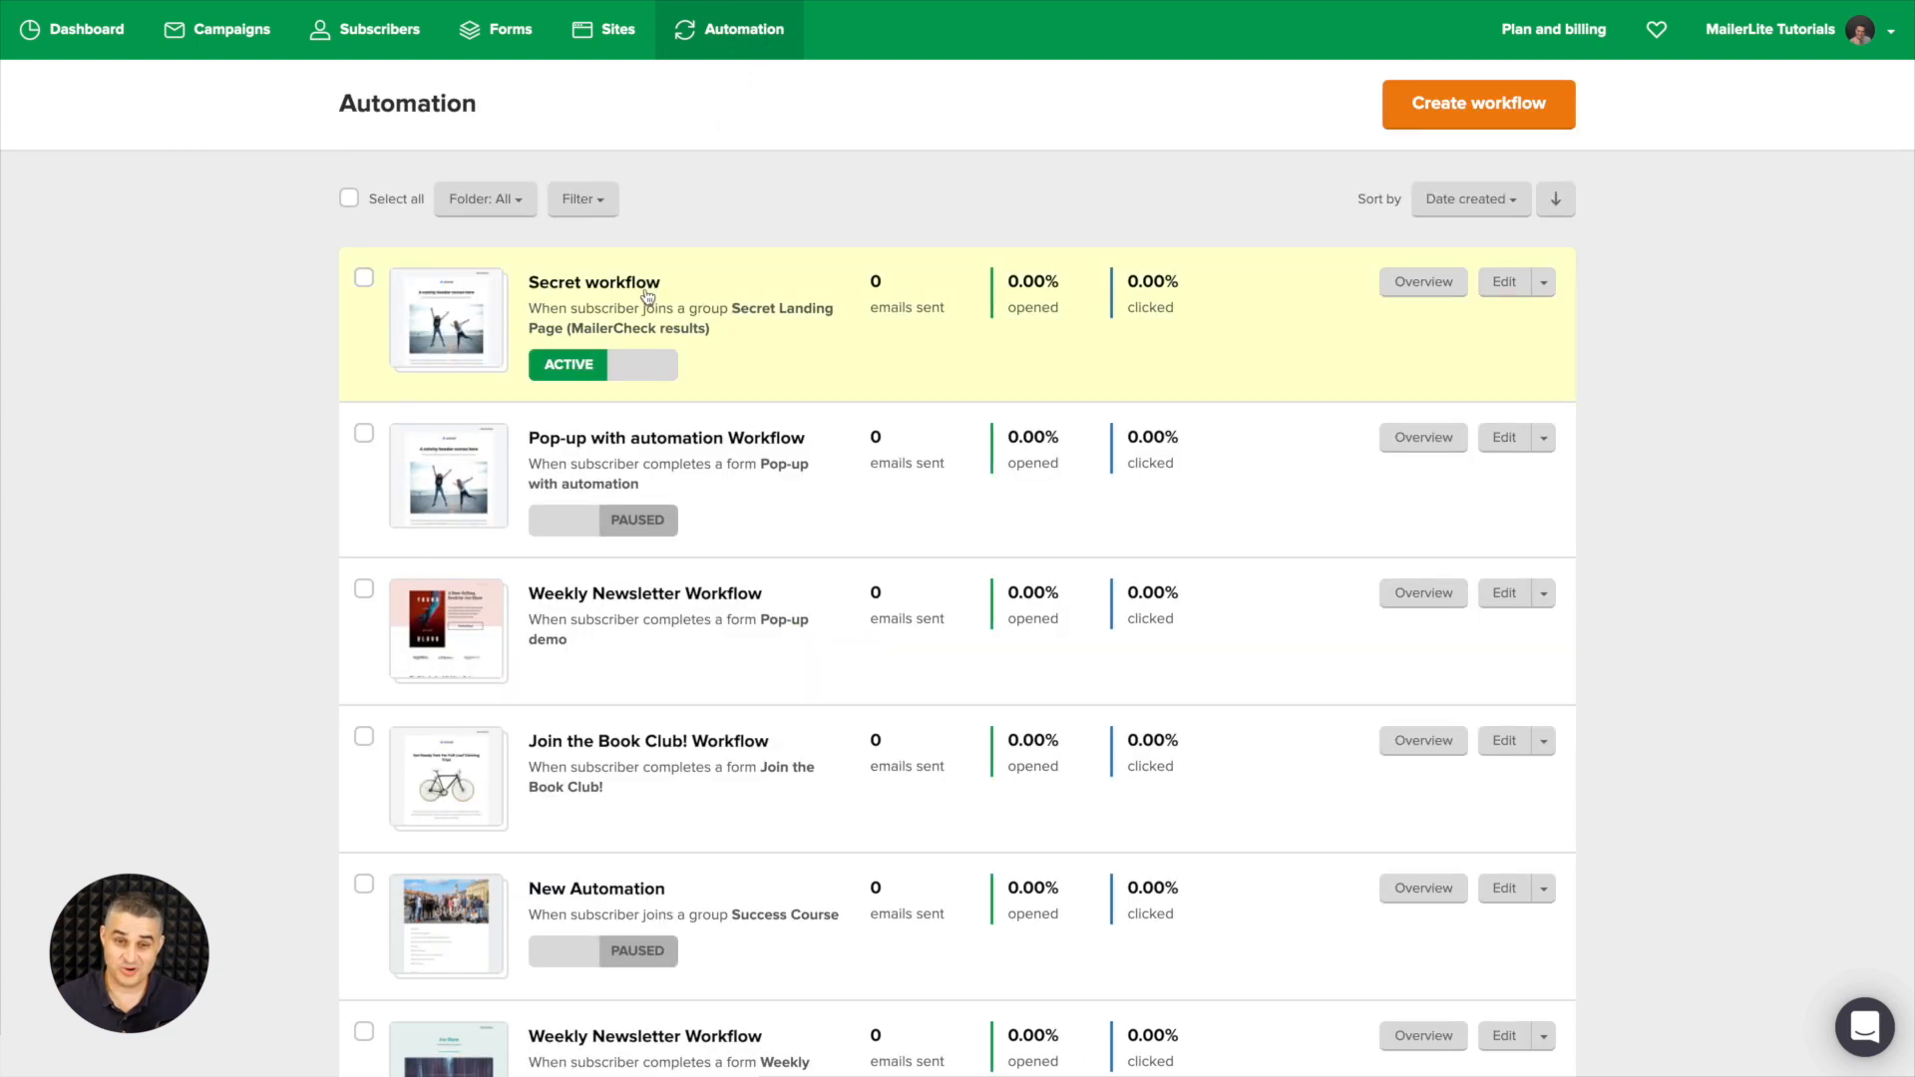
click(629, 372)
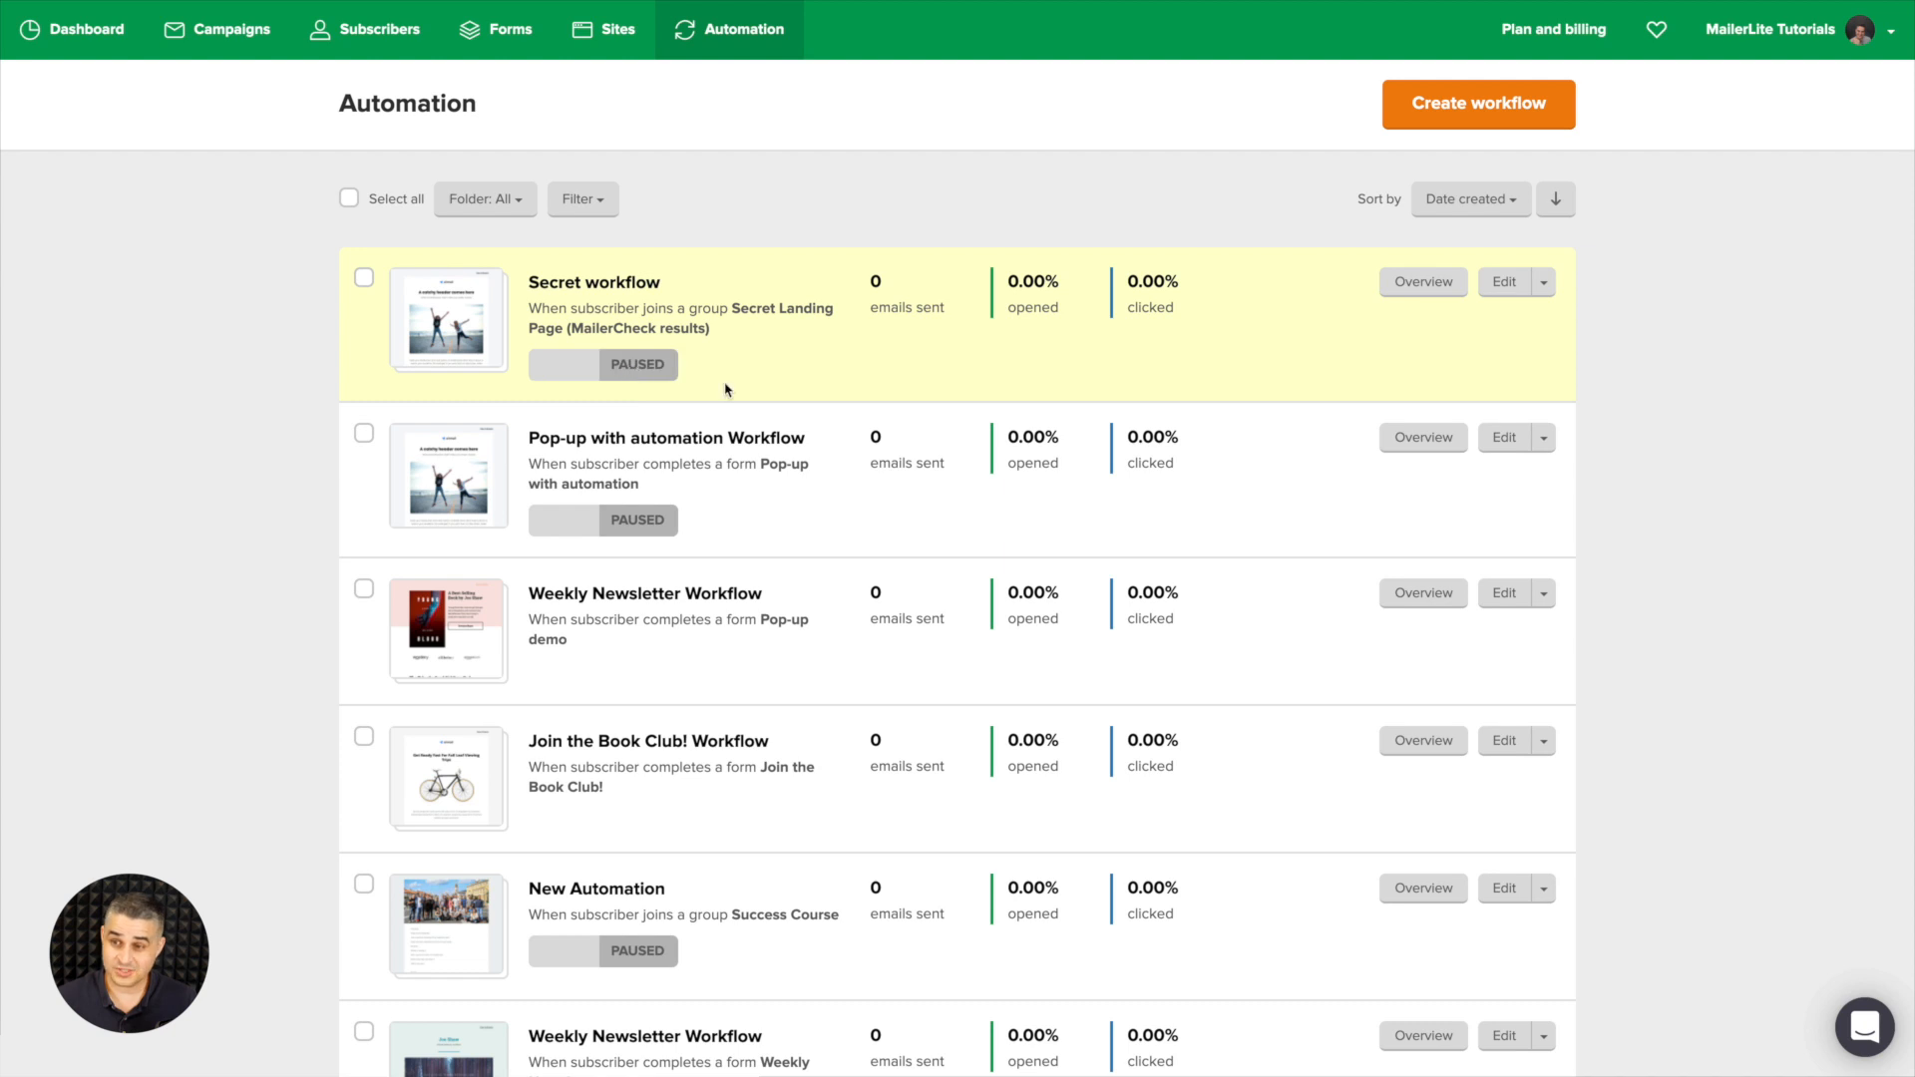
click(1505, 286)
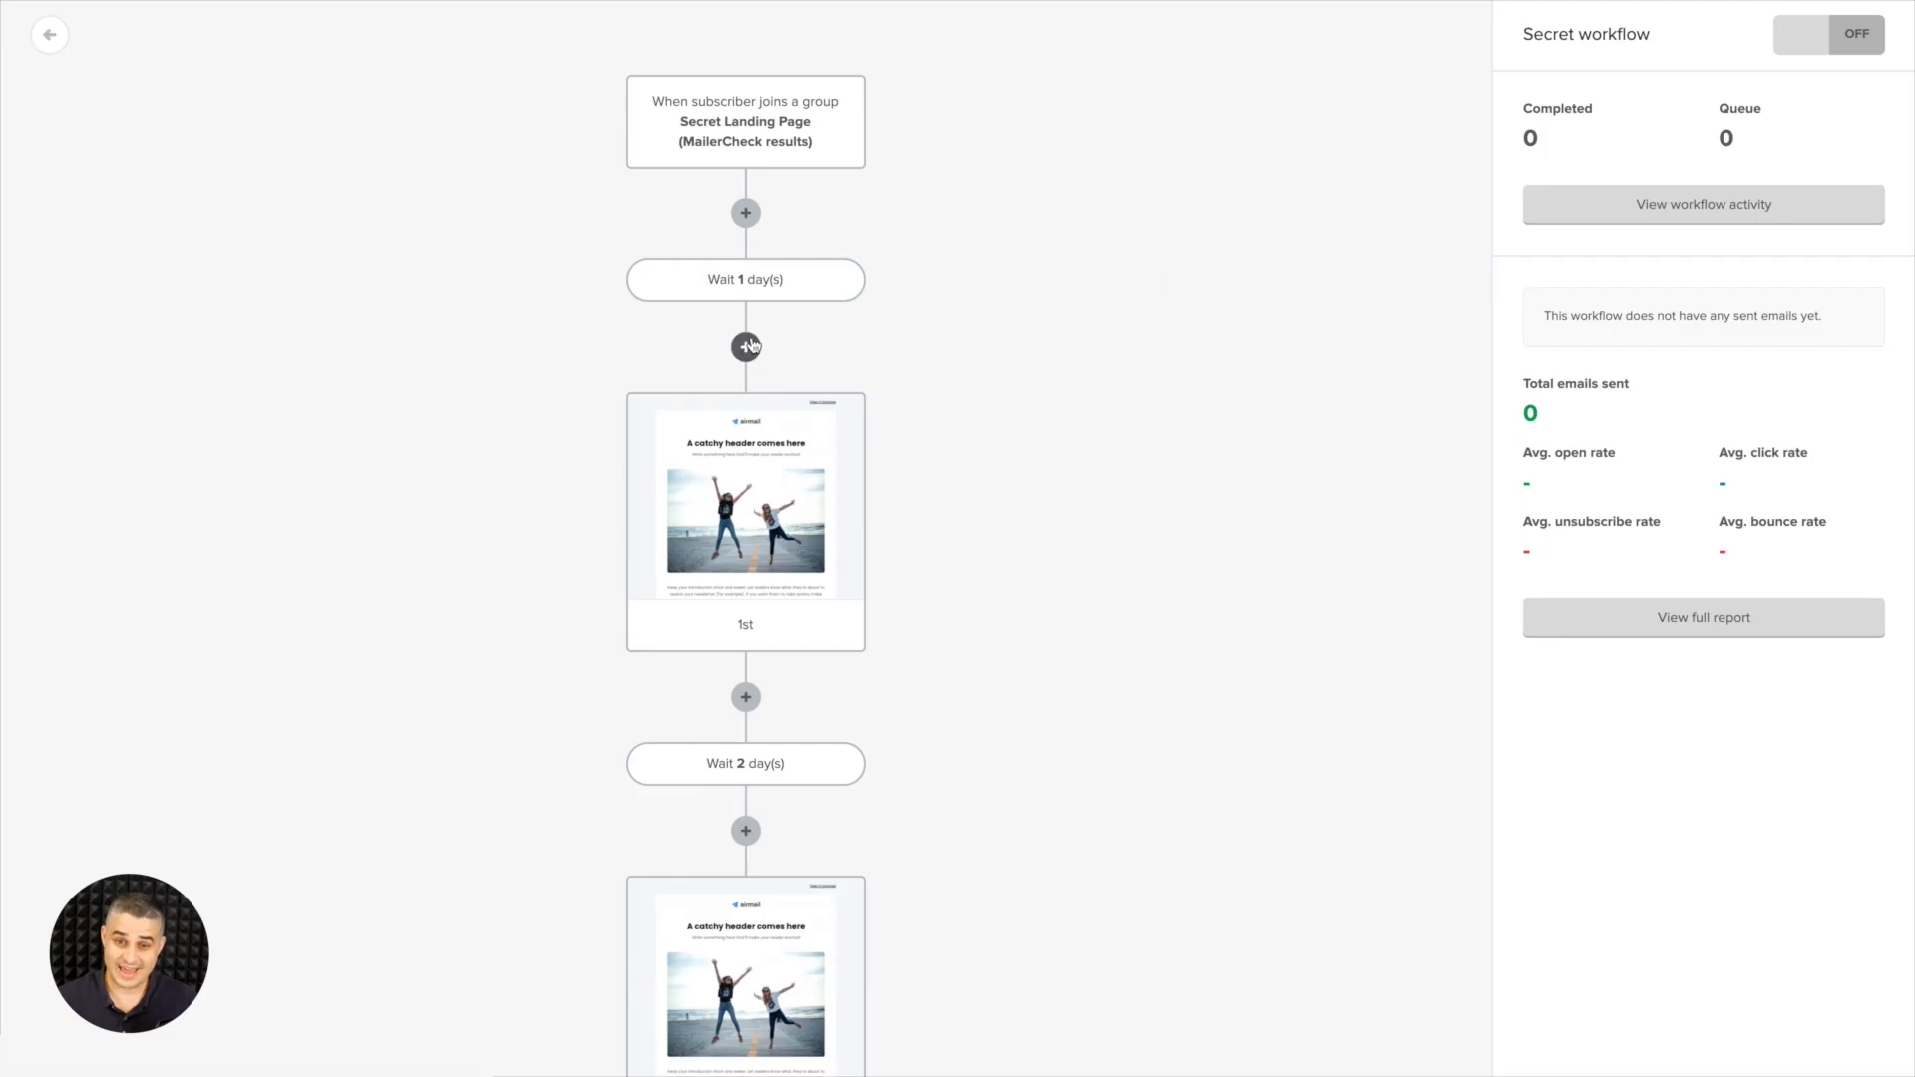
mouse_move(839, 415)
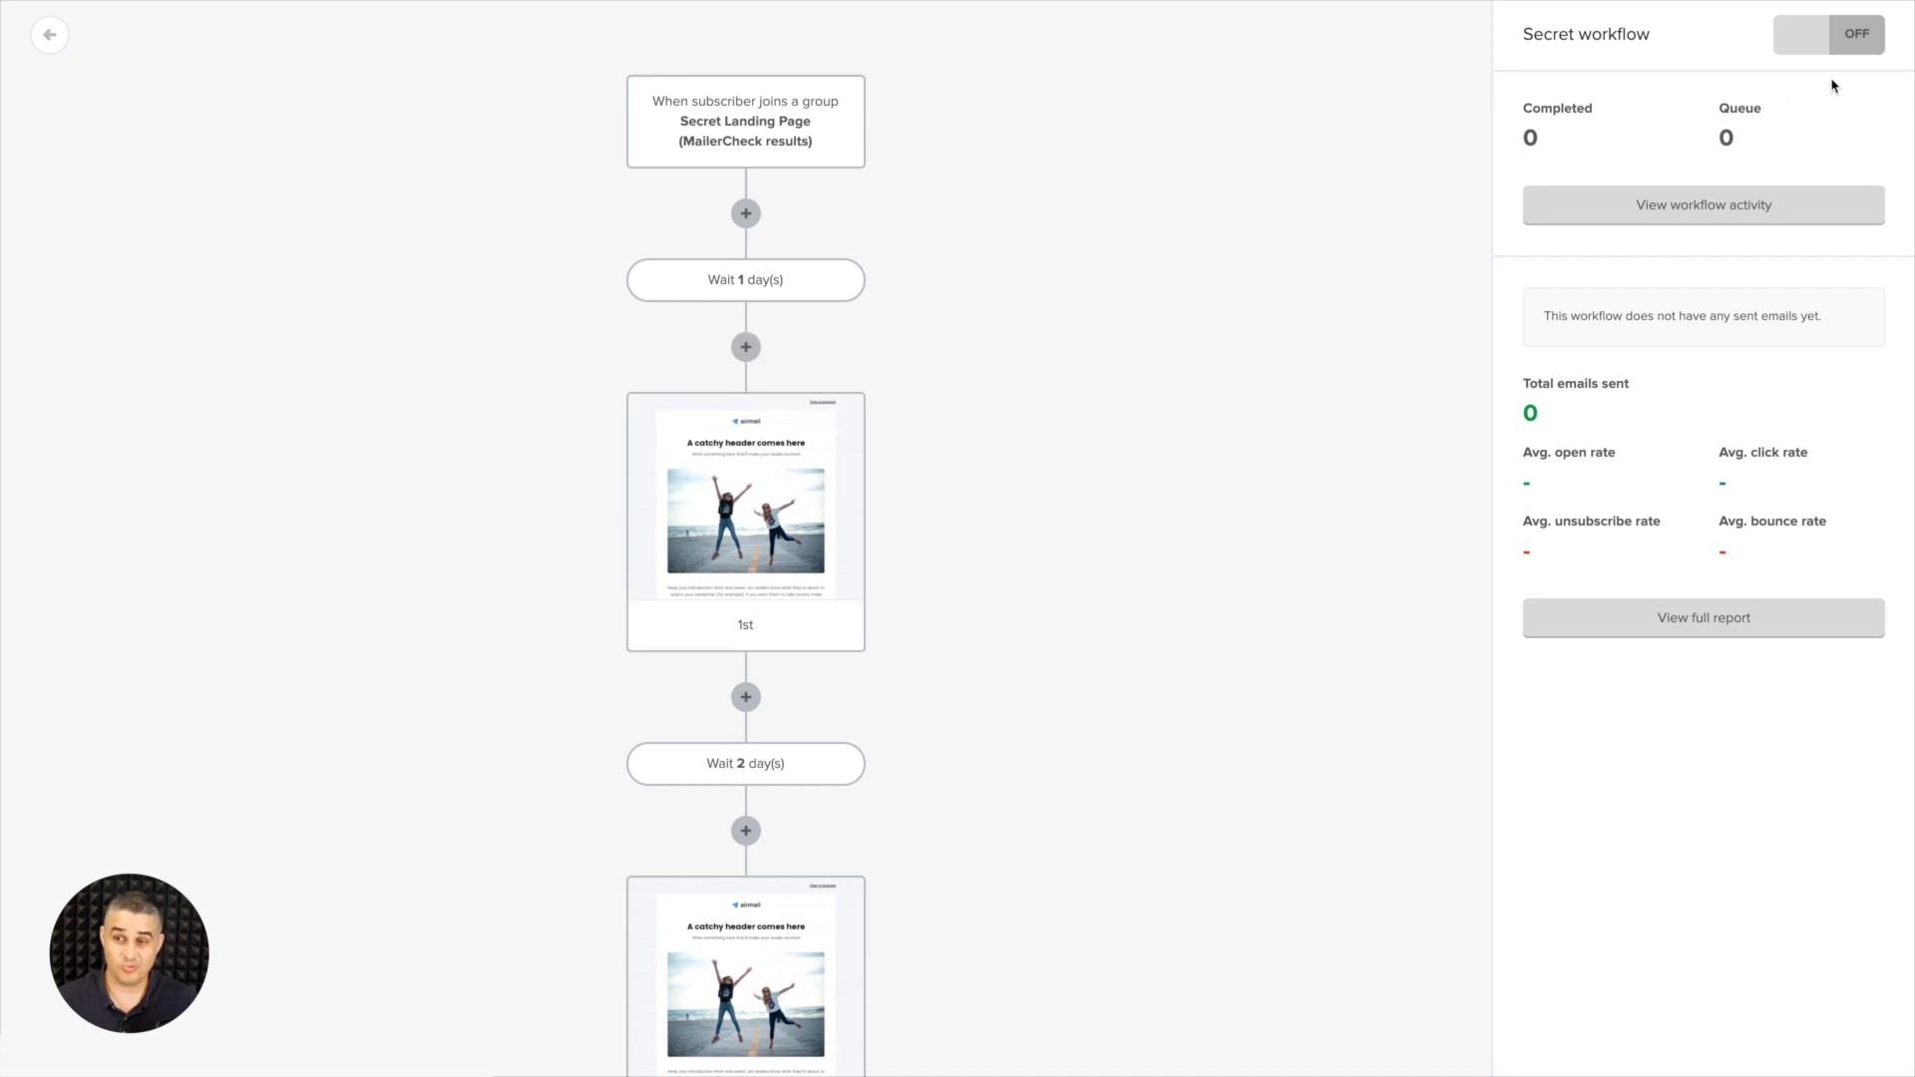
- Open the group-join trigger's settings and examine the subscriber groups that can be excluded, without excluding any
click(783, 129)
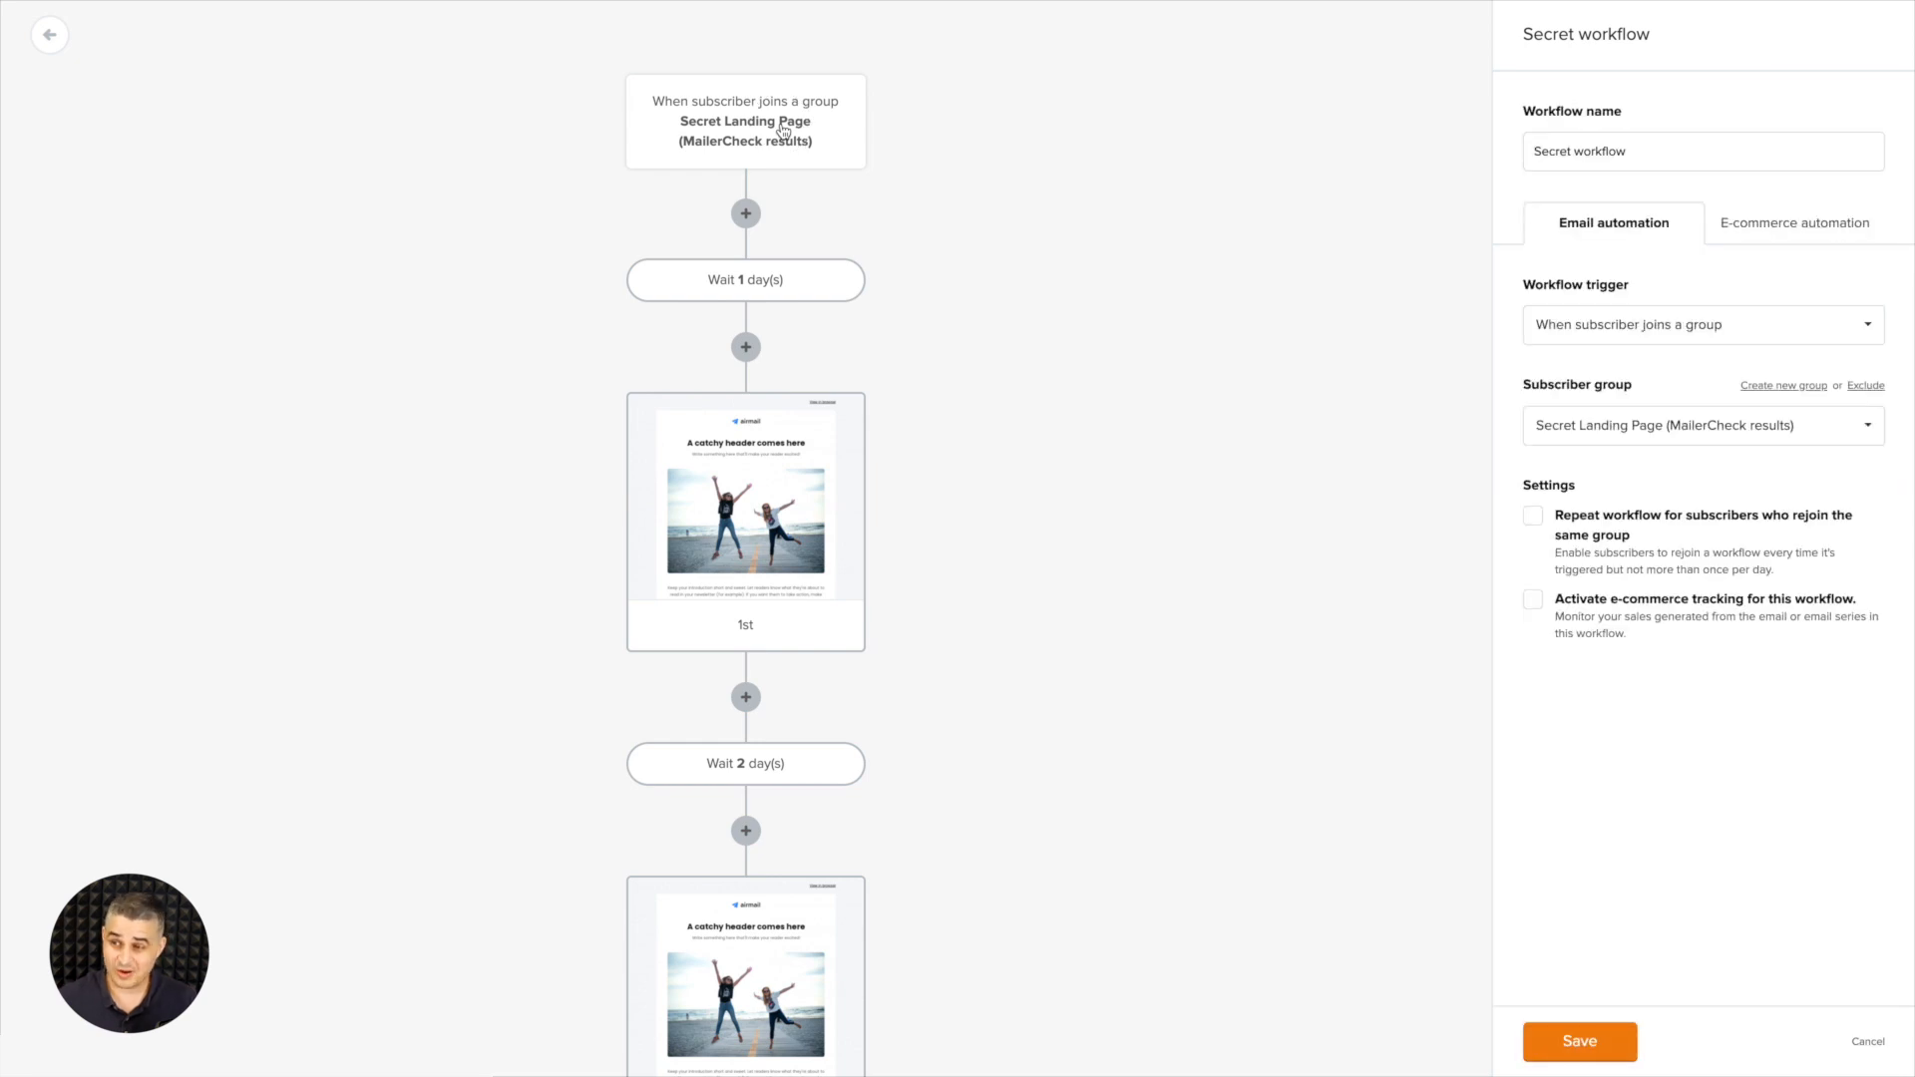
scroll(784, 131, down, 1)
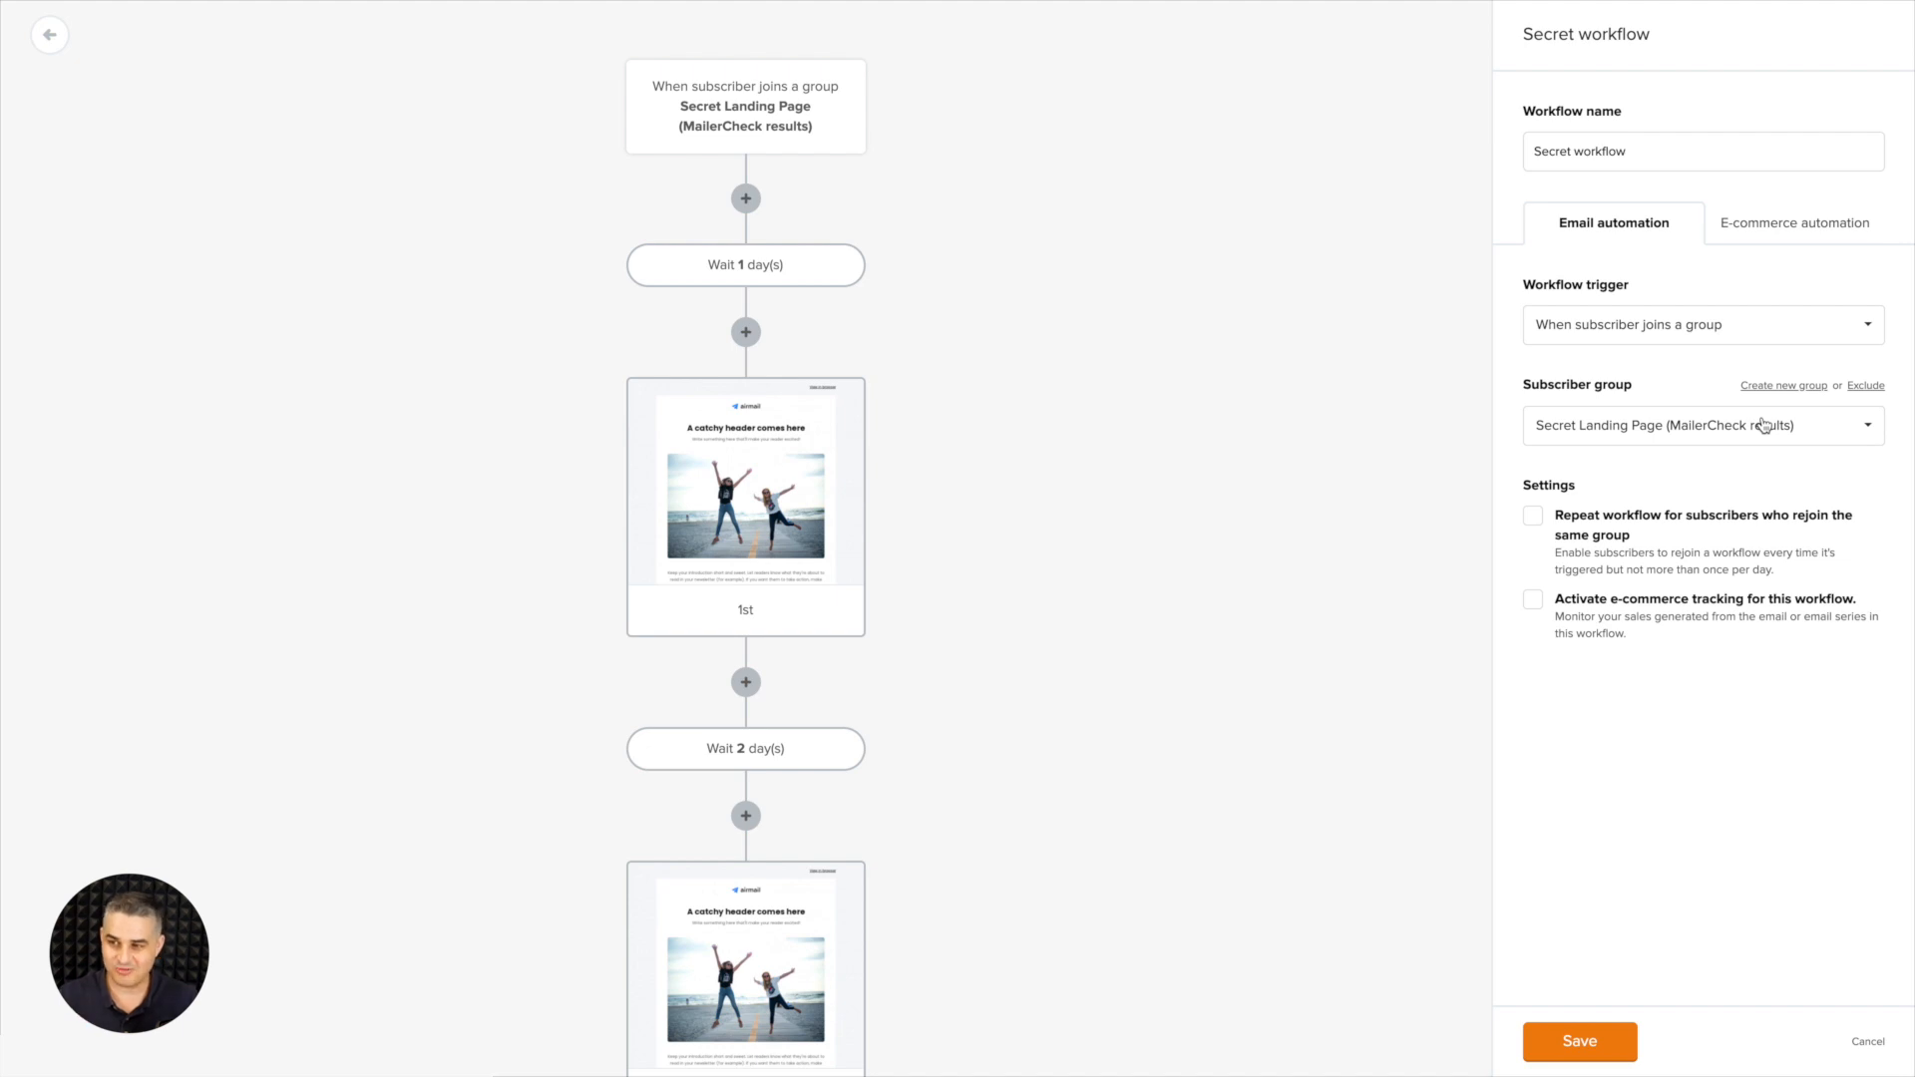
click(1864, 387)
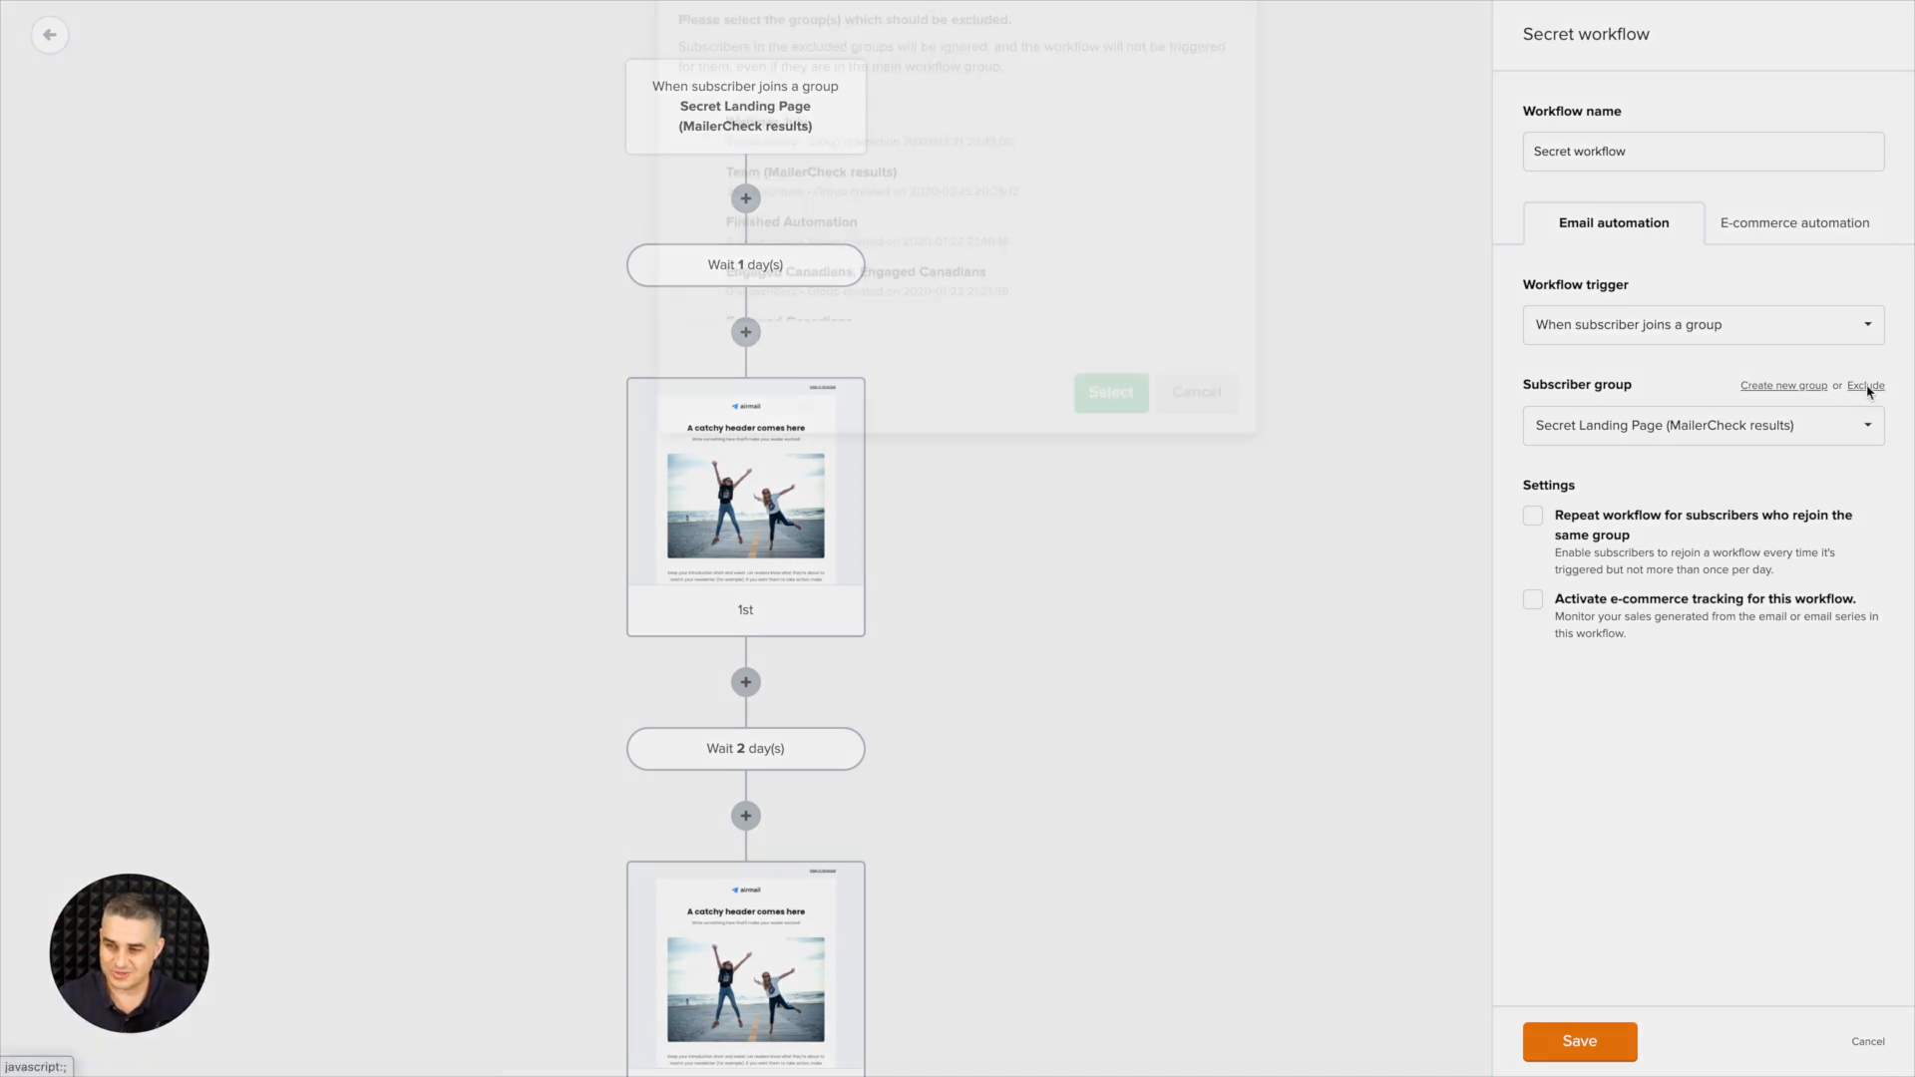
scroll(802, 354, down, 3)
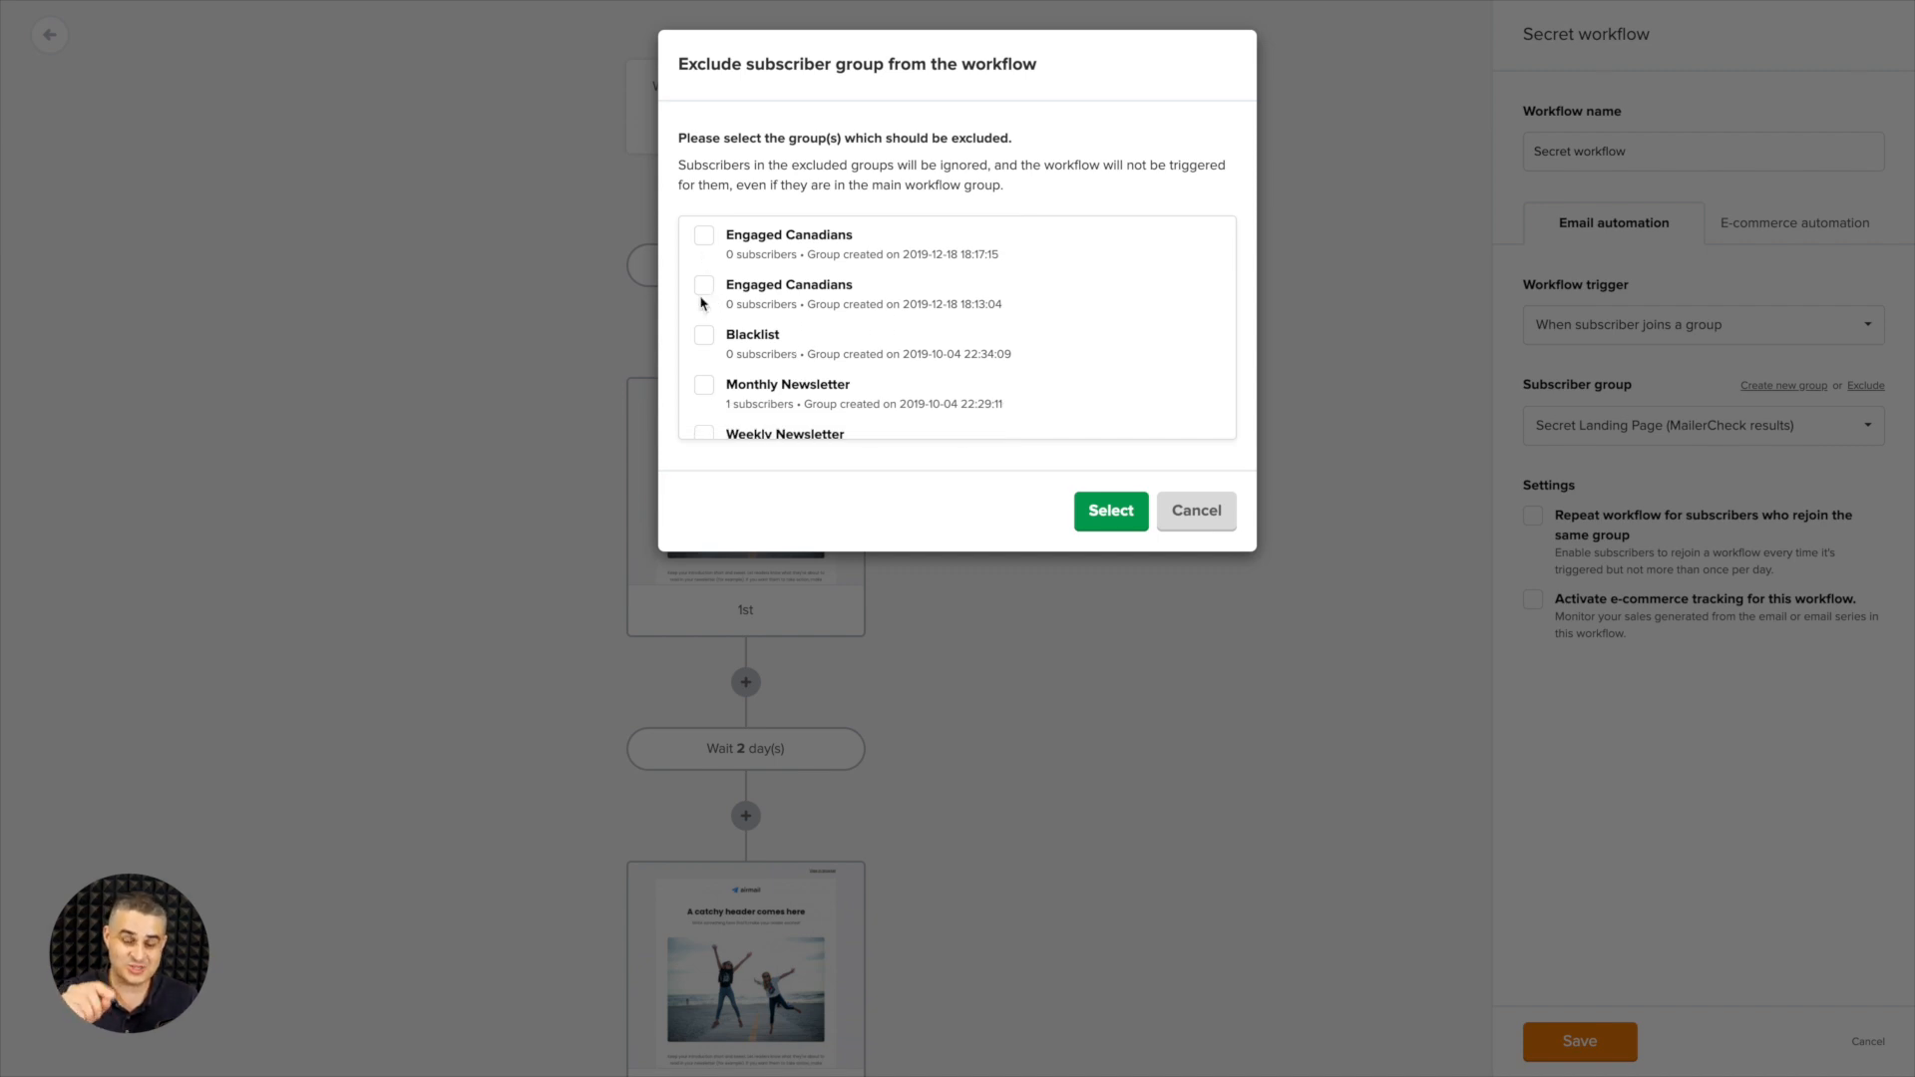
click(1201, 513)
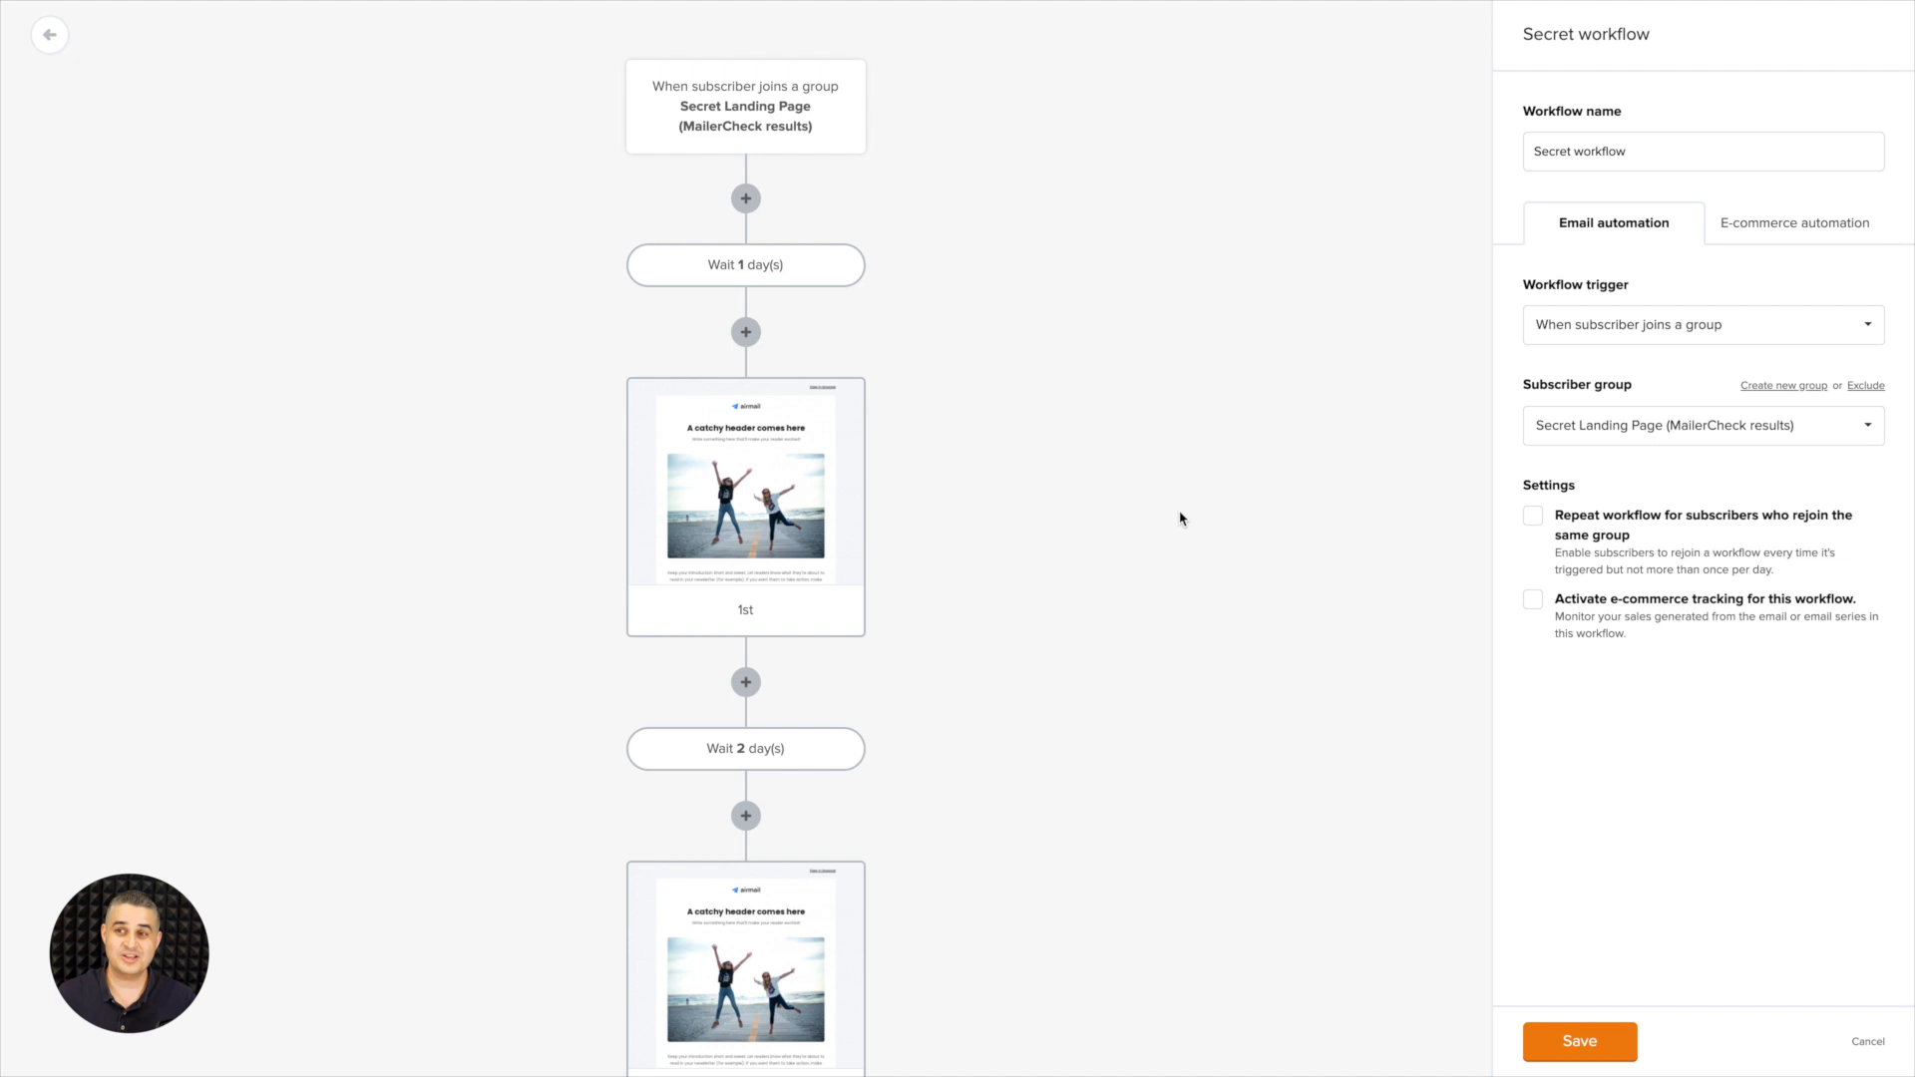
- Save the trigger settings and turn the Secret workflow back on
click(1585, 1041)
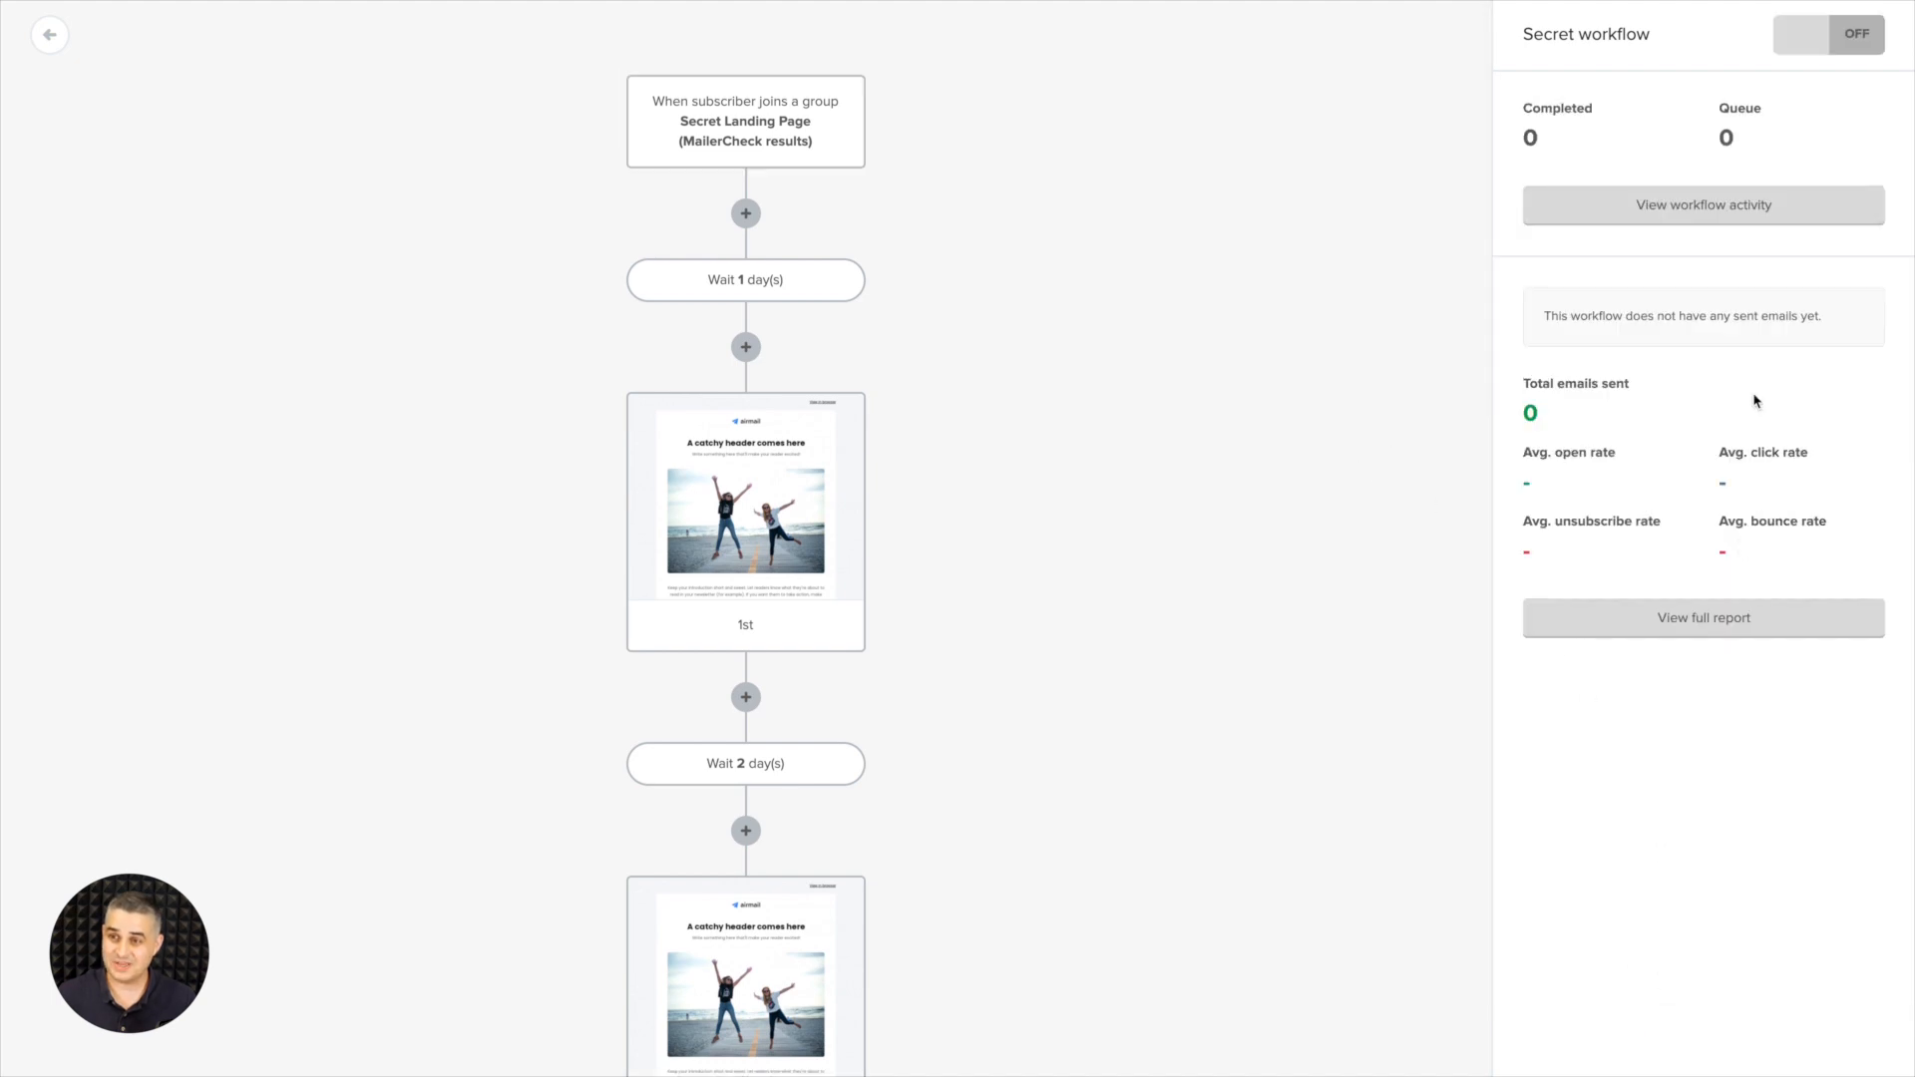
click(1818, 42)
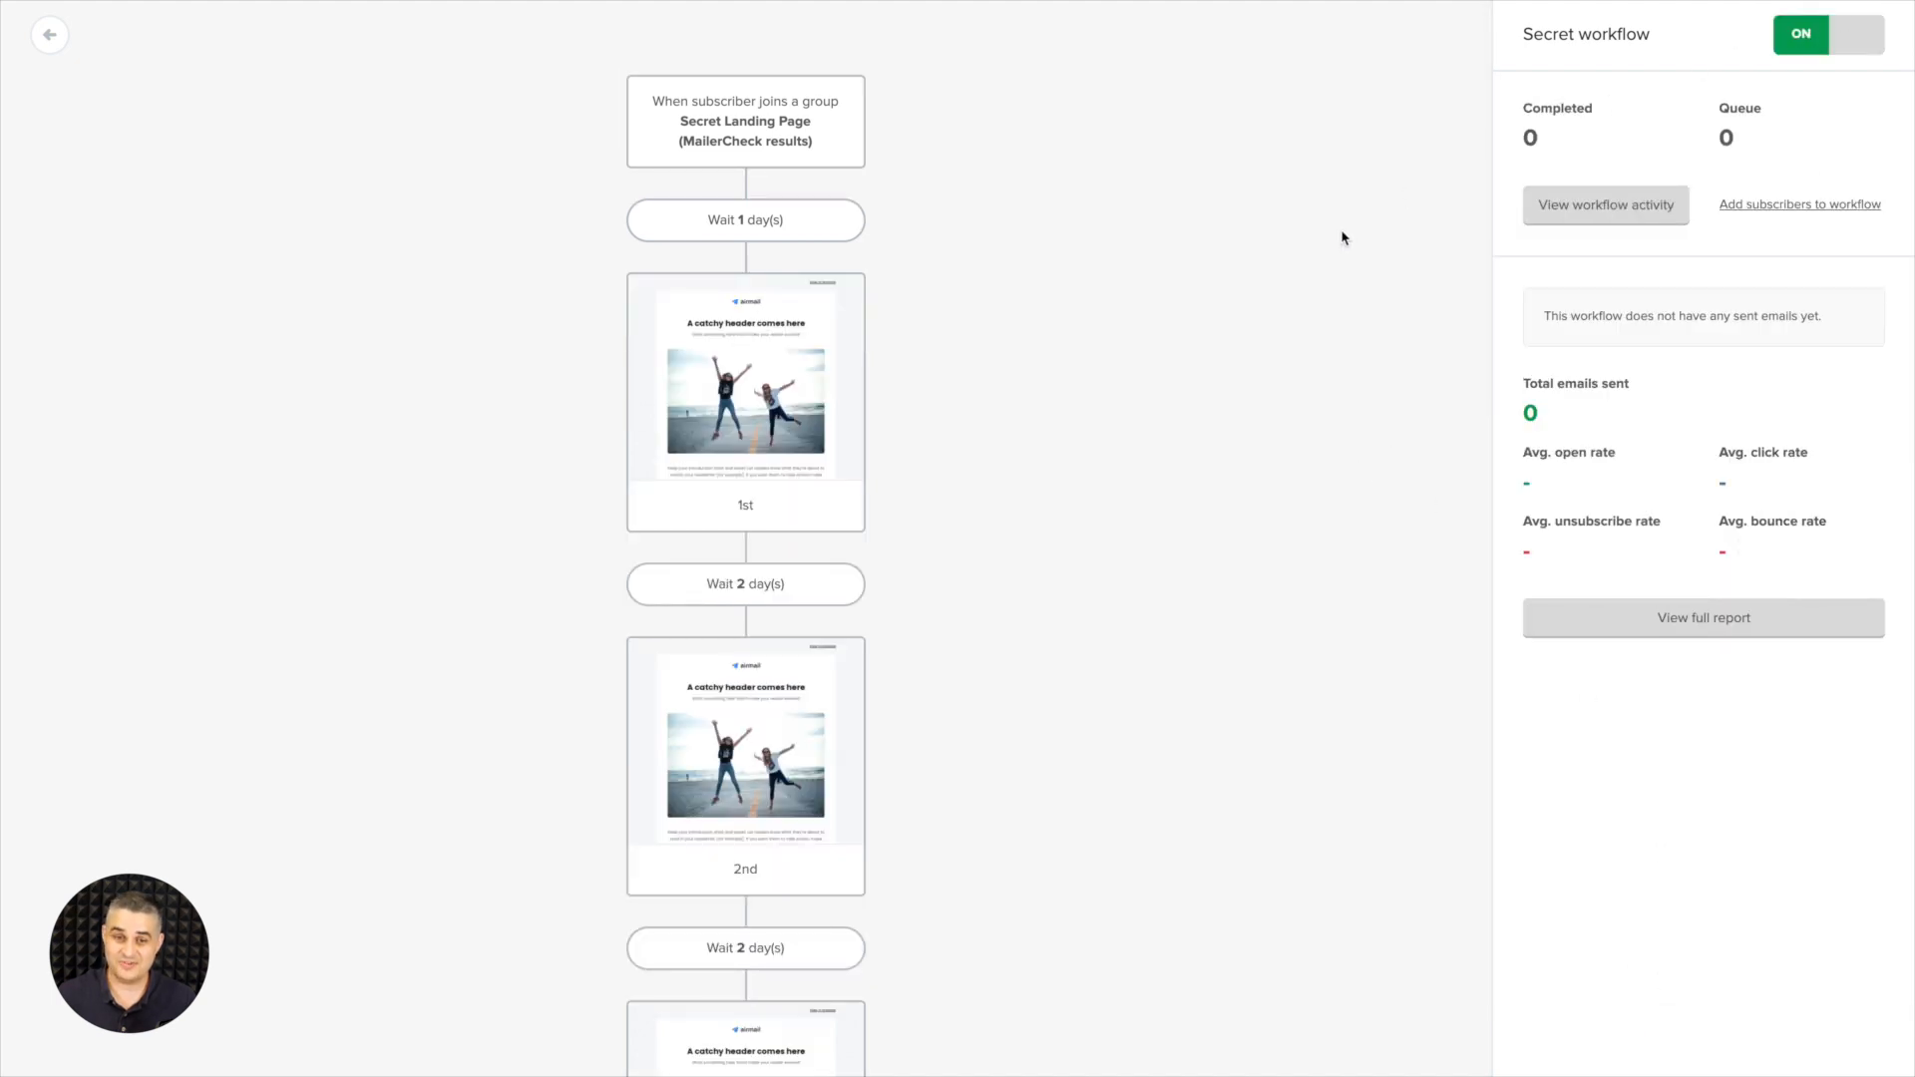